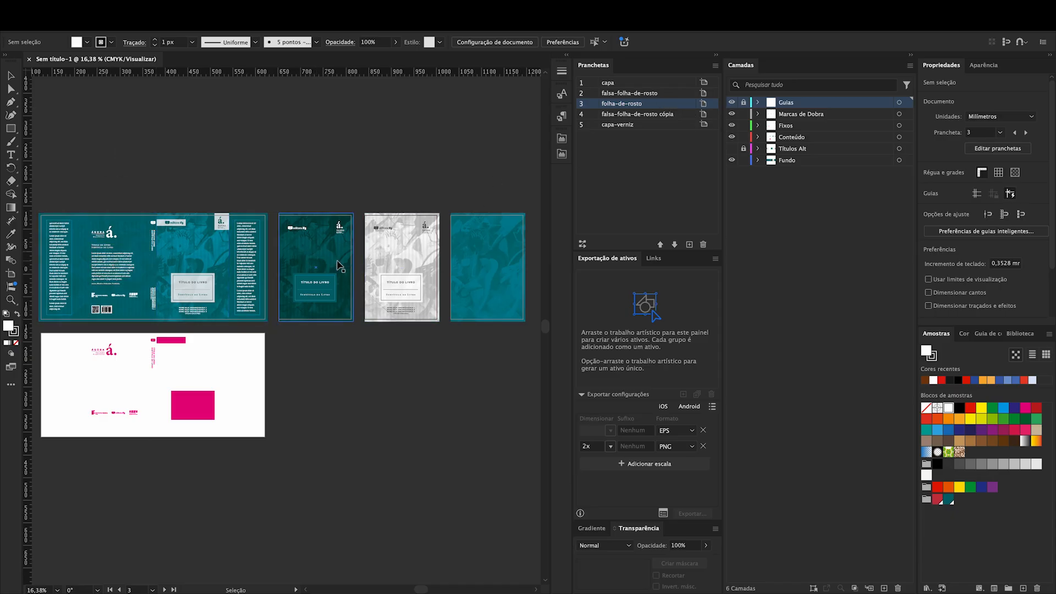
- Examine the cover, title-page, background and varnish artboards of the book layout and the objects on them
left_click(405, 249)
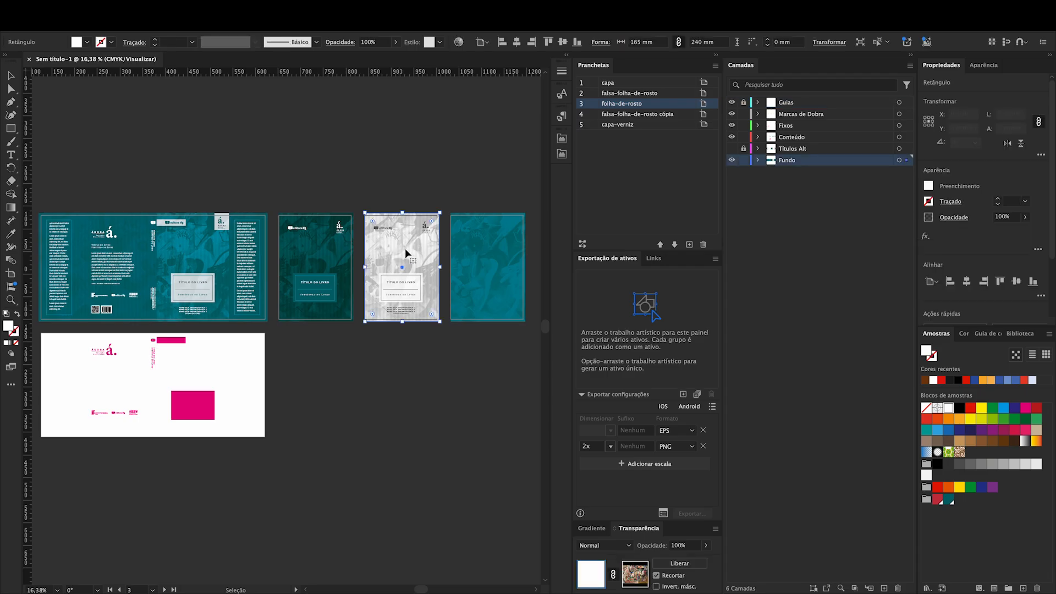
left_click(478, 257)
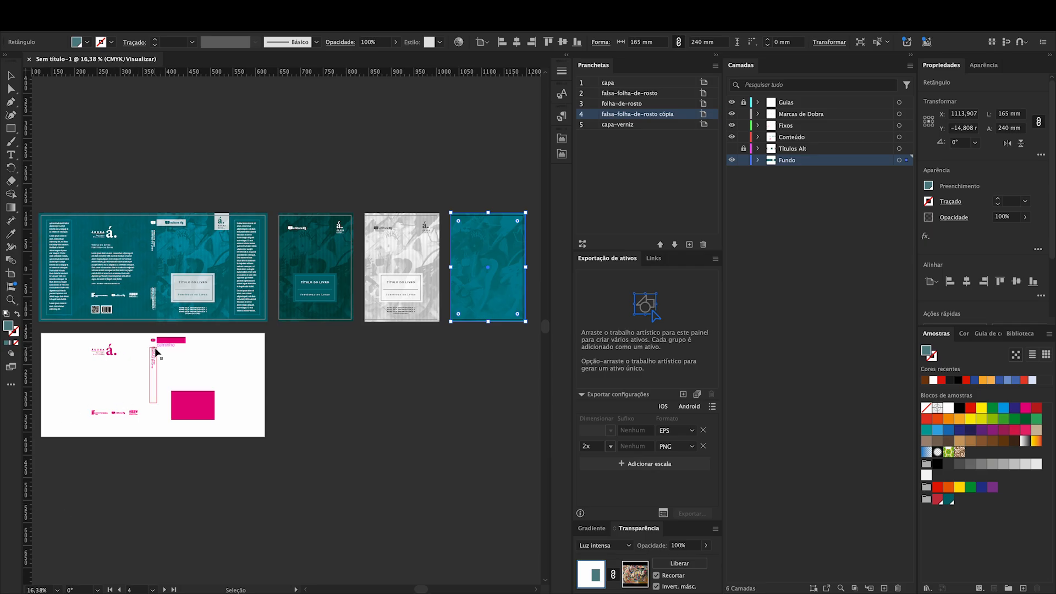
left_click(95, 351)
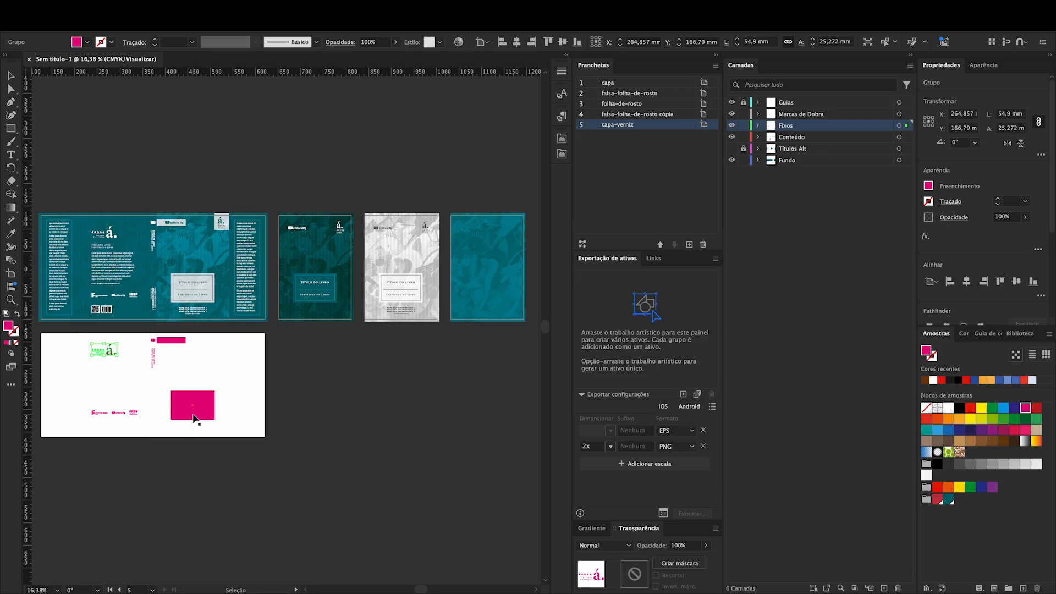
scroll(196, 419, "left", 2)
scroll(196, 419, "right", 1)
key("a")
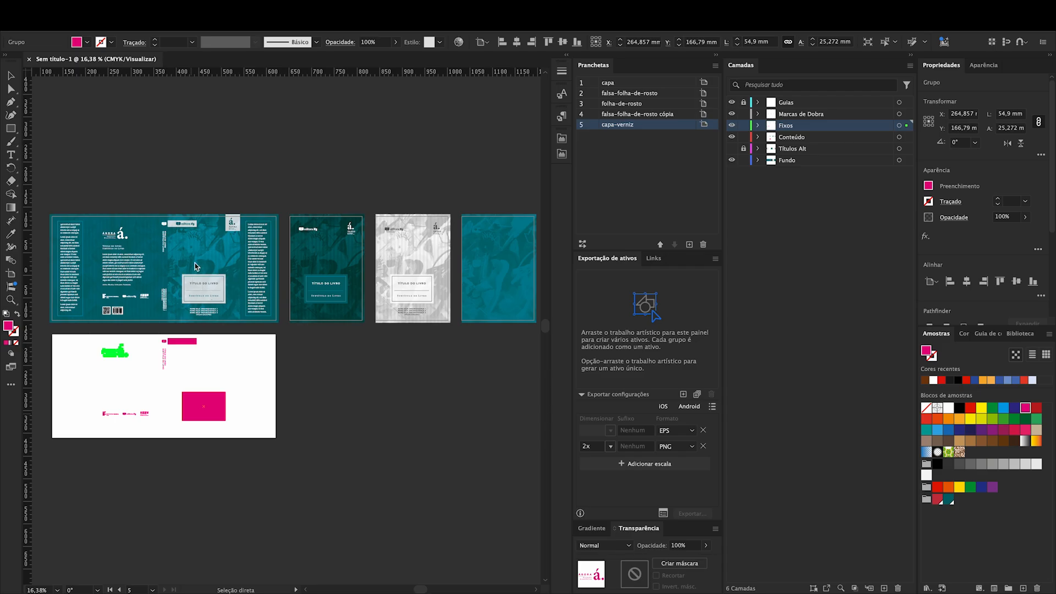
scroll(190, 264, "up", 1)
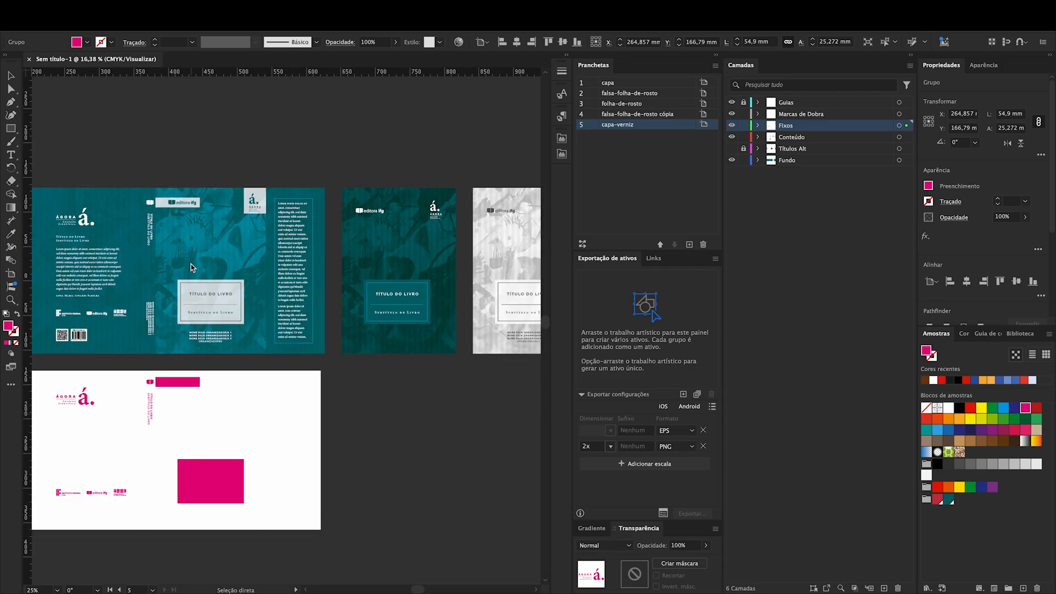
scroll(191, 266, "up", 1)
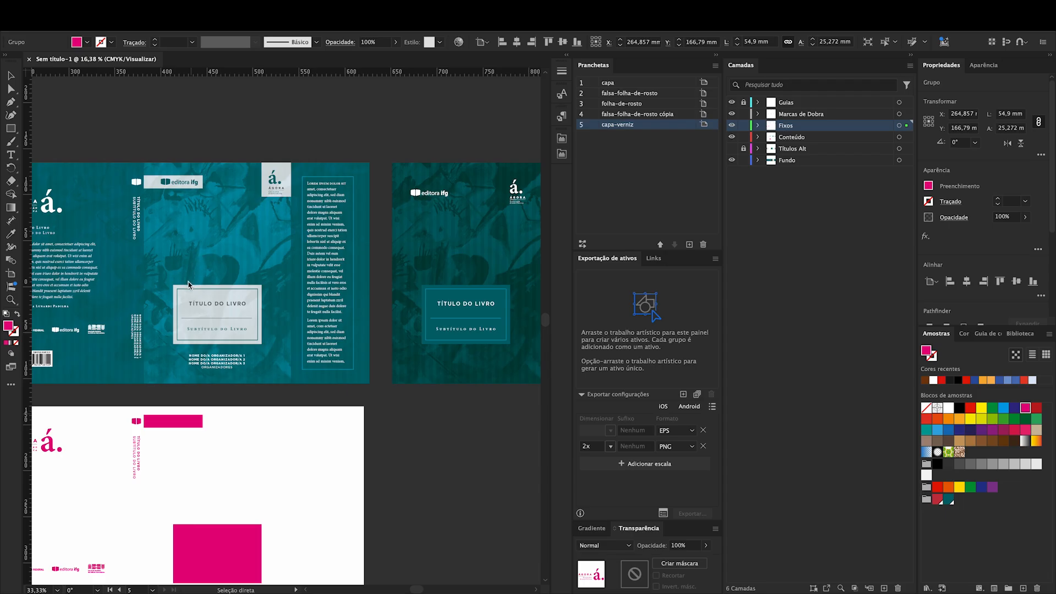
scroll(190, 281, "down", 2)
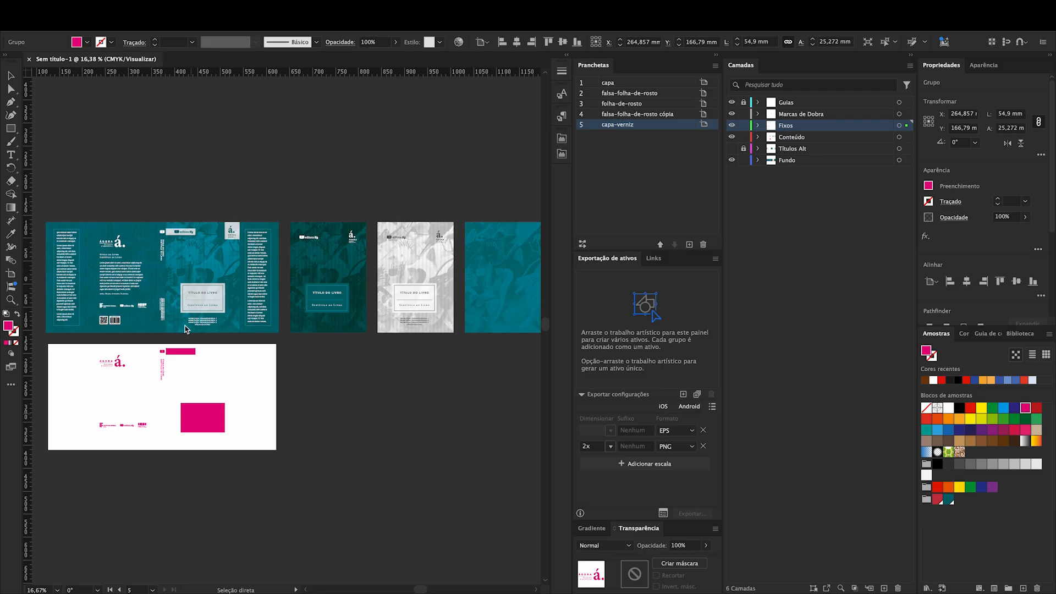
scroll(185, 325, "right", 1)
scroll(183, 325, "left", 1)
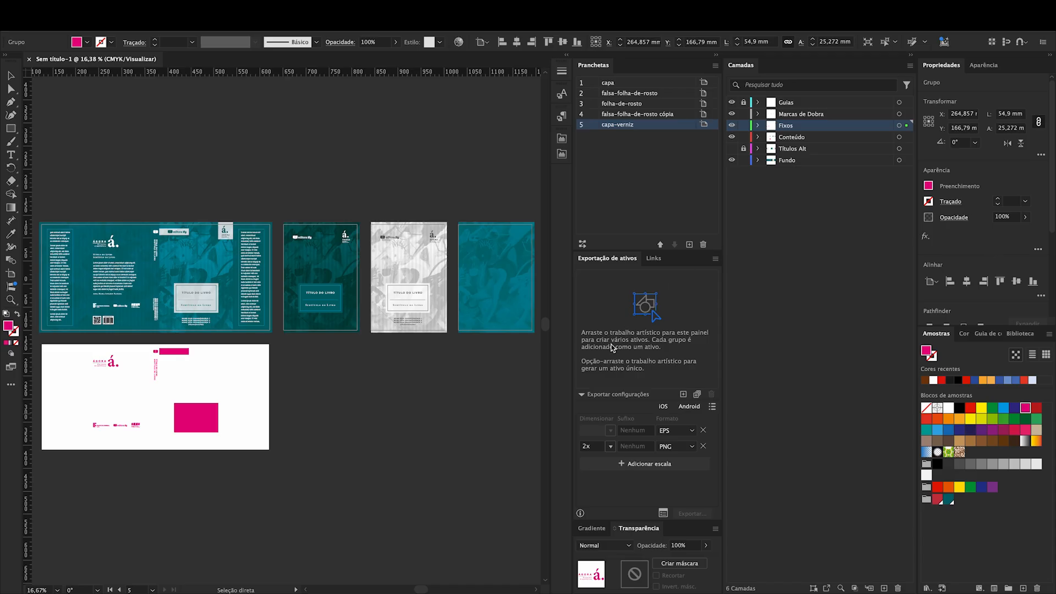
- Display the document's linked images and switch to the Arc browser with the rawpixel art collection
left_click(657, 262)
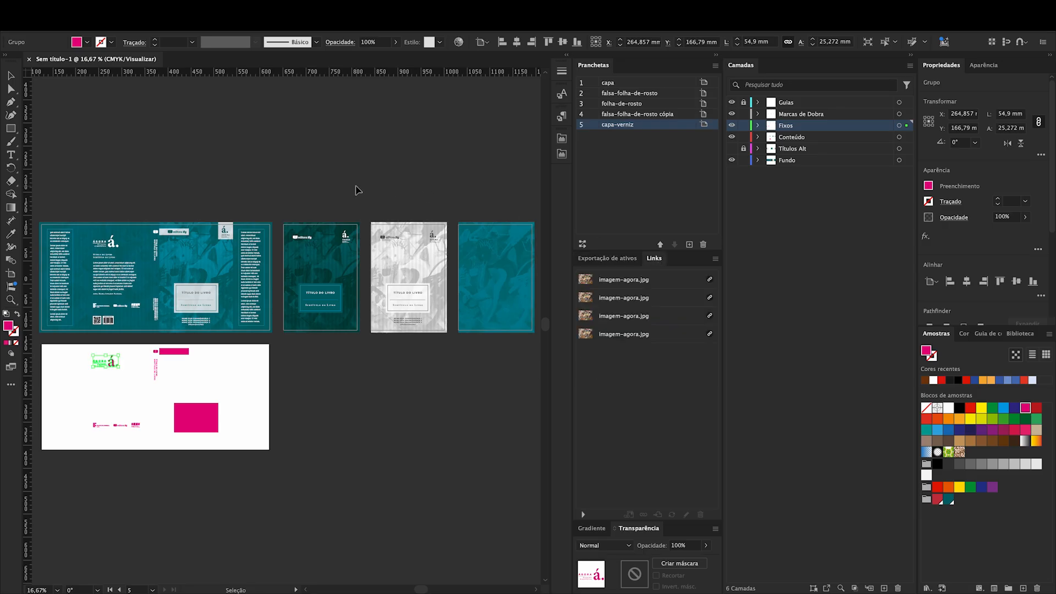
key("super+Tab")
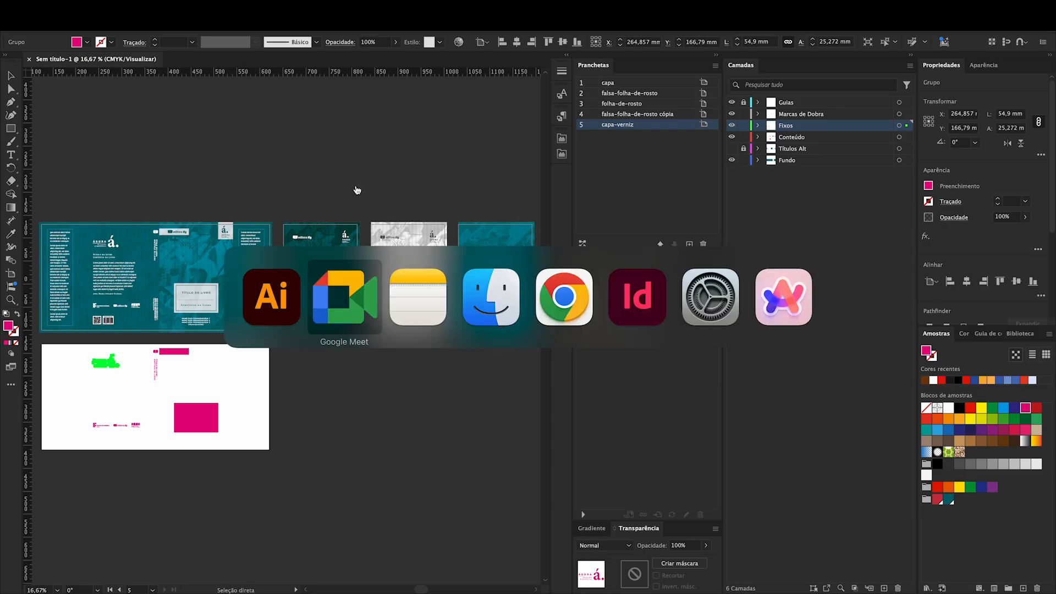
left_click(486, 318)
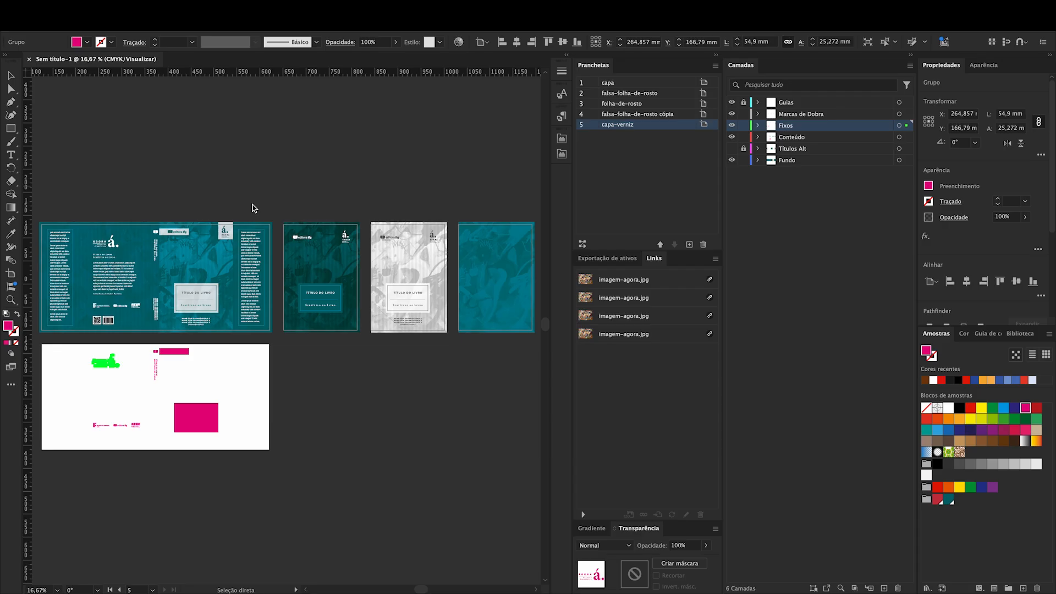
key("super+Tab")
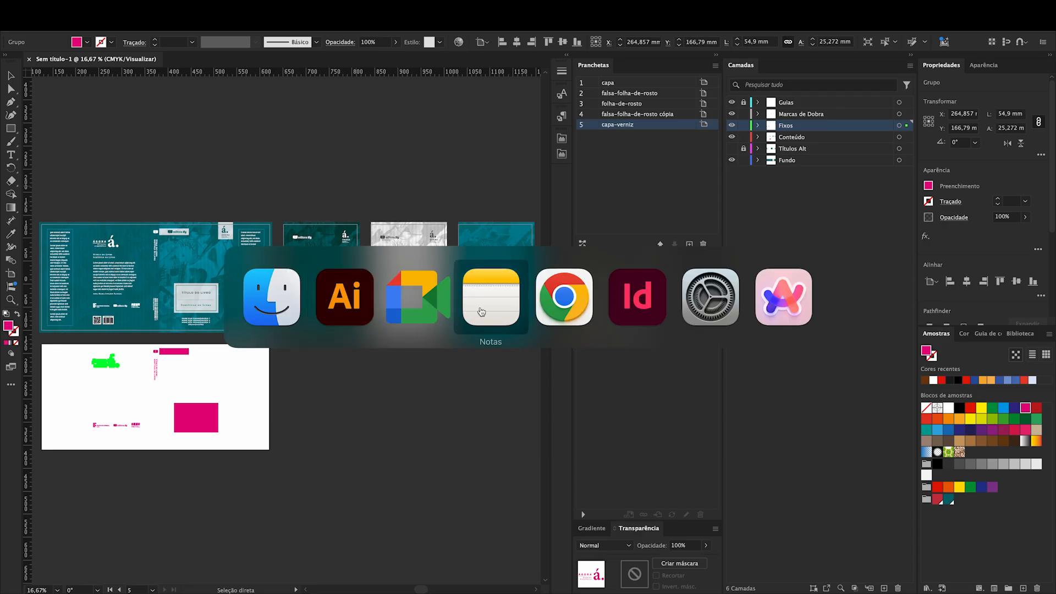
left_click(800, 319)
- Browse rawpixel's abstract art results for an image suitable for the book cover
scroll(462, 298, "up", 3)
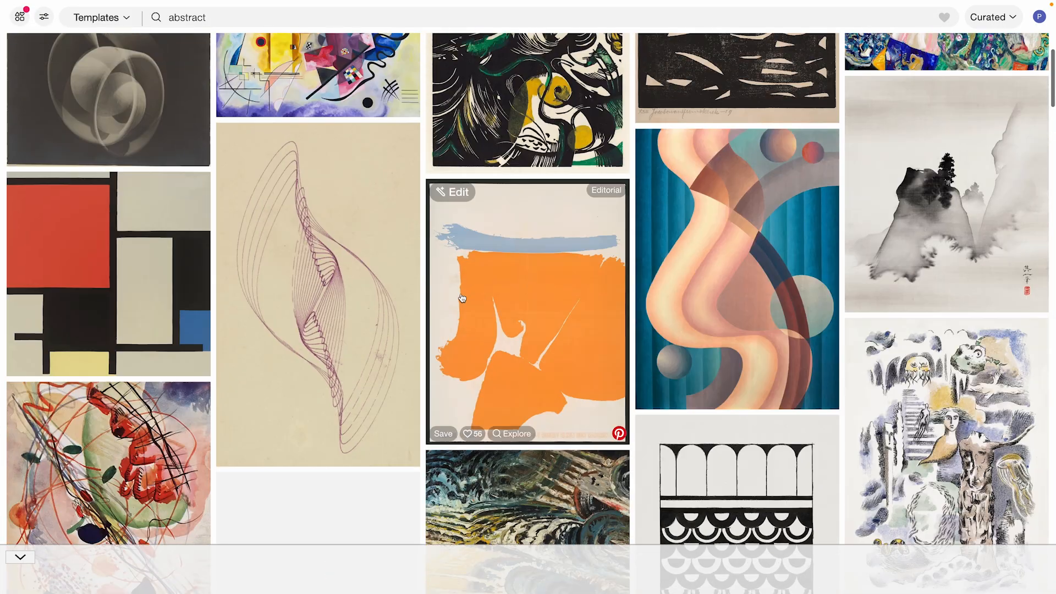
scroll(462, 298, "up", 8)
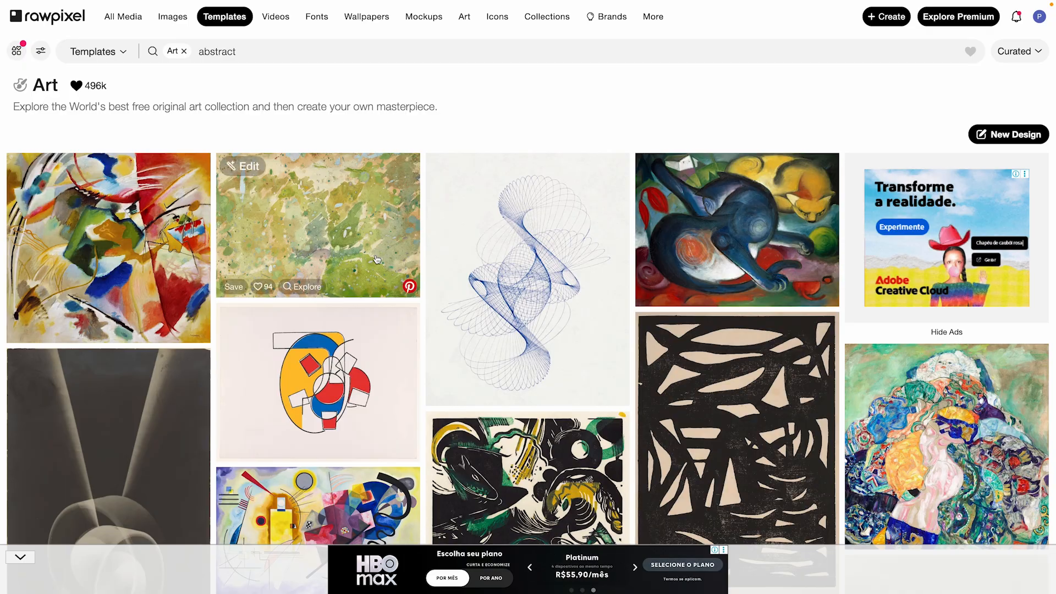
scroll(396, 235, "down", 2)
scroll(396, 236, "down", 15)
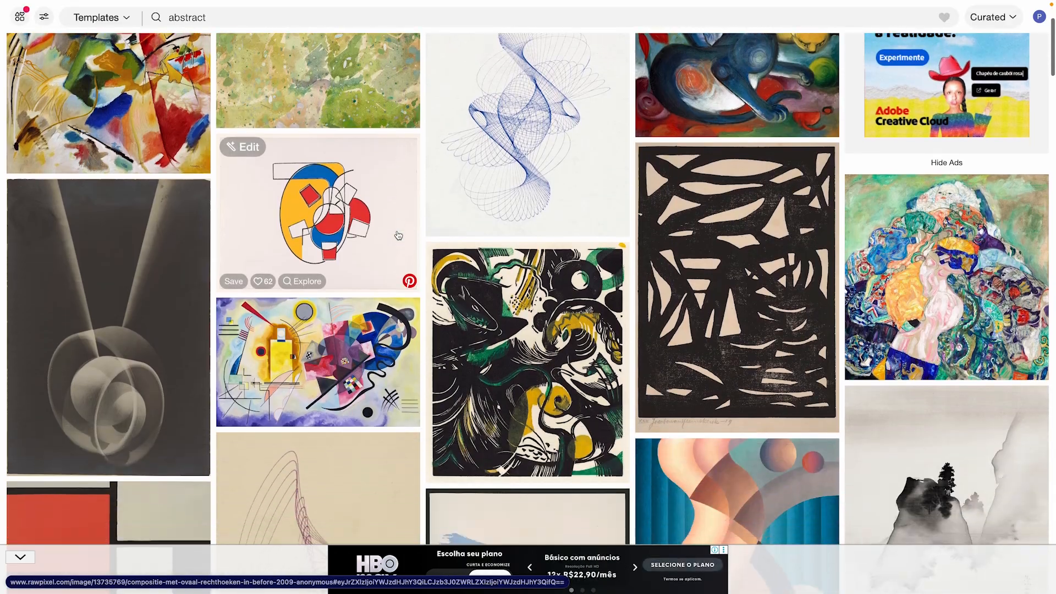
scroll(396, 235, "up", 17)
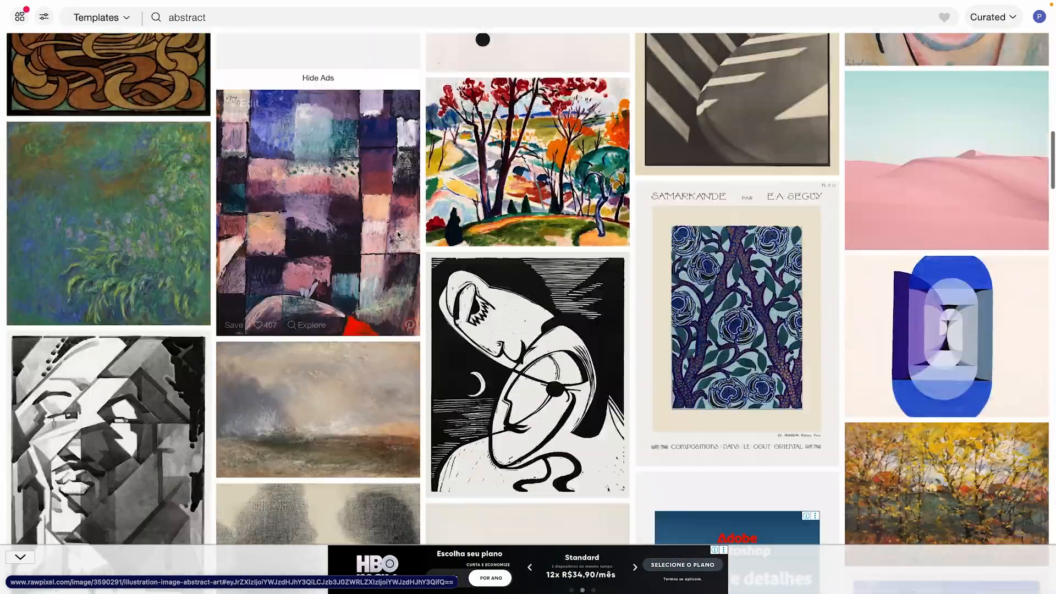
scroll(396, 236, "down", 1)
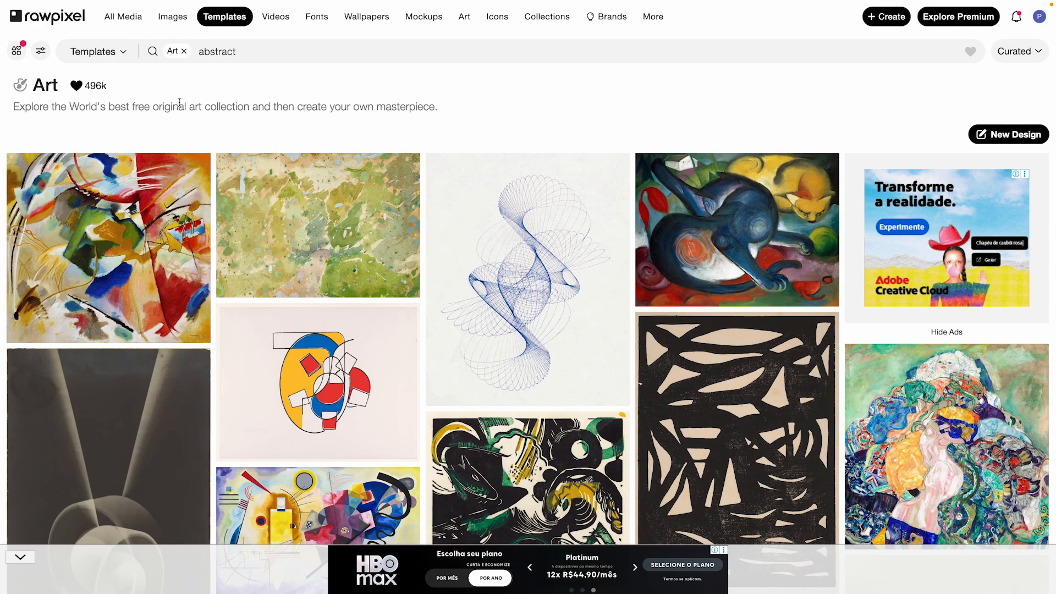
scroll(333, 271, "down", 1)
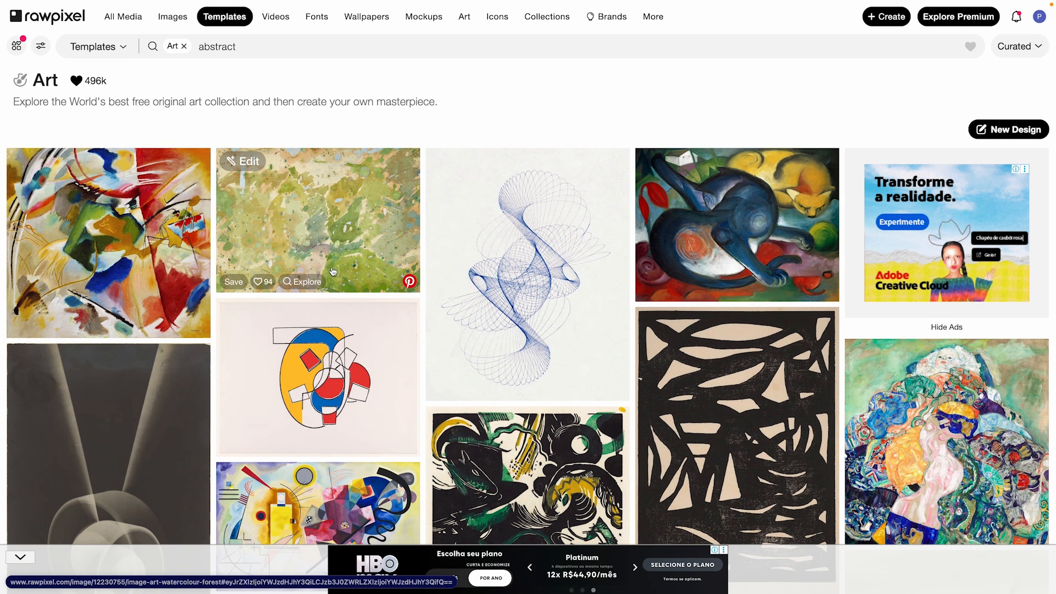
scroll(330, 272, "down", 5)
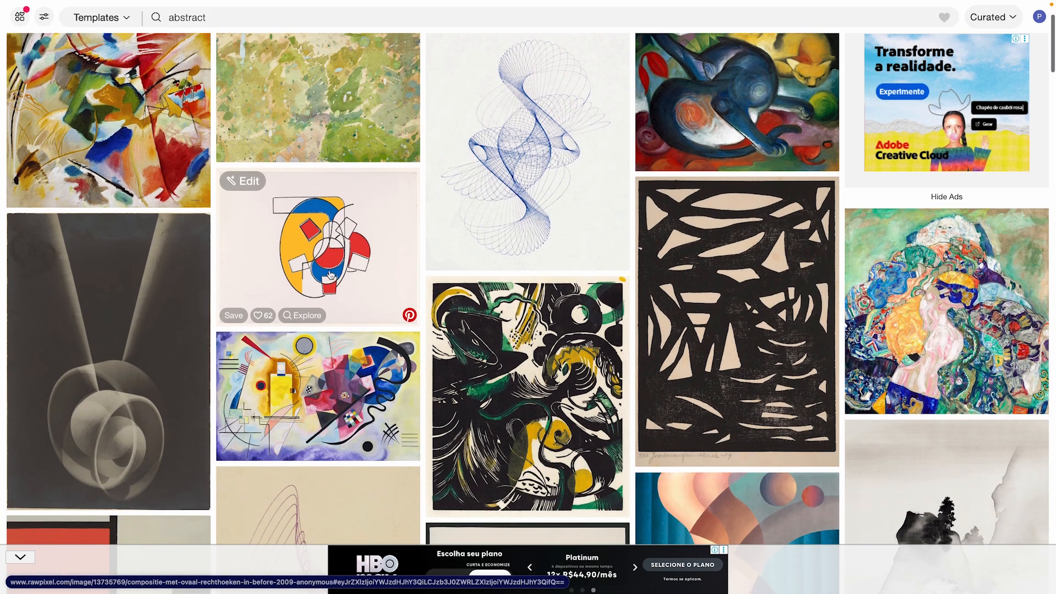
scroll(330, 273, "up", 6)
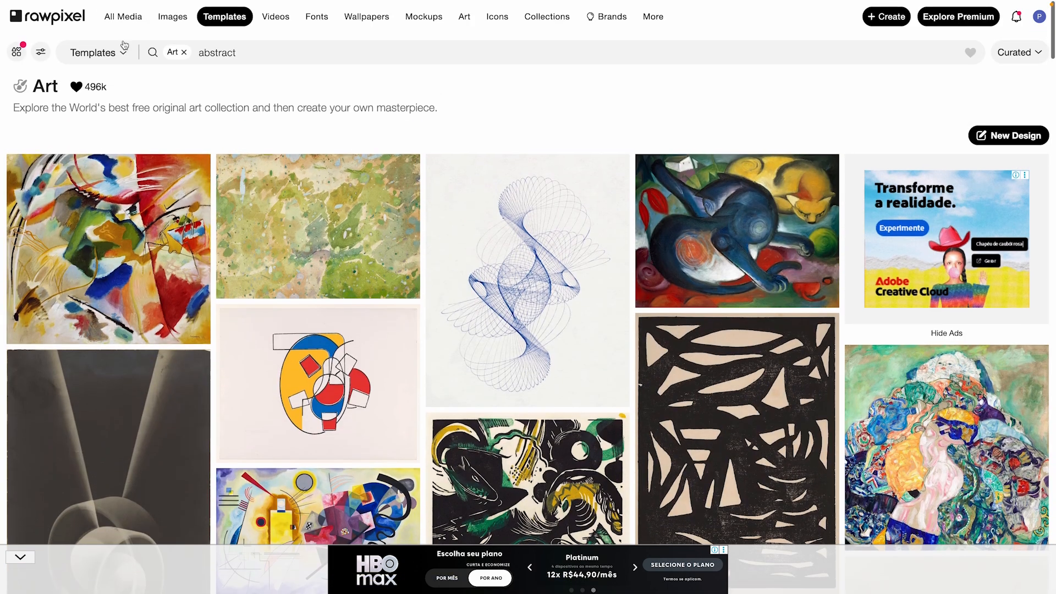
scroll(302, 271, "down", 6)
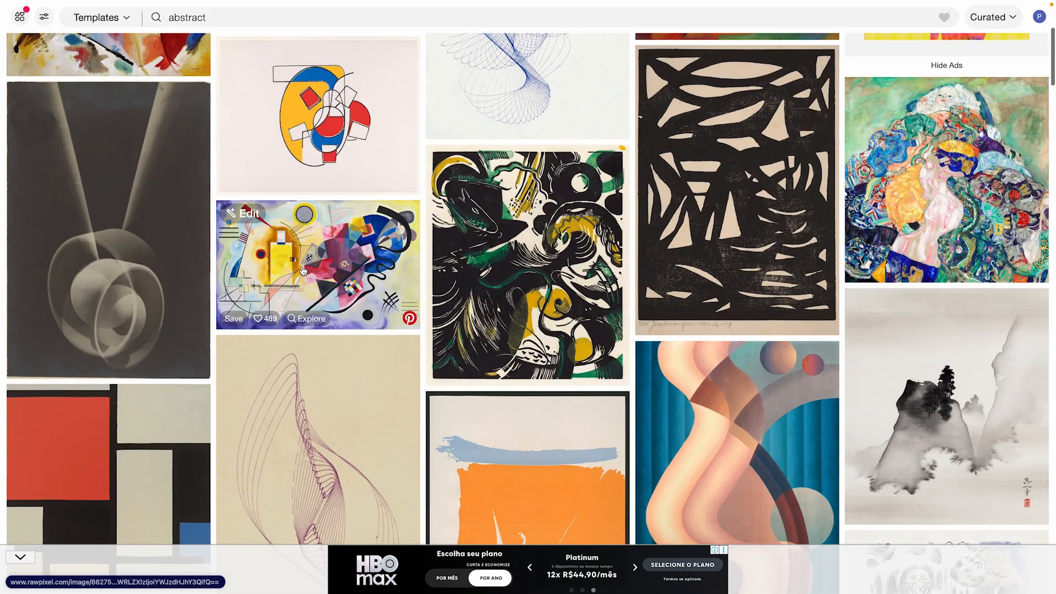
scroll(302, 271, "down", 3)
scroll(300, 271, "down", 5)
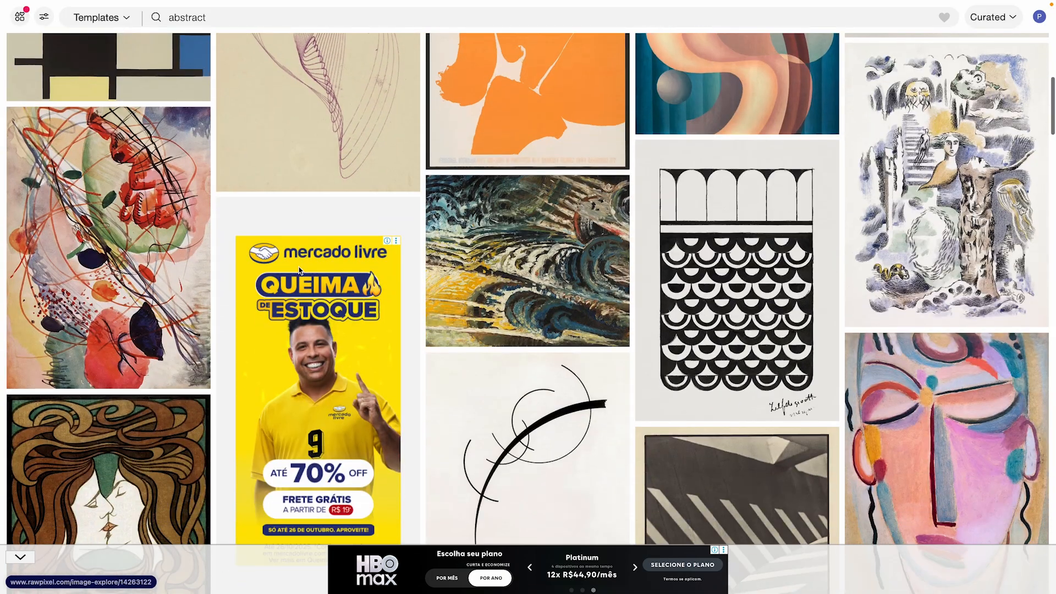
scroll(300, 271, "down", 5)
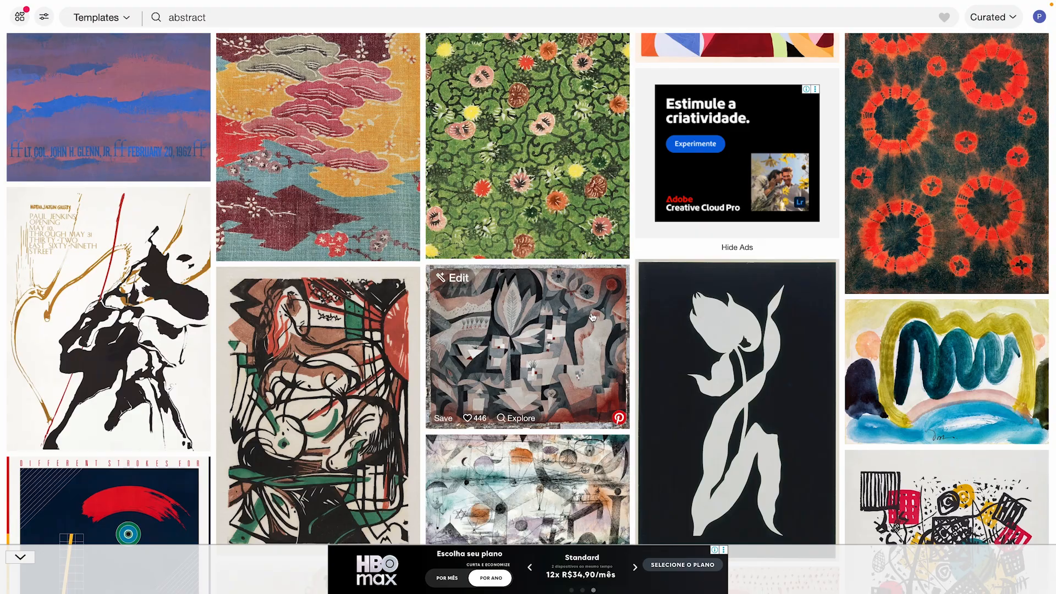
- Download Paul Klee's painting "Dry cooler garden" as a high-resolution JPEG and switch back to Illustrator
left_click(520, 304)
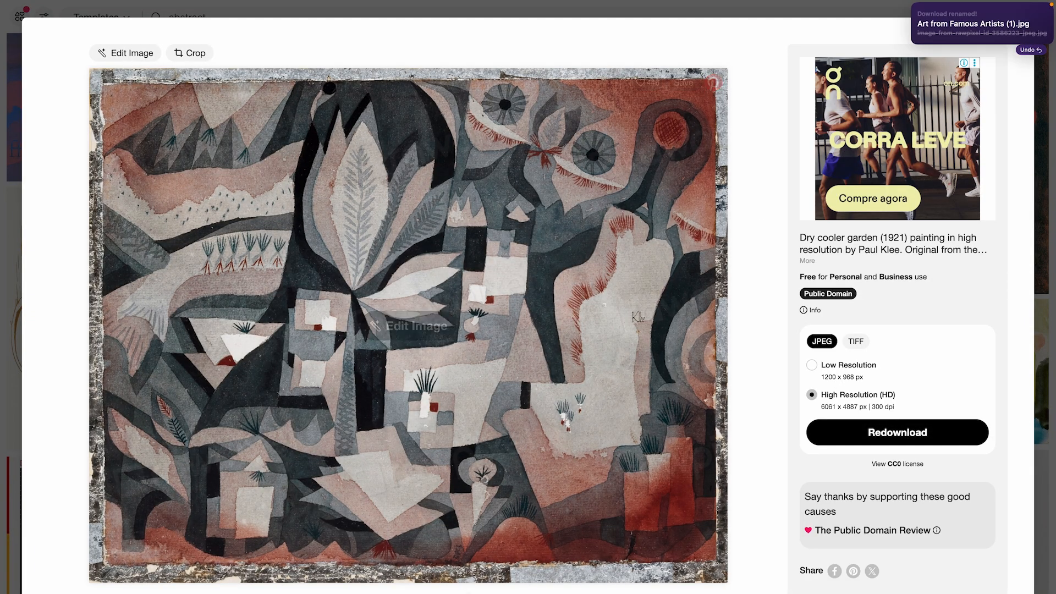
key("super+Tab")
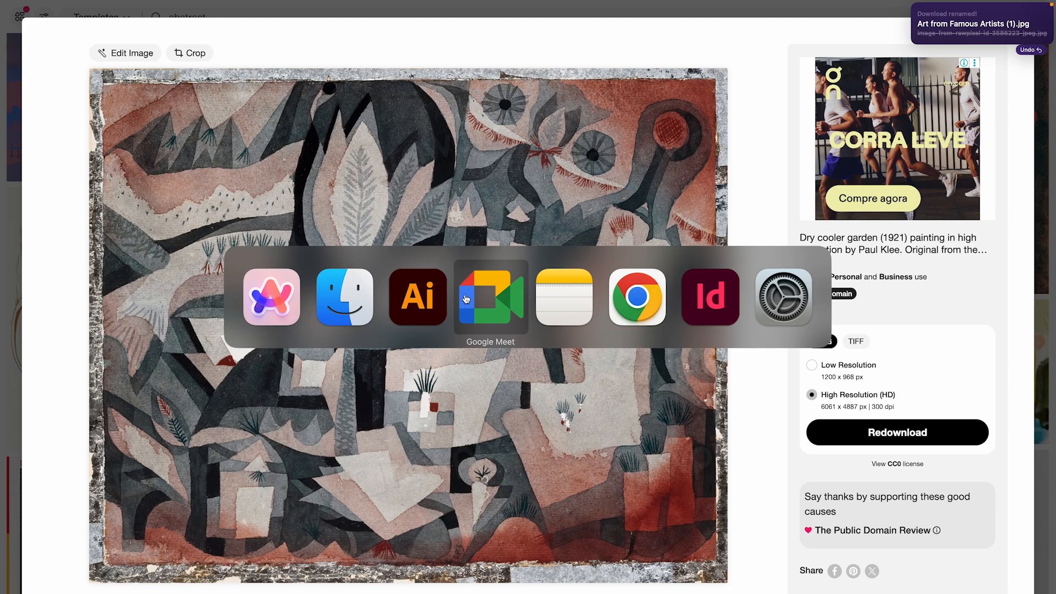
left_click(424, 299)
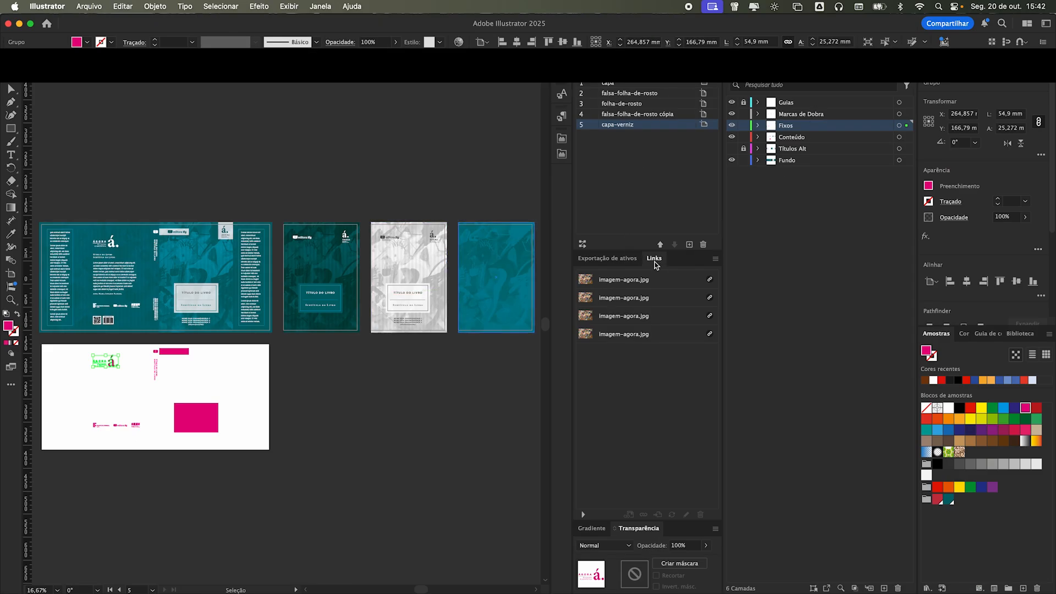
- Relink all four imagem-agora.jpg images to "Art from Famous Artists (1).jpg" from the Downloads folder
left_click(641, 280)
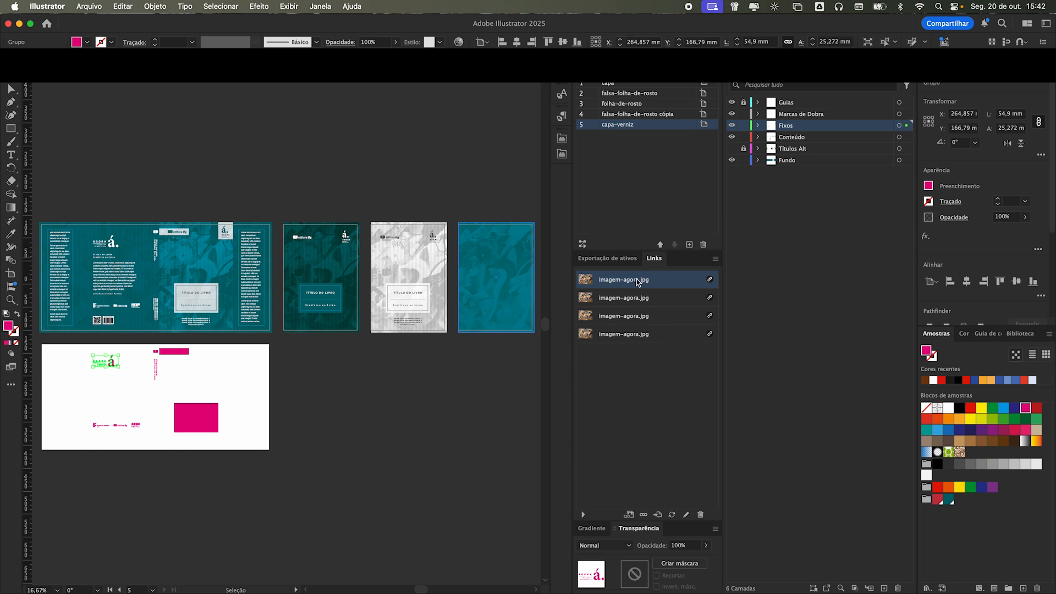
left_click(625, 338, "shift")
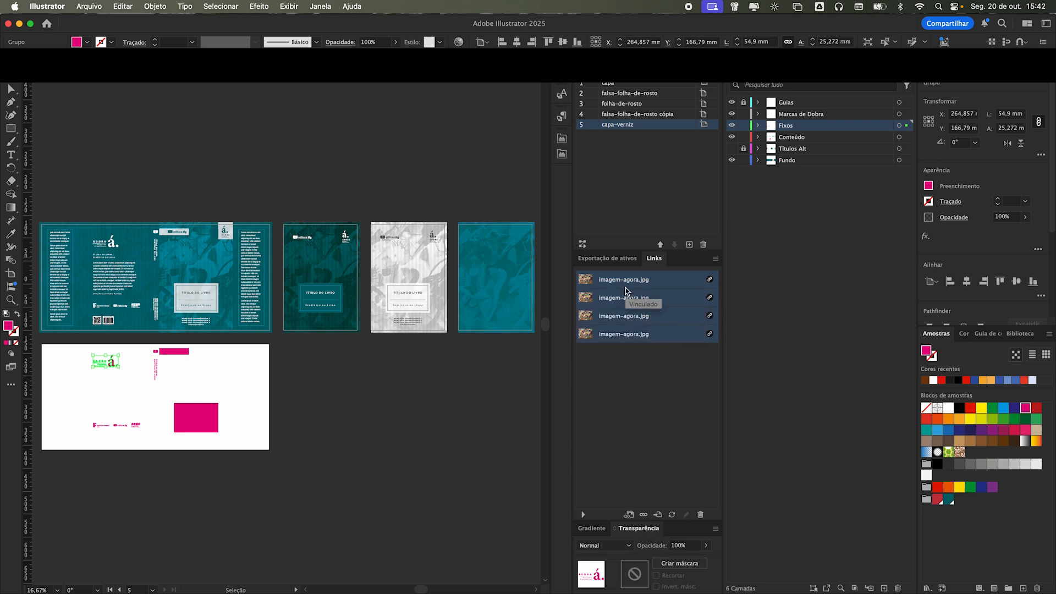
key("super+Tab")
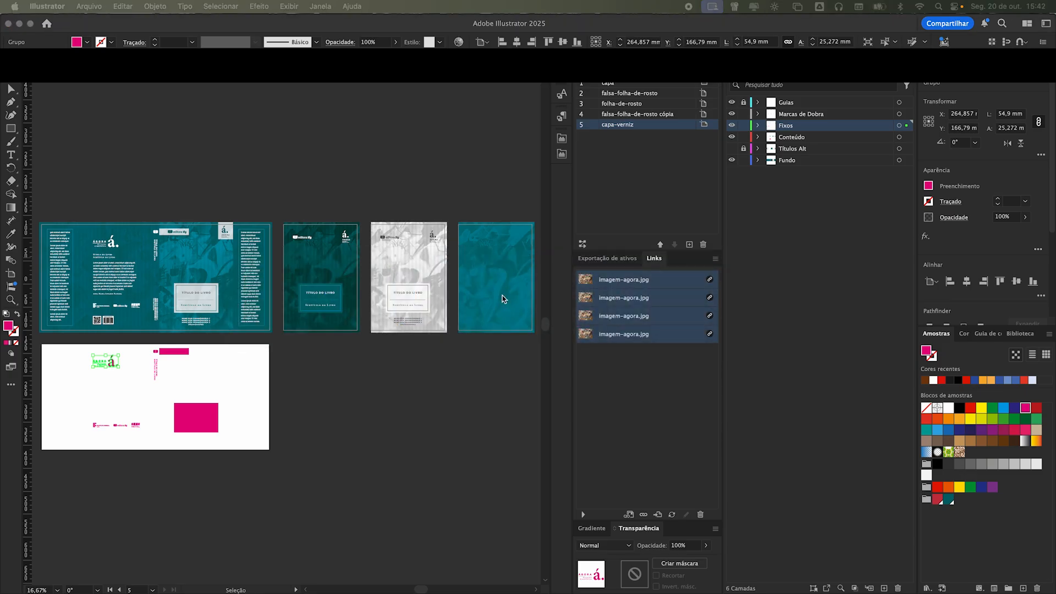
left_click(644, 515)
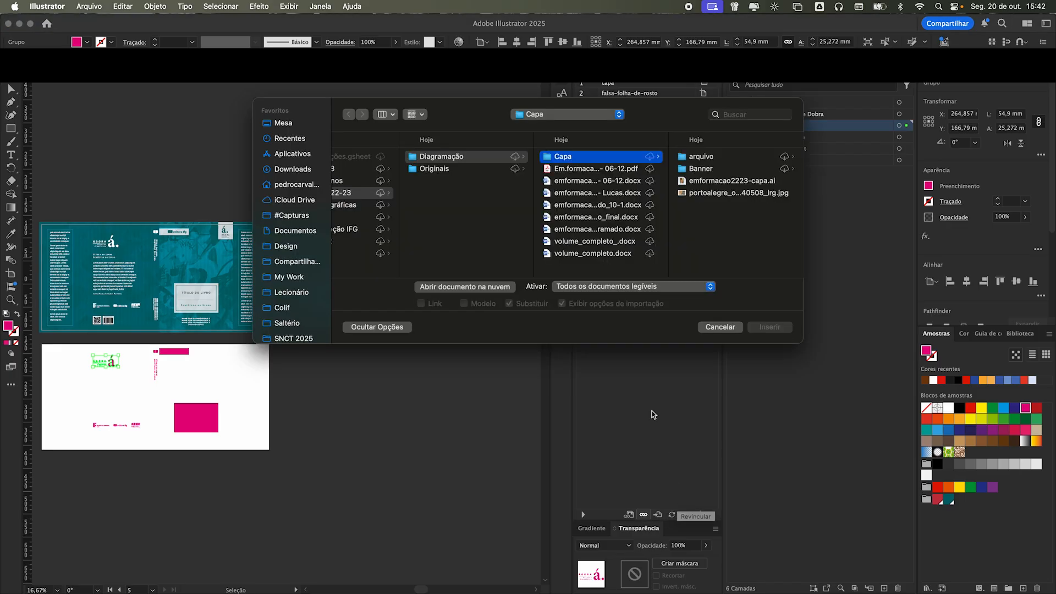
left_click(303, 174)
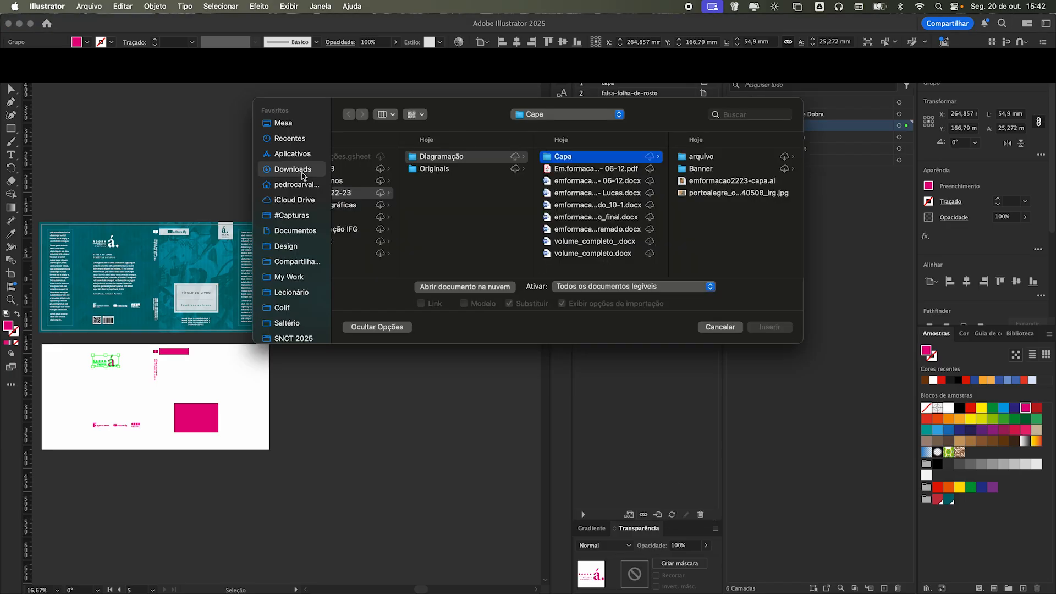
left_click(403, 158)
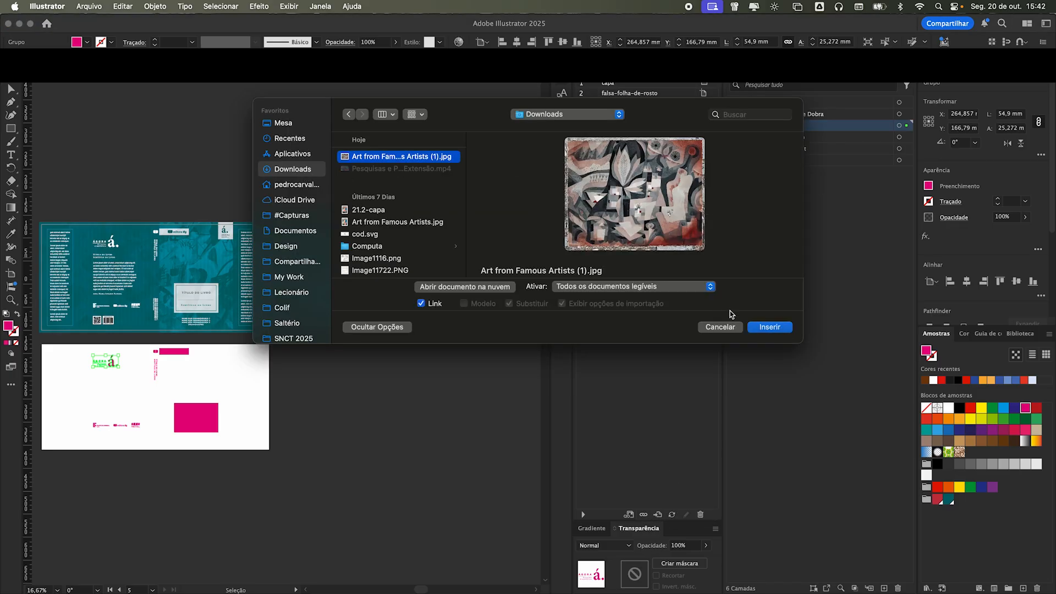
left_click(777, 329)
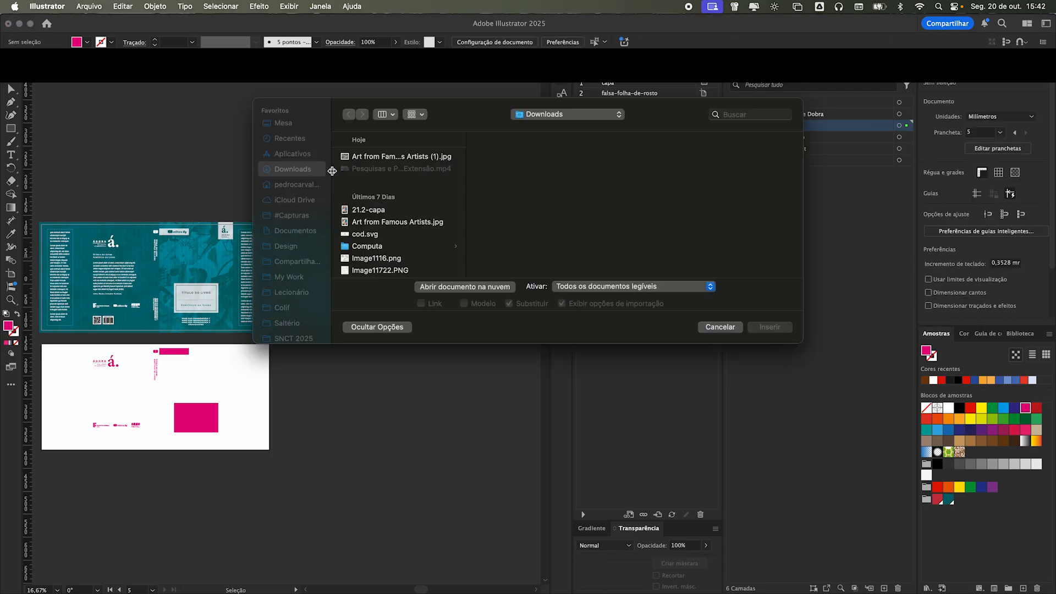
left_click(360, 158)
double_click(360, 156)
double_click(360, 156)
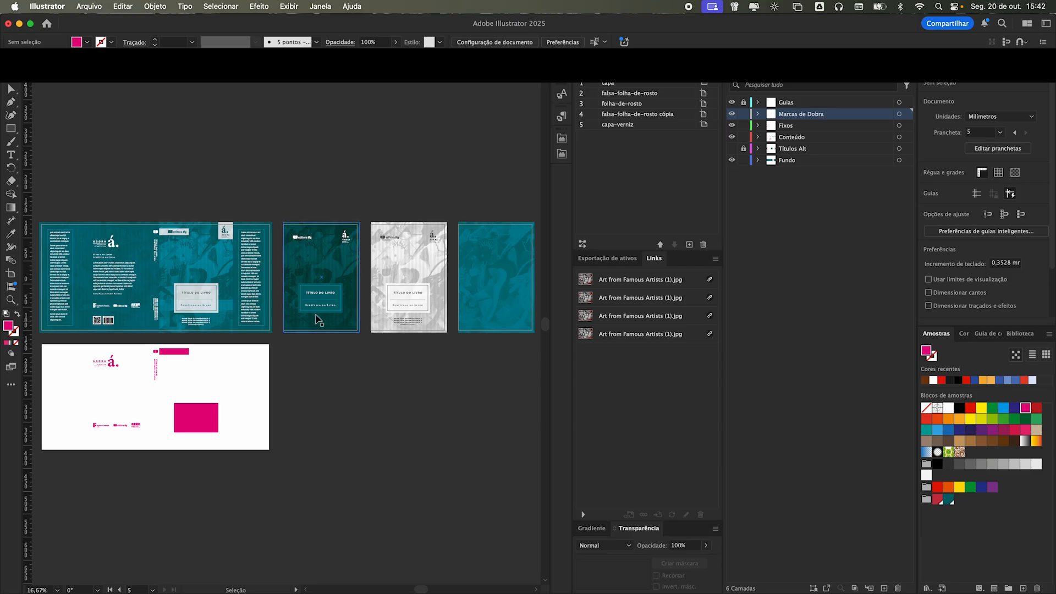
- Inspect the replaced artwork up close around the title box on the front cover
scroll(315, 315, "down", 1)
scroll(314, 315, "up", 1)
scroll(165, 287, "up", 4)
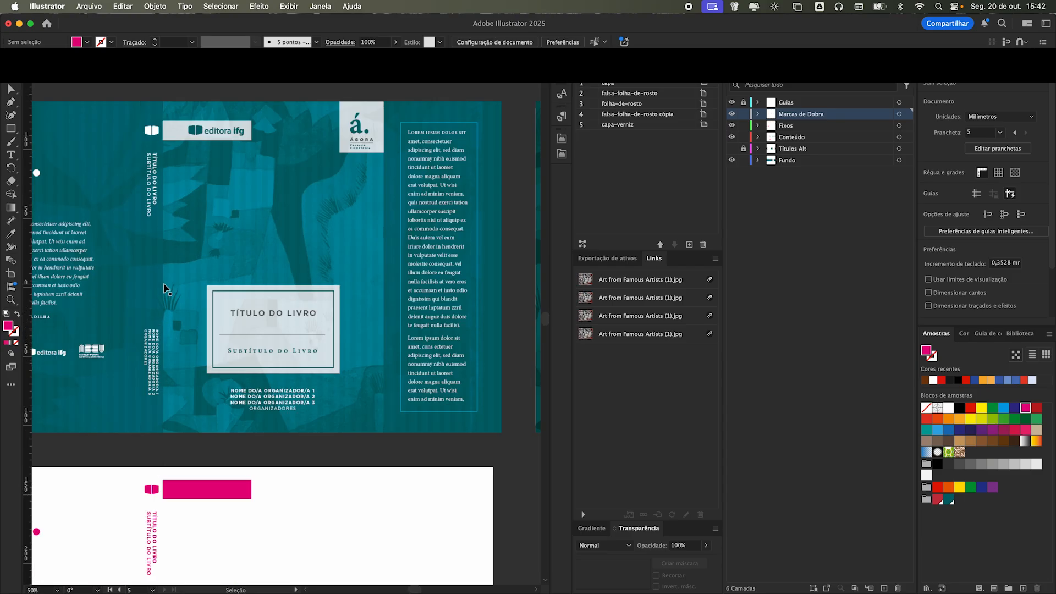
- Within the cover background rectangle's opacity mask, enlarge the linked painting to about 508 by 410 mm and move it lower
scroll(460, 324, "down", 2)
scroll(236, 292, "right", 3)
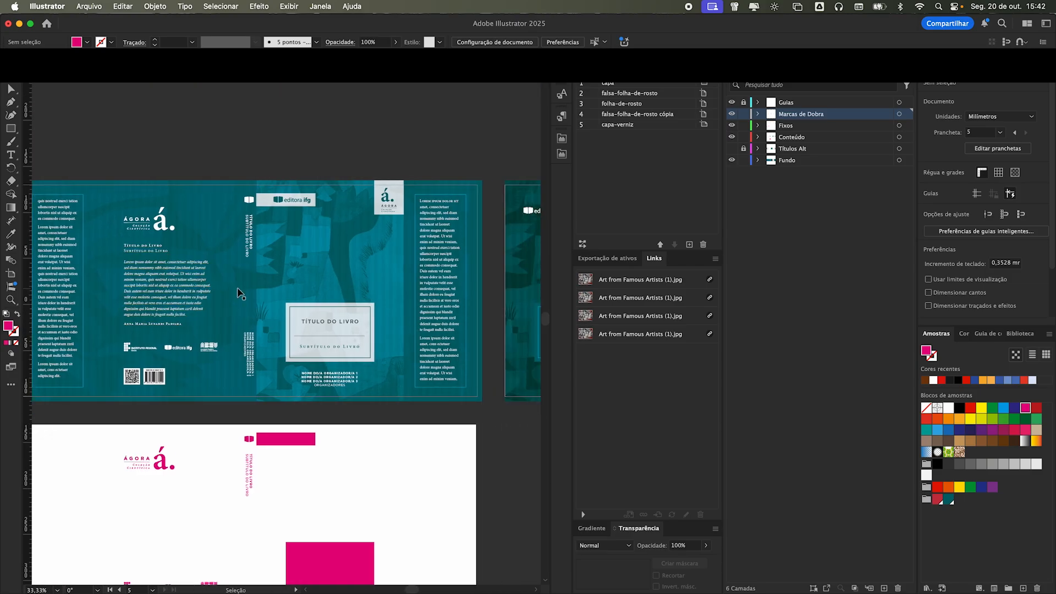
left_click(308, 242)
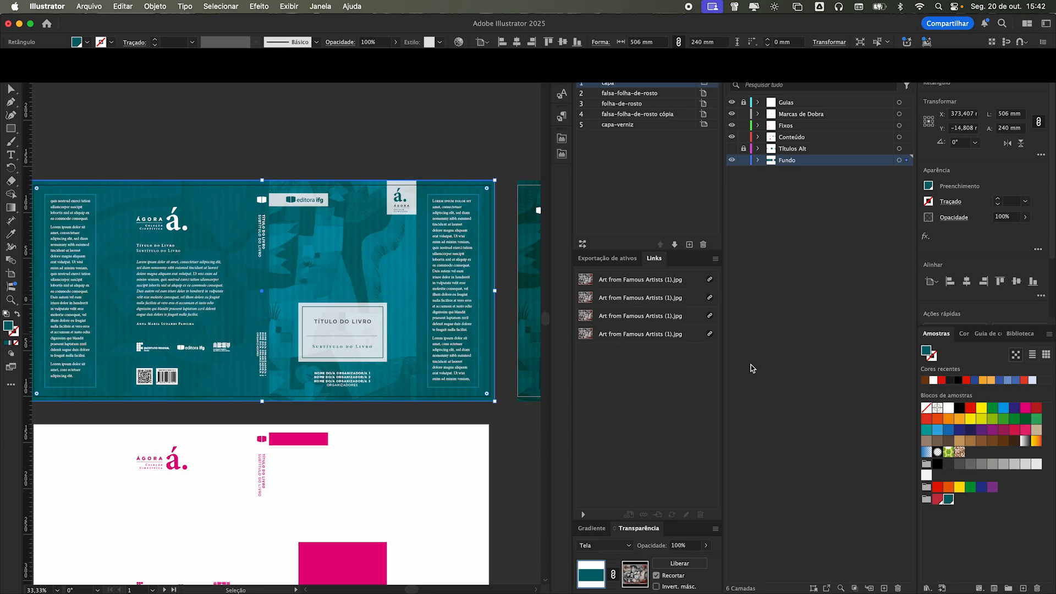
left_click(758, 161)
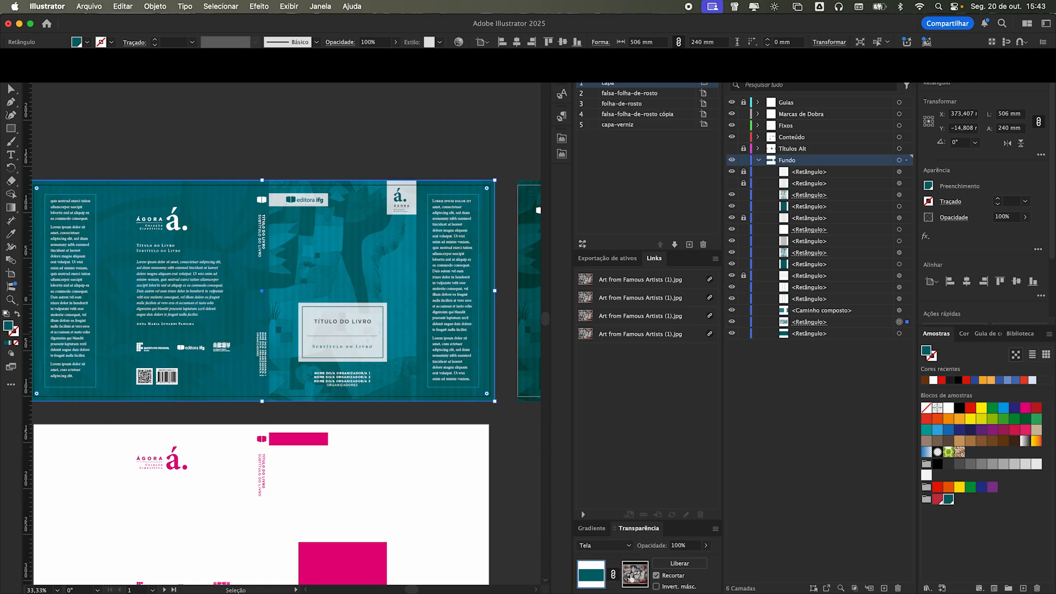
left_click(635, 575)
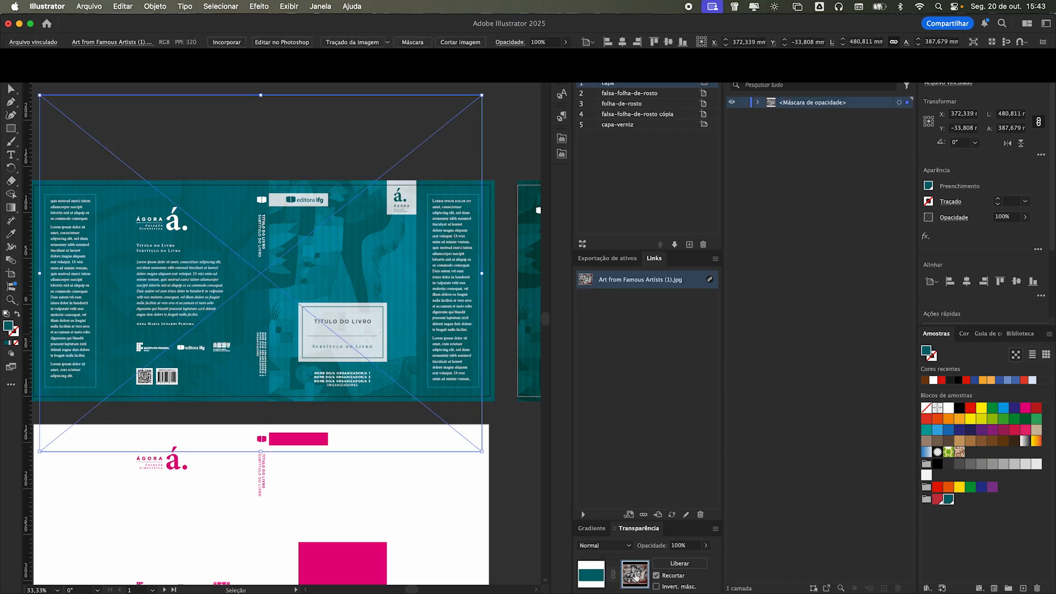
left_click_drag(486, 276, 511, 277)
scroll(450, 220, "left", 3)
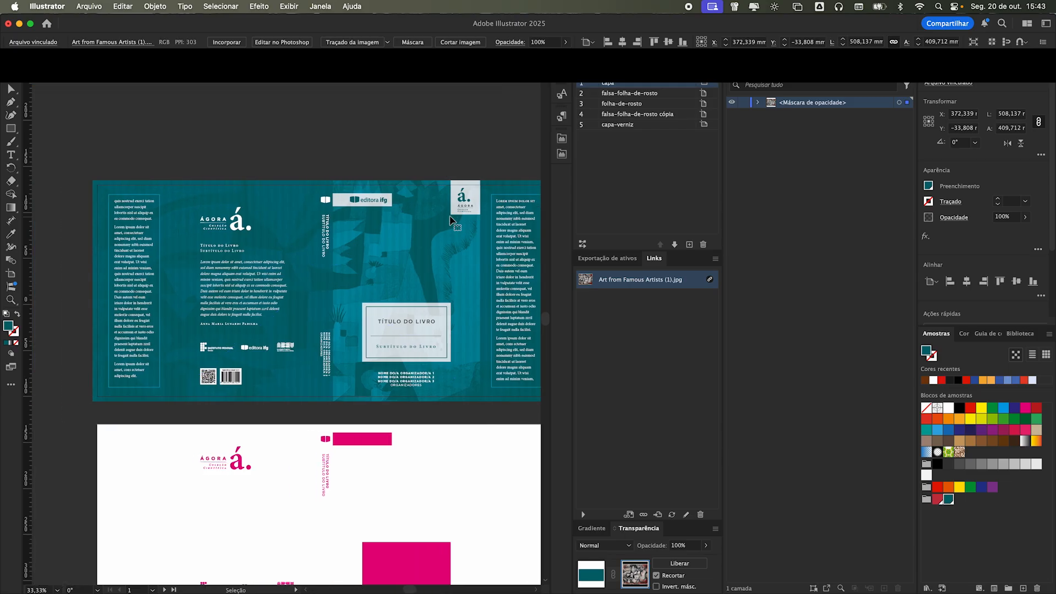
left_click_drag(440, 141, 436, 220)
- Examine the background rectangles and their opacity masks on the falsa-folha-de-rosto, folha-de-rosto and capa artboards
scroll(270, 203, "right", 5)
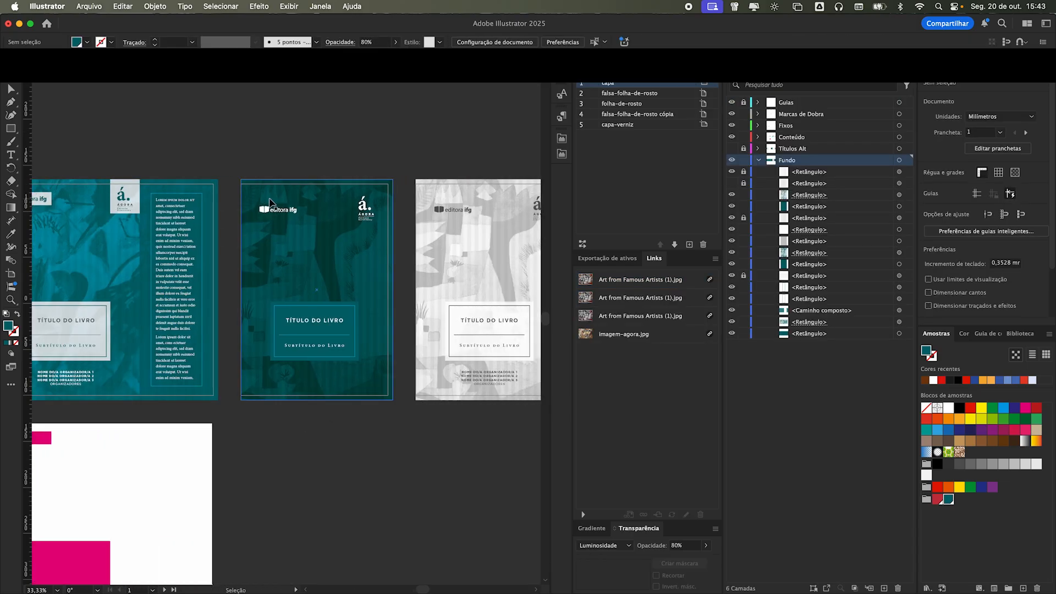
scroll(270, 203, "right", 3)
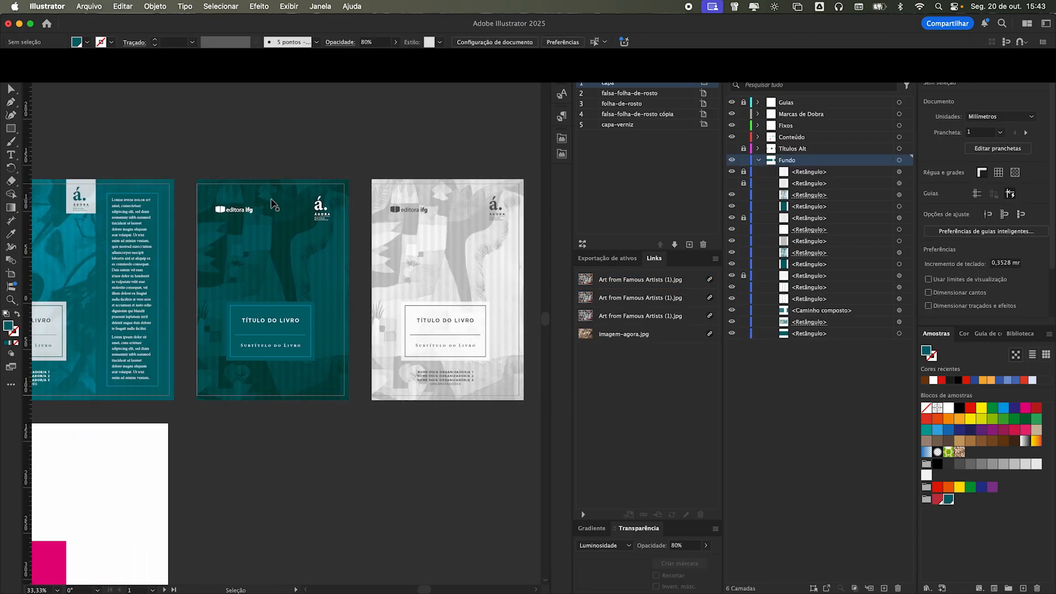
left_click(308, 201)
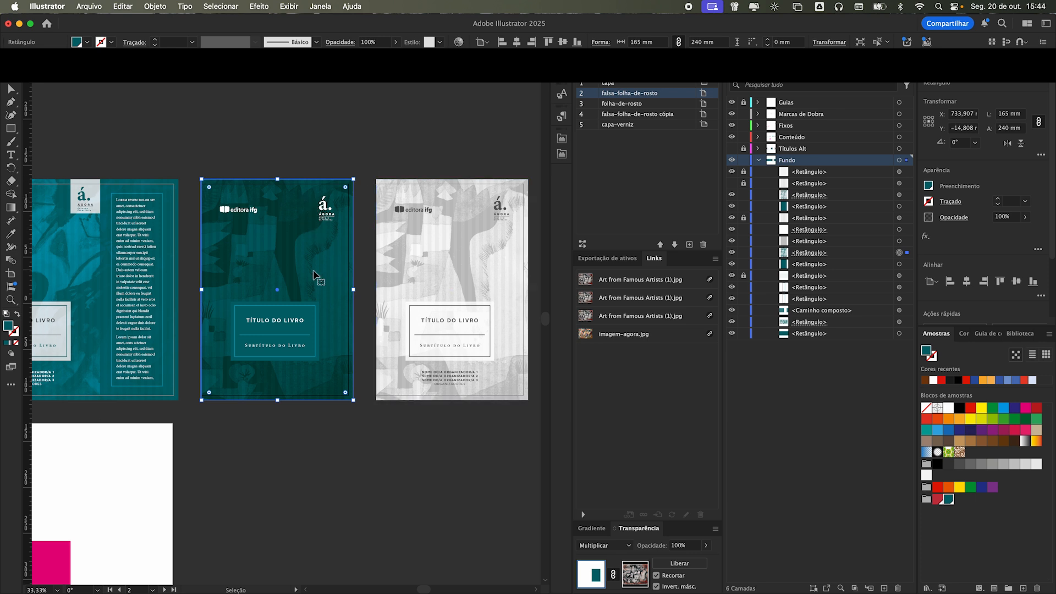
left_click(471, 211)
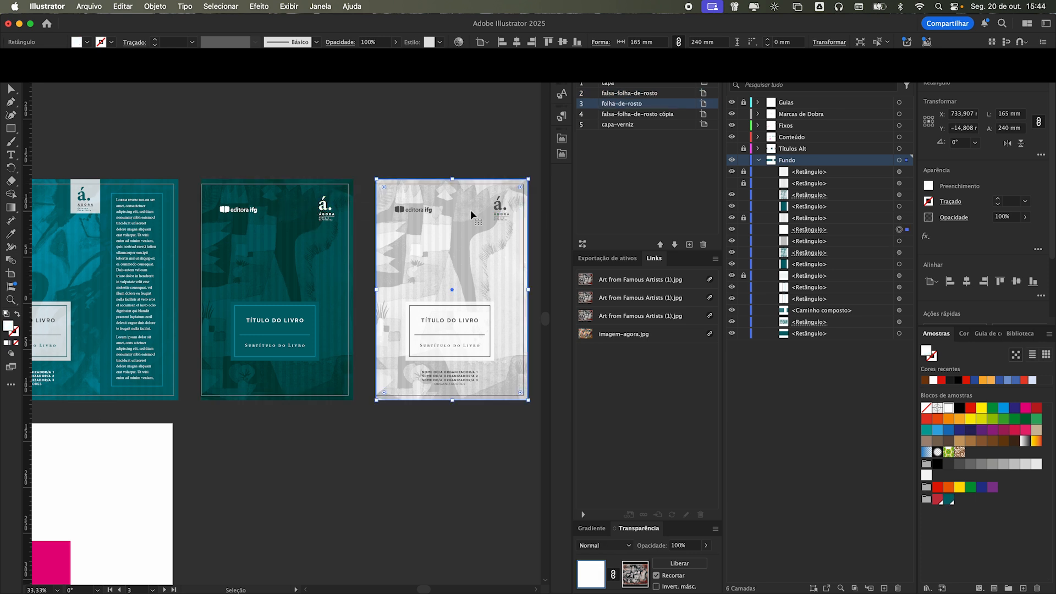
left_click(274, 228)
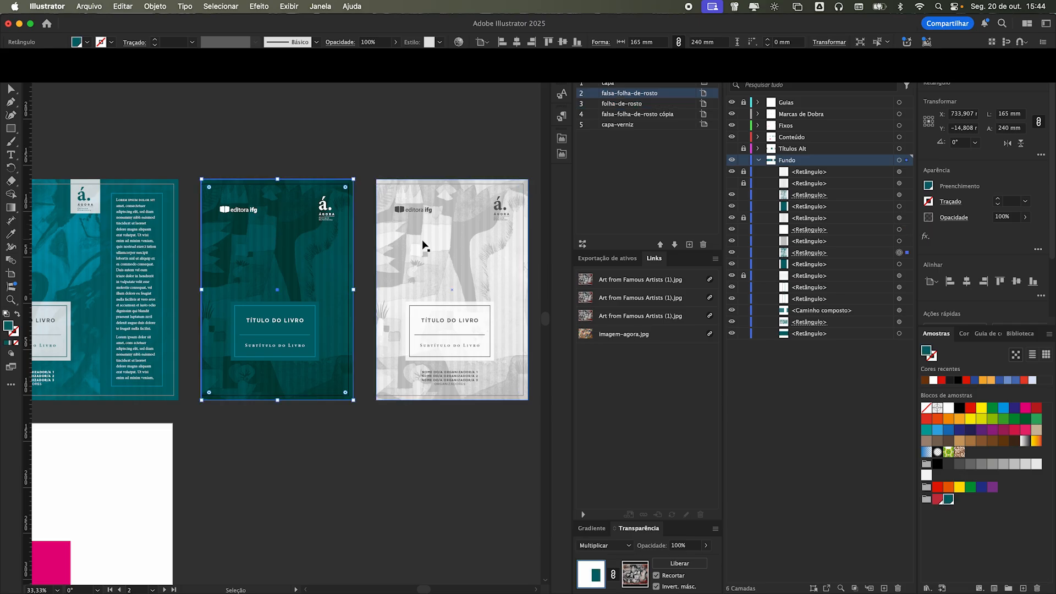
left_click(454, 249)
scroll(332, 225, "right", 4)
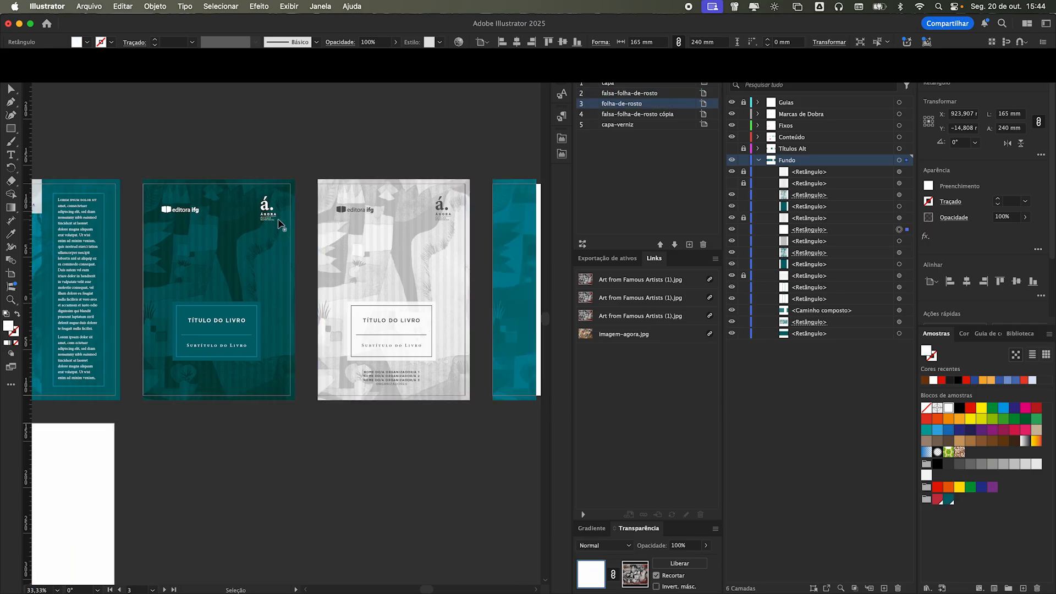
scroll(234, 228, "right", 4)
scroll(233, 228, "left", 2)
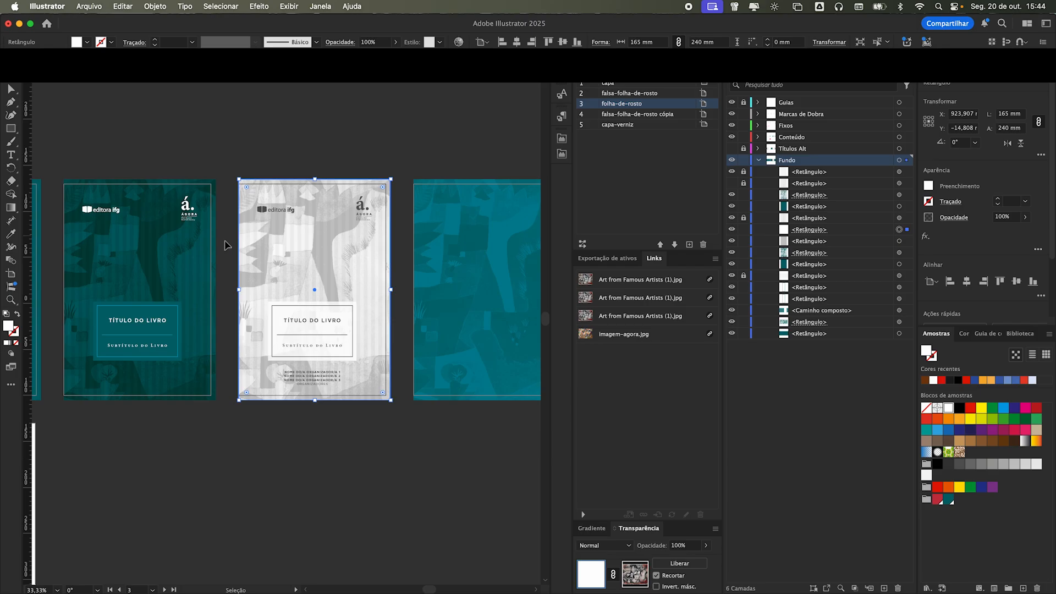
left_click(196, 257)
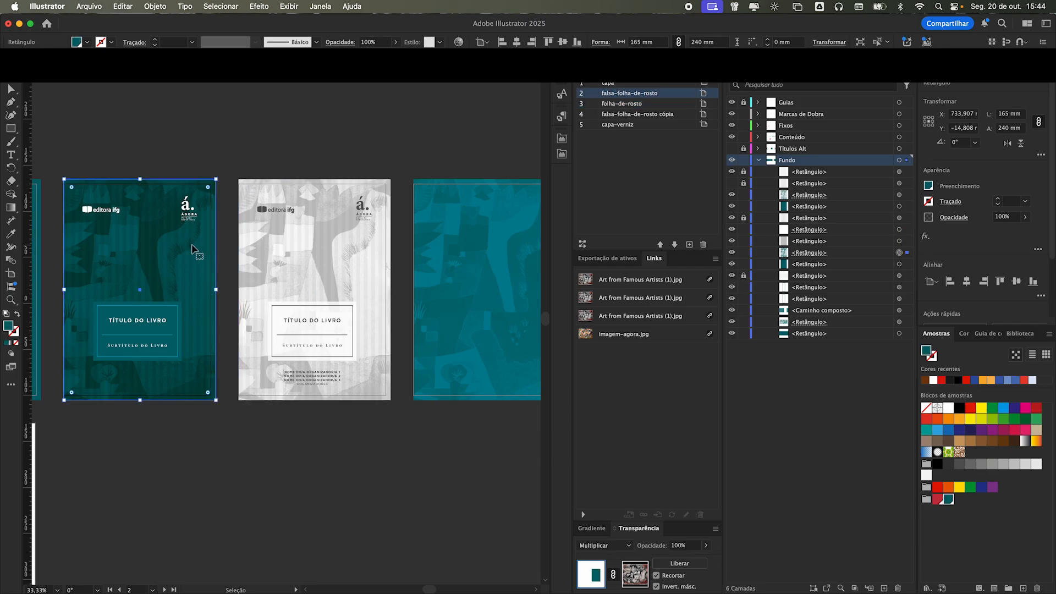
scroll(194, 251, "left", 9)
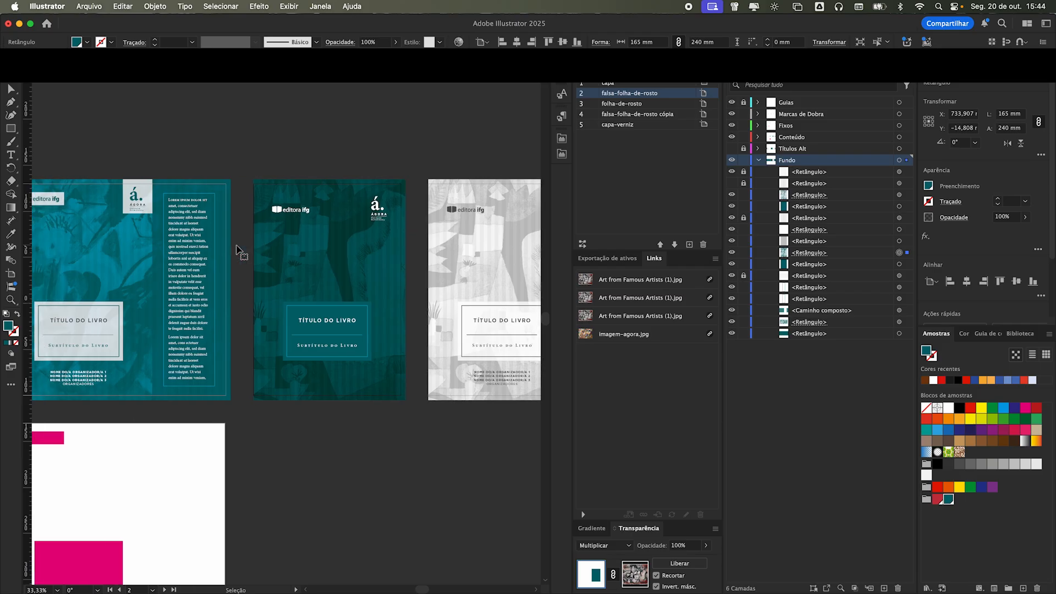
scroll(185, 249, "left", 3)
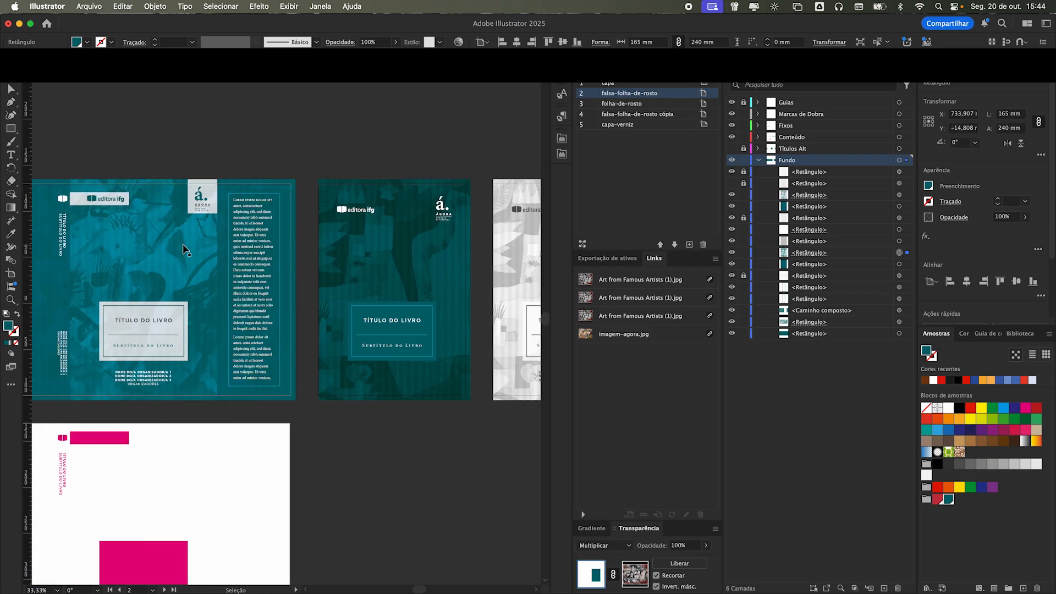
left_click(129, 254)
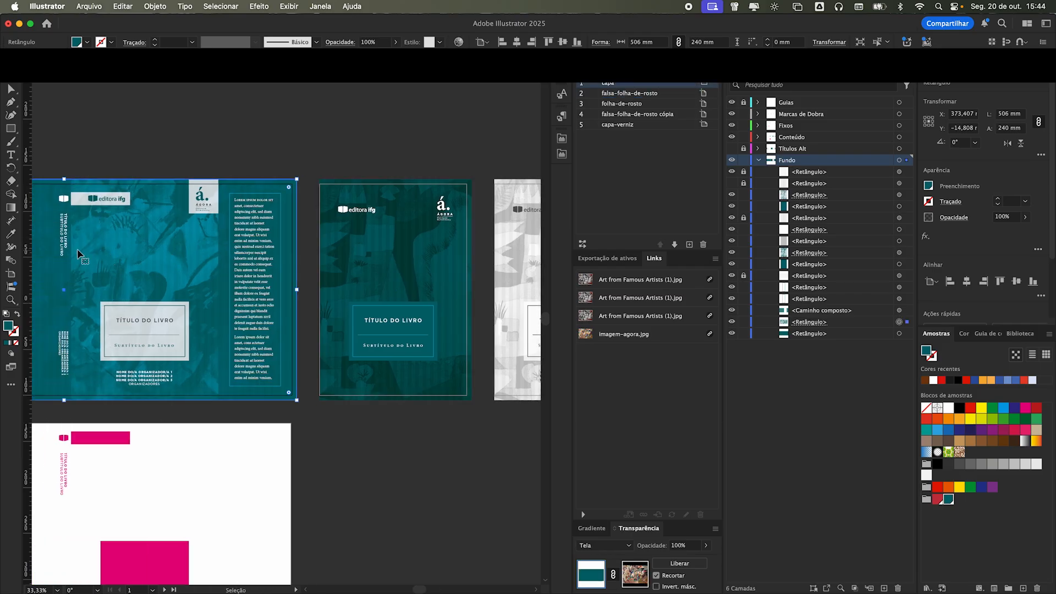
- Try a copy of the falsa-folha-de-rosto background rectangle over the front cover and delete the copy
left_click(394, 243)
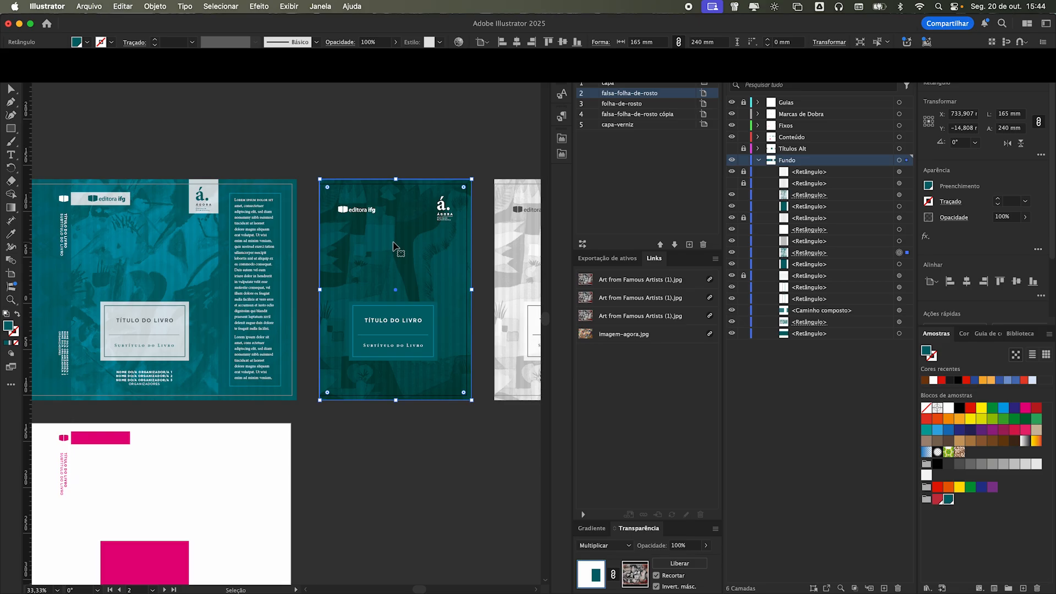
left_click_drag(388, 274, 147, 279)
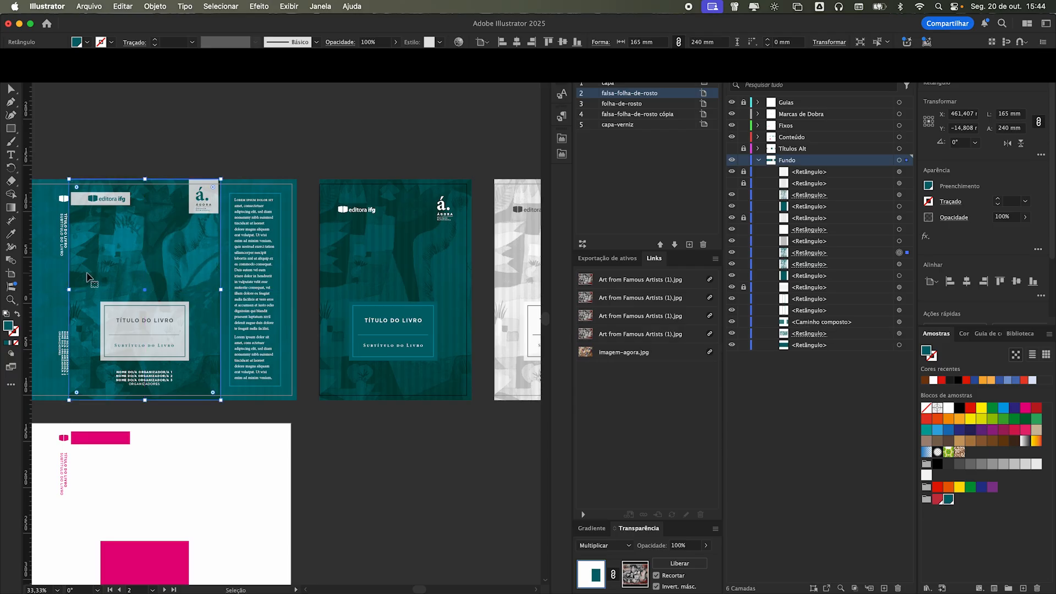
left_click_drag(131, 255, 388, 267)
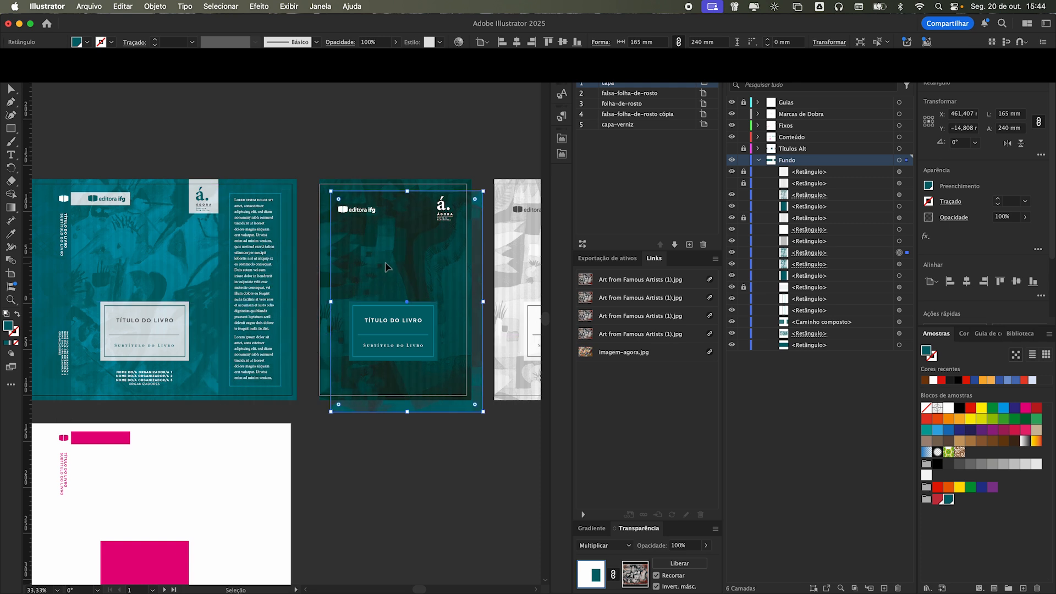
key("Delete")
- Review the background artwork across all artboards, from the full cover to the title pages and the varnish page
scroll(374, 261, "right", 3)
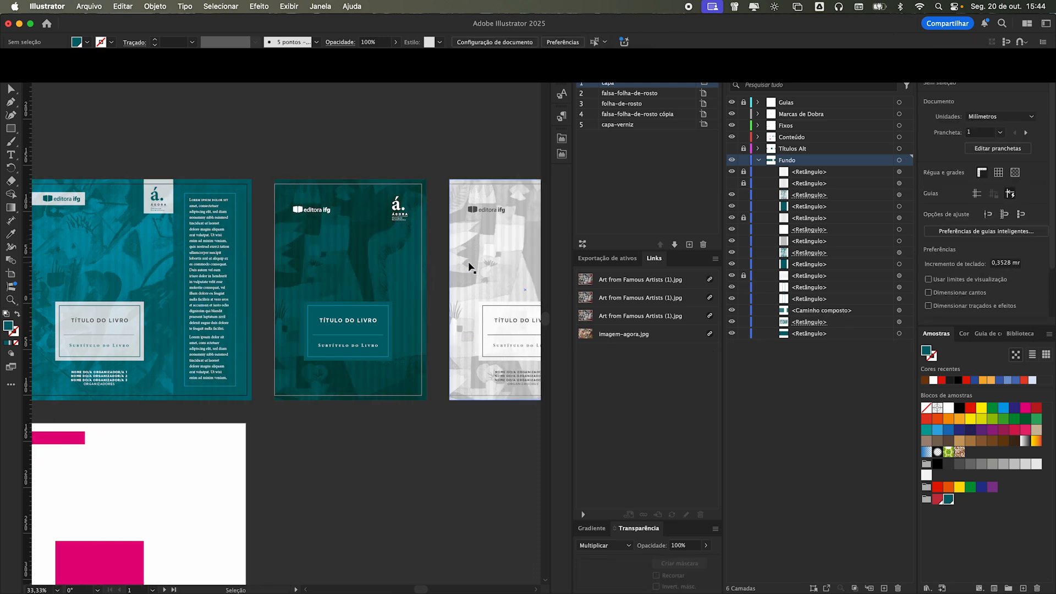
scroll(385, 262, "right", 6)
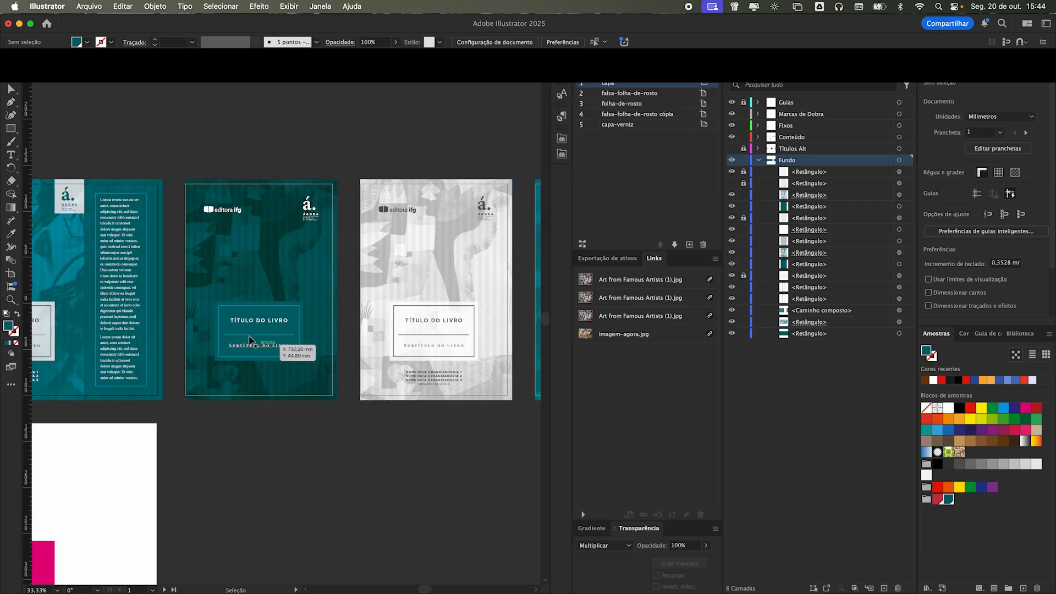
scroll(257, 239, "right", 6)
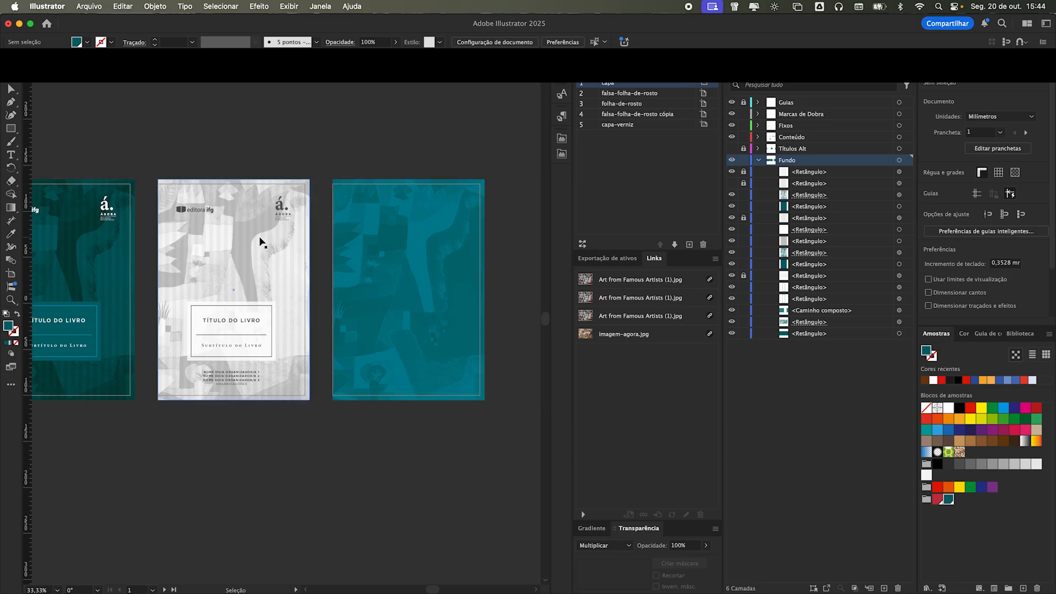
scroll(271, 242, "left", 3)
scroll(278, 246, "left", 8)
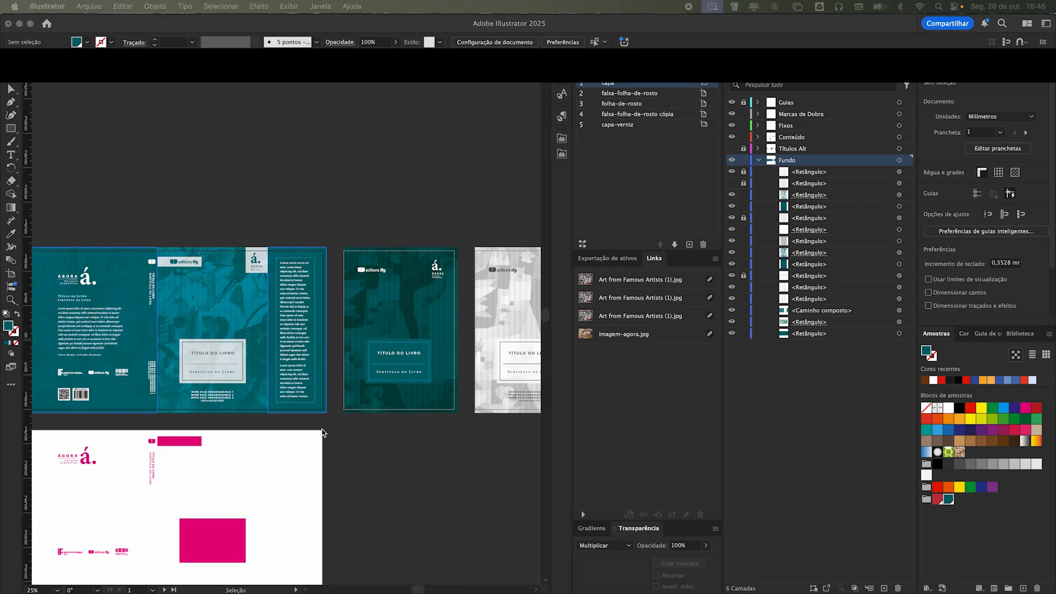
scroll(323, 430, "right", 1)
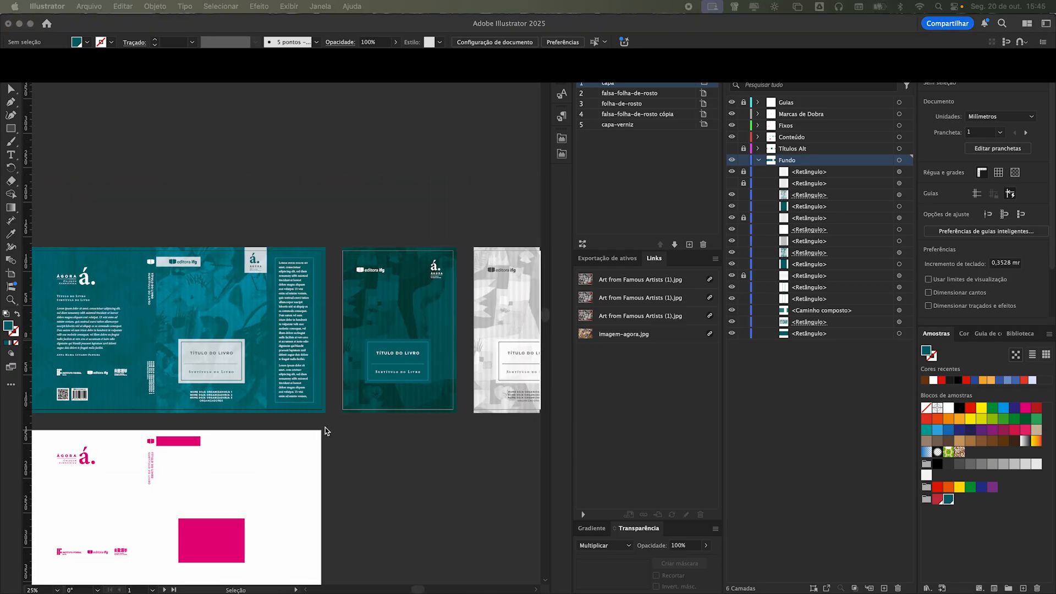
scroll(154, 401, "right", 3)
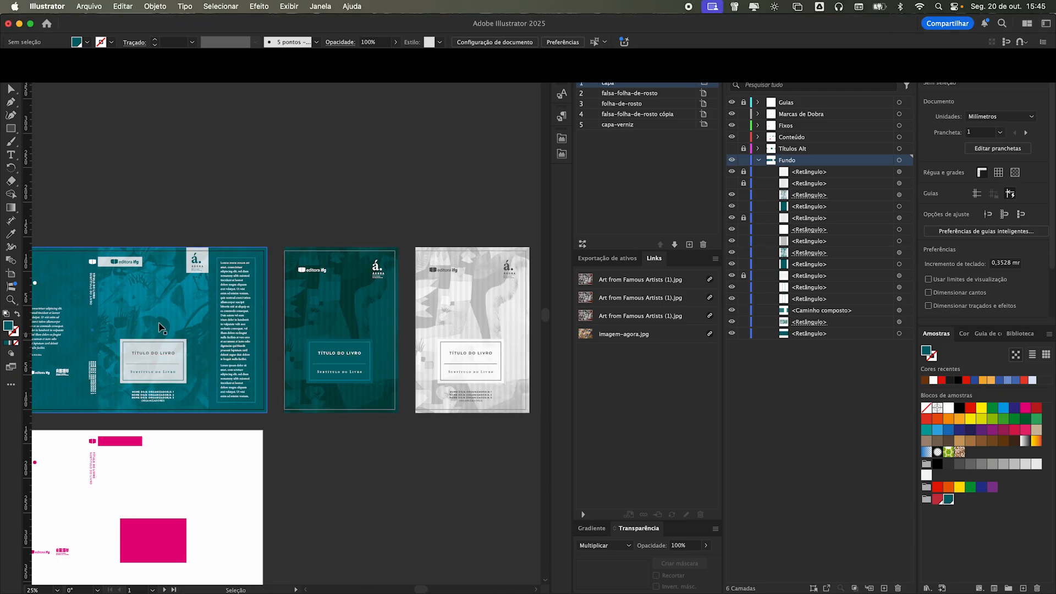
scroll(168, 319, "left", 4)
scroll(169, 320, "left", 2)
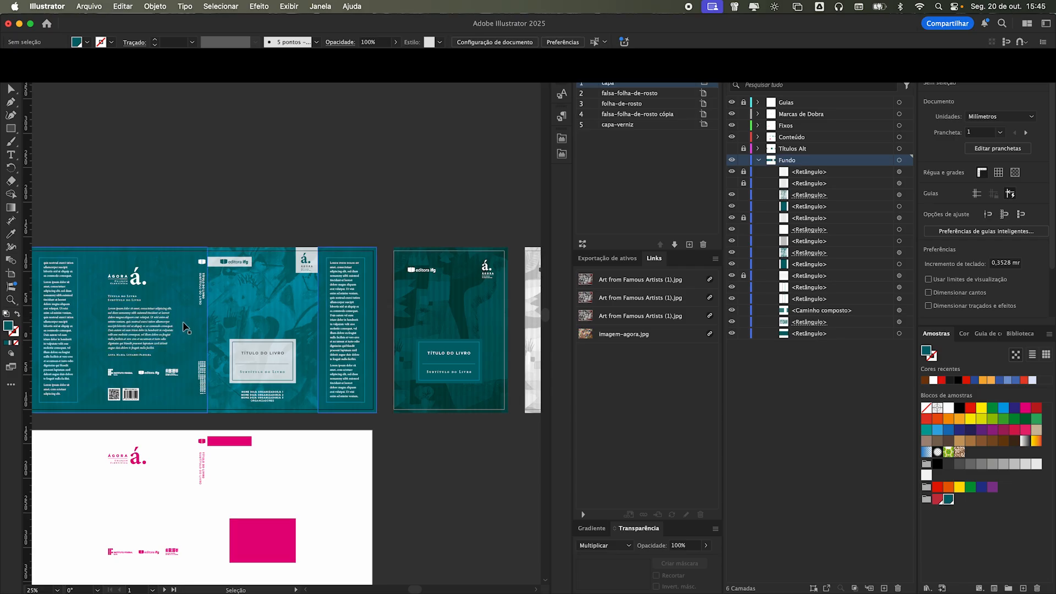
scroll(185, 326, "down", 1)
scroll(187, 325, "down", 1)
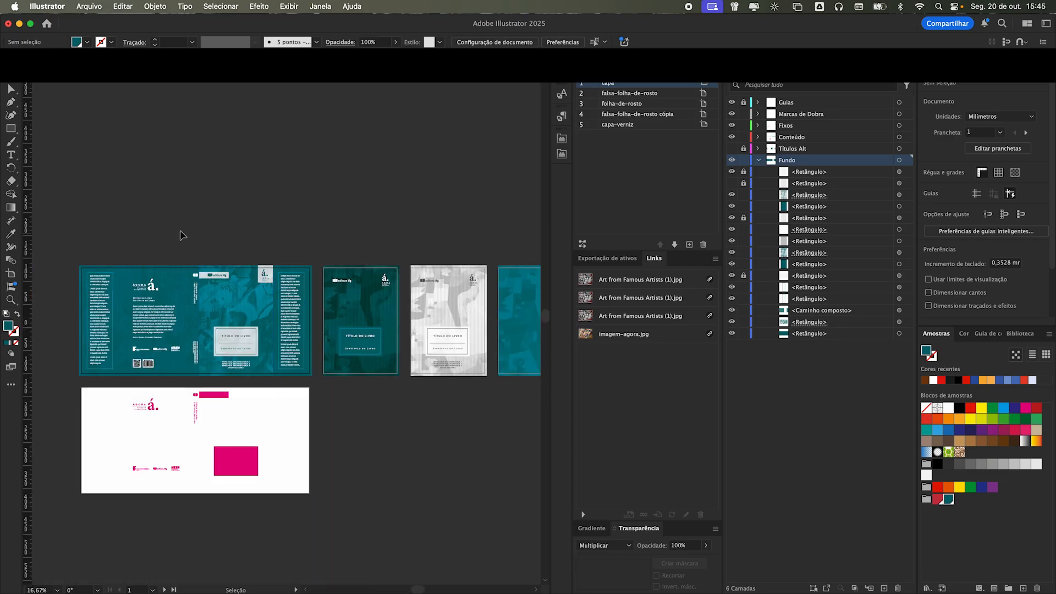
scroll(182, 235, "right", 2)
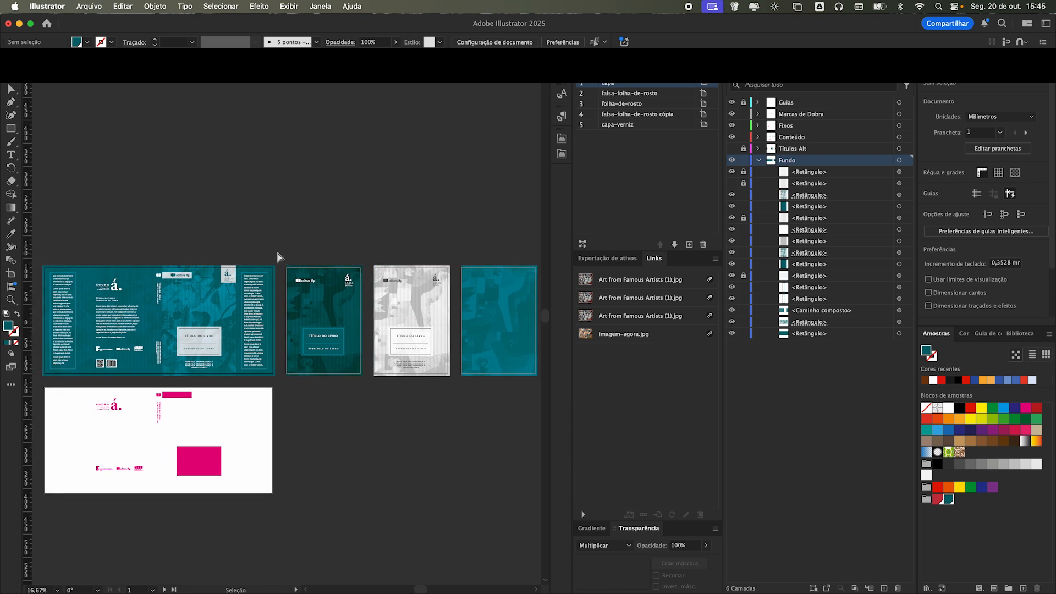
- Recolor all unlocked artwork by replacing the teal color group with dark magenta #720057, and clear the selection
key("super+a")
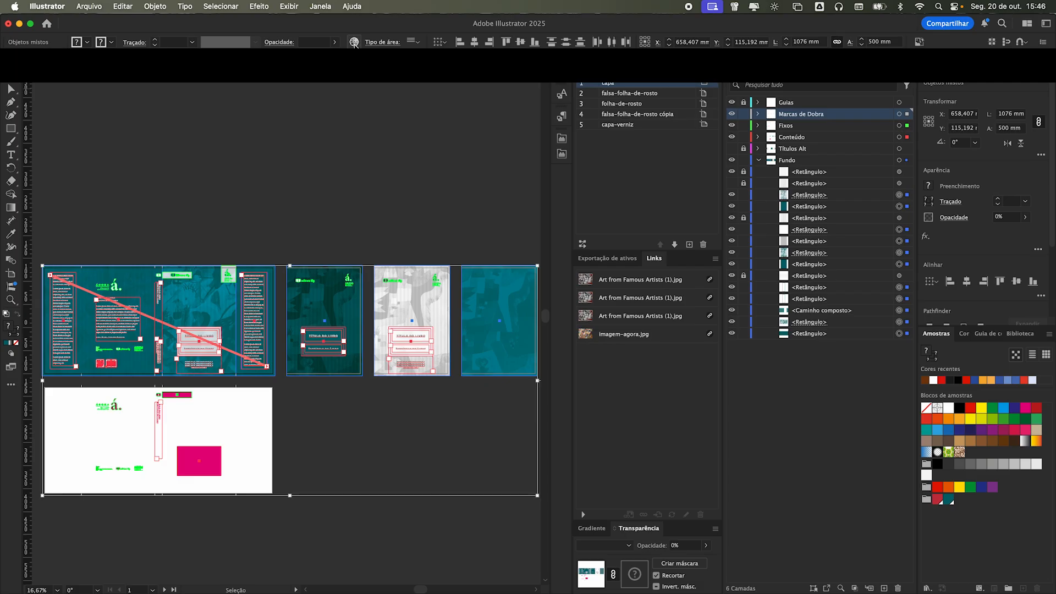
left_click(355, 43)
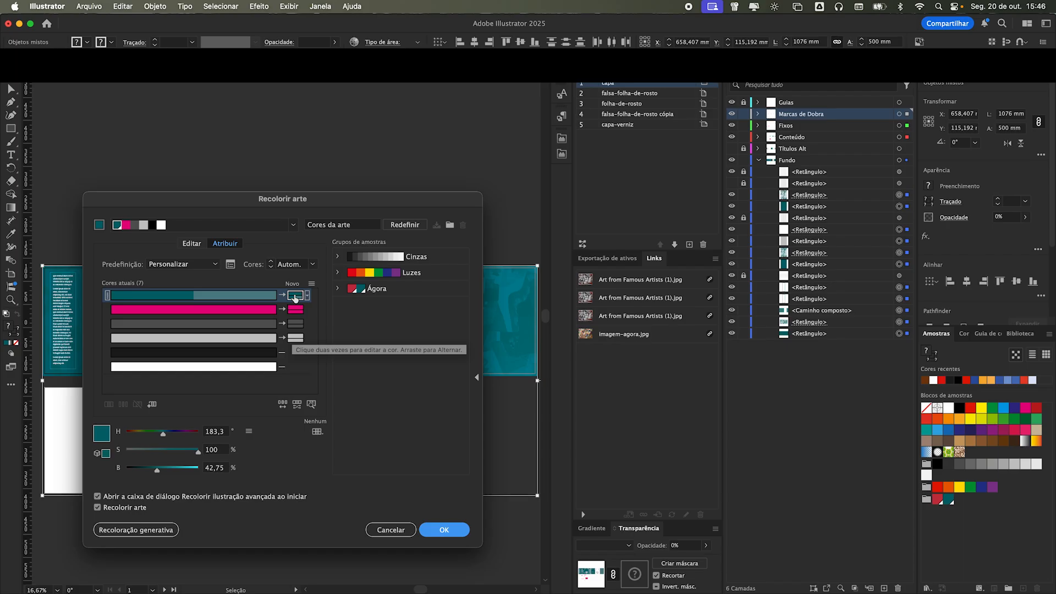
double_click(296, 296)
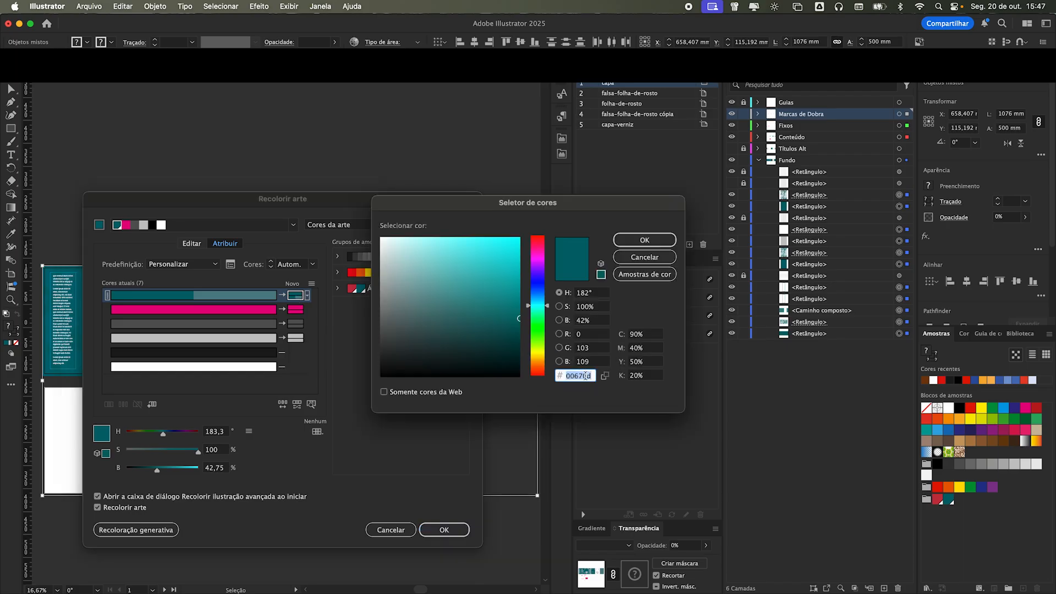
mouse_move(537, 271)
left_mouse_down()
mouse_move(537, 253)
mouse_move(493, 292)
mouse_move(518, 315)
left_mouse_up()
left_click(652, 241)
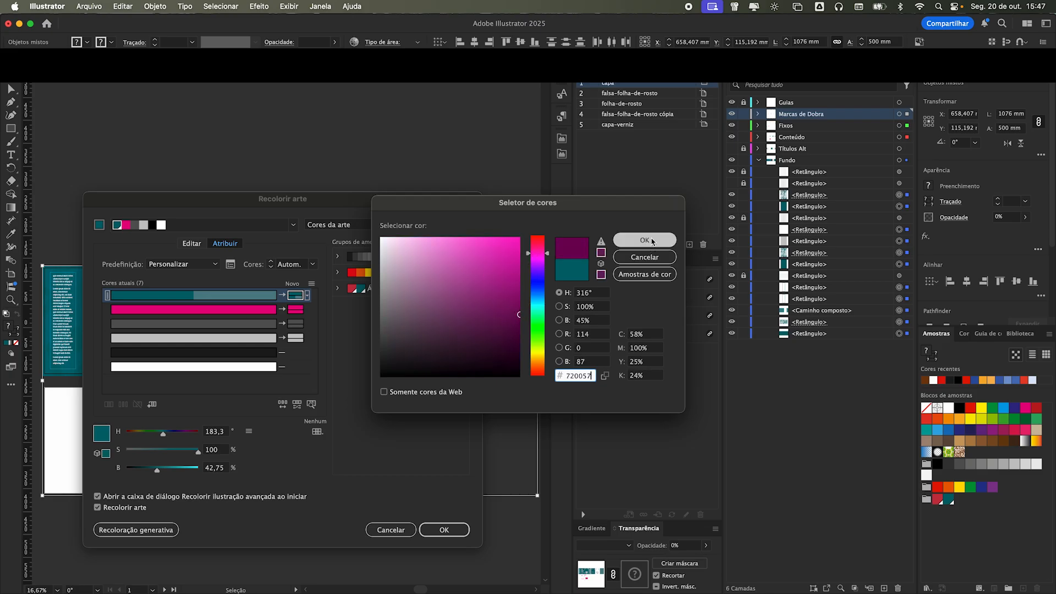
left_click_drag(343, 201, 801, 155)
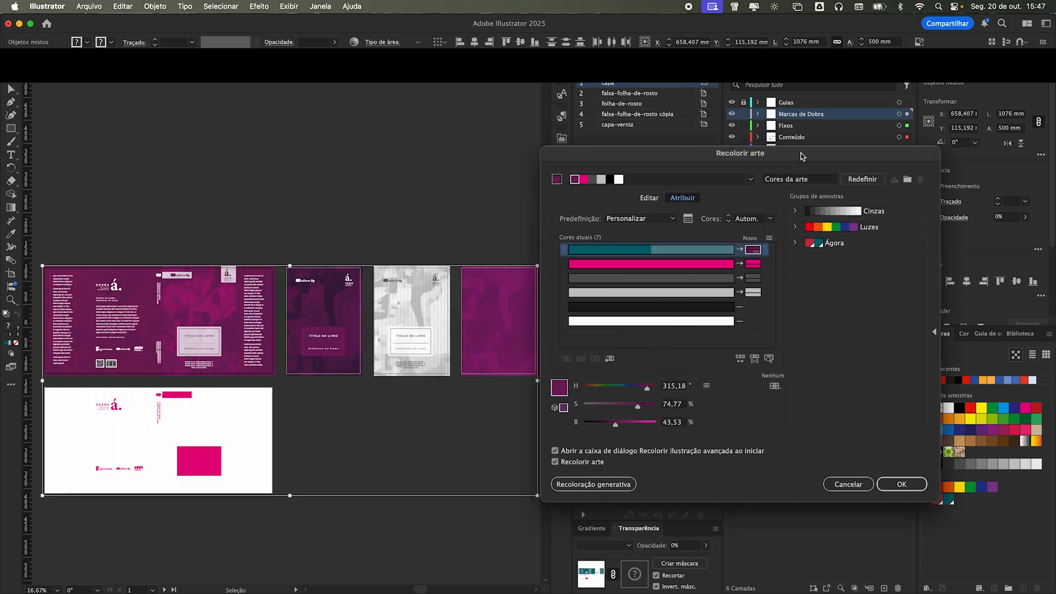
left_click(901, 483)
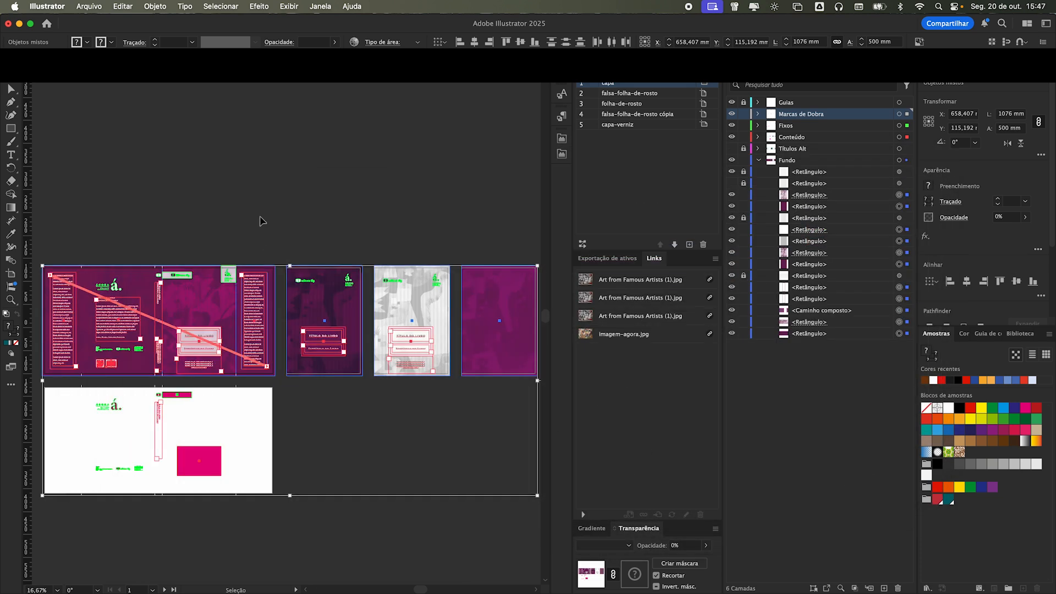
left_click(271, 202)
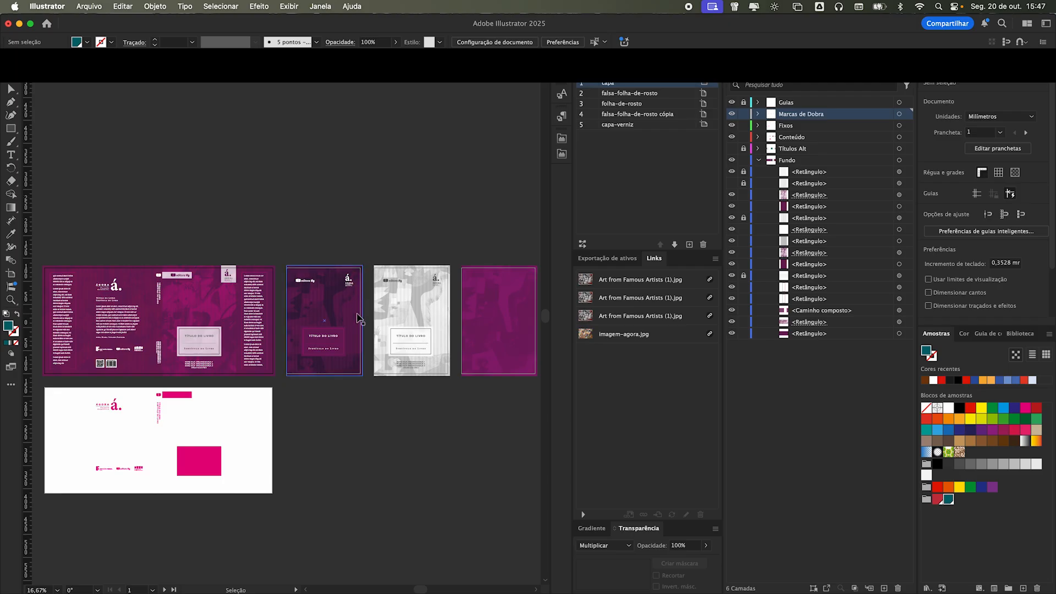
- Try replacing every occurrence of "Título do Livro" with "Livro da Editora IFG" across the document using find and replace
scroll(358, 311, "right", 3)
scroll(165, 348, "up", 1)
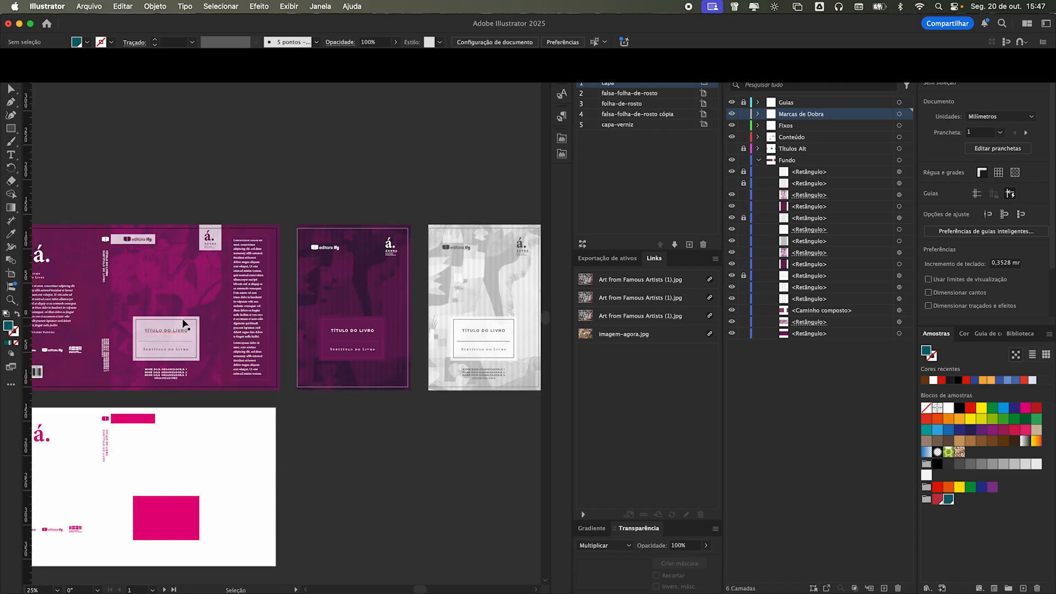
scroll(187, 312, "left", 4)
scroll(187, 313, "left", 3)
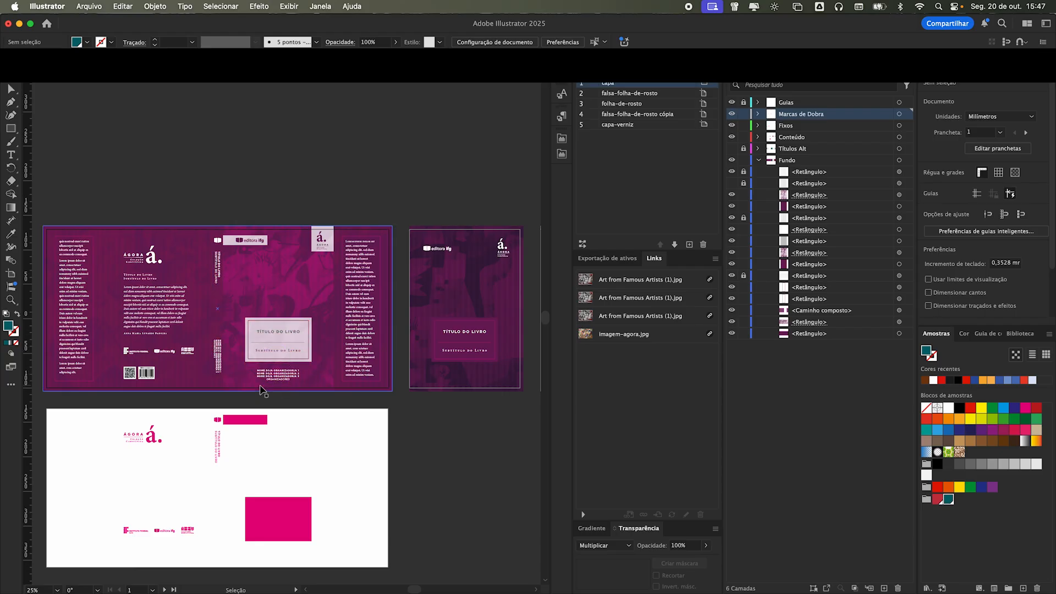
scroll(248, 224, "up", 1)
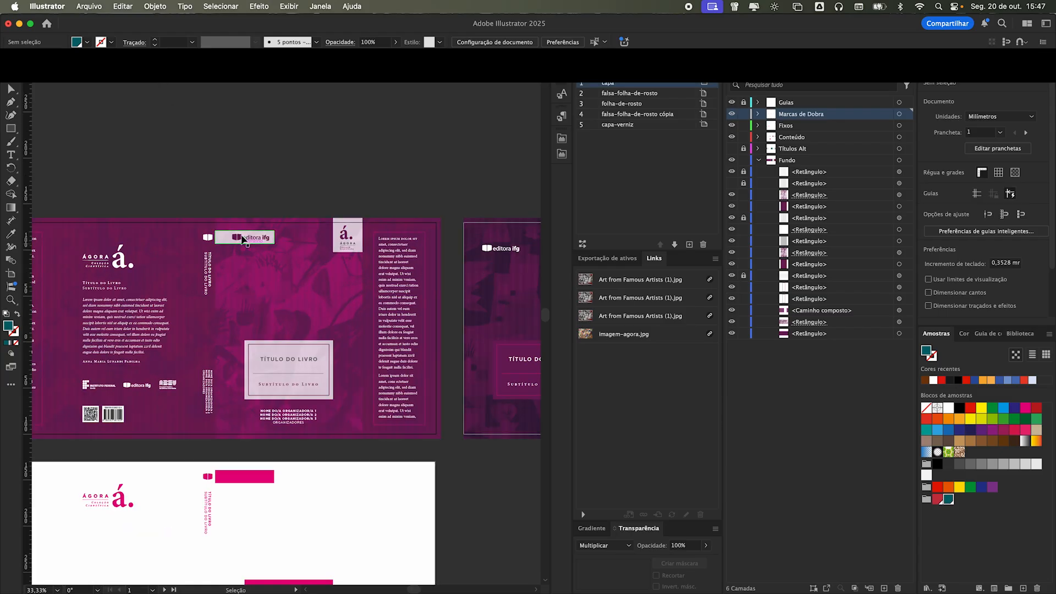
left_click(127, 10)
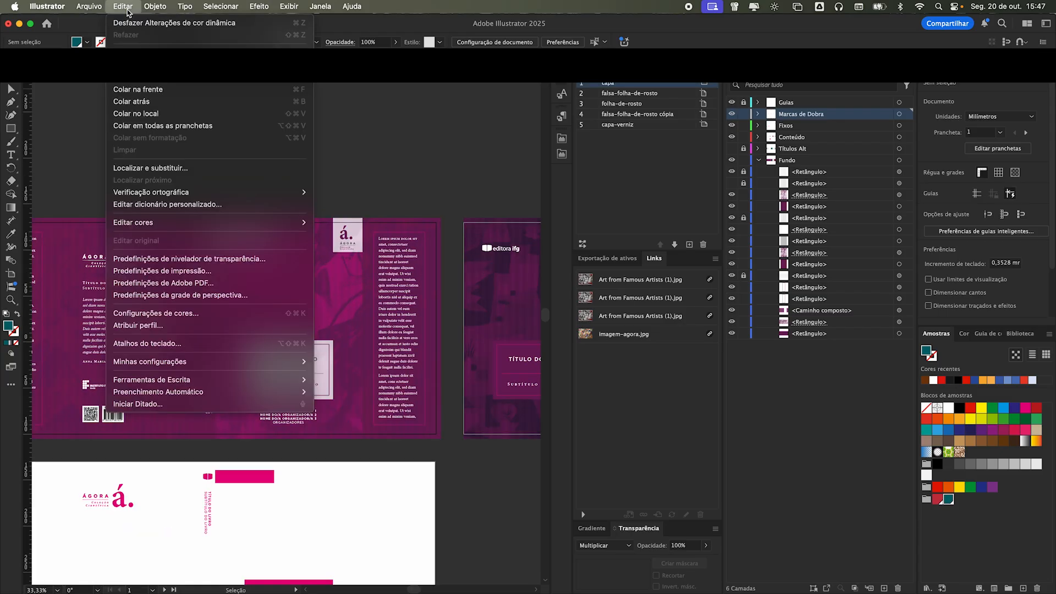
left_click(176, 170)
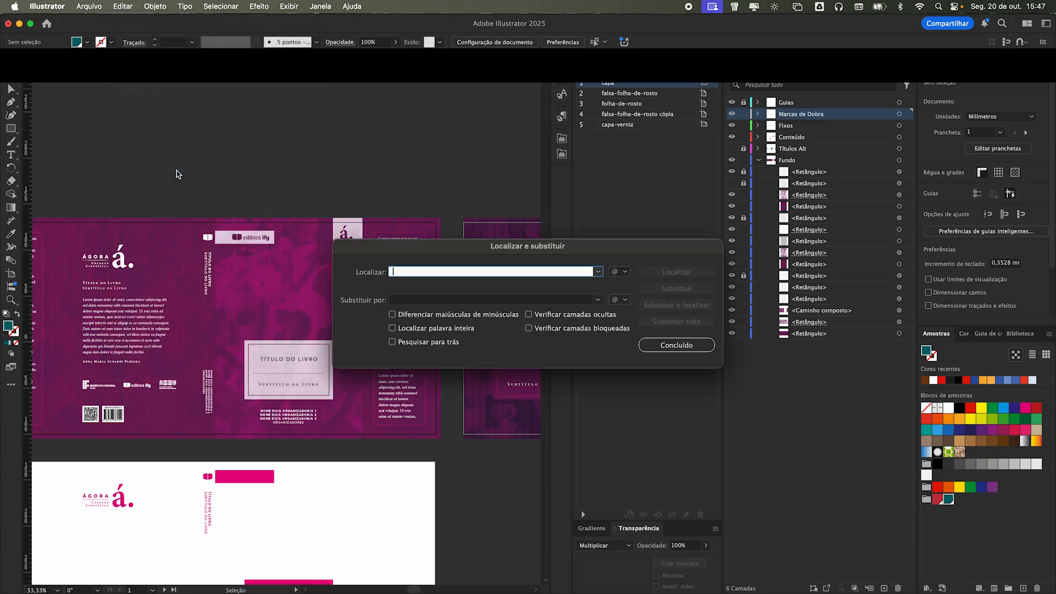
type("Título do Livro")
key("Tab")
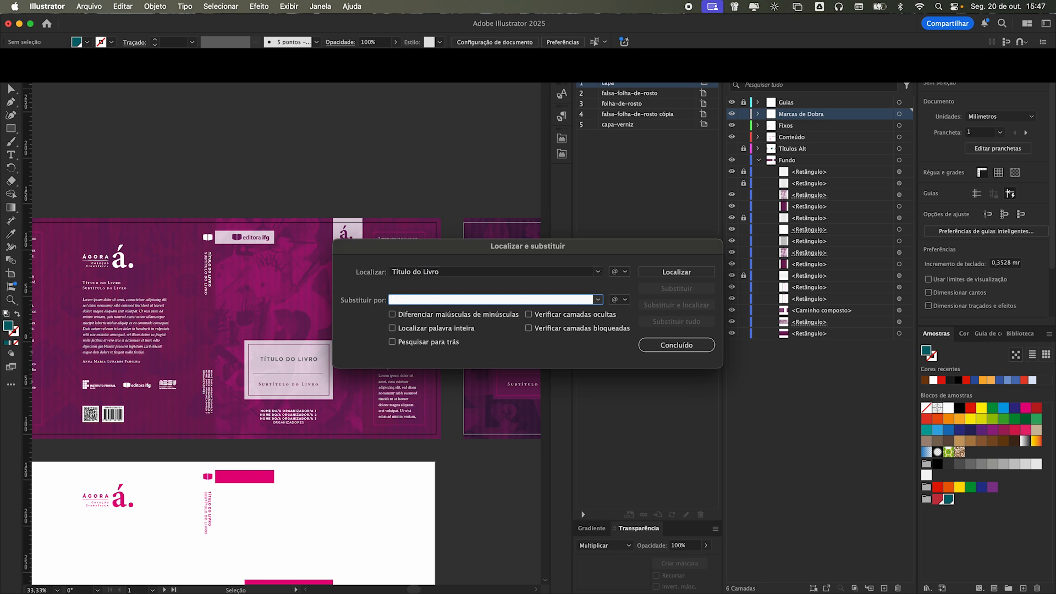
type("Livro da Editora IFG")
left_click(699, 274)
left_click(691, 323)
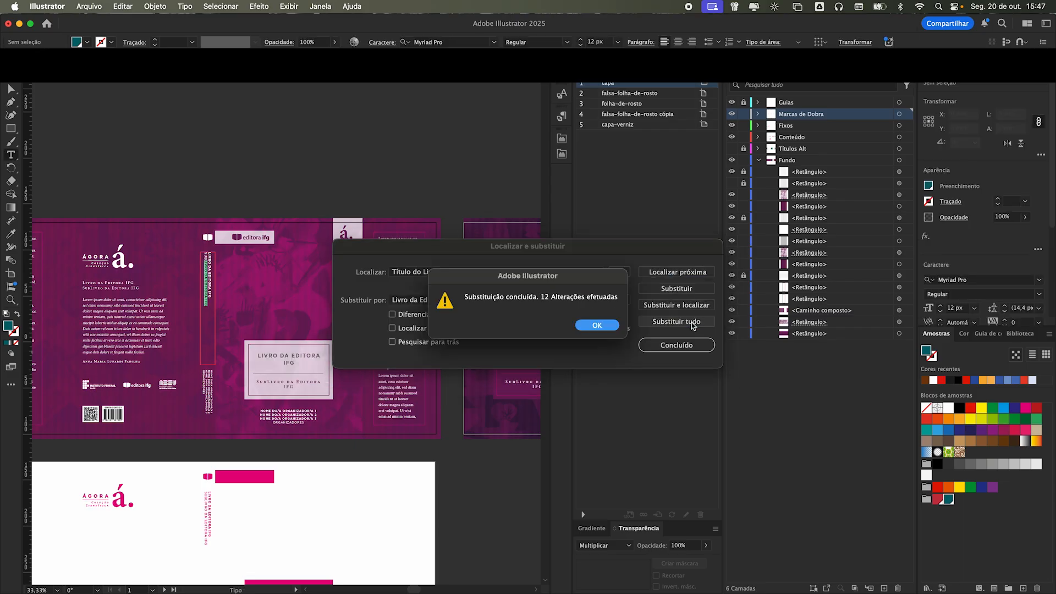
left_click(596, 325)
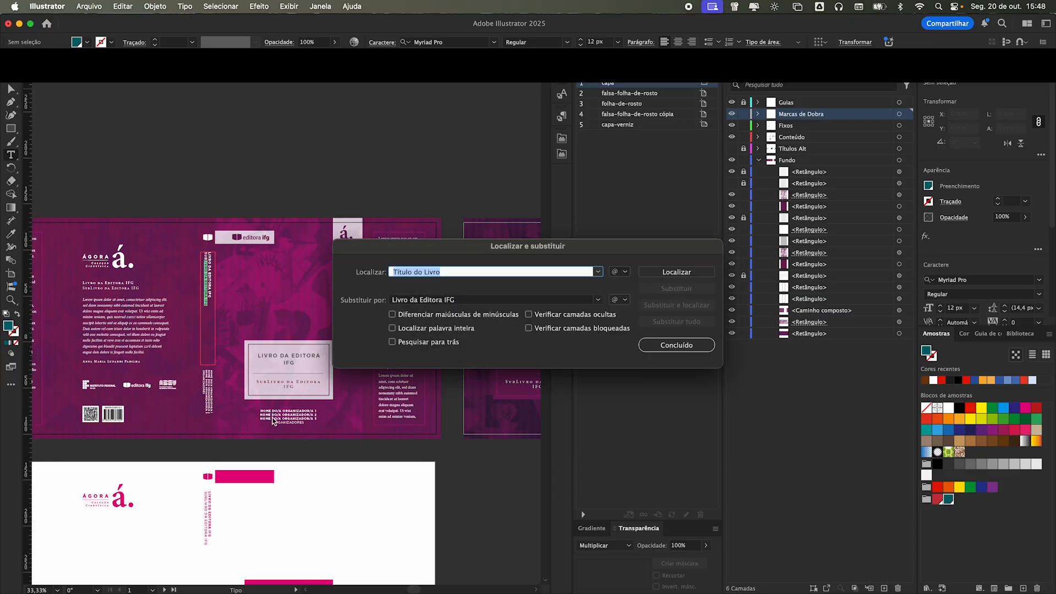
left_click(677, 345)
- Undo the title text replacement on the artboards and clear the subtitle text selection
scroll(273, 383, "up", 2)
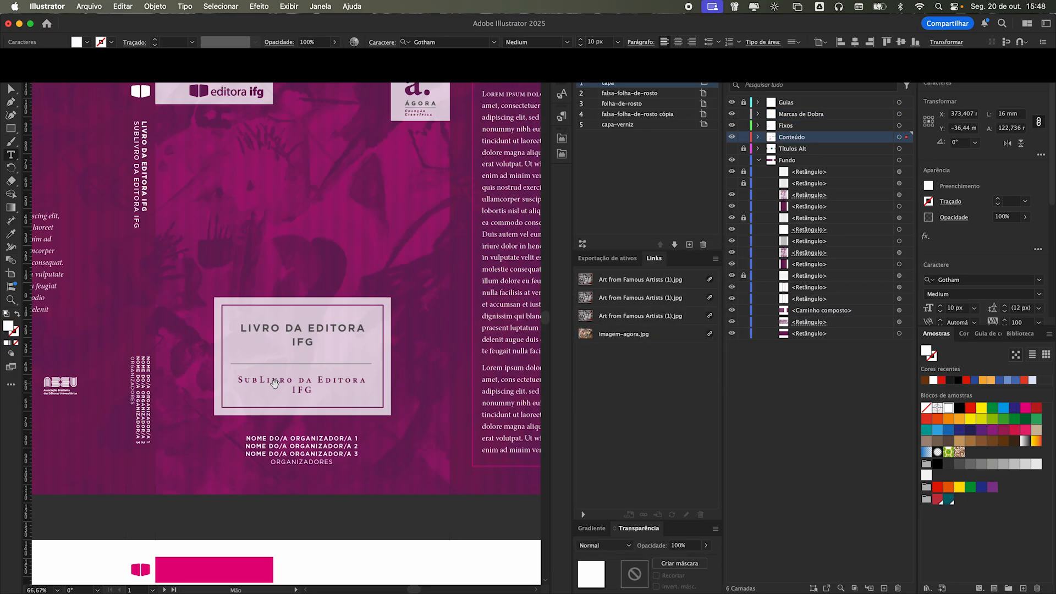
scroll(274, 384, "up", 1)
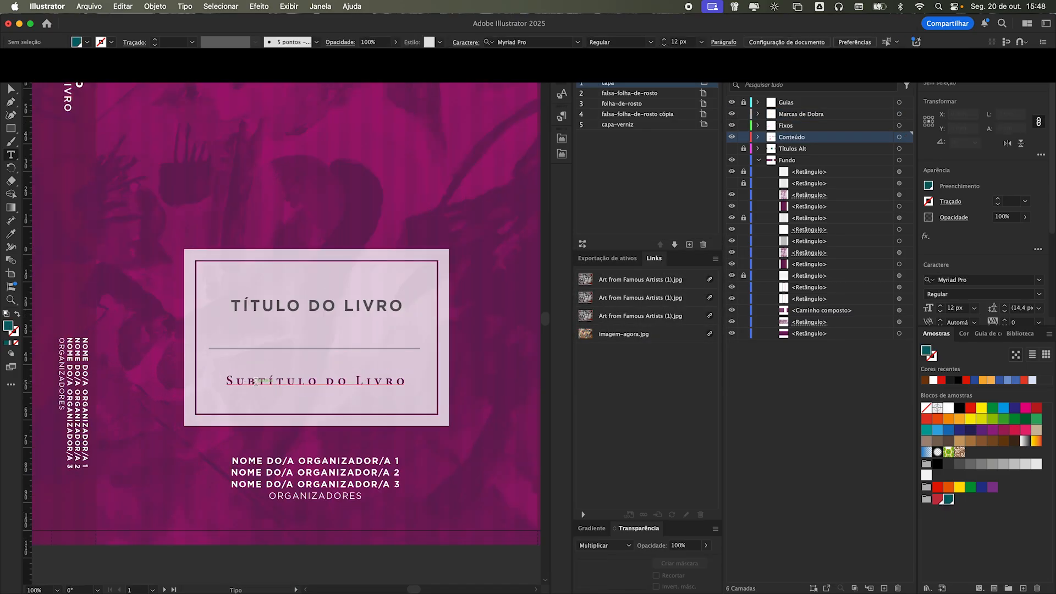
left_click_drag(257, 381, 403, 380)
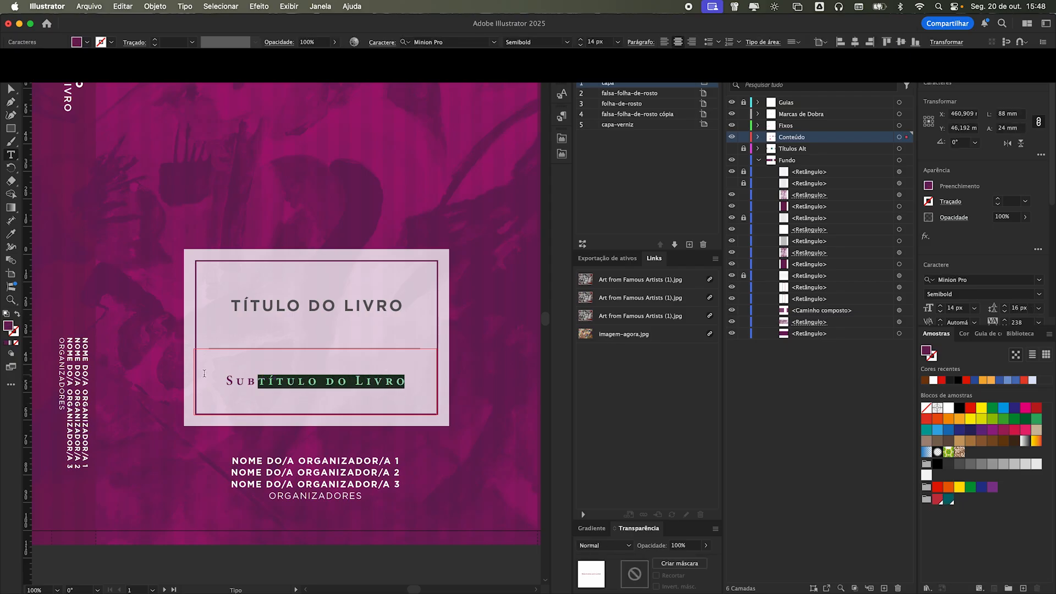
type("z")
key("super+z")
scroll(244, 421, "down", 1)
scroll(359, 308, "down", 1)
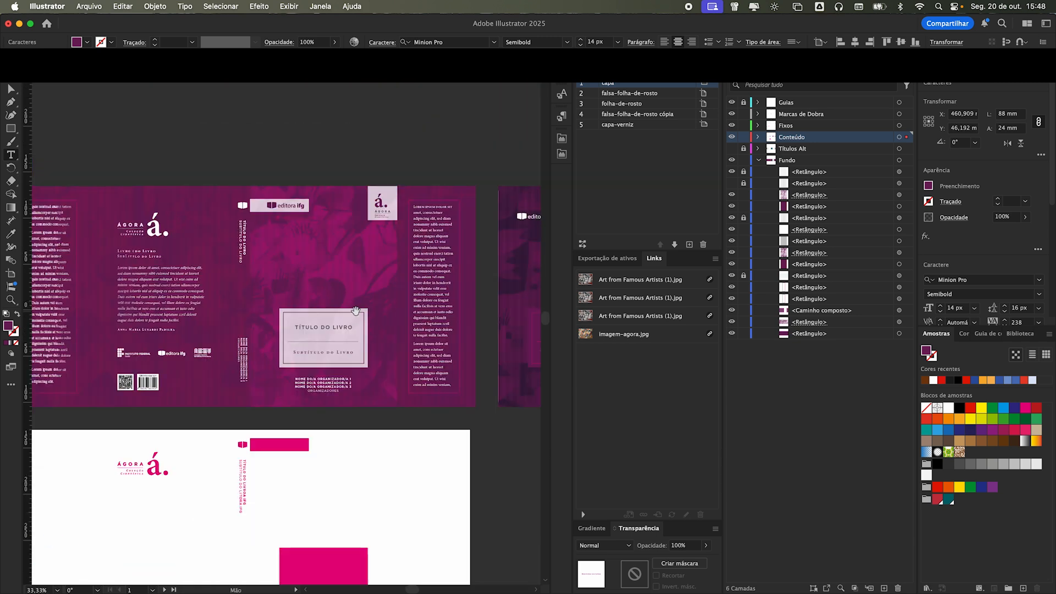
left_click(11, 77)
left_click(228, 175)
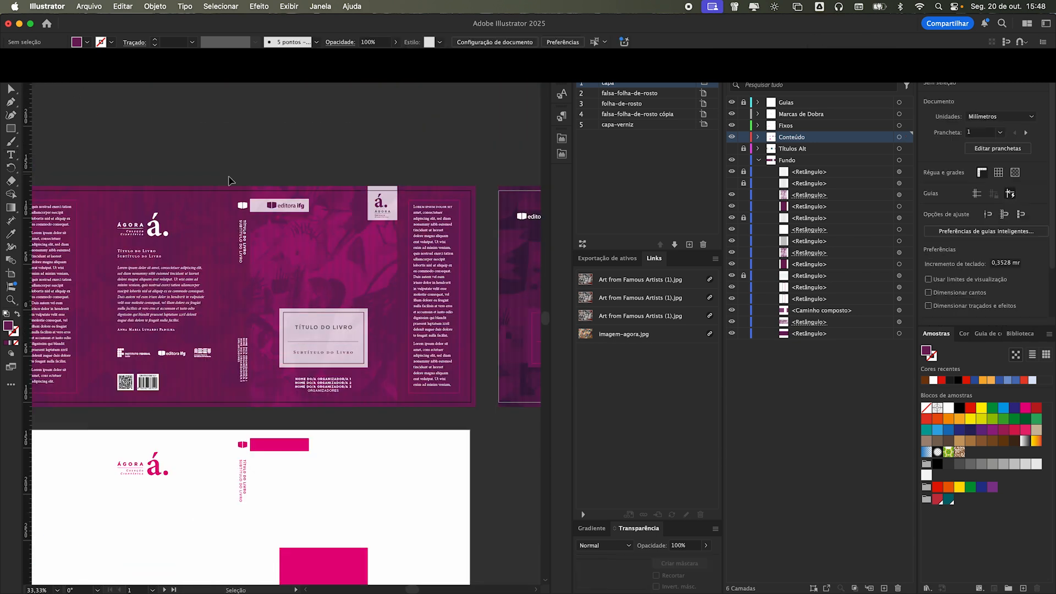
- Examine the front flap's text frame and how its text is threaded with the back flap's frame
scroll(227, 176, "down", 2)
scroll(352, 218, "right", 3)
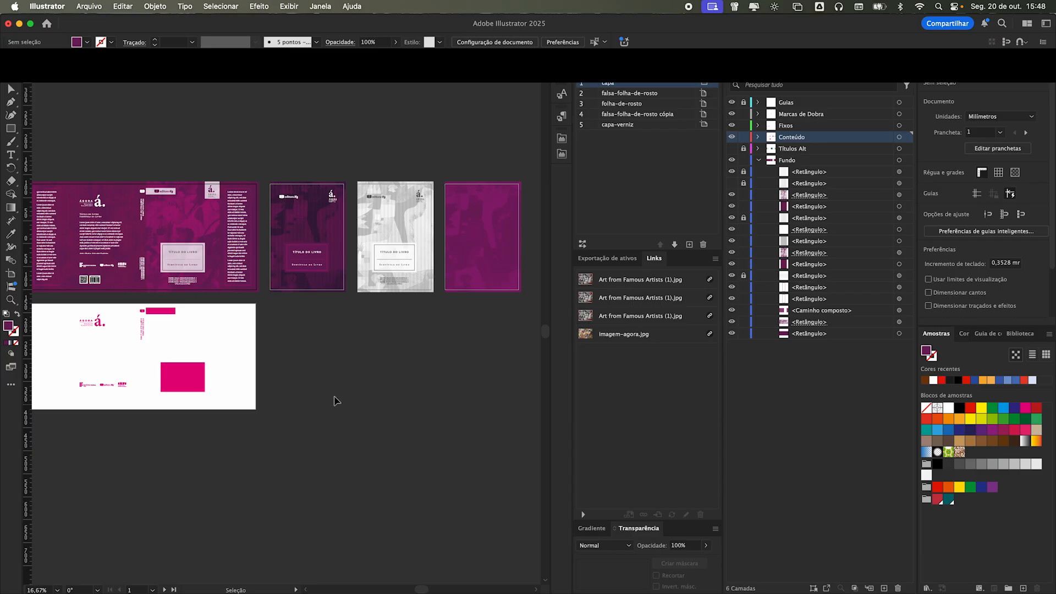
scroll(334, 391, "up", 3)
scroll(334, 391, "left", 2)
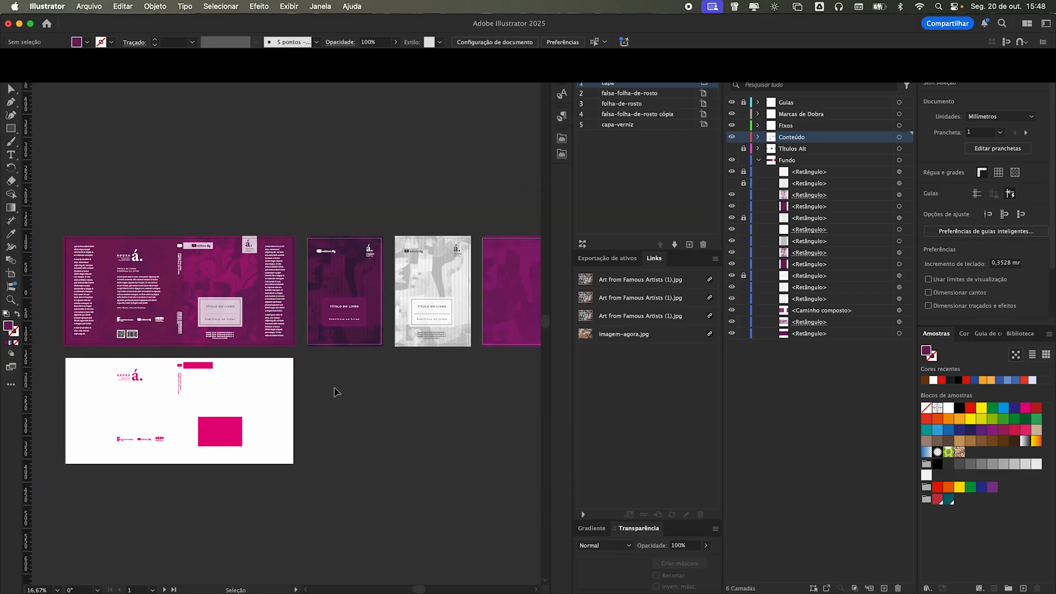
scroll(328, 388, "left", 3)
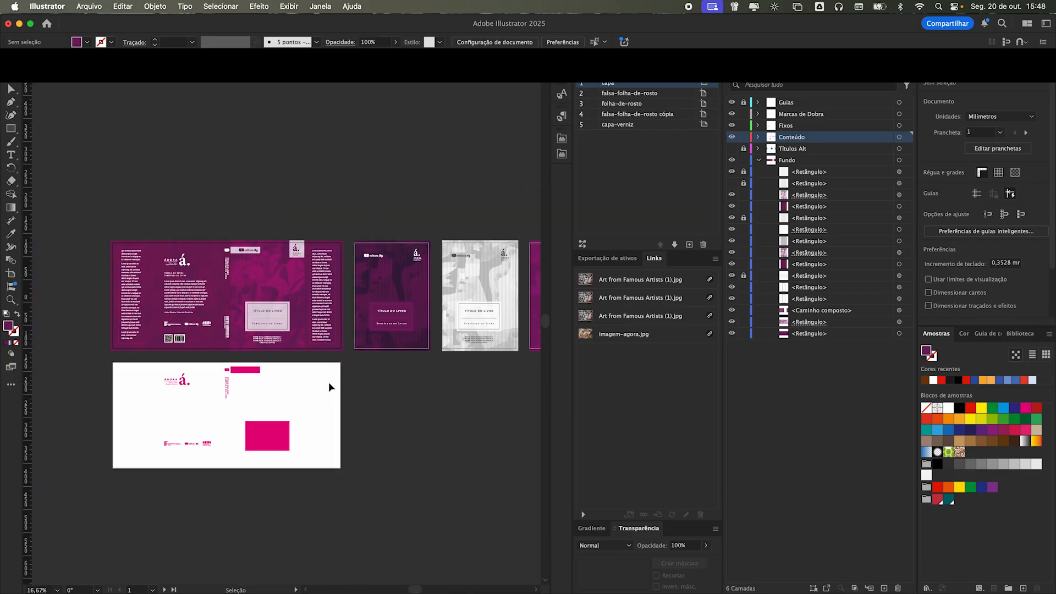
scroll(275, 291, "up", 4)
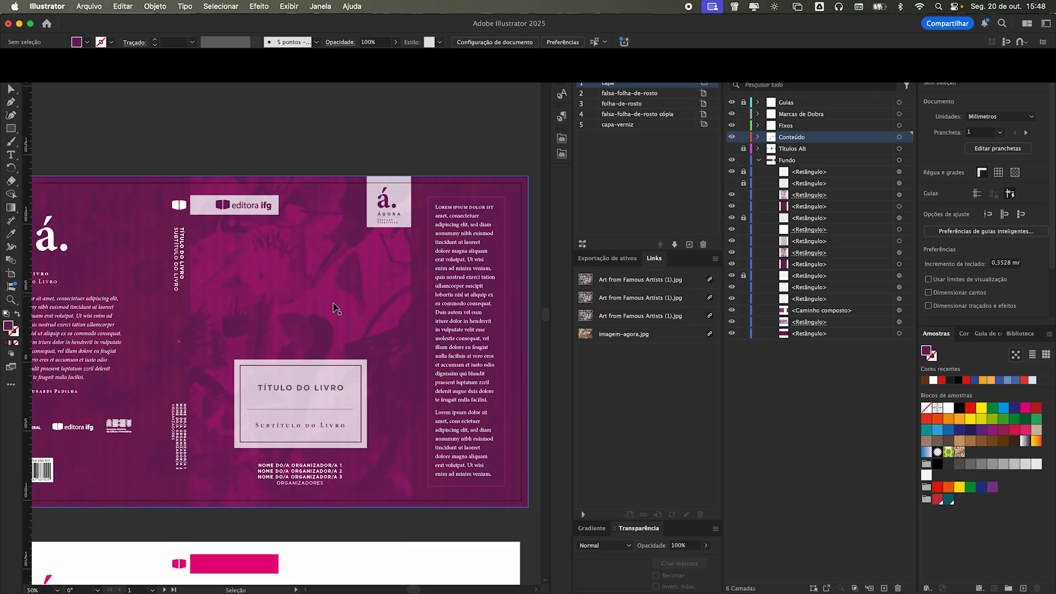
left_click(480, 298)
scroll(478, 298, "left", 10)
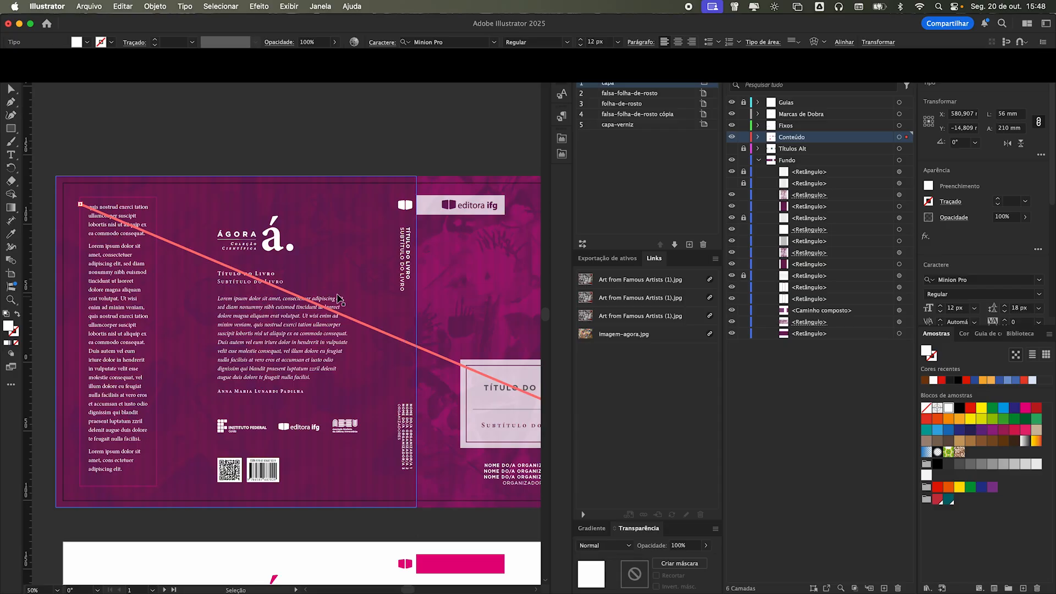
scroll(330, 296, "right", 9)
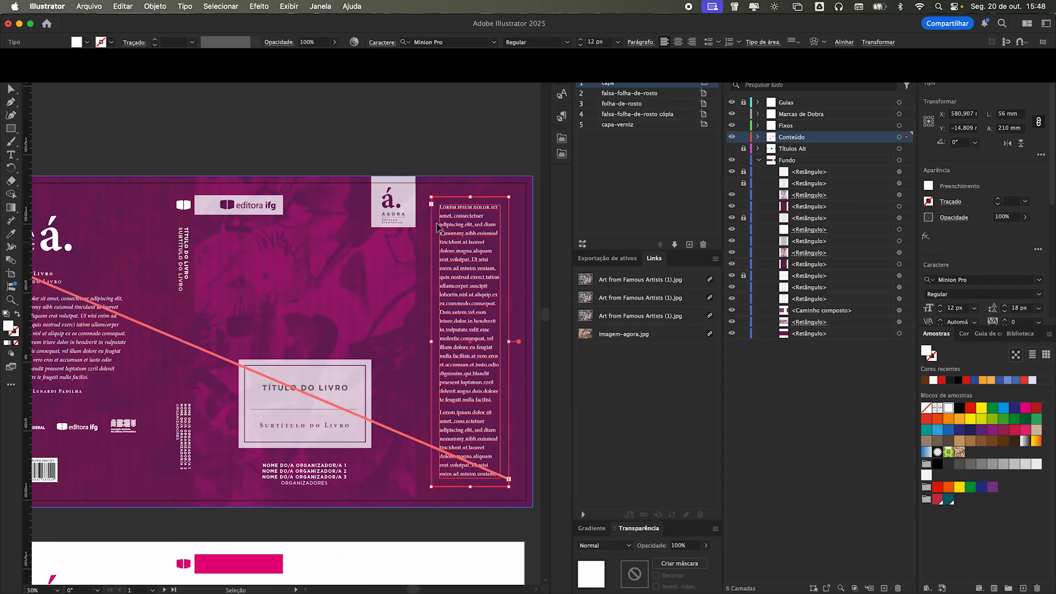
scroll(352, 308, "left", 4)
scroll(341, 312, "left", 4)
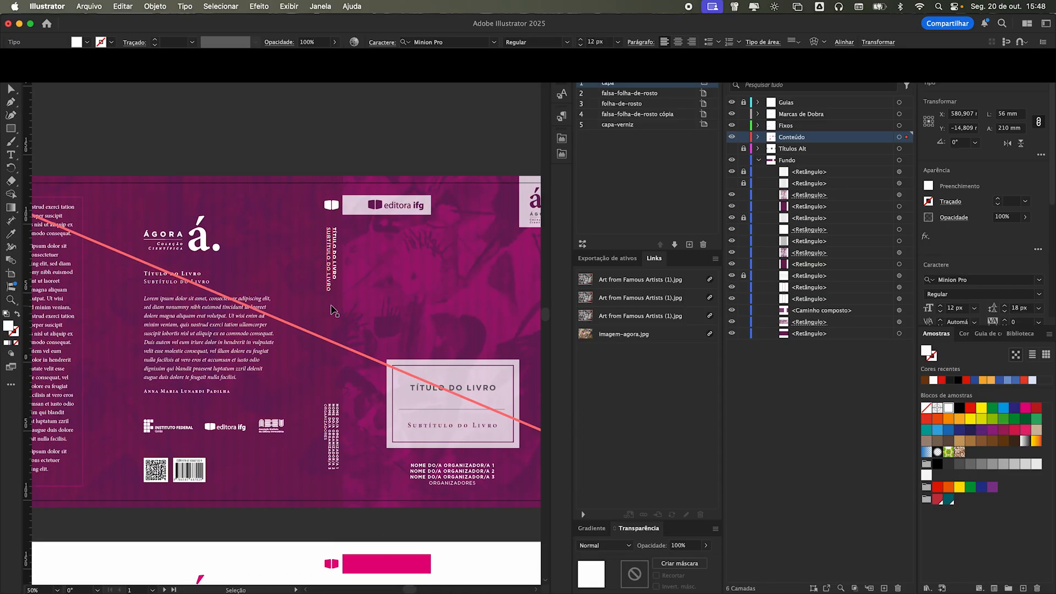
scroll(208, 326, "right", 11)
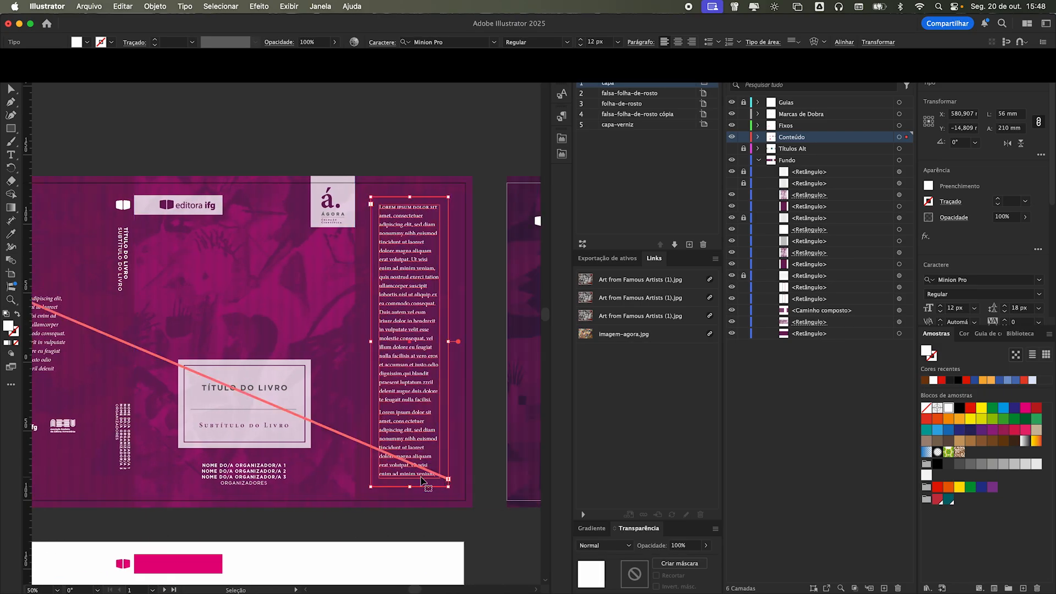
double_click(427, 474)
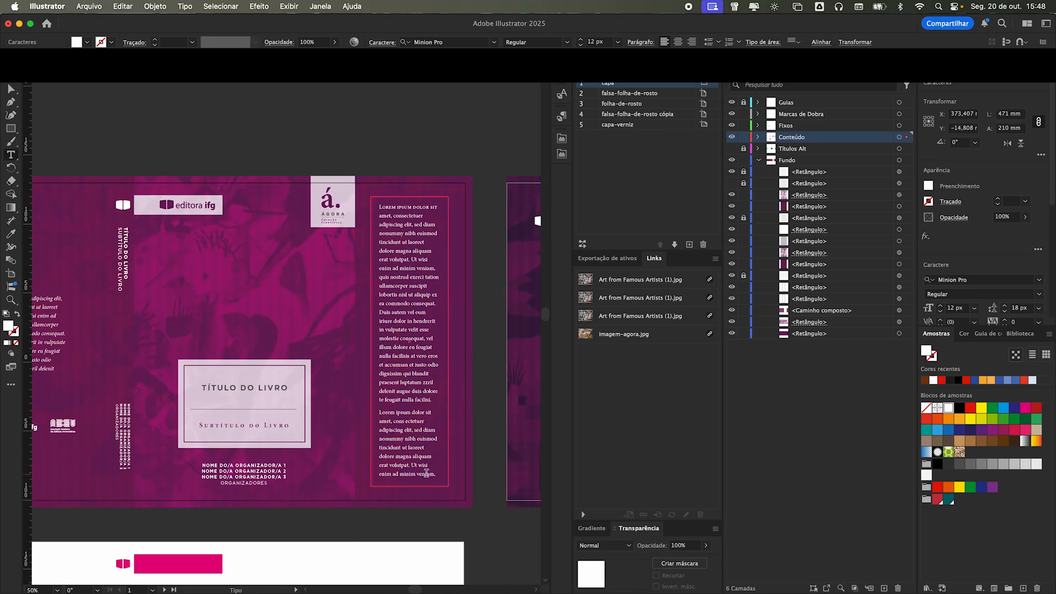
scroll(127, 257, "left", 11)
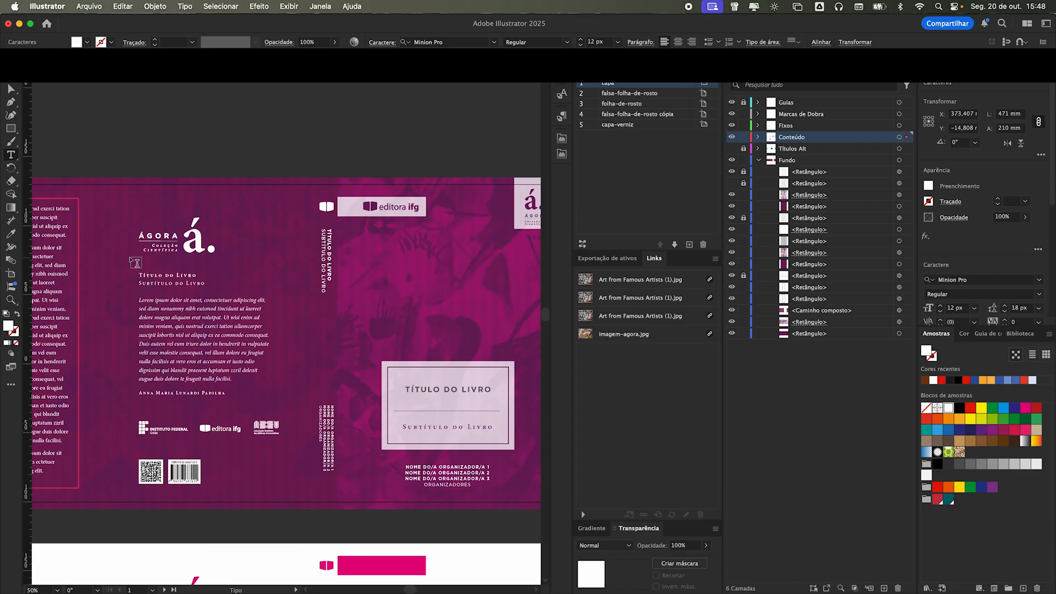
- Examine the back cover's synopsis text by selecting its italic paragraph, and clear the selection
left_click(217, 319)
left_click_drag(204, 300, 352, 378)
key("Escape")
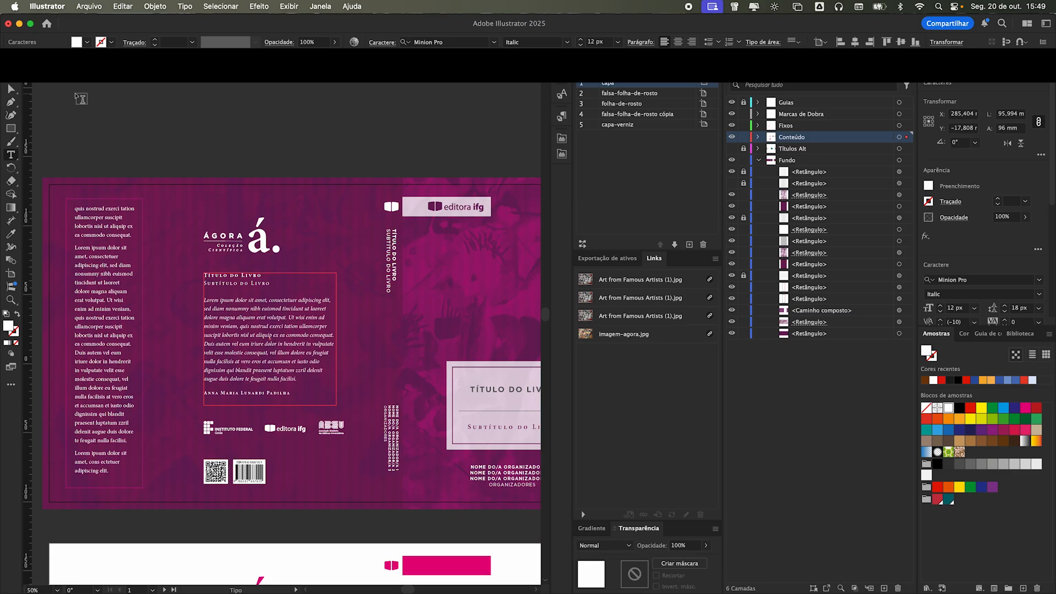
key("Escape")
left_click(112, 101)
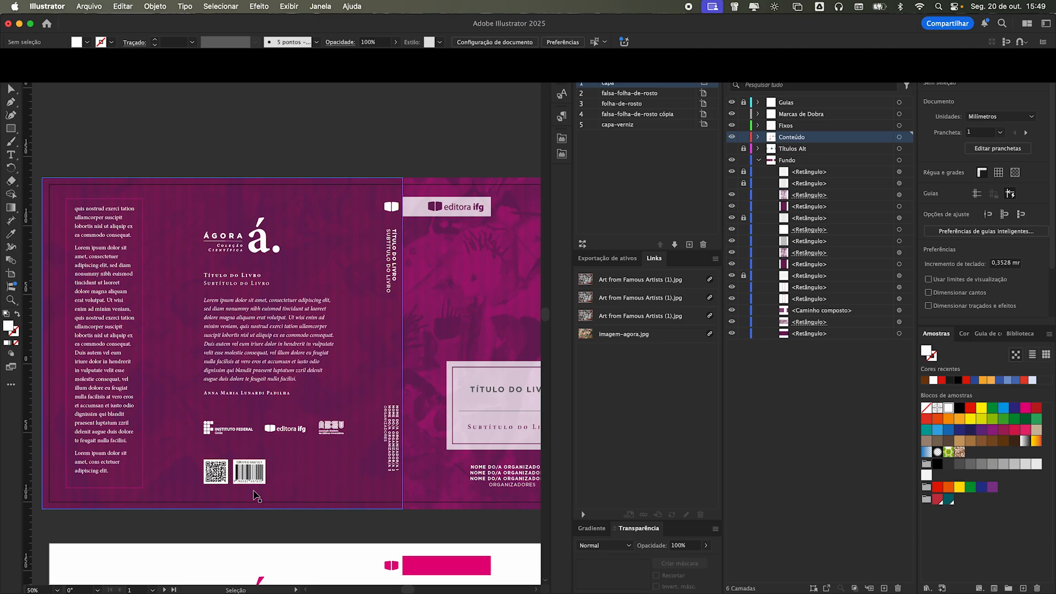
- Save the document in Downloads as agora2025 in Adobe Illustrator (ai) format, accepting the Illustrator 2020 save options
scroll(214, 452, "down", 1)
scroll(213, 422, "down", 1)
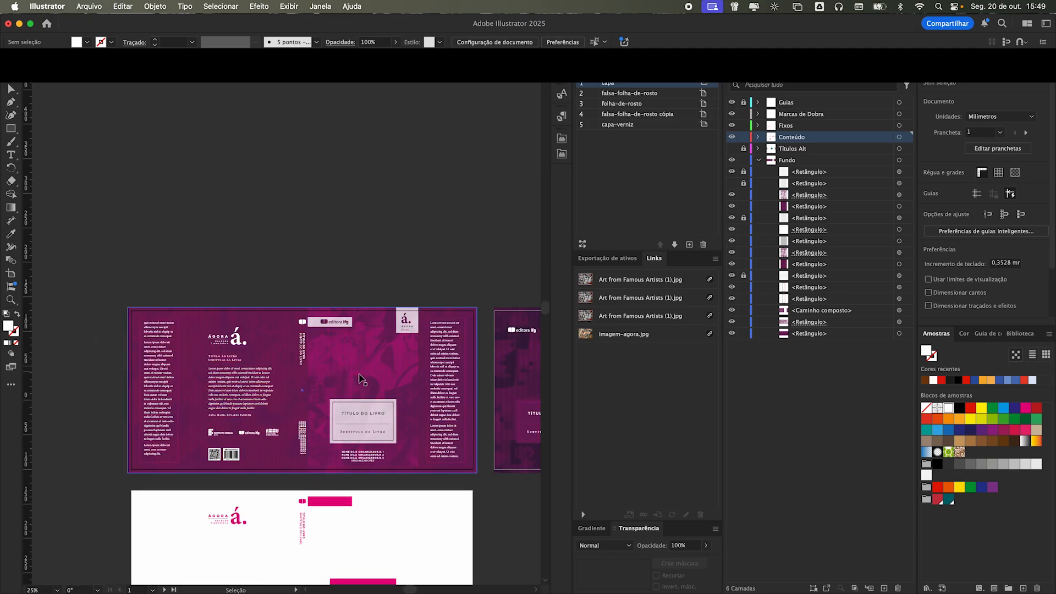
scroll(410, 424, "right", 3)
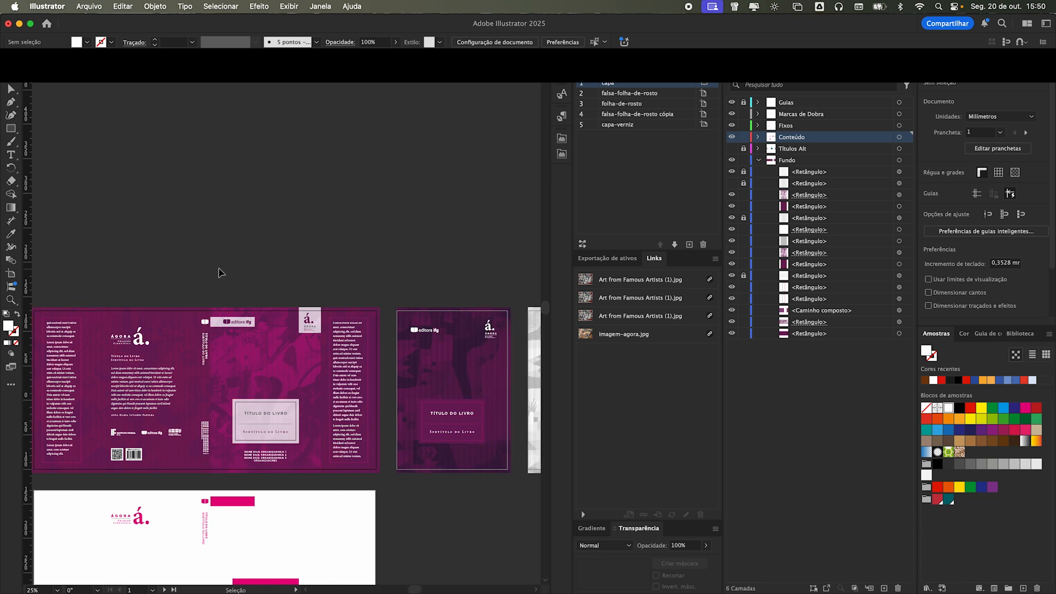
key("super")
key("super+shift+s")
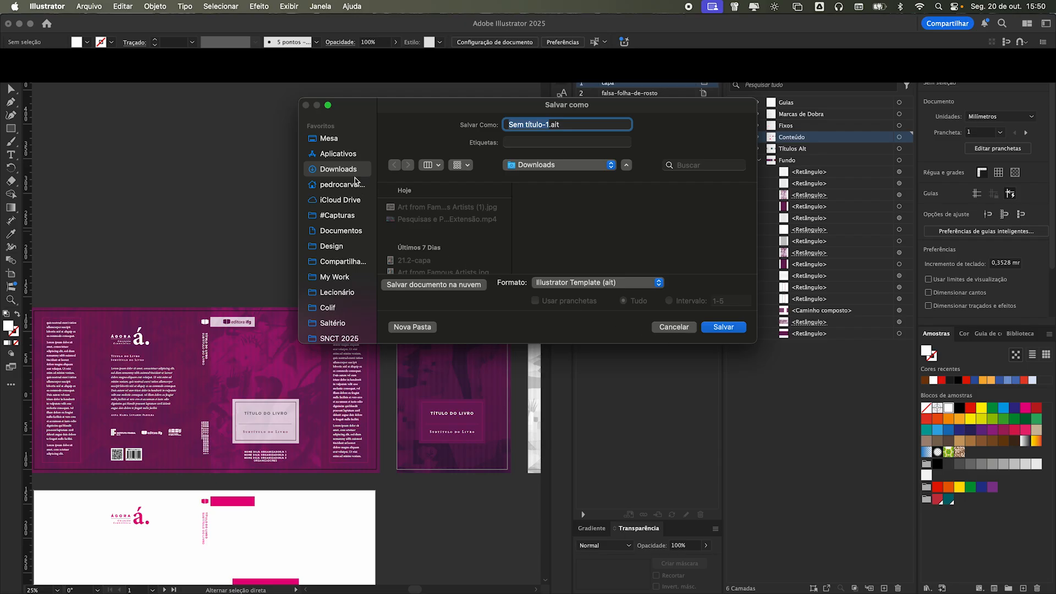
type("agora2025")
left_click(607, 282)
left_click(598, 259)
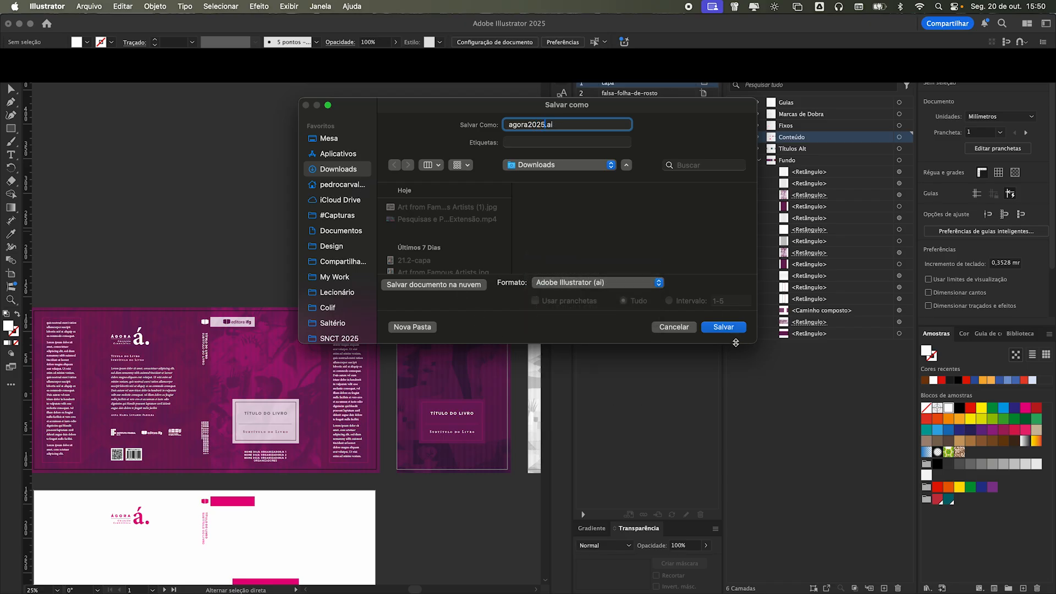
left_click(598, 285)
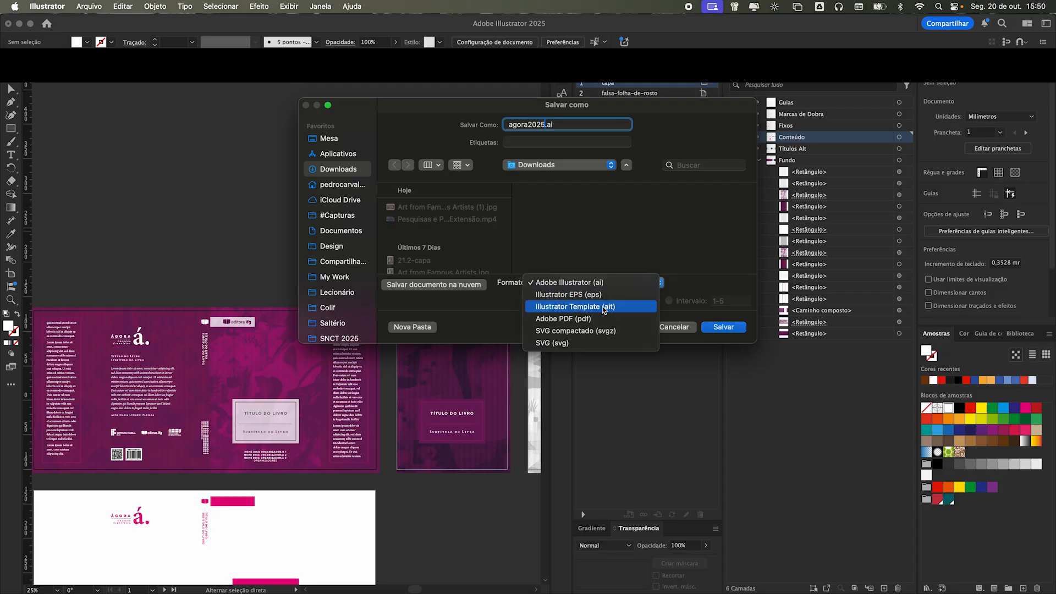
left_click(583, 283)
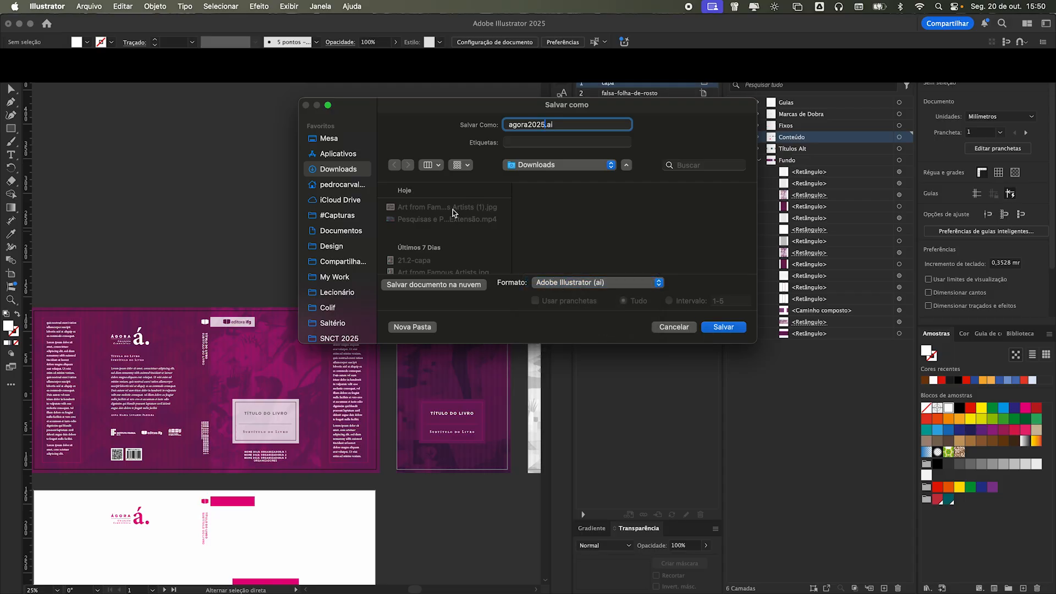
left_click(724, 327)
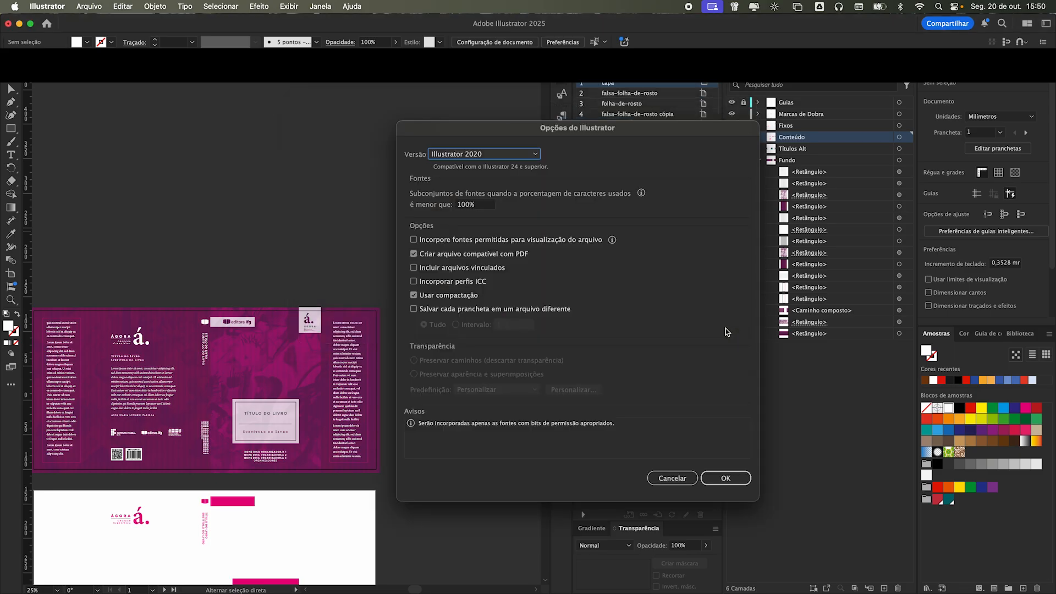
left_click(729, 480)
- Switch to InDesign and go to the title page spread on pages 2 and 3 of the open book
mouse_move(273, 591)
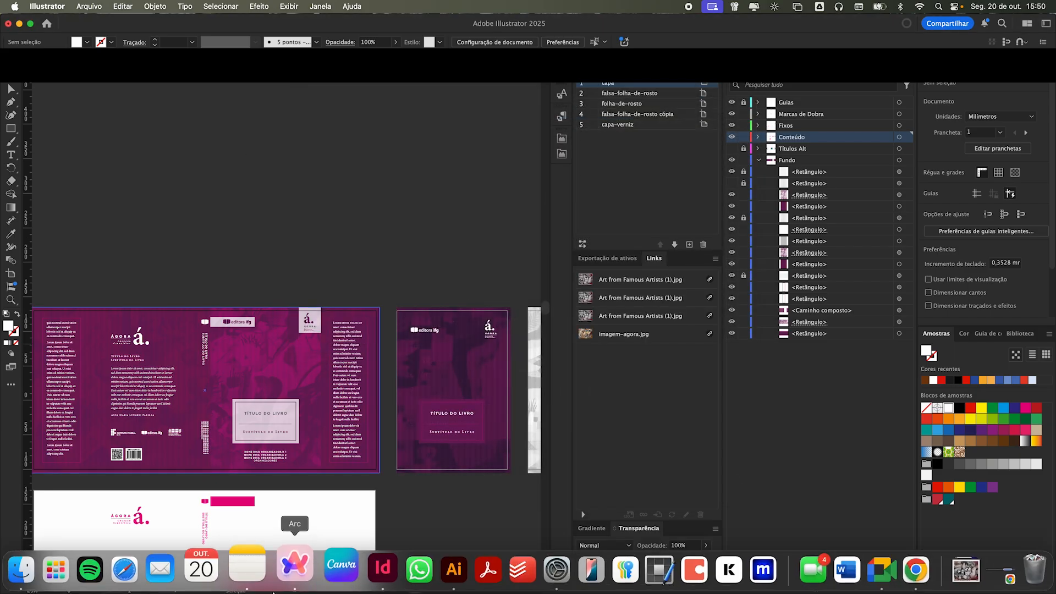
left_click(357, 566)
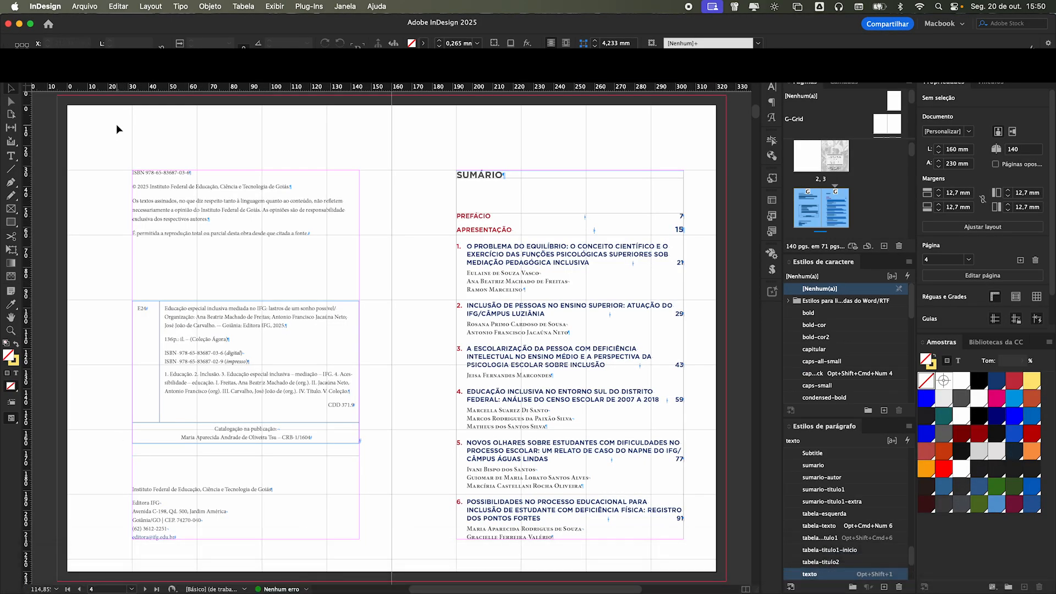
scroll(445, 268, "up", 15)
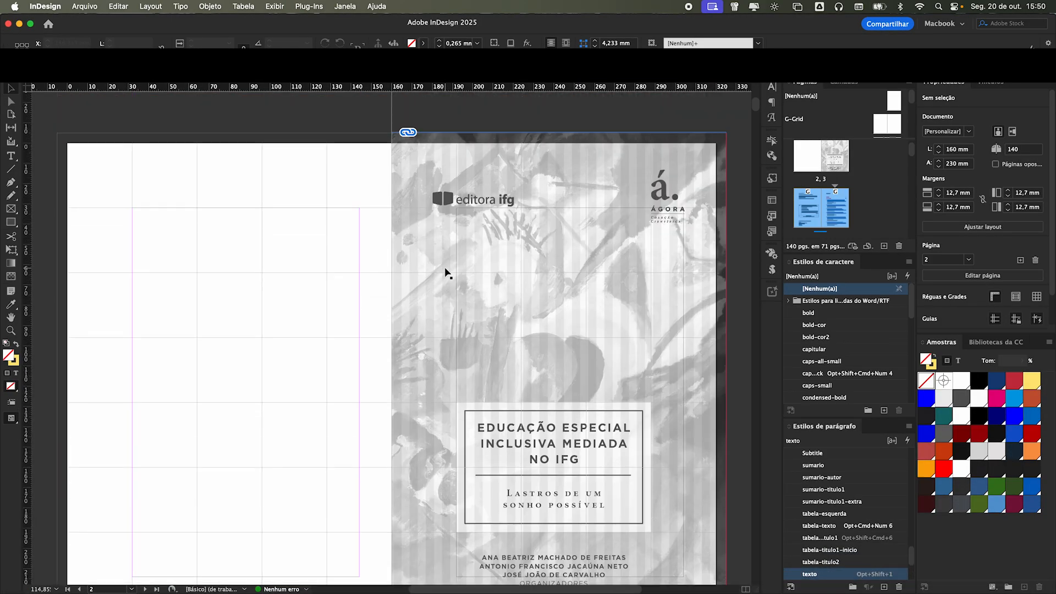
- Examine the book's opening pages, from the front cover, flap and inner title pages through to the table of contents
scroll(446, 272, "up", 15)
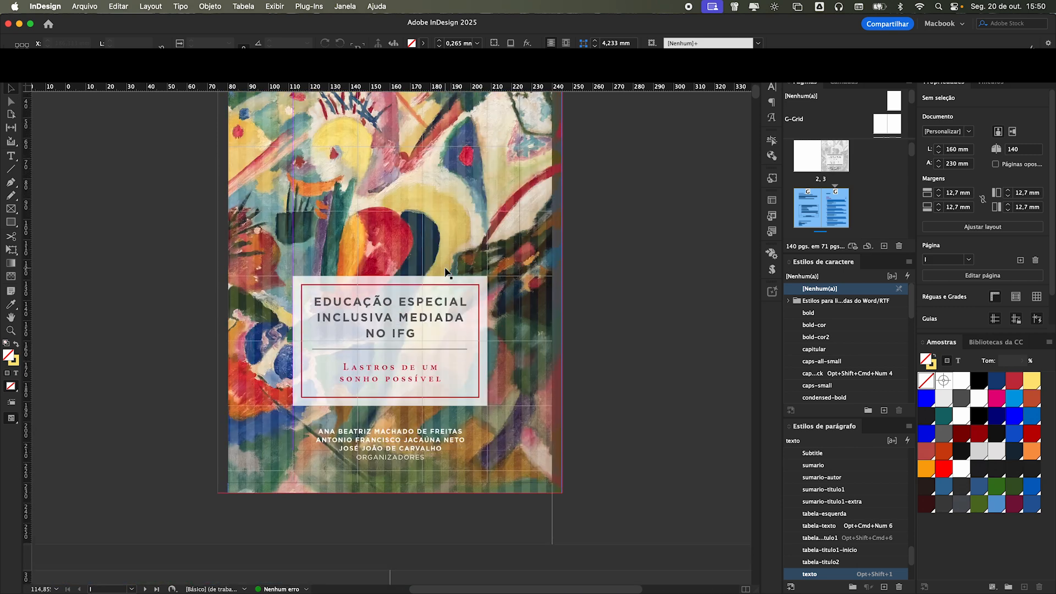
scroll(447, 273, "down", 5)
scroll(446, 270, "up", 5)
scroll(447, 270, "down", 5)
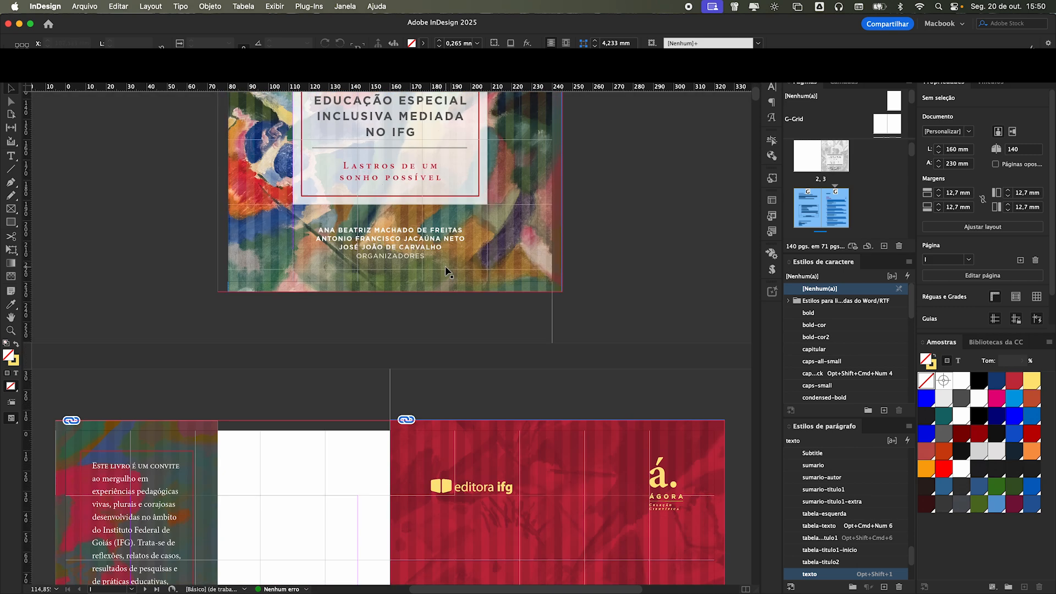
scroll(447, 267, "up", 8)
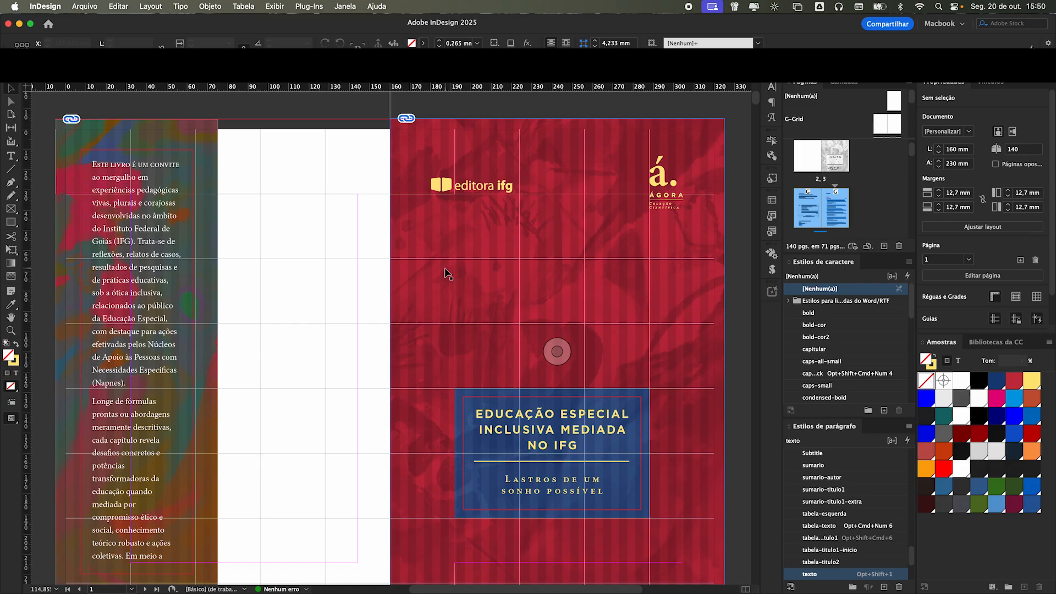
scroll(446, 272, "down", 10)
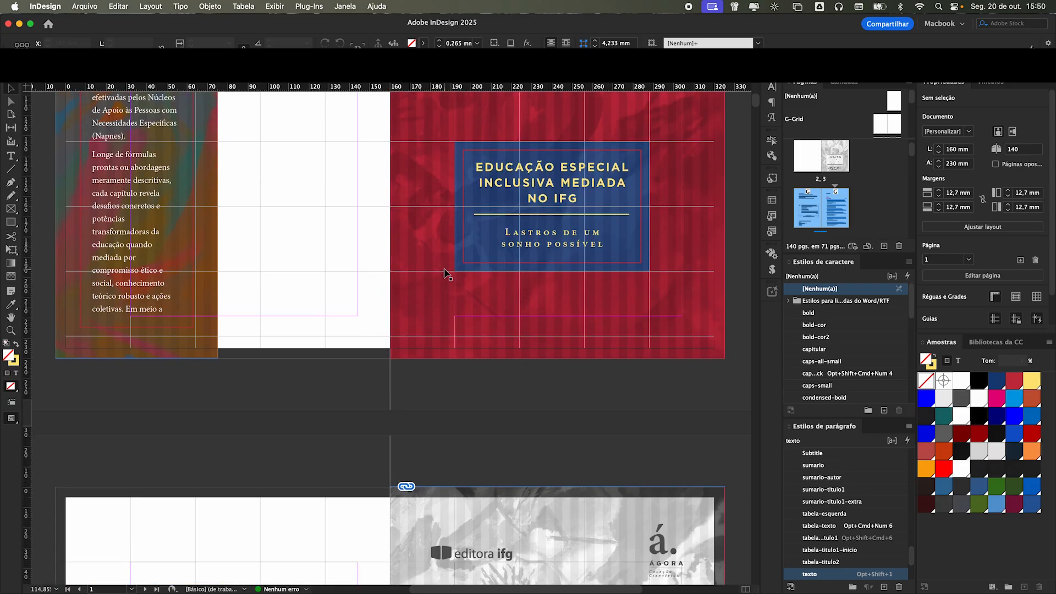
scroll(444, 273, "down", 3)
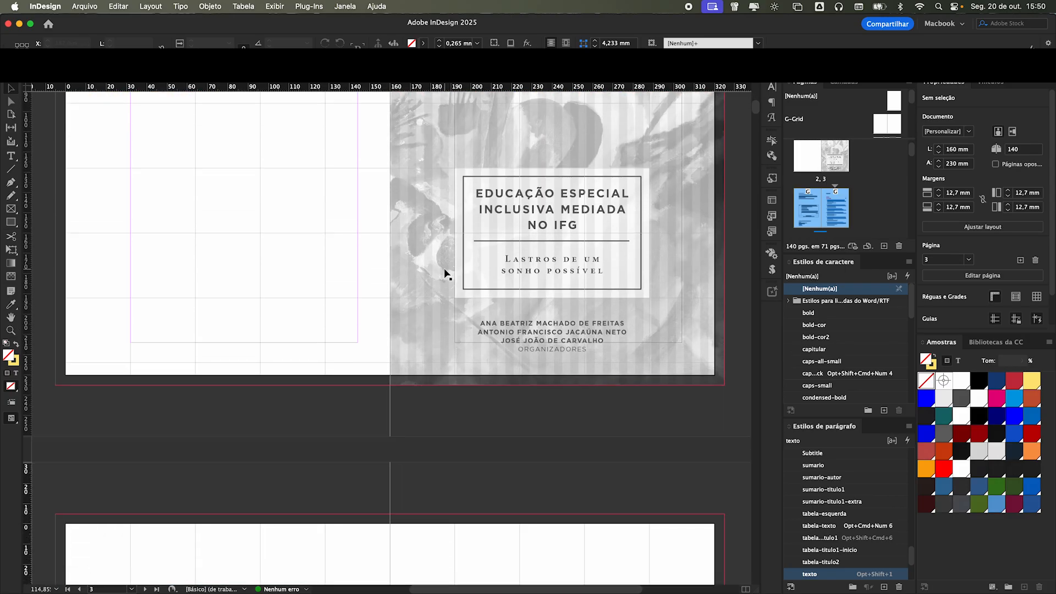
scroll(403, 269, "down", 5)
scroll(402, 270, "down", 4)
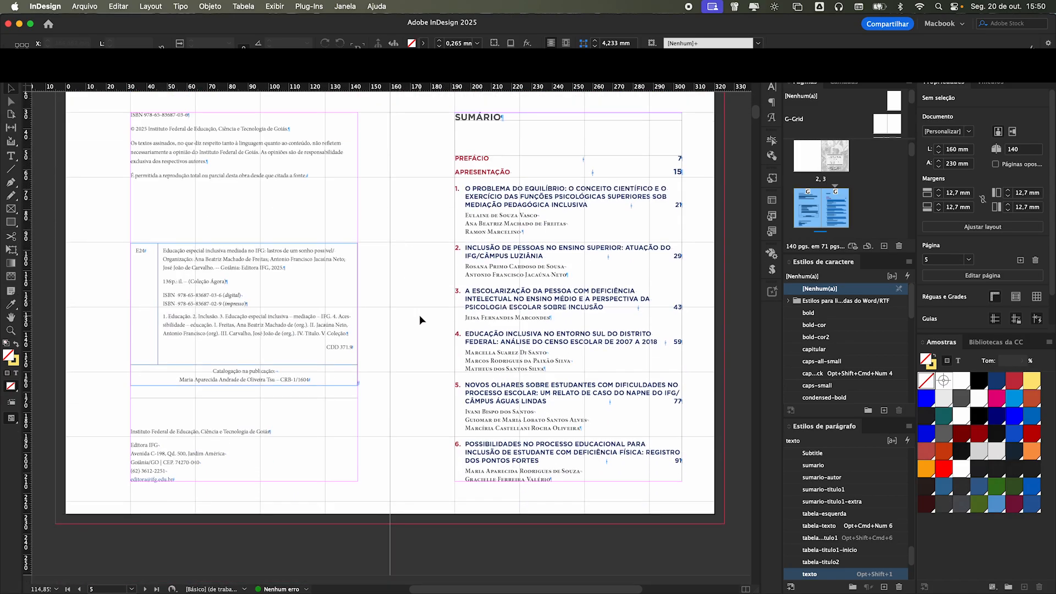
- Examine the copyright page and the complete table of contents across the spreads up to the preface
mouse_move(285, 593)
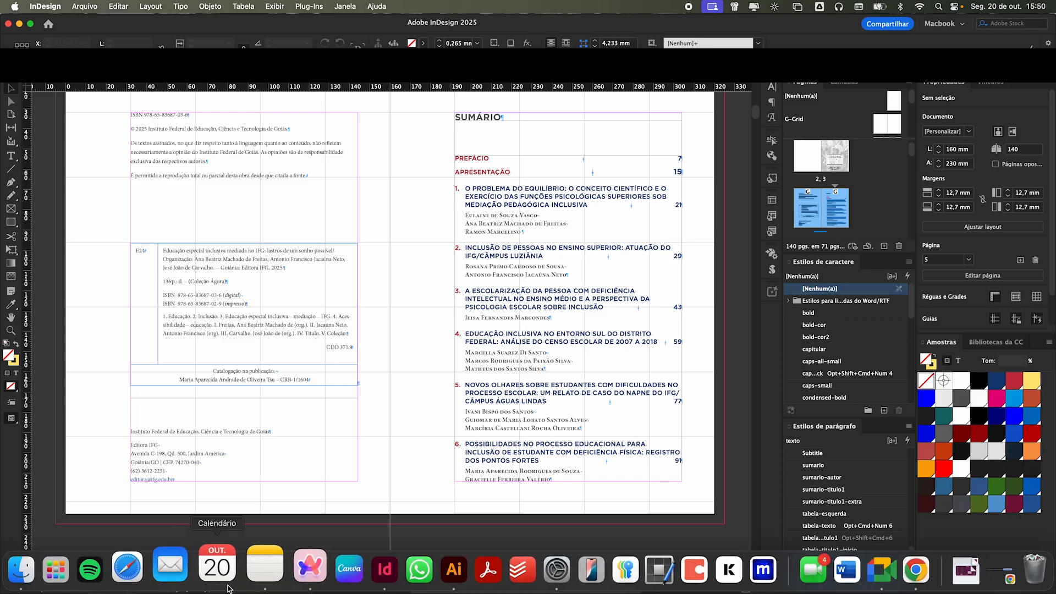
scroll(536, 457, "up", 2)
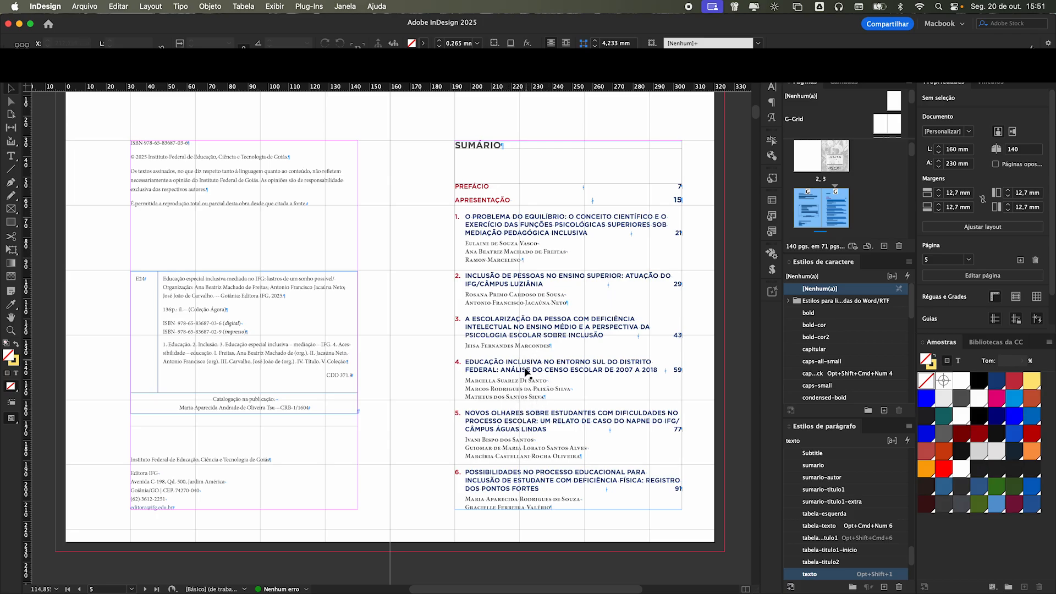
scroll(567, 334, "down", 10)
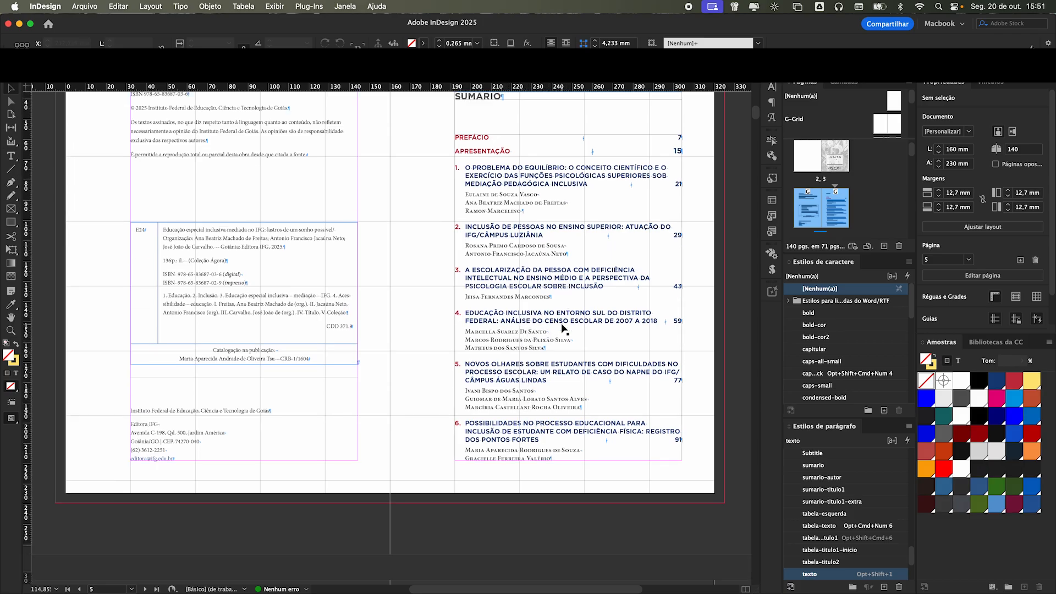
scroll(561, 328, "down", 4)
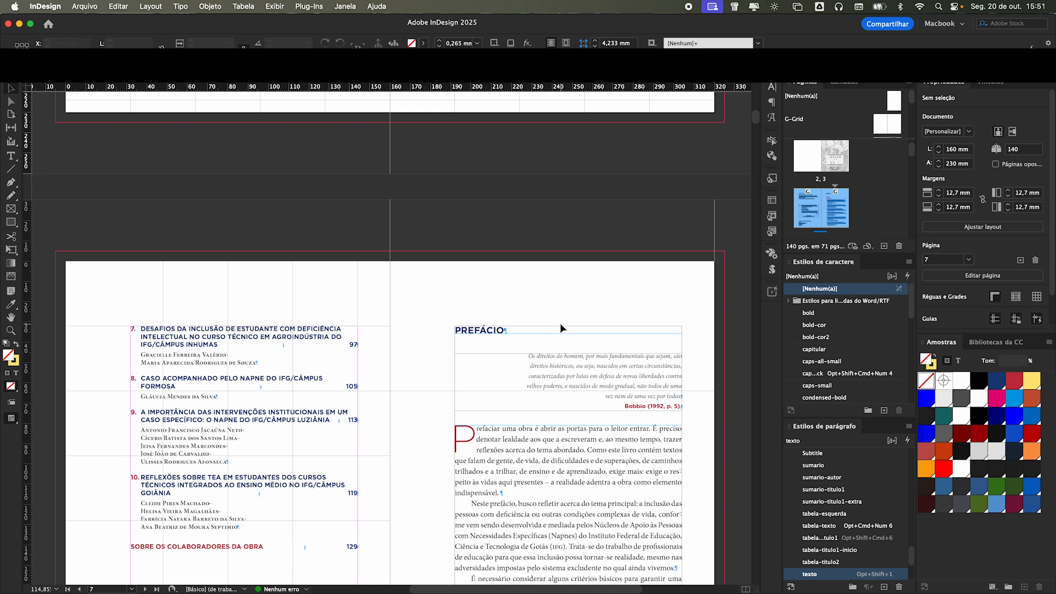
scroll(317, 363, "down", 1)
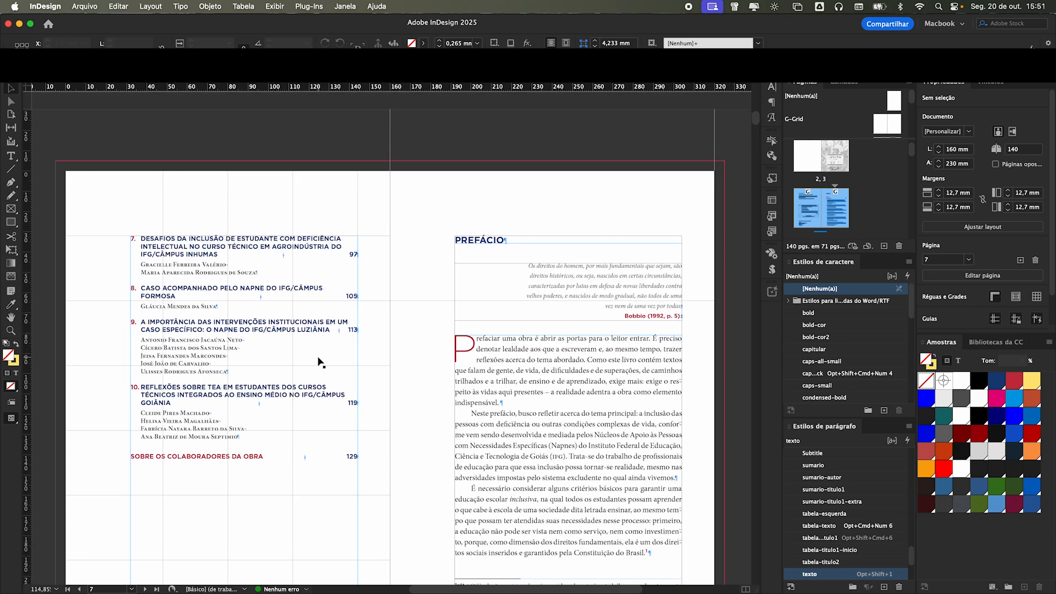
scroll(318, 363, "down", 6)
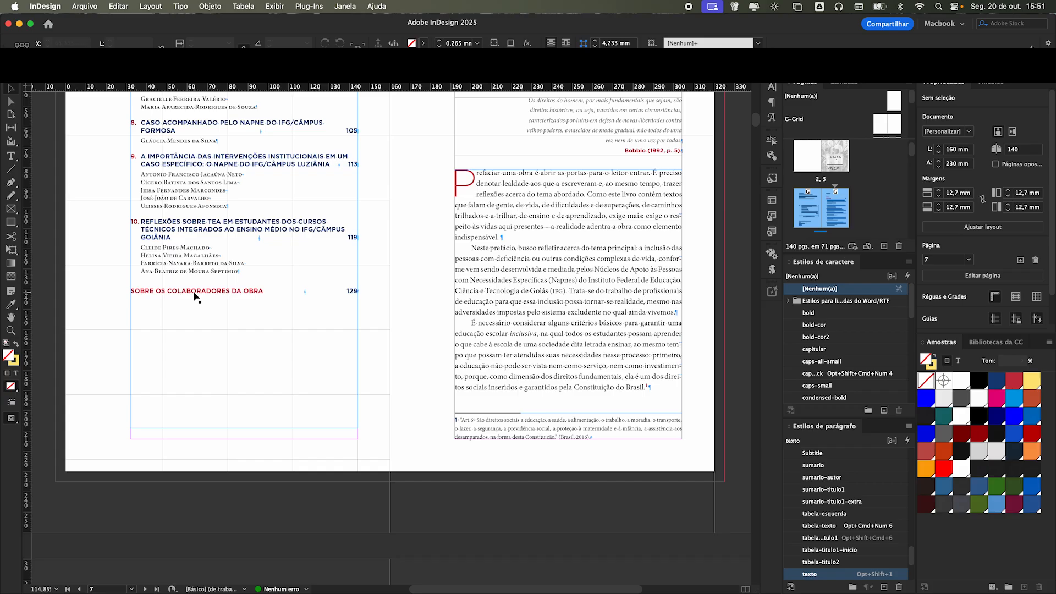
scroll(220, 298, "up", 3)
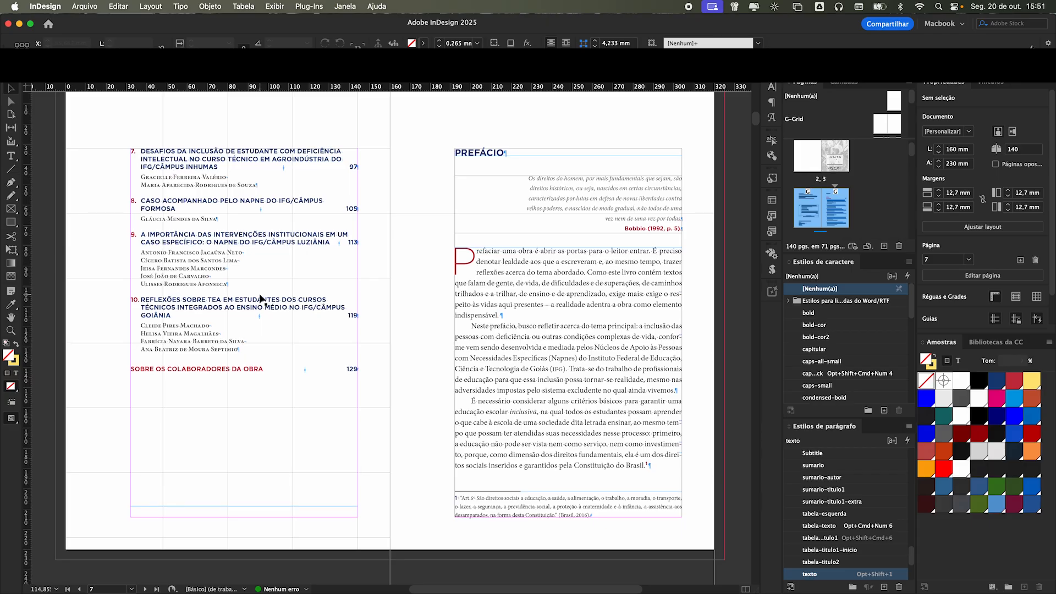
- Examine the preface, presentation and first chapter's opening page, checking how the author text frame is threaded
scroll(261, 298, "down", 20)
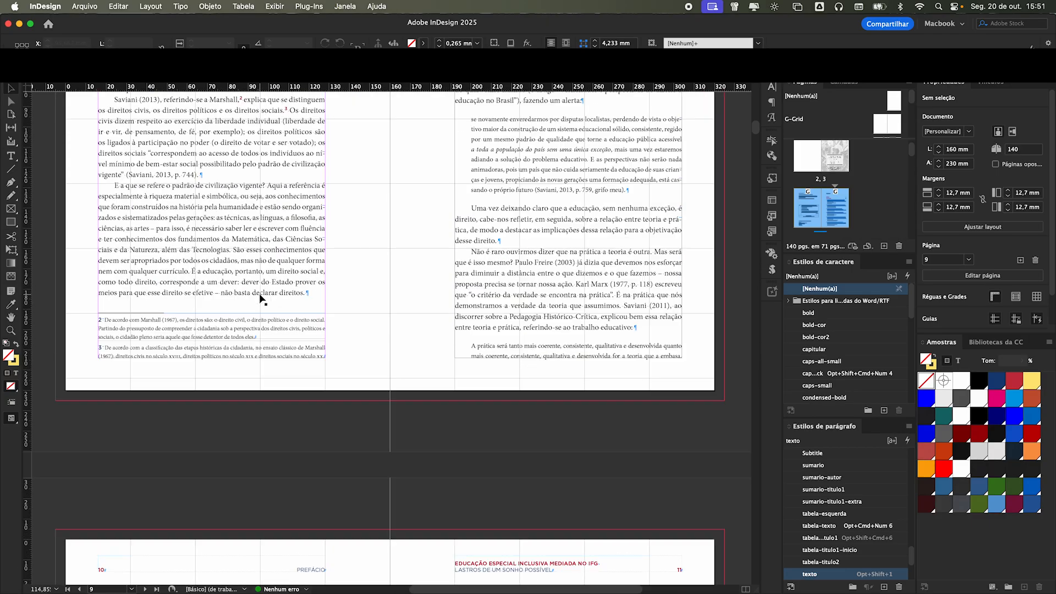
scroll(260, 299, "down", 20)
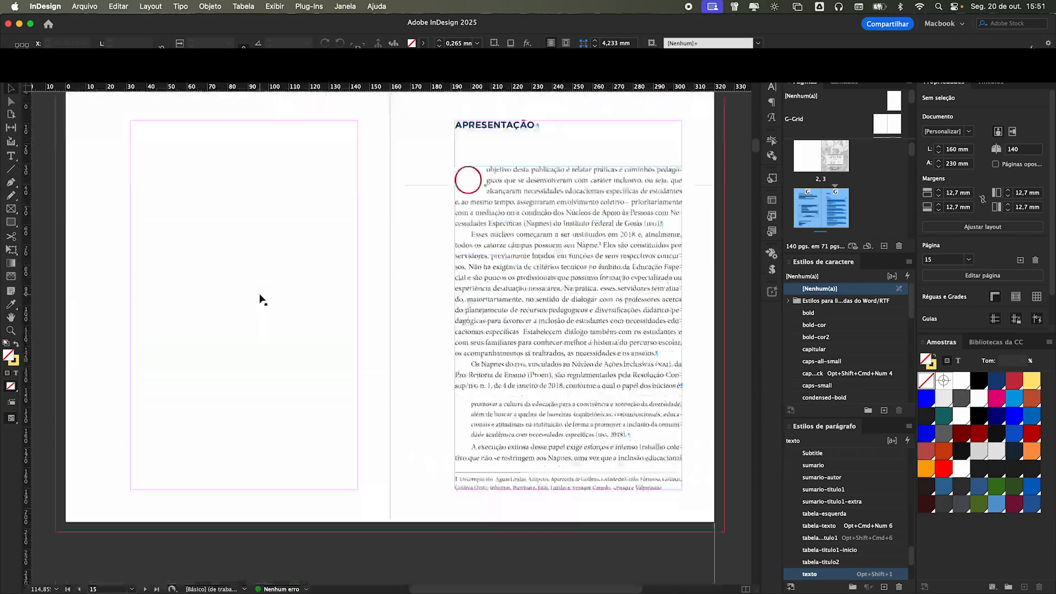
scroll(263, 293, "down", 10)
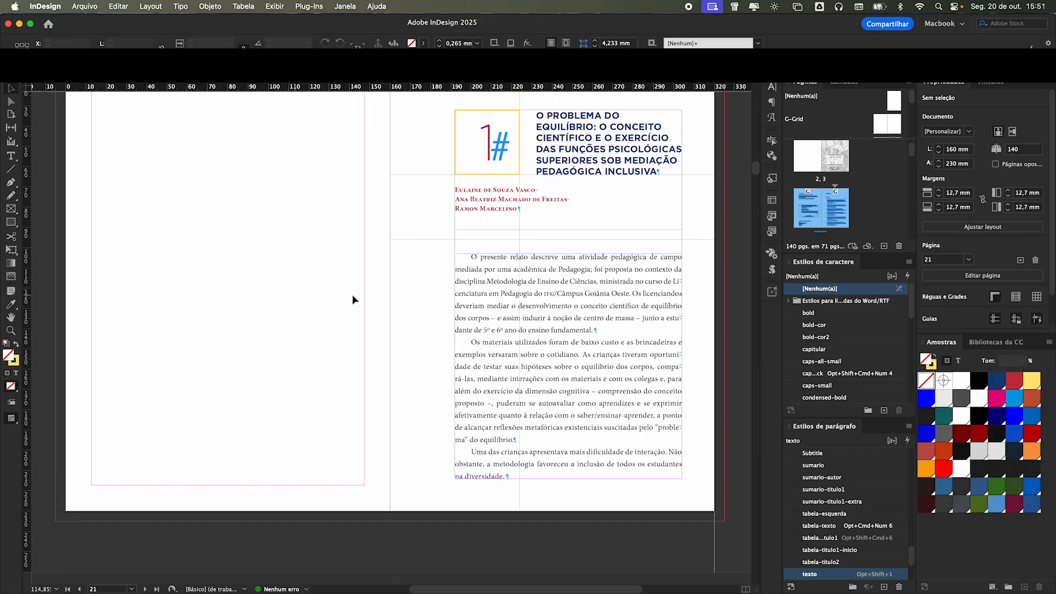
left_click(474, 210)
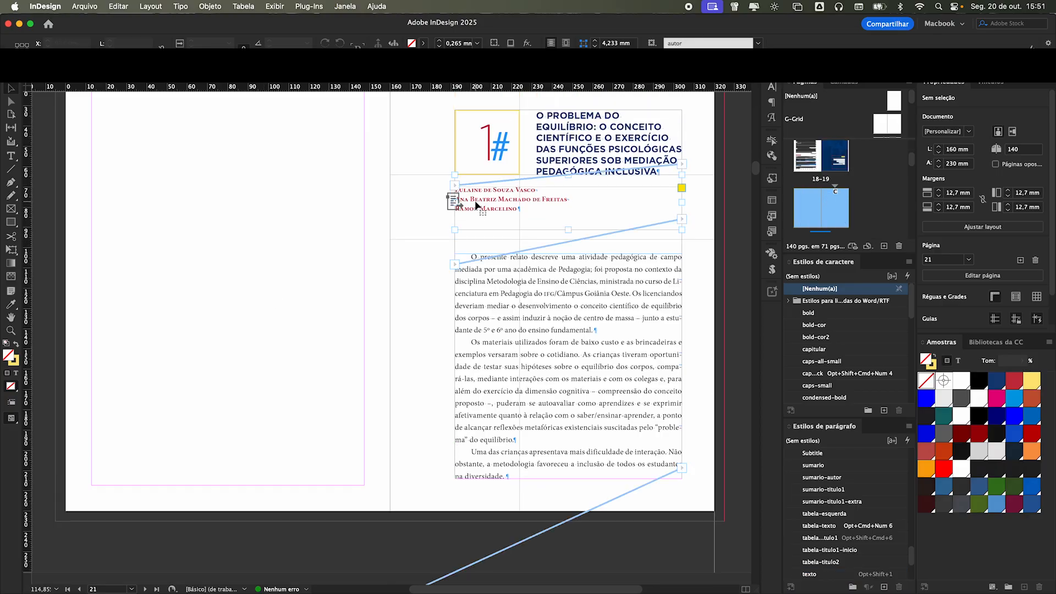
left_click(412, 203)
scroll(513, 221, "up", 1)
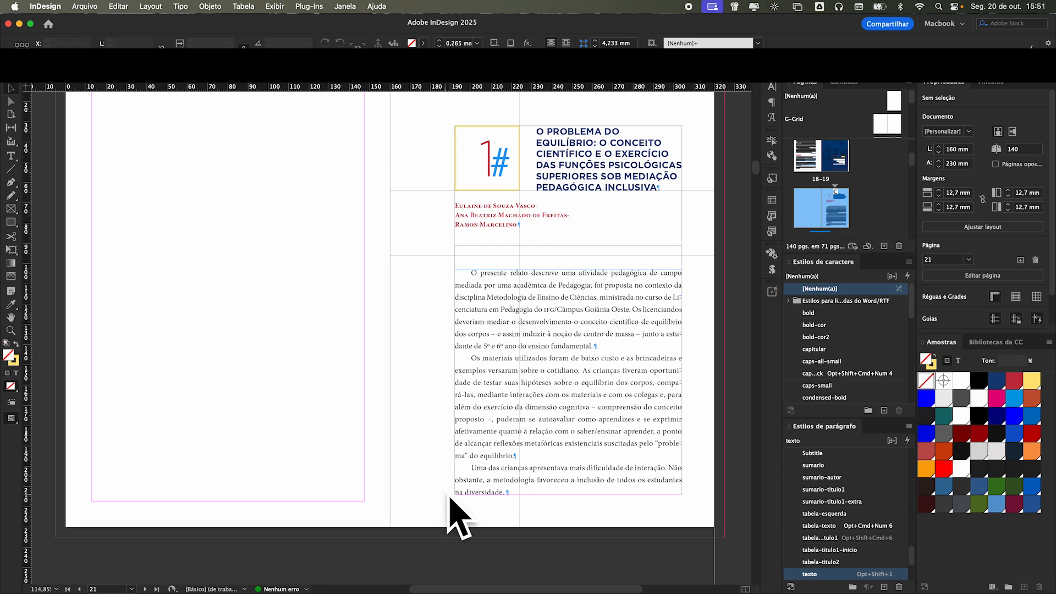
- Go to the contributors' section on page 129 and show the layout in preview mode without guides
left_click_drag(756, 167, 744, 536)
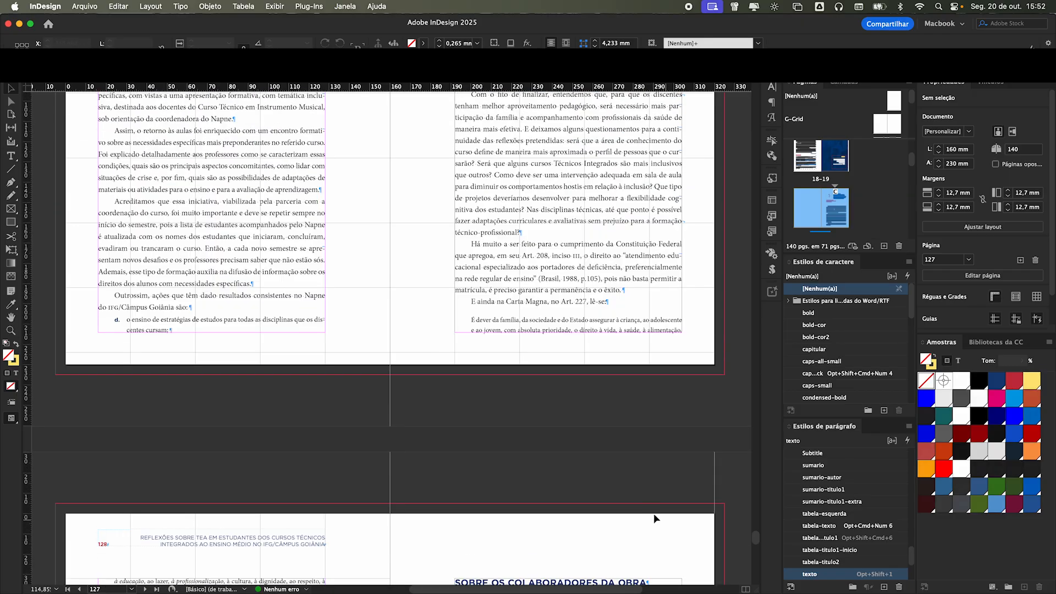
scroll(654, 519, "down", 5)
key("super+semicolon")
key("w")
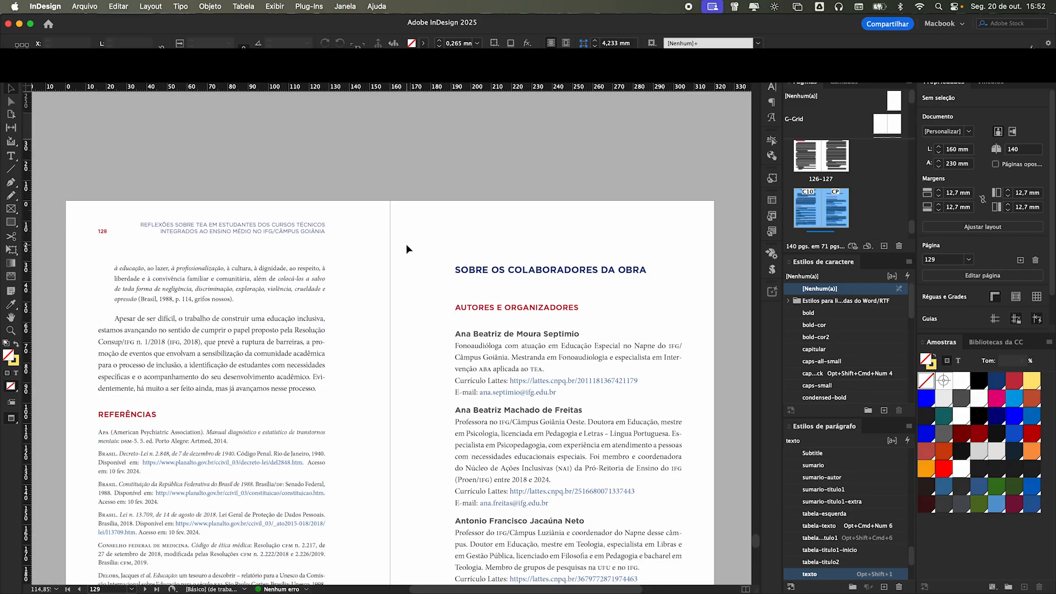
- Examine the credits page near the end of the book, including the cover image and typography details, beside the back flap
scroll(406, 243, "down", 10)
scroll(479, 378, "down", 20)
scroll(480, 375, "down", 20)
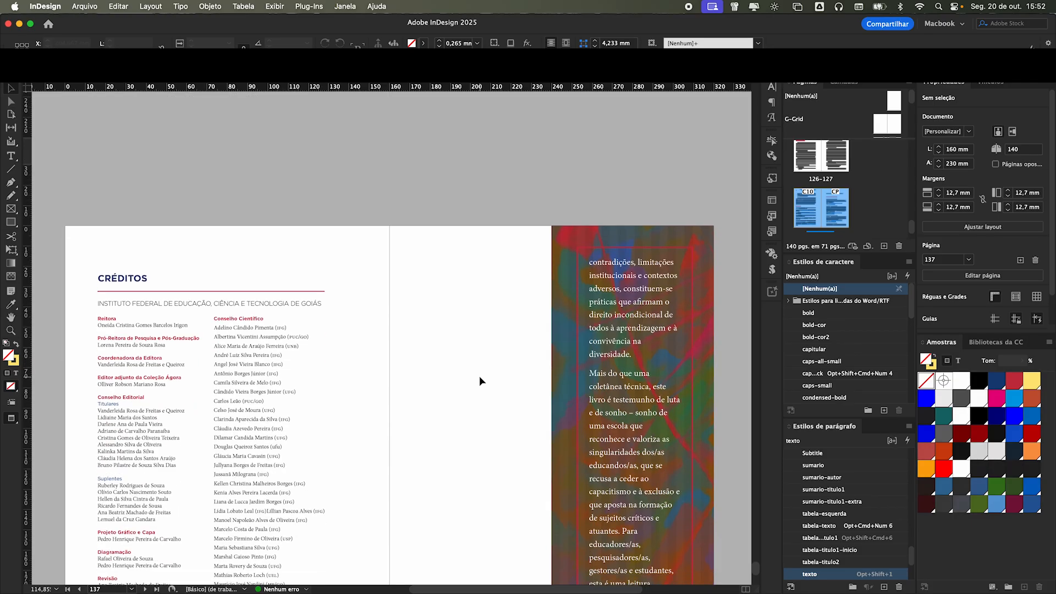
scroll(212, 332, "down", 2)
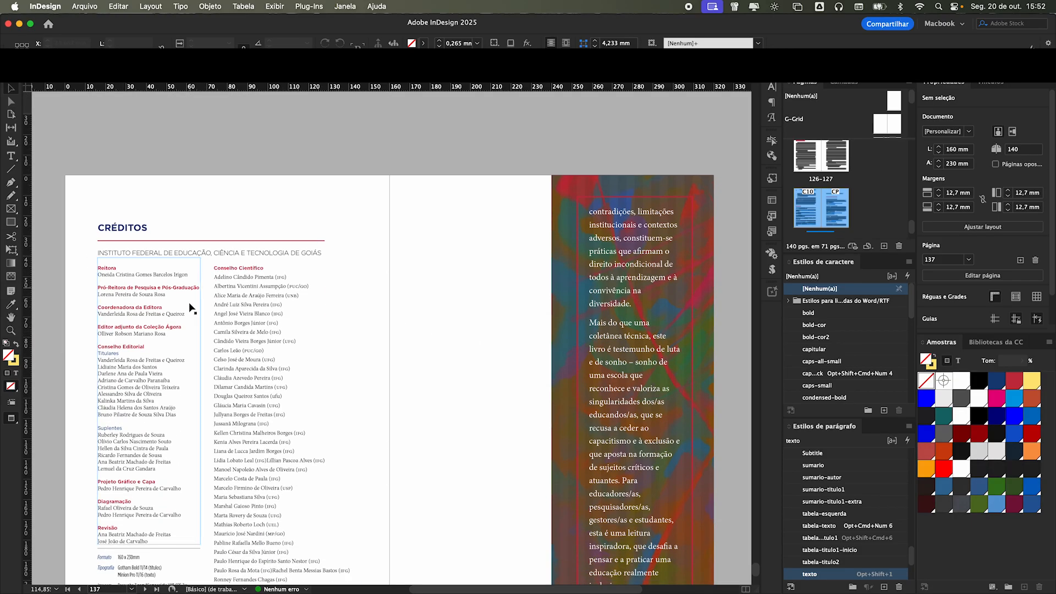
scroll(247, 382, "down", 2)
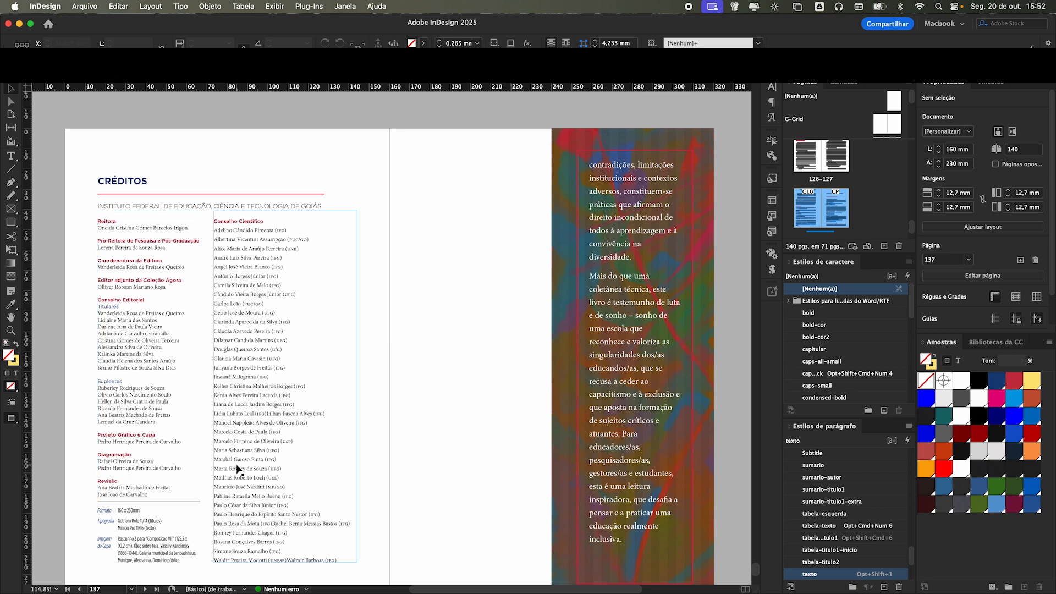
scroll(244, 507, "down", 1)
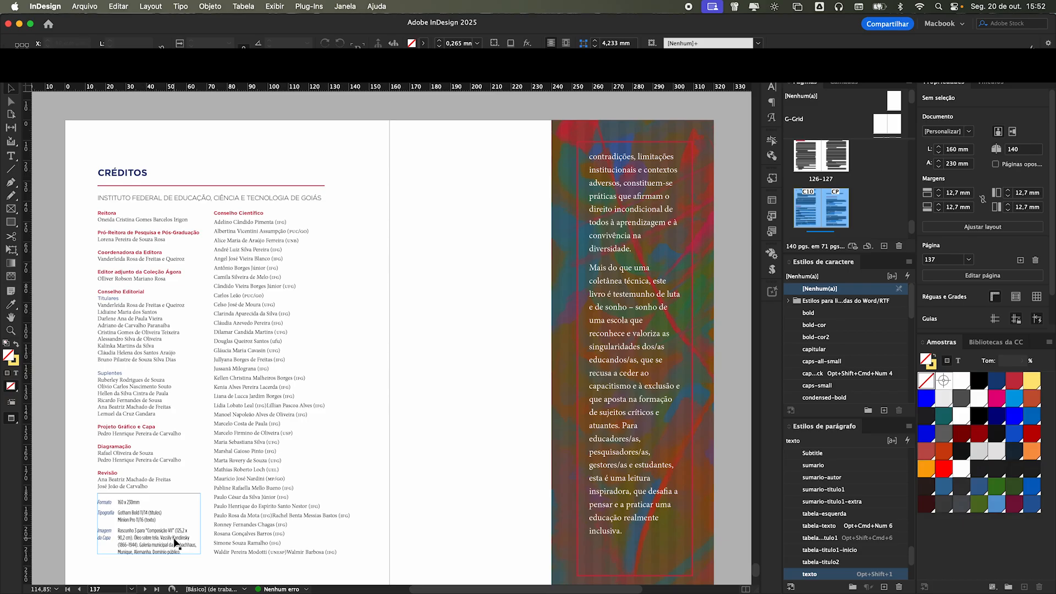
- Switch to the browser, expand the Dry cooler garden painting's description to read its source, and return to InDesign
key("super+Tab")
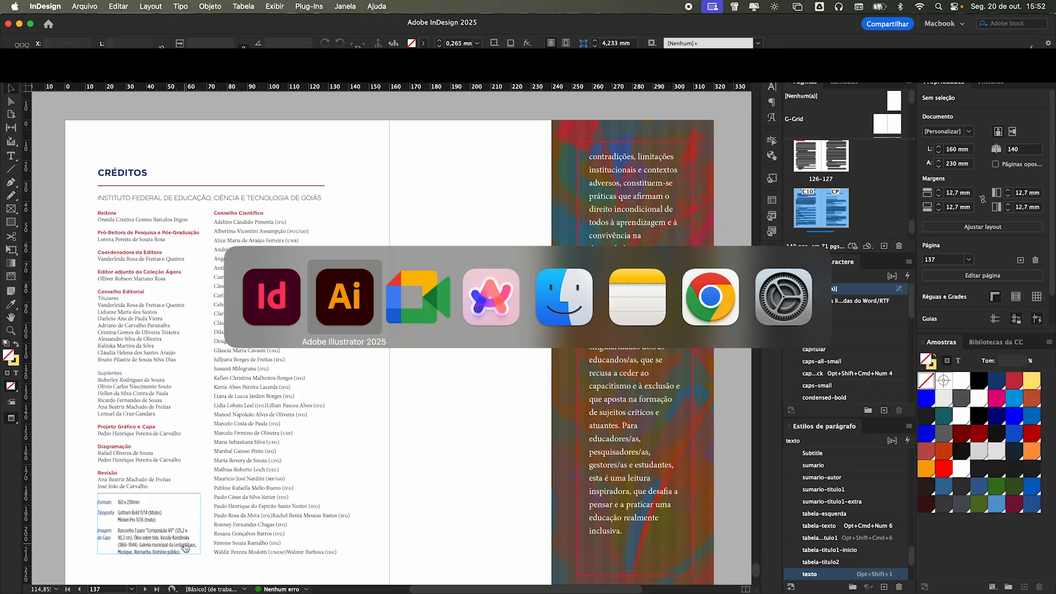
key("super+Tab")
key("super+Tab")
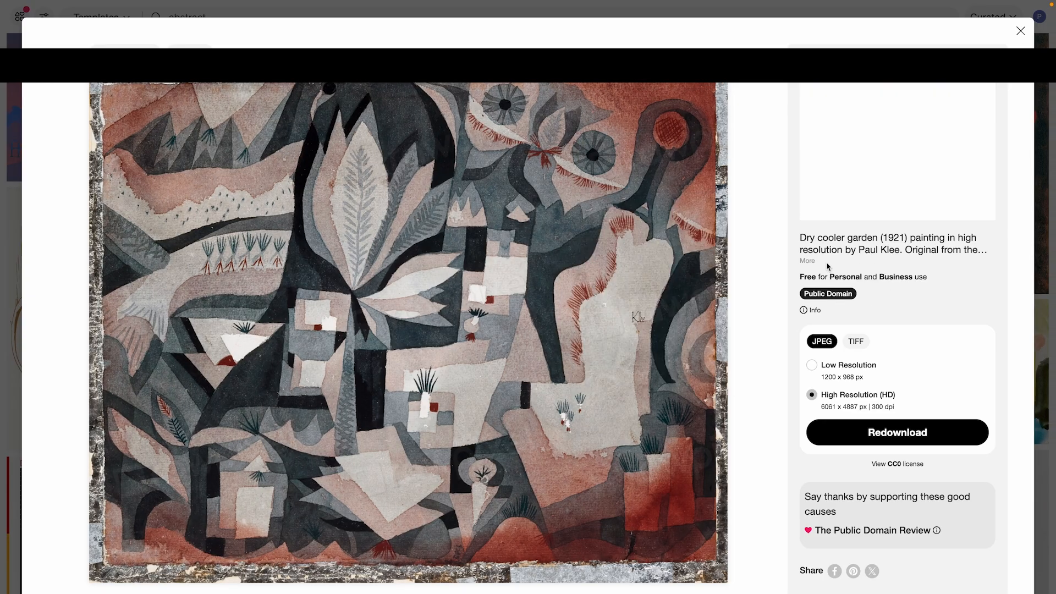
left_click(805, 262)
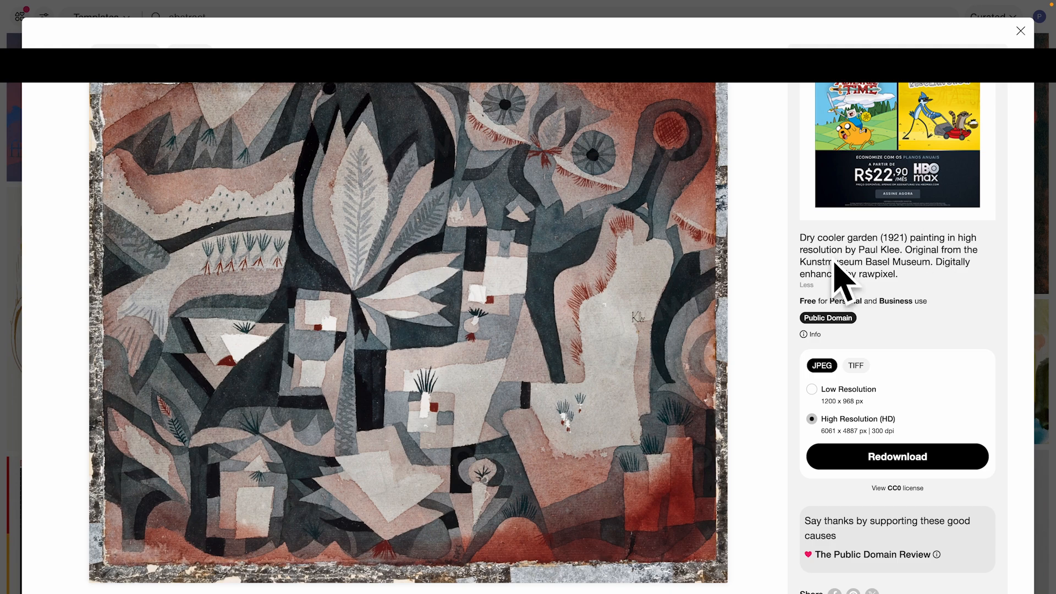
key("super+Tab")
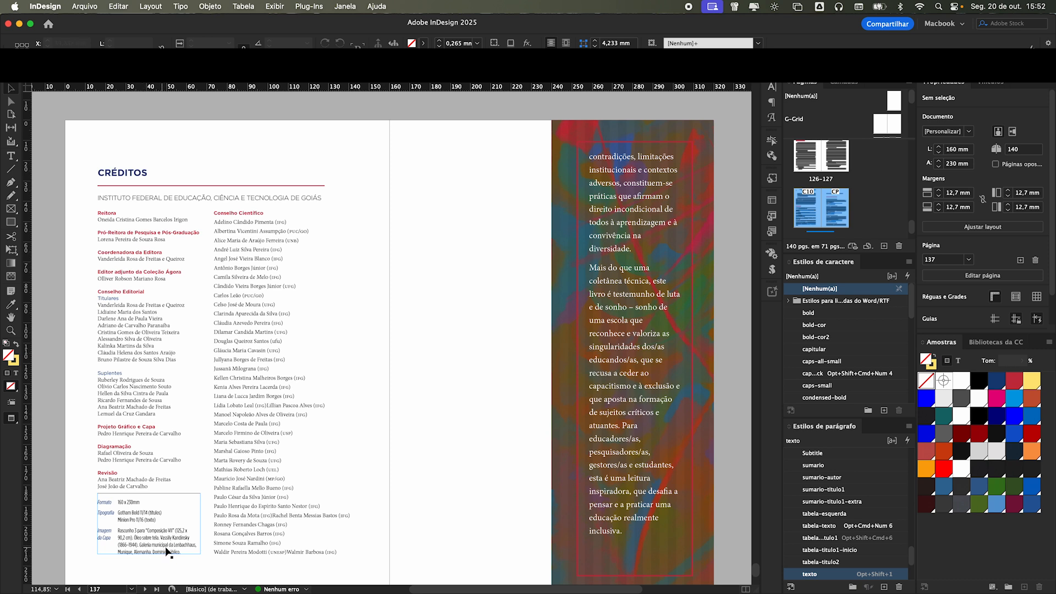
- Bring up the book template linked to agora-capa.ai and examine its front cover and the flap and title spread
mouse_move(255, 581)
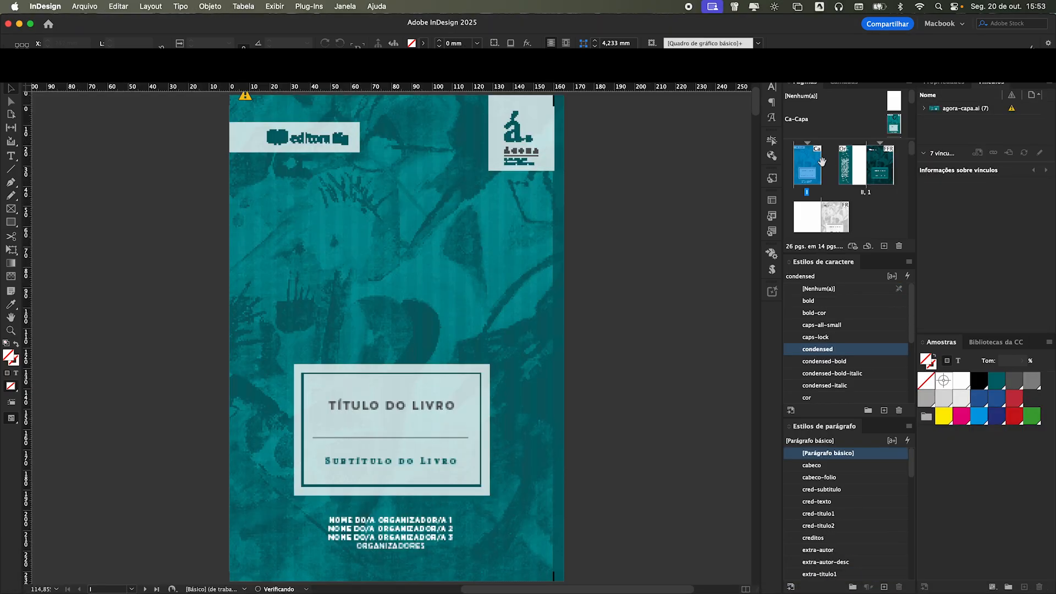
scroll(155, 283, "down", 1)
key("super+Tab")
key("super+Tab")
key("super+Tab")
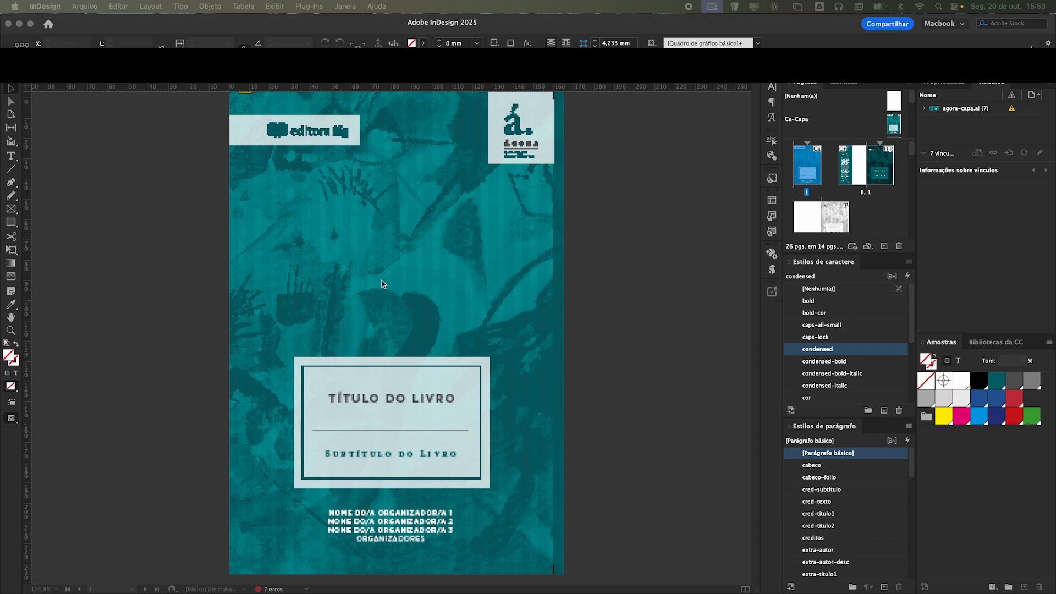
scroll(653, 277, "down", 1)
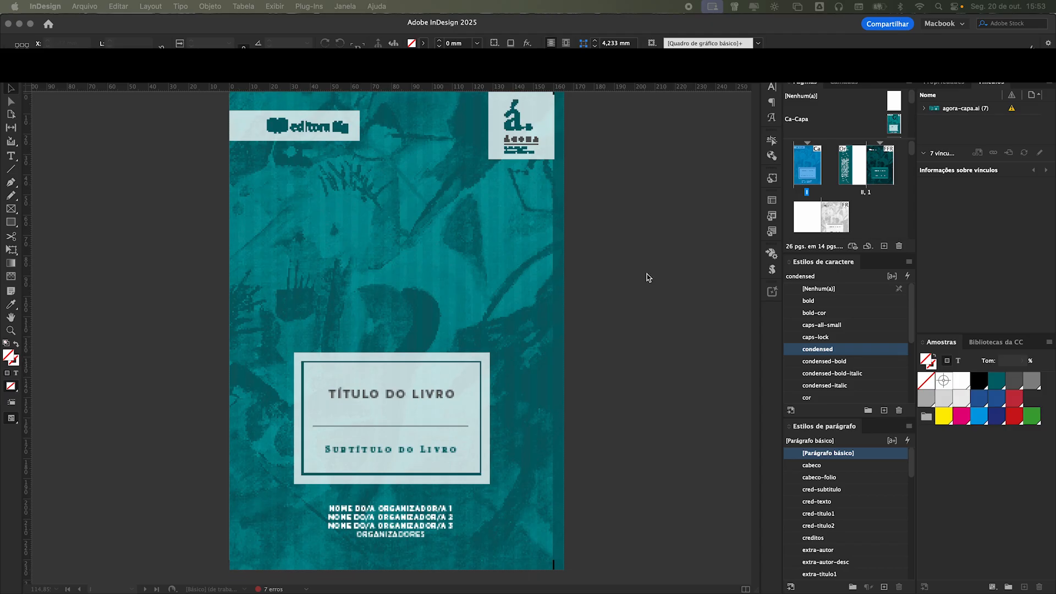
scroll(645, 277, "down", 5)
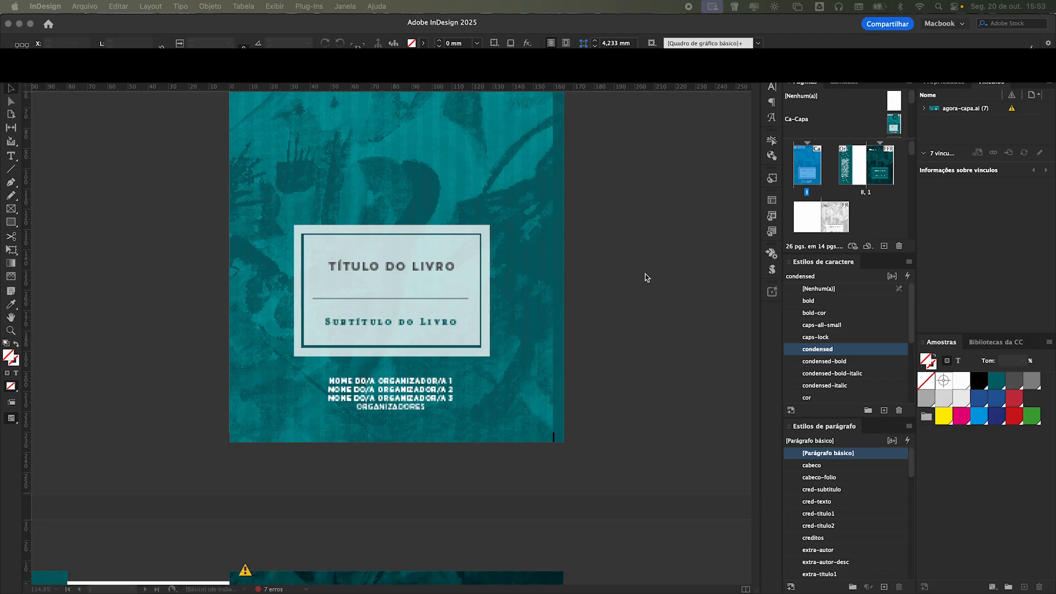
scroll(645, 275, "down", 10)
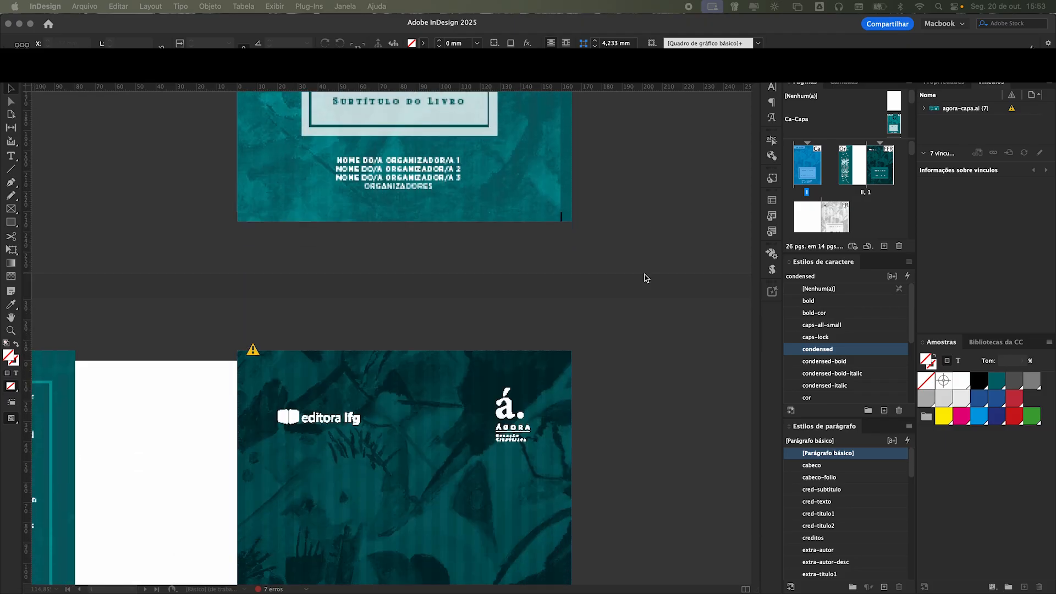
scroll(645, 275, "up", 13)
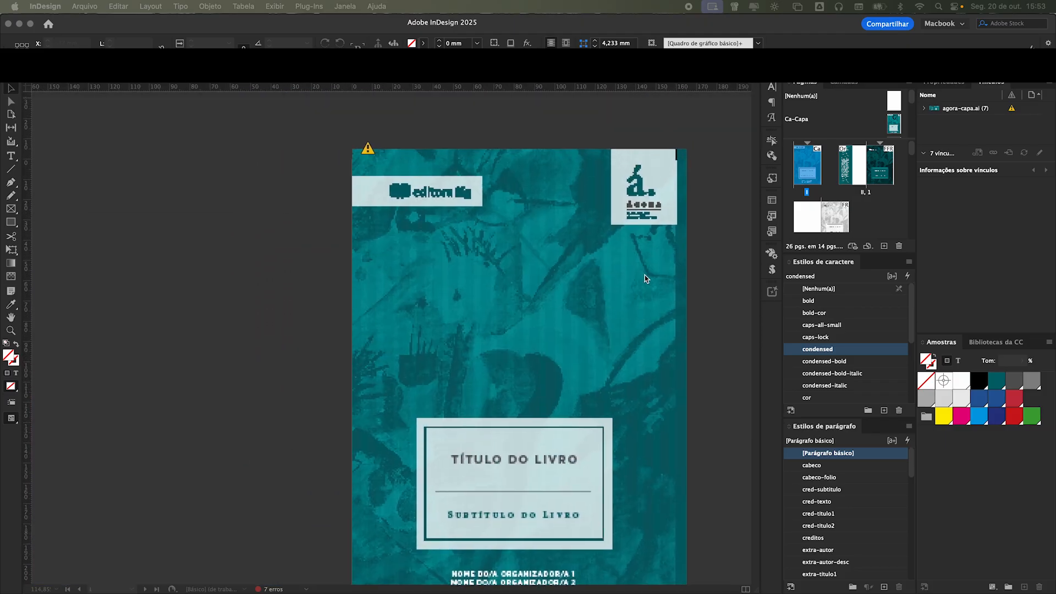
scroll(601, 264, "down", 20)
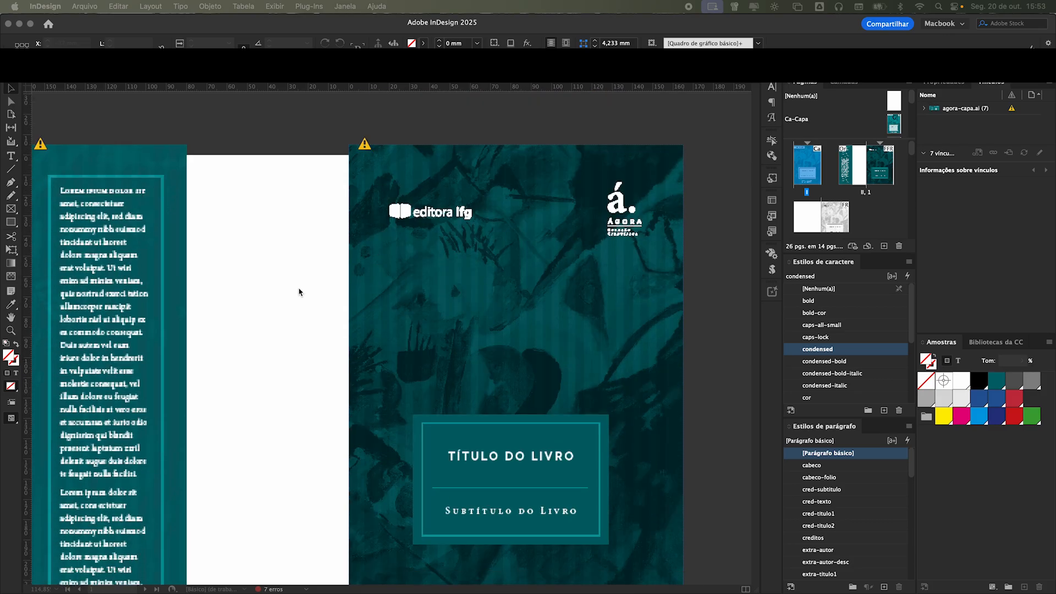
- Examine the template's title spread, table of contents and front cover while they still use the old cover artwork
scroll(498, 299, "down", 20)
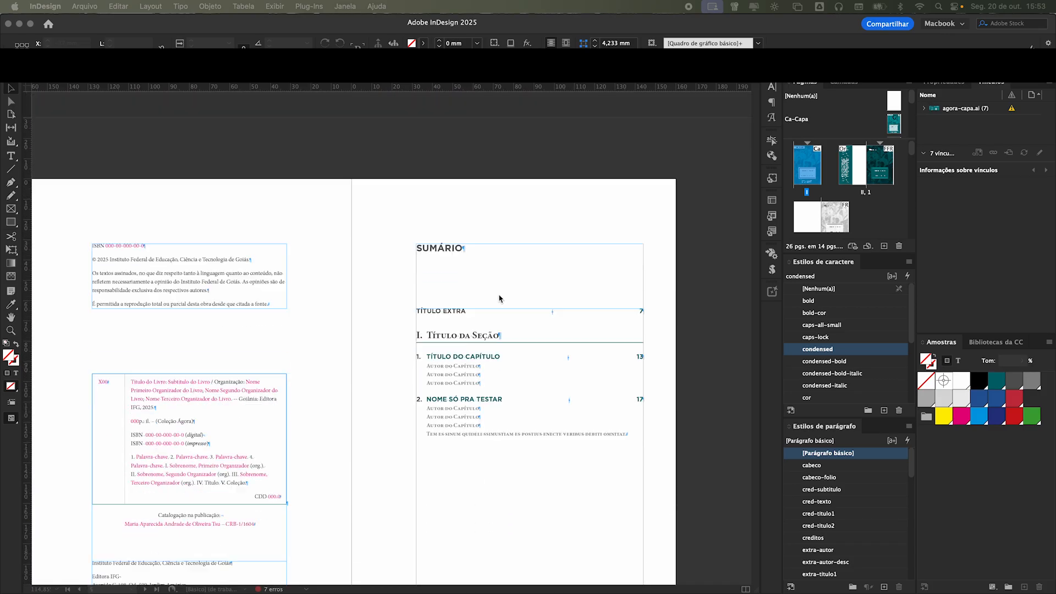
scroll(500, 299, "up", 20)
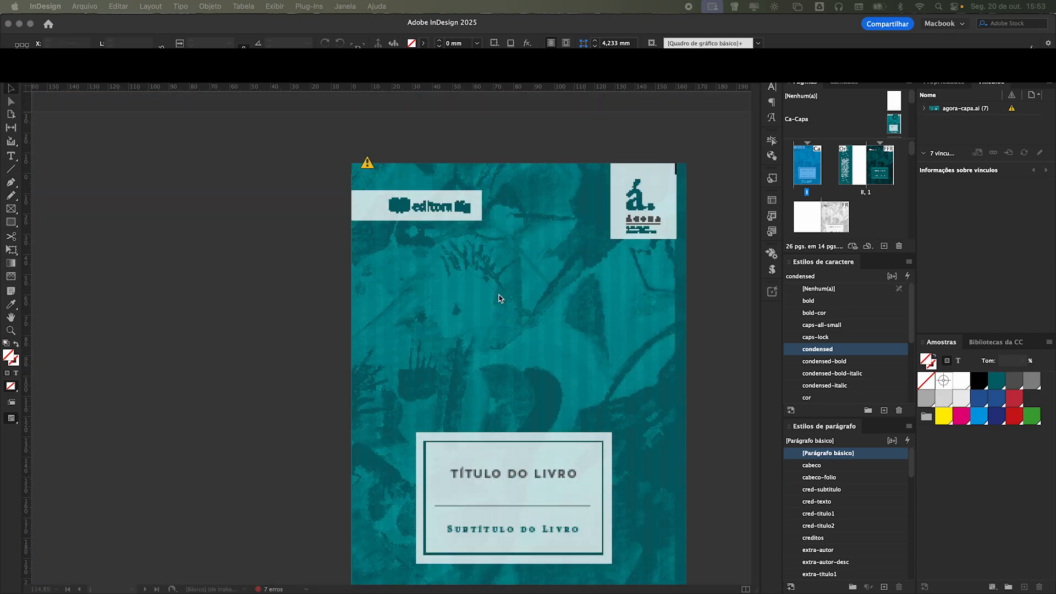
scroll(288, 216, "down", 5)
scroll(288, 216, "up", 2)
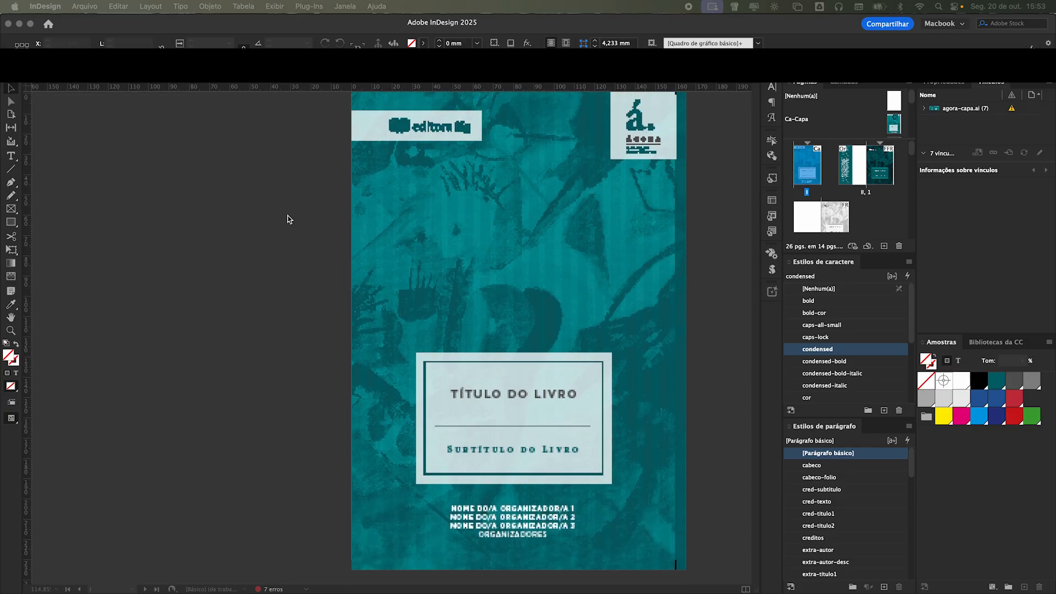
scroll(337, 213, "up", 1)
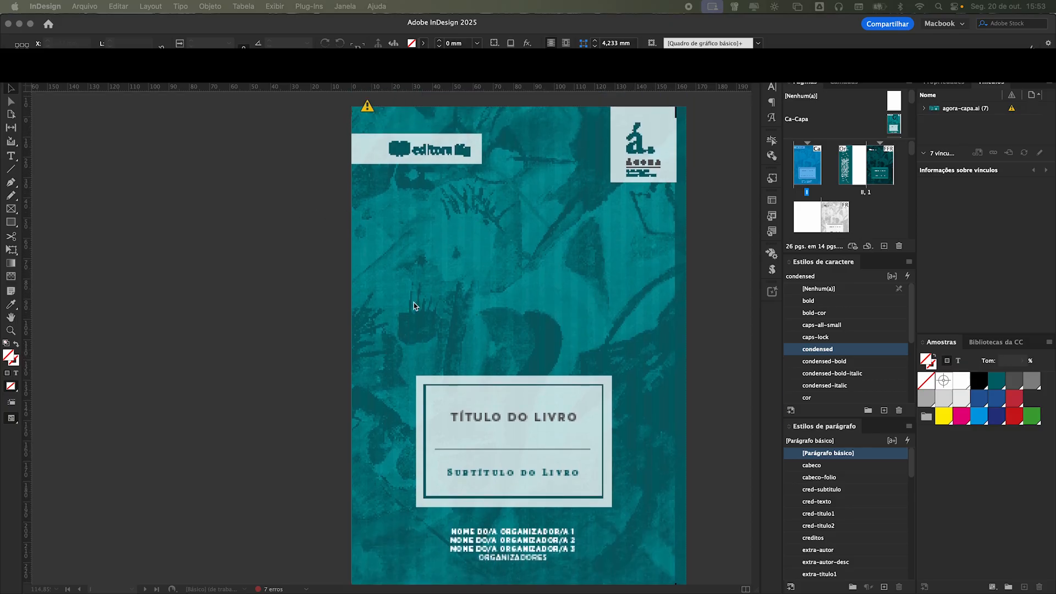
- Relink all instances of agora-capa.ai in the book template to agora2025.ai from the Downloads folder
left_click(988, 86)
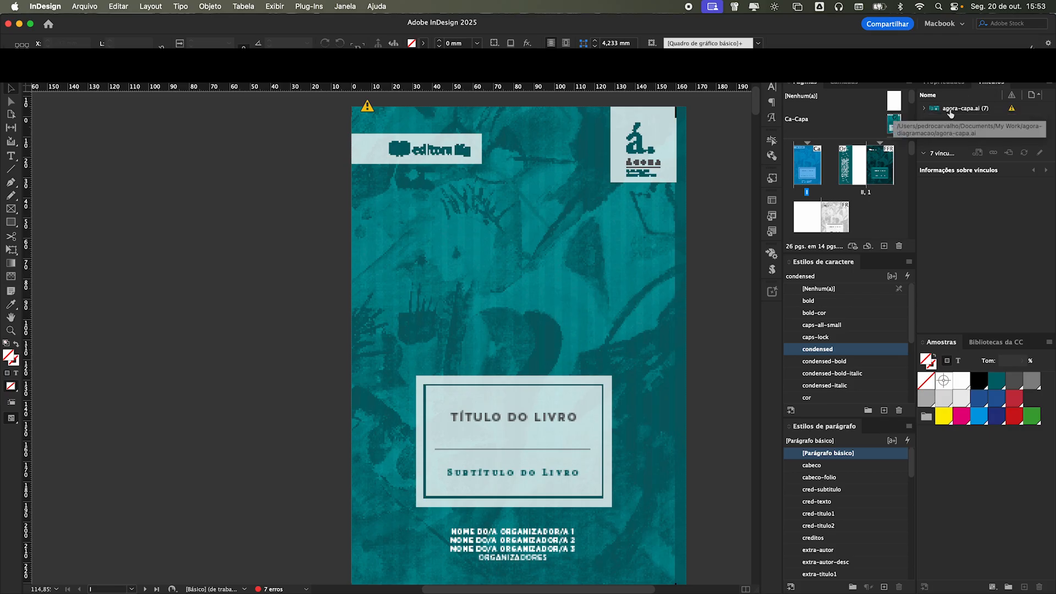
left_click(924, 108)
scroll(950, 115, "down", 1)
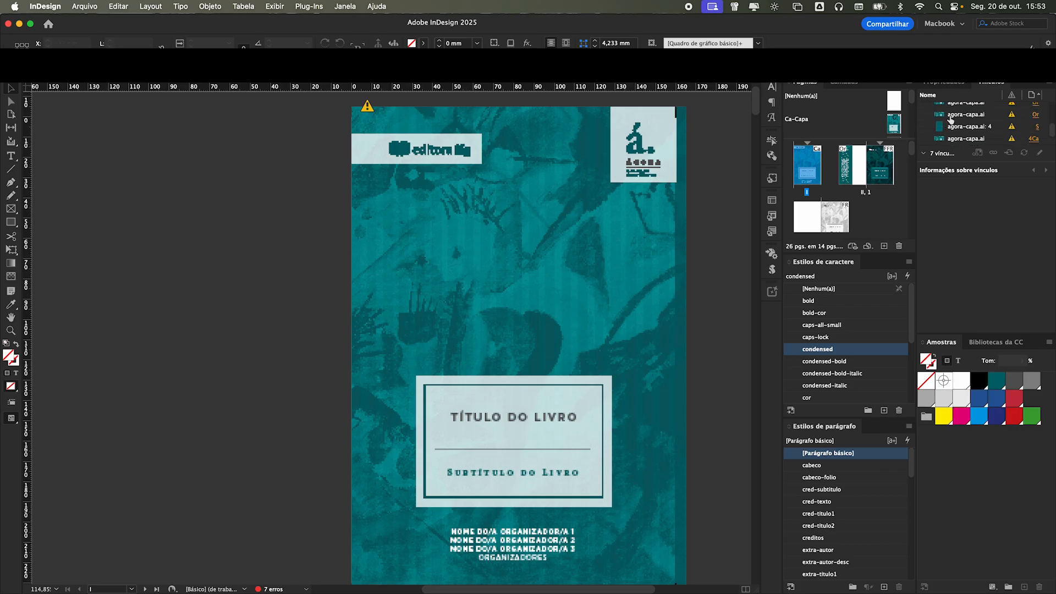
scroll(952, 138, "up", 2)
left_click(923, 109)
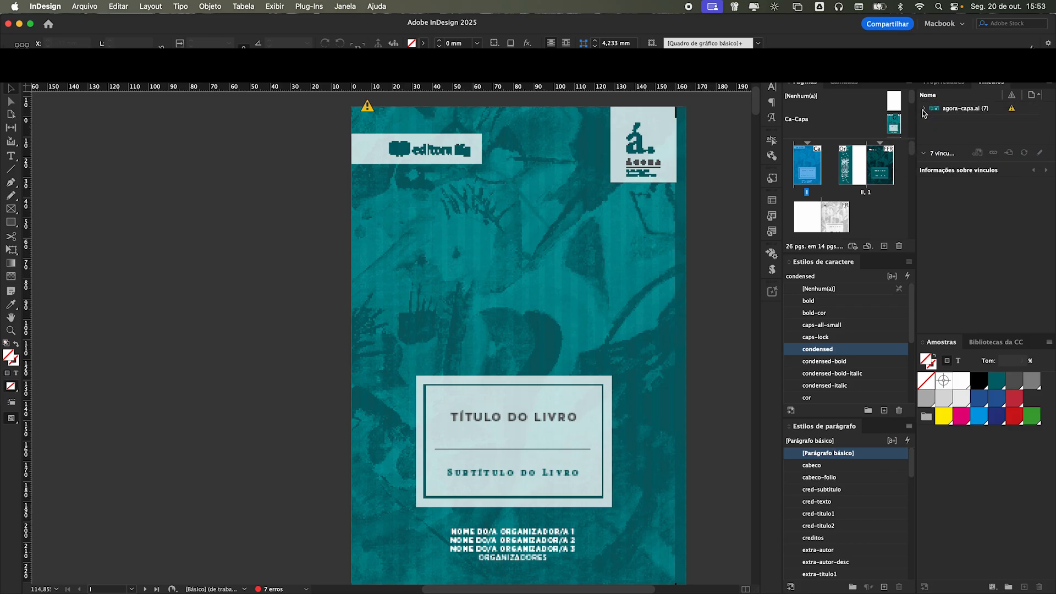
left_click(961, 113)
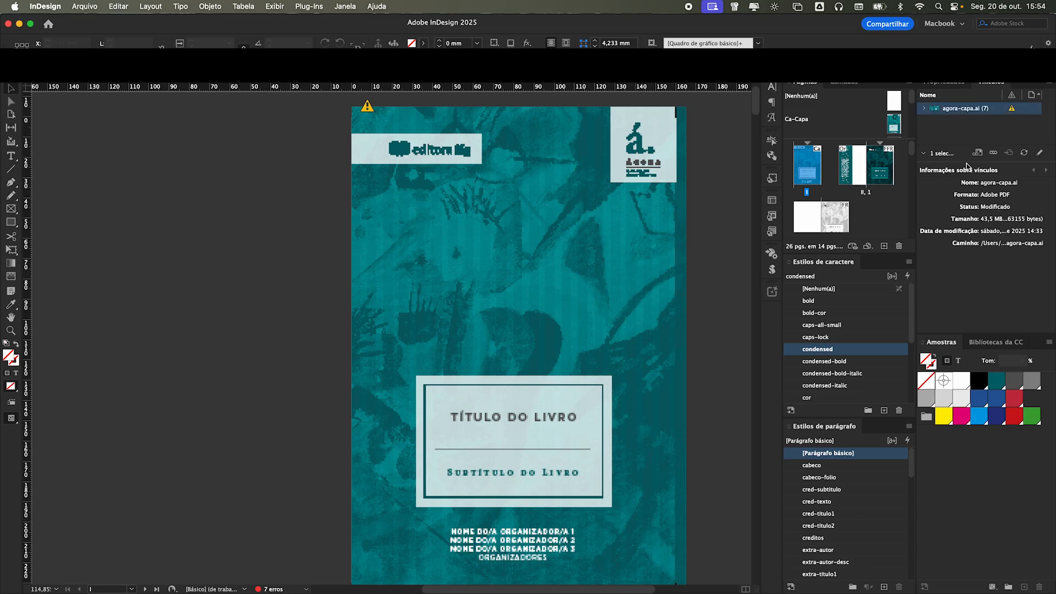
left_click(993, 154)
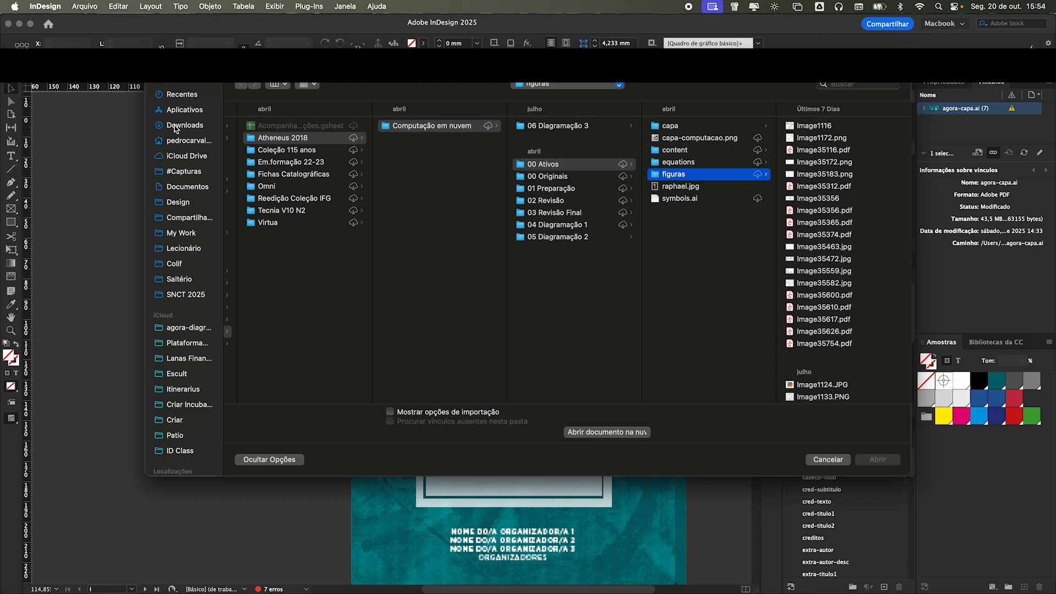
left_click(176, 127)
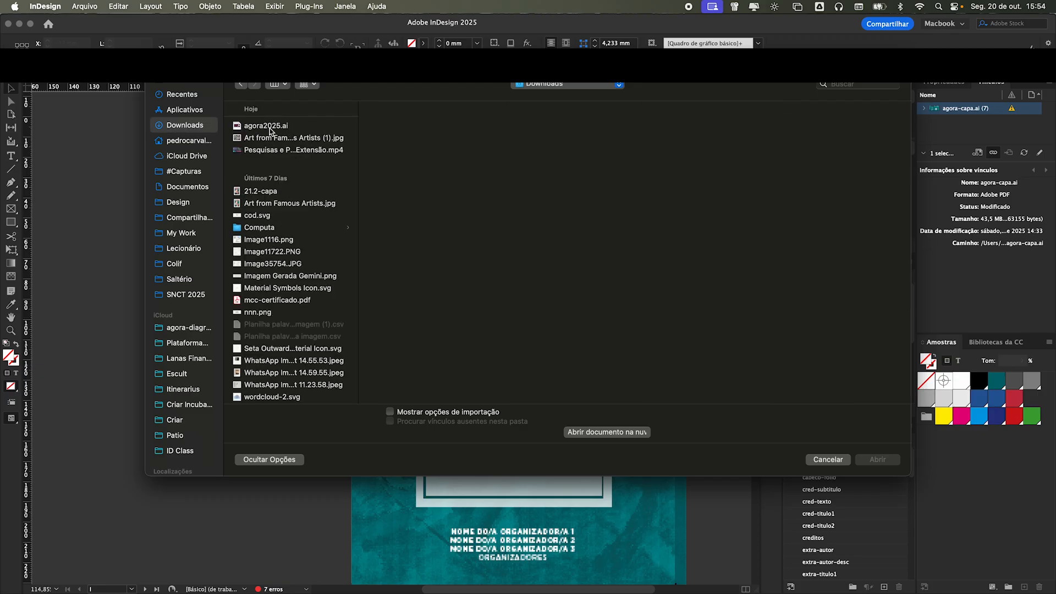
left_click(267, 127)
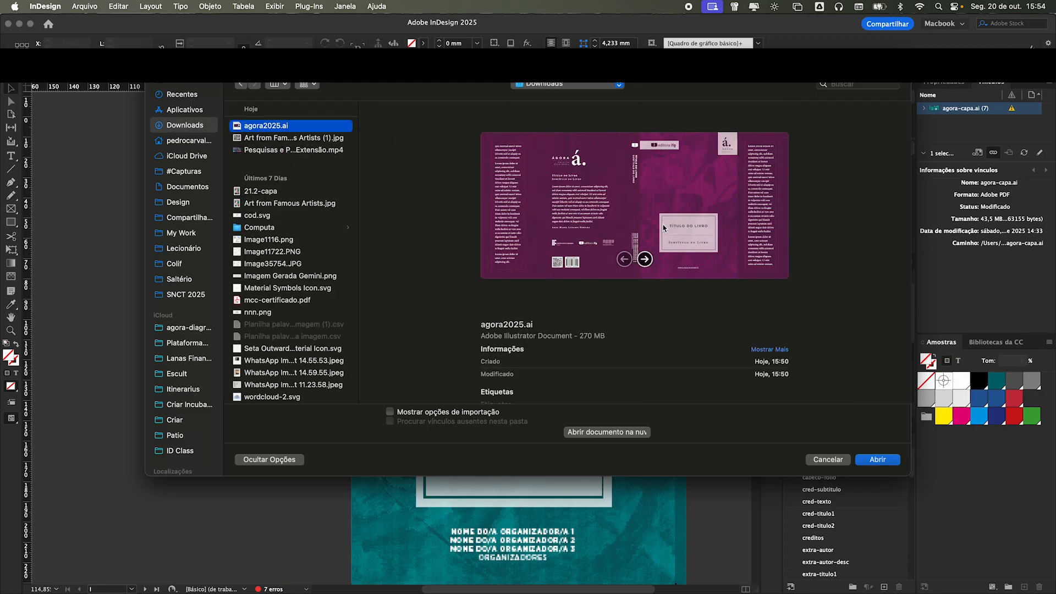
left_click(877, 459)
key("Return")
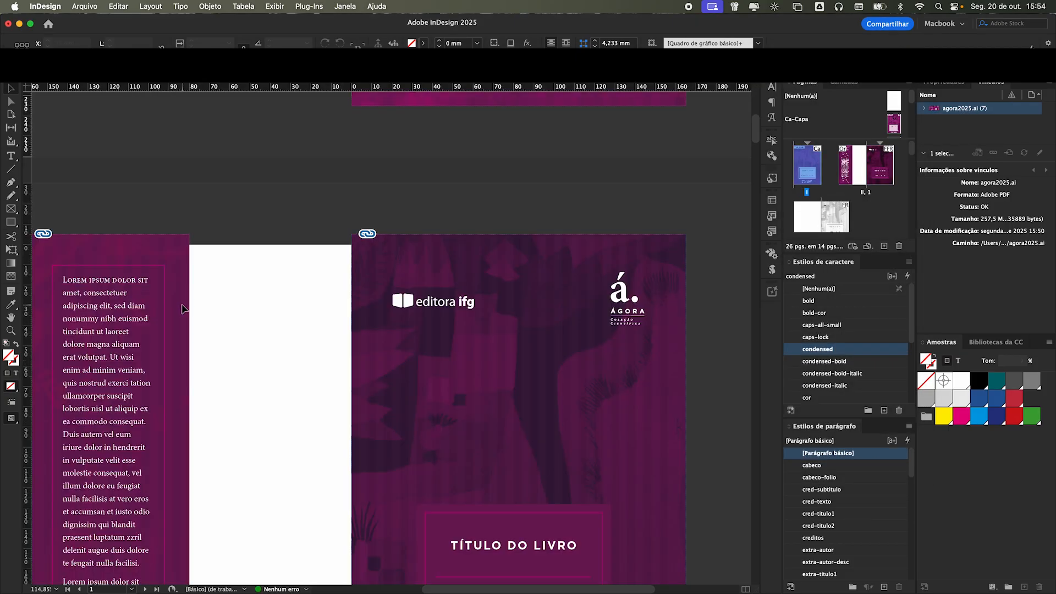
- Check the relinked artwork on the flap and title pages, continuing to the credits and table of contents spread
scroll(183, 307, "down", 5)
scroll(591, 300, "up", 3)
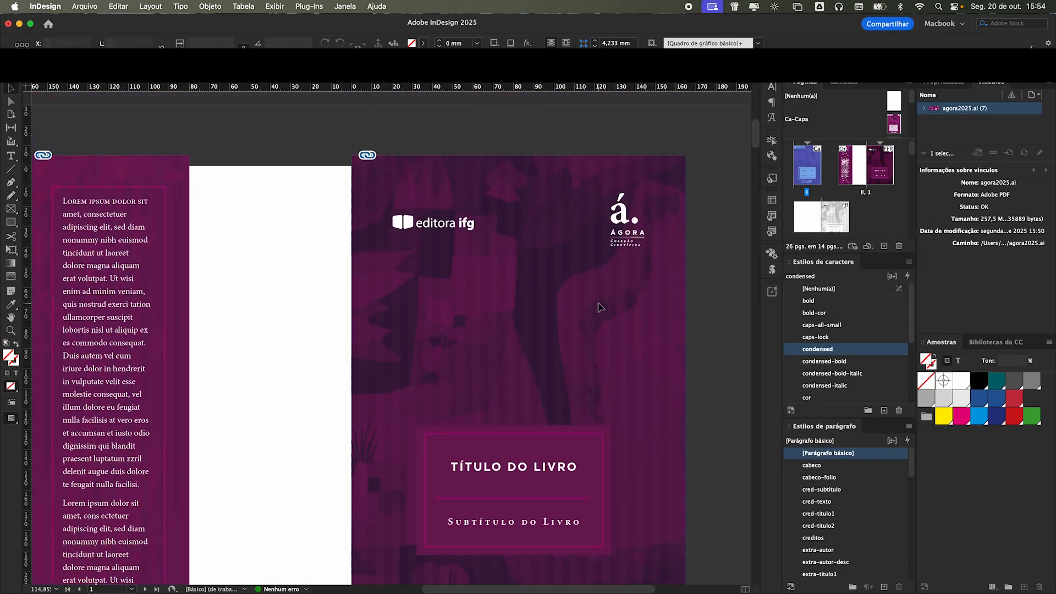
scroll(599, 307, "down", 20)
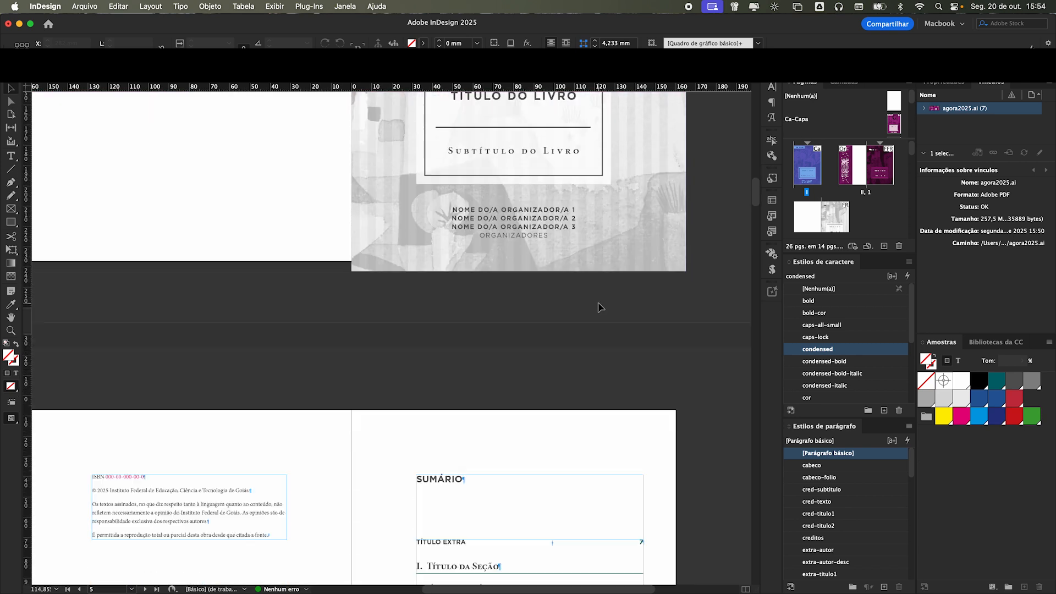
scroll(600, 307, "down", 3)
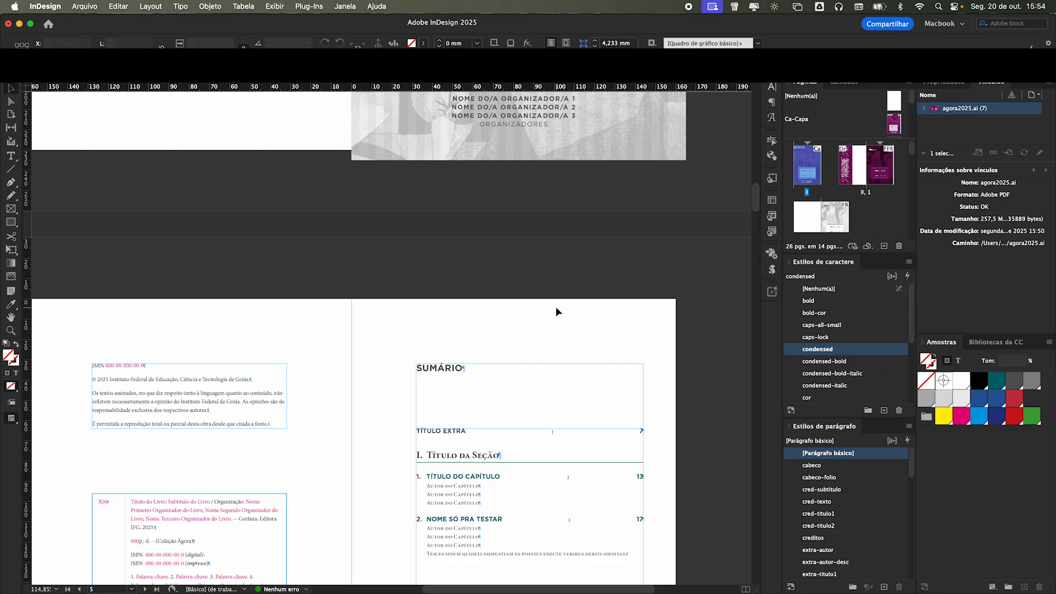
scroll(459, 300, "up", 12)
scroll(457, 304, "down", 10)
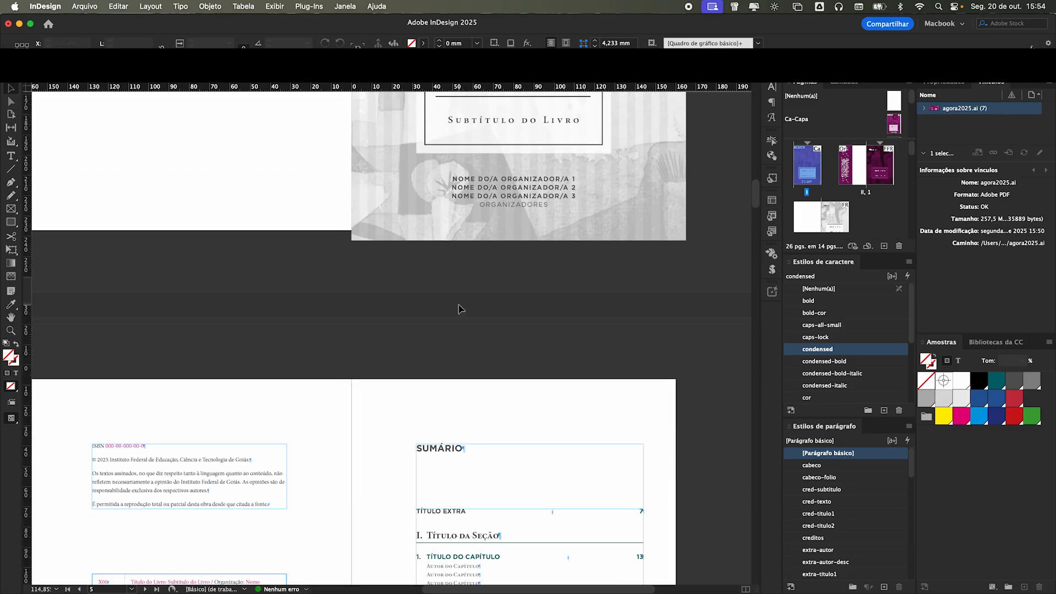
scroll(461, 308, "down", 10)
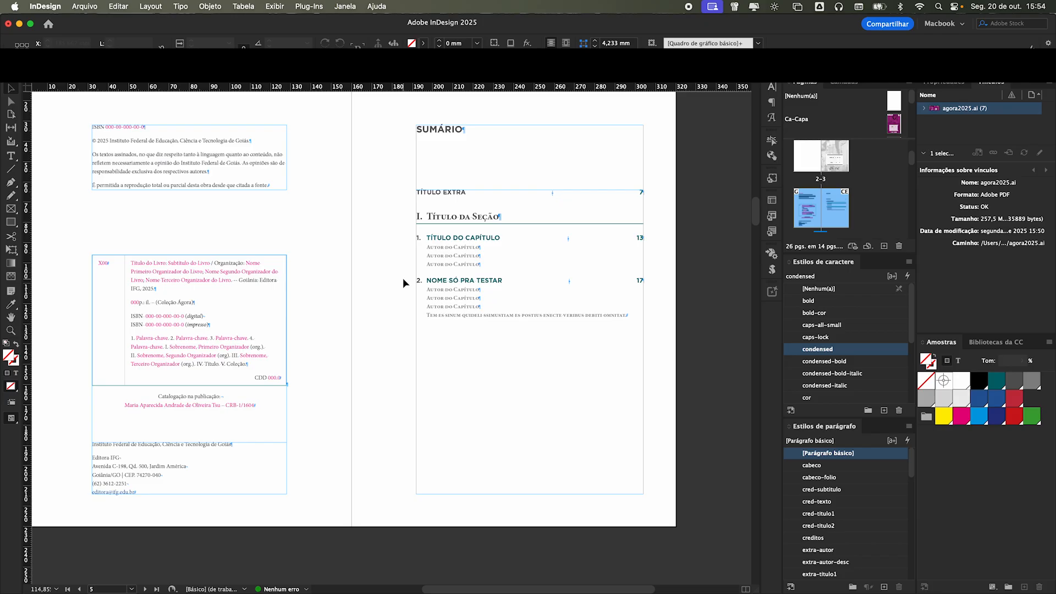
- Switch to Illustrator and copy the hex colour code of the title box's fill on the falsa-folha-de-rosto artboard
key("super+Tab")
key("super+Tab")
key("super+Tab")
key("super+Tab")
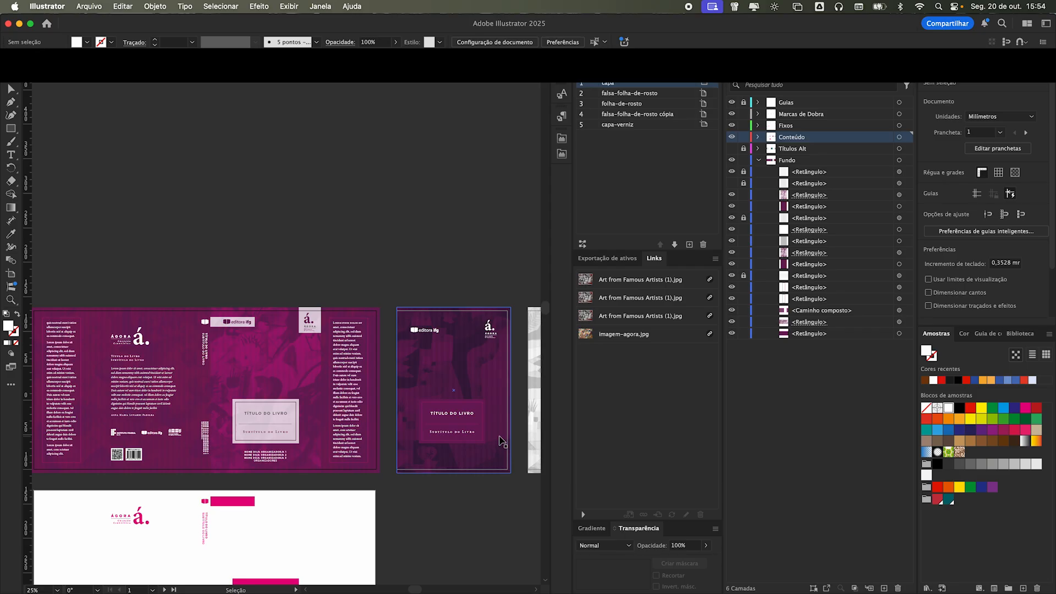
scroll(501, 440, "up", 5)
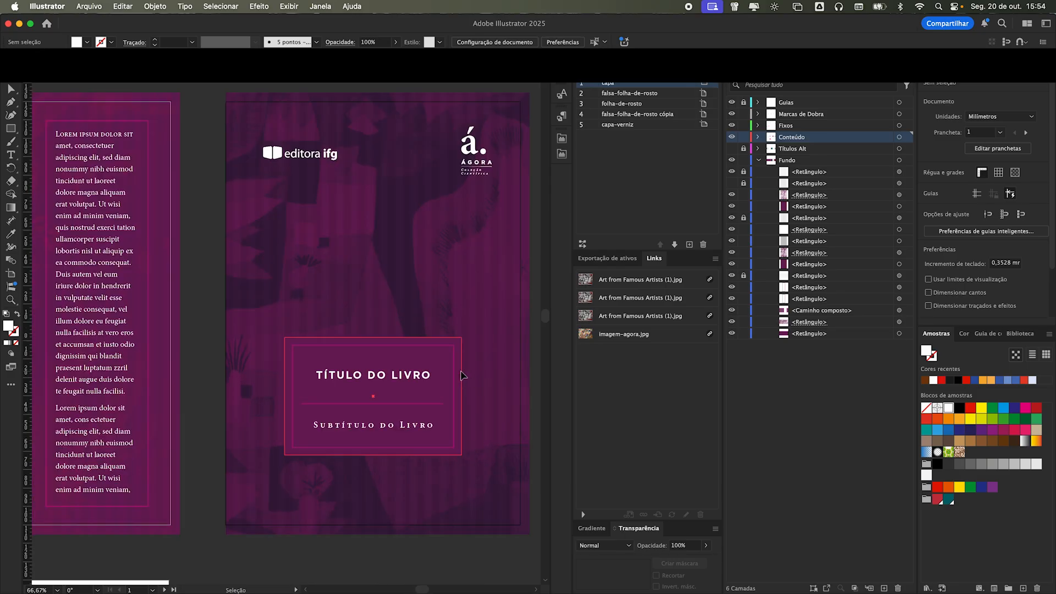
left_click(461, 375)
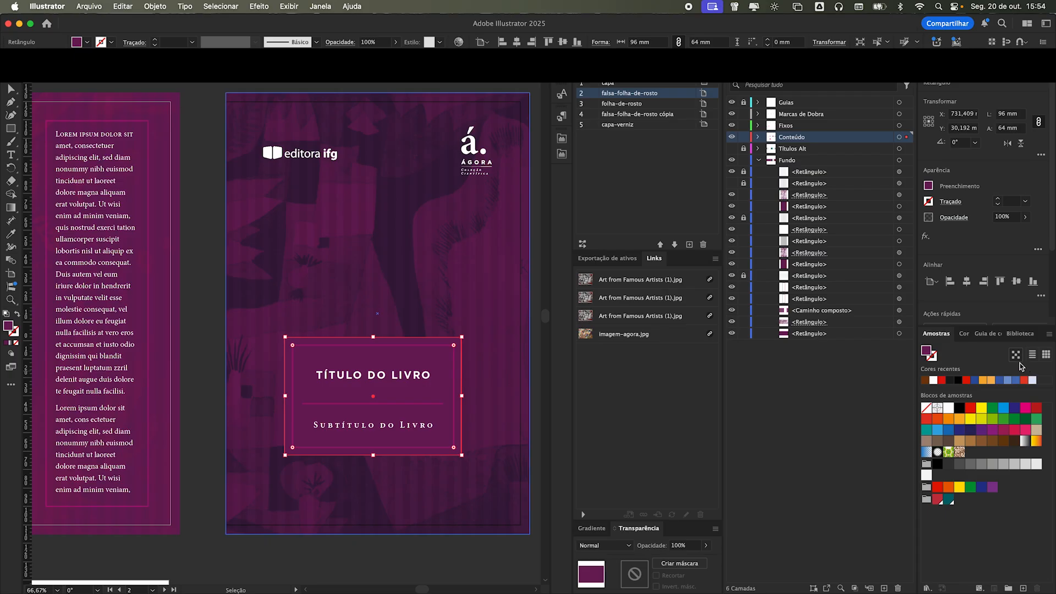
left_click(964, 333)
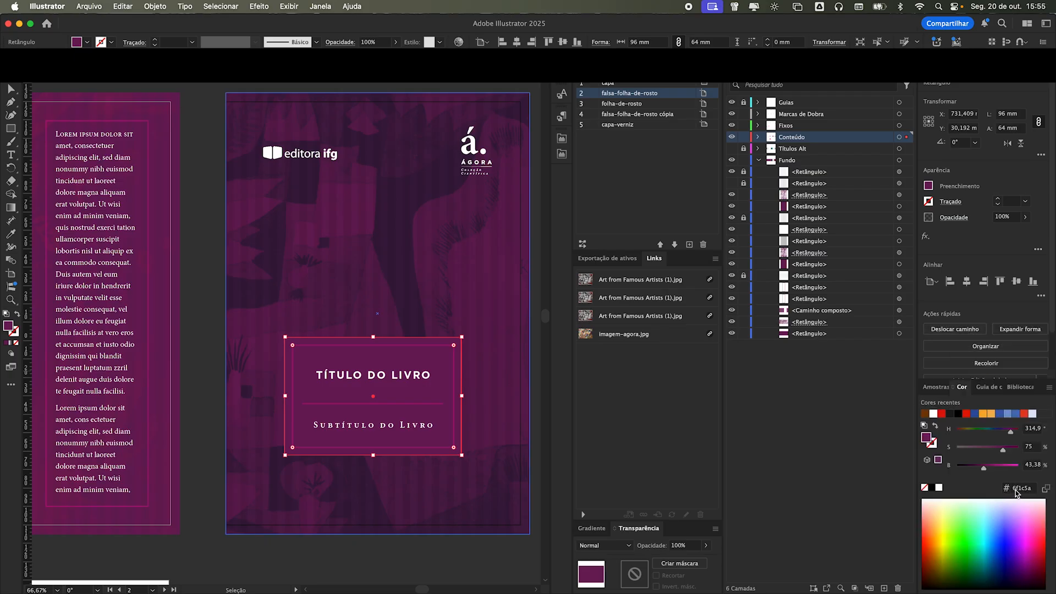
left_click(1045, 488)
- Return to InDesign and create a new RGB colour swatch with the hex value 6f1c5a
key("super+Tab")
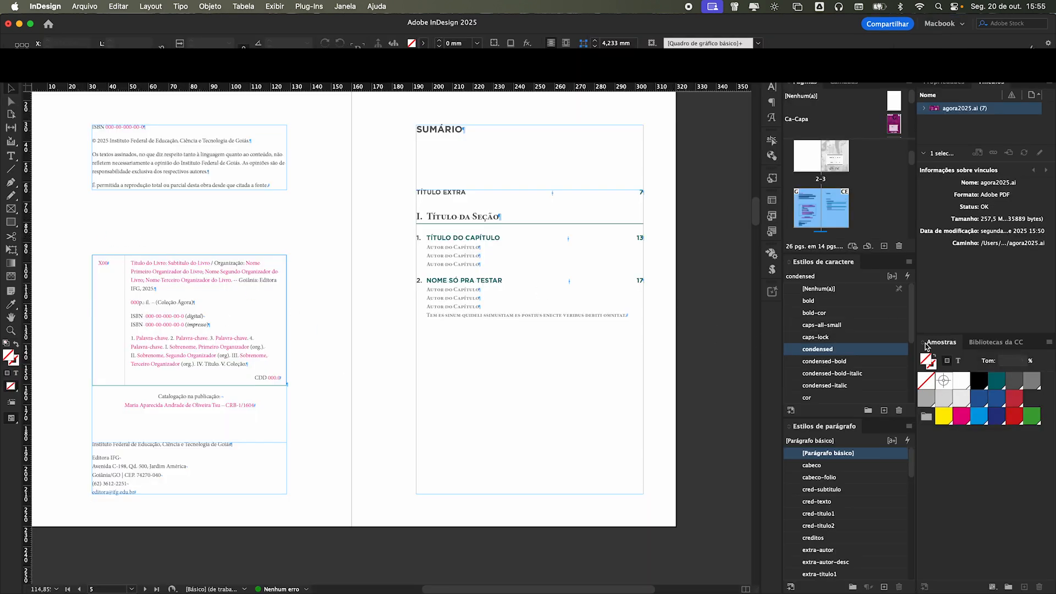
left_click(1049, 342)
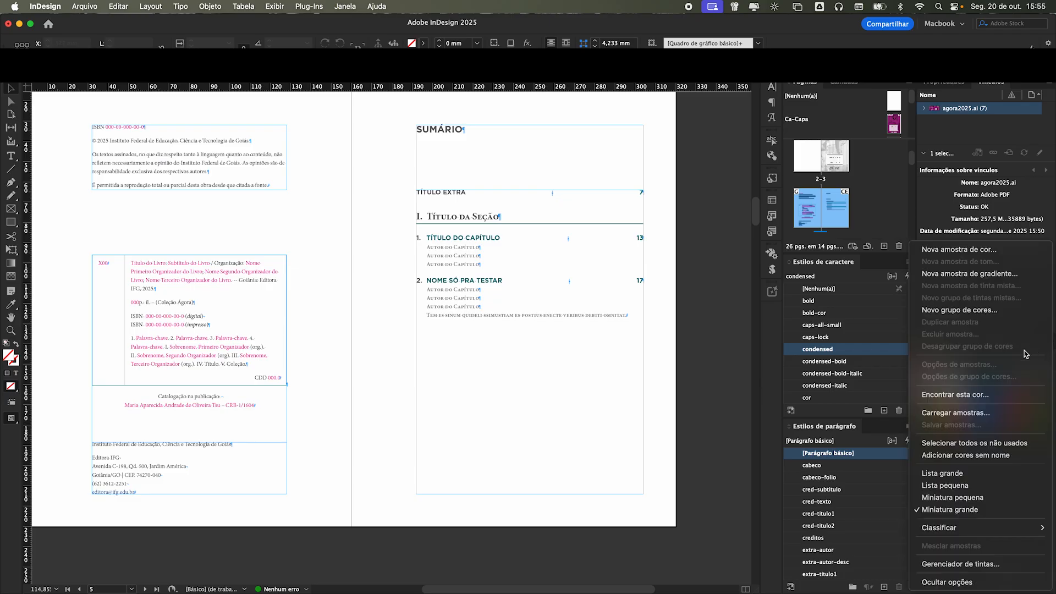
left_click(685, 359)
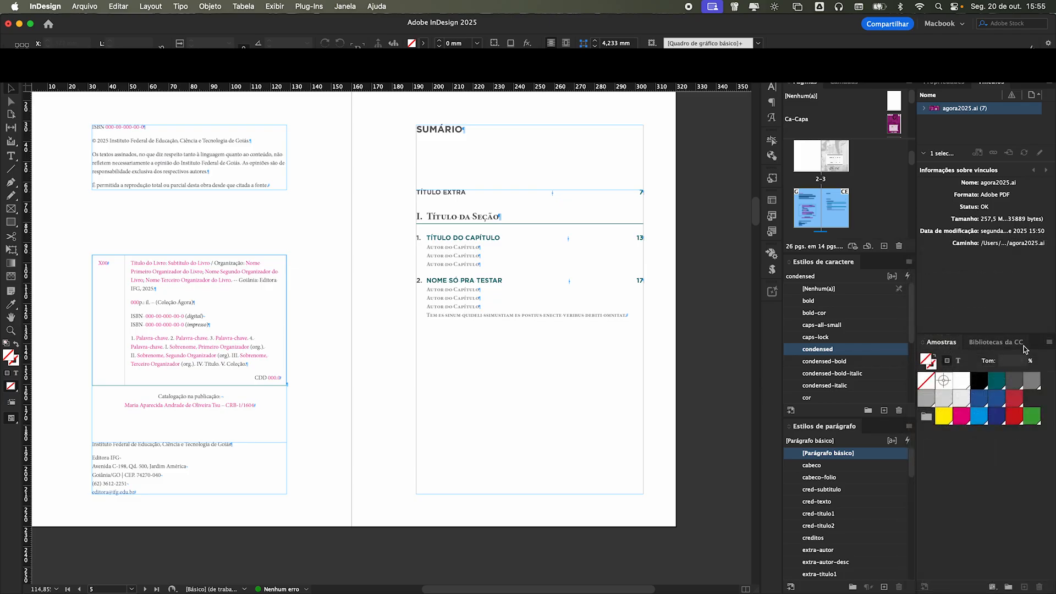
left_click(1049, 342)
left_click(959, 249)
left_click(532, 260)
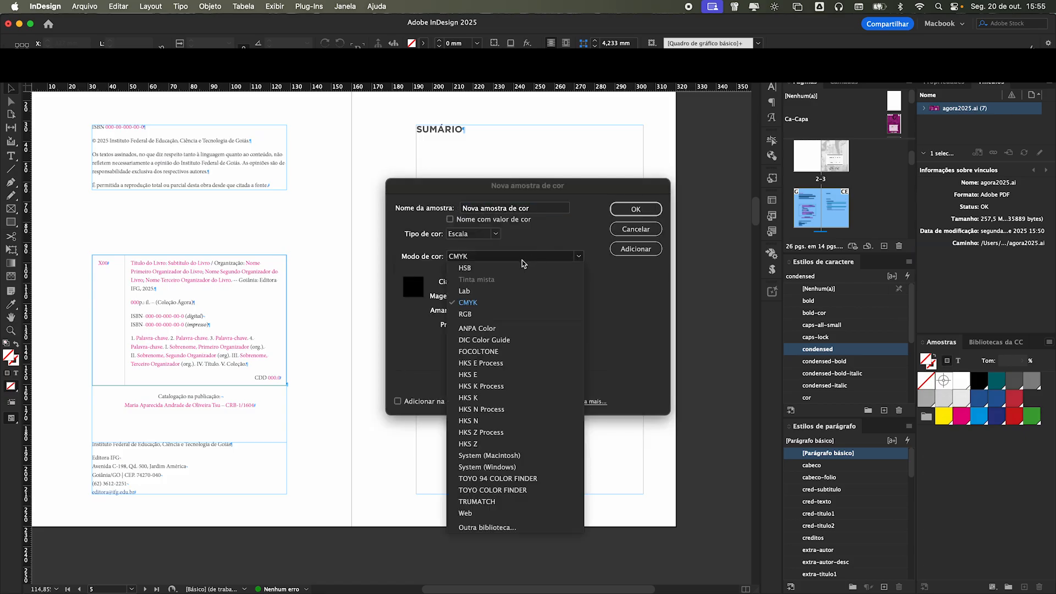
left_click(504, 314)
left_click(478, 380)
double_click(478, 379)
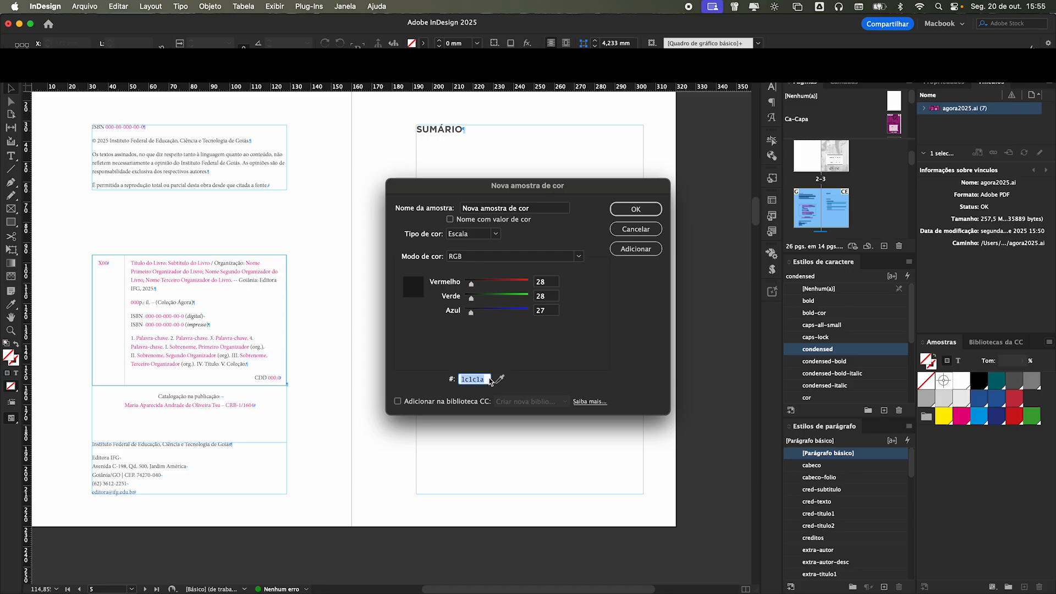
type("6f1c5a")
key("Tab")
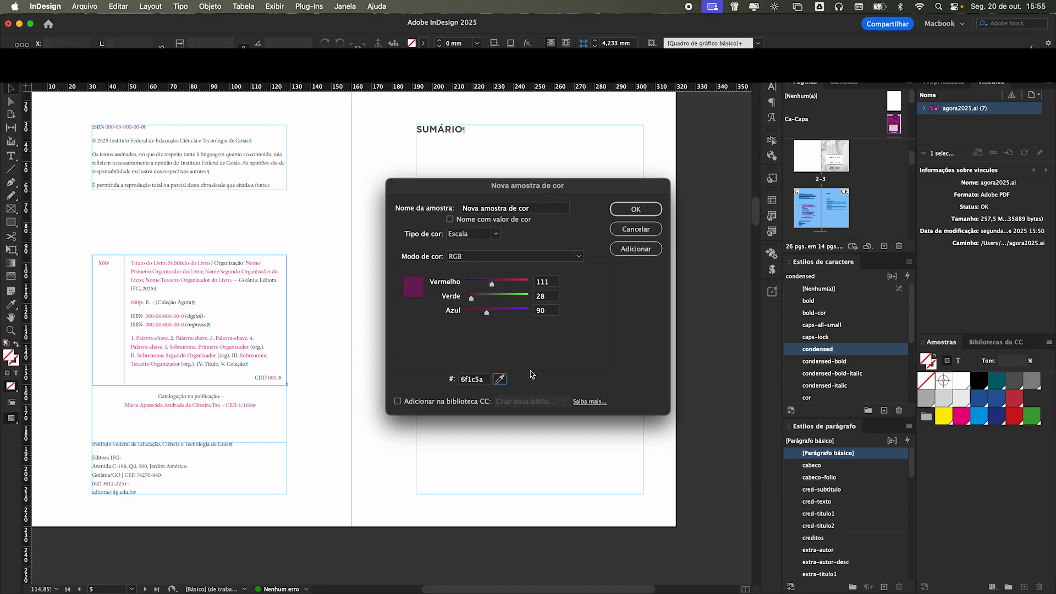
left_click(645, 208)
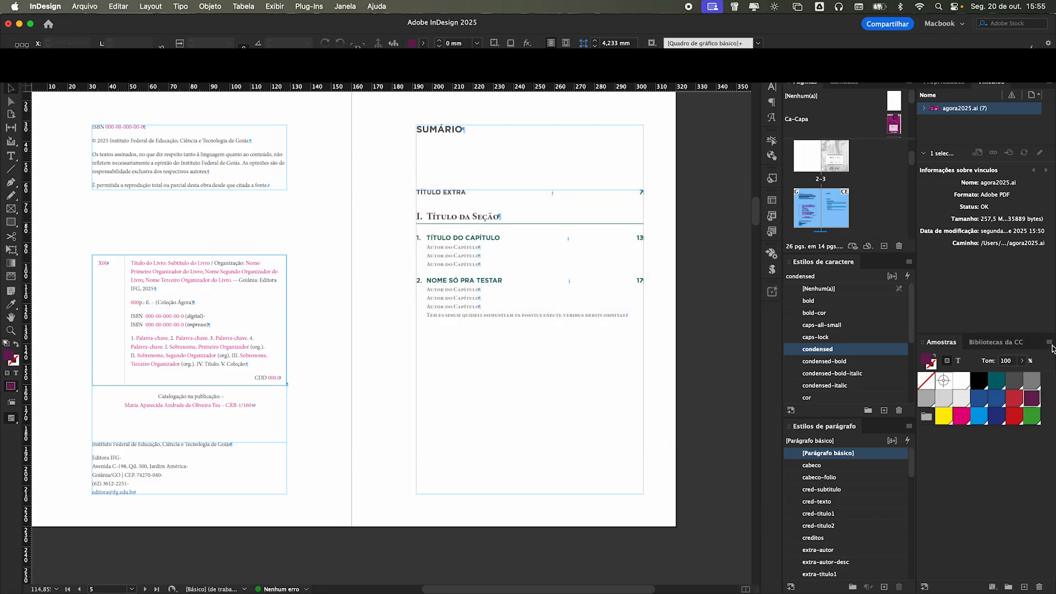
- Display the swatches as a large list and, with the table of contents enlarged in view, select the Cor swatch
left_click(1049, 342)
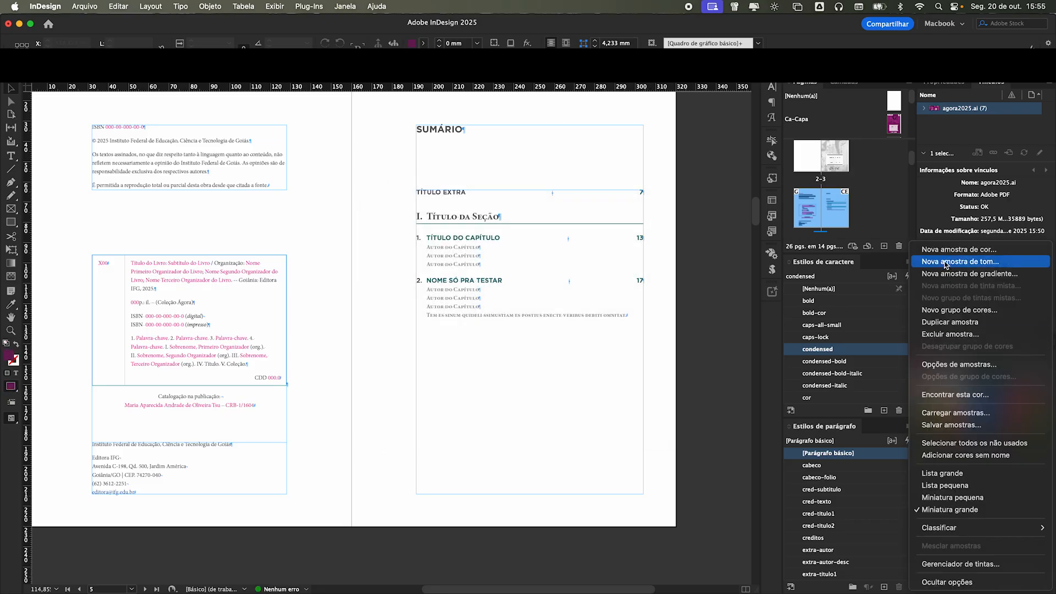
left_click(962, 474)
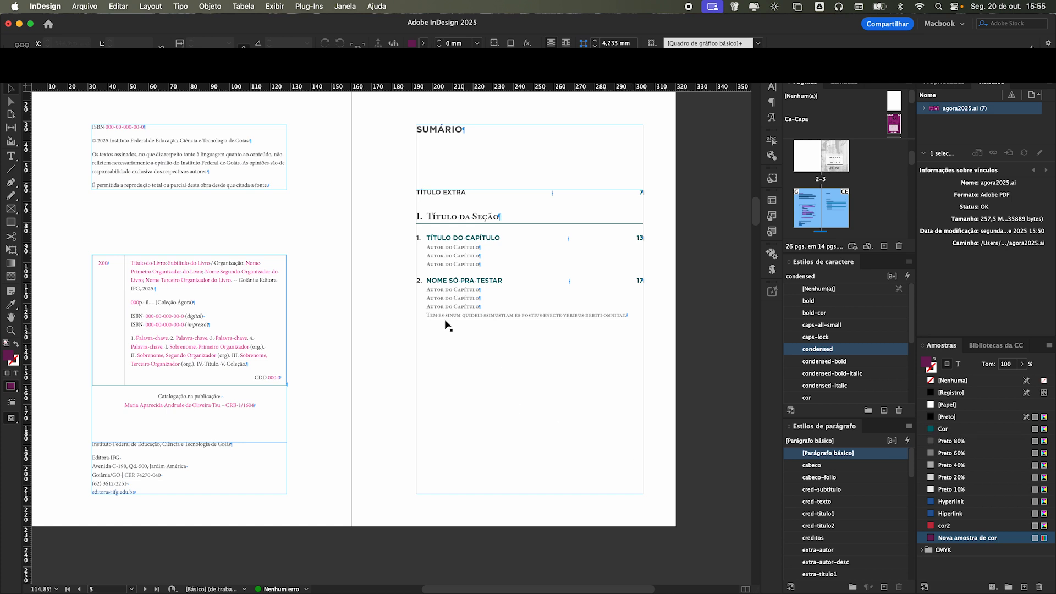
scroll(486, 332, "down", 10)
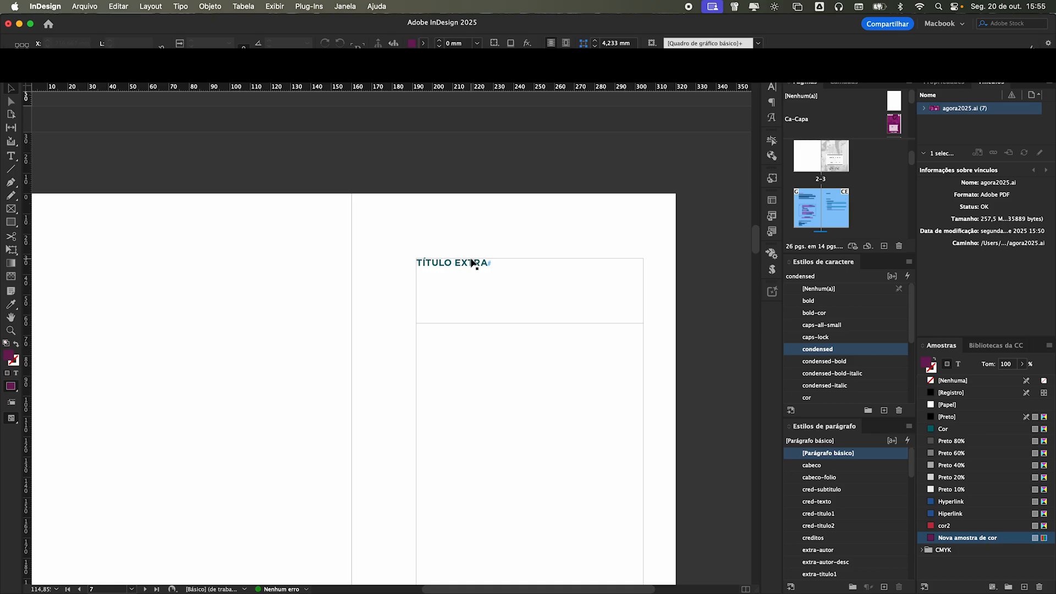
scroll(470, 270, "up", 2, "alt")
scroll(468, 268, "up", 2, "alt")
scroll(516, 324, "up", 8)
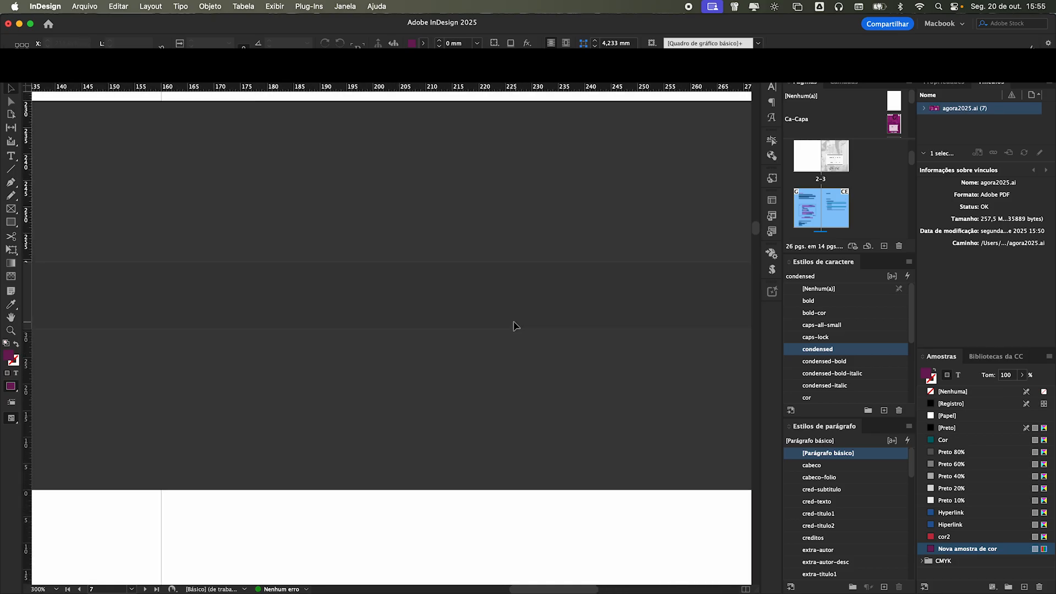
scroll(516, 325, "down", 4, "alt")
scroll(512, 323, "up", 5)
scroll(511, 327, "up", 3)
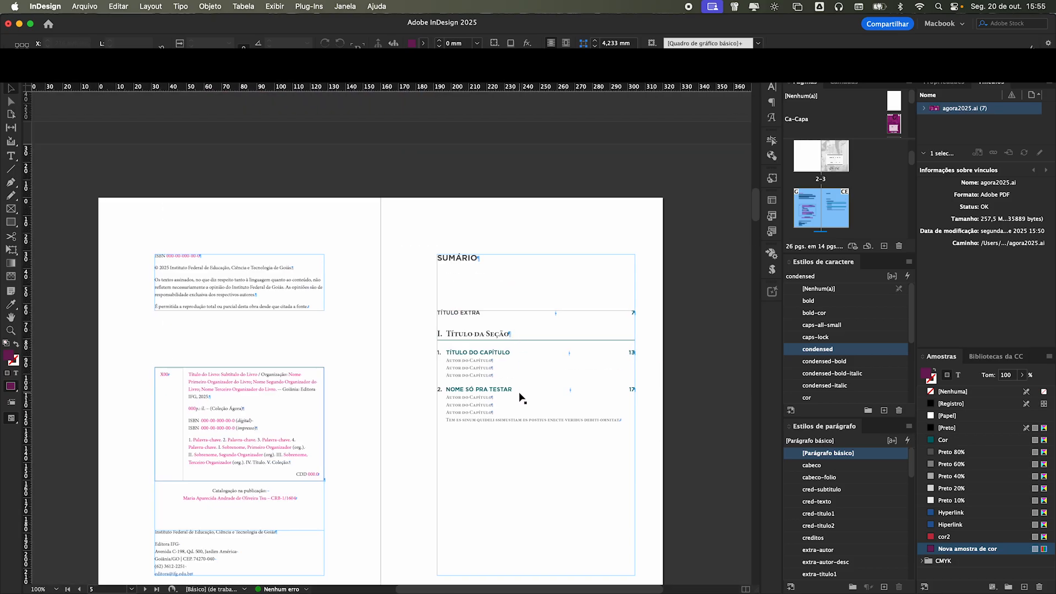
scroll(518, 396, "up", 2, "alt")
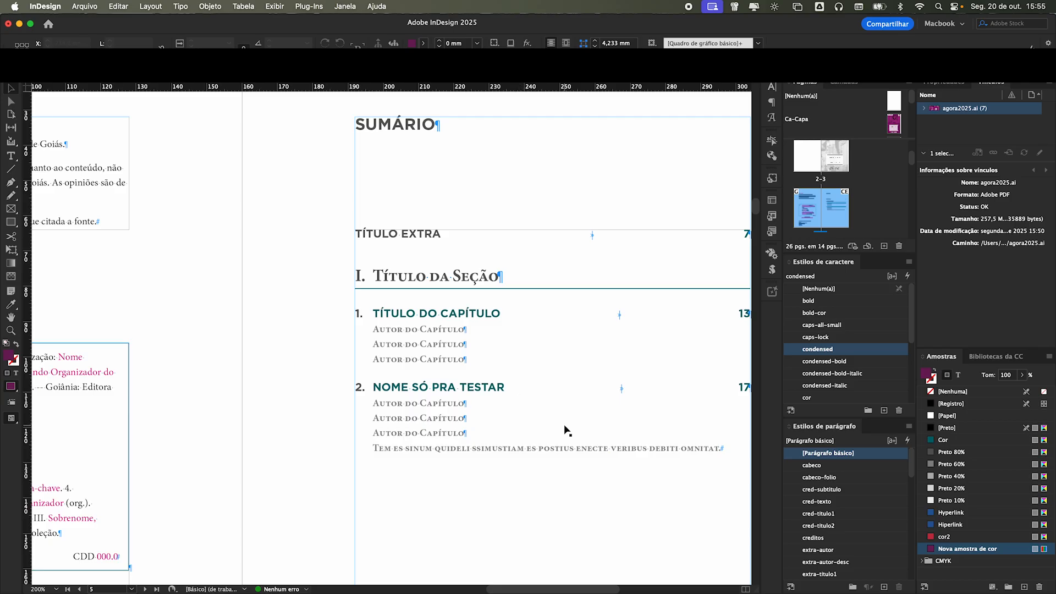
left_click(941, 441)
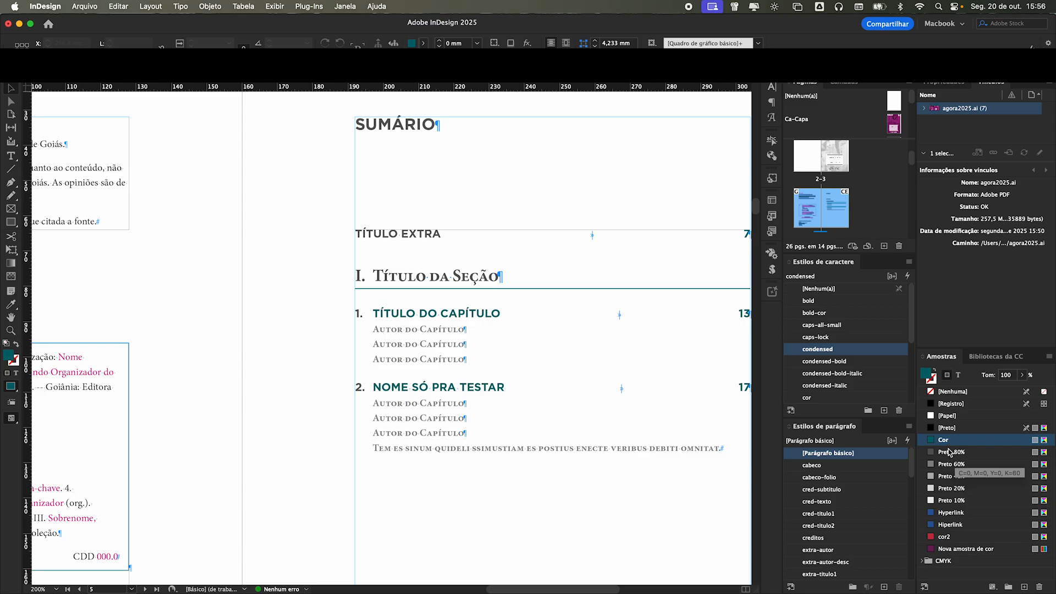
- Delete the Cor swatch and replace it throughout the document with the Nova amostra de cor swatch
left_click(1039, 589)
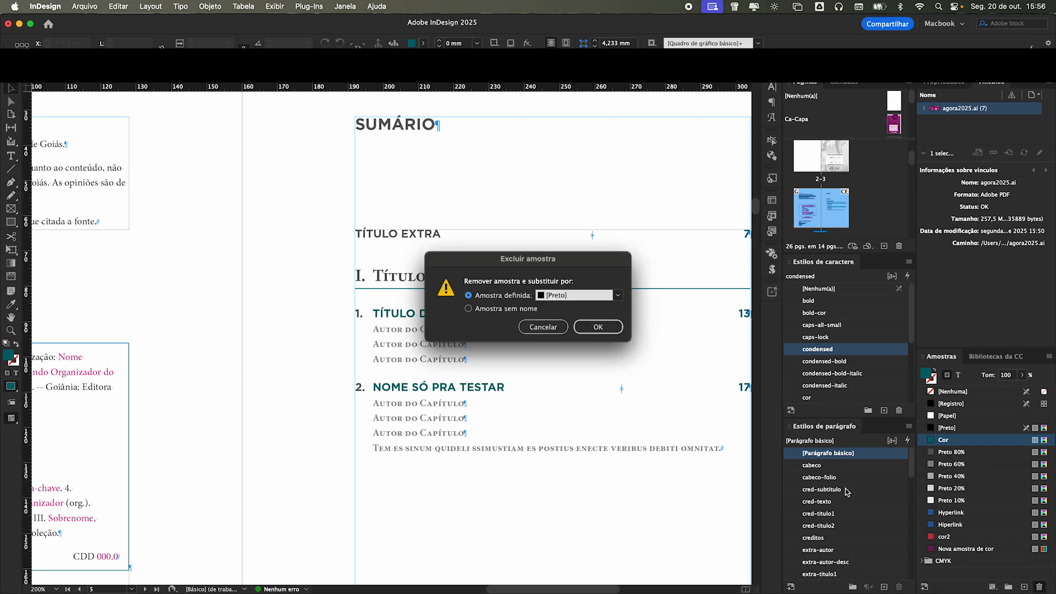
left_click(586, 297)
left_click(633, 446)
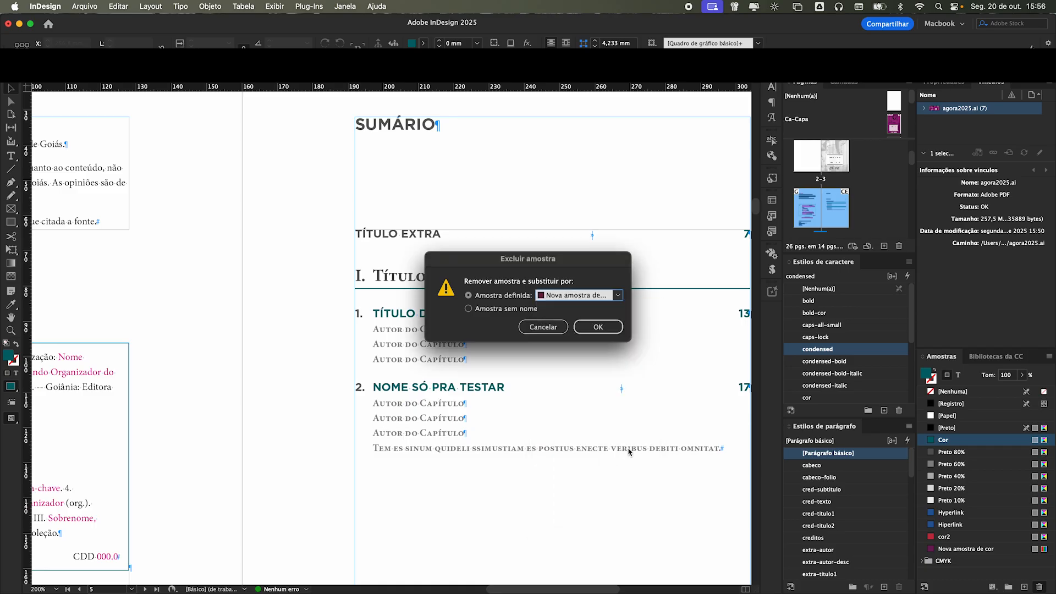
left_click(603, 328)
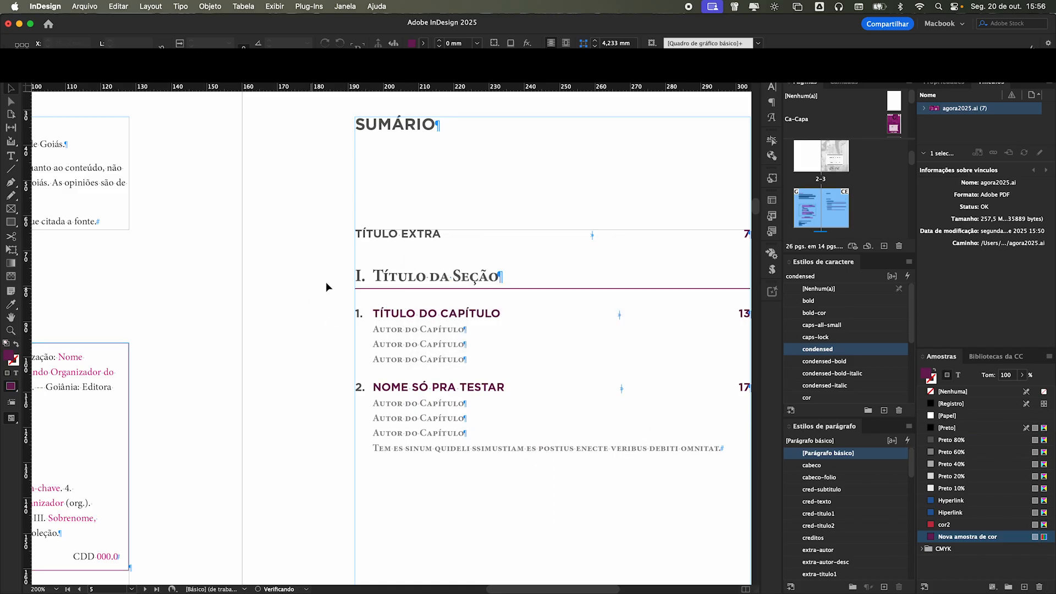
- Check the replaced accent colour on the Título Extra page and across the credits and table of contents spread
scroll(572, 380, "down", 10)
scroll(572, 381, "down", 10)
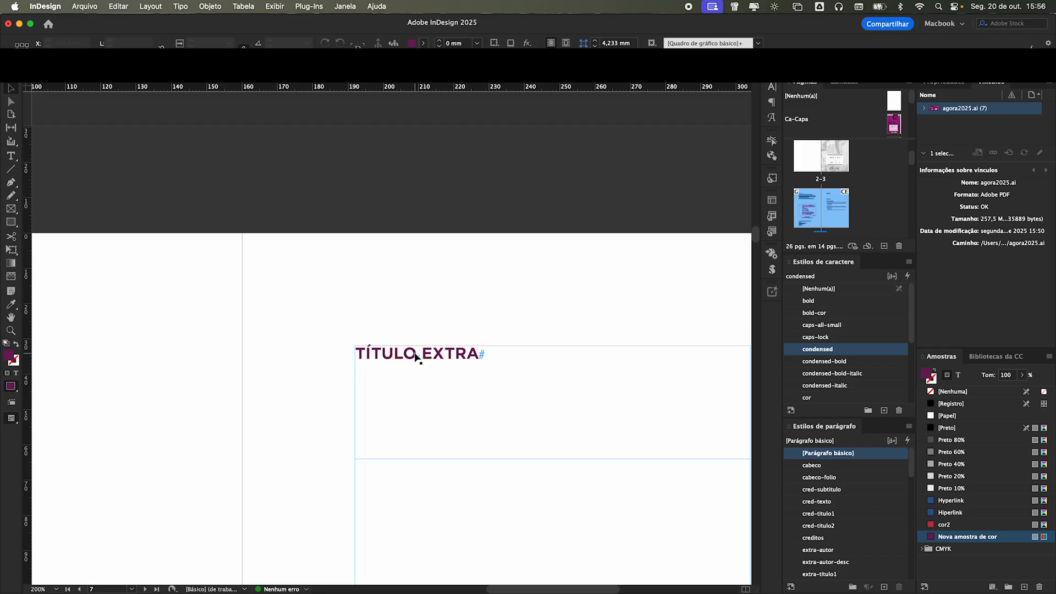
key("super+minus")
scroll(349, 332, "up", 15)
scroll(349, 332, "down", 10)
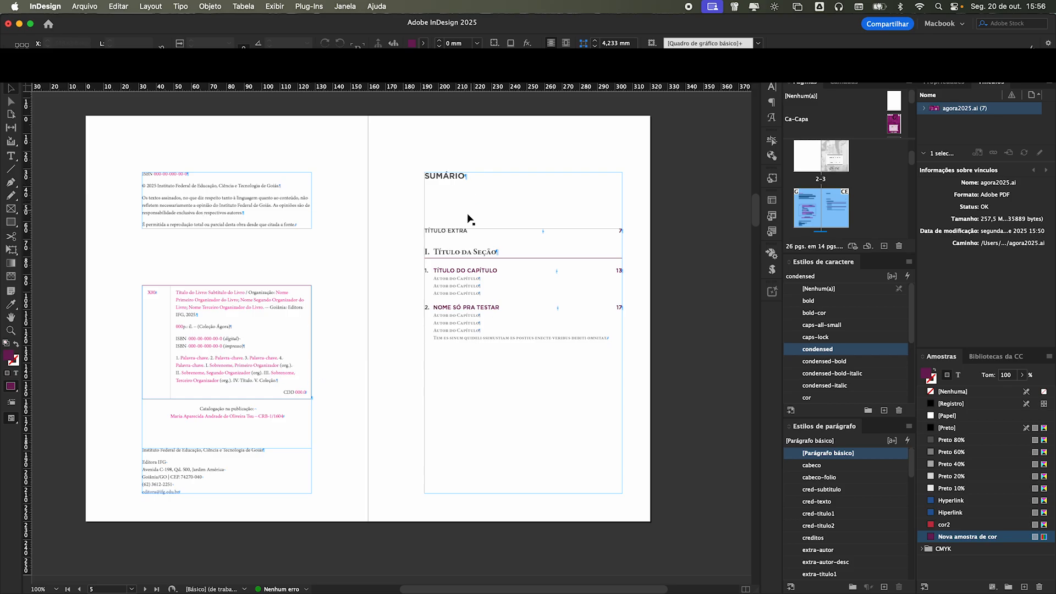
left_click(510, 248)
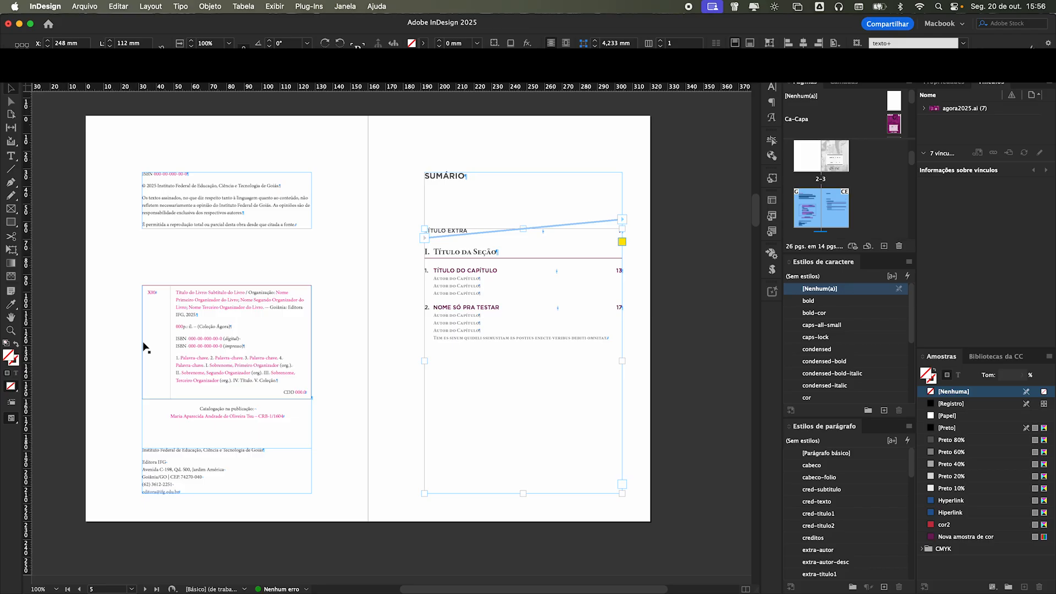
- Inspect the title frame on the Título Extra page and the running headers and text frame on spread 8-9
scroll(749, 344, "down", 10)
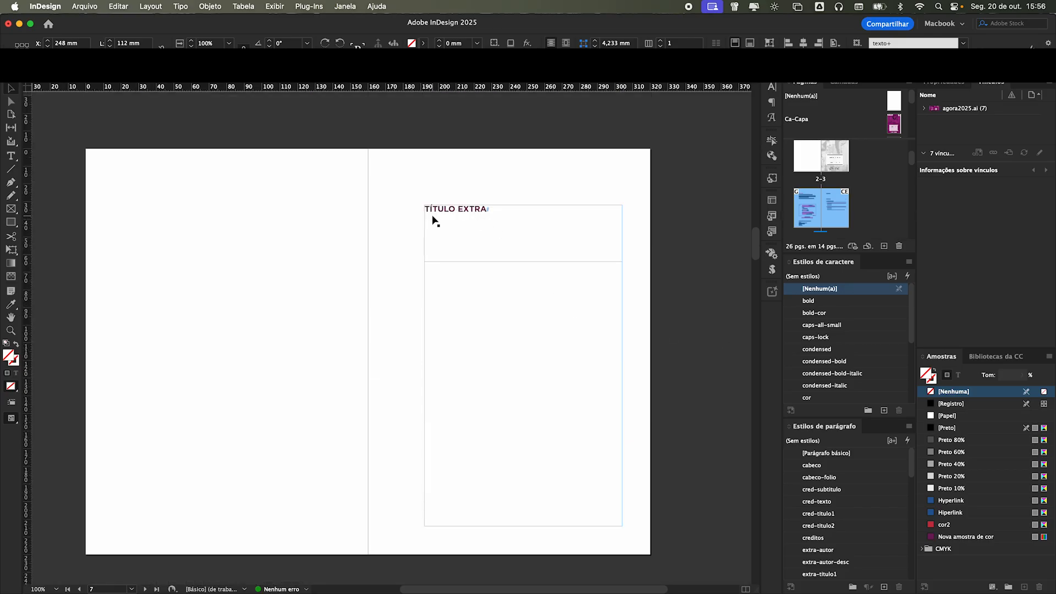
double_click(450, 213)
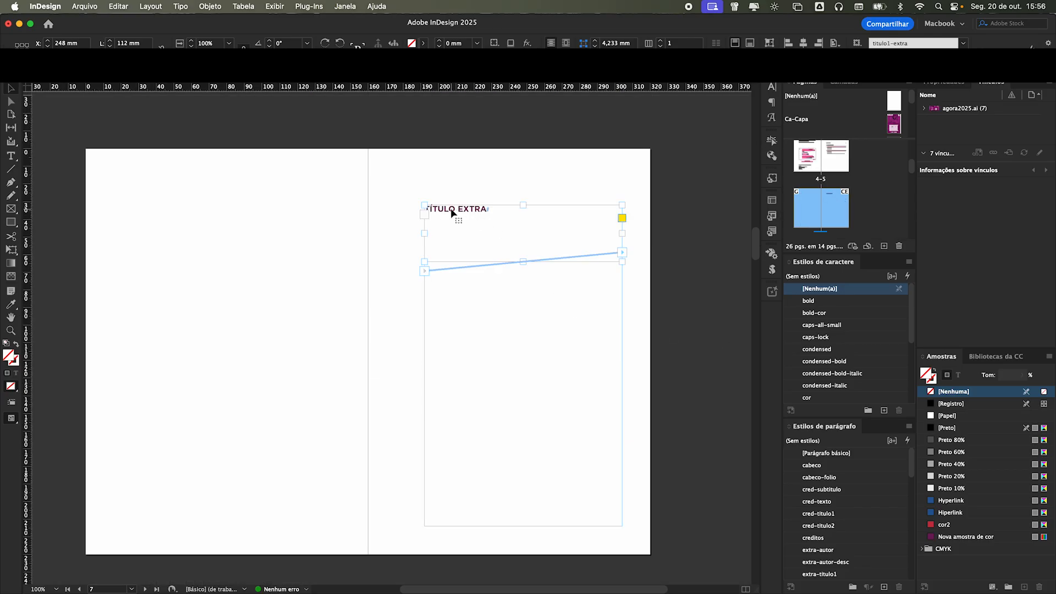
left_click(12, 89)
scroll(257, 226, "down", 2)
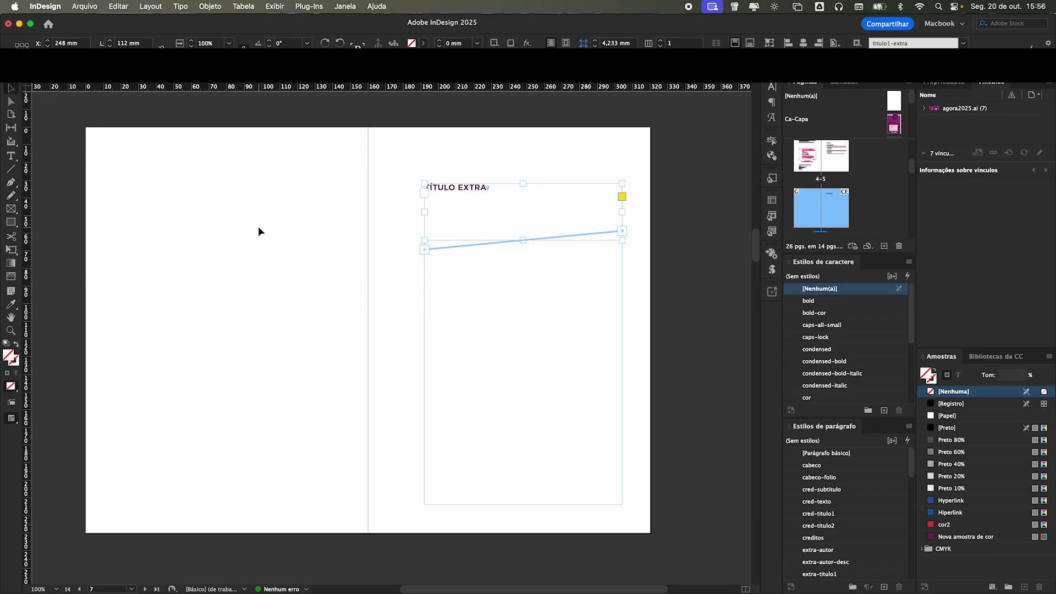
scroll(258, 231, "down", 15)
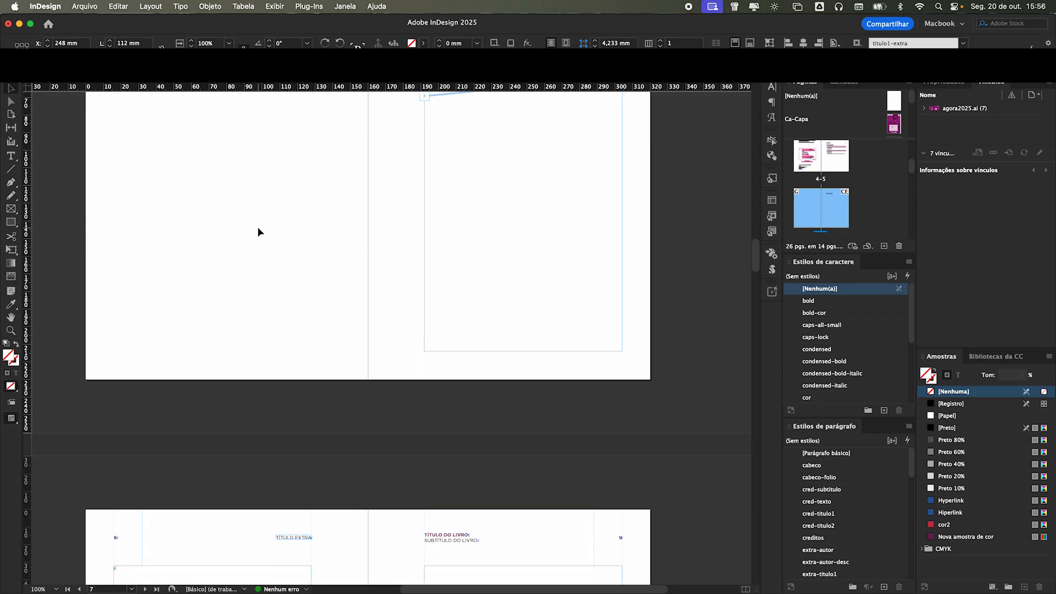
scroll(259, 230, "down", 10)
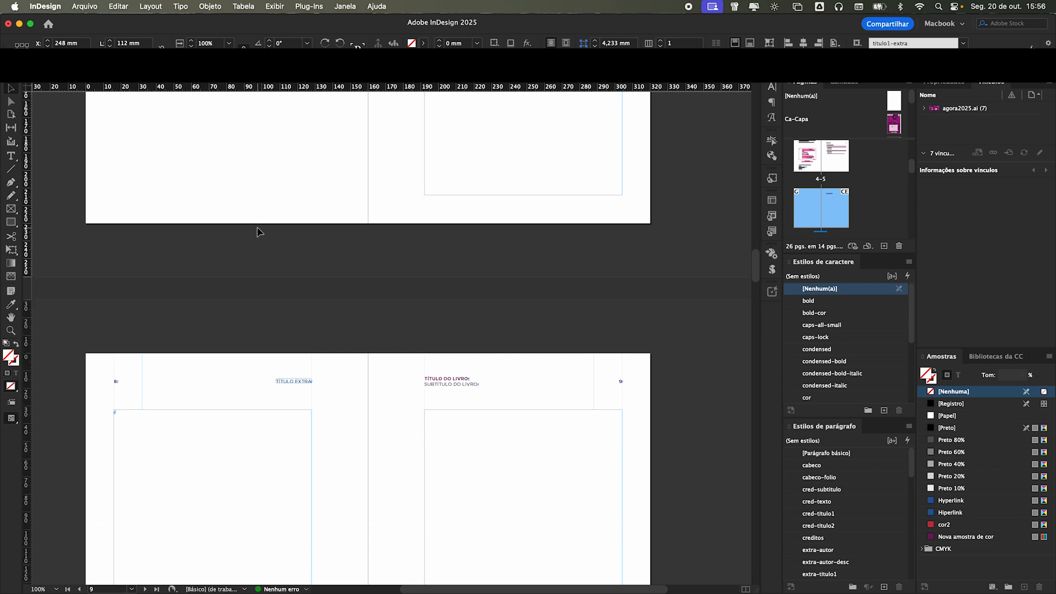
left_click(227, 383)
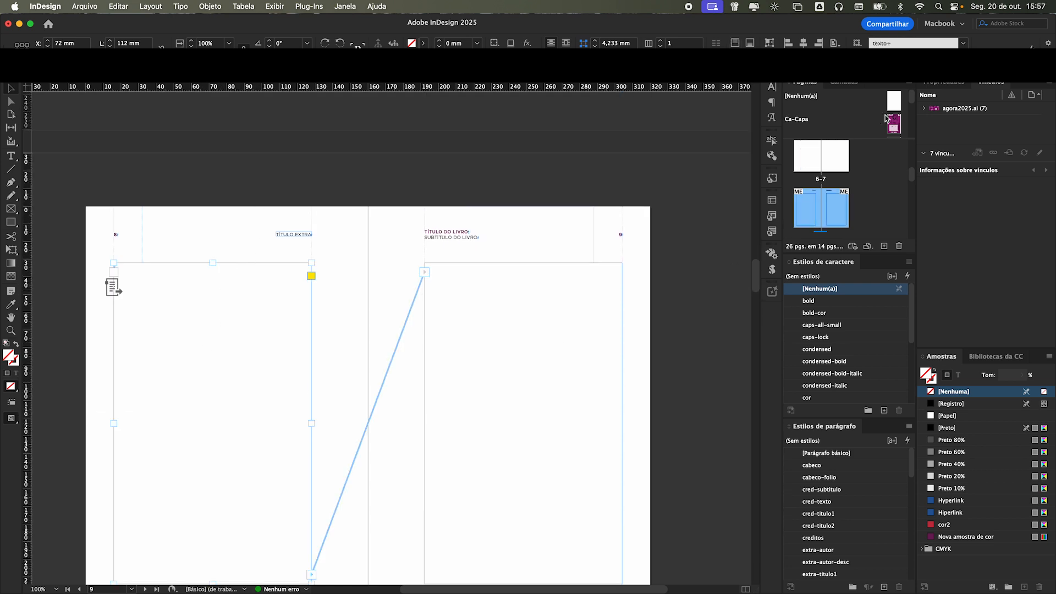
- Enlarge the list of parent pages and select the parents from CE-Capitular Extra through M-Mestre
left_click_drag(862, 139, 862, 211)
scroll(910, 148, "down", 2)
mouse_move(911, 133)
left_mouse_down()
mouse_move(903, 192)
mouse_move(900, 124)
left_mouse_up()
scroll(880, 116, "down", 4)
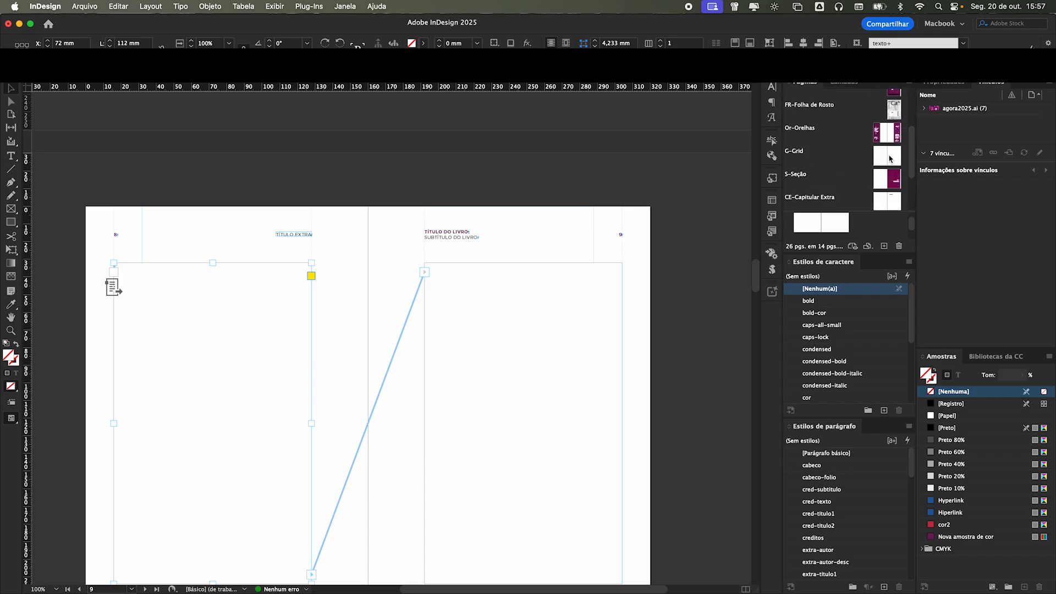
left_click_drag(910, 146, 911, 180)
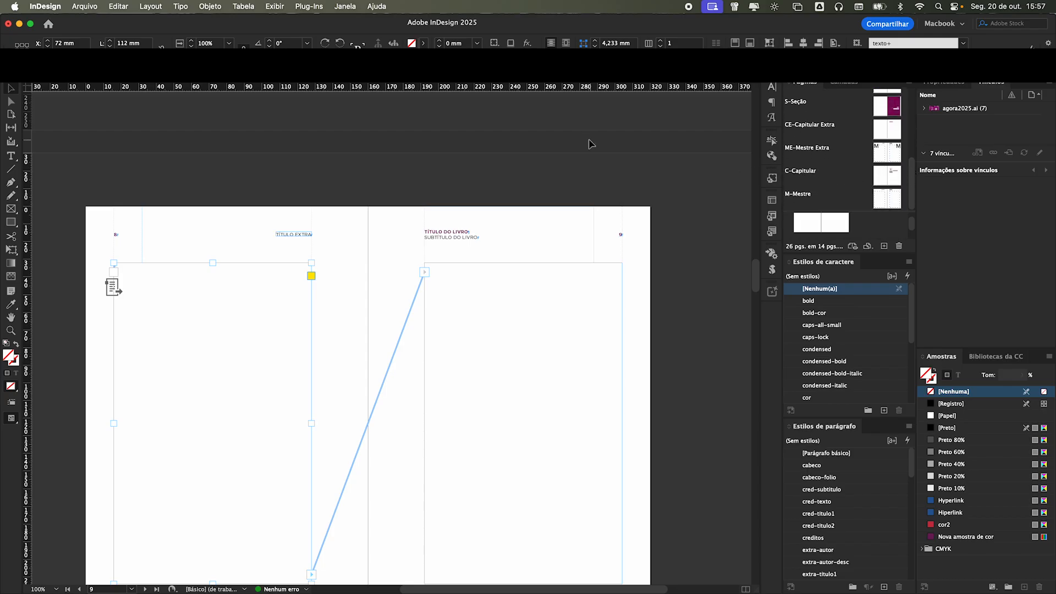
left_click(876, 128)
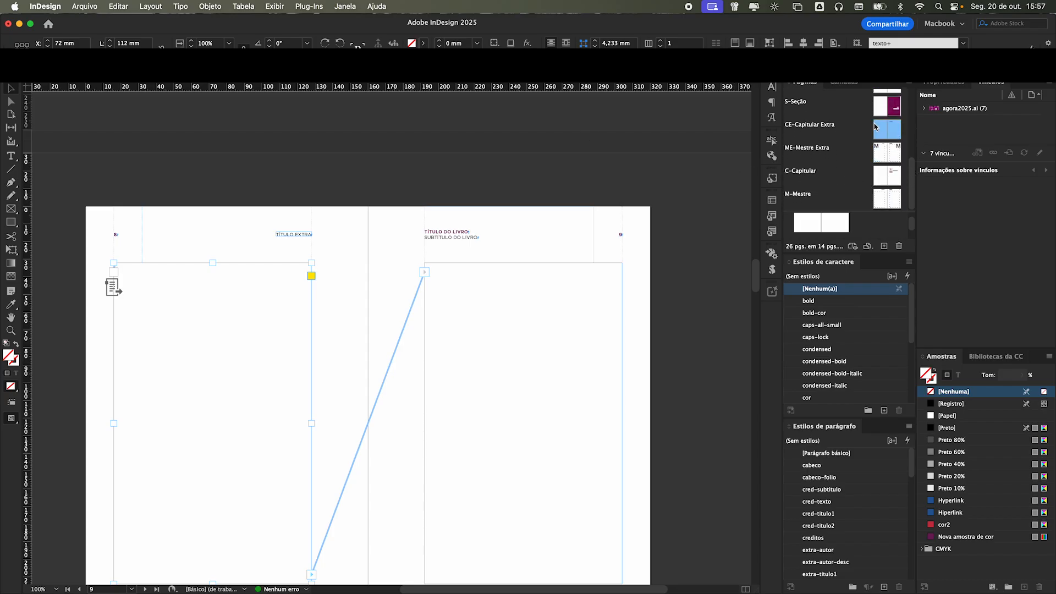
left_click(878, 199, "shift")
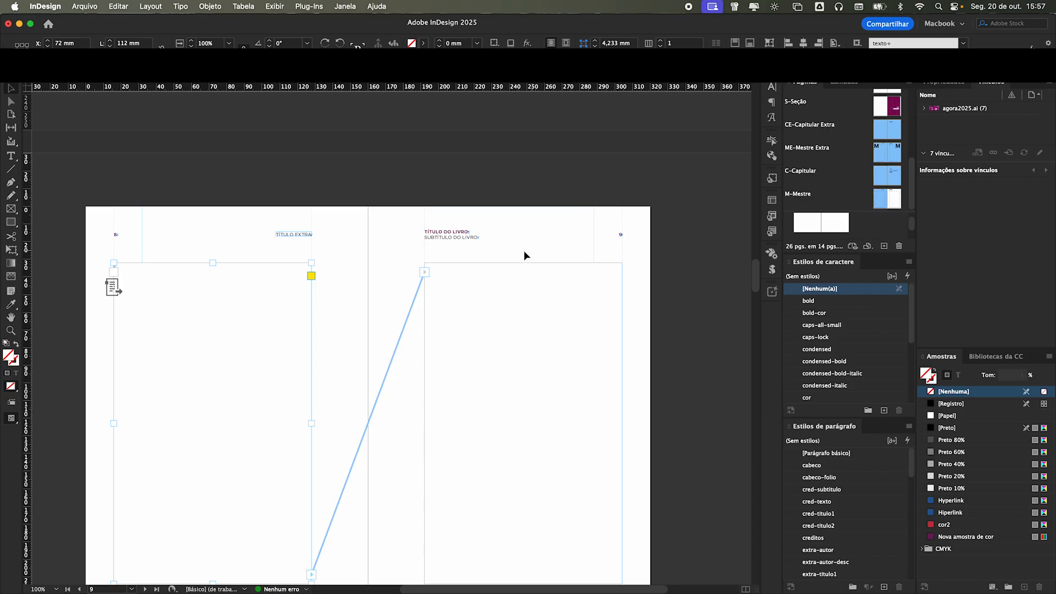
- Examine the title frame on page 7 and the linked text frames on both pages of spread 8-9
scroll(532, 250, "up", 5)
scroll(531, 253, "up", 3)
left_click(516, 215)
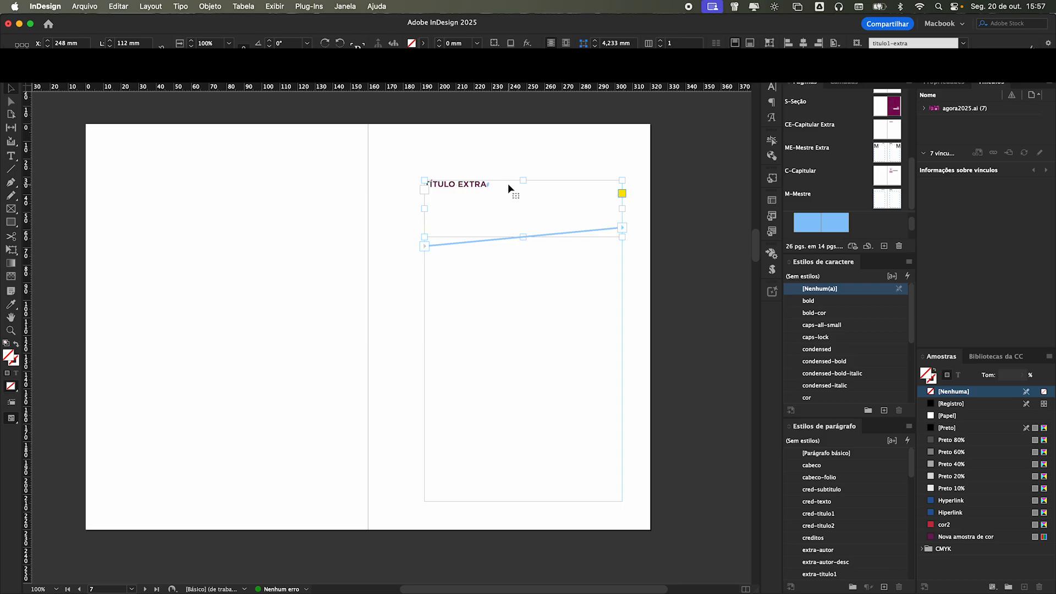
scroll(508, 185, "up", 1)
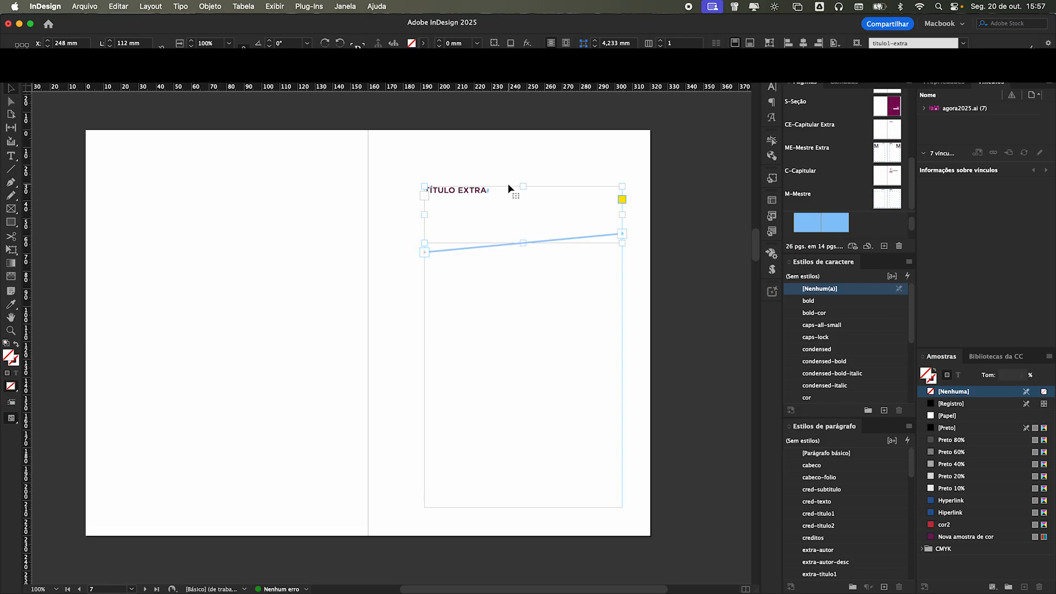
scroll(526, 212, "down", 8)
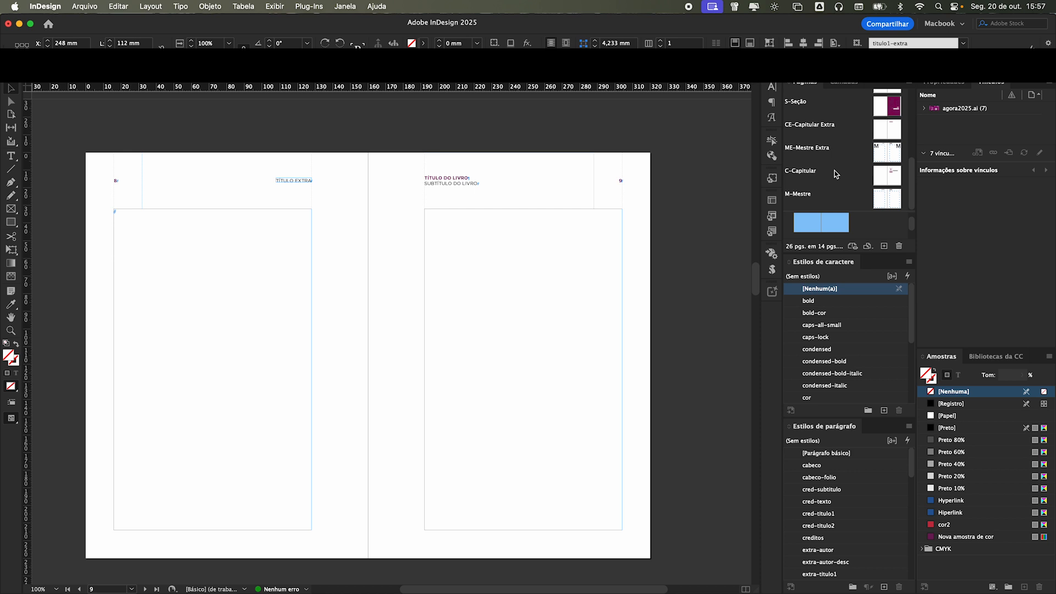
left_click(539, 309)
left_click(234, 309, "shift")
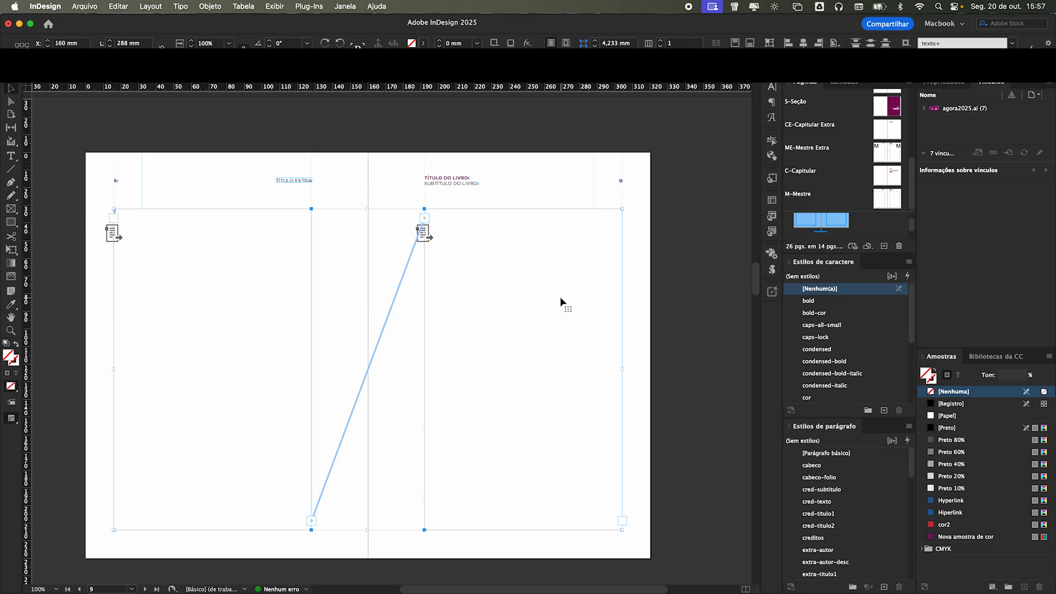
left_click(432, 191)
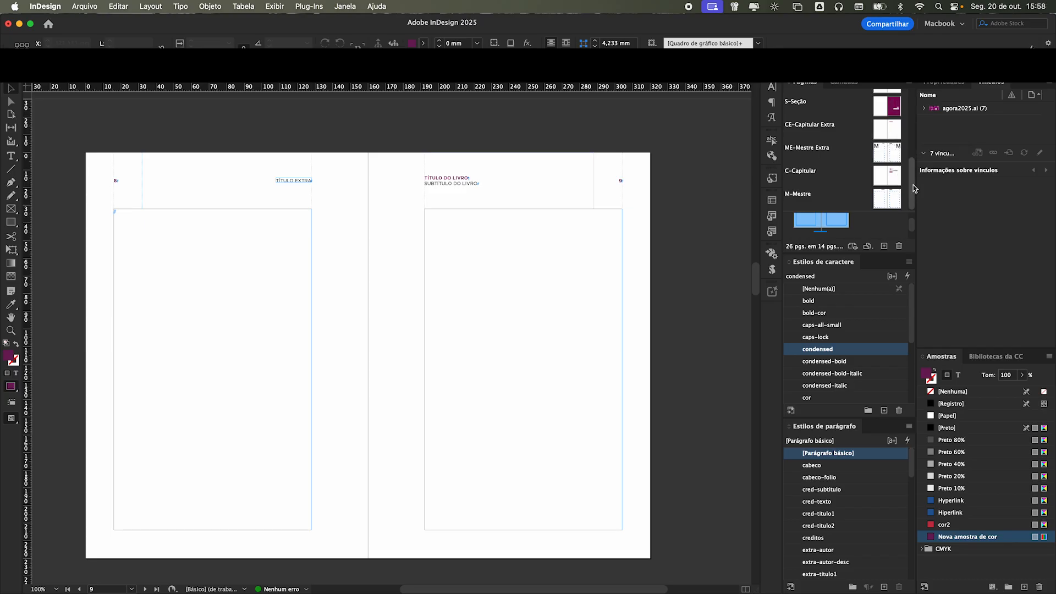
- Open the M-Mestre parent spread and replace the book title in its header with "LIVRO EDITORA IFG 2025"
left_click(894, 202)
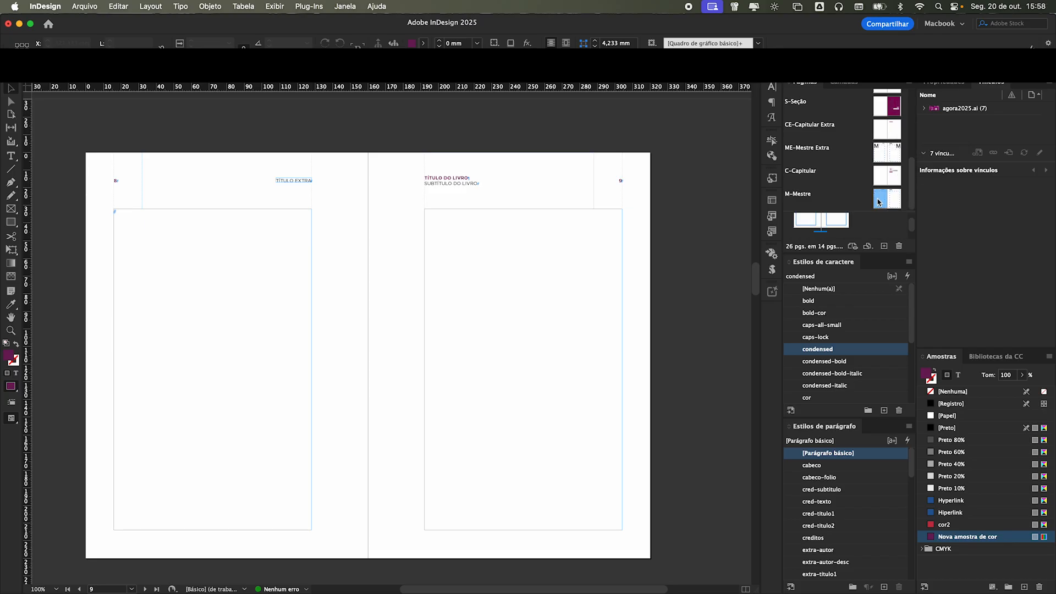
double_click(894, 198)
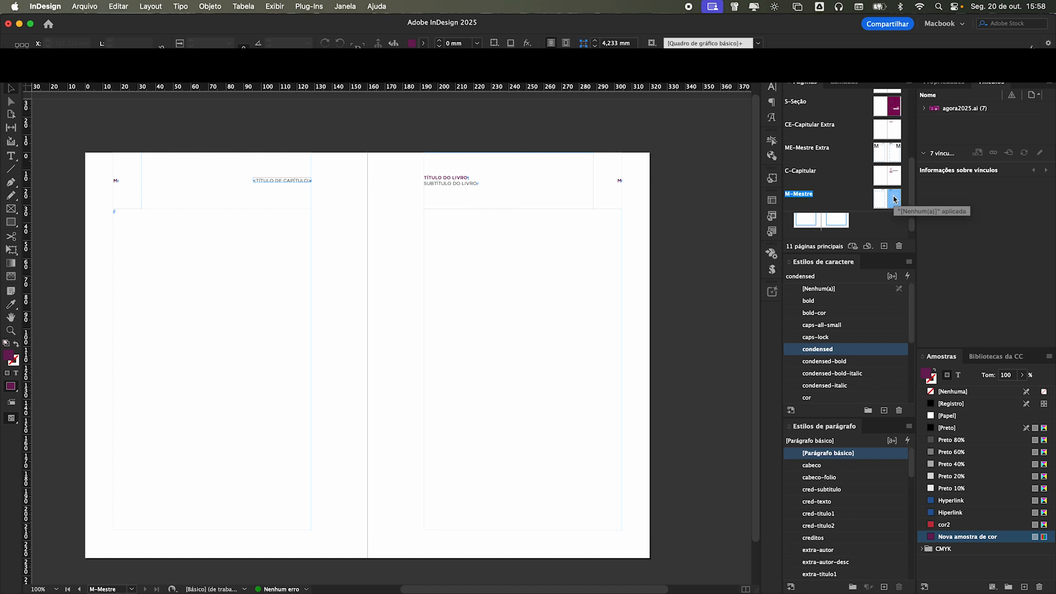
key("super+0")
double_click(323, 126)
left_click_drag(340, 124, 290, 126)
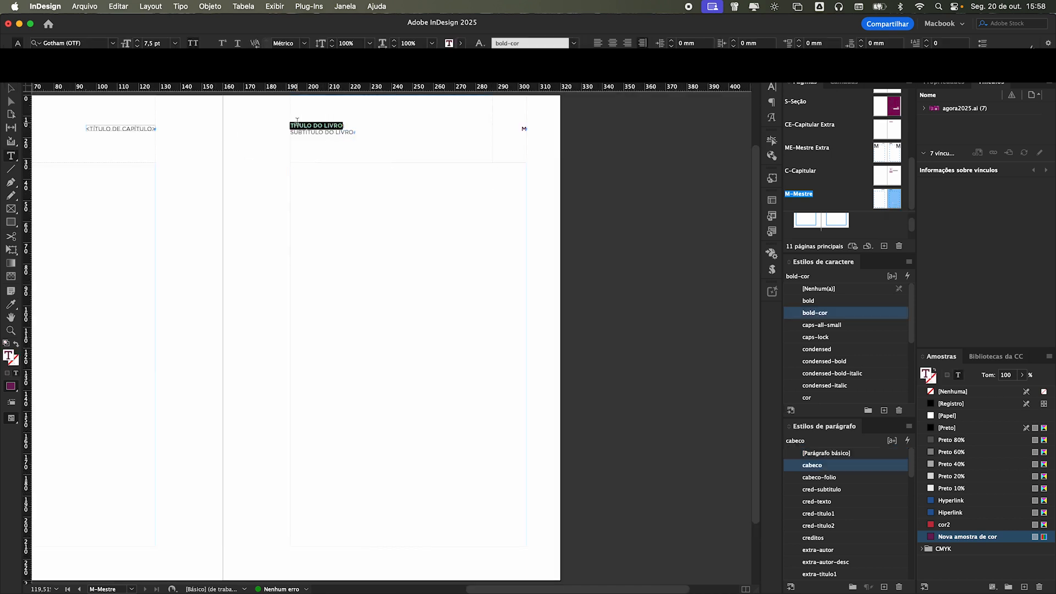
type("LIVRO EDITORA IFG 2025")
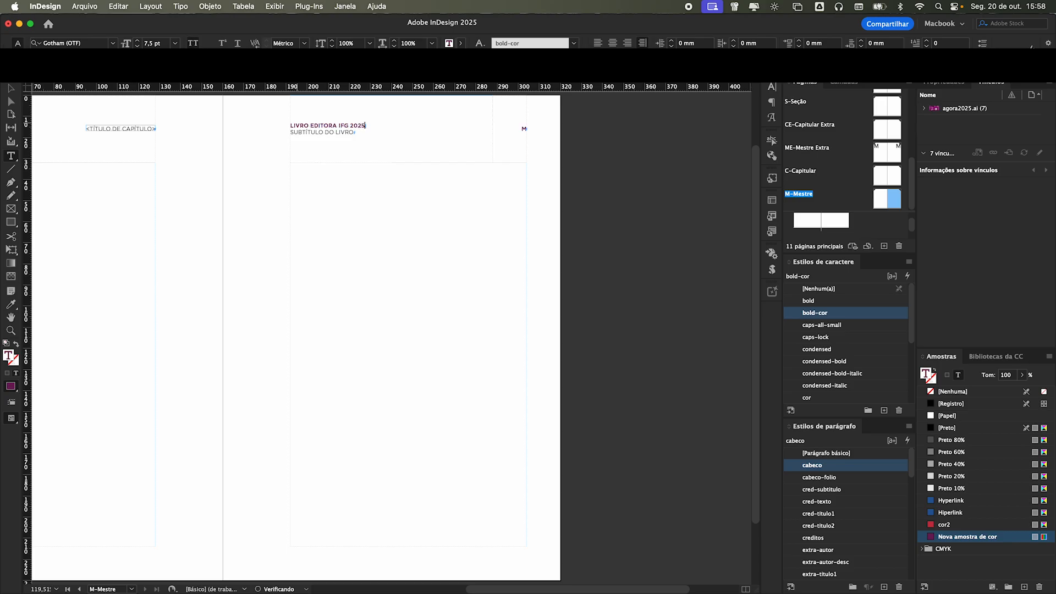
- Replace the subtitle in the M-Mestre header with "UM LIVRO DE QUALIDADE" and deselect the text
left_click_drag(355, 131, 281, 130)
type("UM ")
type("LIVRO DE QUALIDADE")
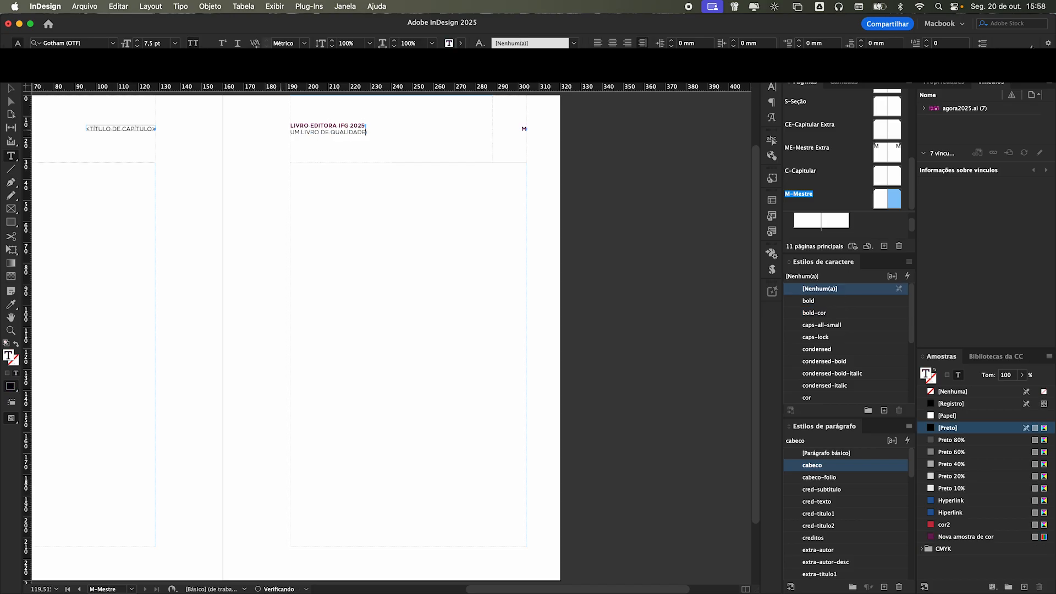
left_click(704, 172)
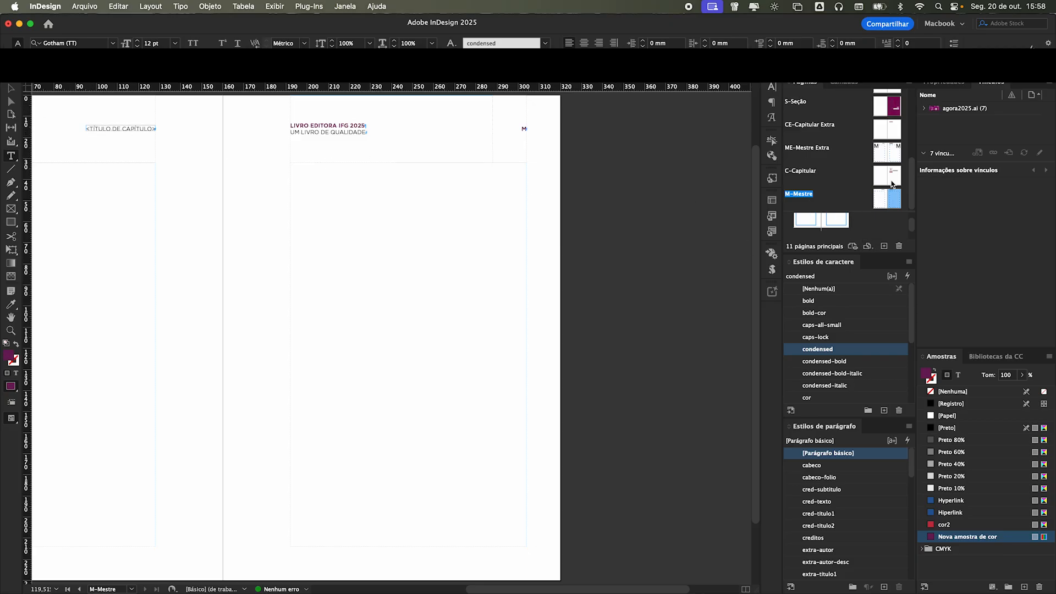
- Check the edited running header on the ME-Mestre Extra parent and on the document pages from 7 through 15
double_click(892, 153)
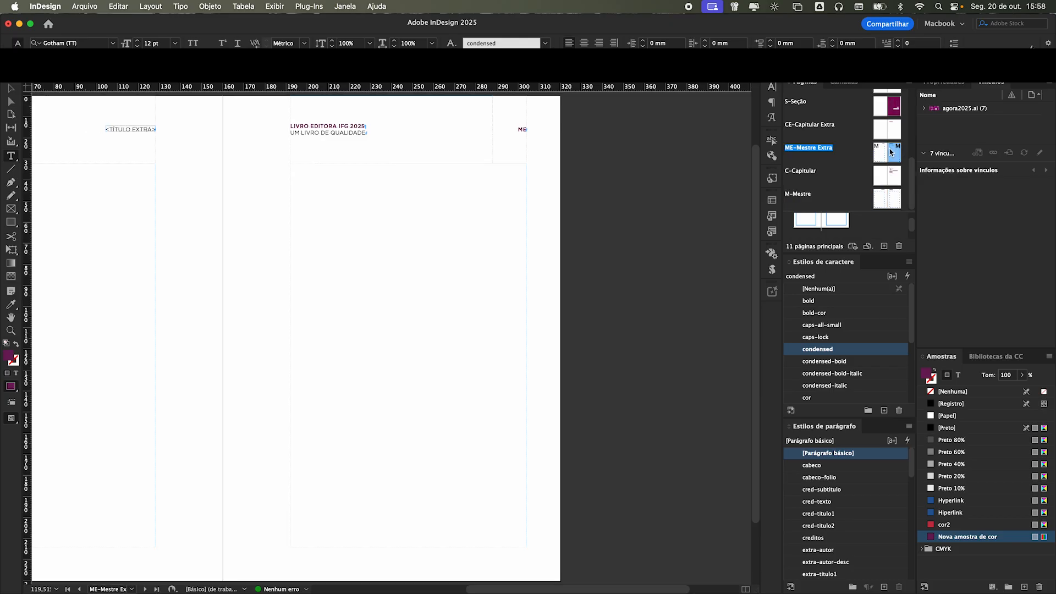
scroll(467, 192, "up", 2)
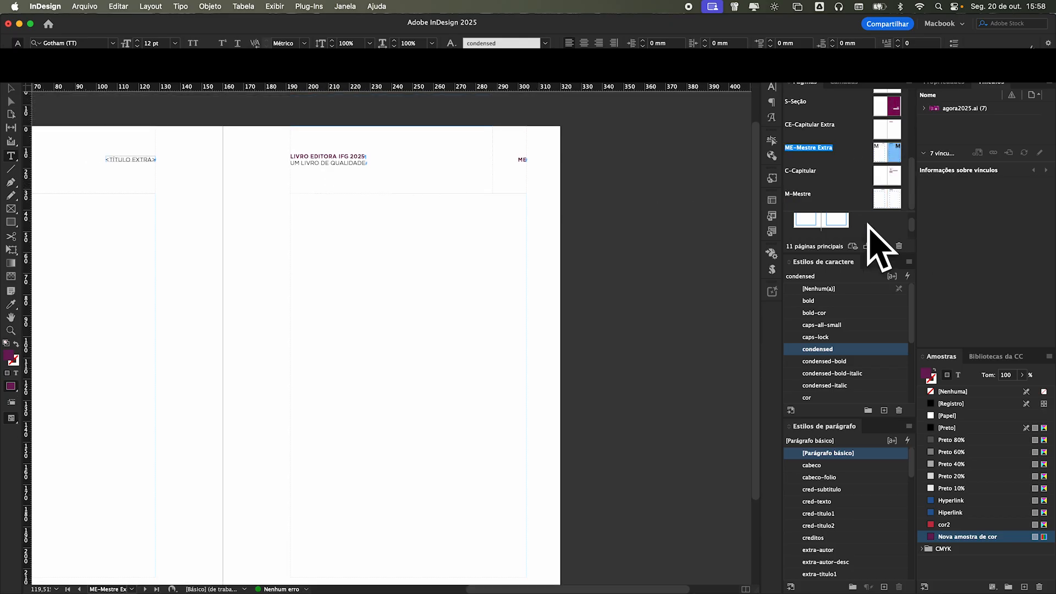
scroll(861, 218, "down", 3)
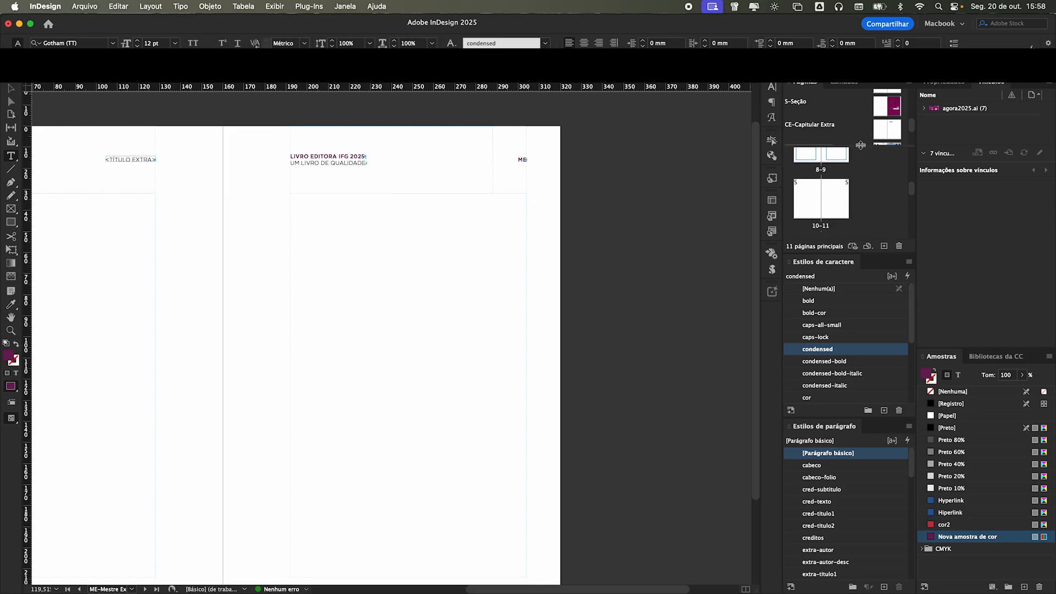
scroll(864, 221, "up", 4)
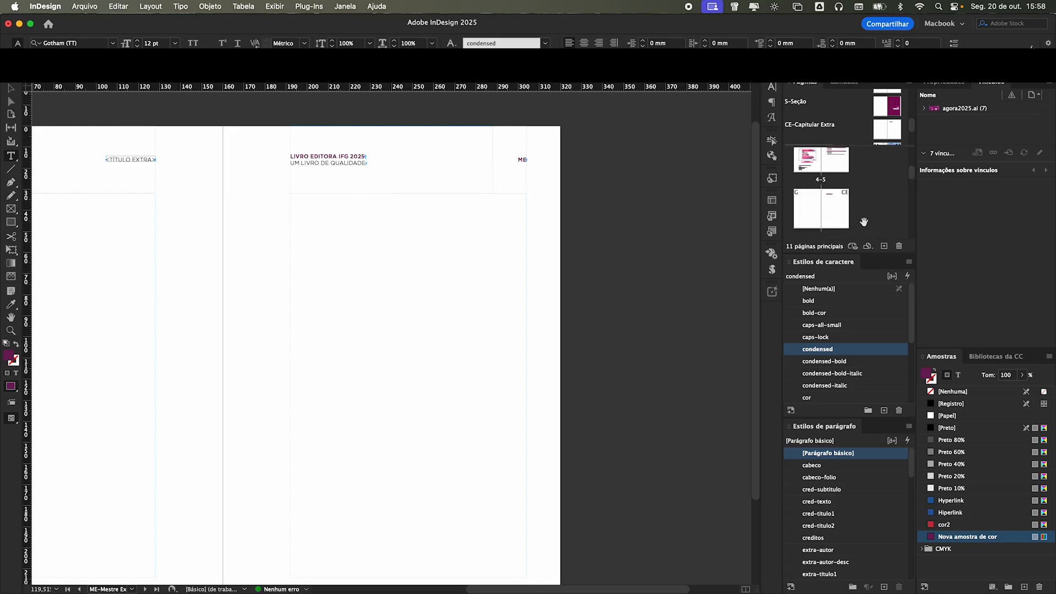
double_click(845, 218)
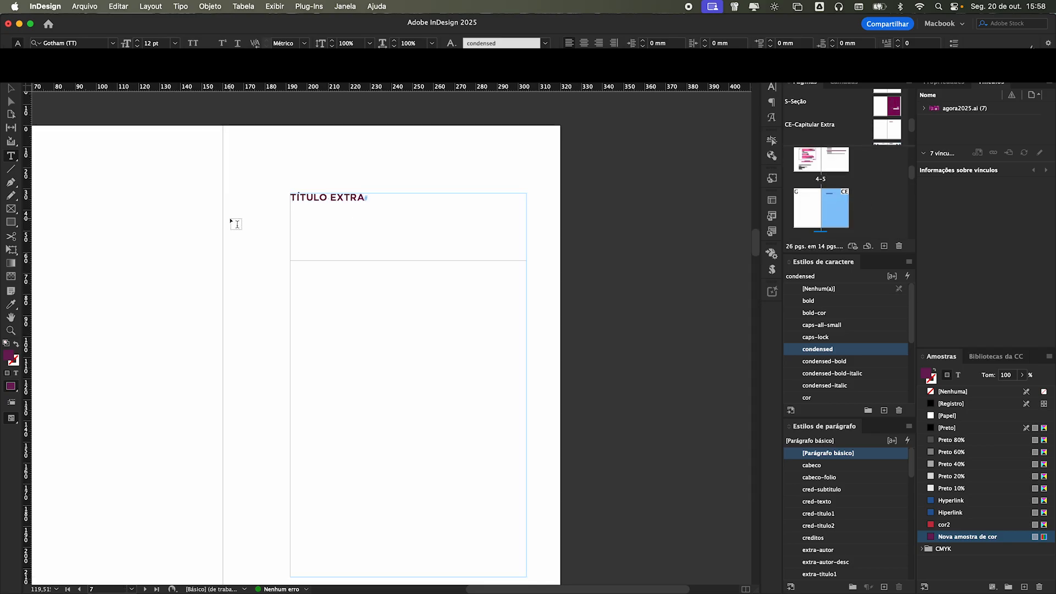
scroll(234, 223, "down", 10)
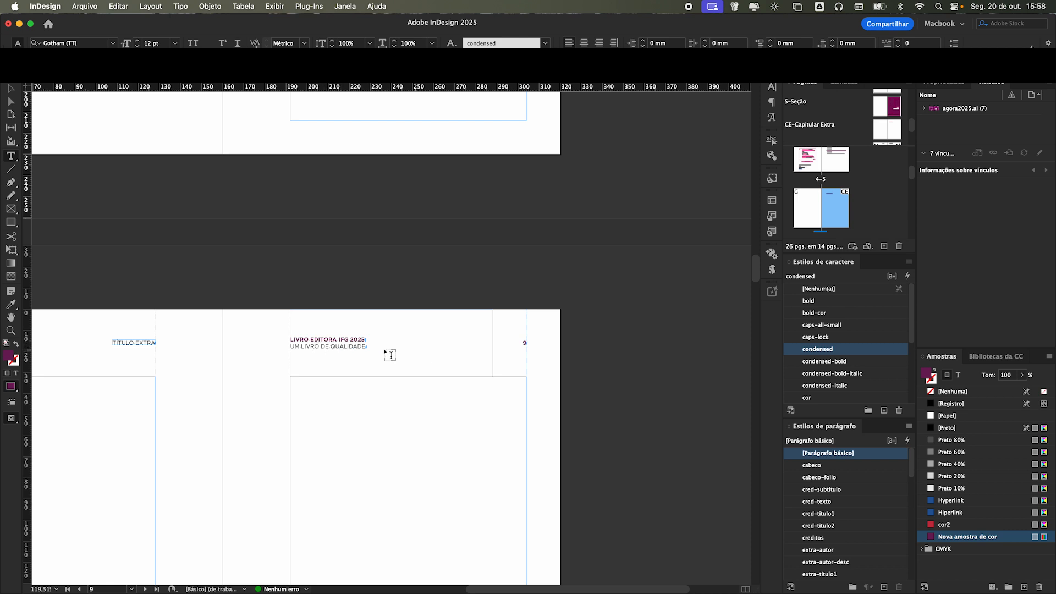
scroll(388, 351, "down", 5)
scroll(388, 351, "down", 18)
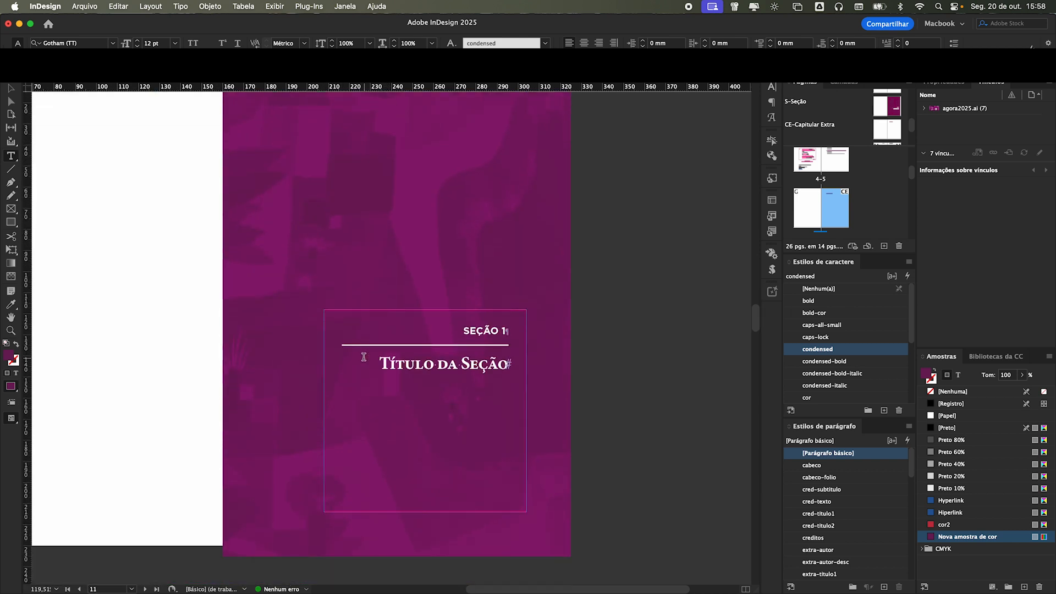
scroll(362, 358, "down", 15)
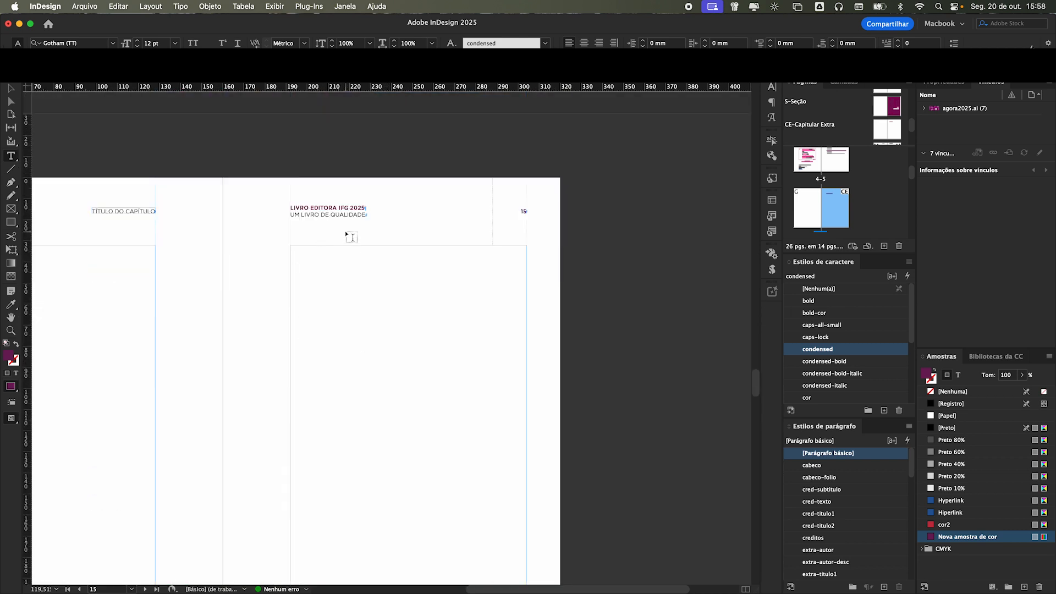
- Review the layout of the C-Capitular and M-Mestre parent spreads, including both running headers on M-Mestre
scroll(419, 378, "up", 20)
scroll(856, 195, "up", 4)
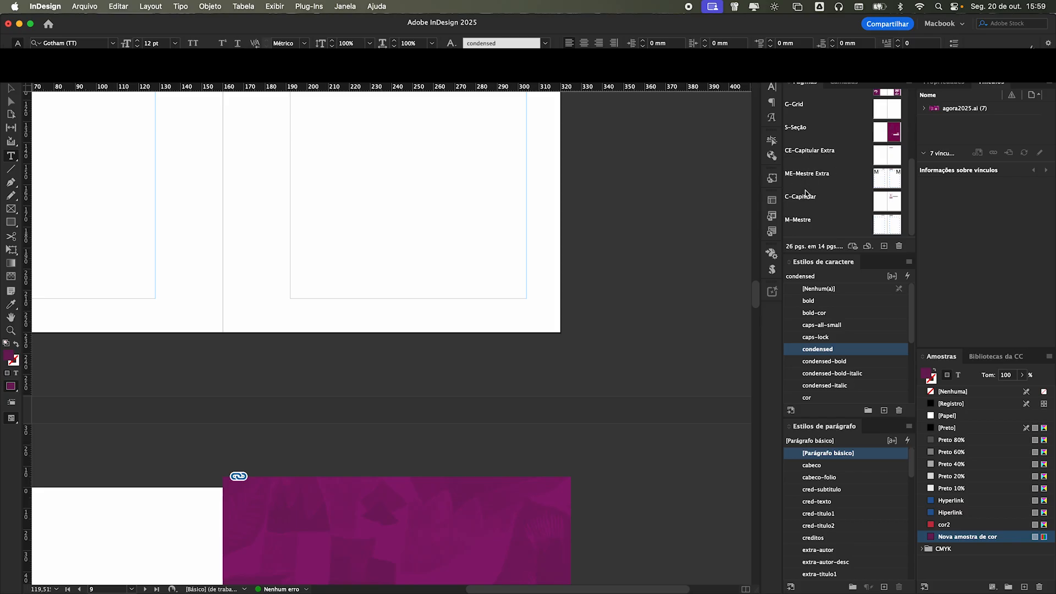
double_click(900, 206)
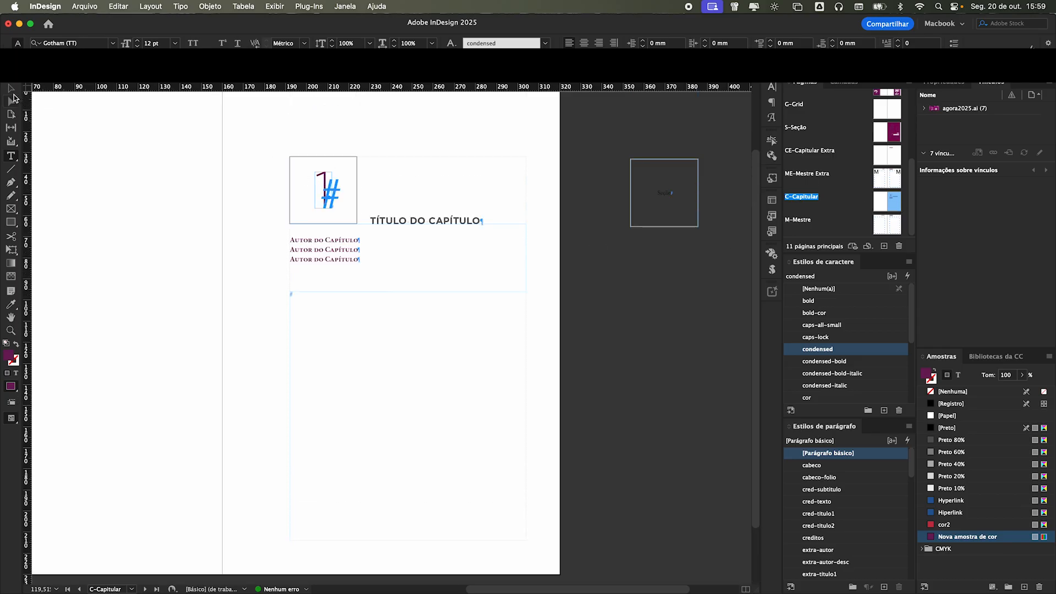
double_click(891, 219)
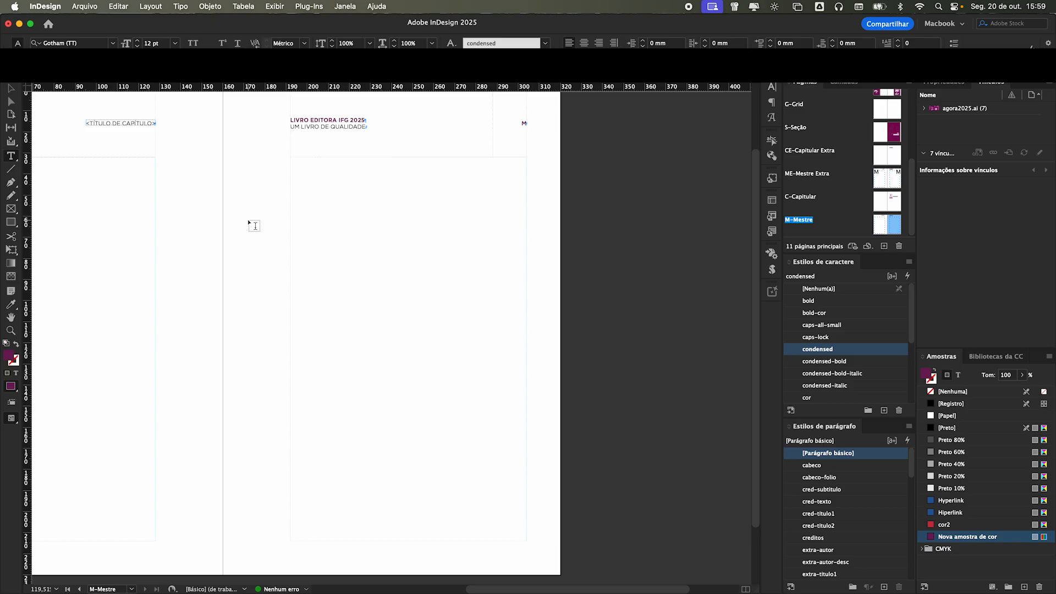
scroll(248, 221, "left", 3)
scroll(248, 221, "up", 2)
scroll(248, 219, "left", 2)
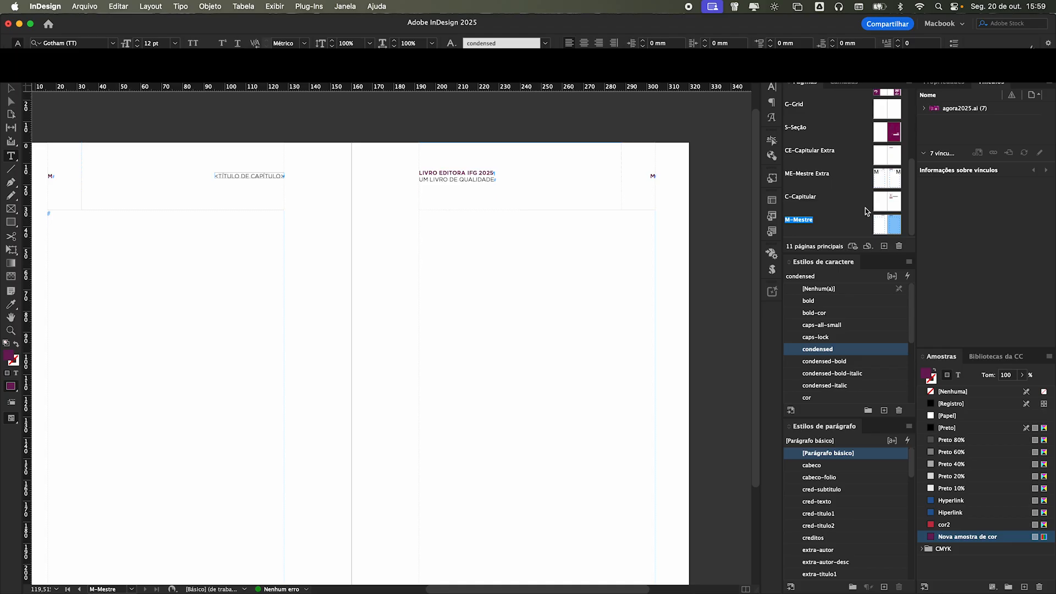
scroll(653, 232, "up", 1)
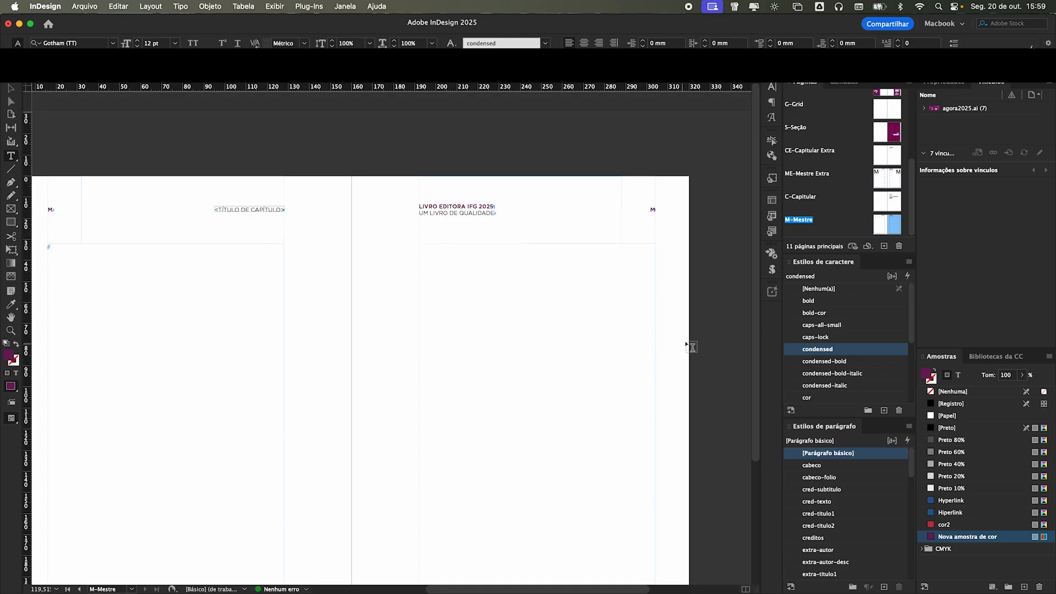
- Open the S-Seção parent spread and examine its section number, section title, text frame and cover-art background
double_click(892, 132)
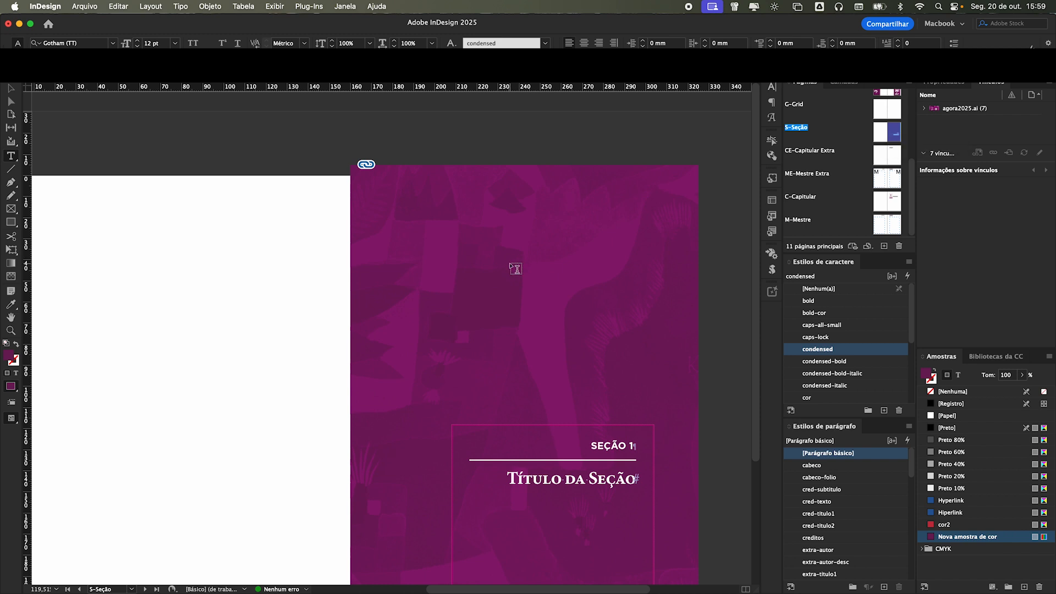
scroll(516, 270, "down", 1)
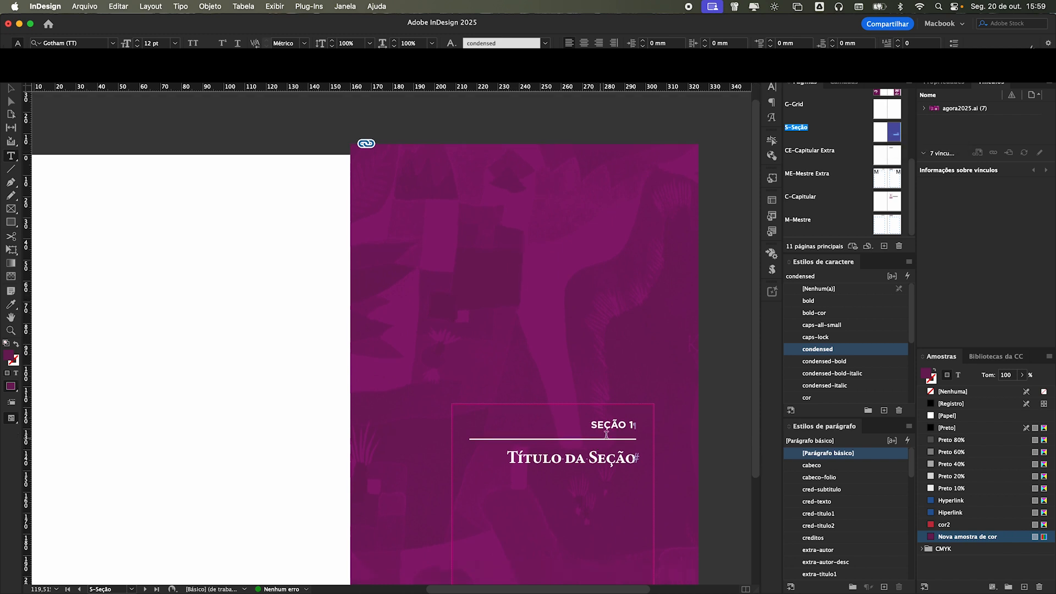
left_click(628, 425)
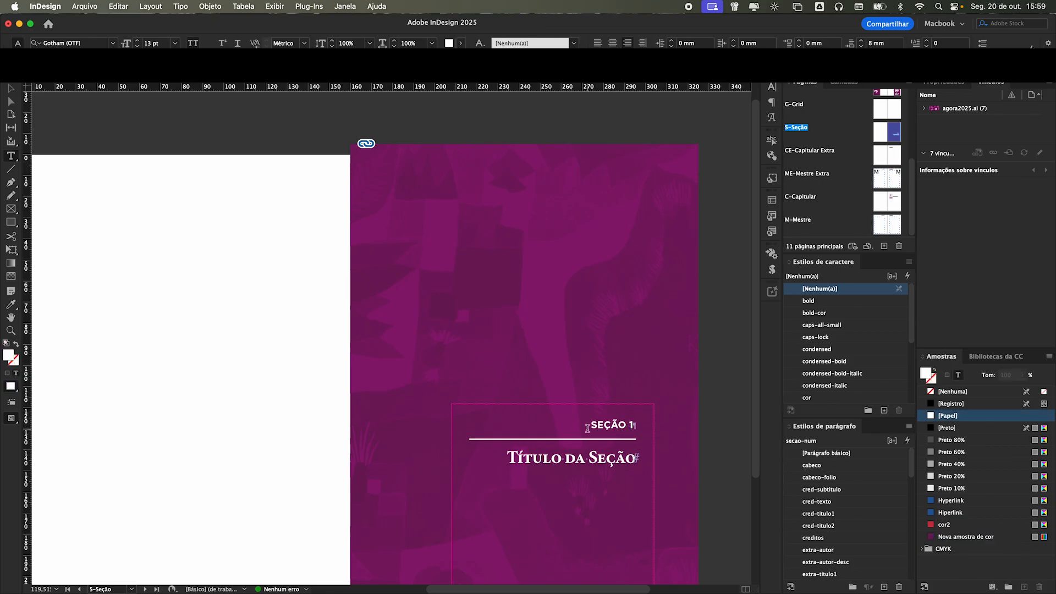
left_click(518, 458)
key("Escape")
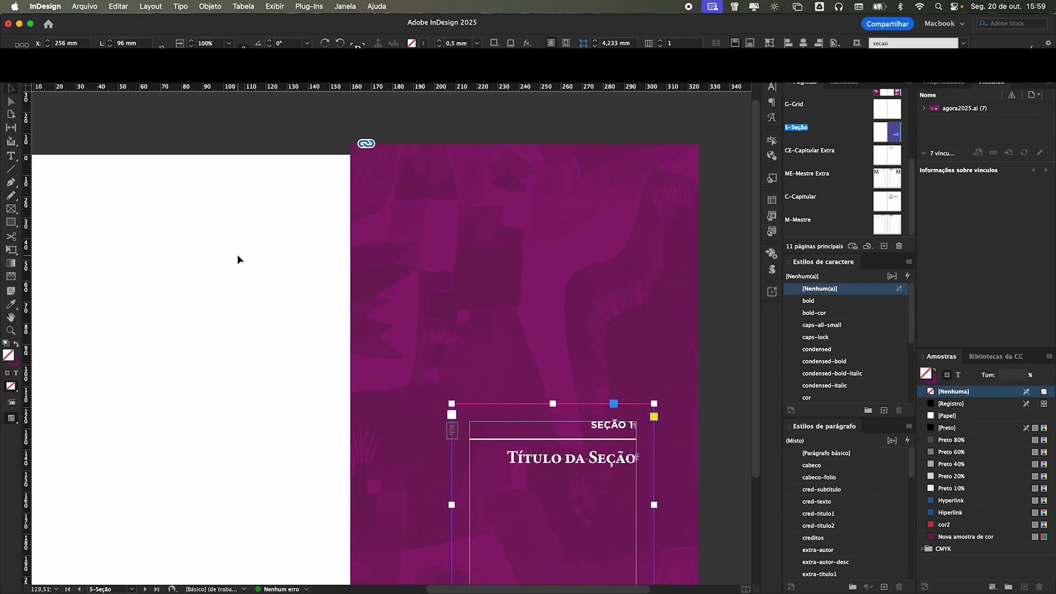
left_click(236, 253)
scroll(283, 270, "down", 5)
left_click(561, 356)
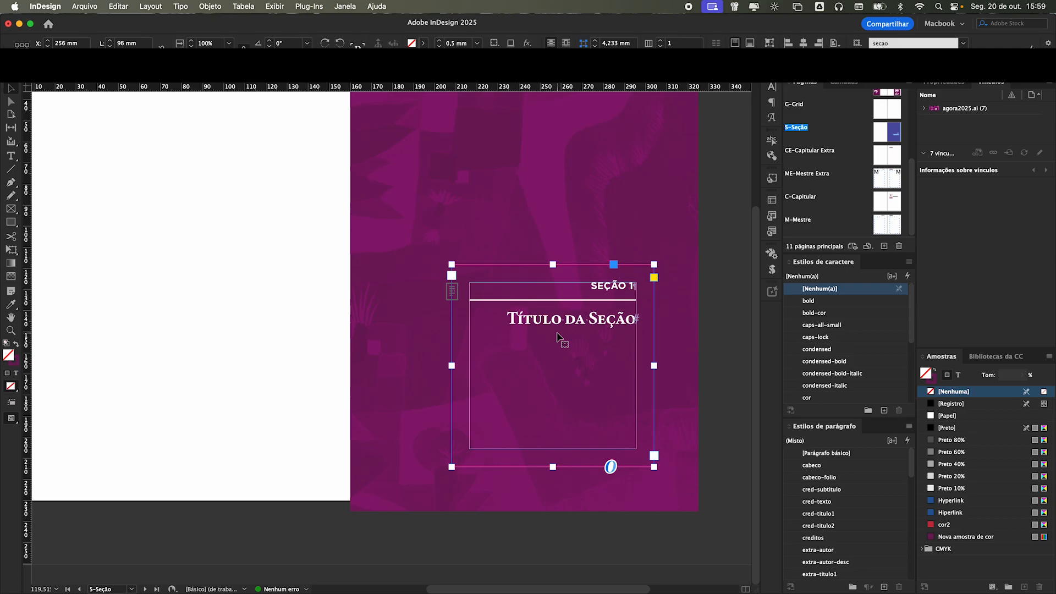
scroll(550, 325, "up", 5)
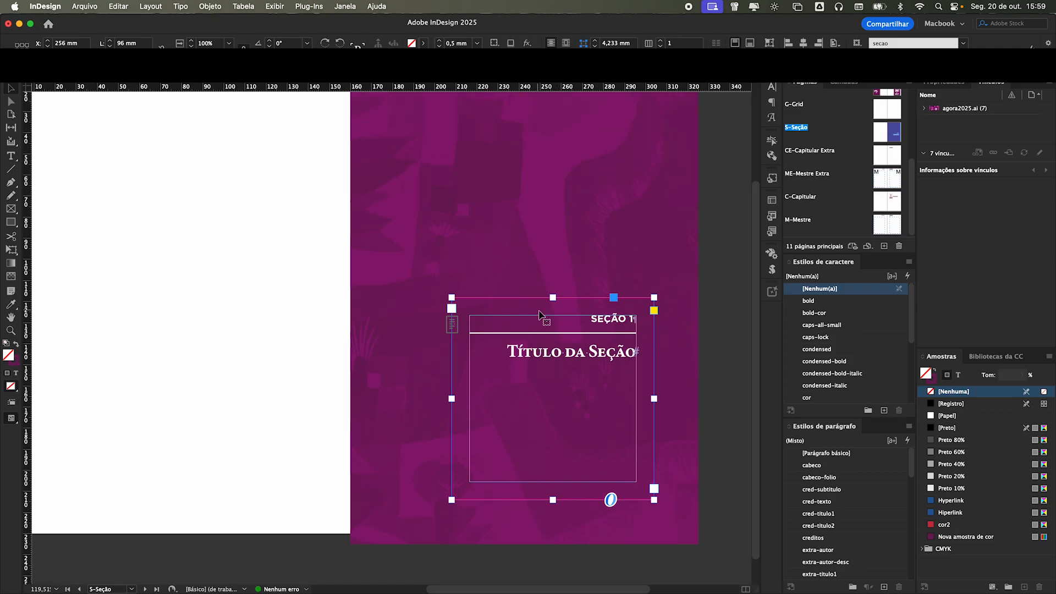
scroll(701, 362, "down", 5)
scroll(700, 362, "up", 5)
scroll(701, 365, "up", 1)
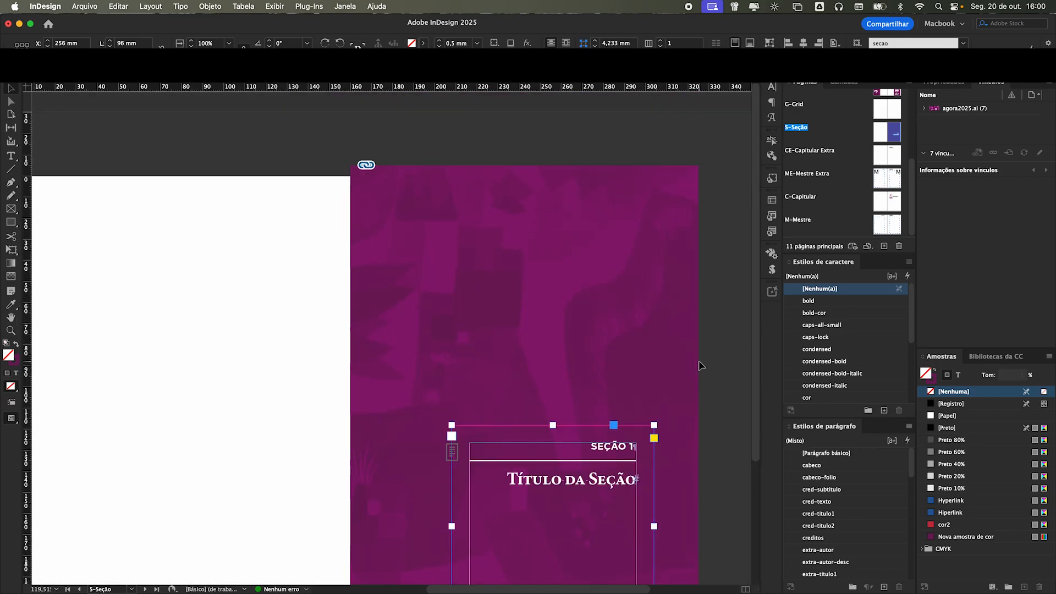
- Draw a new empty text frame about 92 mm wide on the blank page 6, with the full paragraph style list displayed
double_click(897, 229)
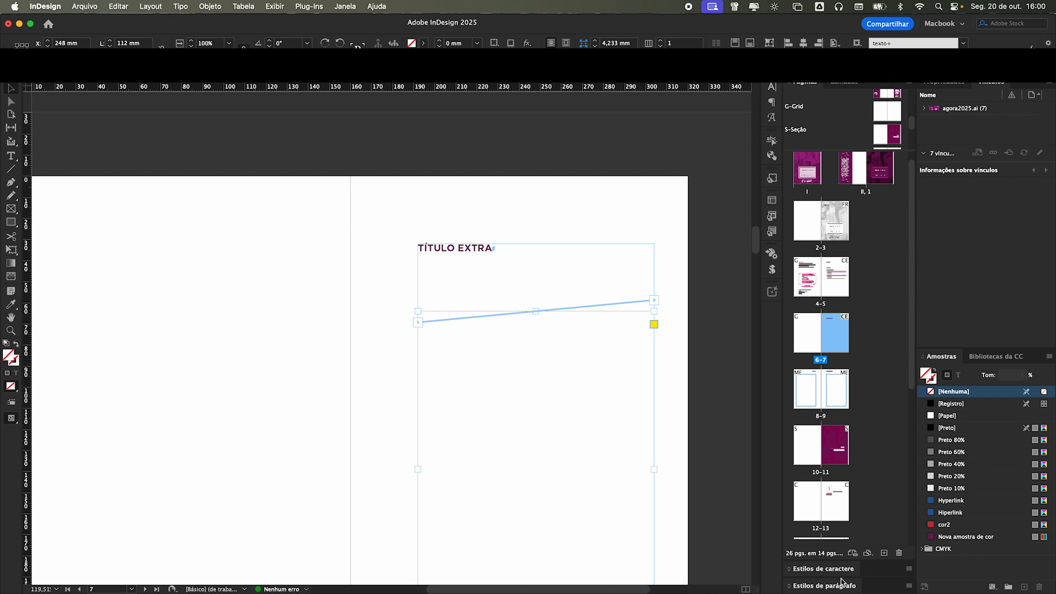
left_click(824, 585)
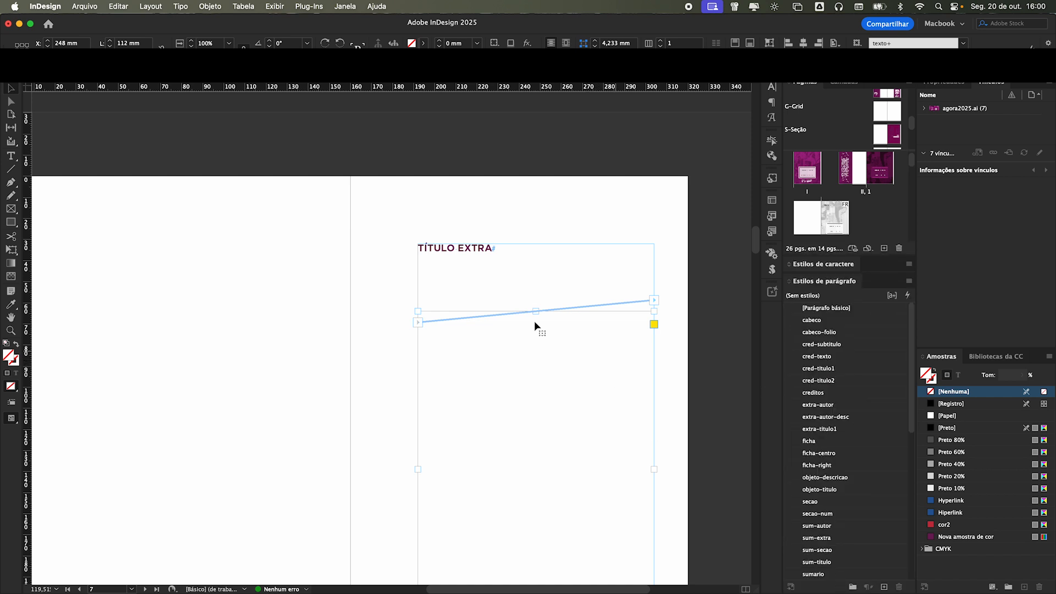
scroll(412, 335, "left", 3)
left_click(10, 155)
left_click_drag(165, 266, 358, 482)
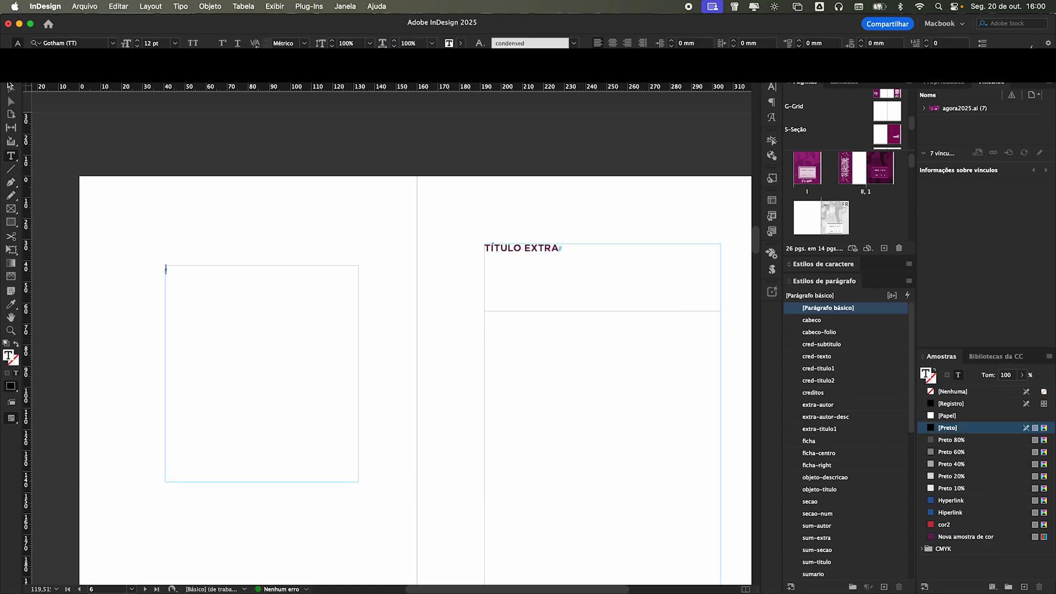
key("Escape")
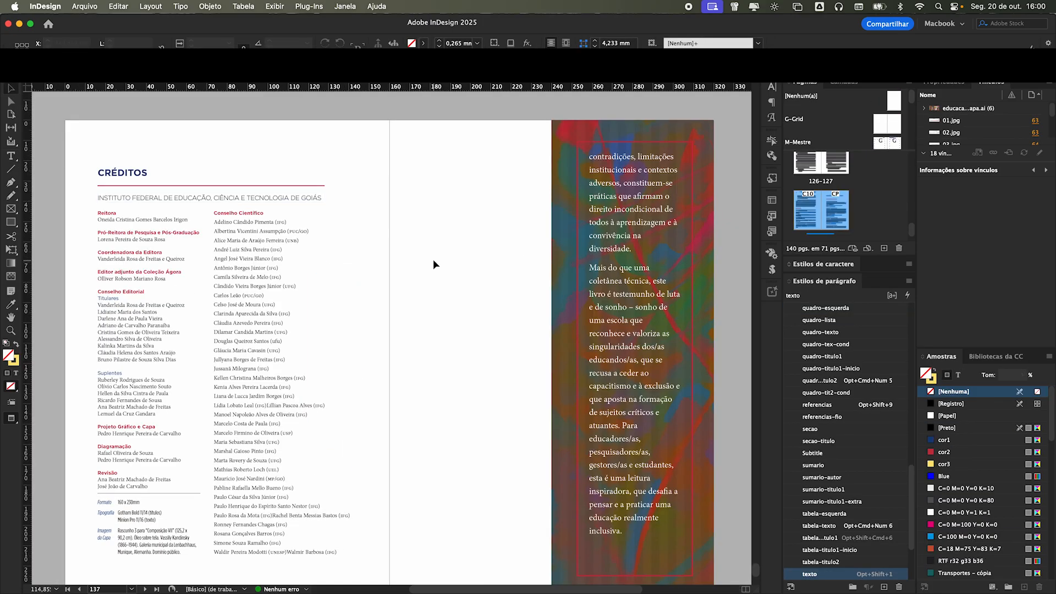
- Switch to the other, finished book document and examine the paragraph styles of the epigraph and its author line under PREFÁCIO on page 7
left_click_drag(755, 570, 784, 115)
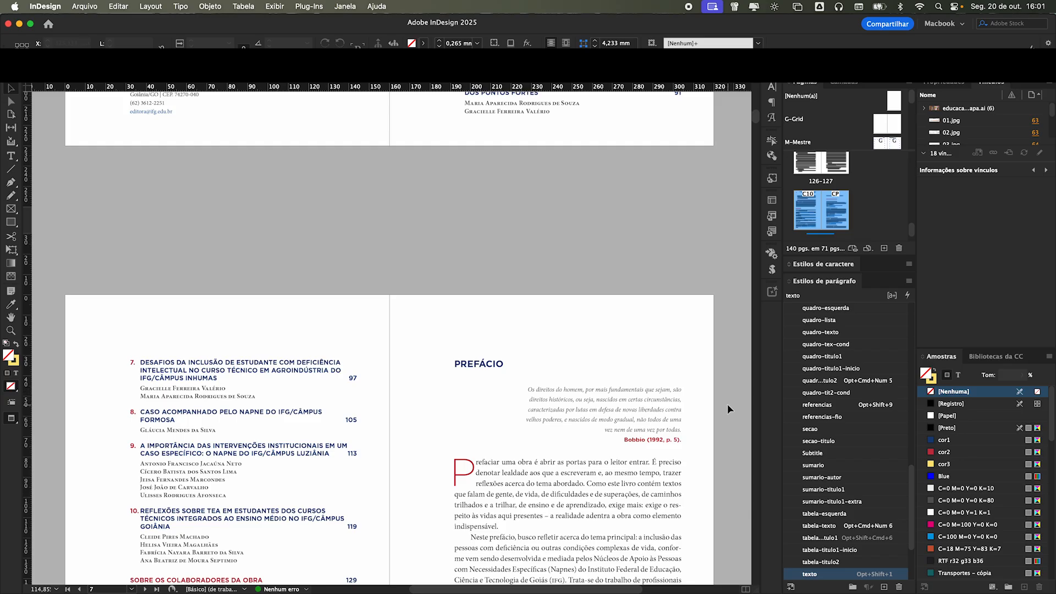
scroll(727, 403, "up", 1)
scroll(683, 423, "up", 2)
left_click(592, 406)
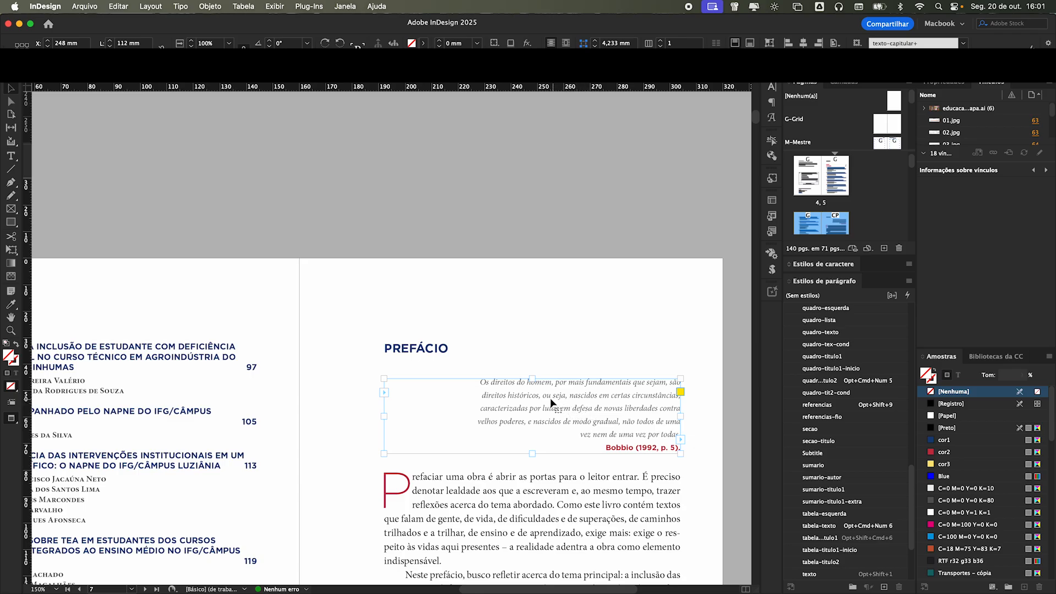
double_click(489, 382)
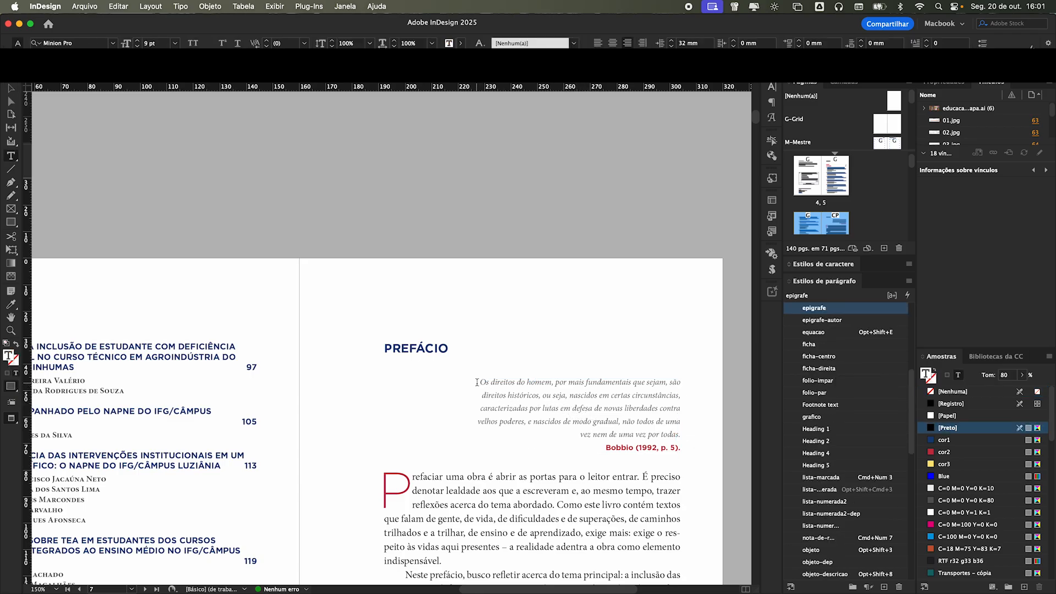
left_click_drag(477, 382, 496, 390)
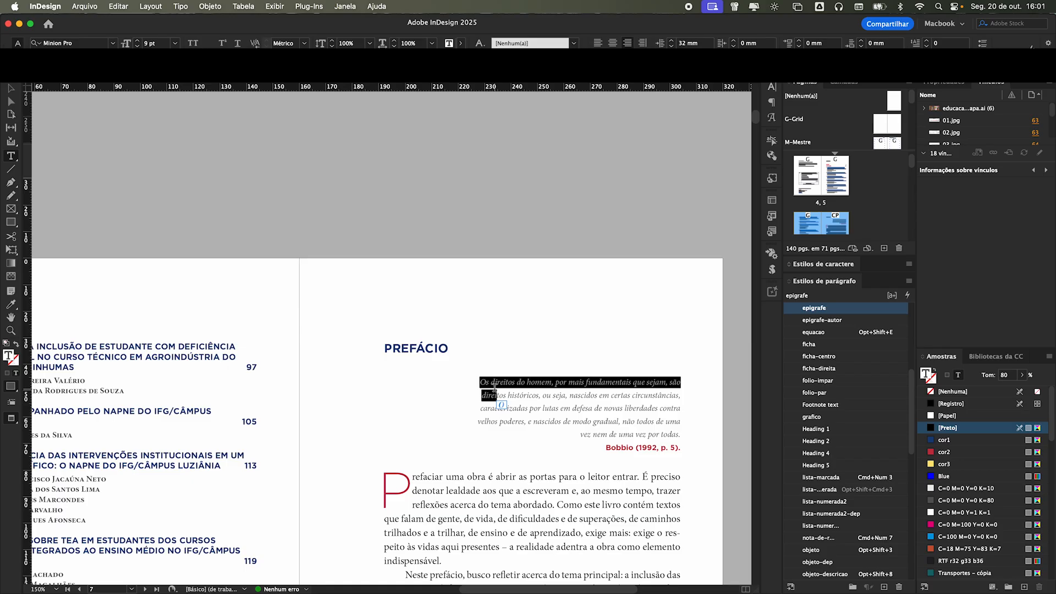
left_click_drag(477, 395, 478, 382)
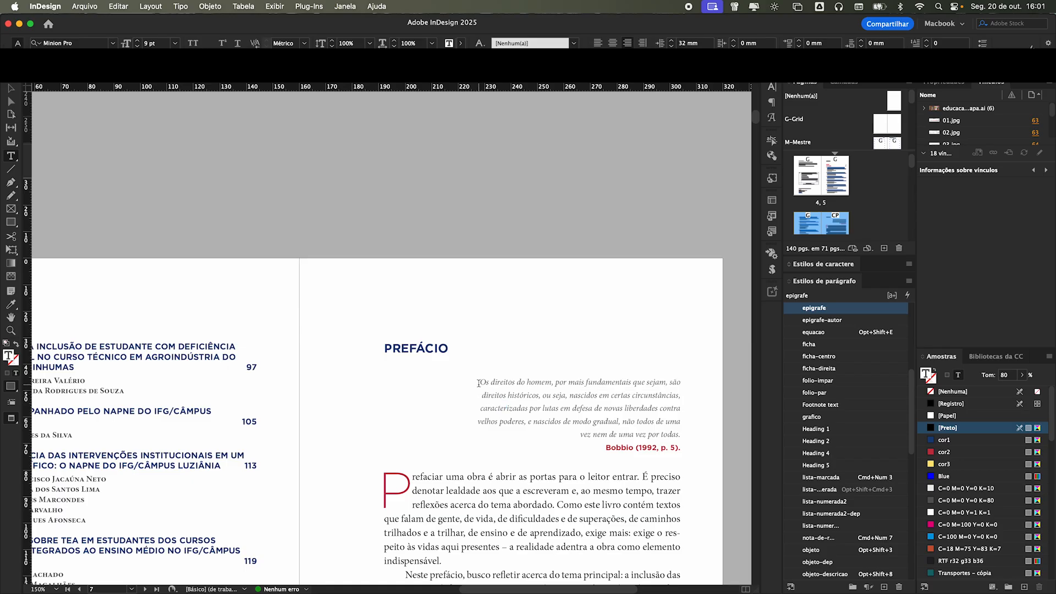
left_click(543, 397)
key("super+Up")
left_click_drag(513, 402, 578, 401)
left_click(566, 397)
left_click(613, 448)
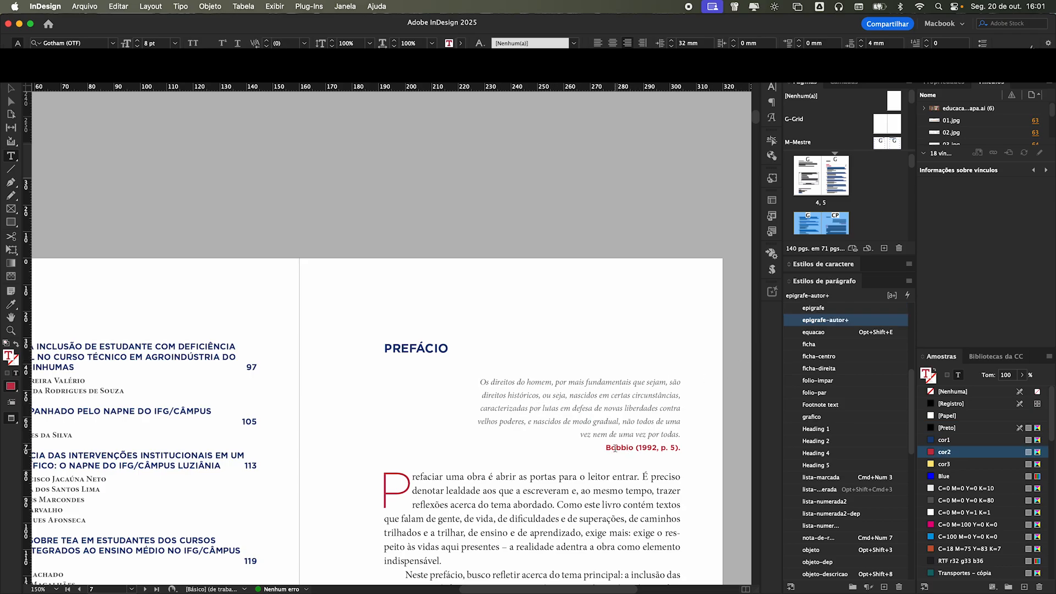
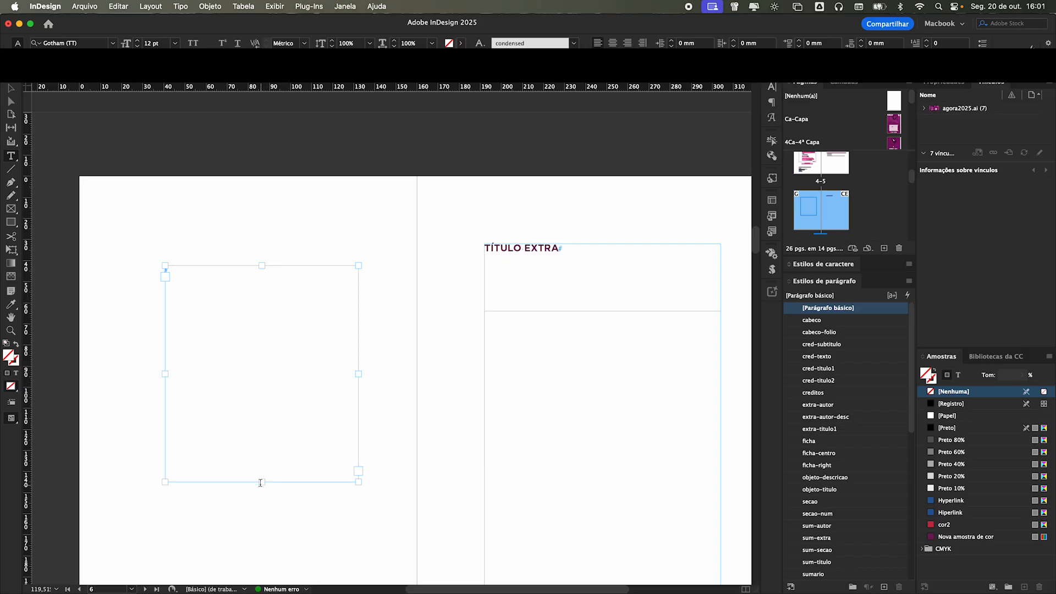
- Return to the template, shorten the empty text frame on page 6 and fill it with placeholder text
left_click(238, 305)
left_click(11, 89)
left_click_drag(107, 231, 192, 417)
left_click_drag(261, 482, 252, 339)
right_click(306, 317)
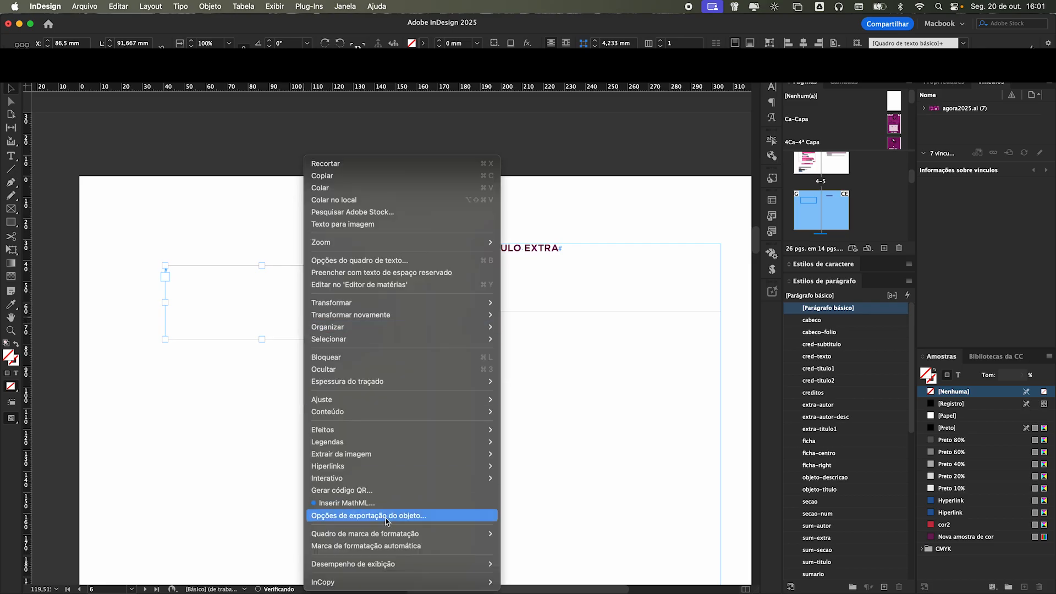
left_click(387, 271)
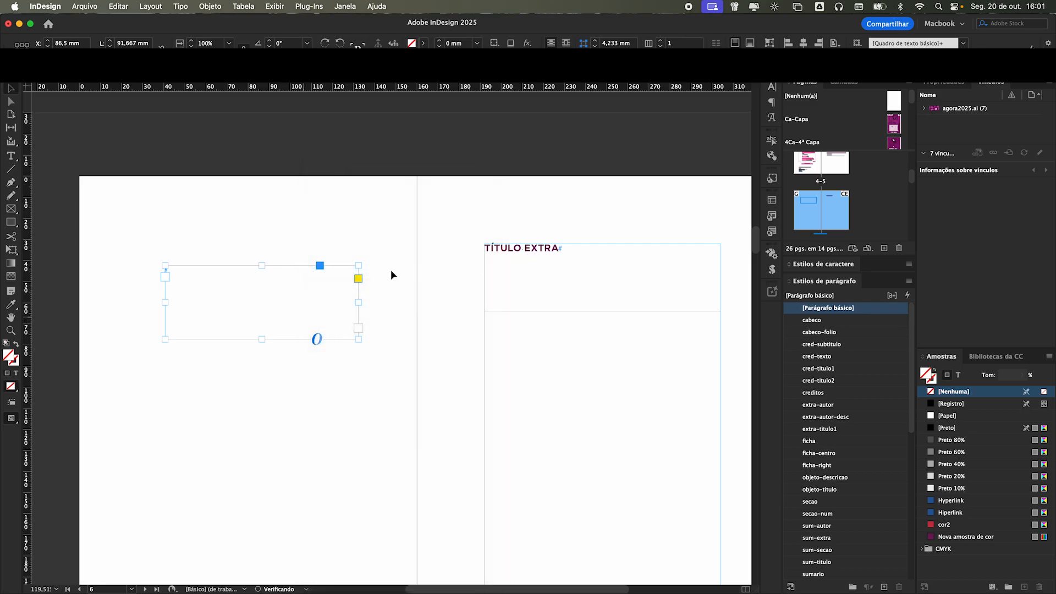
left_click(374, 371)
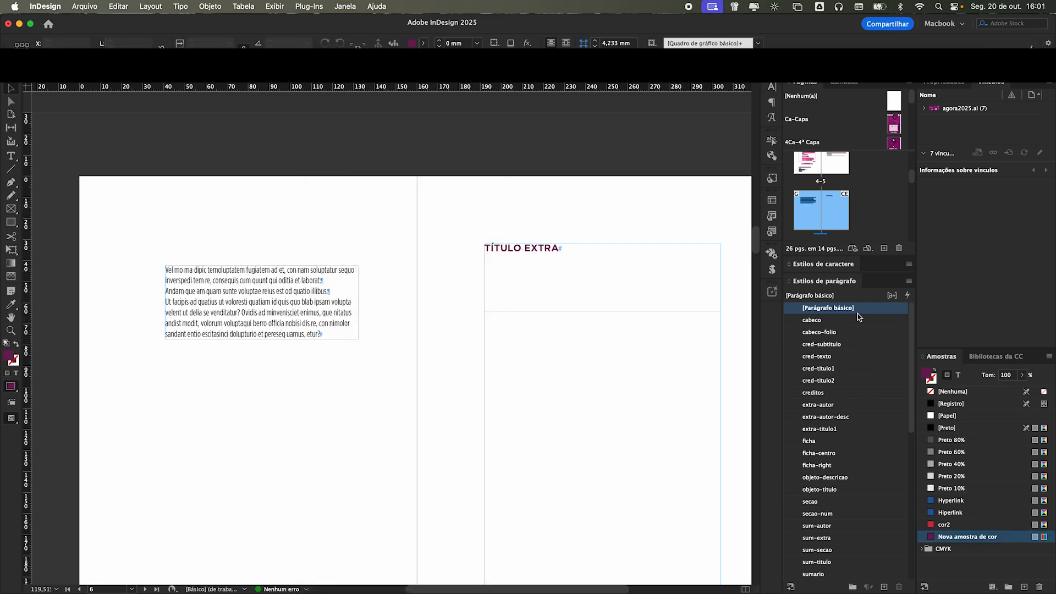
- Set the character style to [Nenhum(a)] for the placeholder text on page 6
left_click(835, 266)
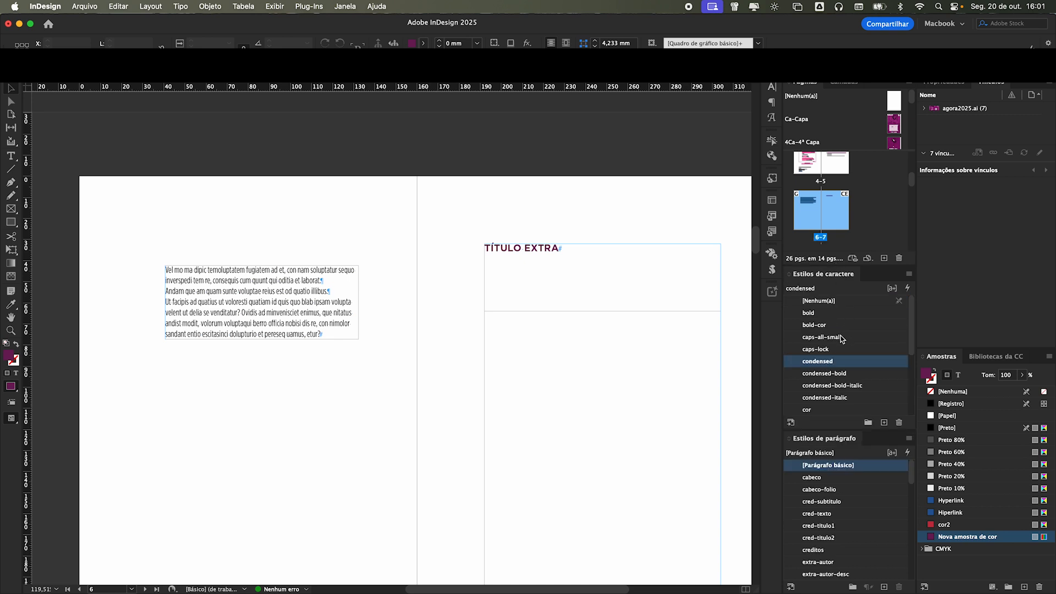
left_click(831, 302)
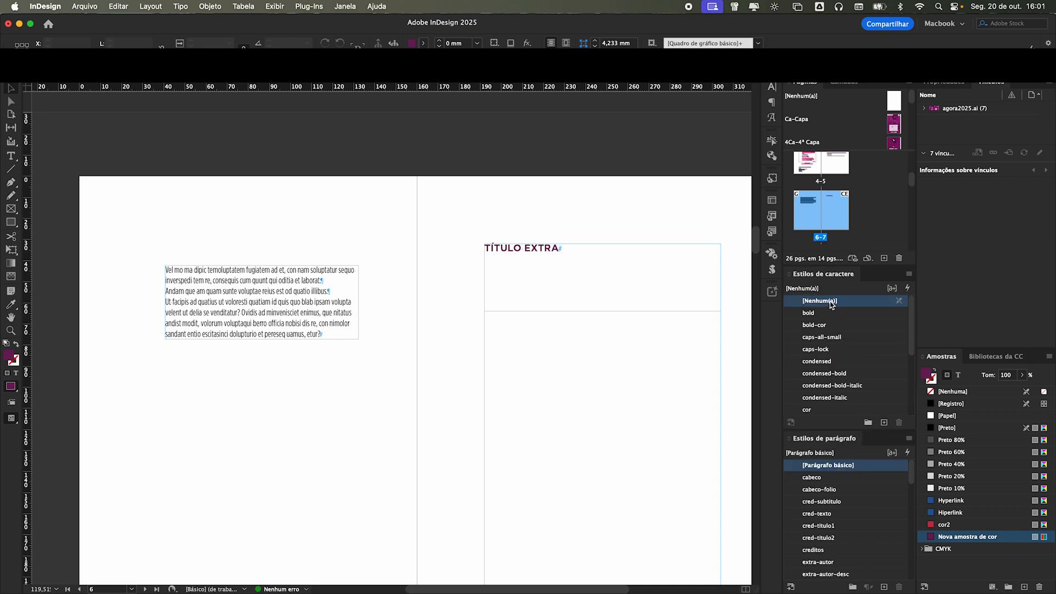
left_click(214, 294)
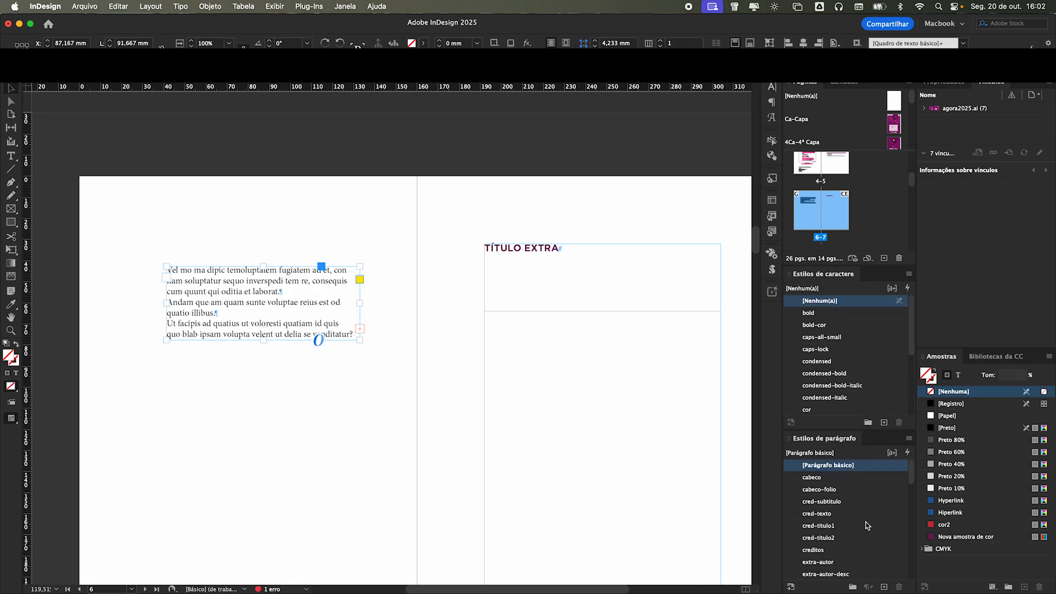
- Apply the tex-lista-marcada paragraph style to the placeholder text and extend its frame downward to fit all the bullets
scroll(869, 520, "down", 5)
scroll(867, 520, "down", 5)
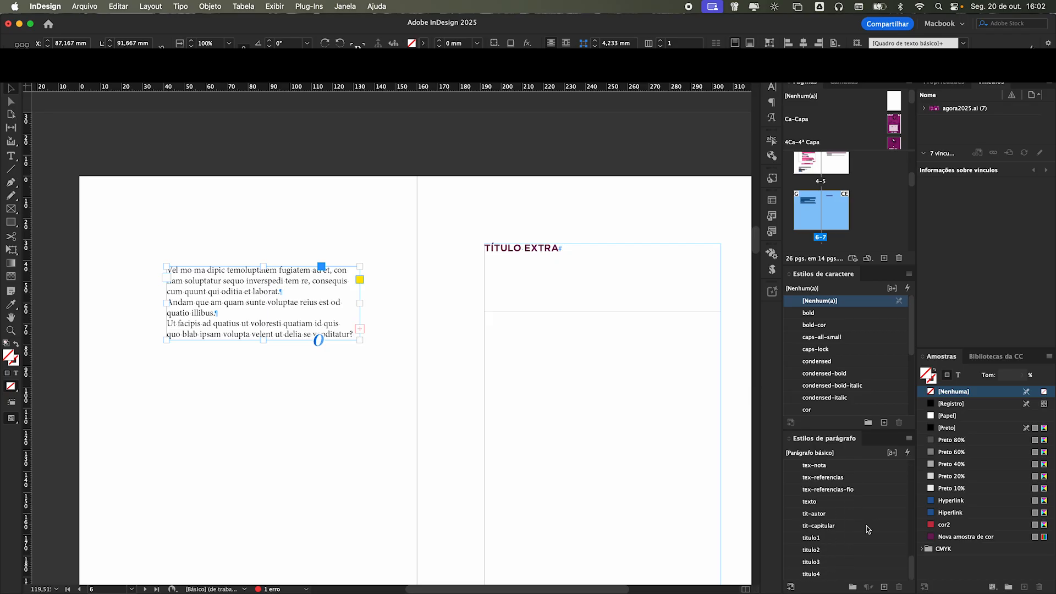
left_click_drag(907, 564, 911, 555)
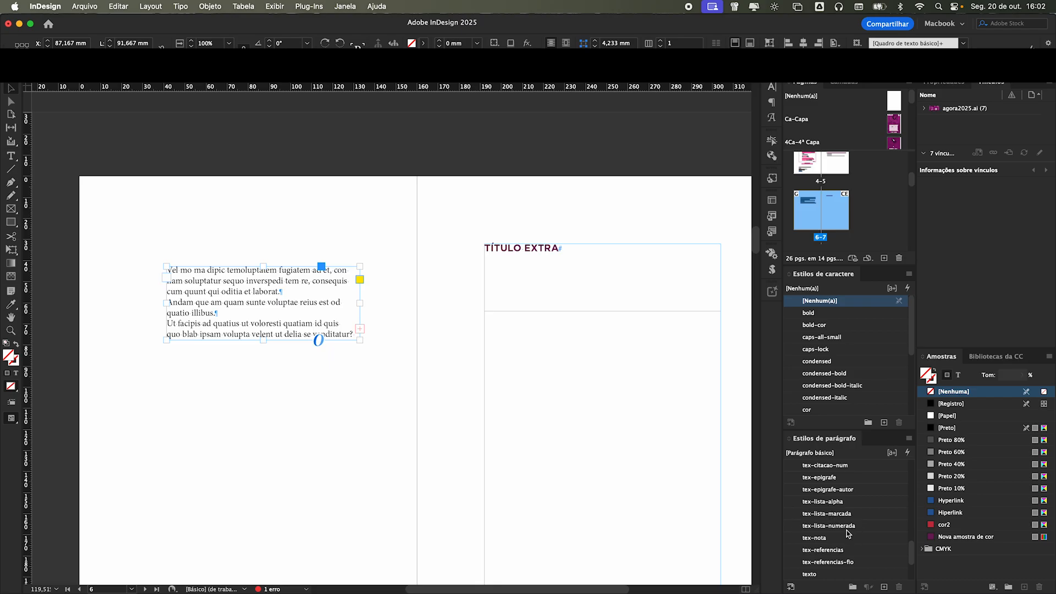
left_click(830, 513)
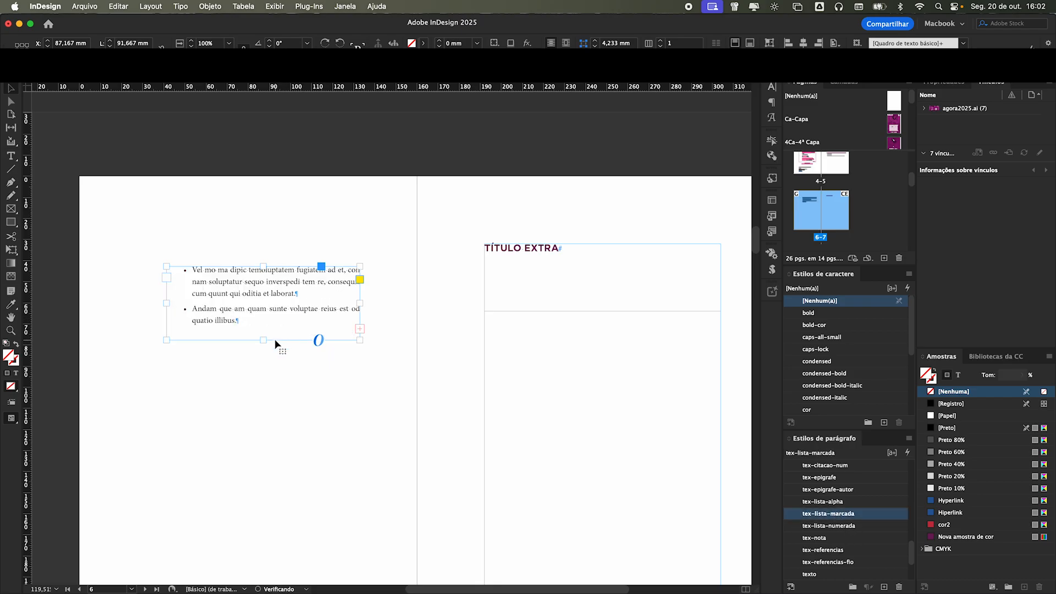
left_click_drag(264, 339, 261, 500)
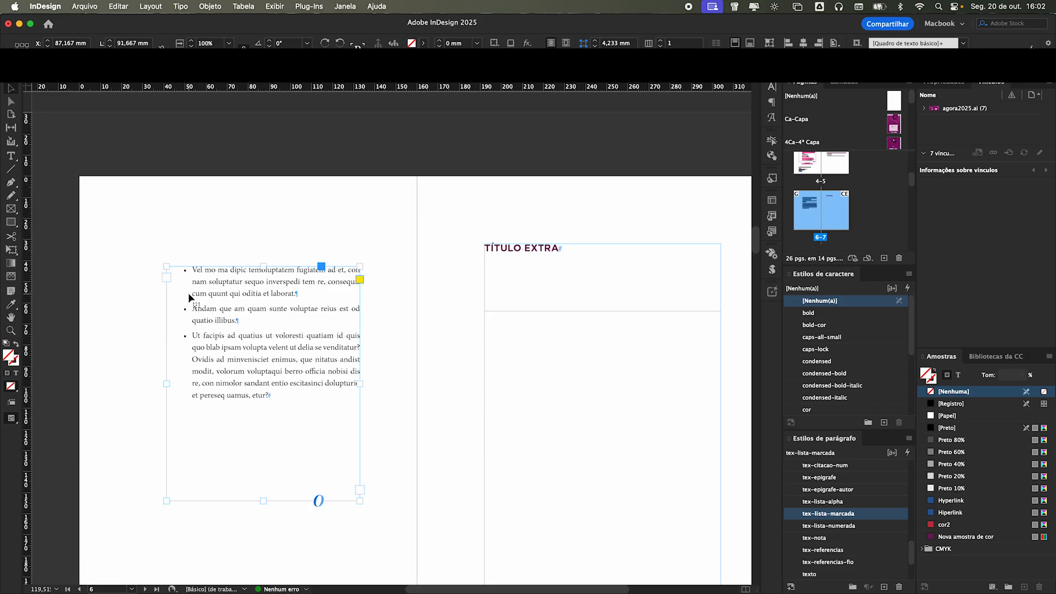
- Check the paragraph style on the first bulleted paragraph of page 6, and reselect its text frame
double_click(200, 281)
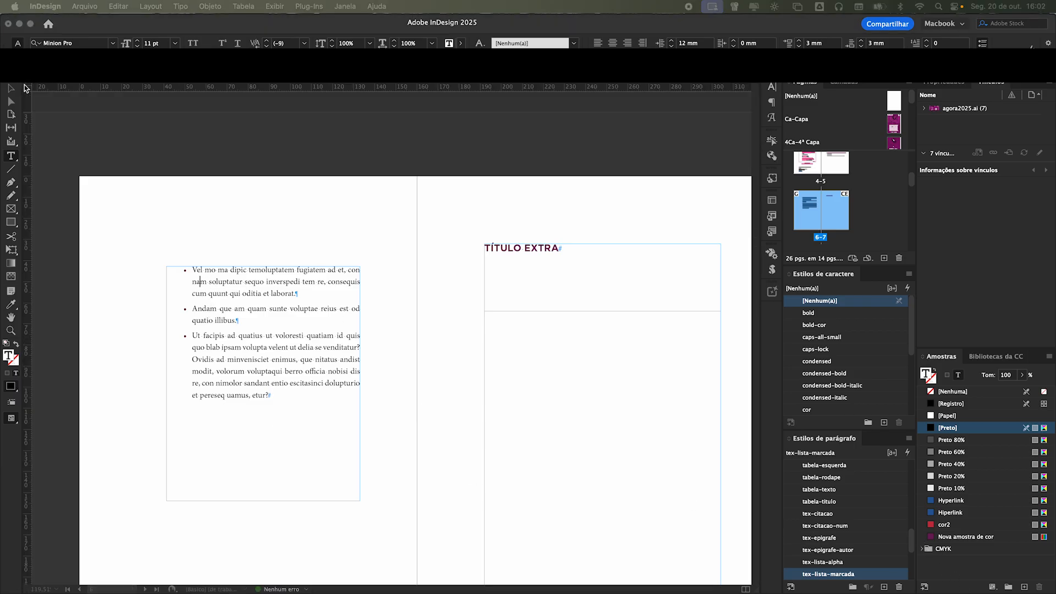
key("super+End")
key("Escape")
left_click(283, 229)
left_click(348, 440)
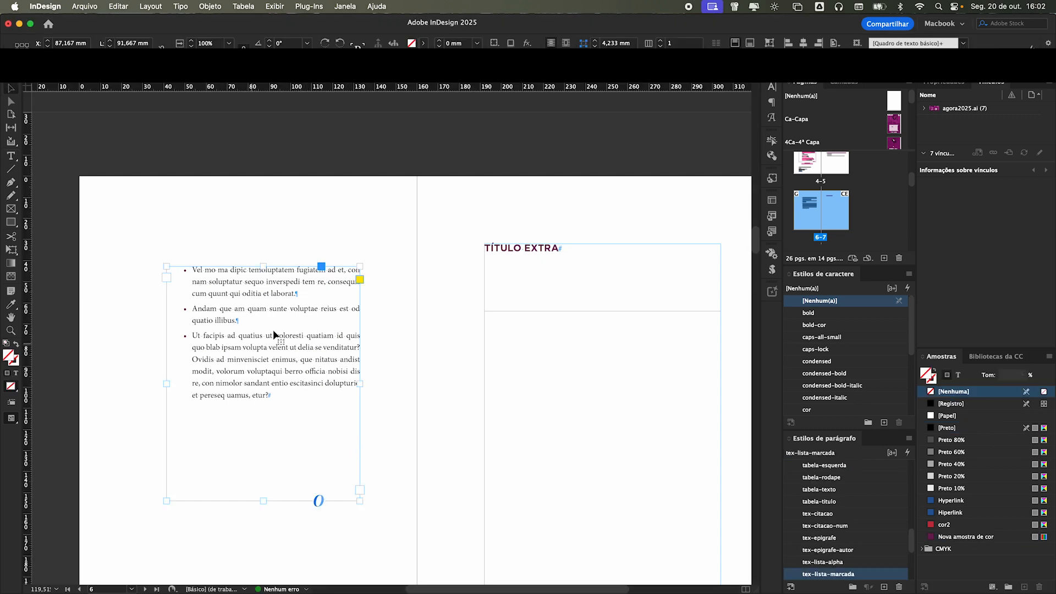
- Try the tex-lista-alpha paragraph style on the page 6 list, and switch the list to the tex-lista-numerada style
left_click(841, 561)
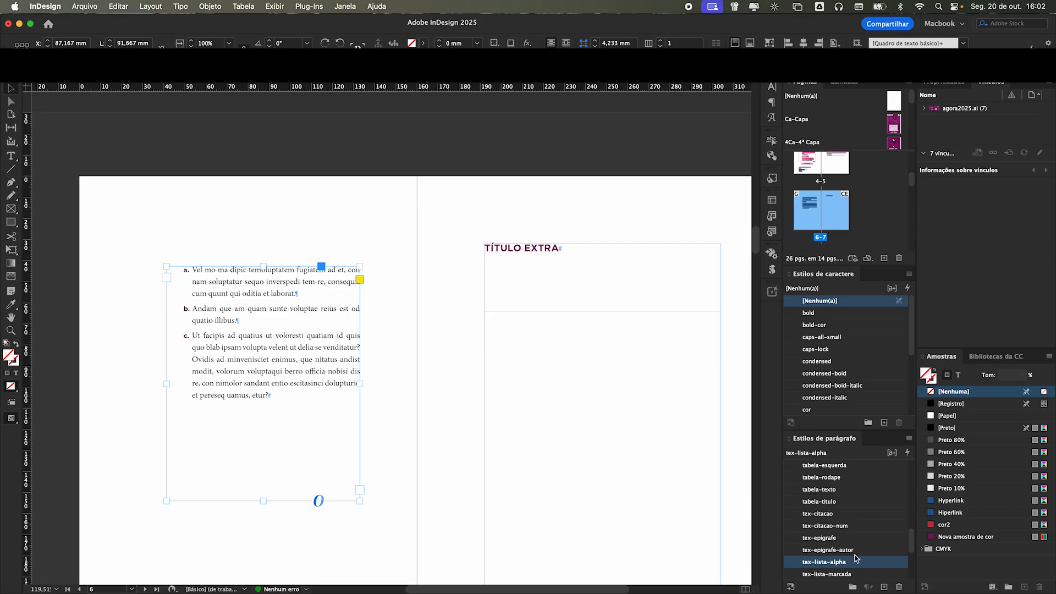
scroll(855, 560, "down", 1)
left_click(852, 549)
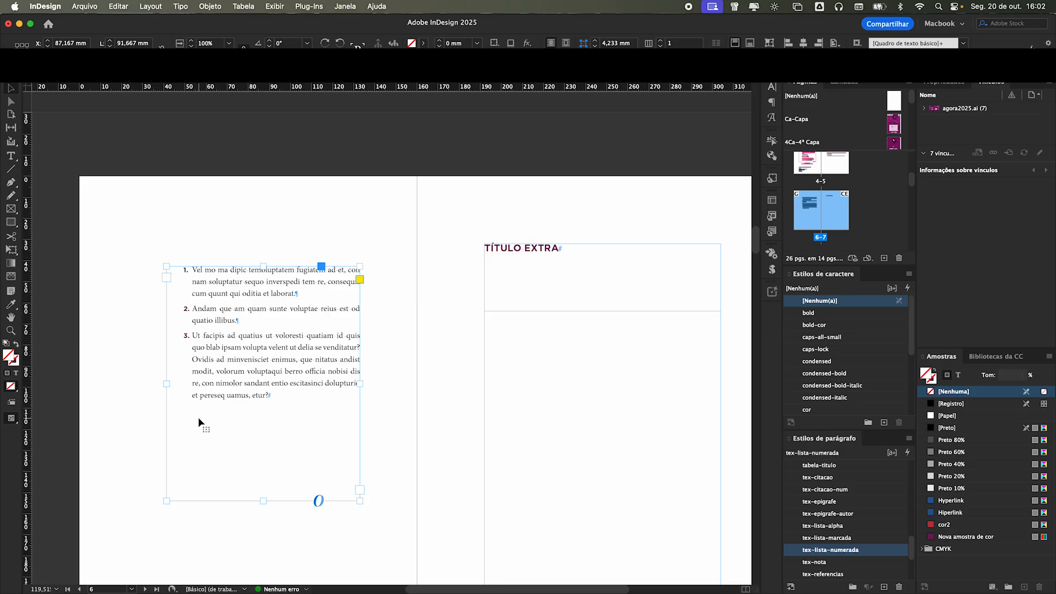
left_click(209, 265)
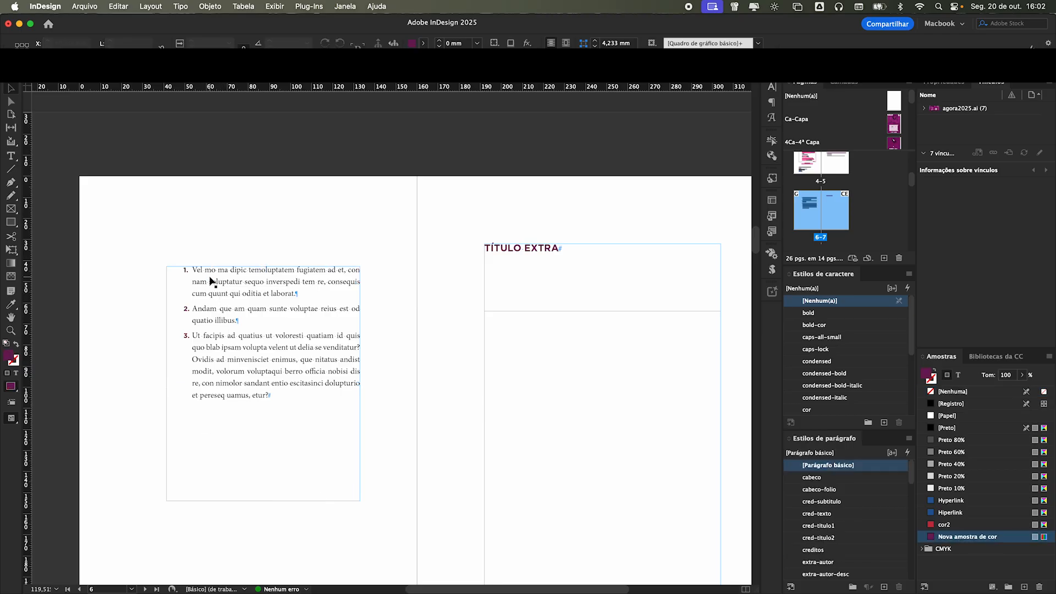
left_click(210, 281)
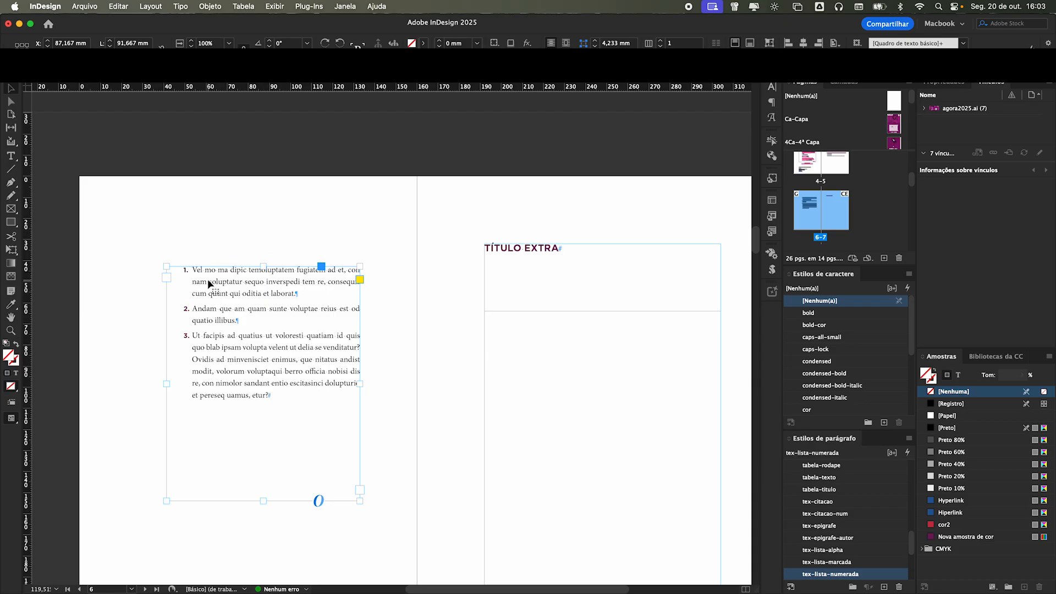
- Split the third numbered item before "modit" and apply the texto paragraph style to the new paragraph
double_click(207, 280)
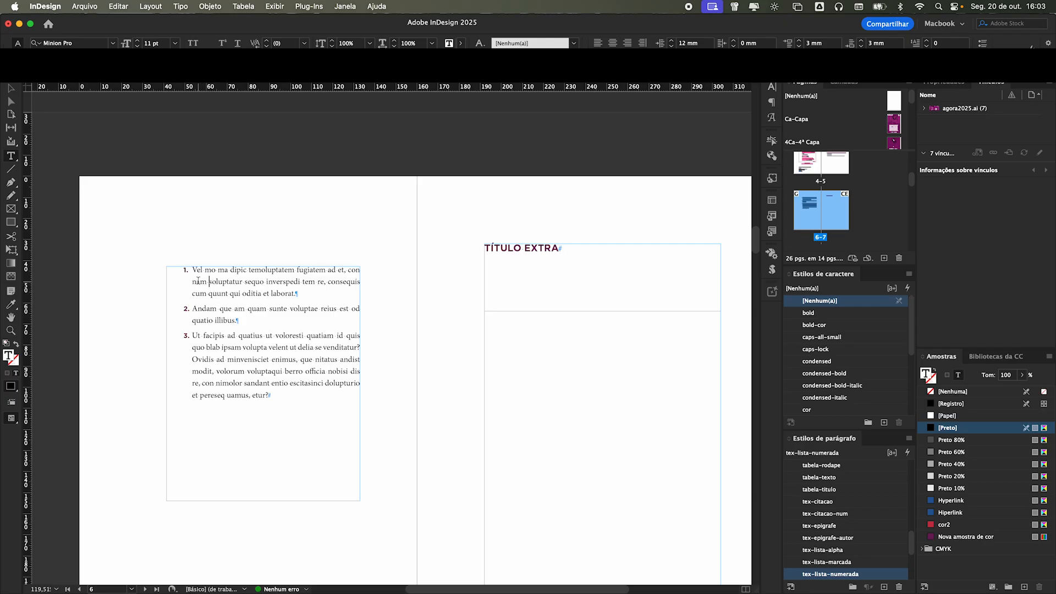
left_click(283, 394)
left_click(188, 374)
key("Return")
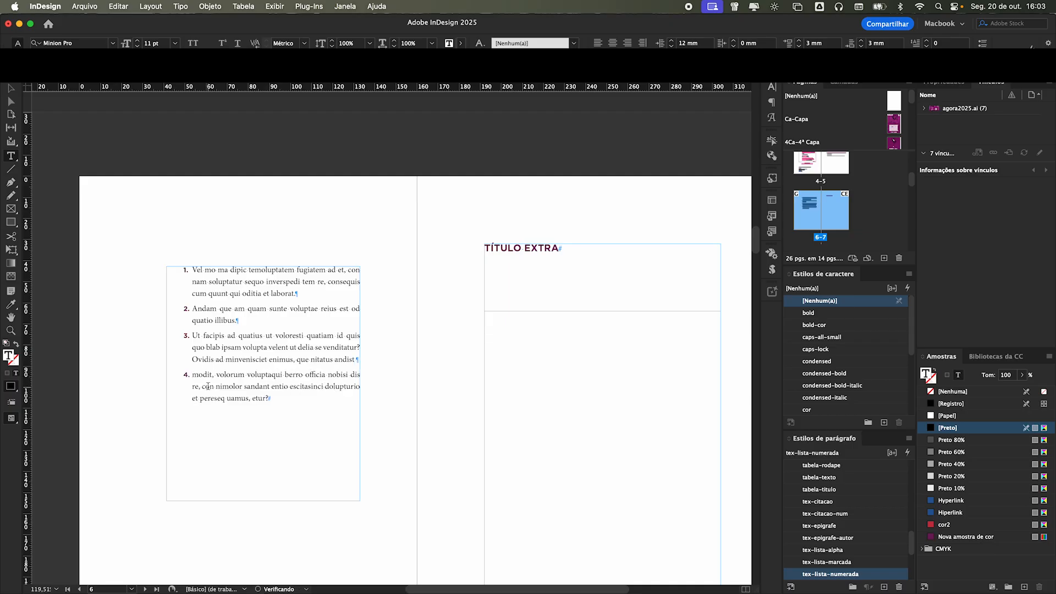
scroll(859, 539, "up", 5)
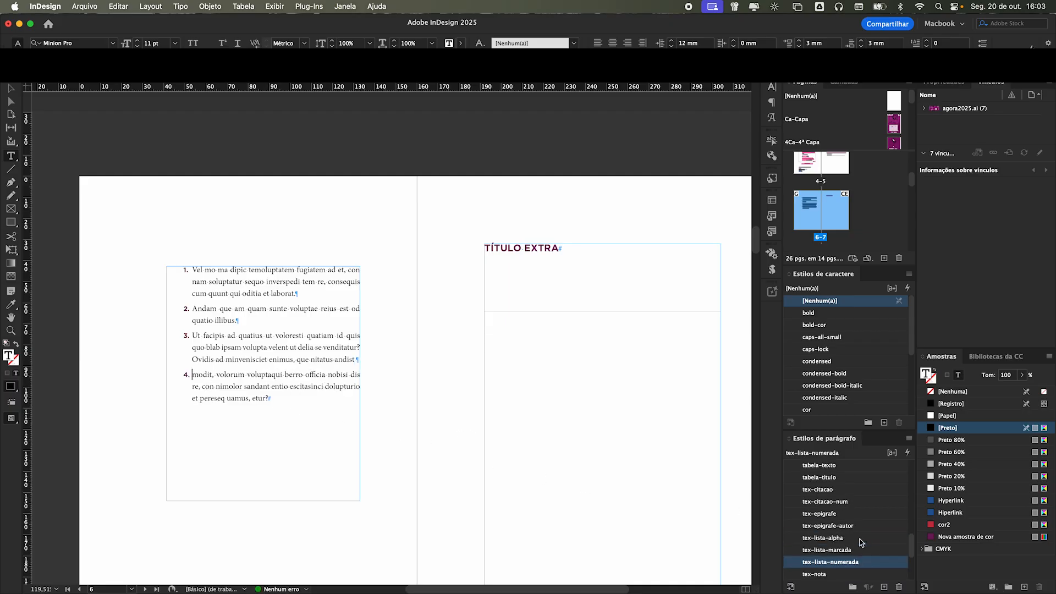
scroll(860, 539, "down", 5)
left_click(819, 501)
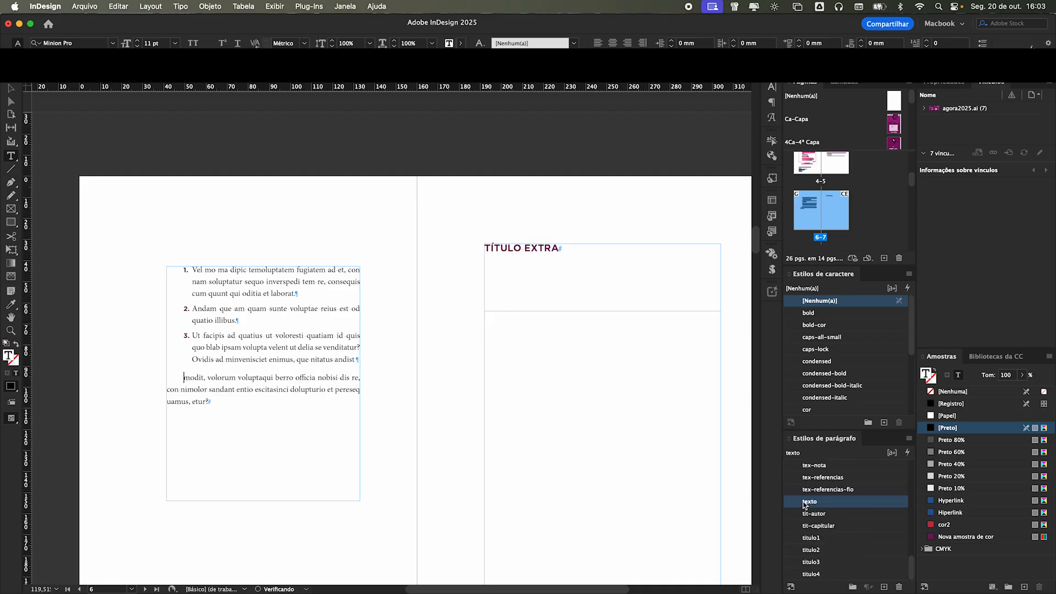
- Copy text from the three numbered items and paste it on a new line below the body paragraph on page 6
left_click(232, 403)
key("Return")
left_click_drag(191, 282, 315, 348)
key("super+c")
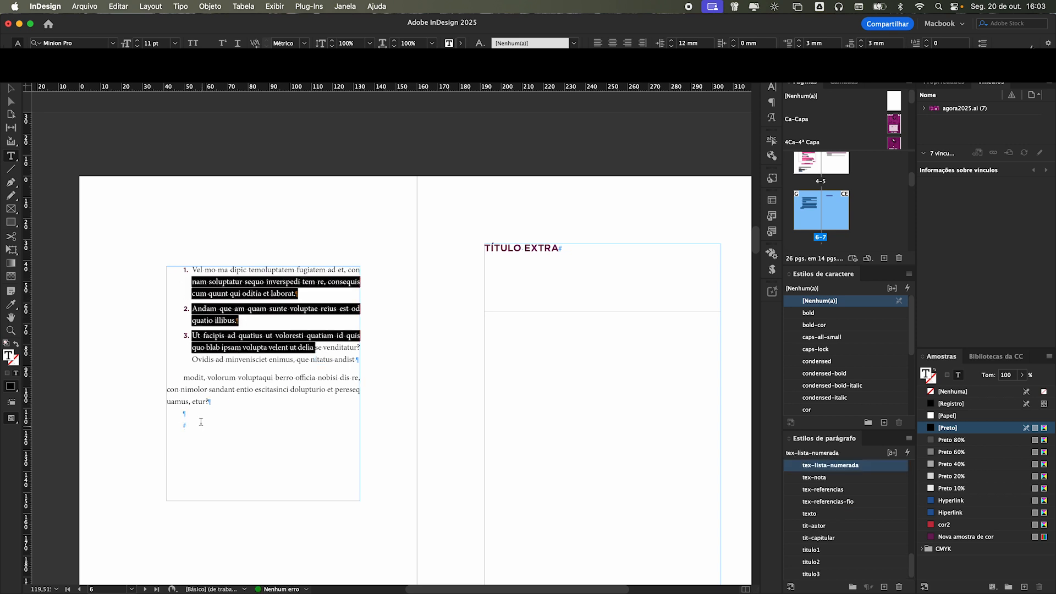
left_click(198, 413)
key("super+v")
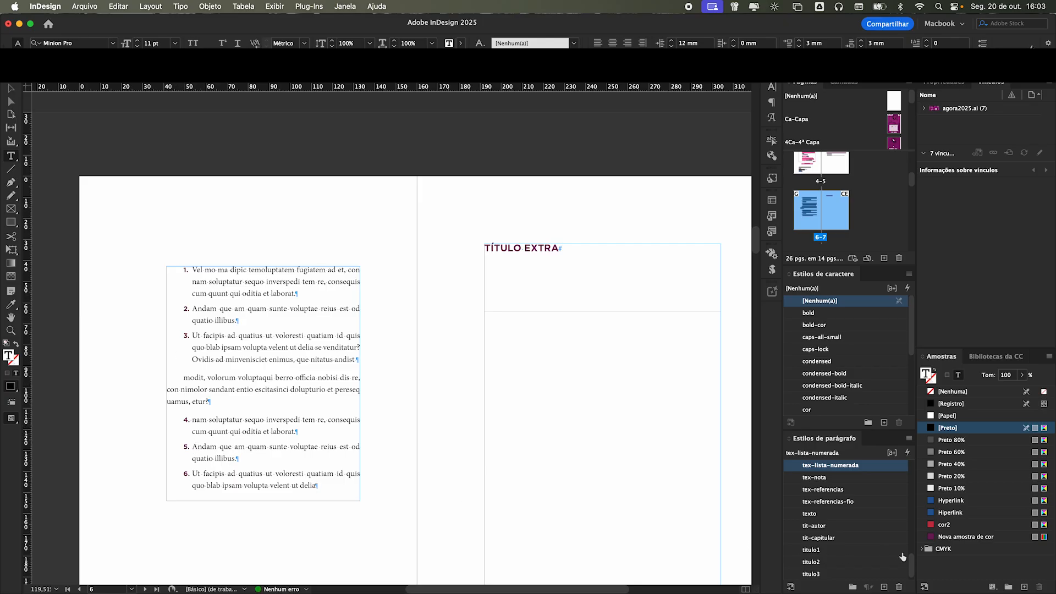
- Restart the numbering of the second list on page 6 by setting its first item's numbering mode to Iniciar em 1
left_click_drag(911, 571, 911, 555)
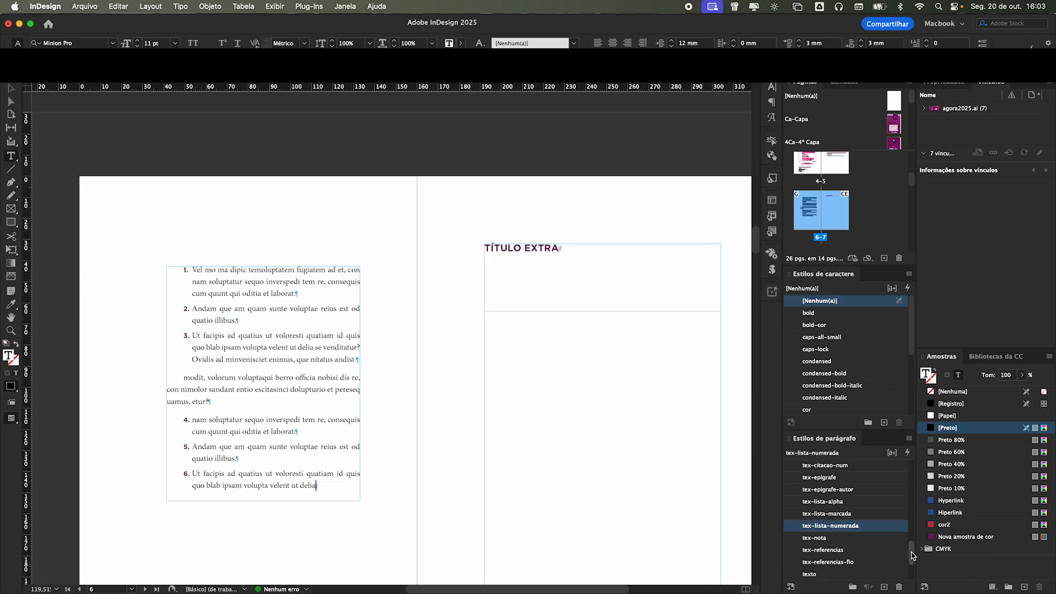
left_click(199, 420)
left_click(18, 54)
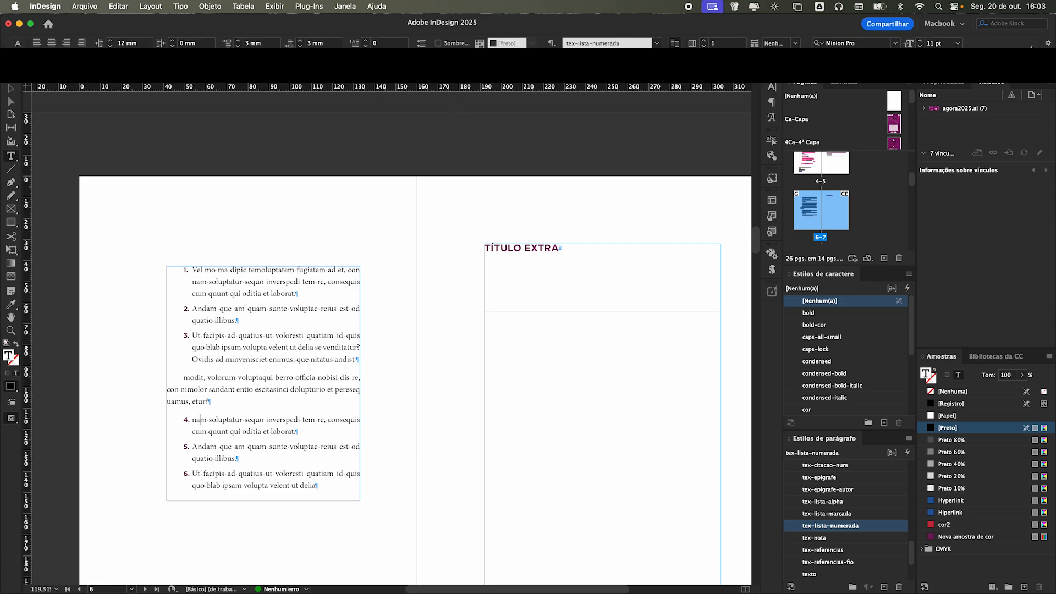
left_click(421, 55, "alt")
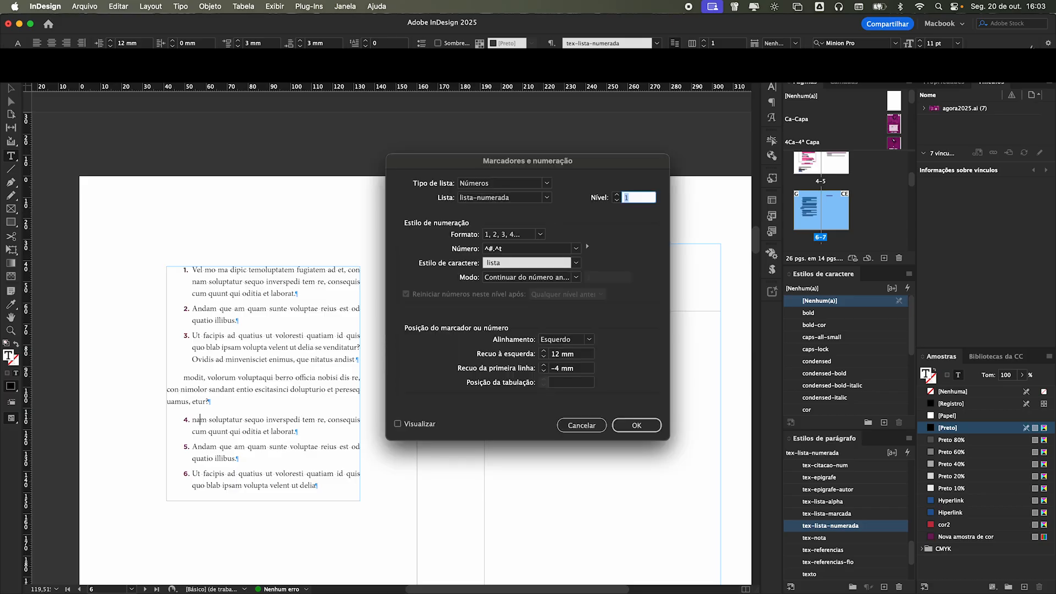
left_click(530, 279)
left_click(532, 301)
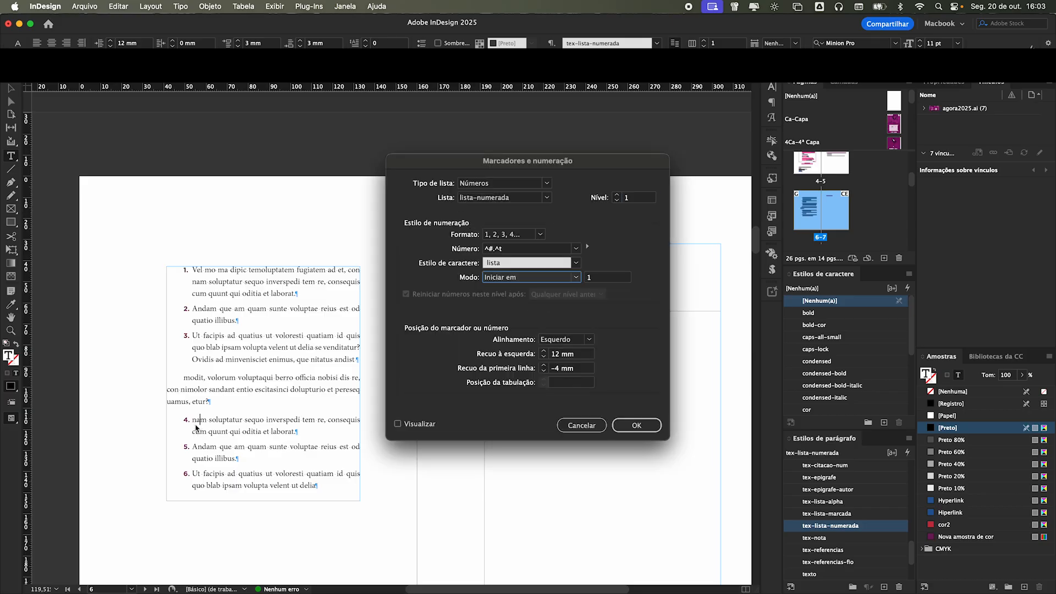
left_click(636, 425)
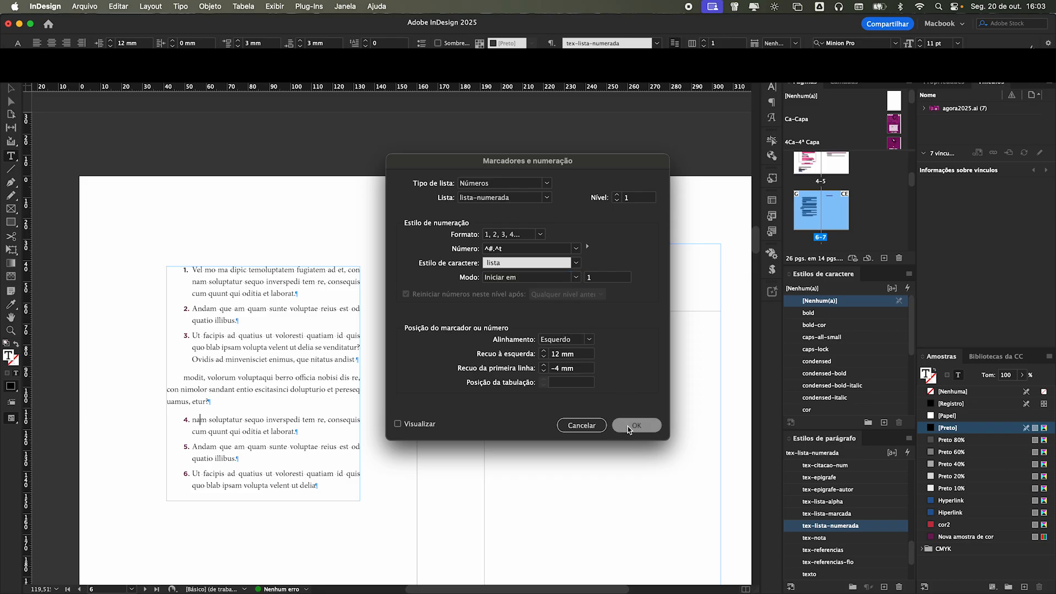
left_click(10, 89)
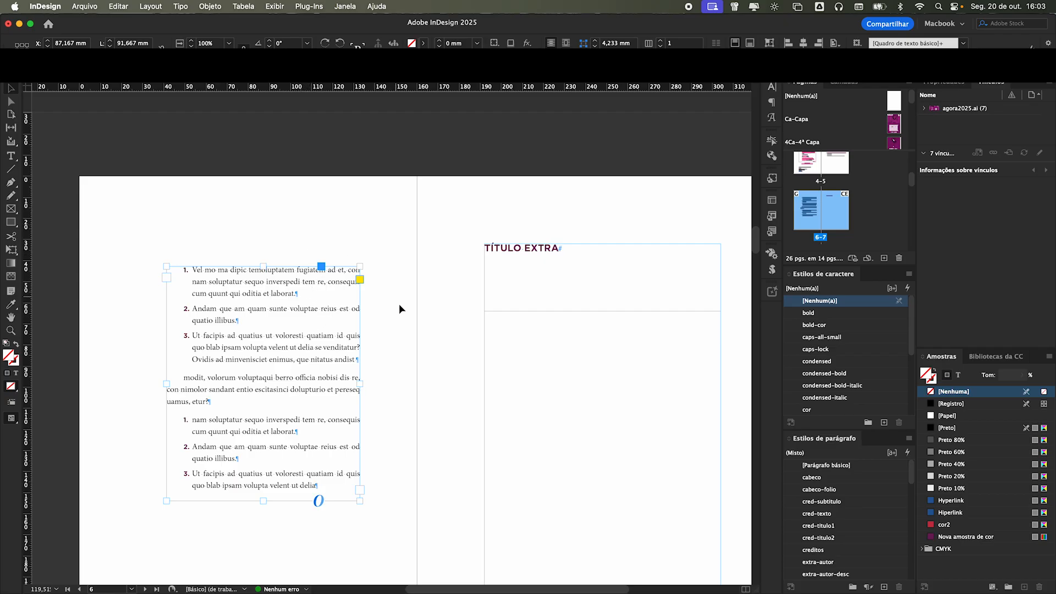
- Look through the spreads between page 6 and the chapter opening, and check the paragraph style of the chapter title
double_click(265, 295)
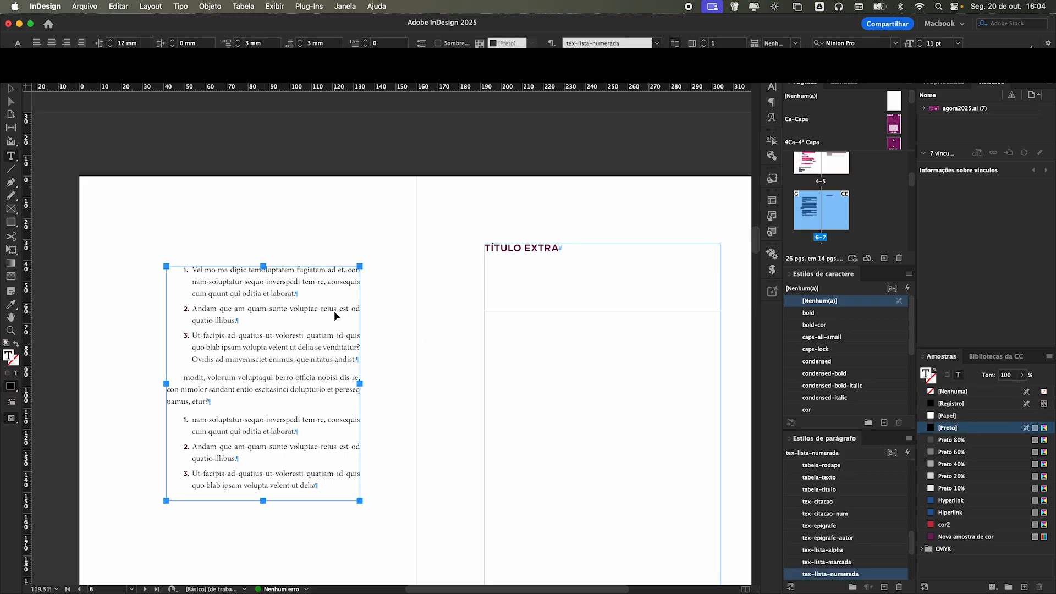
scroll(513, 374, "right", 5)
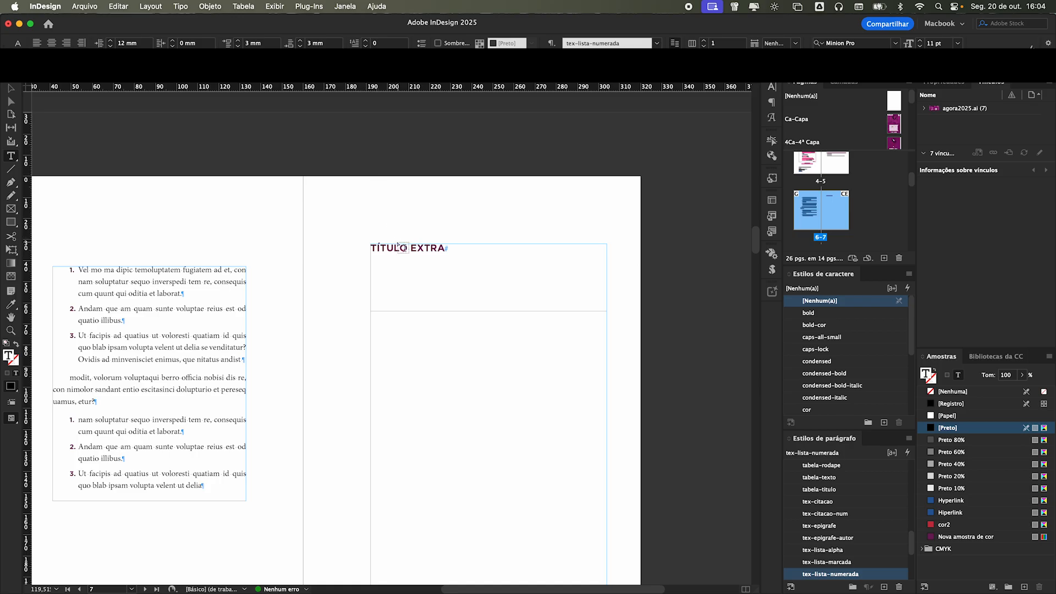
scroll(400, 248, "down", 20)
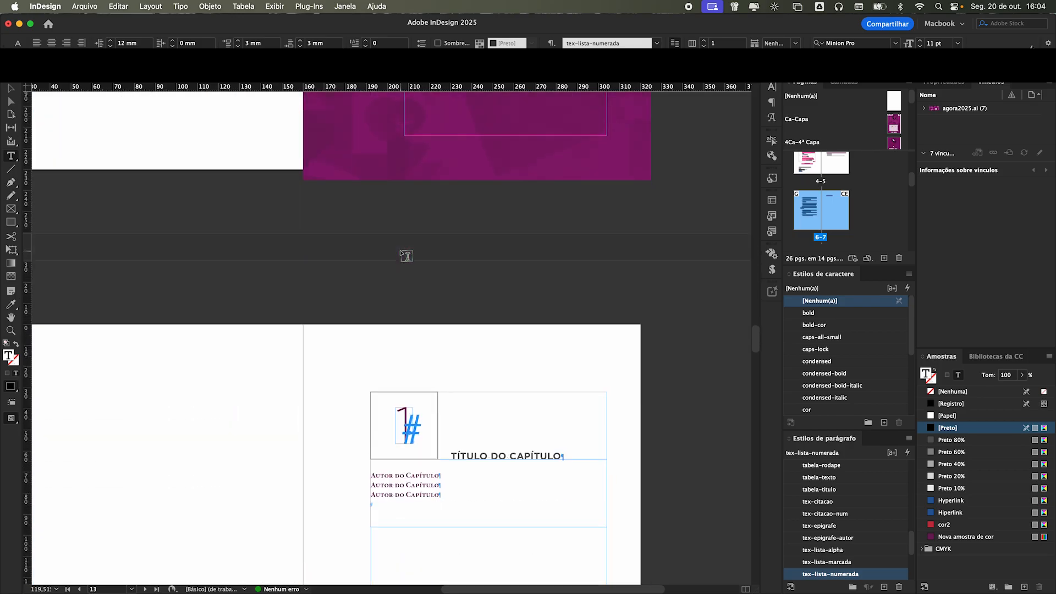
scroll(407, 256, "up", 3)
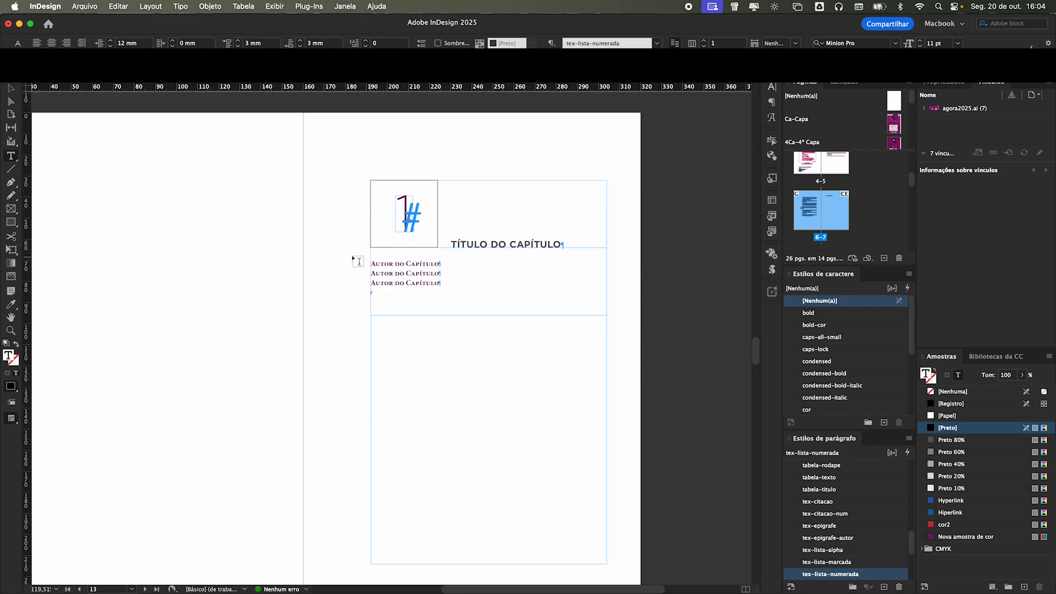
scroll(118, 242, "up", 10)
scroll(159, 251, "down", 10)
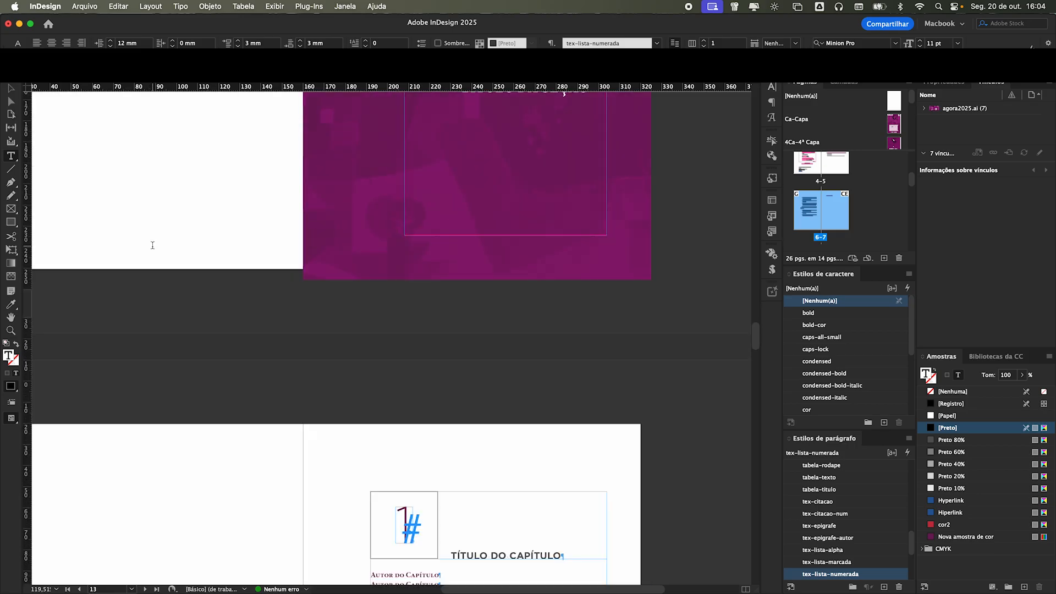
left_click_drag(454, 345, 557, 344)
scroll(231, 242, "up", 10)
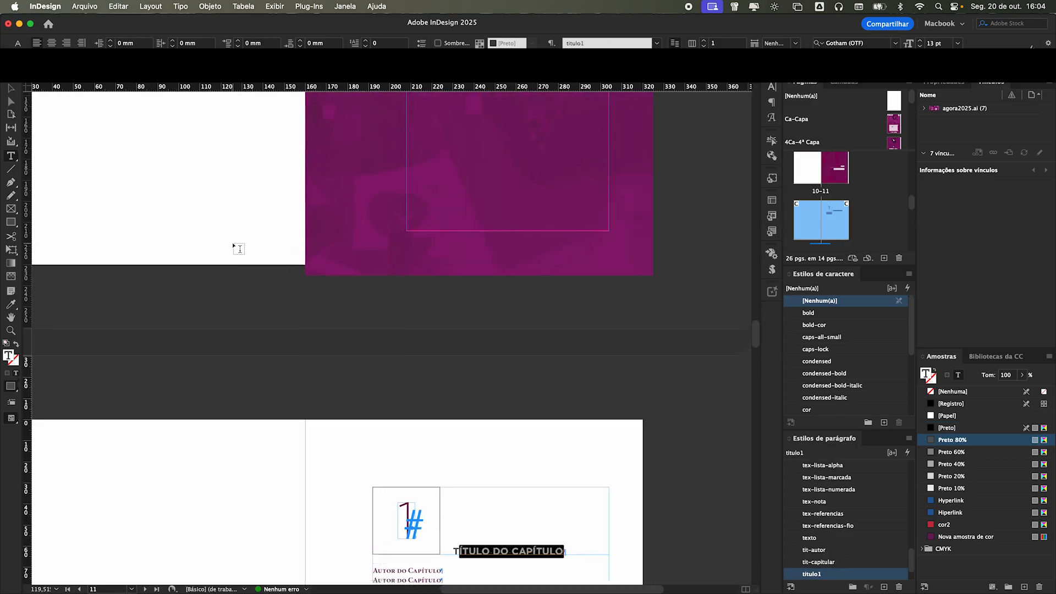
scroll(231, 242, "up", 10)
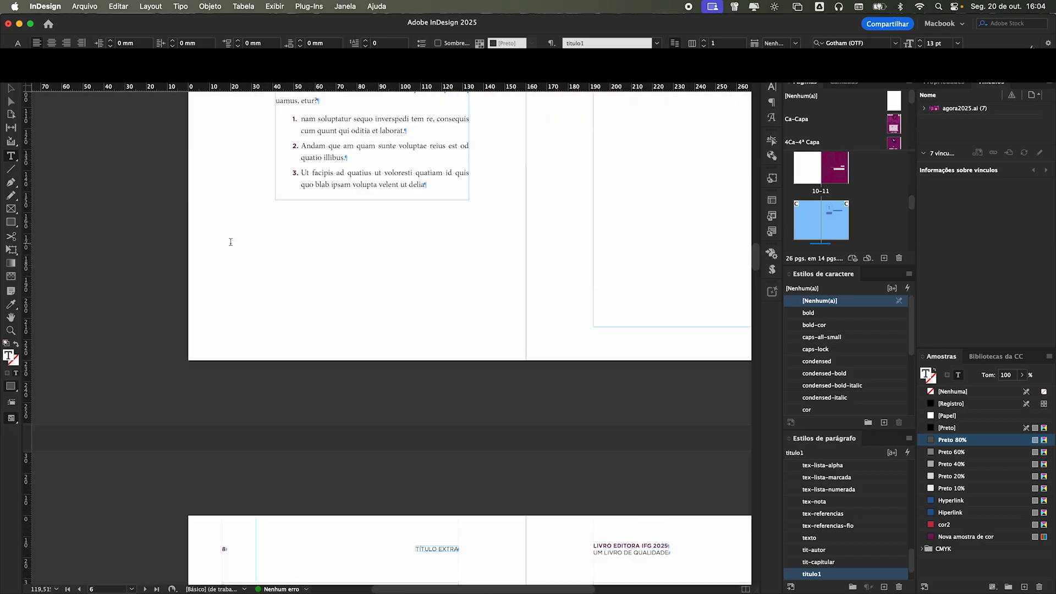
- Apply the texto paragraph style to all the text in the page 6 frame
left_click(326, 331)
key("super+a")
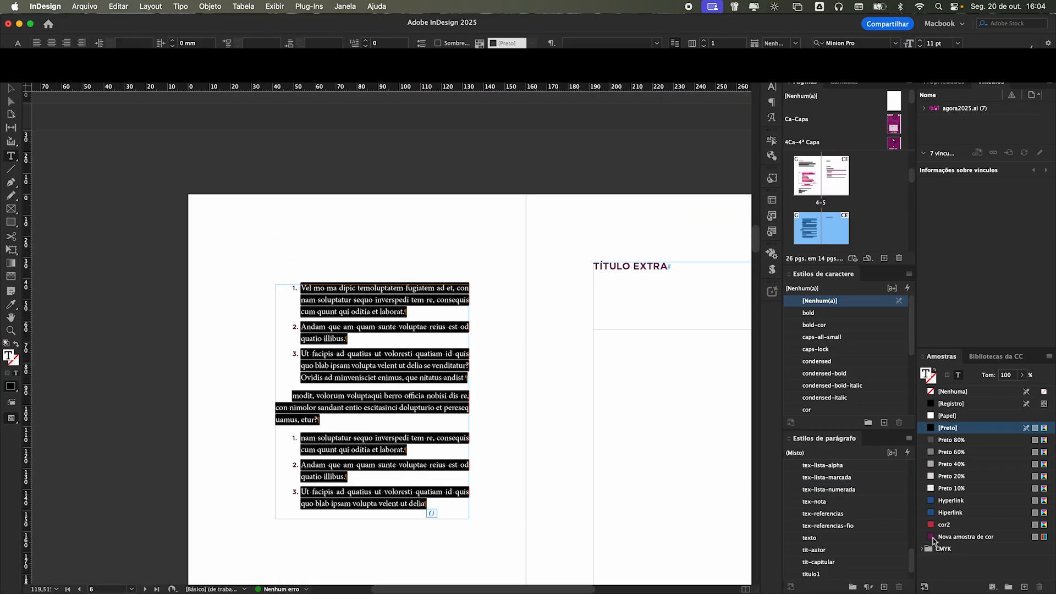
left_click(823, 539)
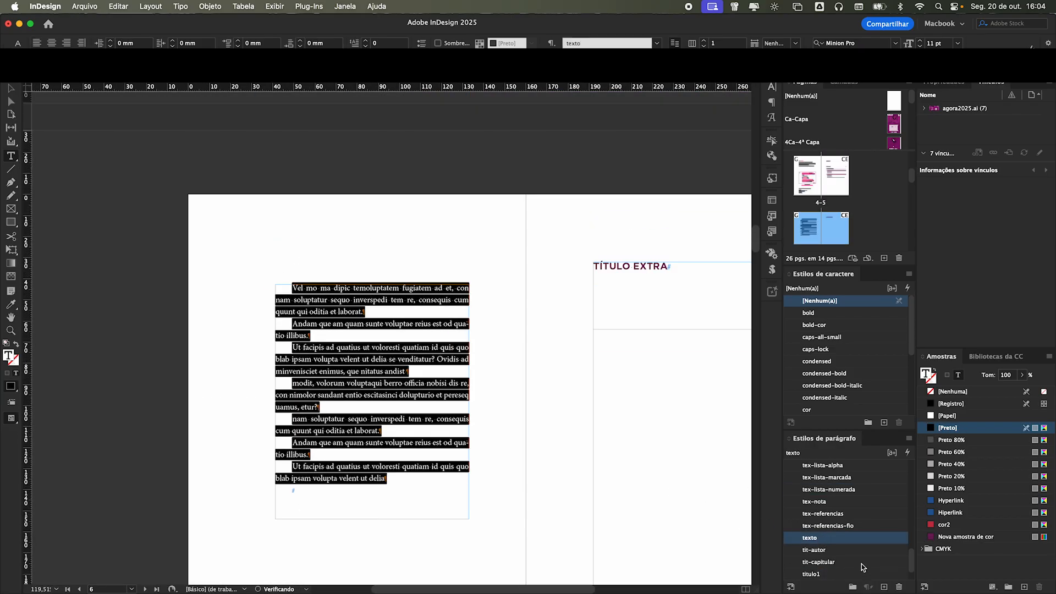
- Apply the titulo1 paragraph style to the first paragraph on page 6 and titulo2 to the second
scroll(911, 564, "down", 1)
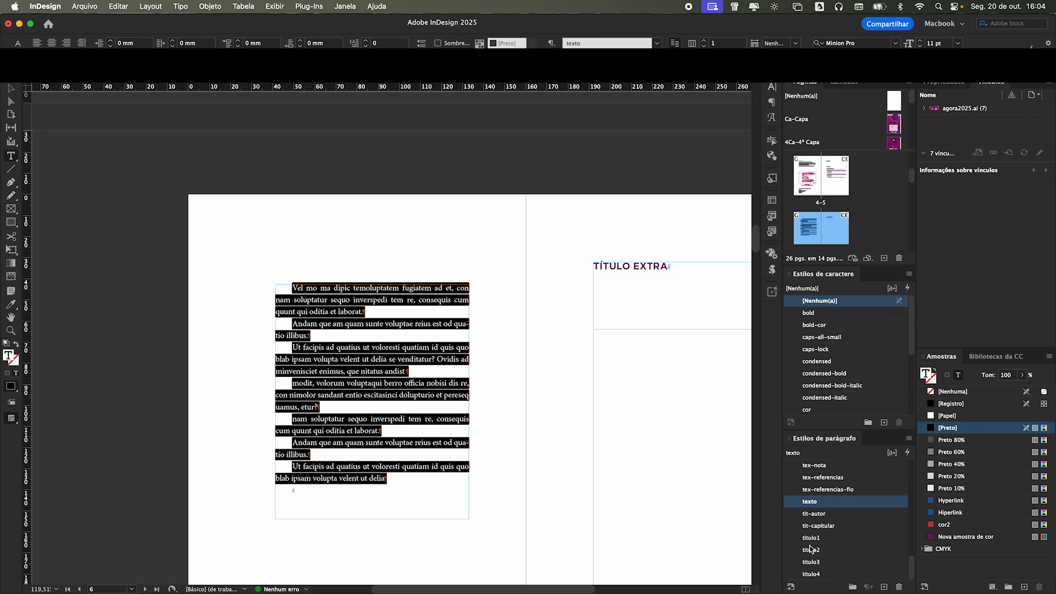
left_click(338, 304)
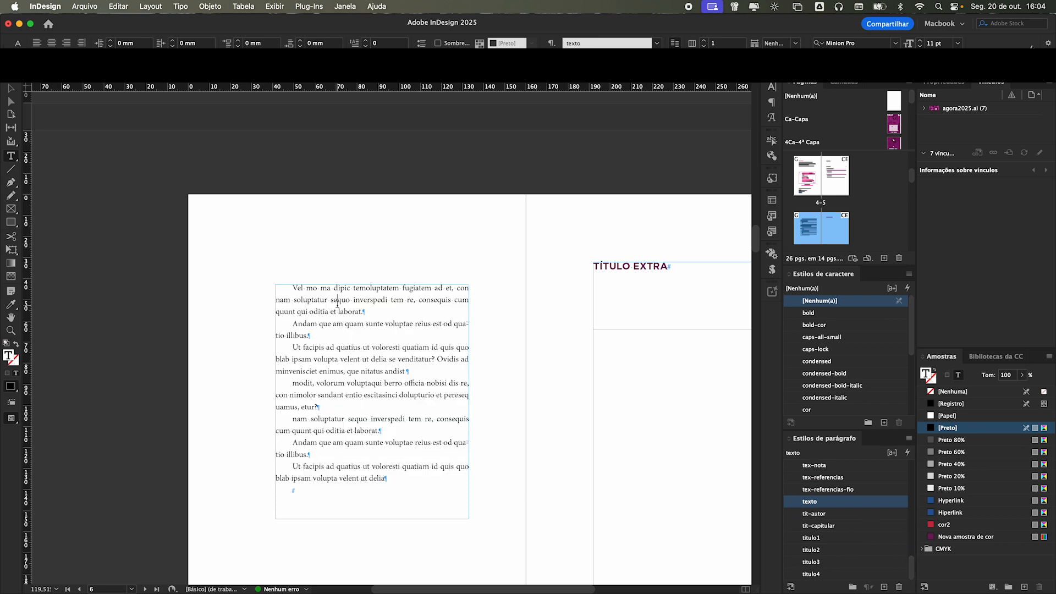
left_click(812, 538)
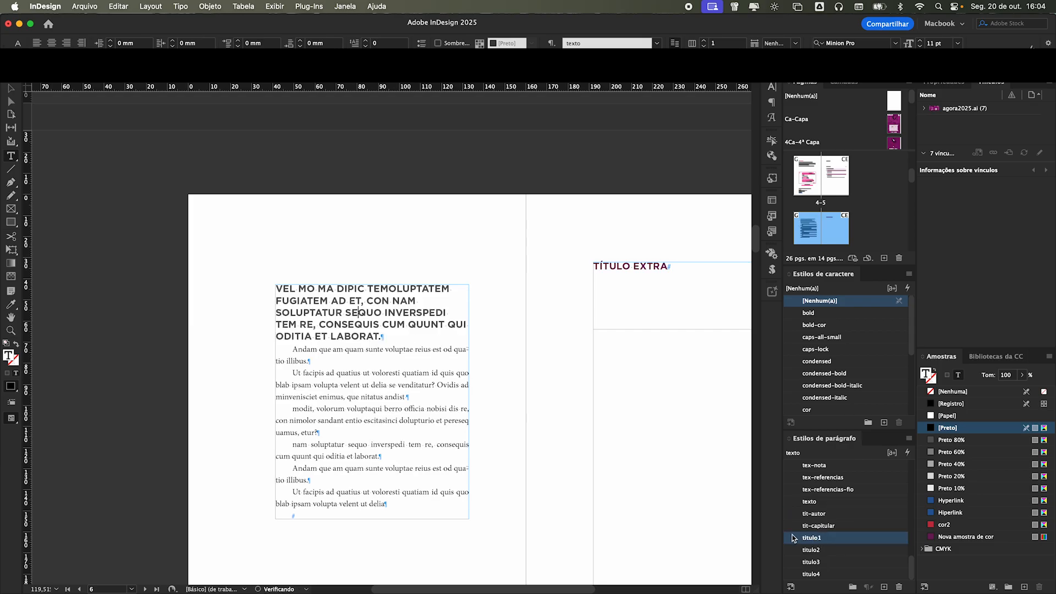
left_click(324, 351)
left_click(822, 551)
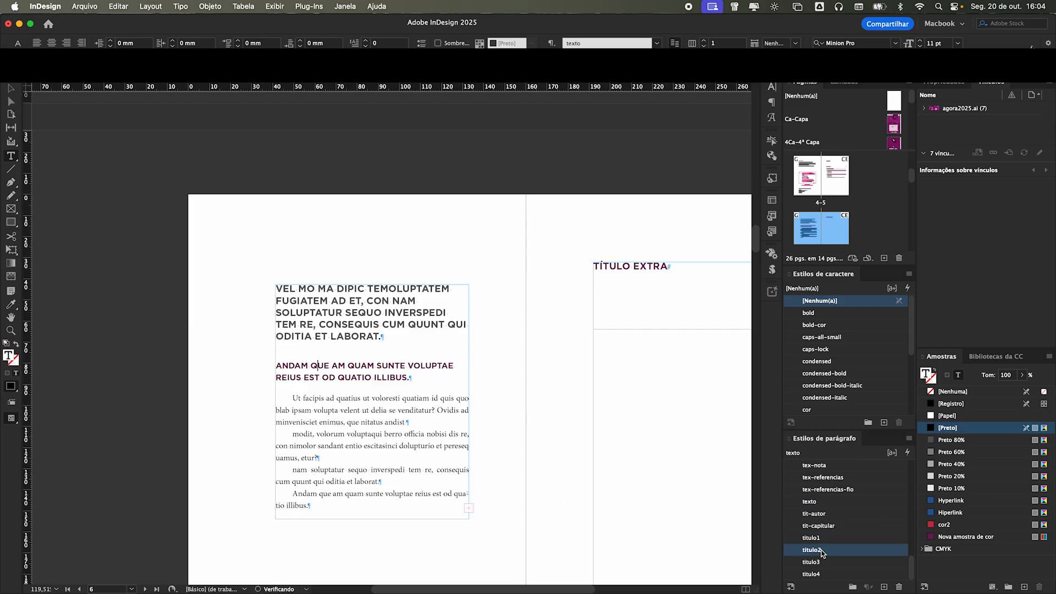
- Apply the titulo3 paragraph style to the third paragraph on page 6 and titulo4 to the fourth
left_click(356, 405)
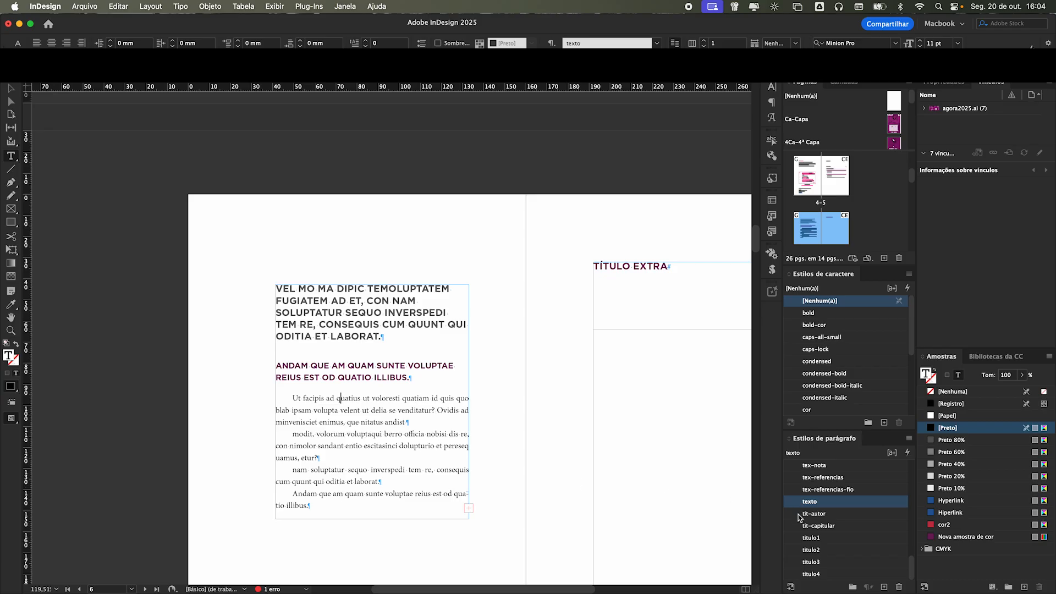
left_click(811, 561)
left_click(324, 447)
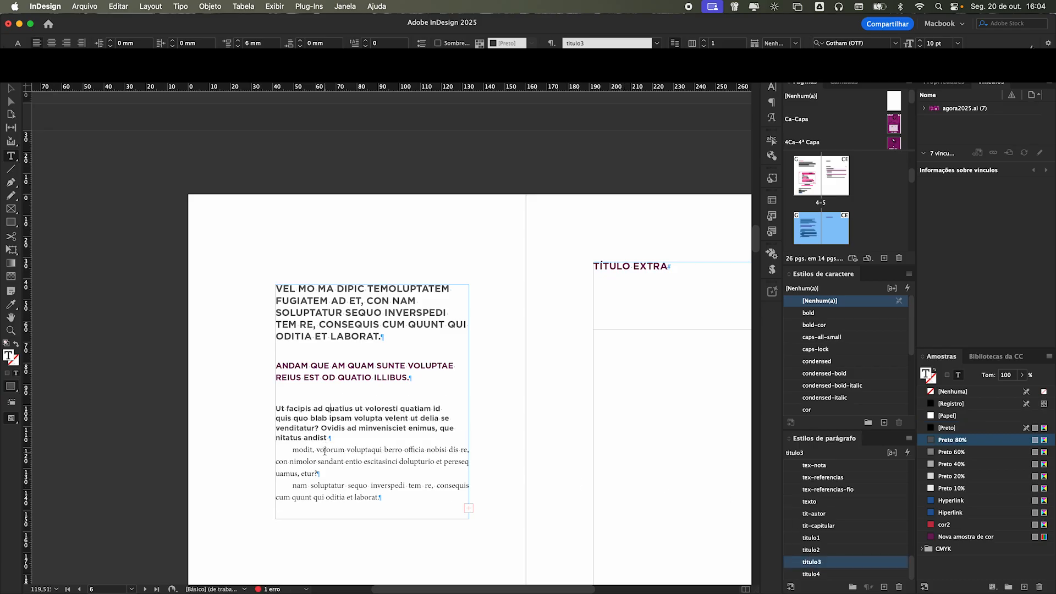
left_click(811, 574)
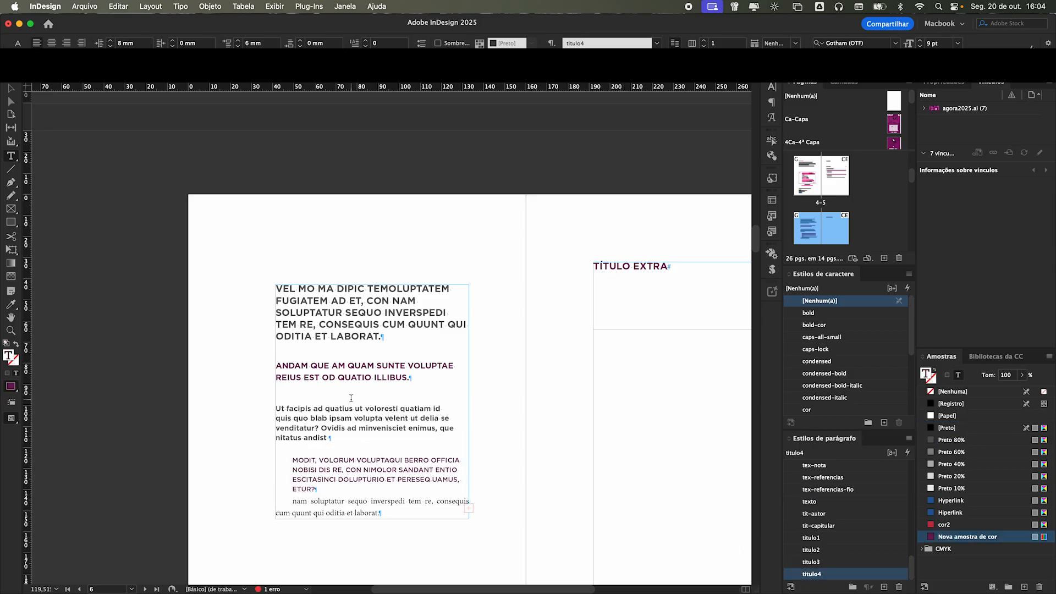
- Apply the tex-citacao paragraph style to all the text in the page 6 frame
left_click_drag(295, 301, 330, 333)
left_click_drag(407, 335, 273, 289)
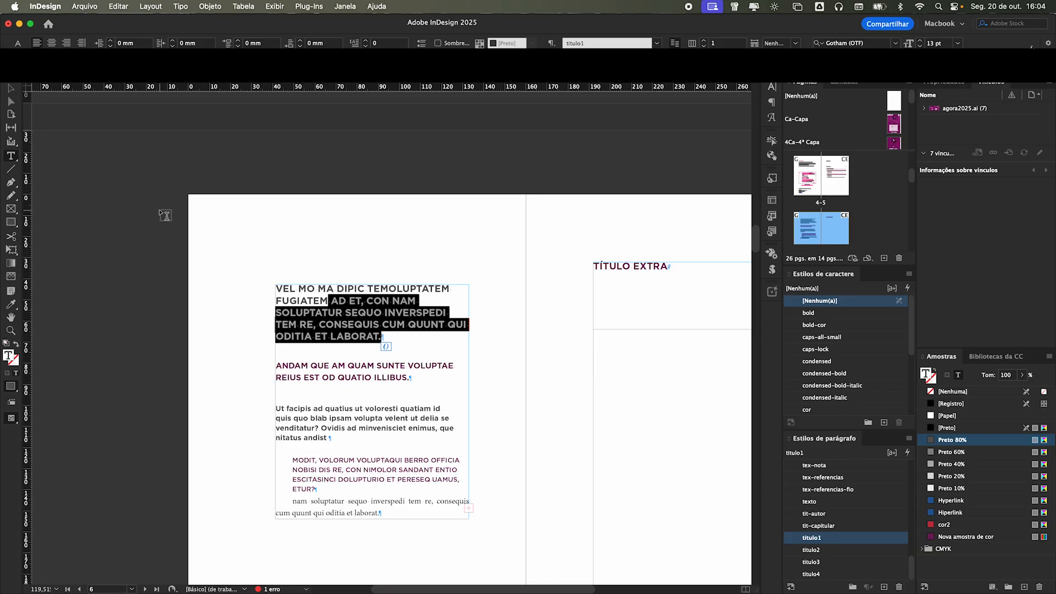
key("Escape")
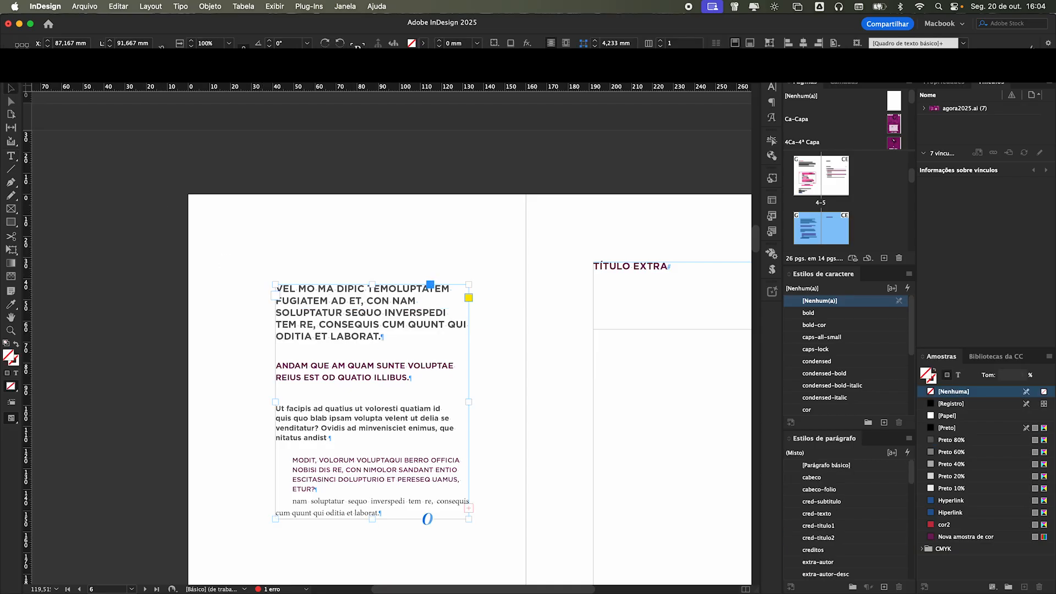
double_click(349, 321)
key("super+a")
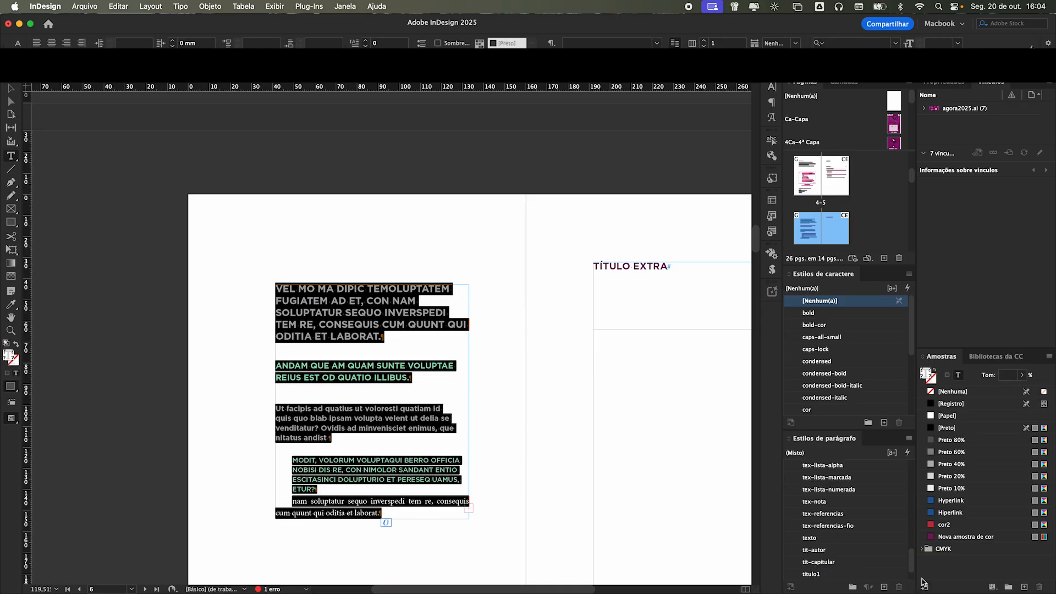
left_click_drag(911, 564, 913, 543)
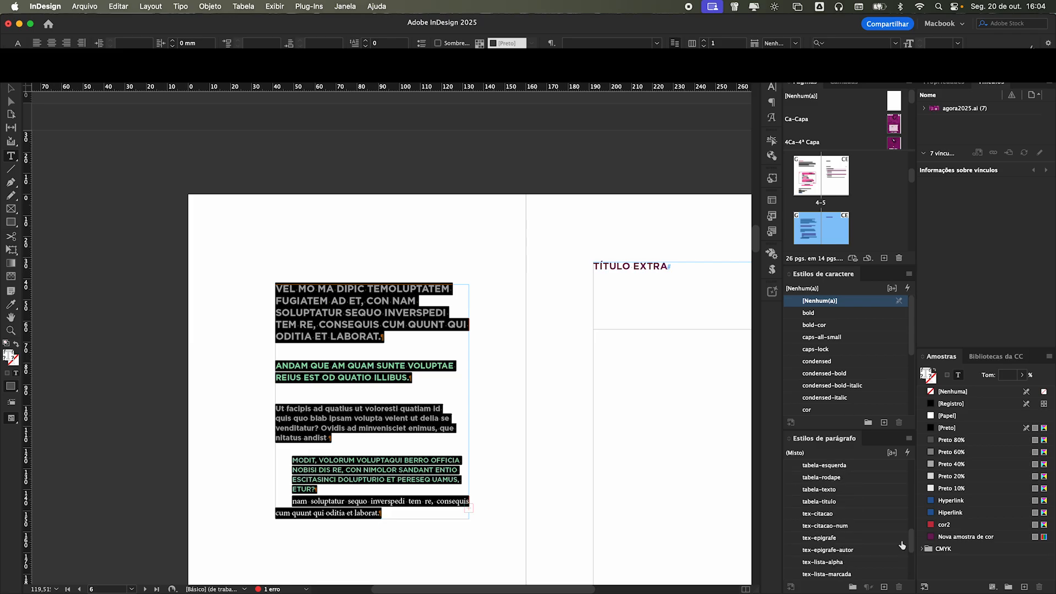
left_click(822, 513)
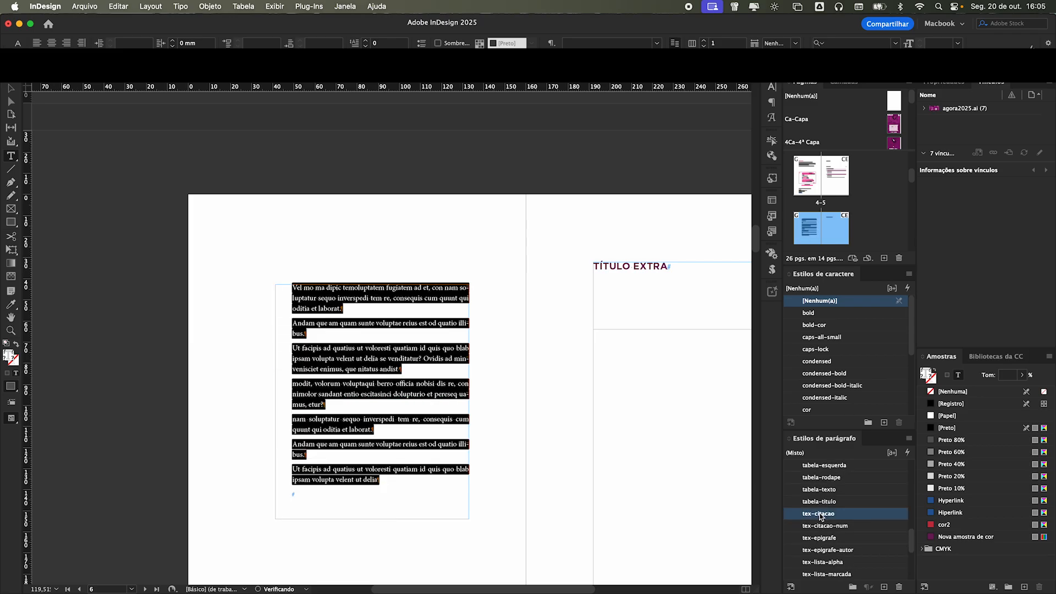
- Apply the tex-citacao-num paragraph style to all the text in the page 6 frame
left_click(301, 309)
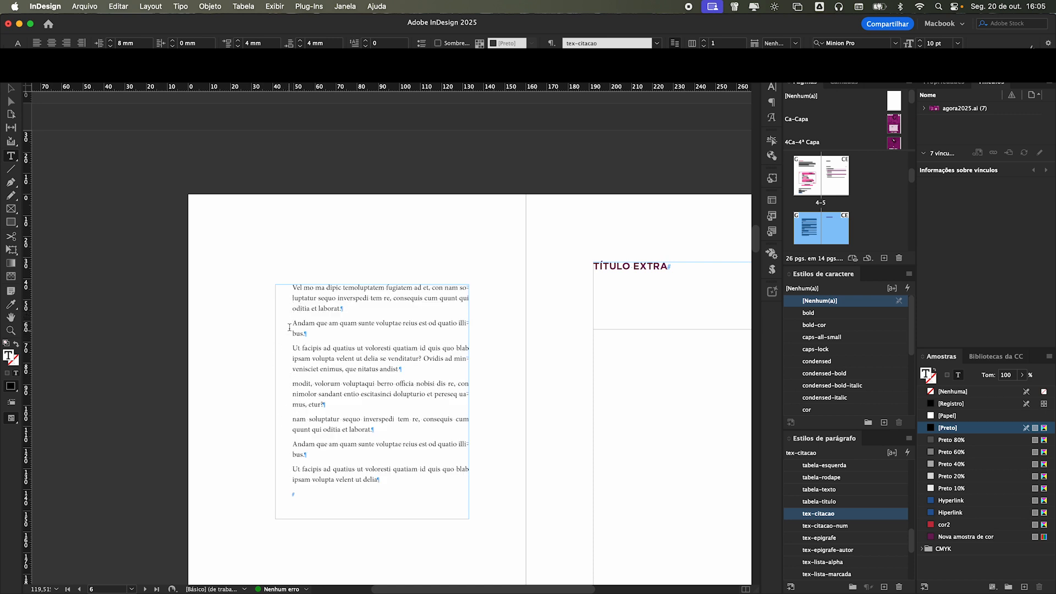
key("super+a")
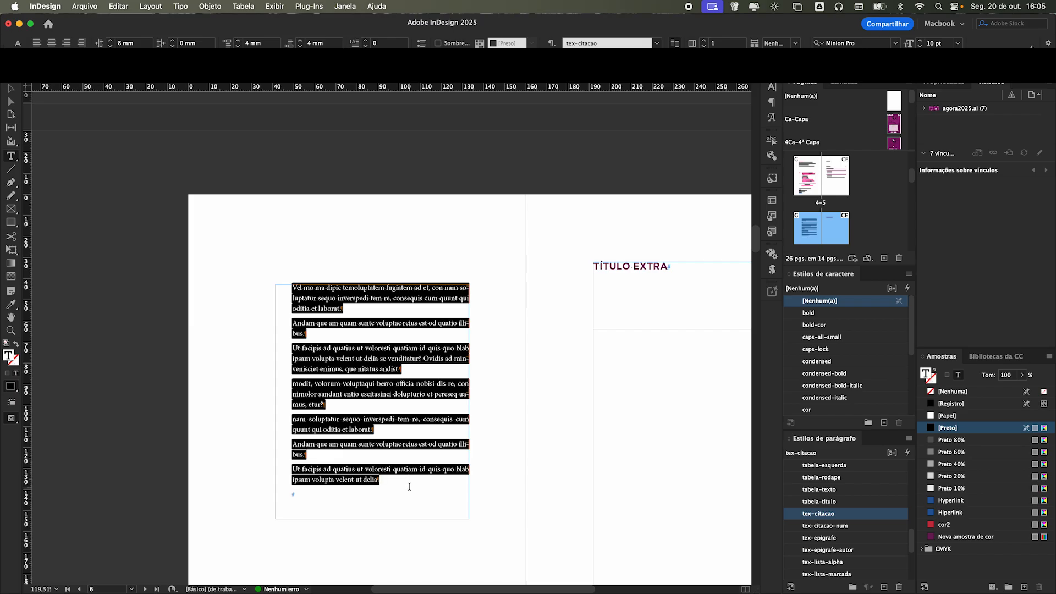
left_click(842, 526)
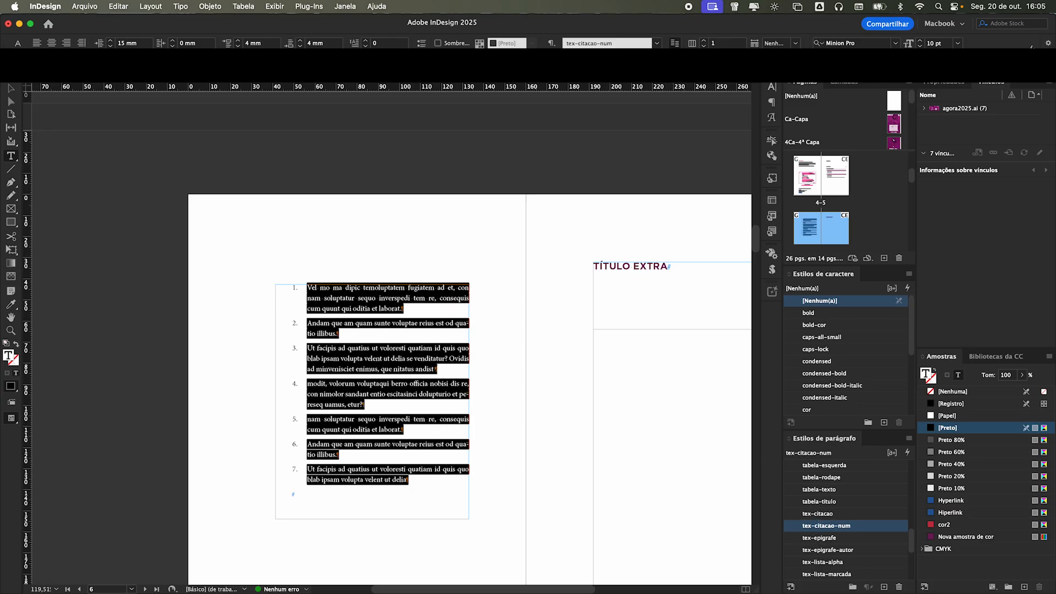
- Enlarge the page 6 text frame to fill the page margins, about 130 mm wide
scroll(356, 462, "down", 3)
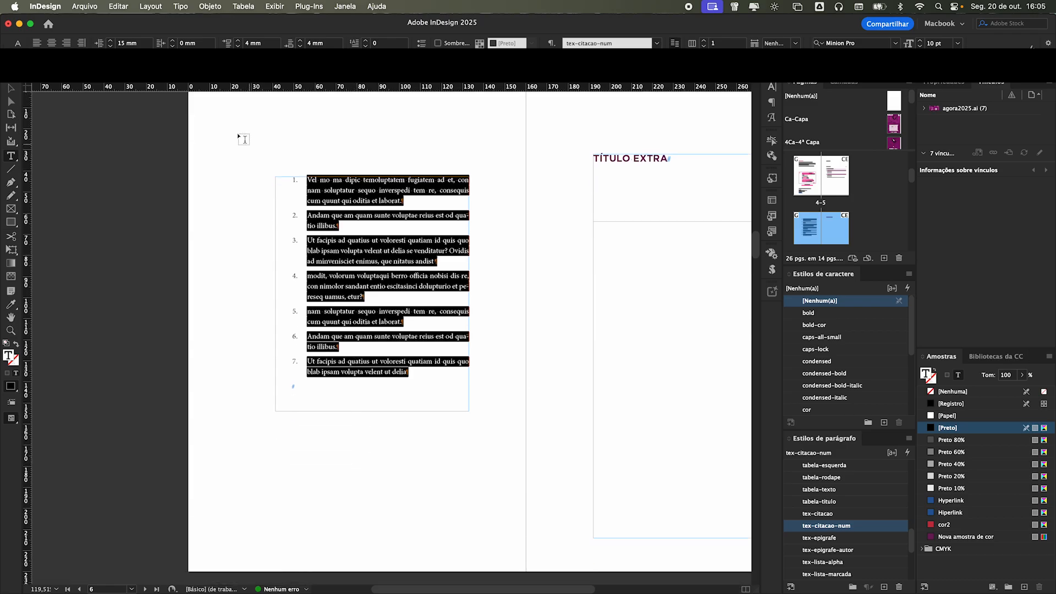
left_click(18, 88)
left_click_drag(343, 214, 294, 153)
left_click_drag(424, 349, 498, 518)
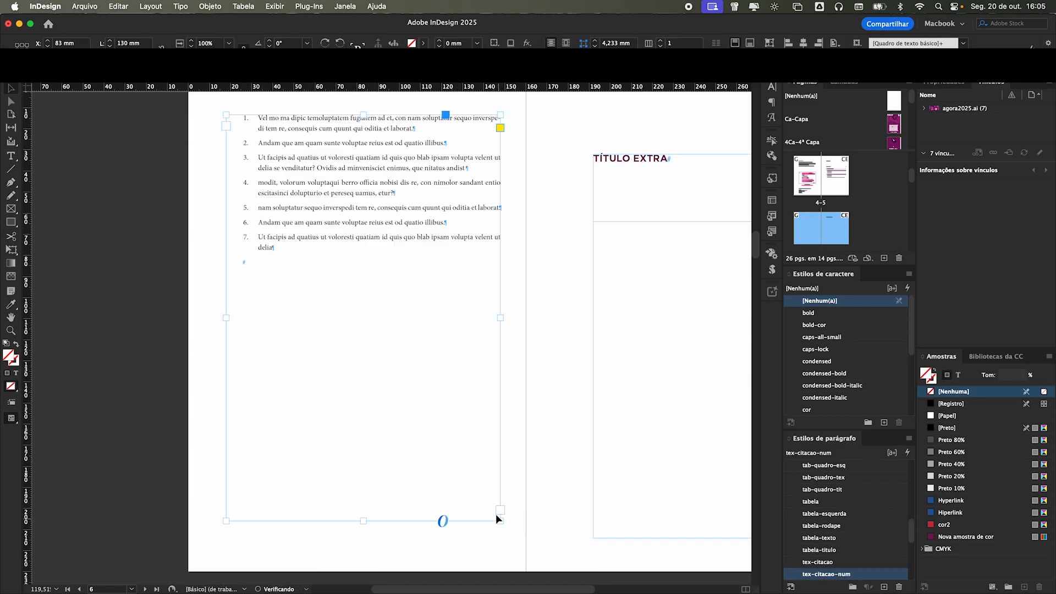
left_click_drag(289, 246, 283, 245)
key("super+z")
- Insert a footnote at the end of the seventh numbered paragraph on page 6 with the text "dccadas"
double_click(284, 246)
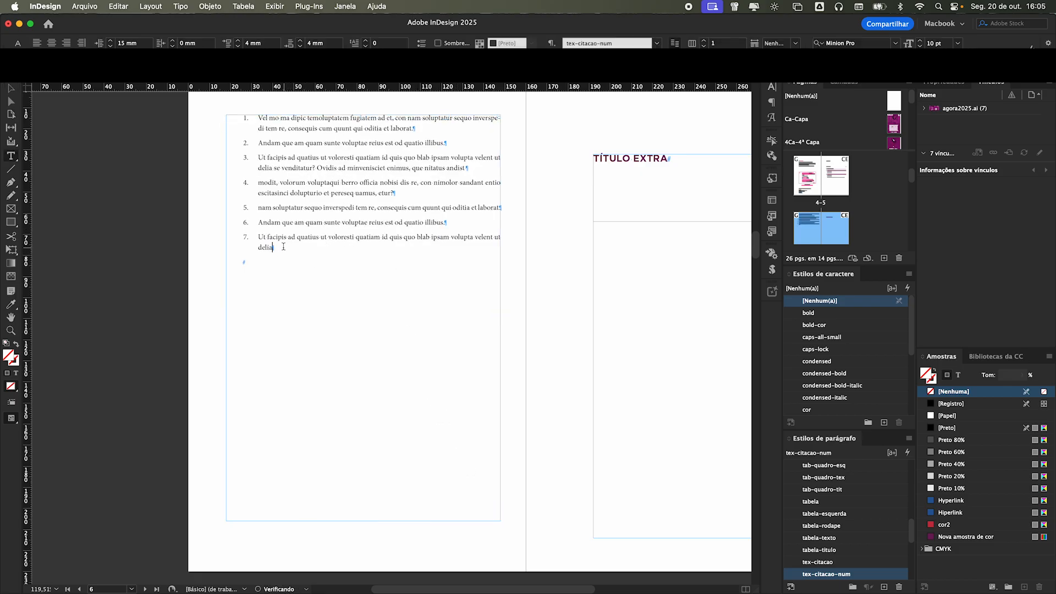
key("alt+super+f")
scroll(229, 520, "up", 6)
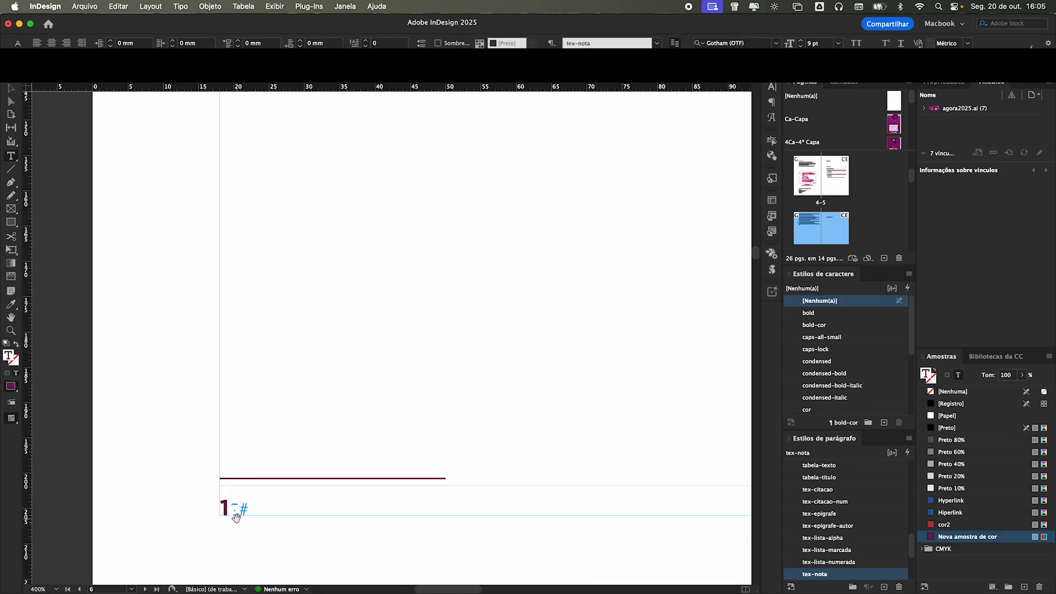
scroll(236, 517, "down", 2)
type("dccadas")
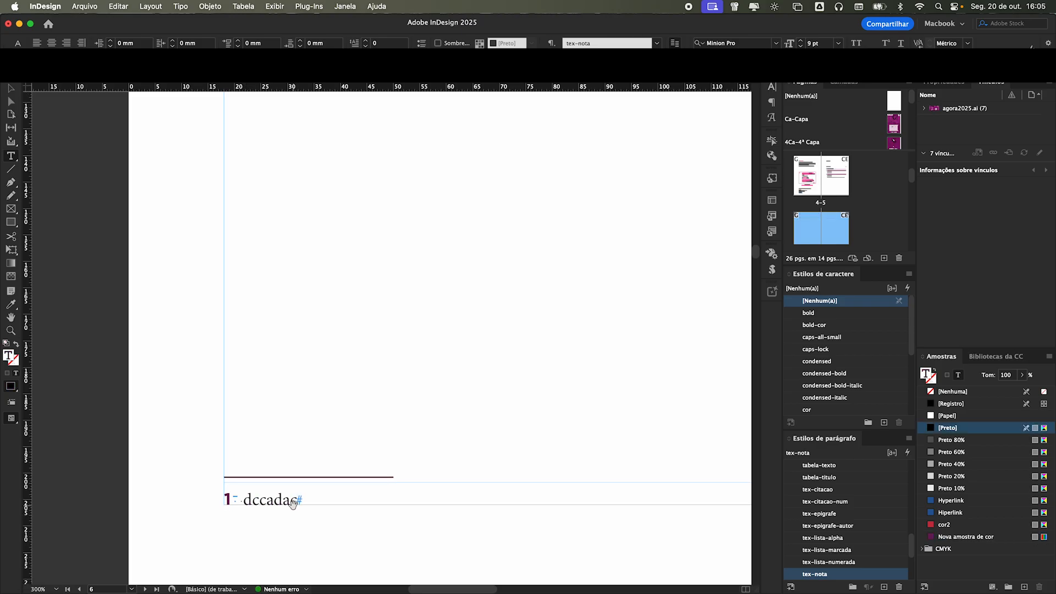
scroll(294, 504, "down", 2)
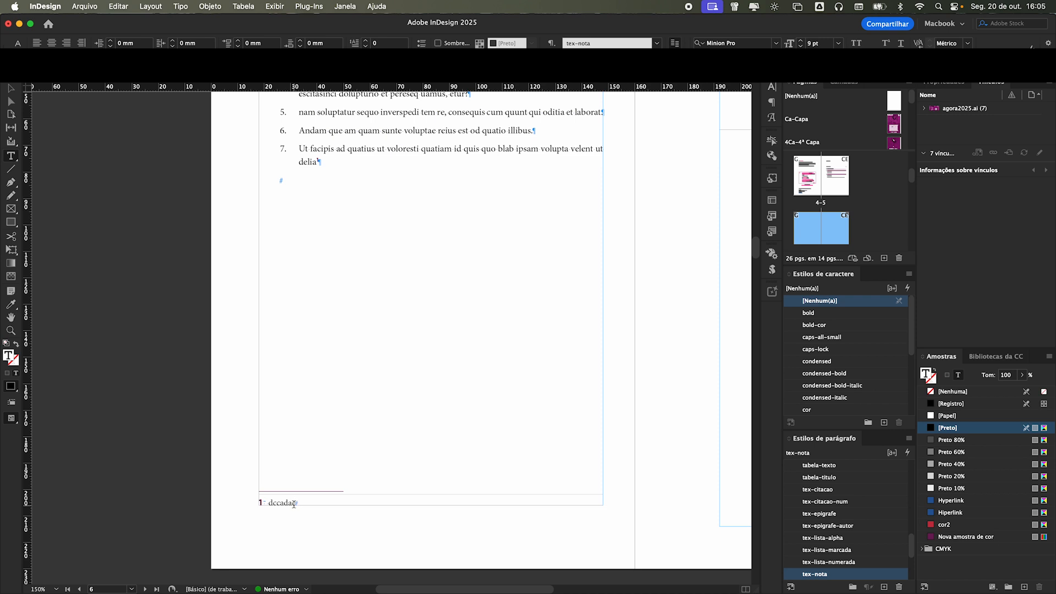
left_click(291, 505)
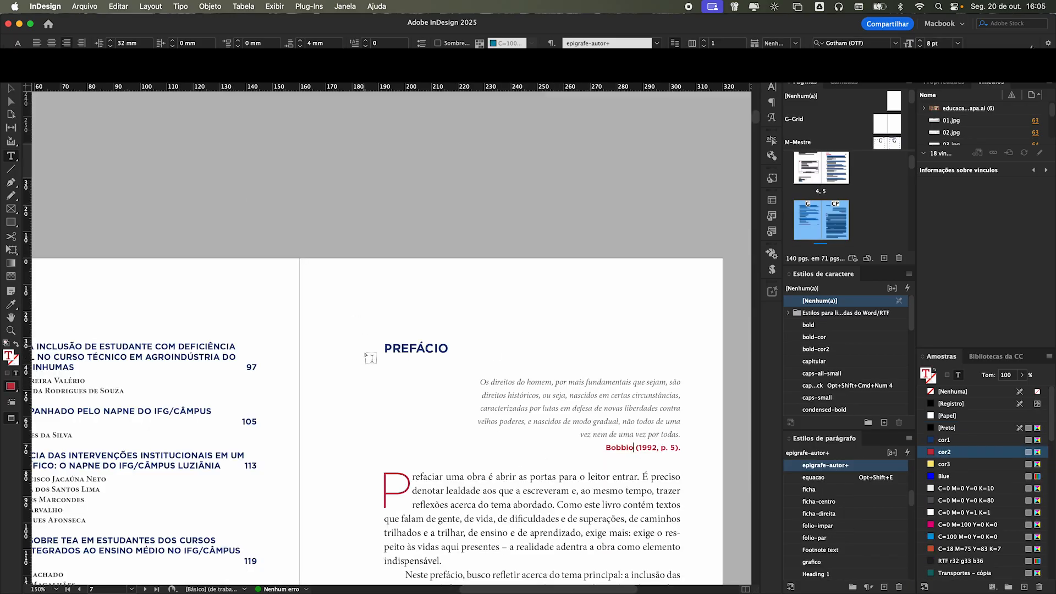
- Look through the 140-page book document from the preface onward to examine its epigraph, quotation, footnote and list formatting
left_click_drag(490, 392, 490, 392)
scroll(490, 389, "down", 20)
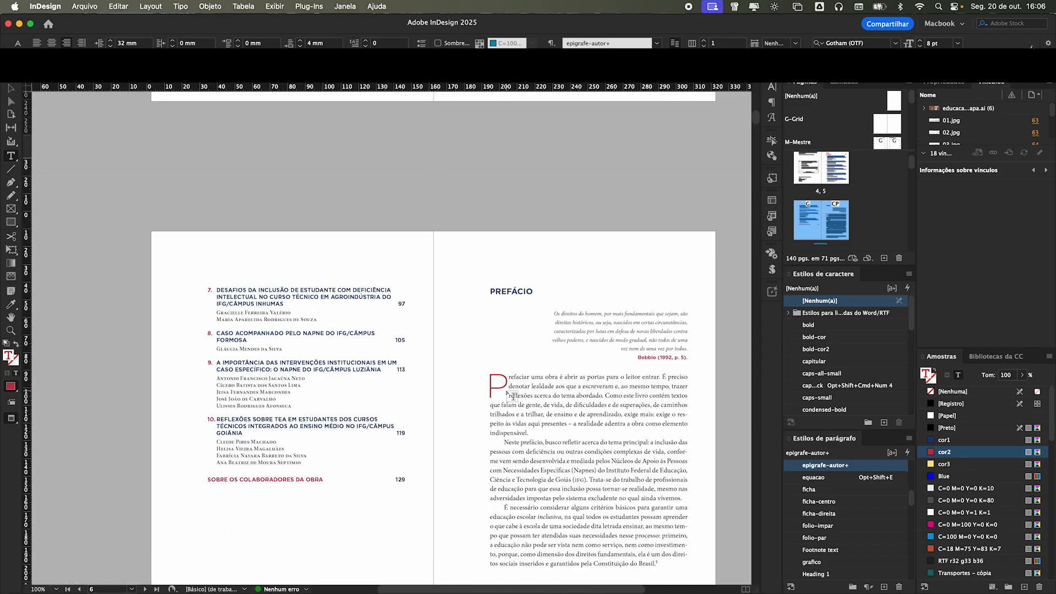
scroll(507, 388, "down", 20)
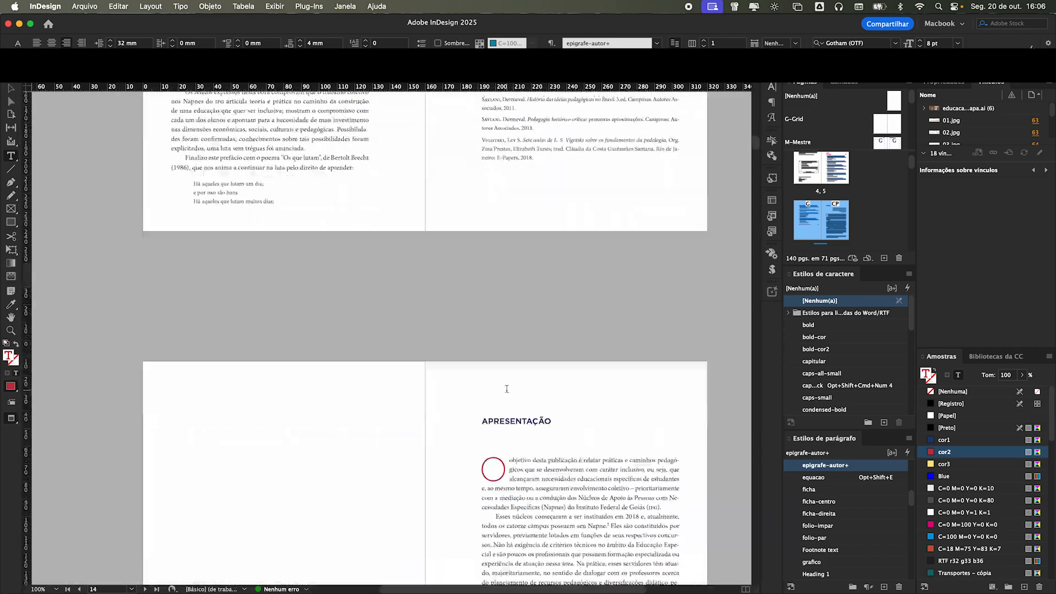
scroll(507, 388, "down", 20)
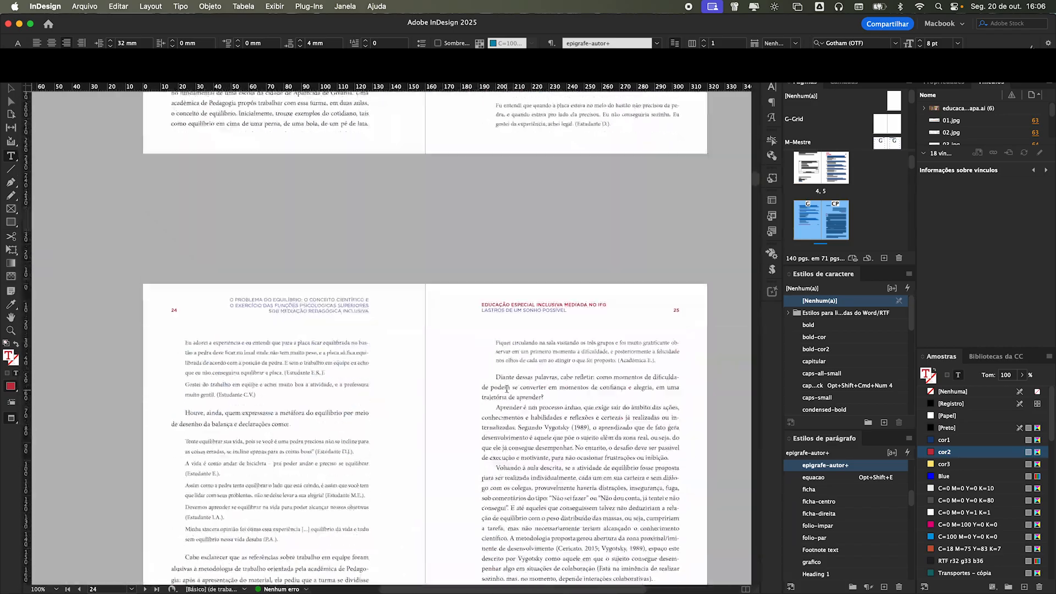
scroll(506, 388, "down", 10)
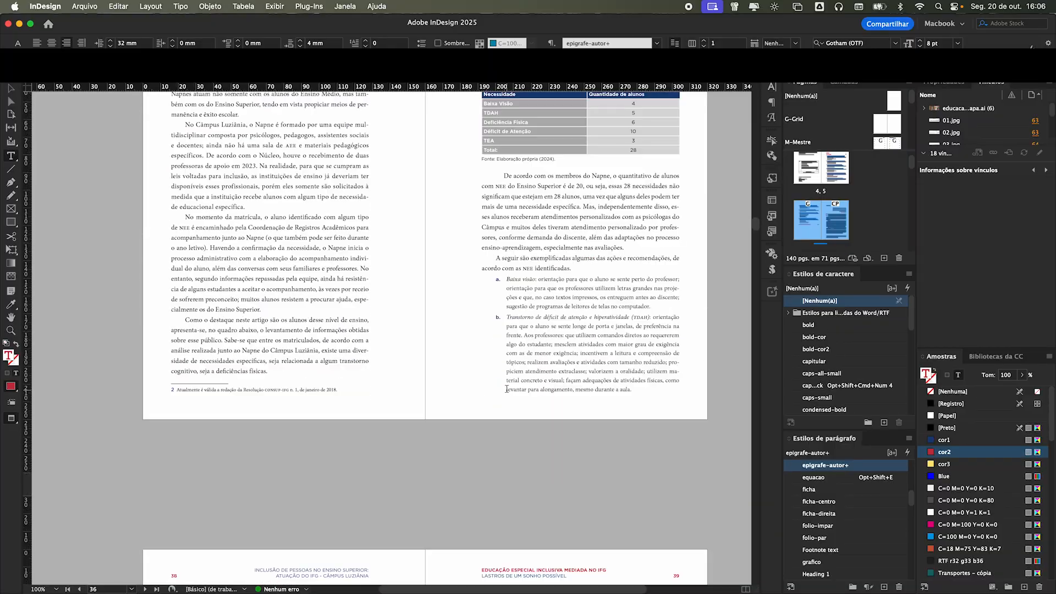
- Copy the "QUADRO" caption, the student-needs table and its source line from page 37 of the book document
left_click_drag(510, 142, 611, 230)
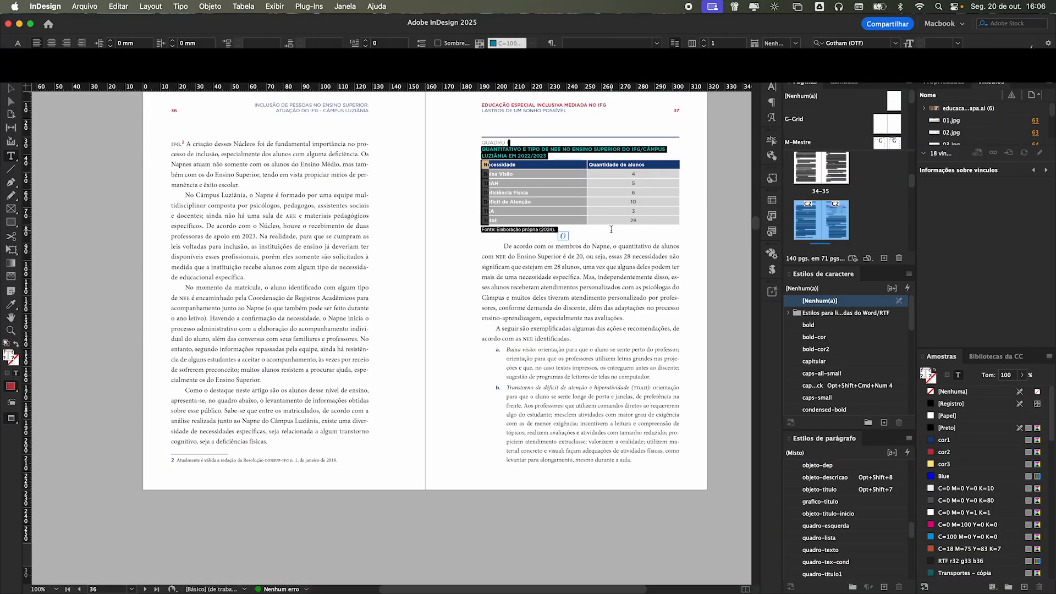
key("Escape")
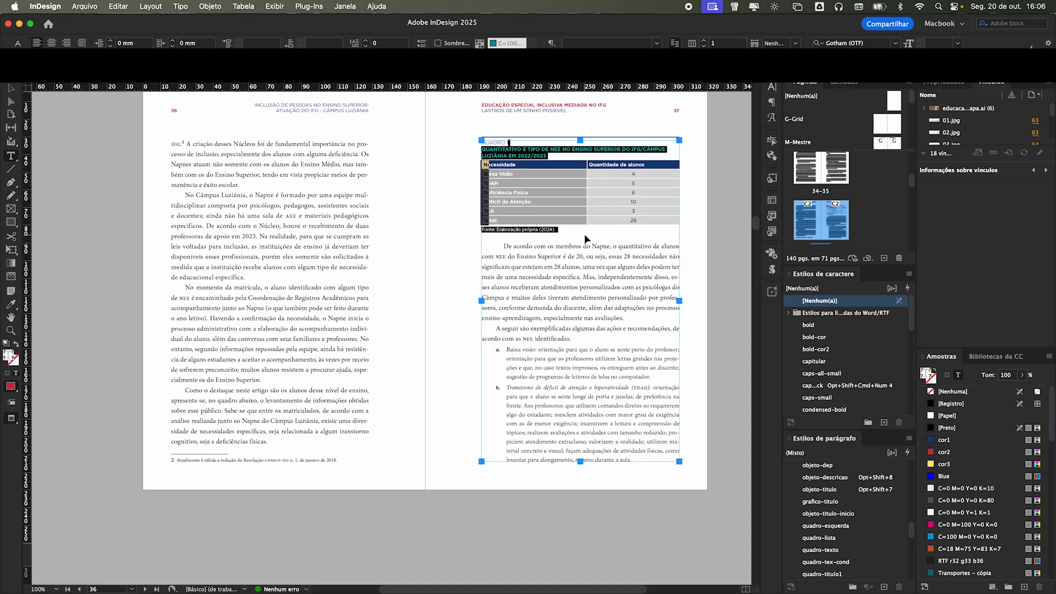
key("super+c")
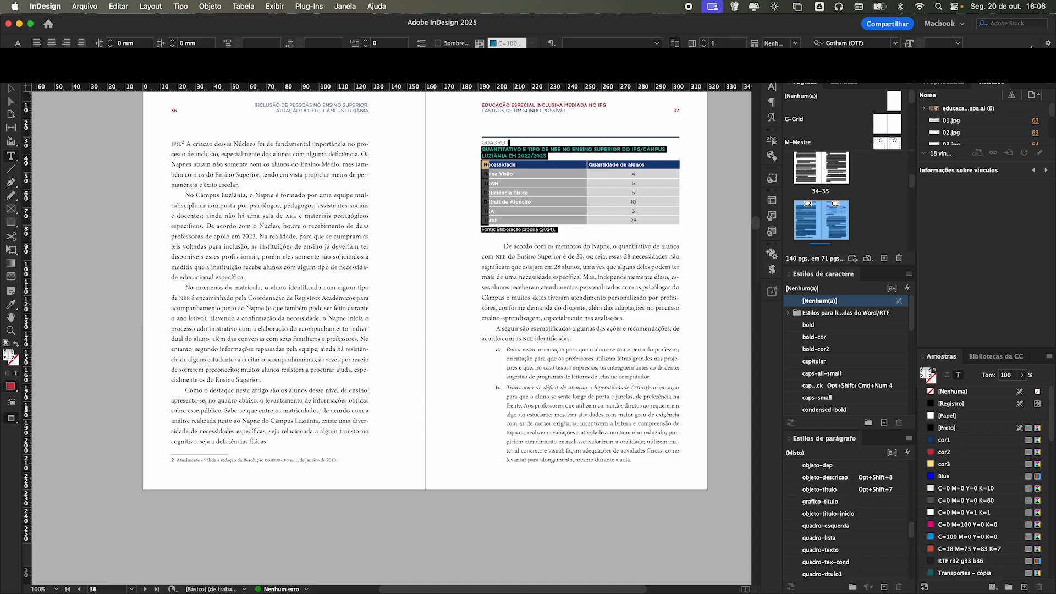
- Switch to the document linked to agora2025.ai and replace the numbered list text on page 6 with the copied table block
left_click(245, 77)
scroll(389, 258, "up", 4)
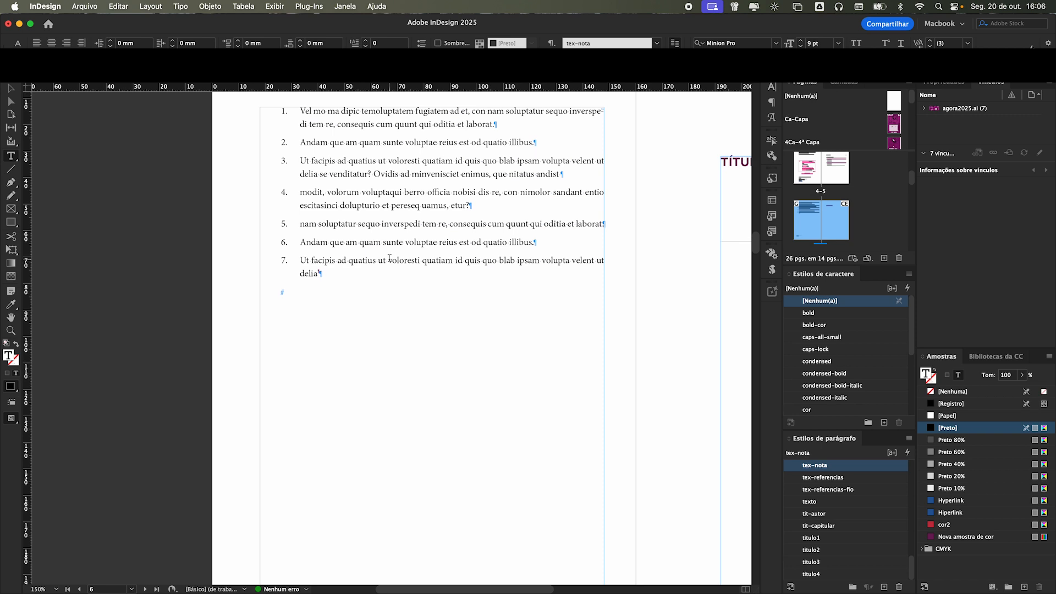
key("super+a")
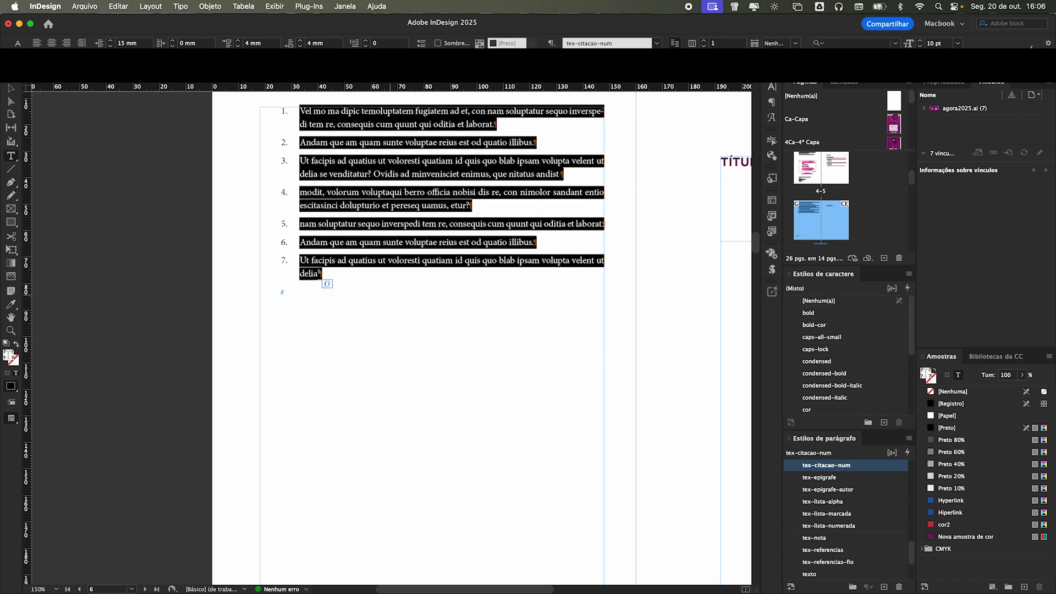
key("super+v")
scroll(283, 291, "up", 3)
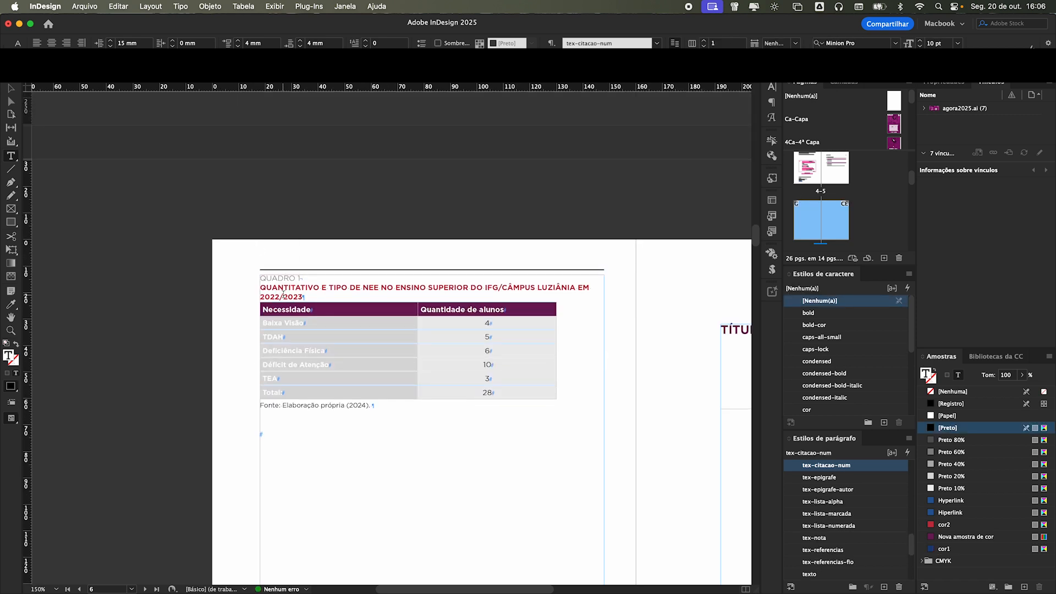
- Clear the cell overrides on the whole pasted table and return its text to the basic paragraph formatting
left_click_drag(261, 287, 486, 455)
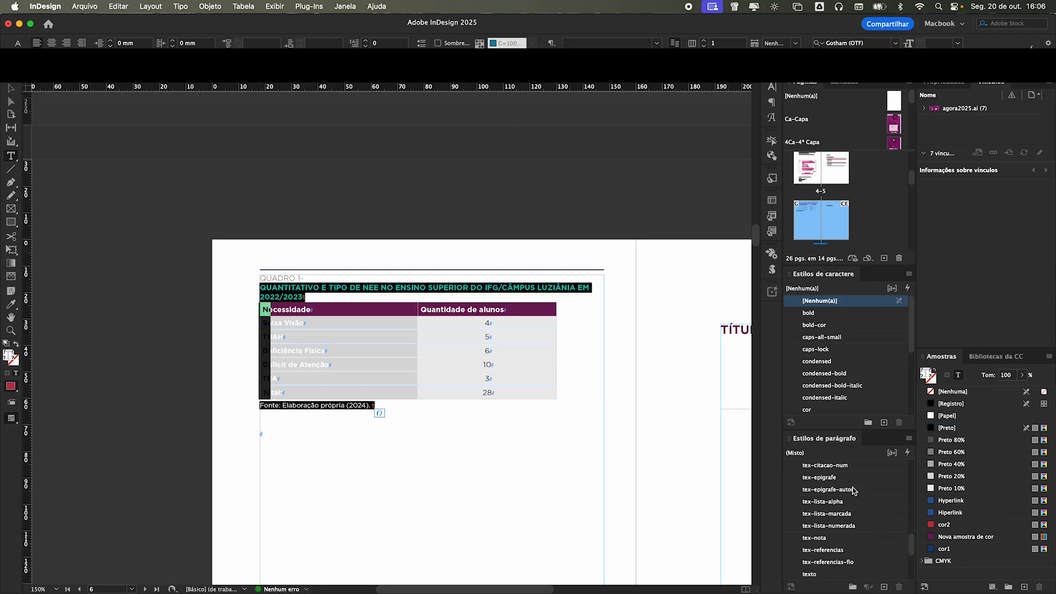
left_click(537, 424)
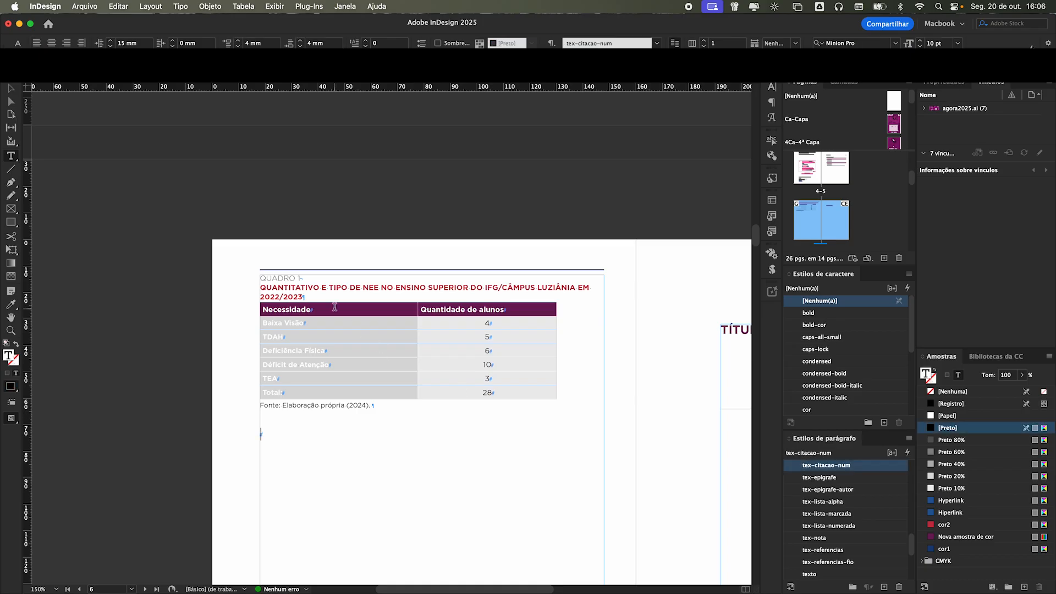
left_click_drag(334, 304, 451, 309)
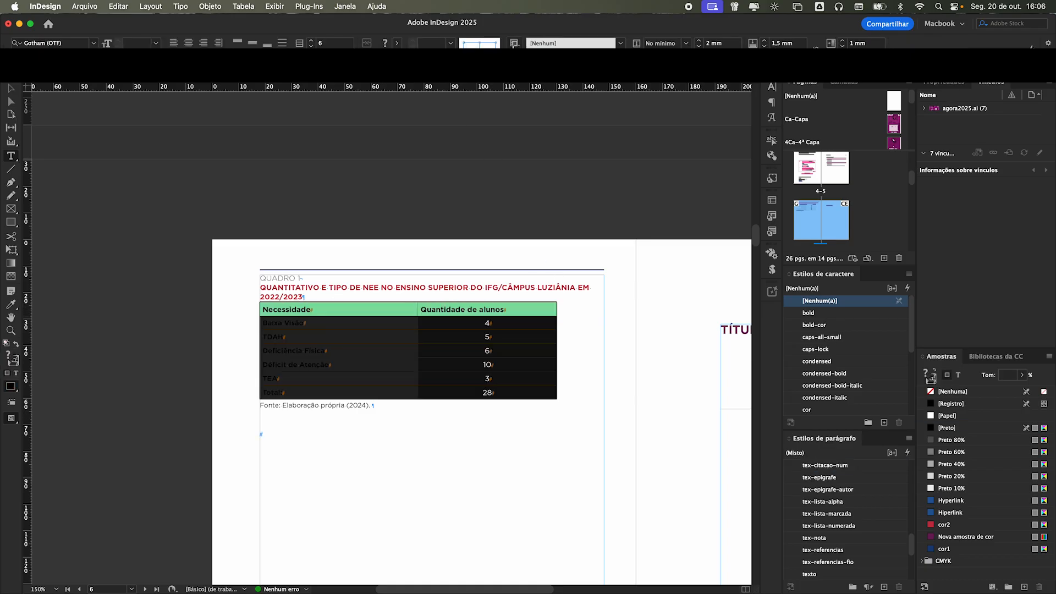
left_click(531, 57)
left_click(515, 45)
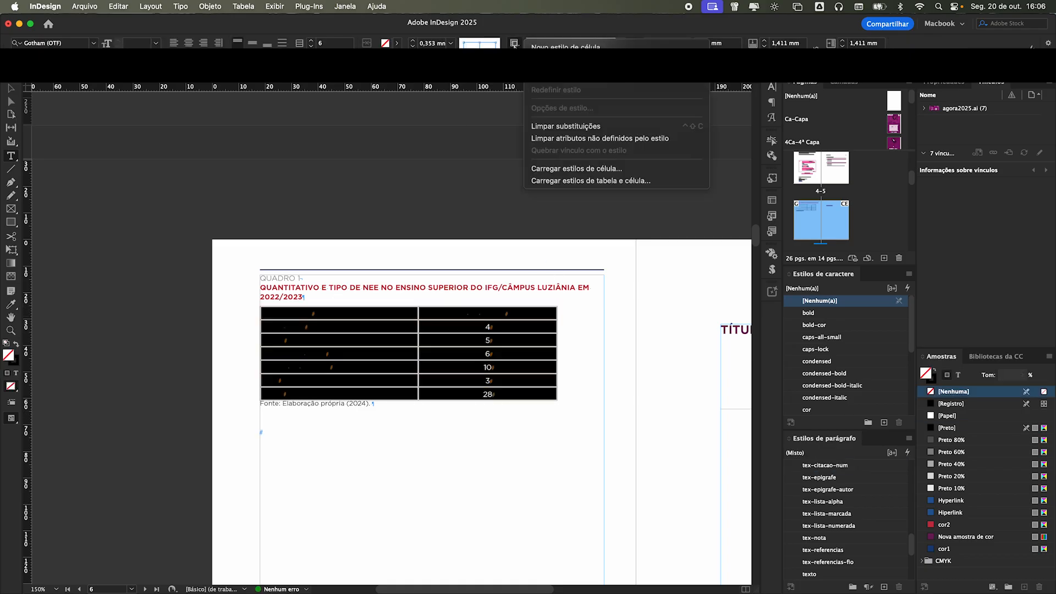
left_click(556, 126)
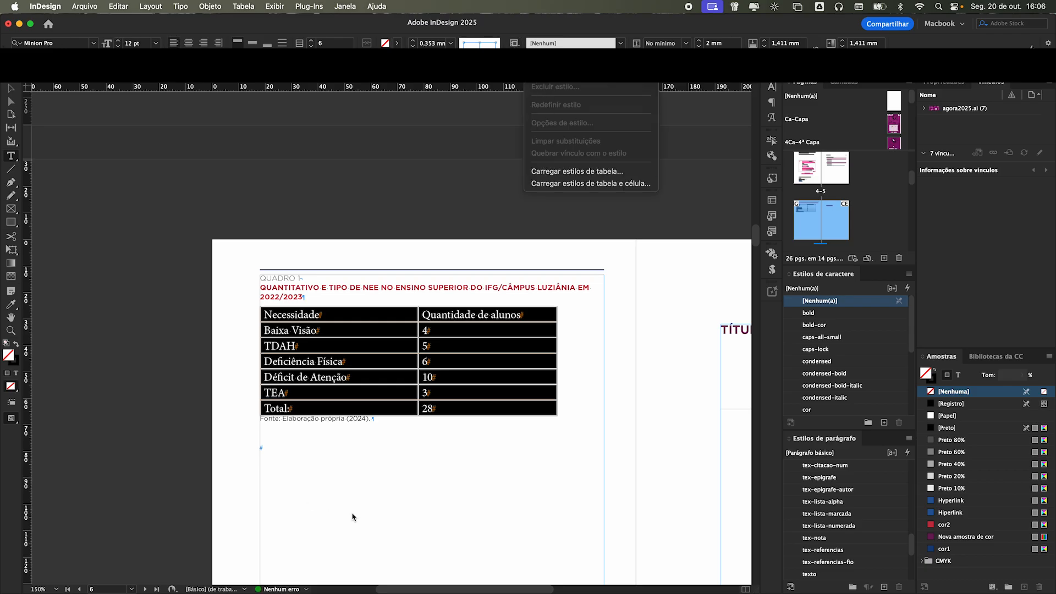
left_click(414, 481)
left_click(413, 446)
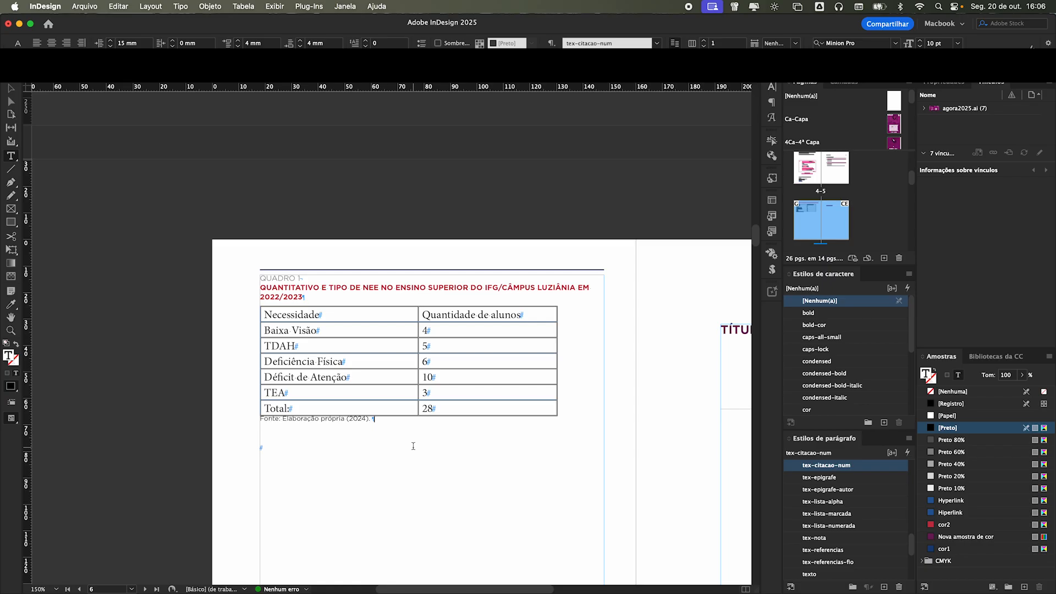
- Apply the tab-quadro paragraph style to the caption above the table
left_click(334, 286)
scroll(891, 542, "down", 5)
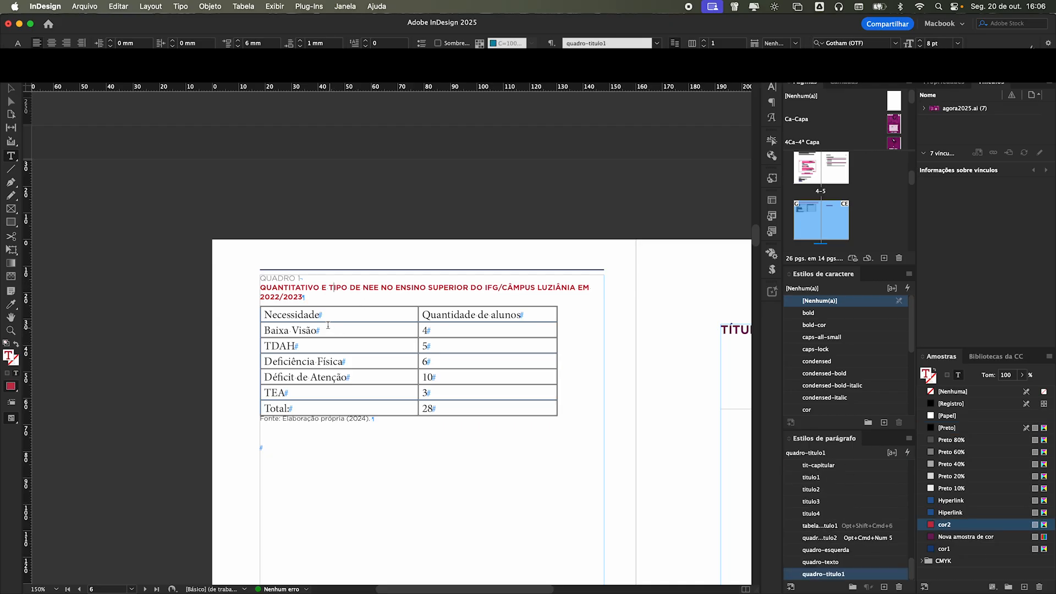
left_click_drag(911, 569, 908, 517)
left_click(819, 490)
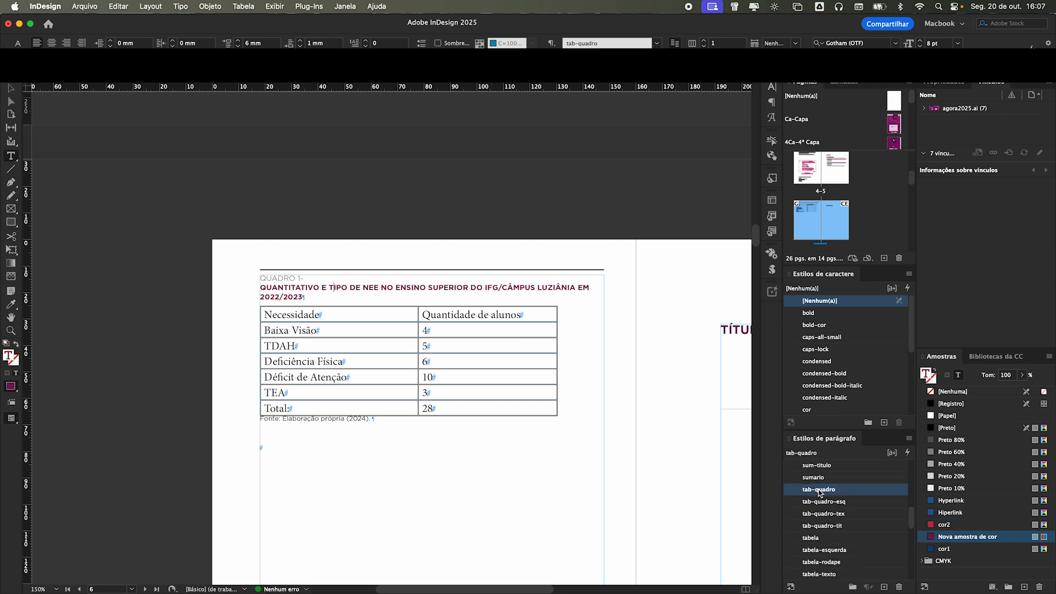
- Change the table caption's paragraph style to tabela
mouse_move(910, 520)
left_mouse_down()
mouse_move(910, 578)
mouse_move(906, 519)
left_mouse_up()
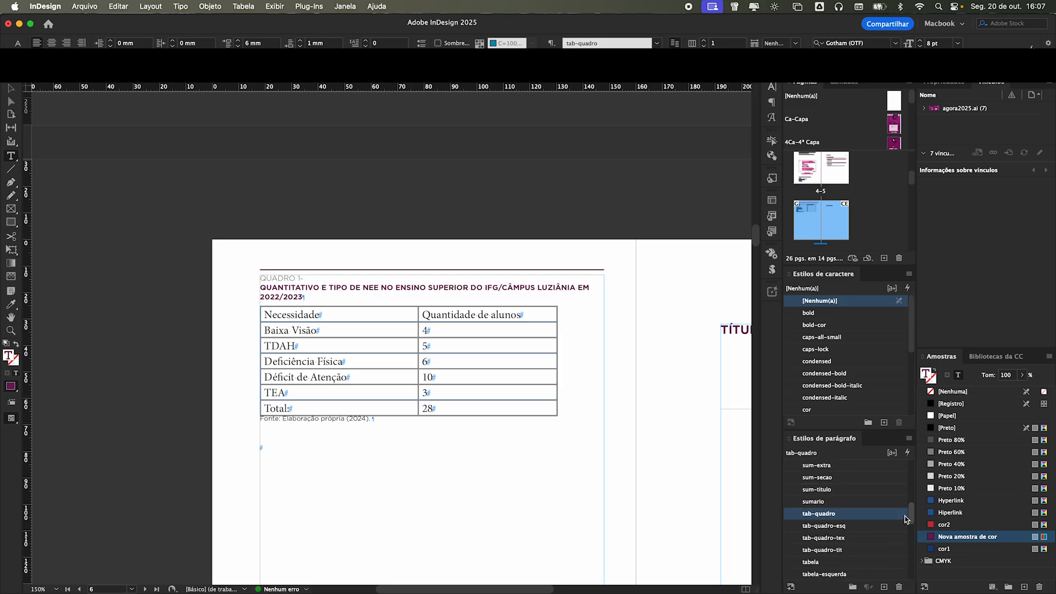
left_click(386, 289)
left_click(815, 568)
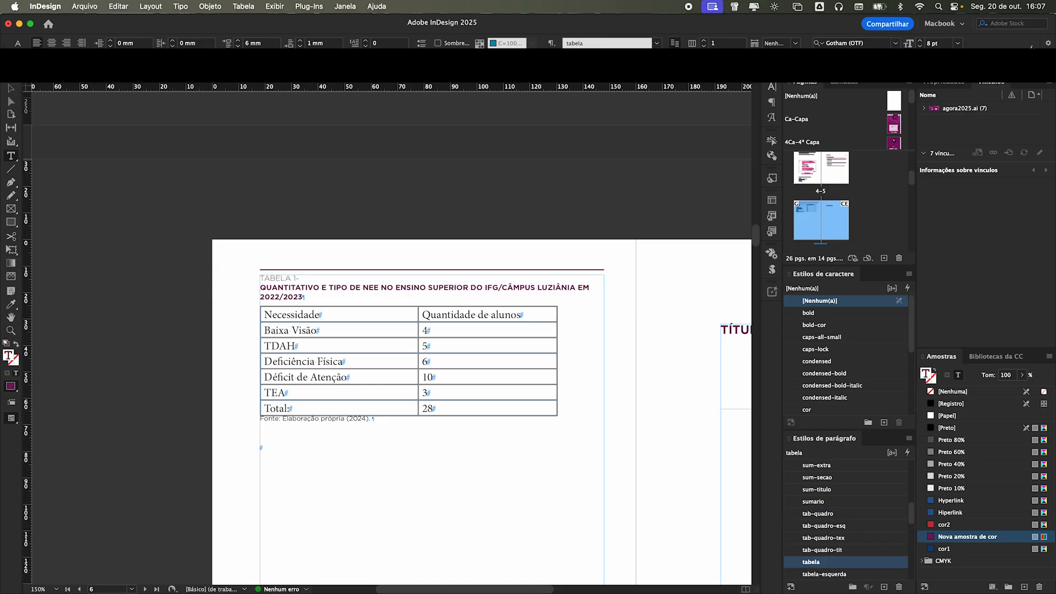
left_click(151, 241)
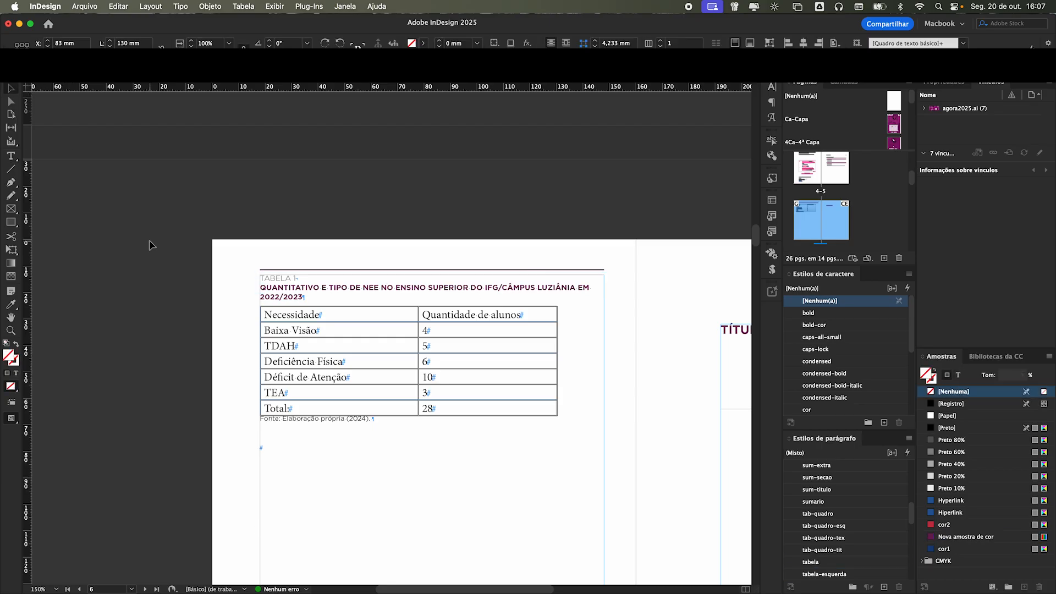
- Switch the caption back to the tab-quadro style, trying tabela once more and undoing that change
scroll(321, 299, "up", 5)
scroll(320, 299, "down", 1)
scroll(319, 301, "down", 6)
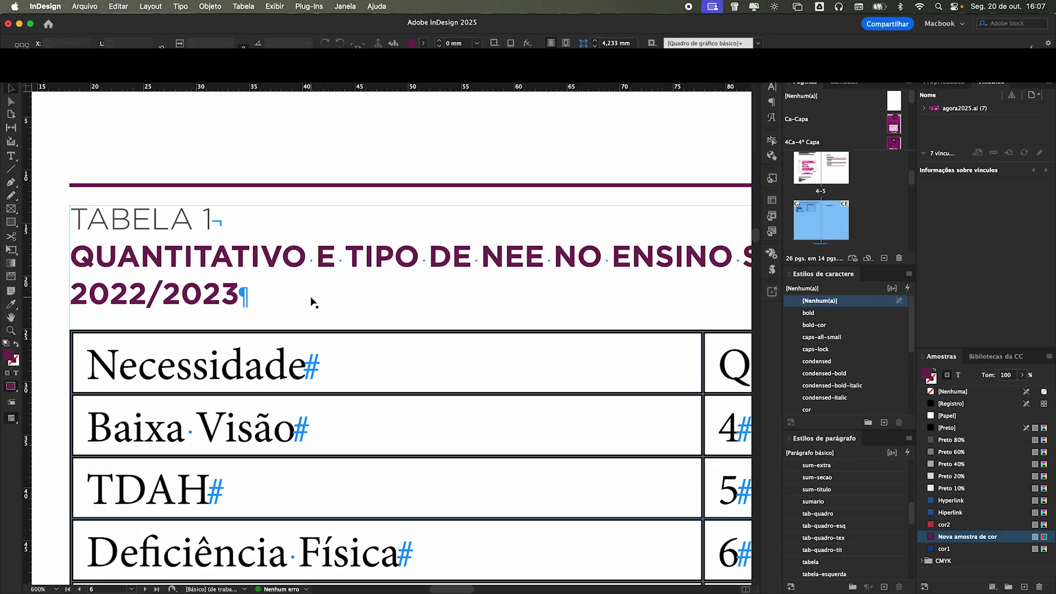
scroll(313, 300, "up", 2)
scroll(312, 301, "up", 3)
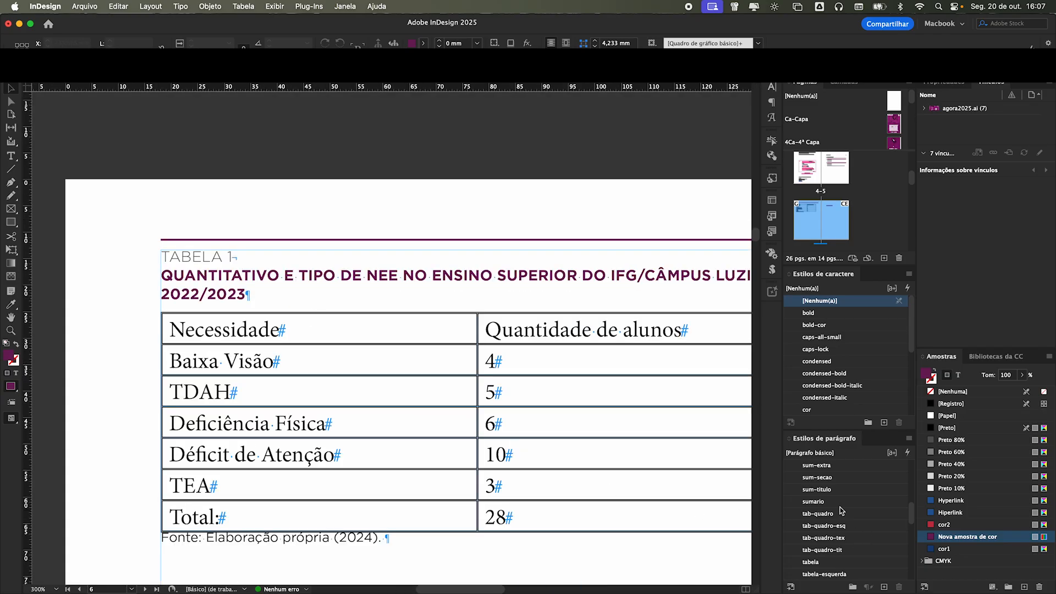
left_click(833, 514)
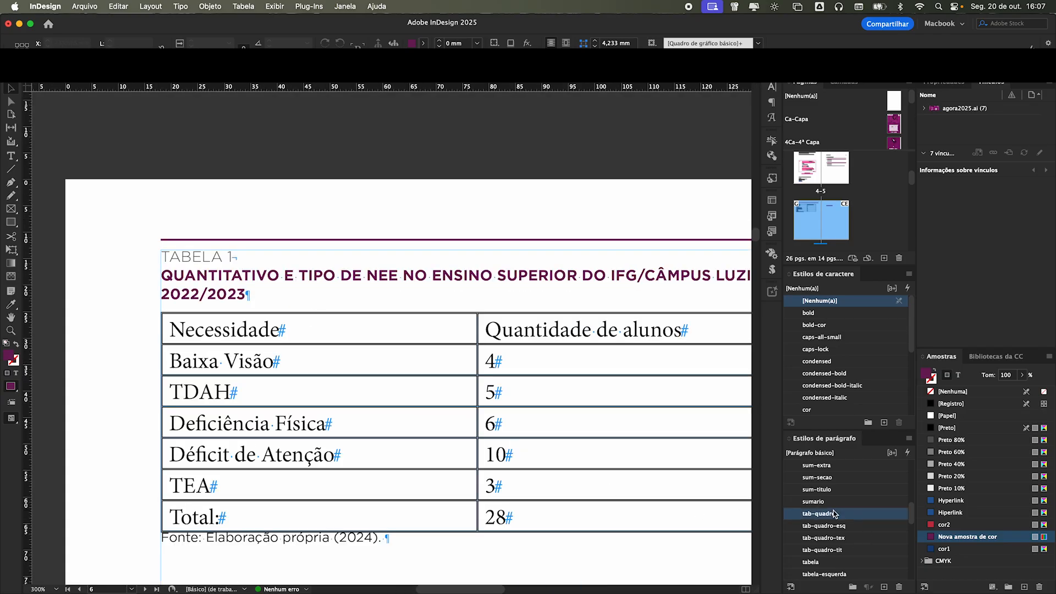
left_click(811, 563)
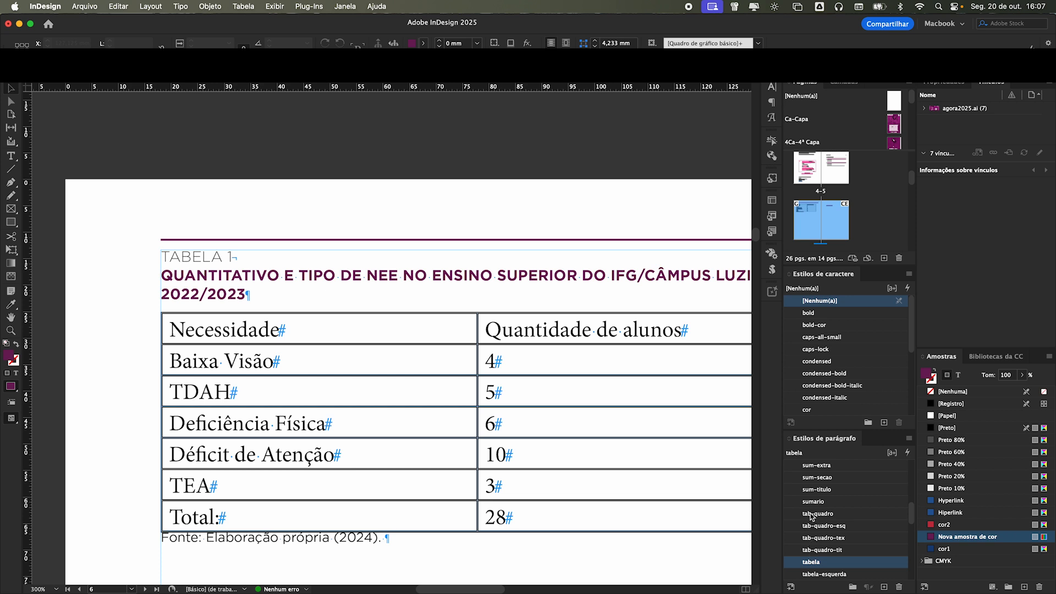
key("t")
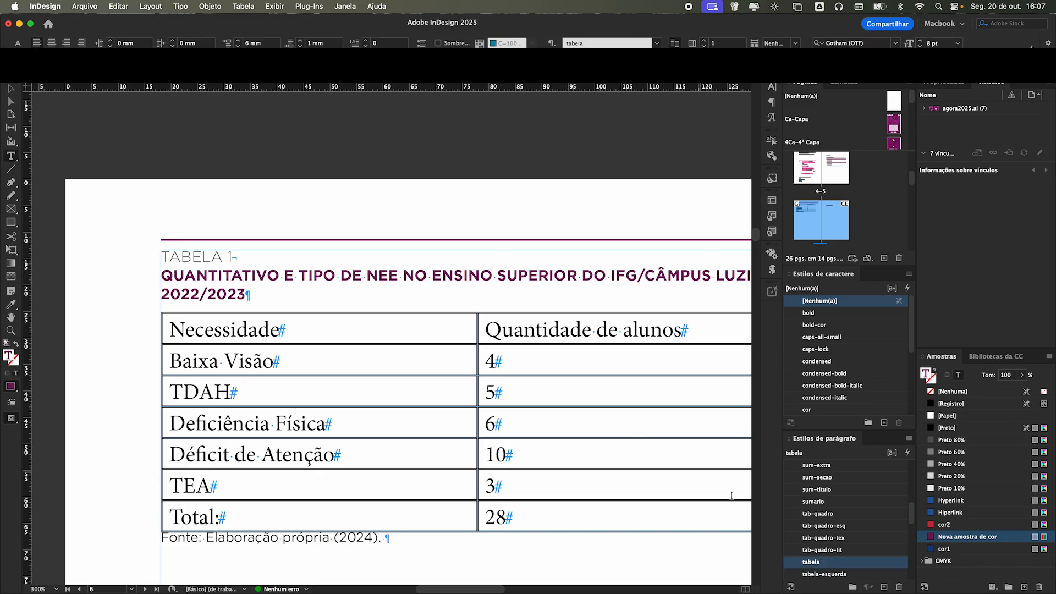
left_click(829, 513)
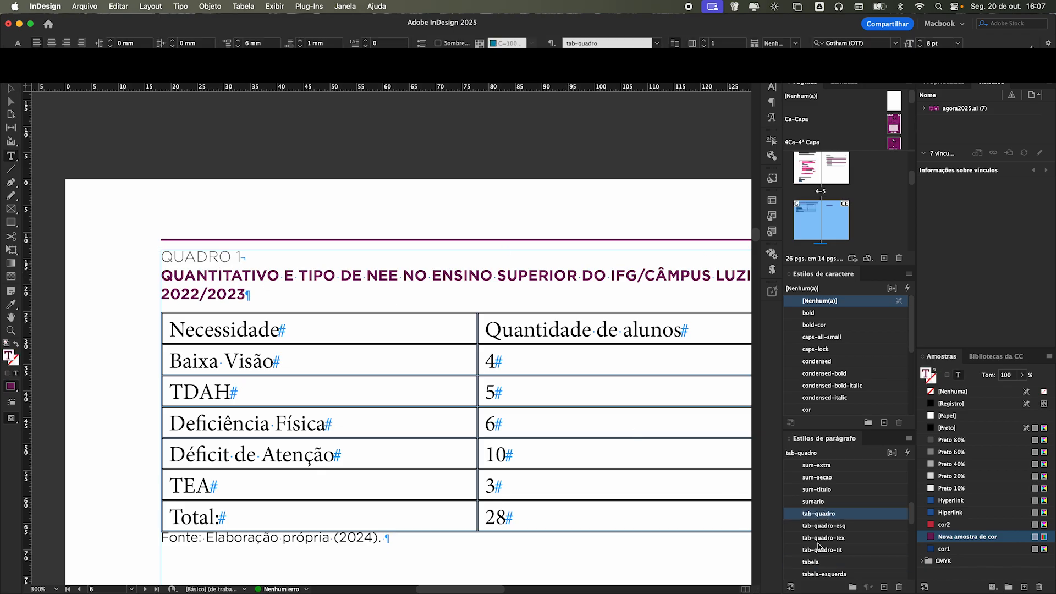
left_click(817, 563)
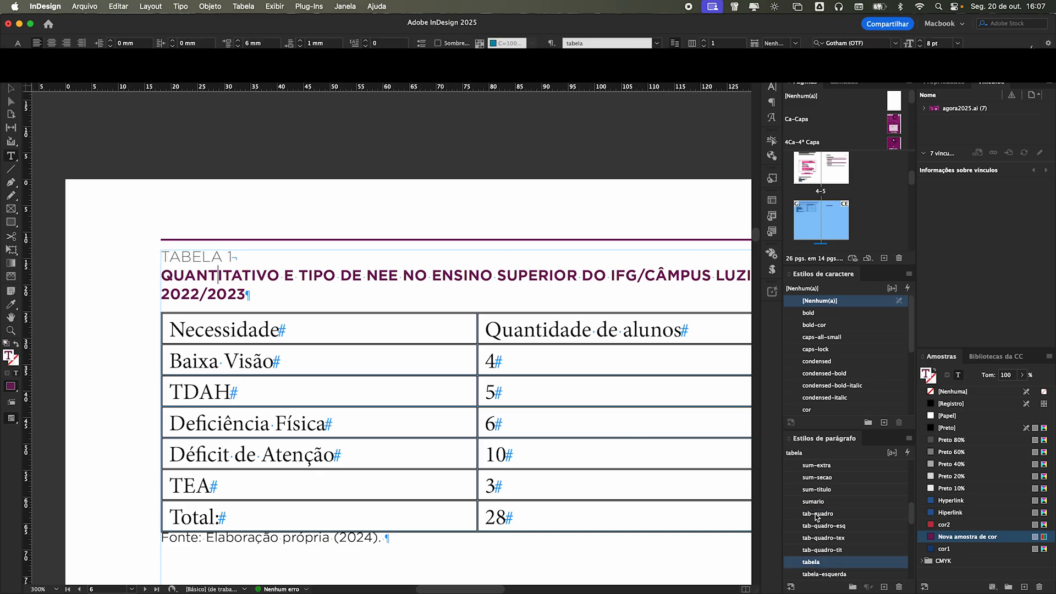
key("super+z")
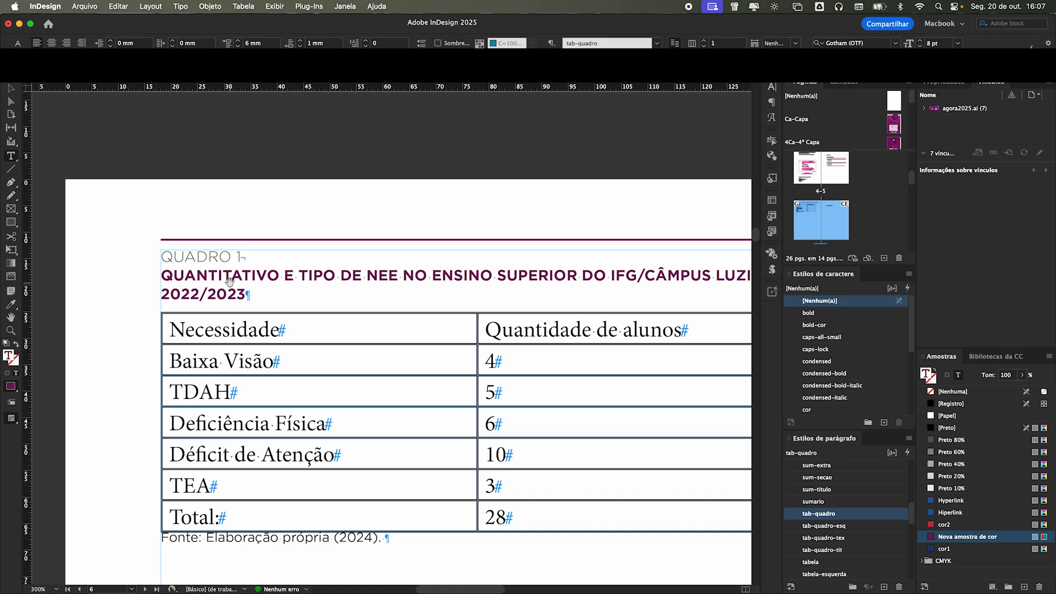
- Duplicate the caption, table and source line into the empty paragraph below the first table
scroll(230, 282, "down", 2)
left_click_drag(318, 413, 192, 263)
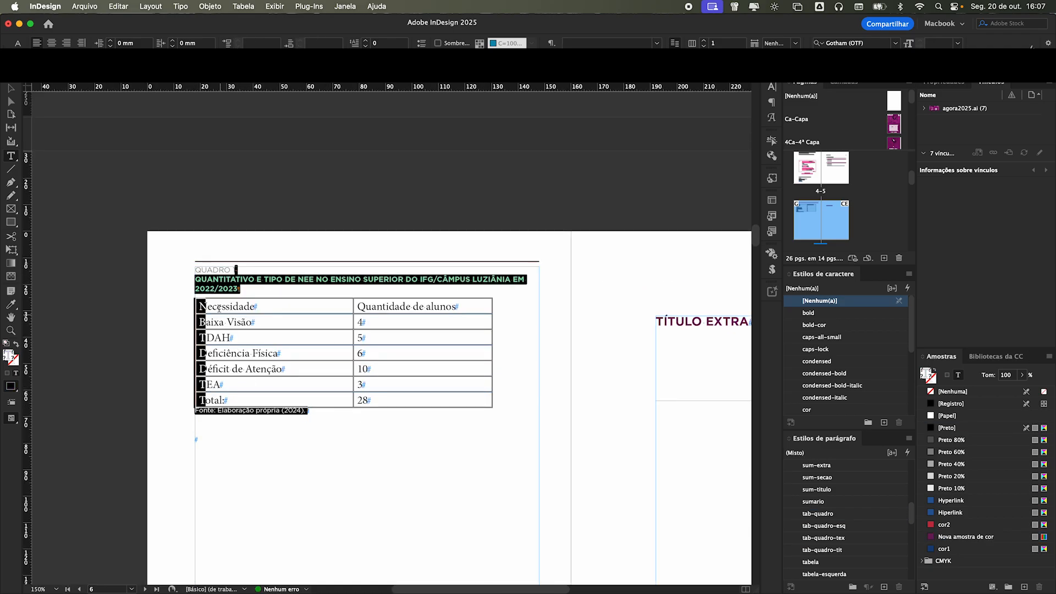
left_click(216, 441)
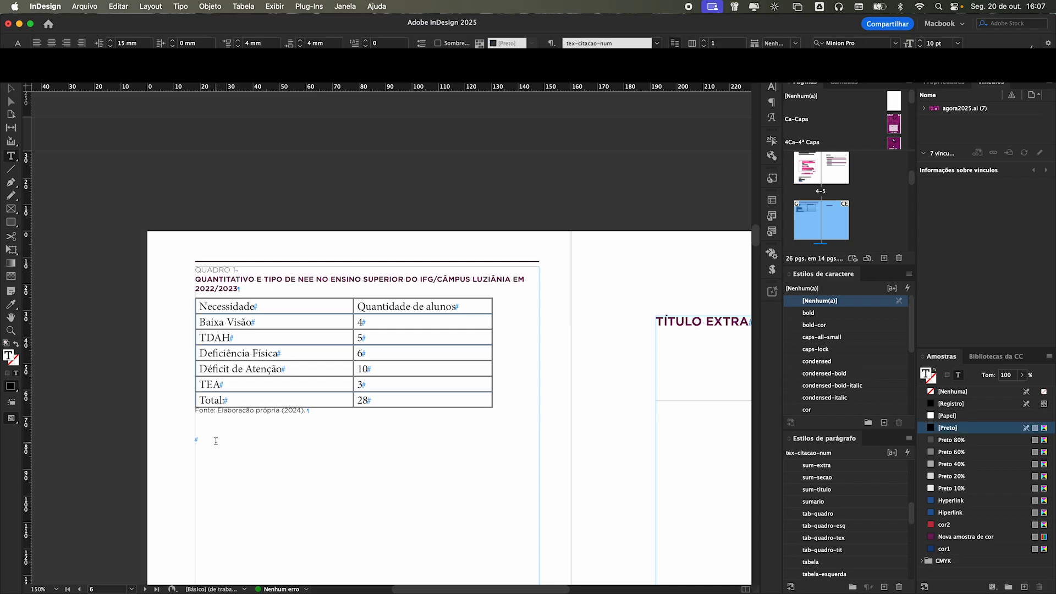
type("QUADRO 2 QUANTITATIVO E TIPO DE NEE NO ENSINO SUPERIOR DO IFG/CÂMPUS LUZIÂNIA EM 2022/2023 Necessidade\tQuantidade de alunos Baixa Visão\t4 TDAH\t5 Deficiência Física\t6 Déficit de Atenção\t10 TEA\t3 Total:\t28 Fonte: Elaboração própria (2024).")
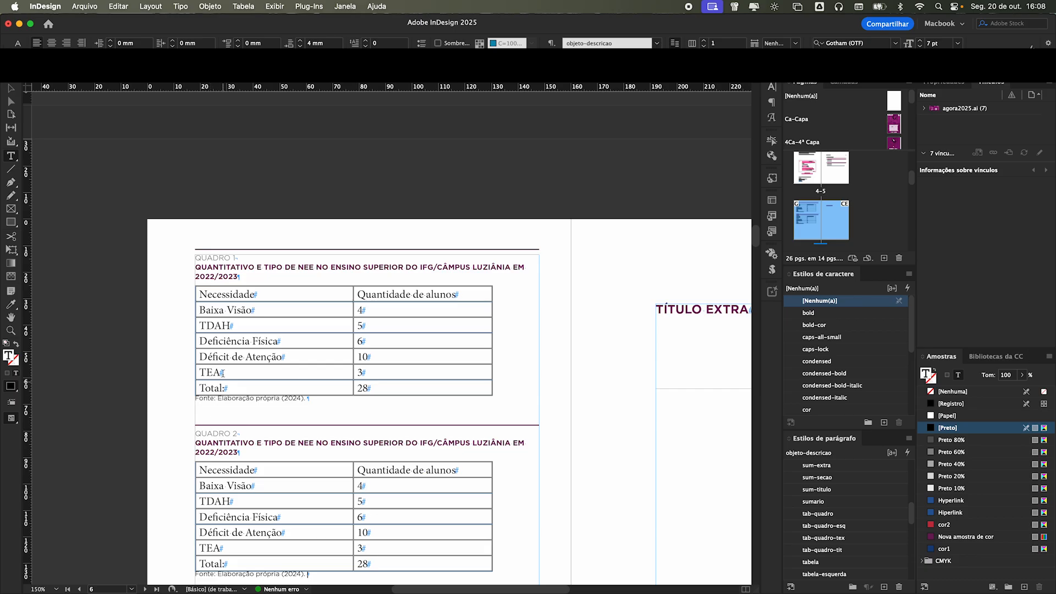
- Delete the line break between "QUADRO 1" and the title text in the first caption
scroll(225, 290, "up", 1)
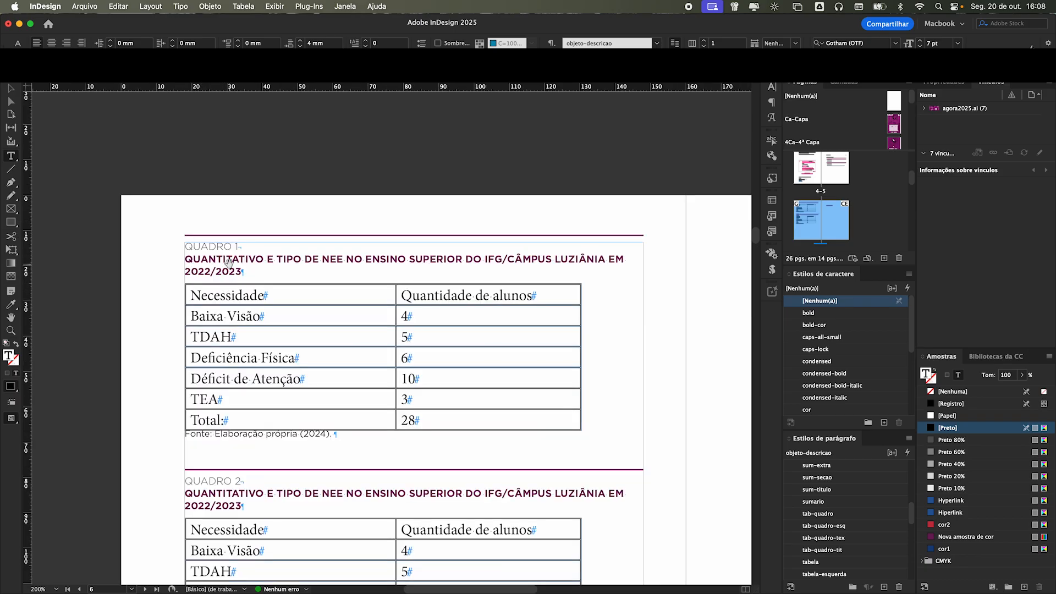
left_click(248, 253)
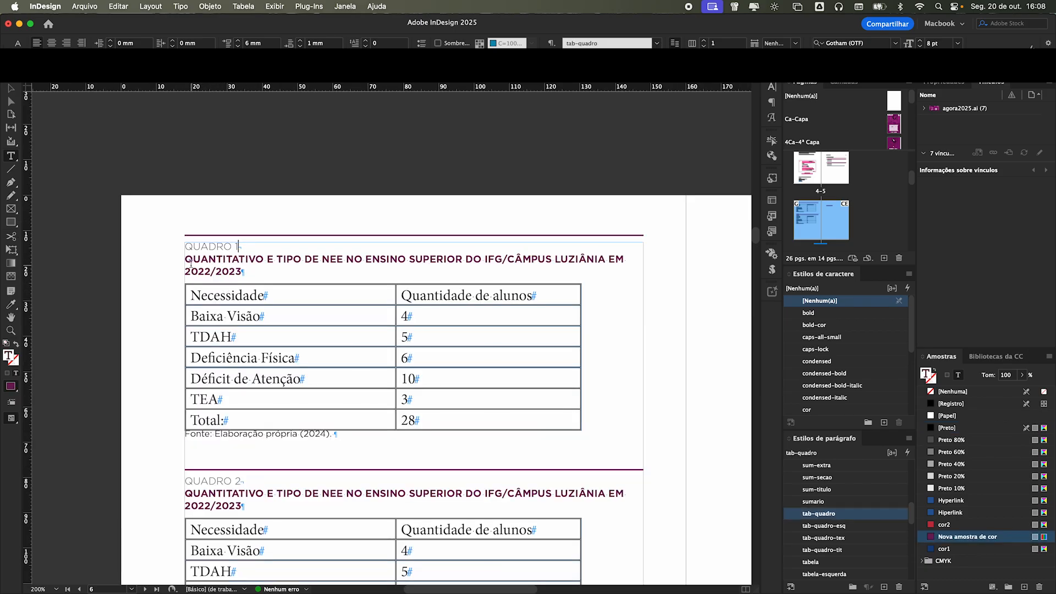
key("Delete")
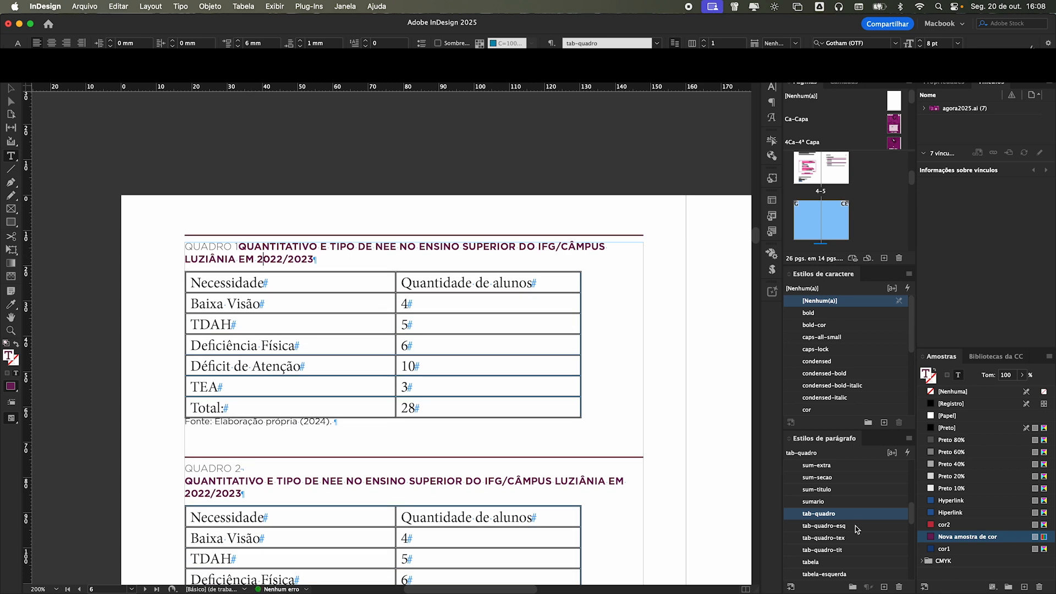
- Apply the texto paragraph style to the first table's caption
scroll(844, 540, "down", 2)
scroll(841, 541, "down", 4)
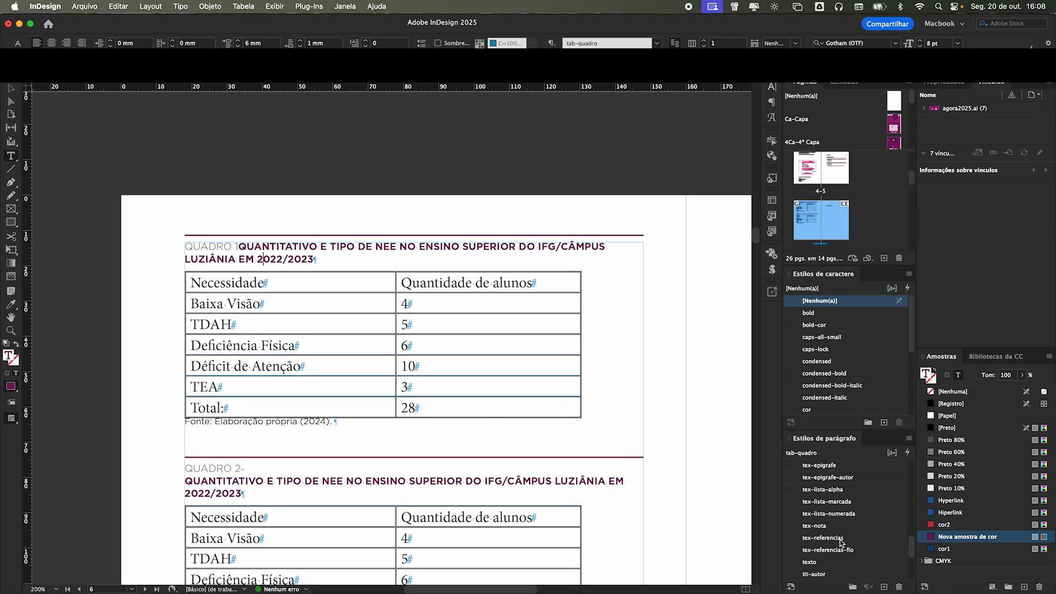
left_click(823, 562)
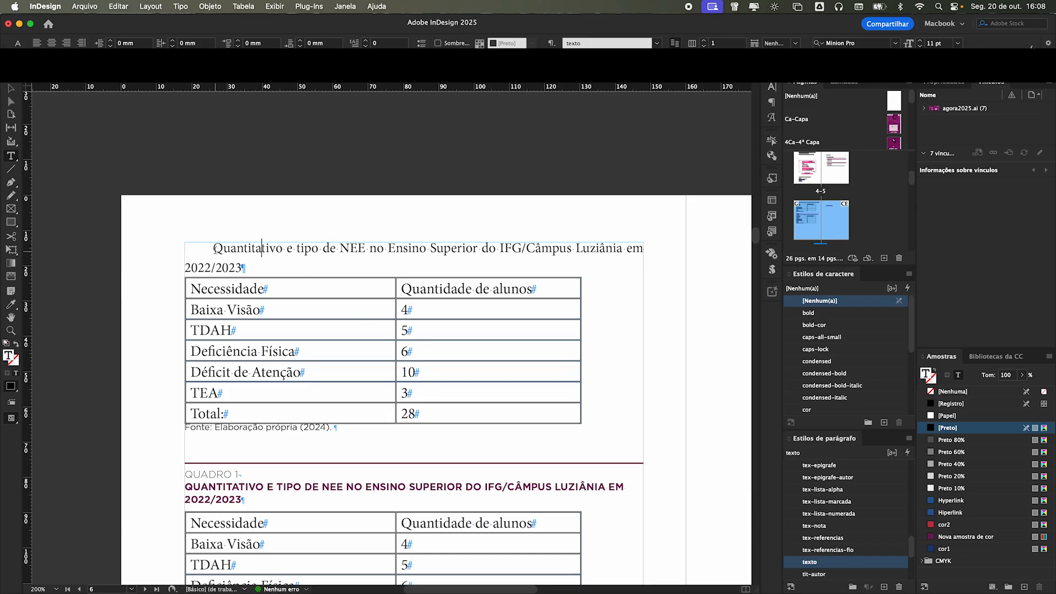
- Reapply the tab-quadro paragraph style to the first caption and get a close view of its automatic number
scroll(832, 534, "up", 1)
scroll(832, 534, "up", 5)
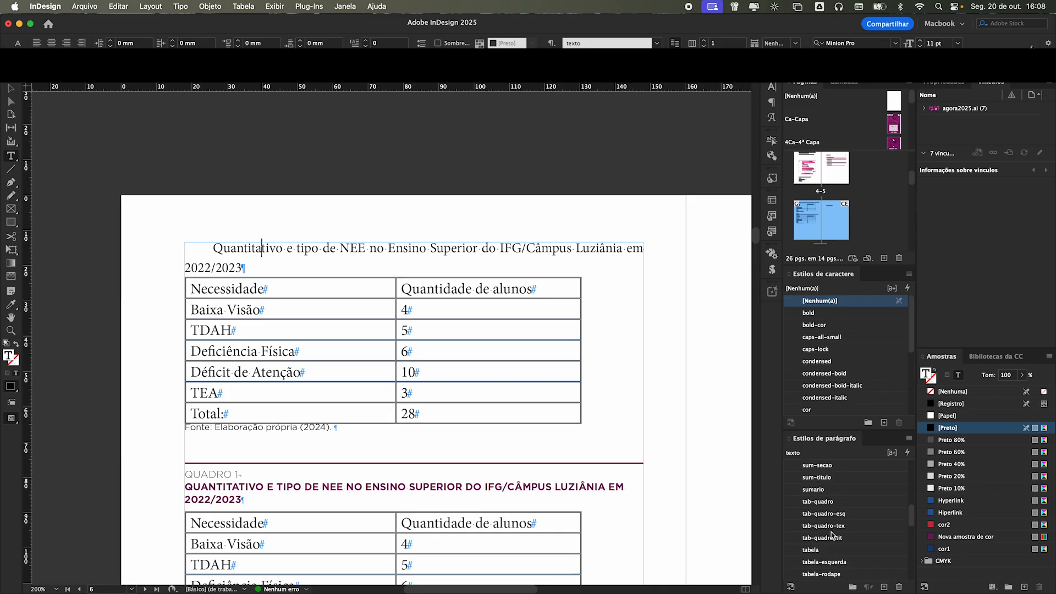
left_click(819, 502)
scroll(232, 247, "up", 4)
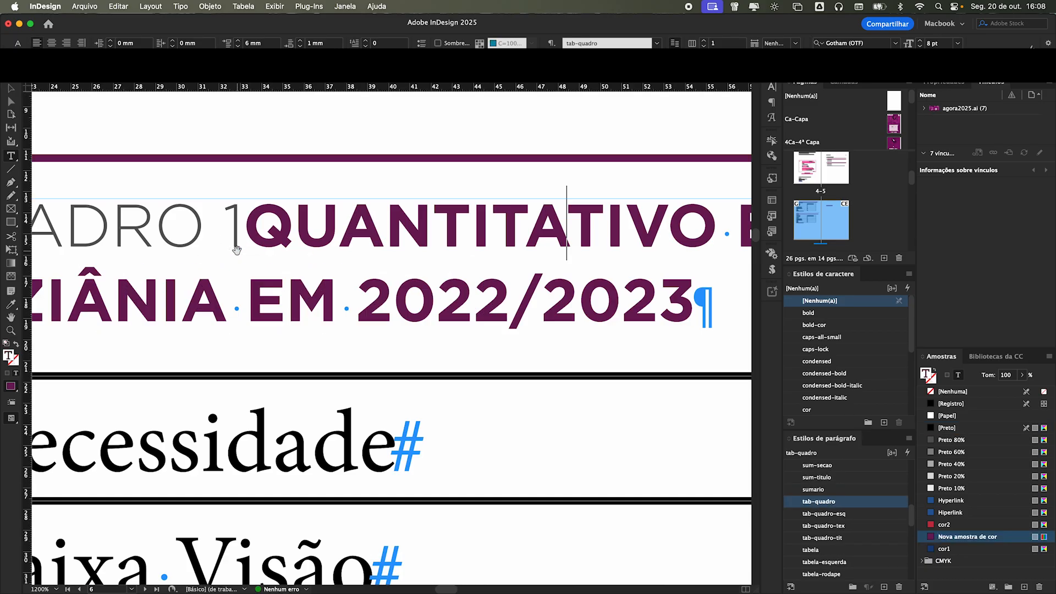
- Insert a forced line break between the automatic number "QUADRO 1" and the title text in the first caption
scroll(234, 247, "down", 2)
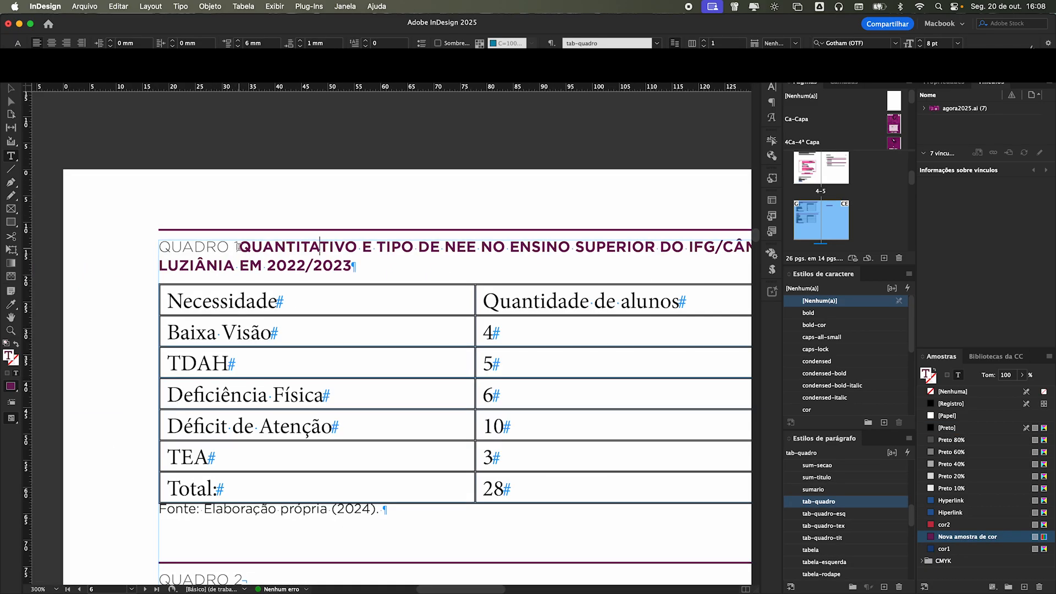
left_click(238, 247)
key("shift+Return")
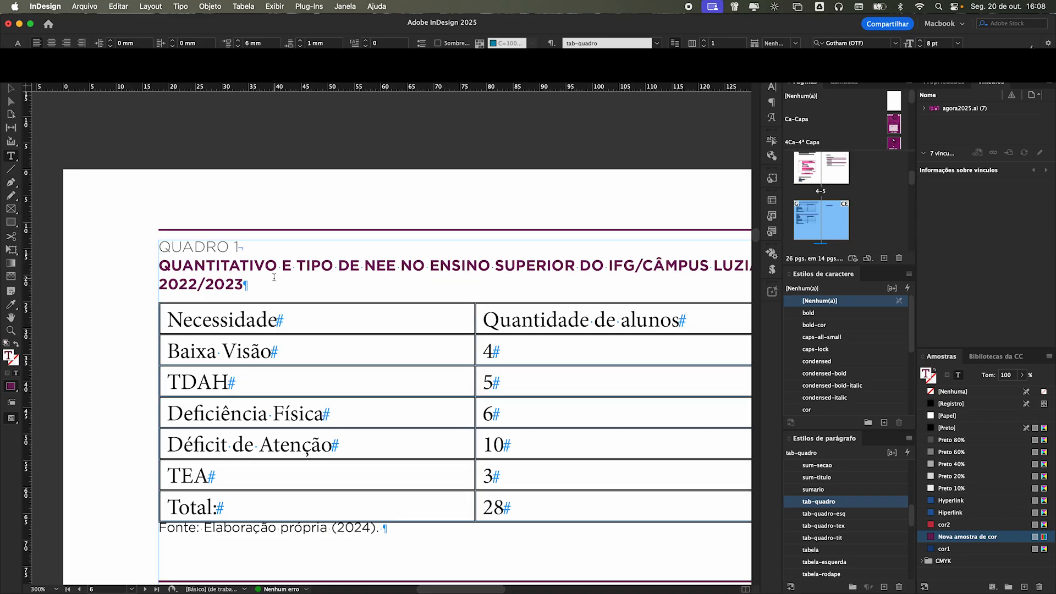
scroll(274, 278, "down", 1)
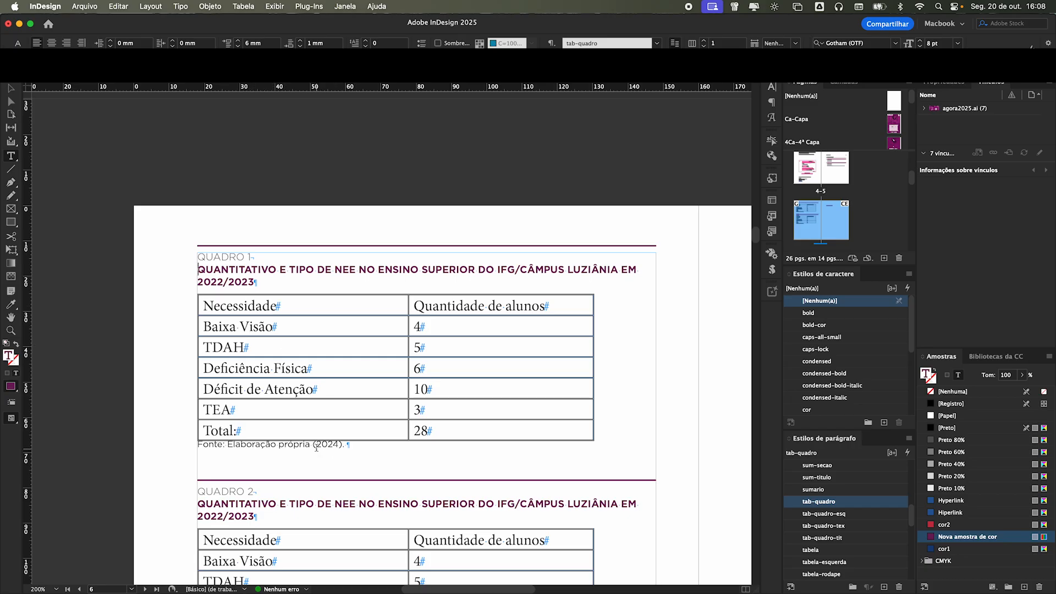
- Check the paragraph style of the first table's source line, and remove the table from between its caption and source line
left_click(334, 447)
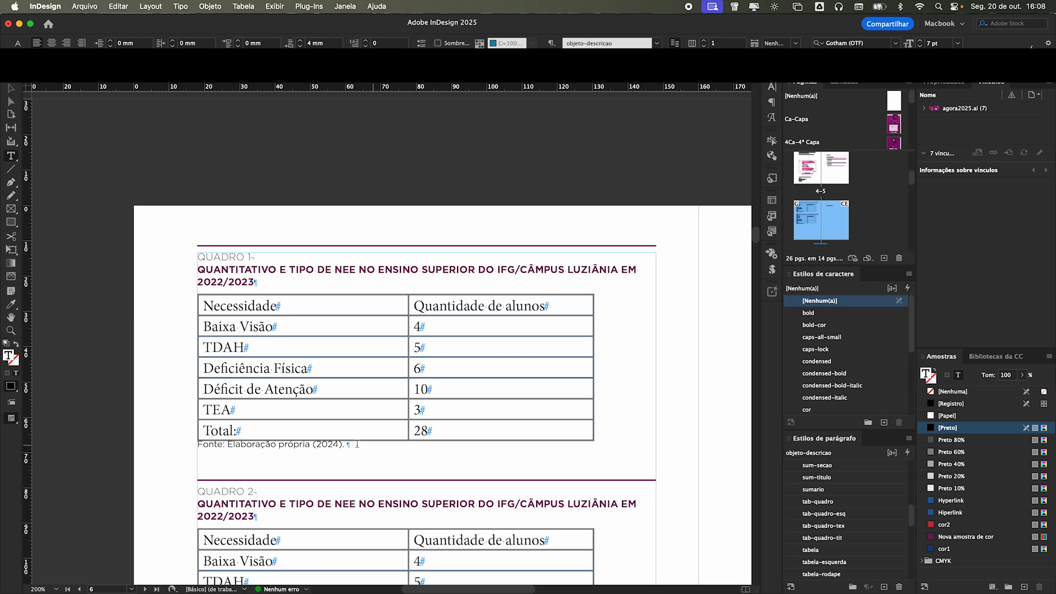
scroll(878, 526, "up", 5)
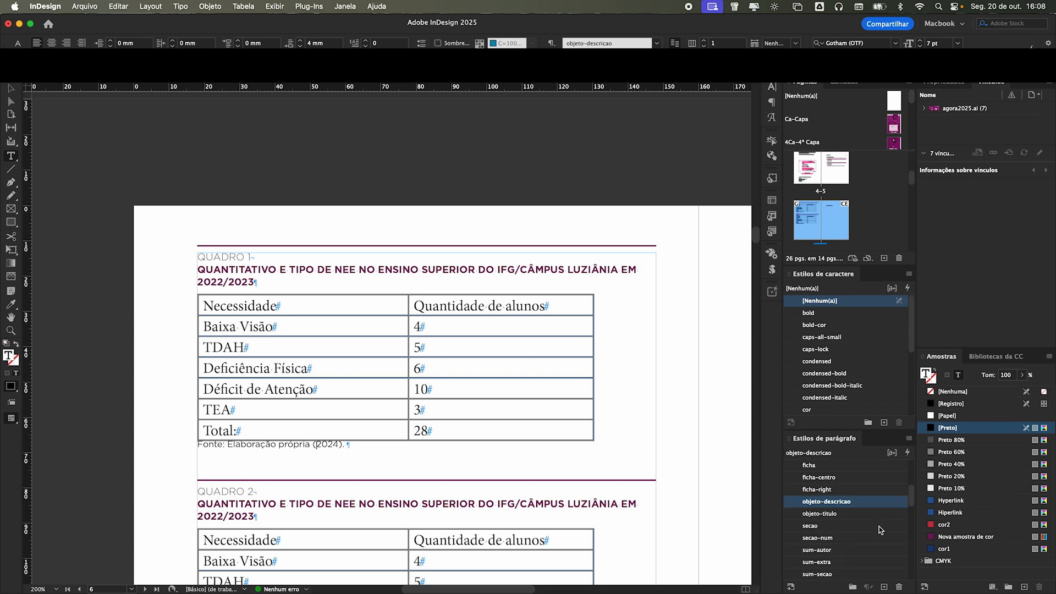
scroll(879, 527, "down", 2)
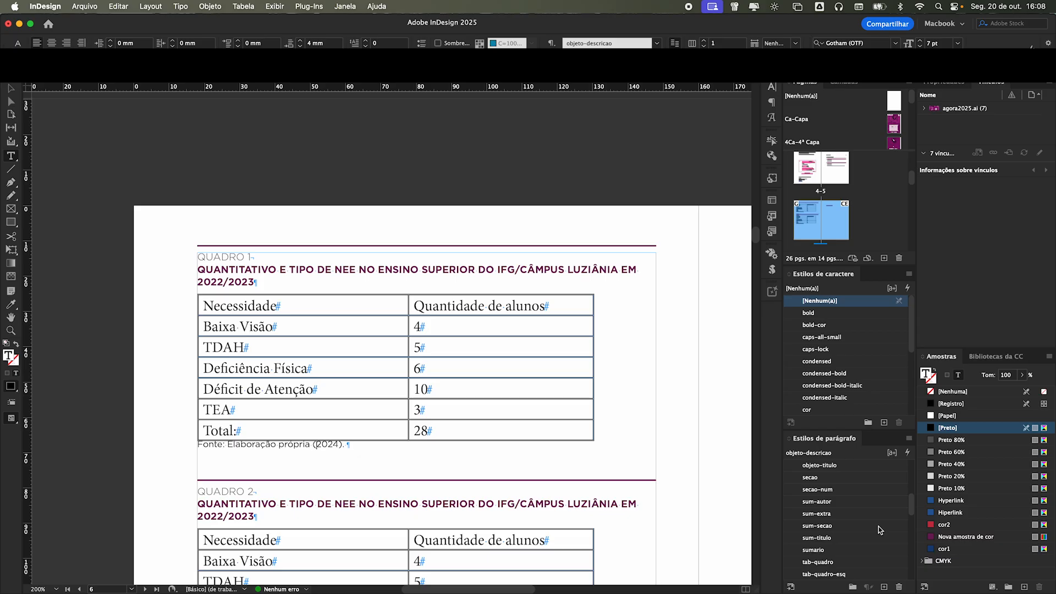
left_click(309, 292)
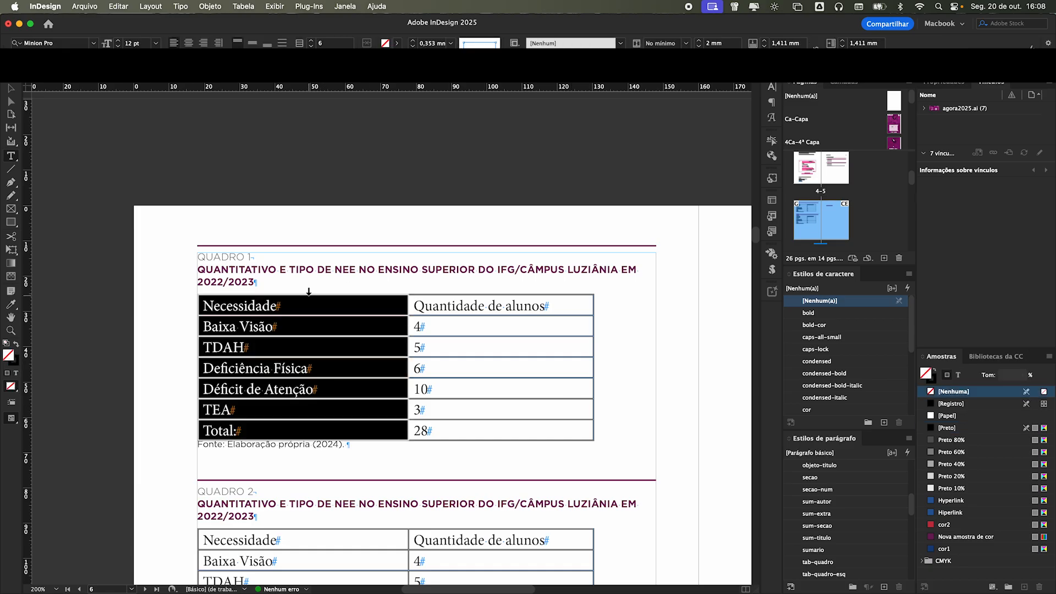
left_click(350, 432)
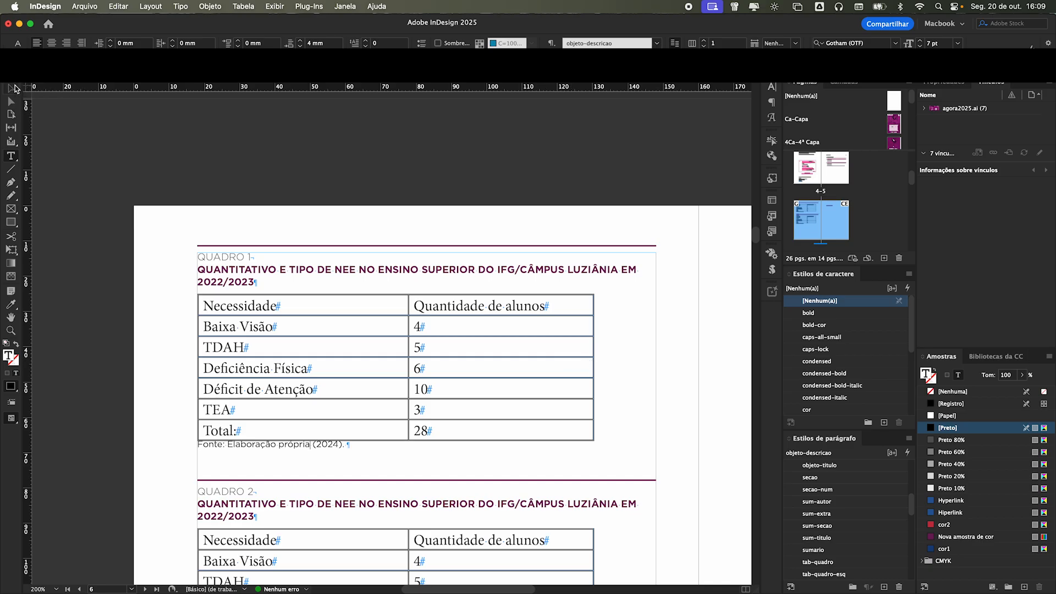
left_click(12, 88)
double_click(628, 341)
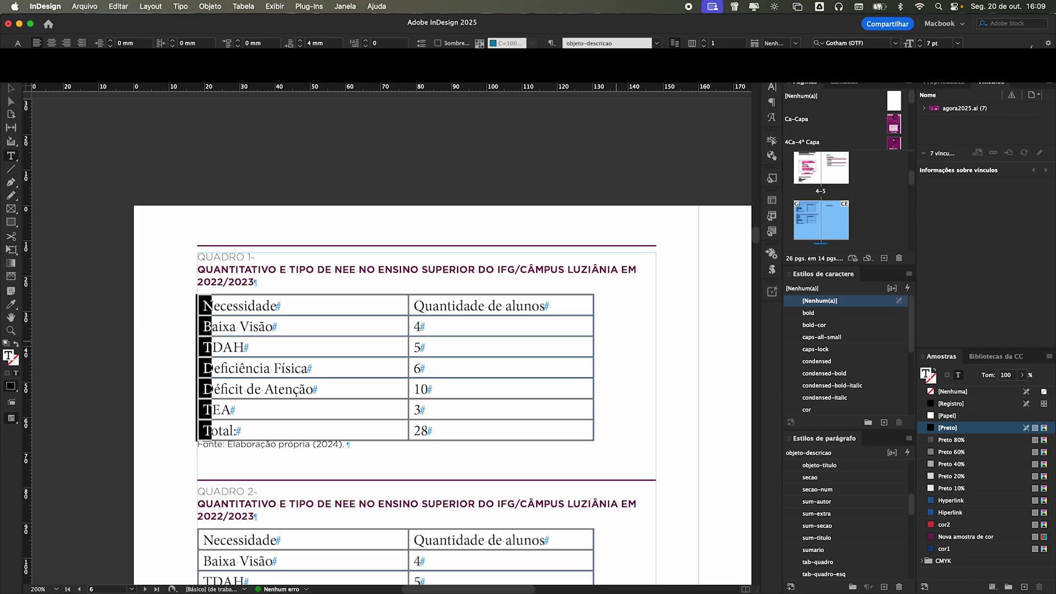
key("Delete")
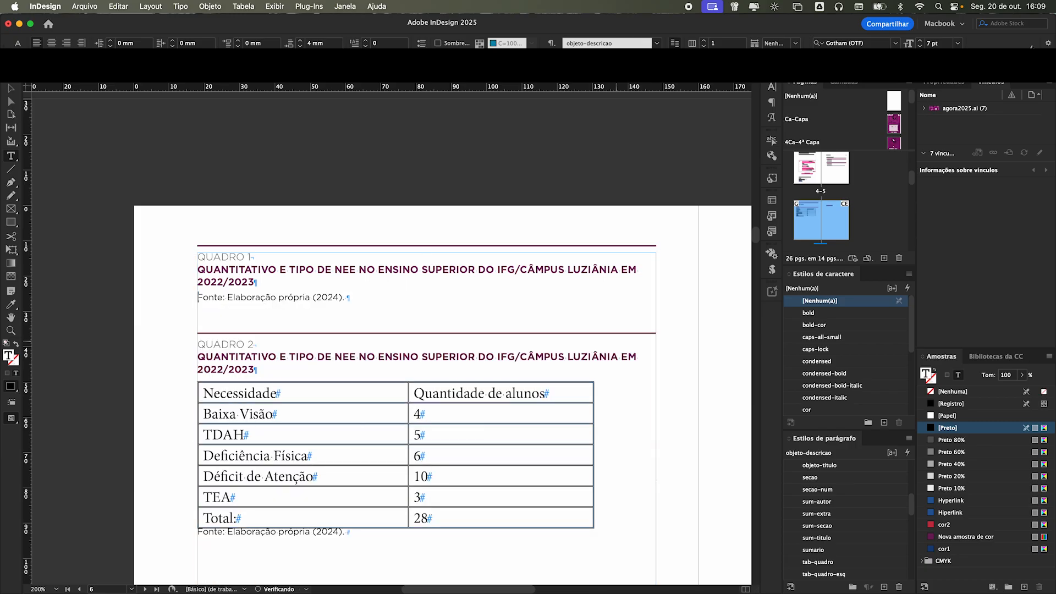
- Put the table back in a new paragraph above the source line and delete the extra paragraph break after it
scroll(592, 357, "up", 5)
scroll(700, 392, "down", 3)
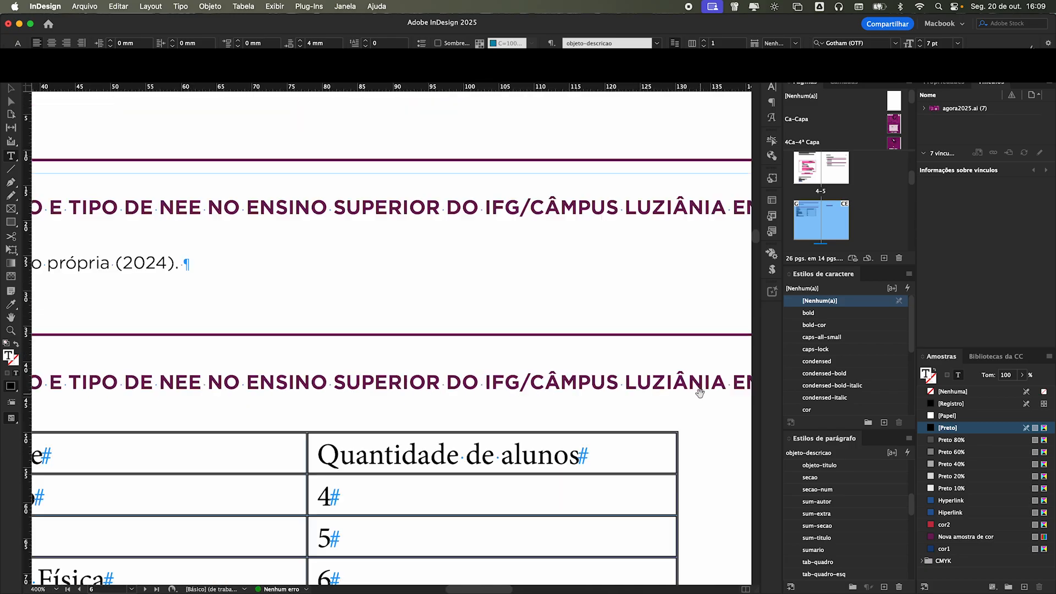
scroll(660, 385, "left", 5)
mouse_move(139, 263)
left_mouse_down()
mouse_move(196, 277)
mouse_move(133, 269)
left_mouse_up()
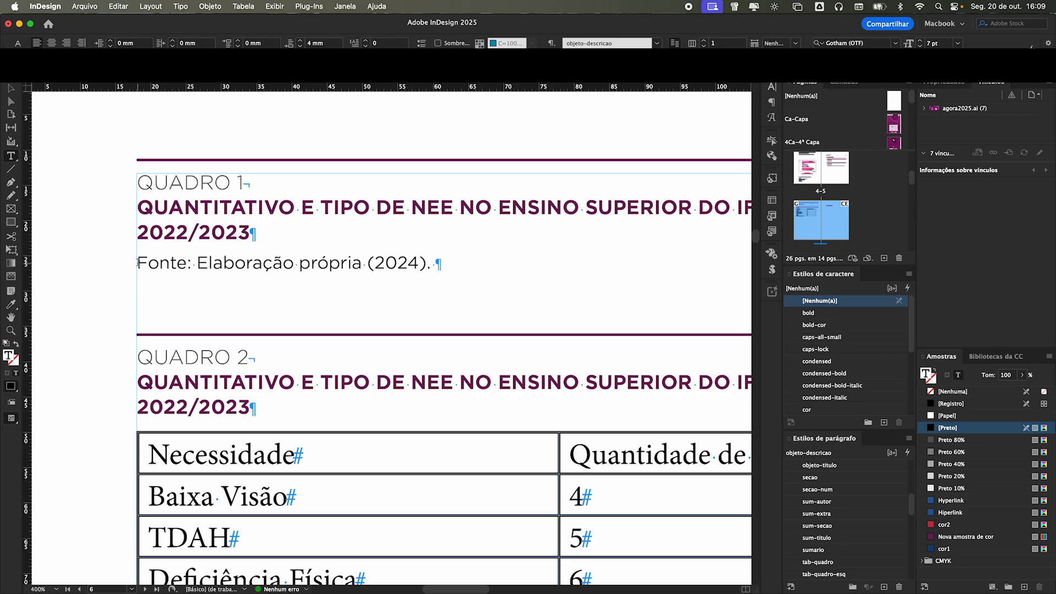
key("Return")
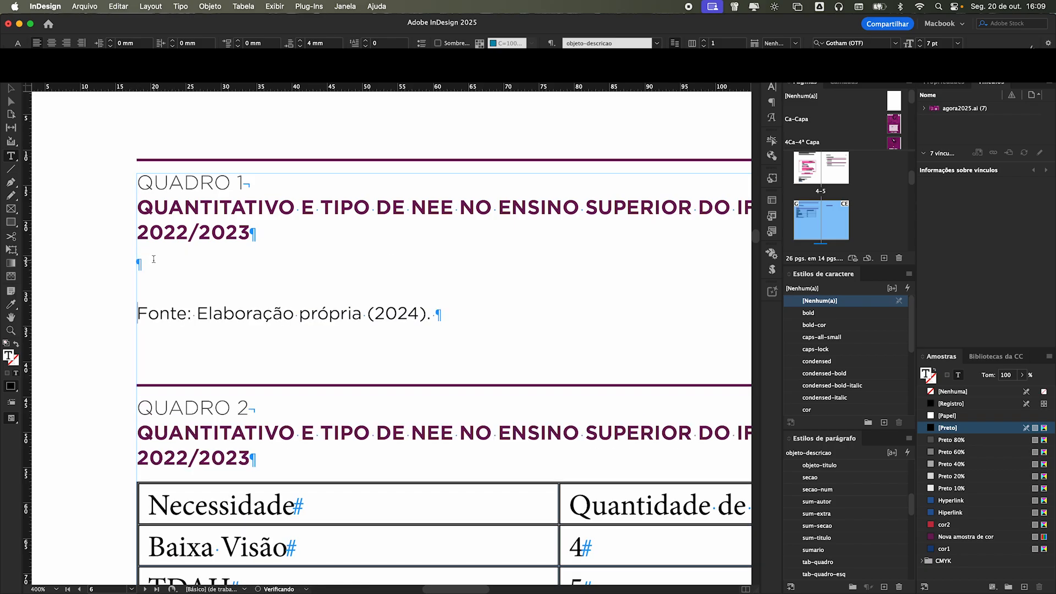
type("Necessidade\tQuantidade de alunos Baixa Visão\t4 TDAH\t5 Deficiência Física\t6 Déficit de Atenção\t10 TEA\t3 Total:\t28")
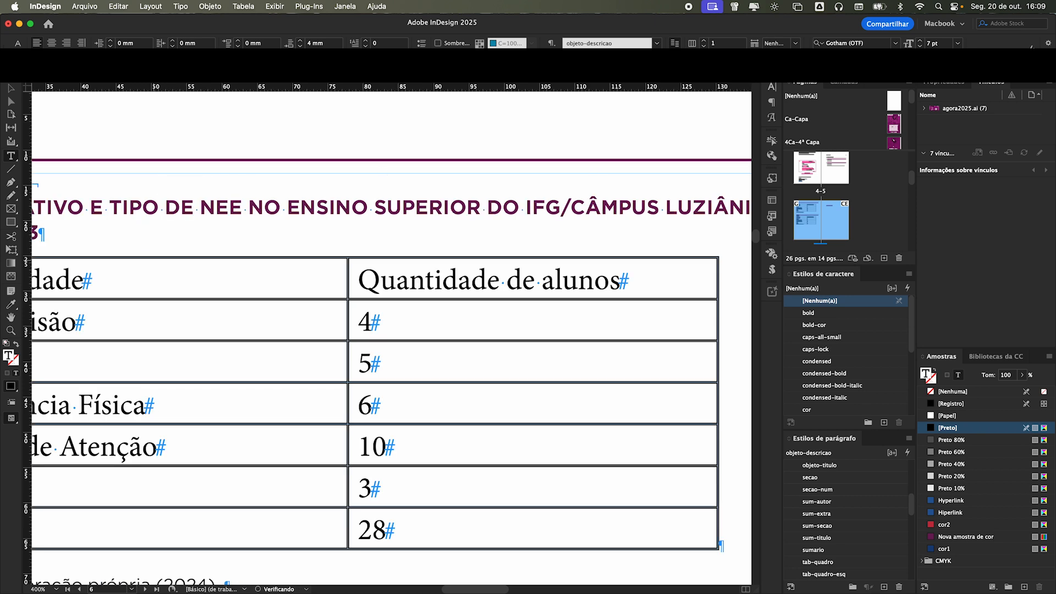
key("super+minus")
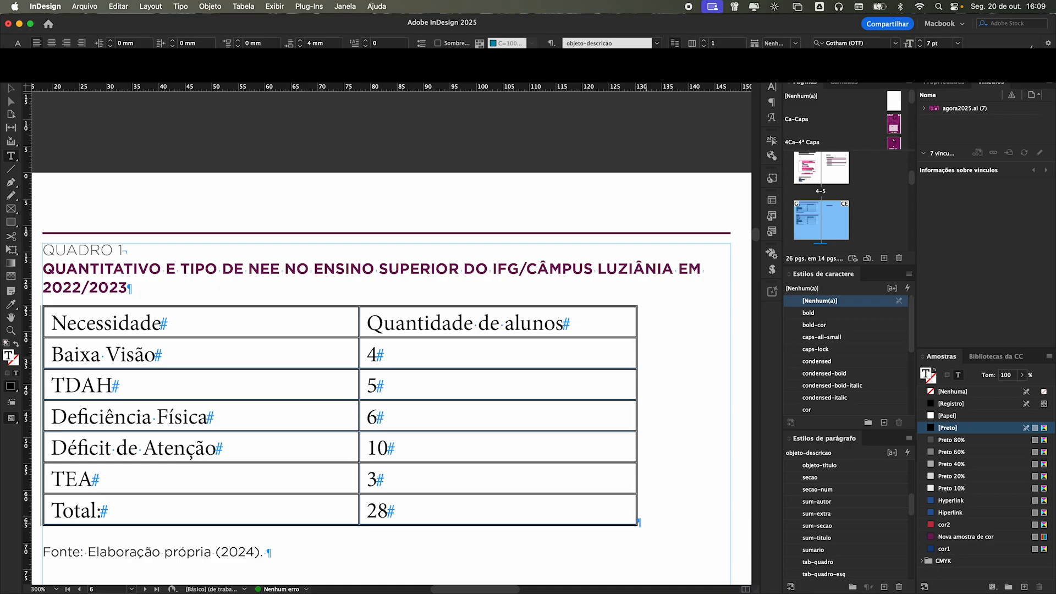
key("Delete")
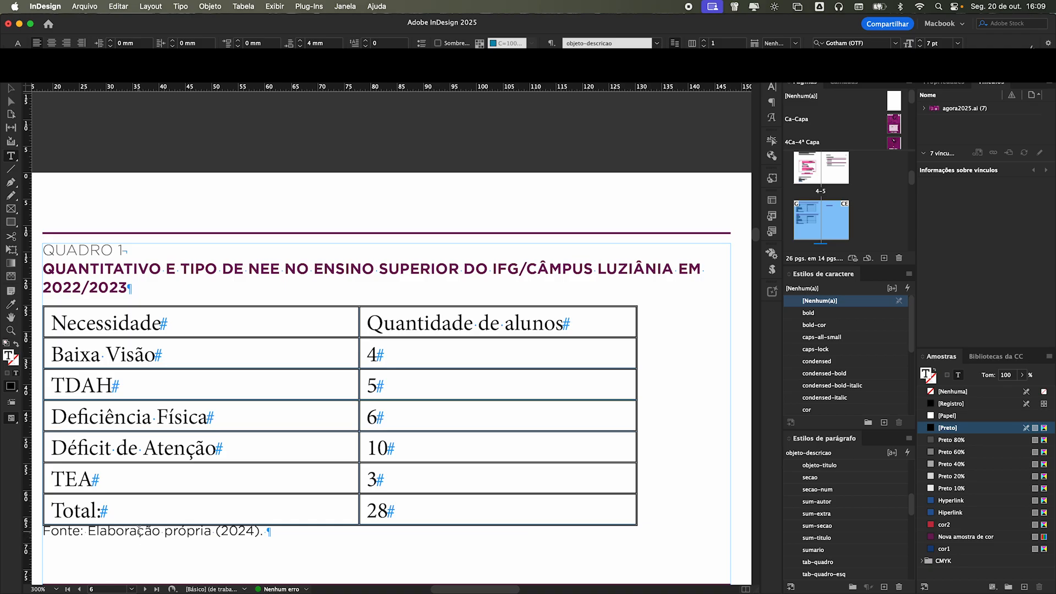
- Apply the quadro table style to the entire first table
left_click_drag(130, 303, 420, 313)
left_click(355, 345)
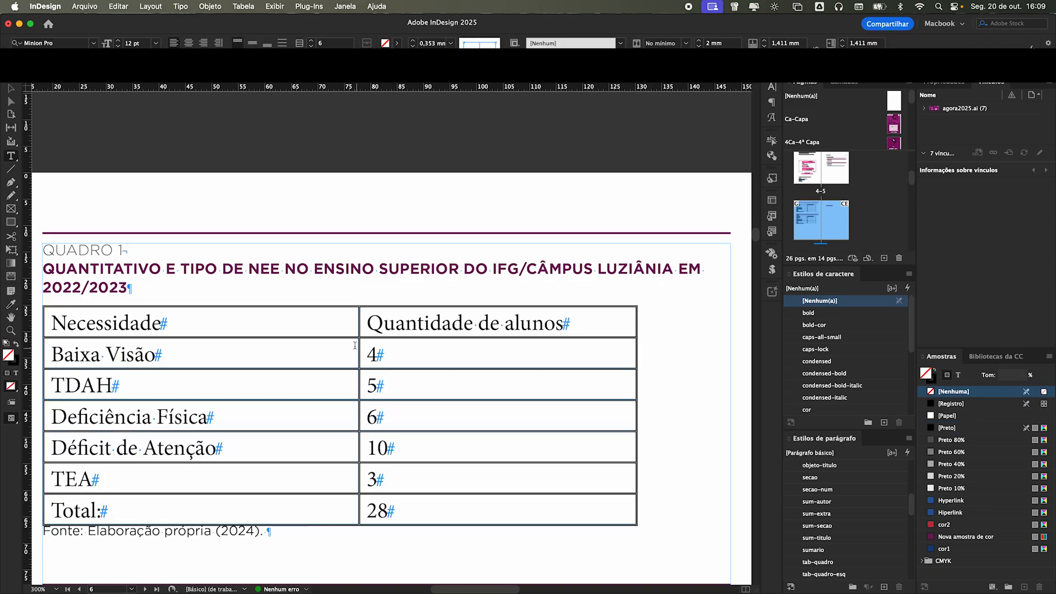
left_click_drag(317, 303, 392, 308)
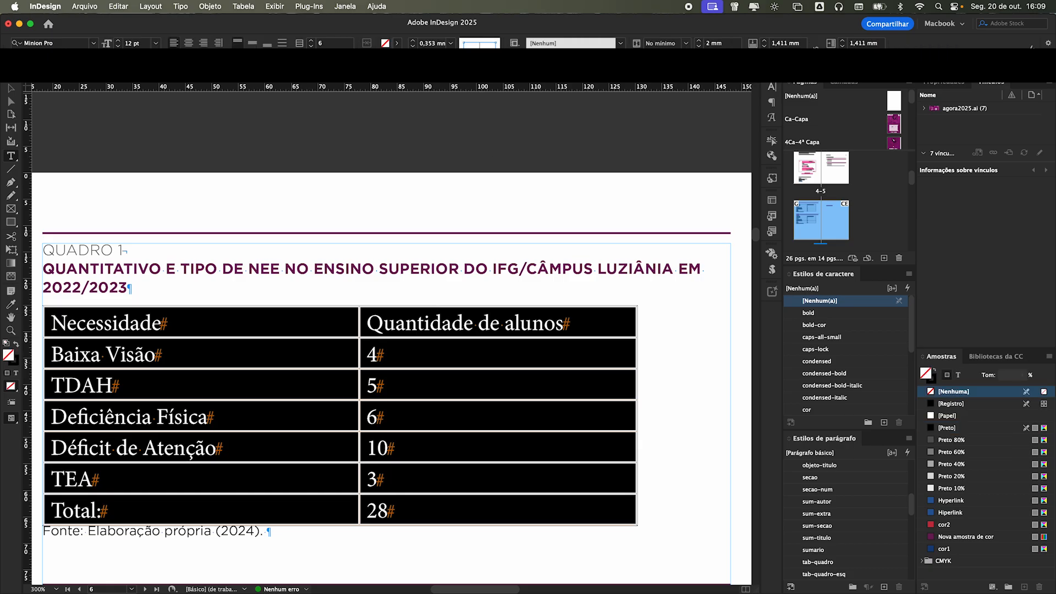
left_click(620, 43)
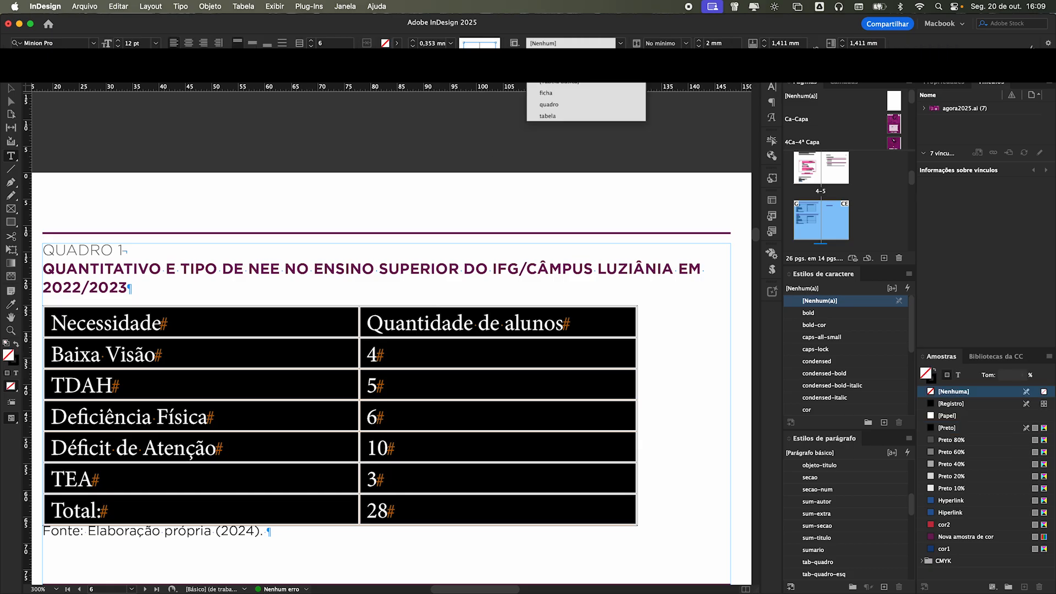
left_click(549, 105)
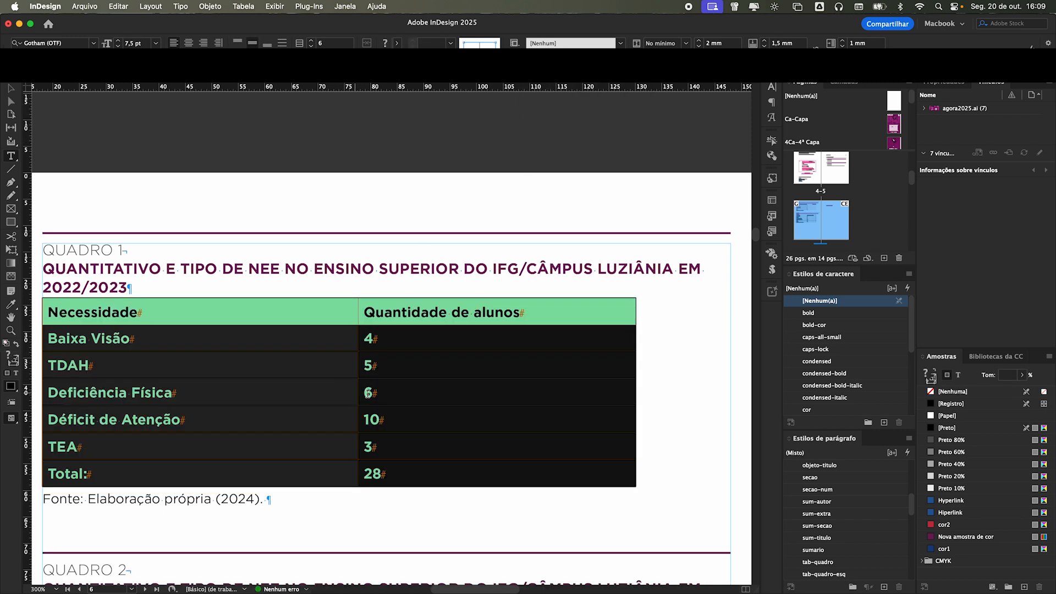
left_click(320, 378)
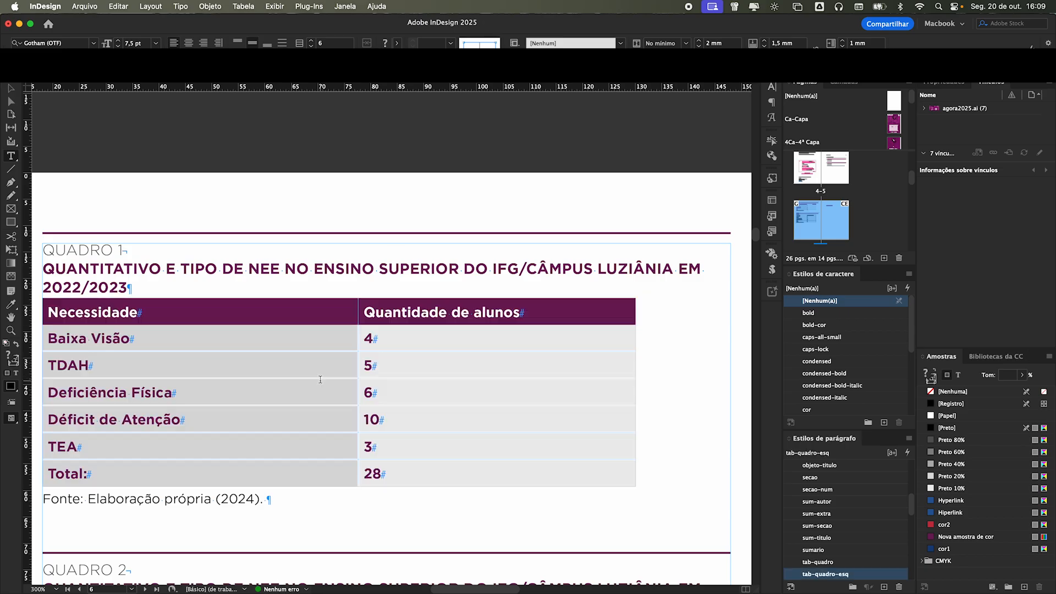
- Review the table style and cell style commands available for the whole first table
left_click_drag(288, 306, 390, 308)
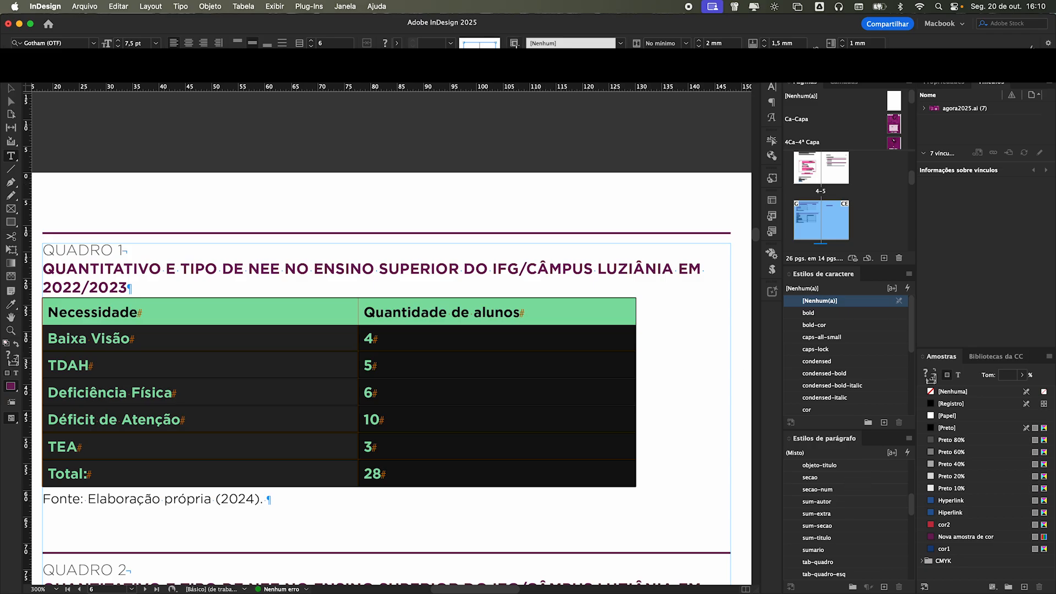
left_click(515, 57)
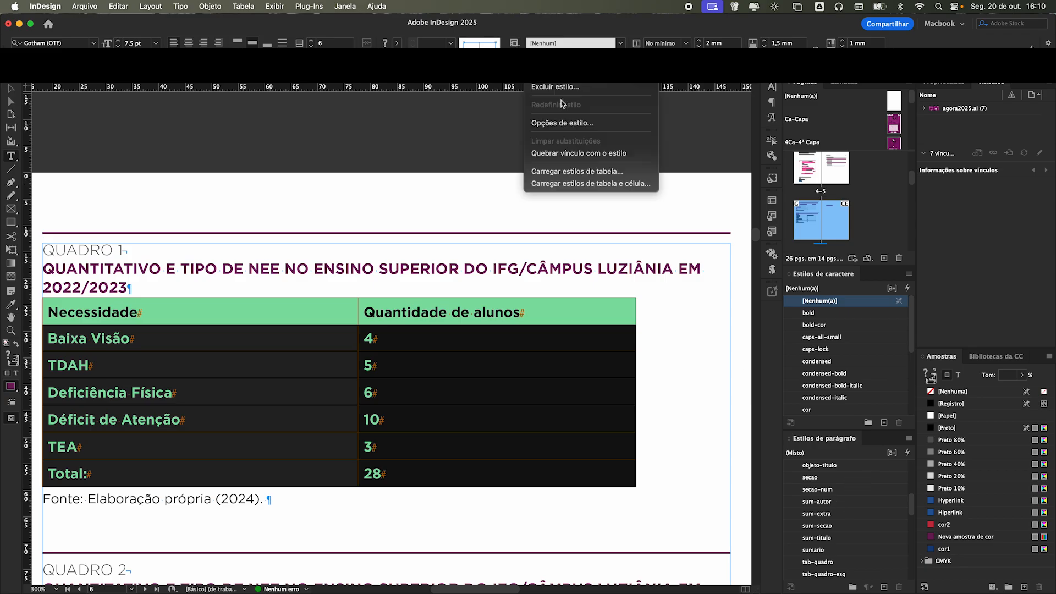
left_click(570, 57)
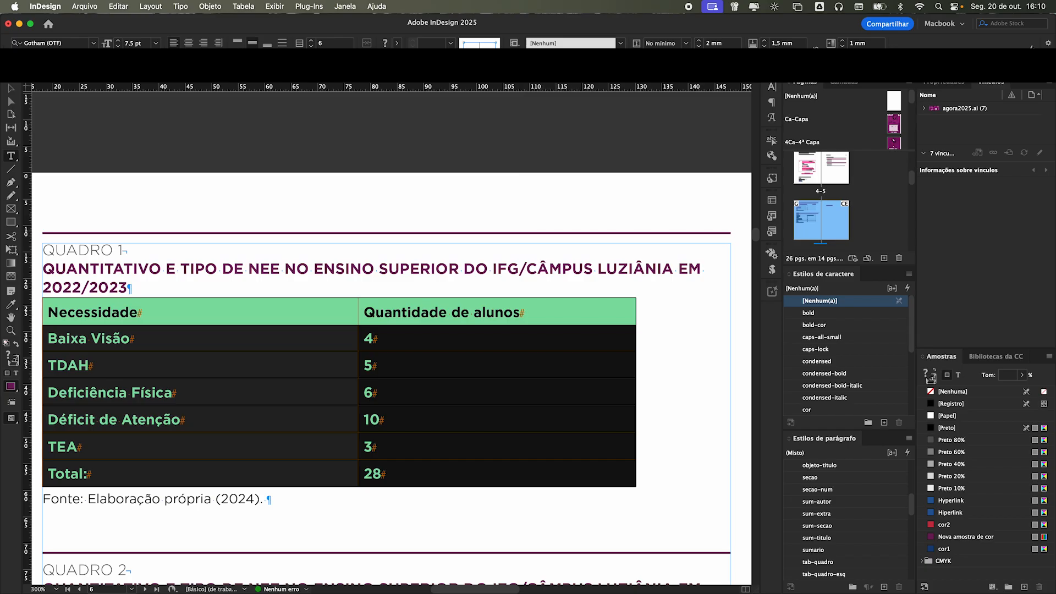
left_click(515, 44)
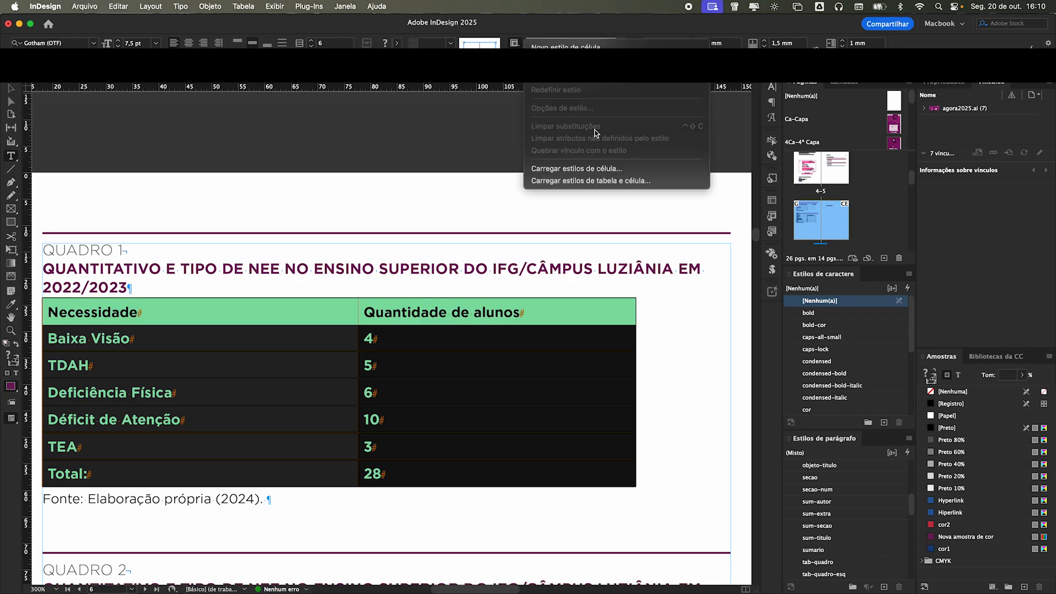
left_click(383, 343)
- Check the paragraph styles used in the first table's header, first-column and quantity cells
left_click(383, 312)
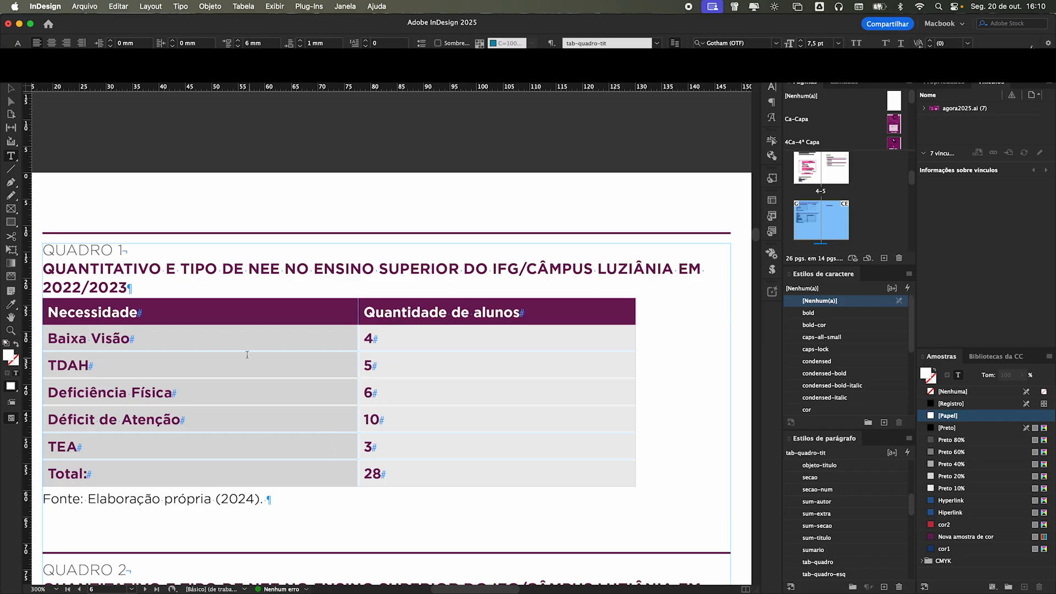
left_click_drag(236, 337, 237, 473)
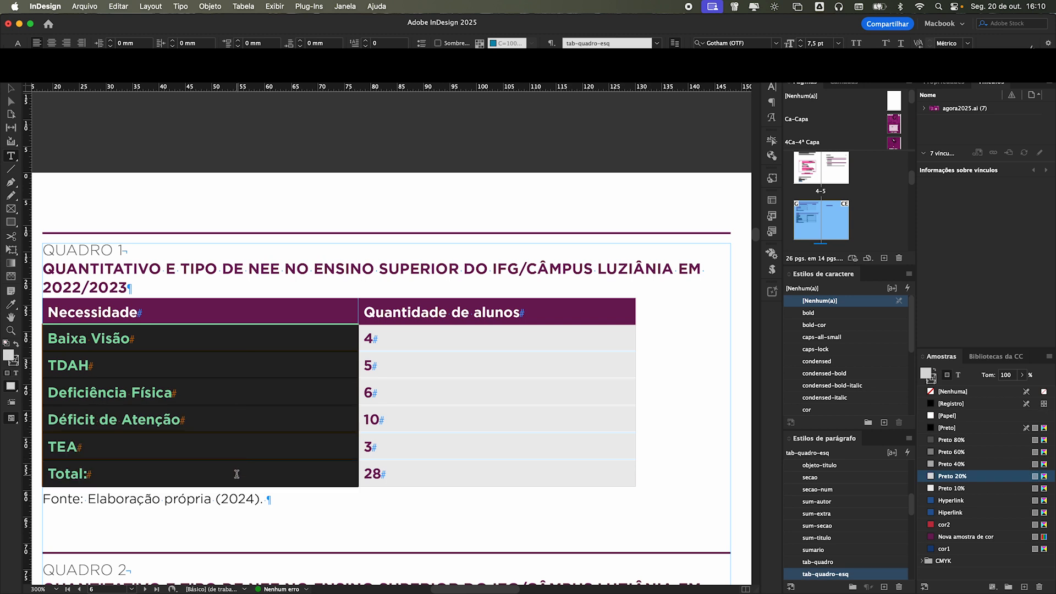
left_click(374, 338)
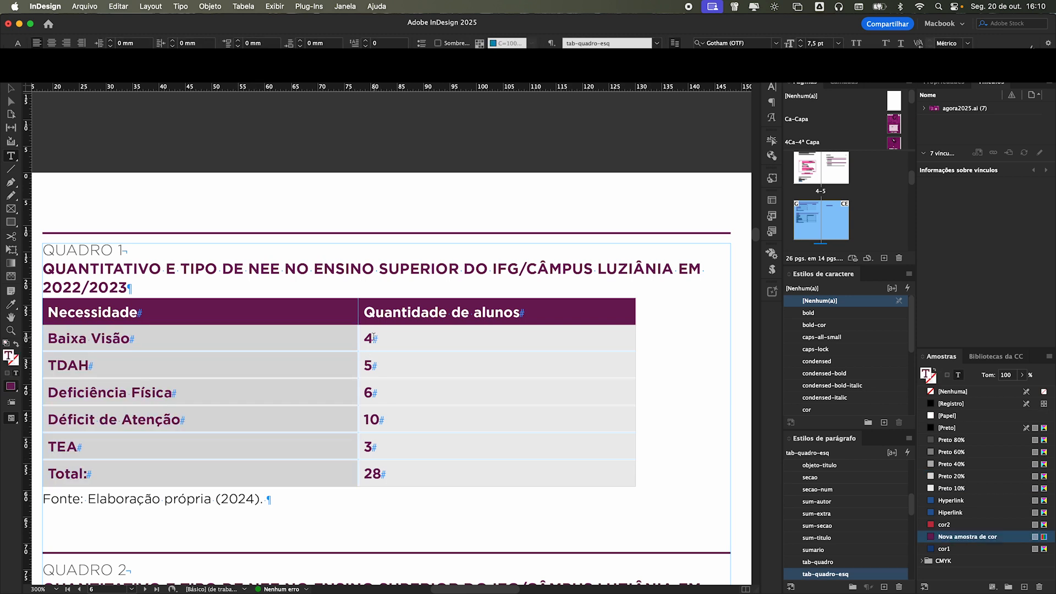
double_click(373, 337)
- Apply the tabela table style to the entire first table
scroll(385, 420, "down", 2)
scroll(357, 485, "down", 1)
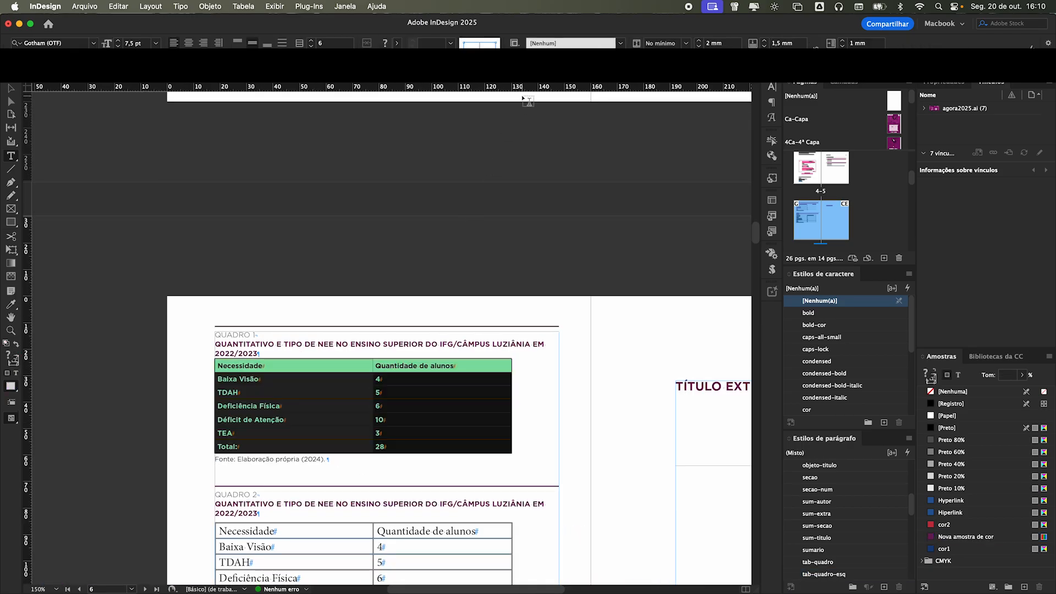
left_click(550, 57)
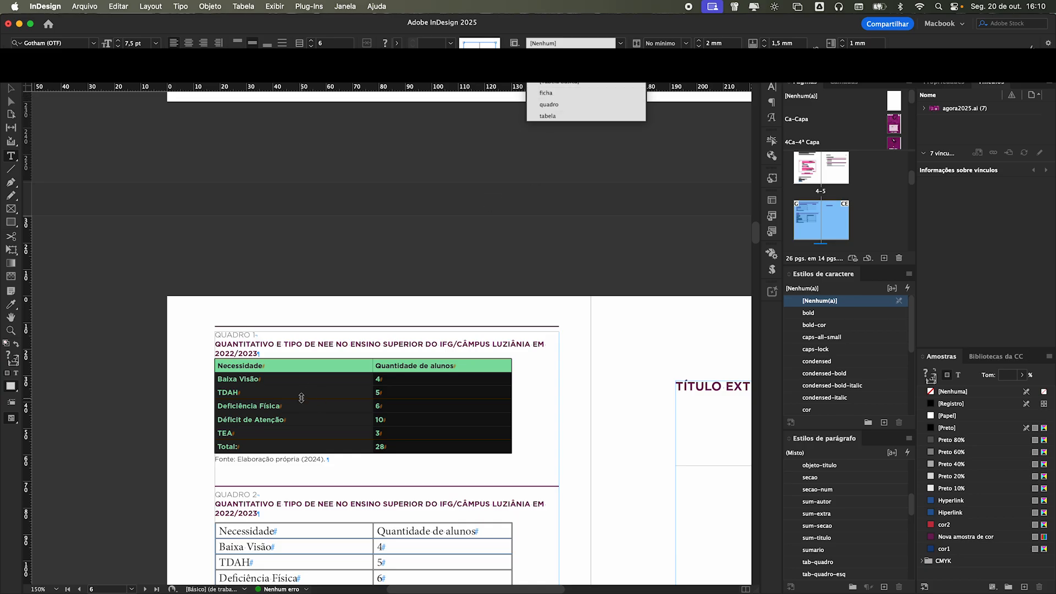
scroll(303, 396, "up", 5)
scroll(307, 402, "down", 1)
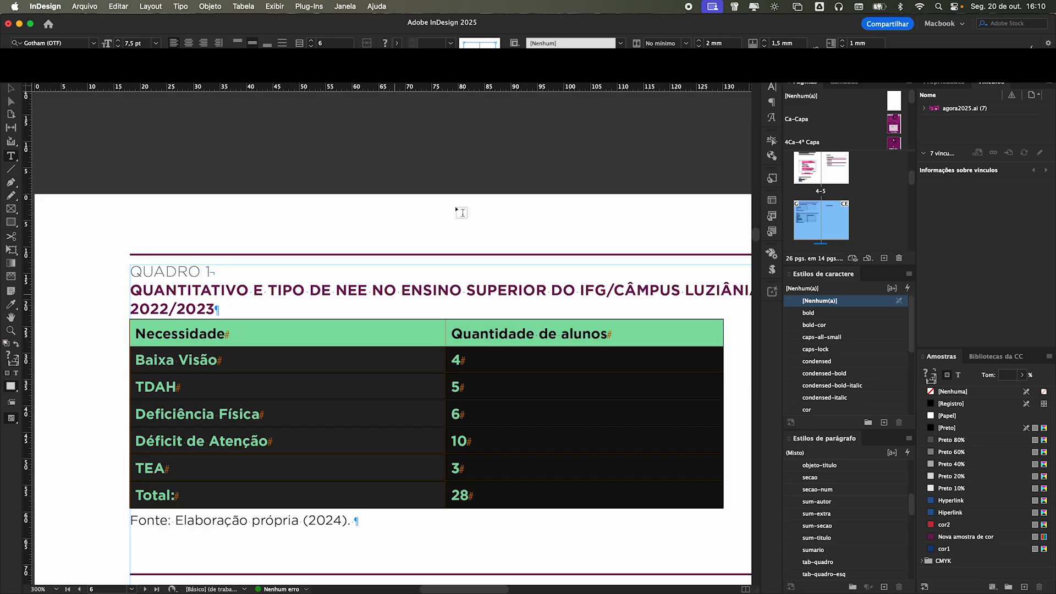
left_click(550, 57)
left_click(557, 116)
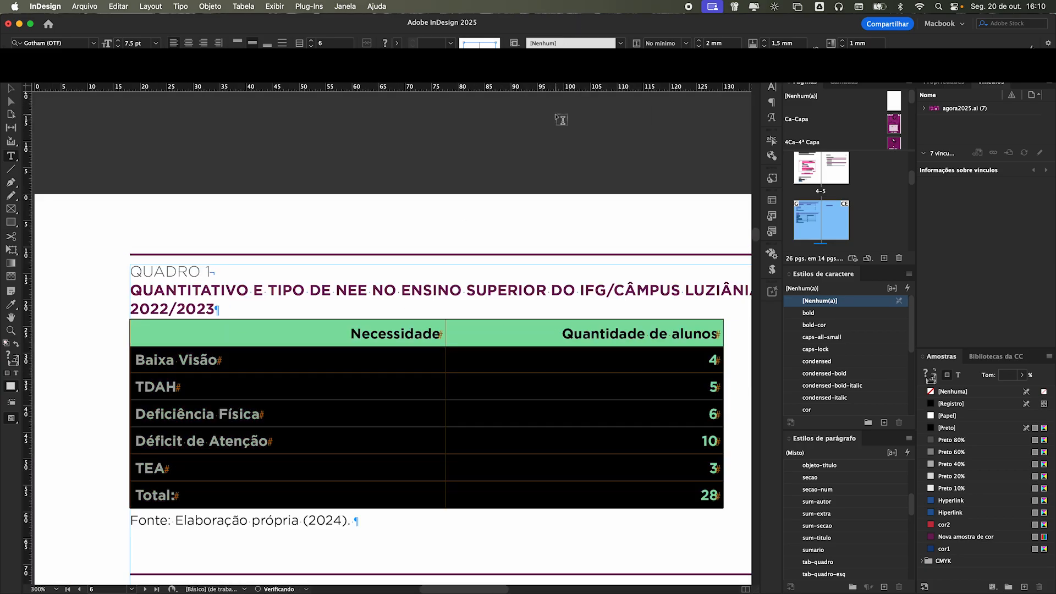
left_click(525, 412)
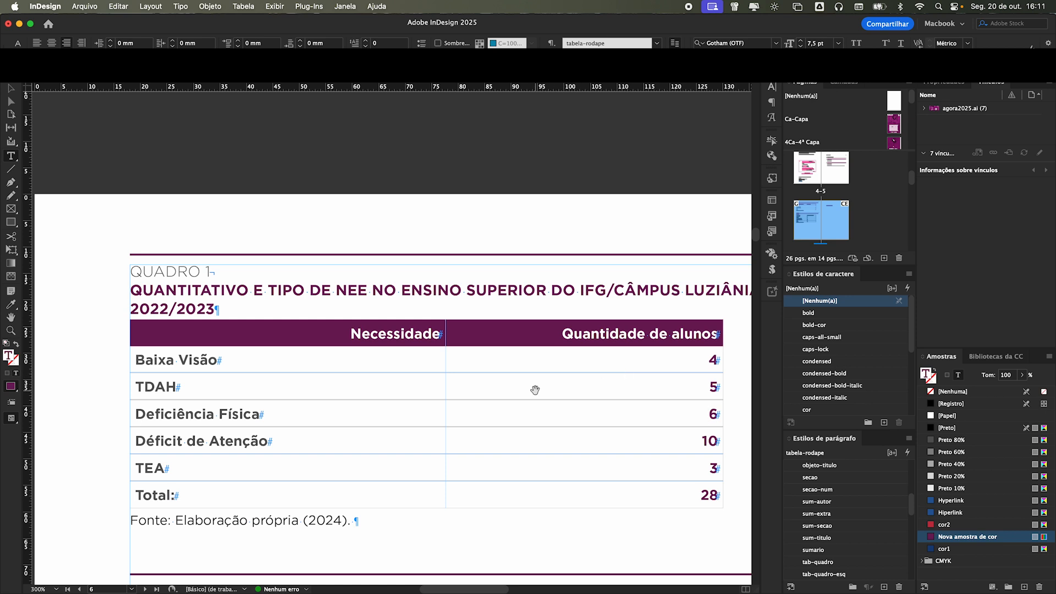
- Compare the first table's formatting with the Quadro 2 table below it
scroll(535, 390, "down", 2)
scroll(535, 389, "down", 5)
scroll(535, 389, "right", 2)
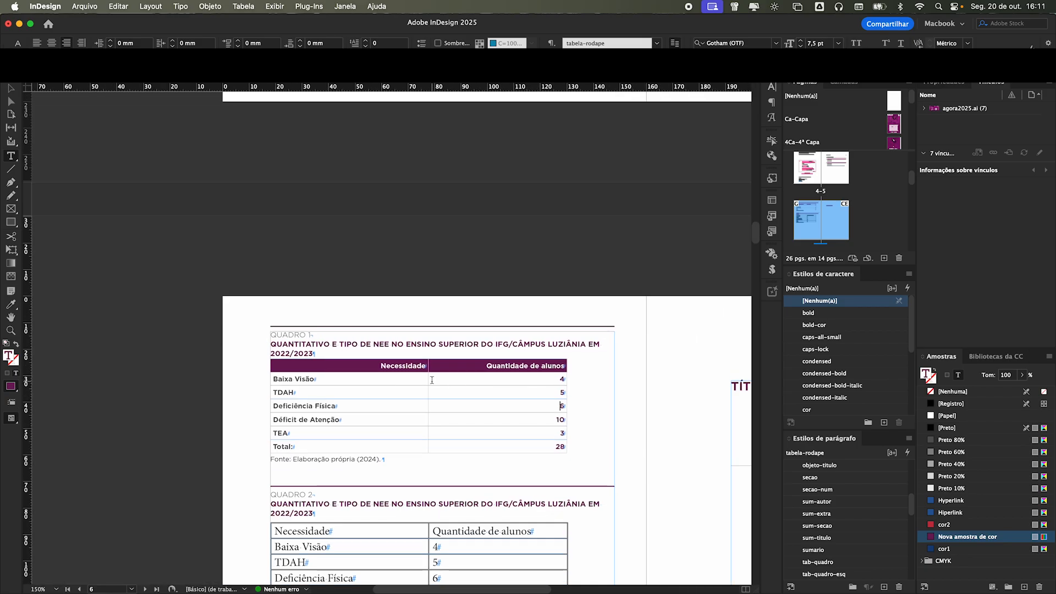
scroll(345, 370, "up", 1)
scroll(346, 370, "right", 1)
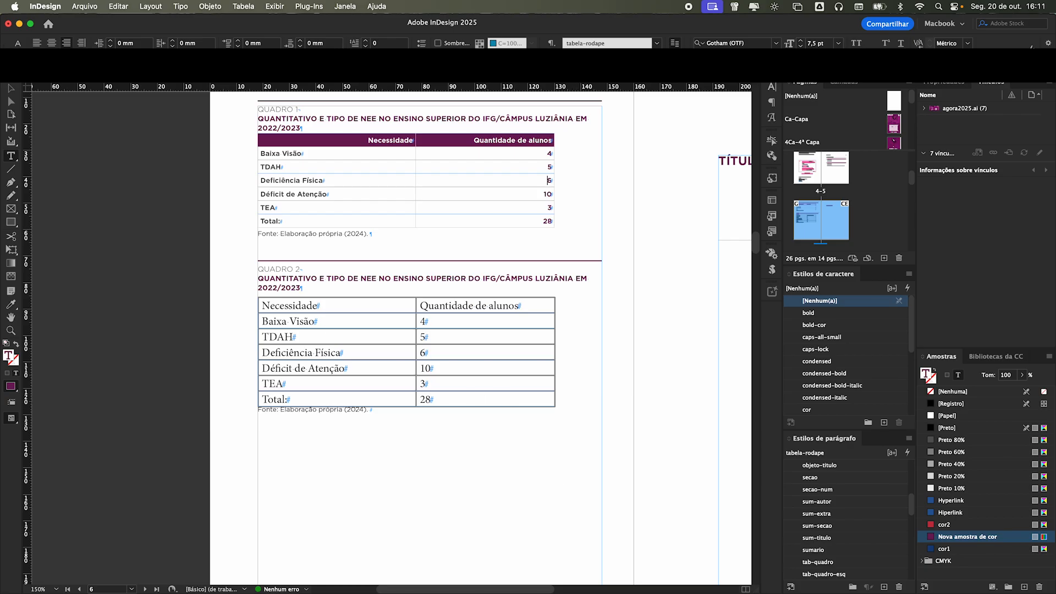
- Delete the text frame holding the two example tables on page 6
scroll(176, 258, "up", 3)
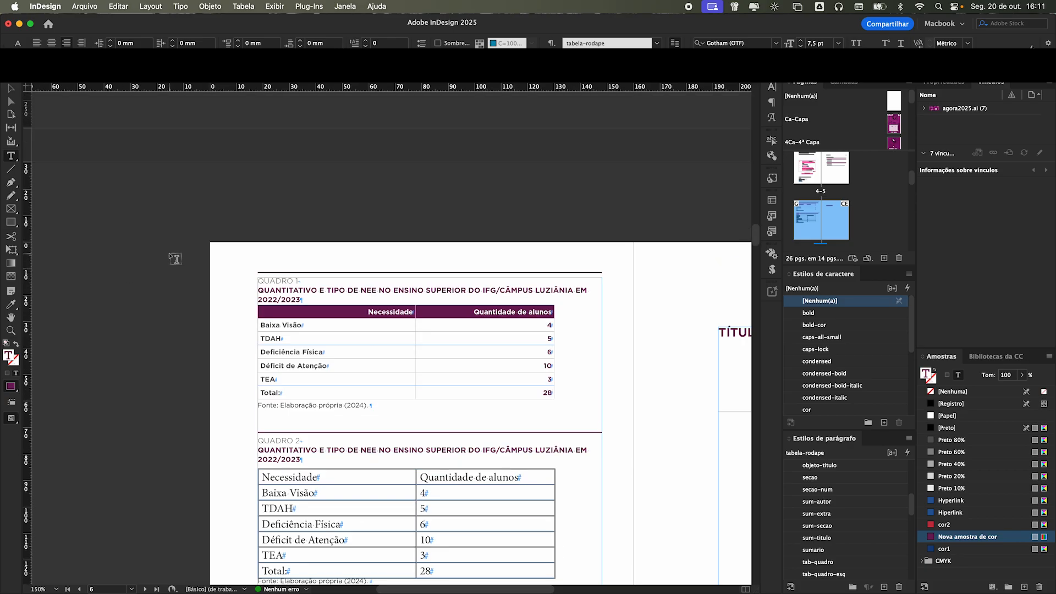
left_click(7, 87)
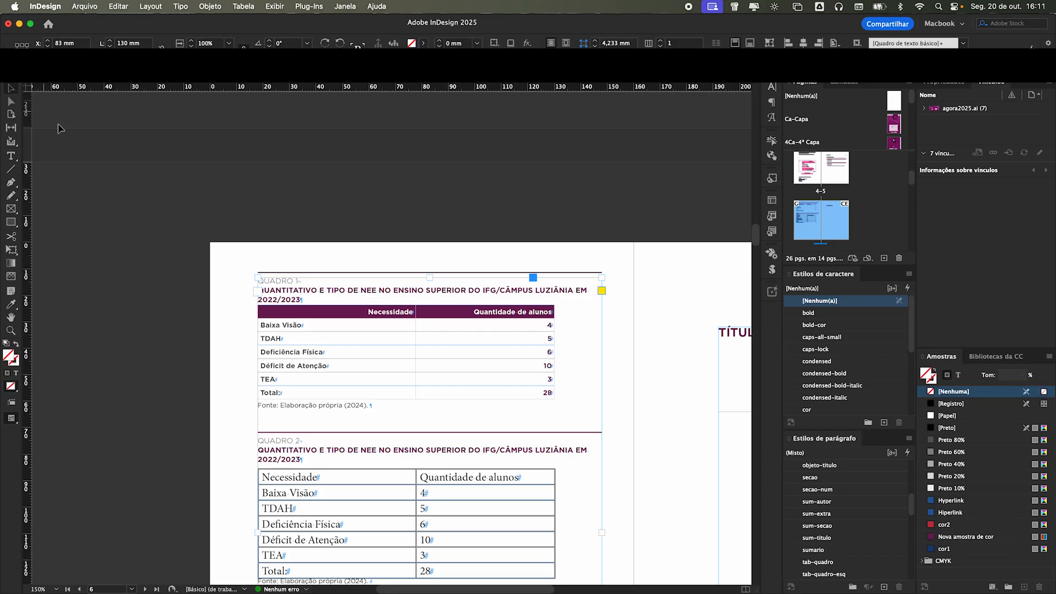
scroll(630, 498, "down", 2)
key("Delete")
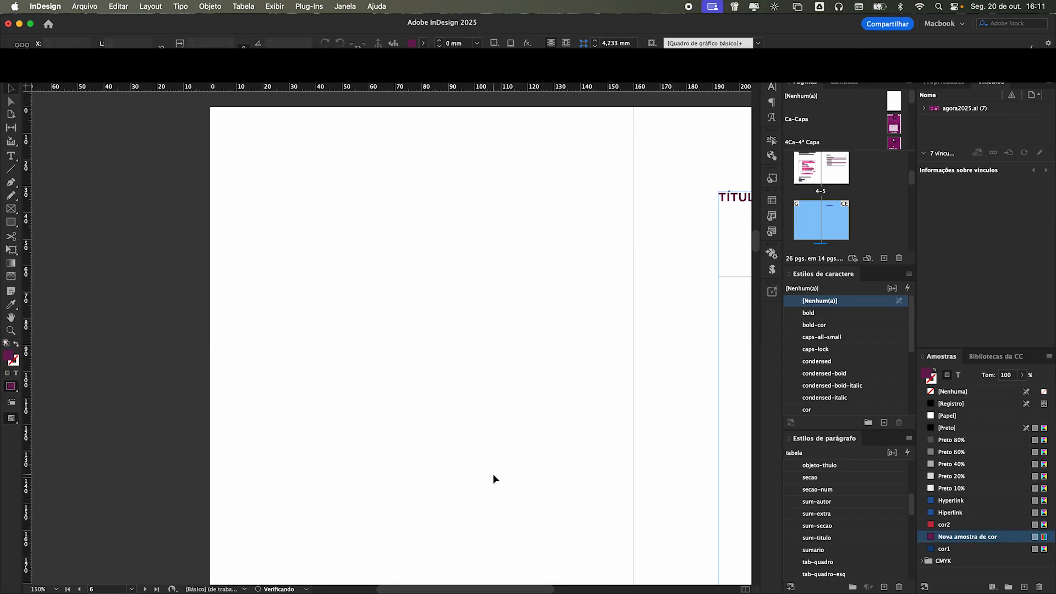
- Add an empty paragraph after the TÍTULO EXTRA heading so the insertion point sits in the body frame on page 7
scroll(480, 461, "right", 5)
scroll(480, 462, "right", 1)
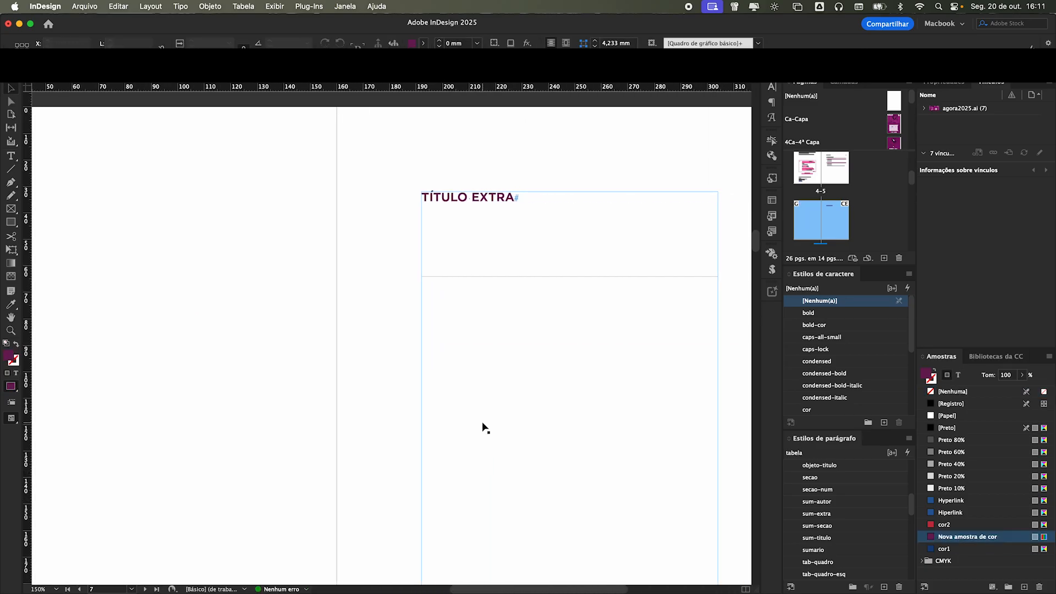
double_click(537, 211)
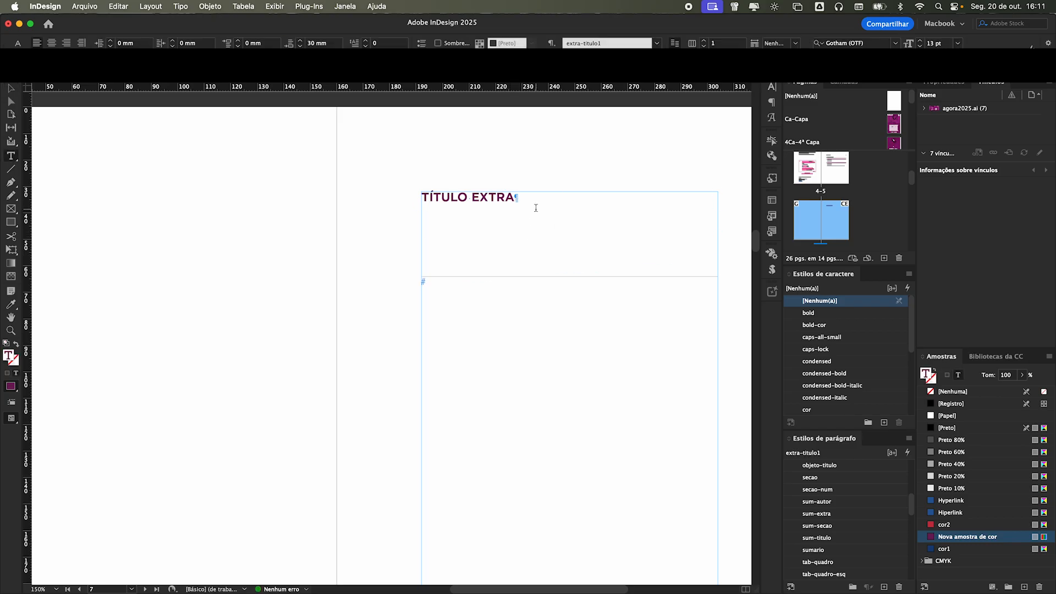
scroll(536, 208, "up", 2)
scroll(478, 365, "right", 5)
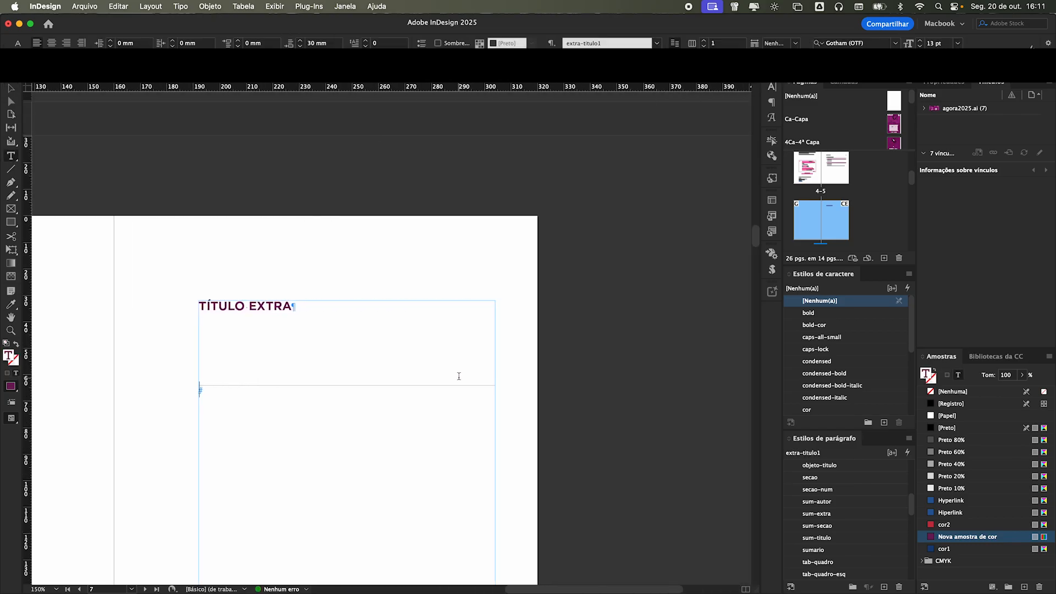
scroll(450, 312, "down", 2)
scroll(452, 314, "down", 1)
scroll(452, 318, "left", 3)
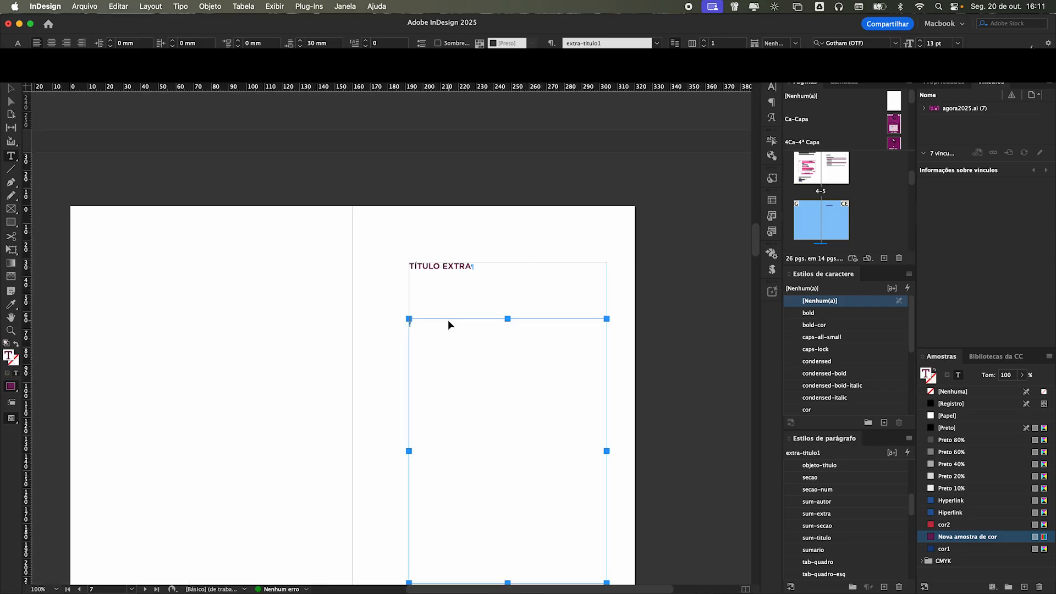
- Place educacao-inclusiva.docx from the ativos folder at the insertion point below the TÍTULO EXTRA heading
key("super+d")
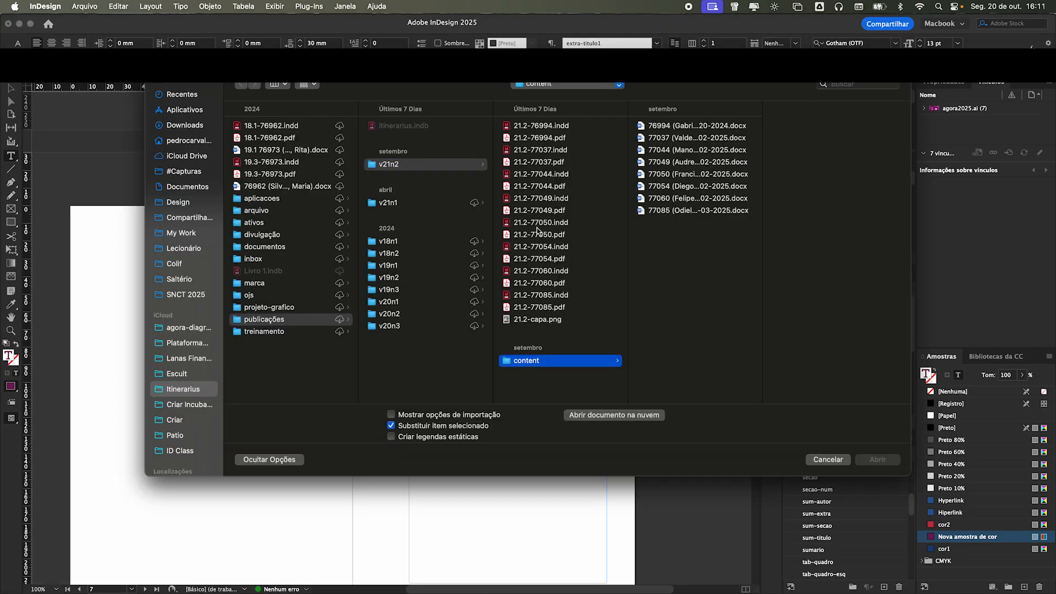
left_click(185, 328)
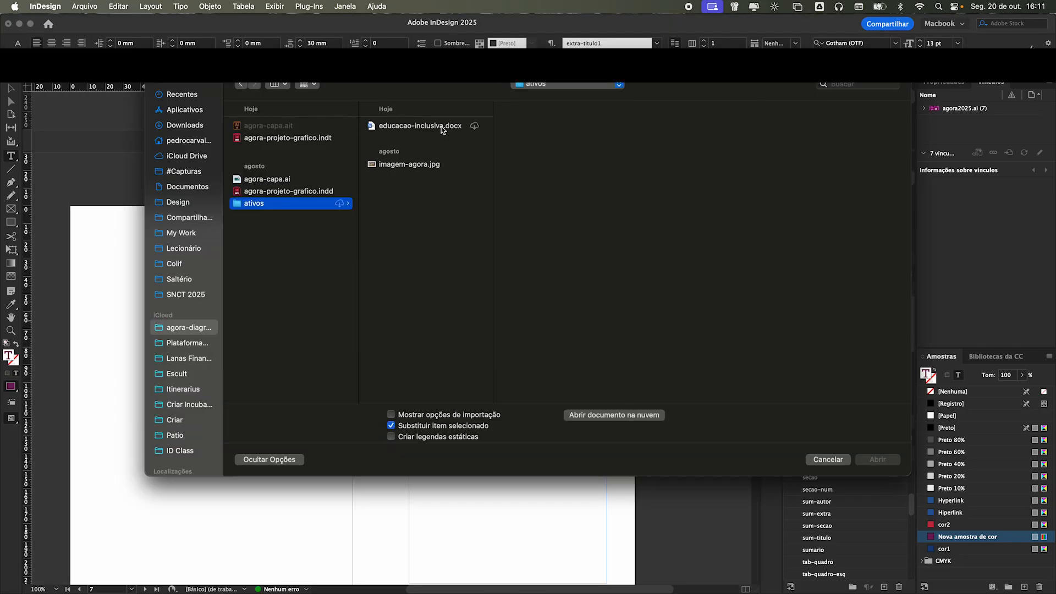
left_click(439, 126)
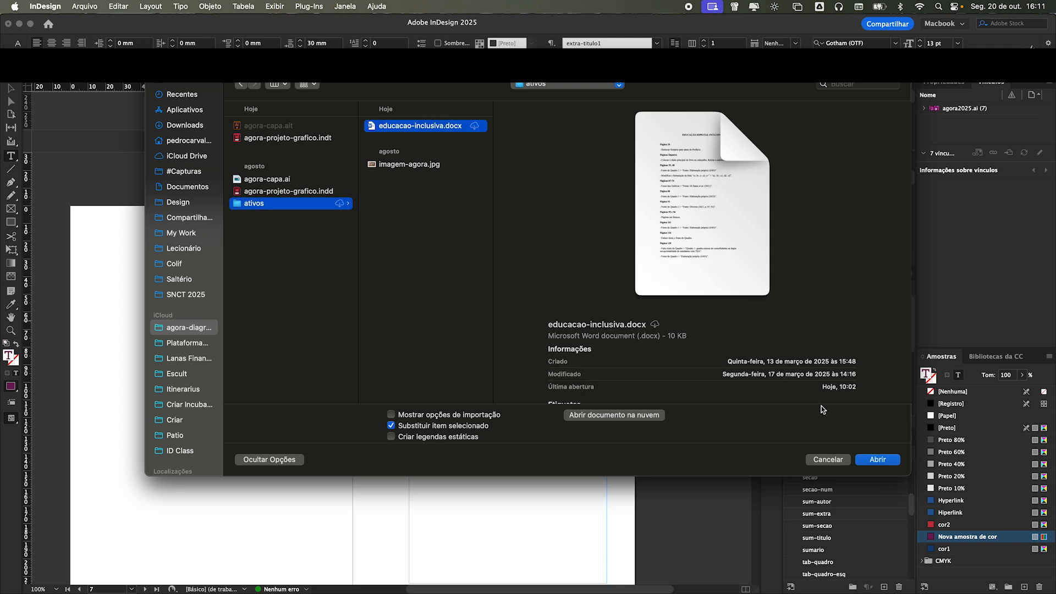
left_click(879, 460)
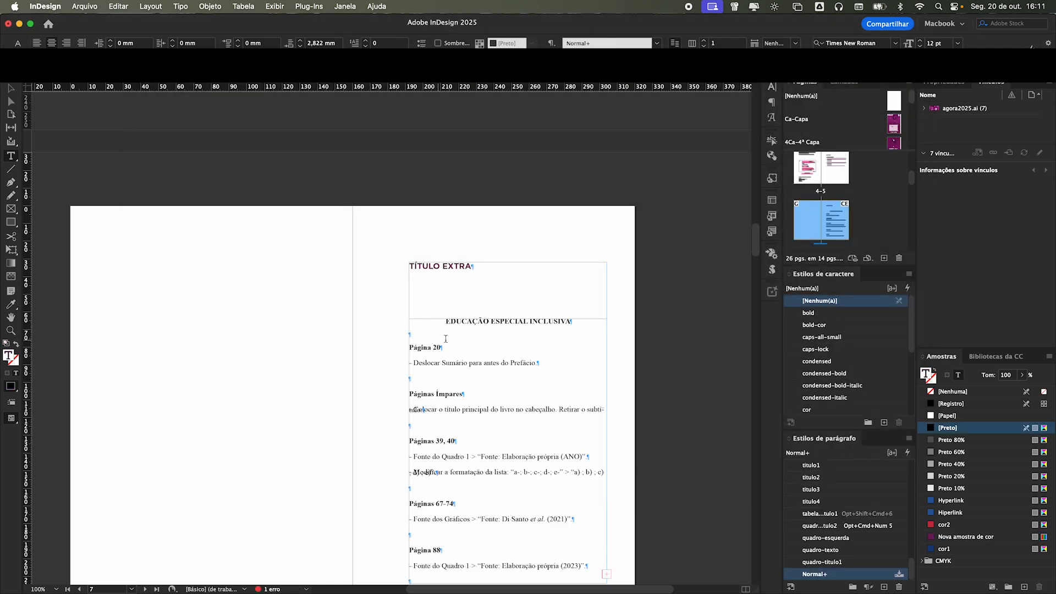
- Examine the spreads following page 7 to check whether the placed text flows into their text frames
scroll(503, 351, "down", 8)
scroll(503, 350, "down", 10)
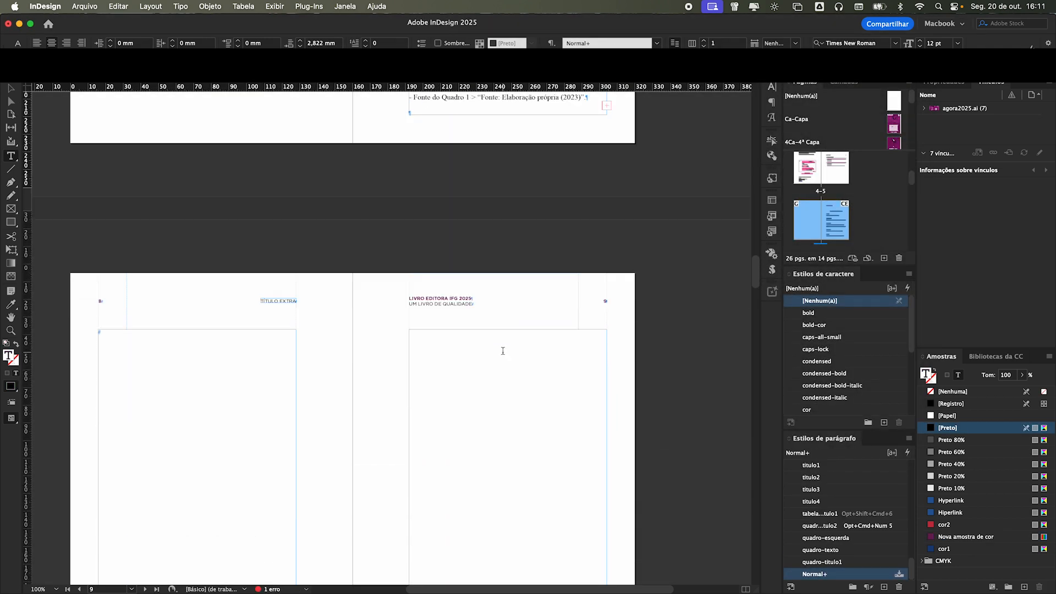
scroll(503, 350, "up", 5)
scroll(503, 350, "down", 10)
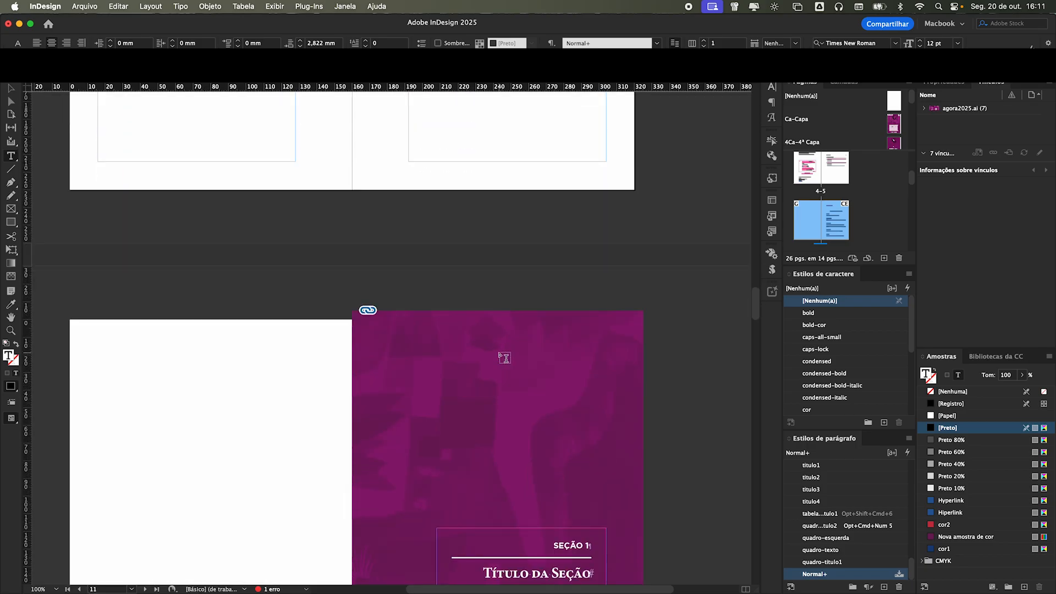
scroll(343, 361, "down", 1)
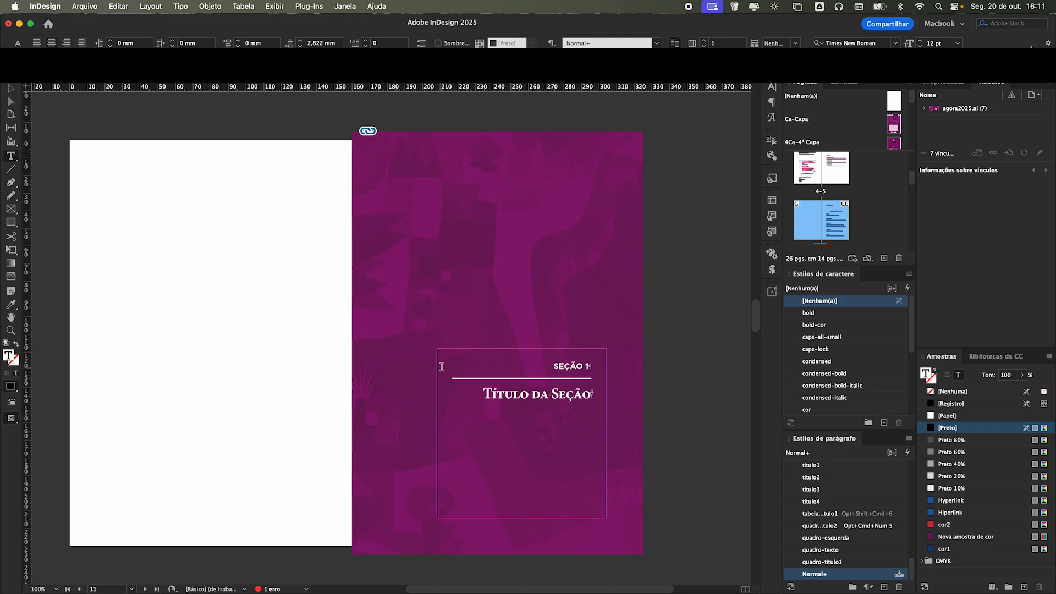
scroll(441, 366, "down", 20)
scroll(446, 377, "down", 15)
scroll(438, 370, "down", 15)
scroll(439, 370, "up", 1)
scroll(437, 372, "up", 15)
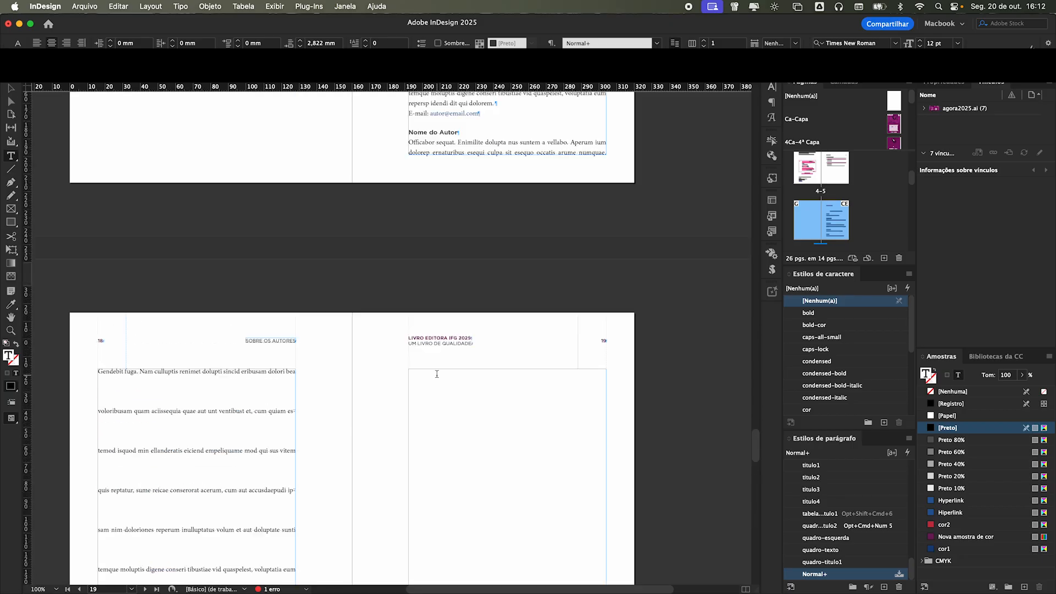
scroll(437, 374, "down", 2)
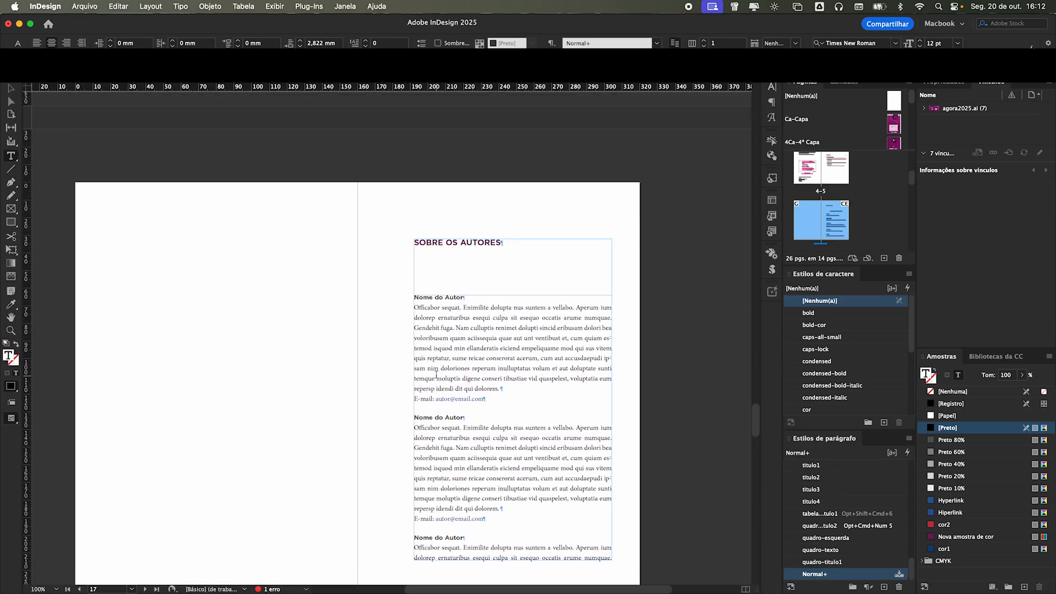
scroll(437, 374, "up", 10)
scroll(860, 212, "down", 5)
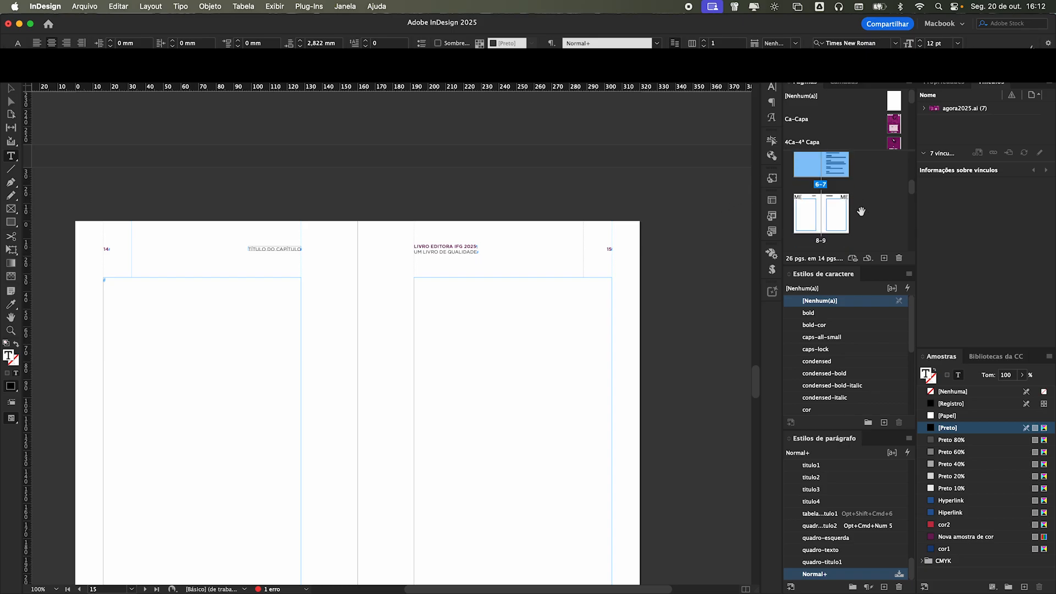
scroll(456, 336, "up", 10)
scroll(460, 335, "up", 8)
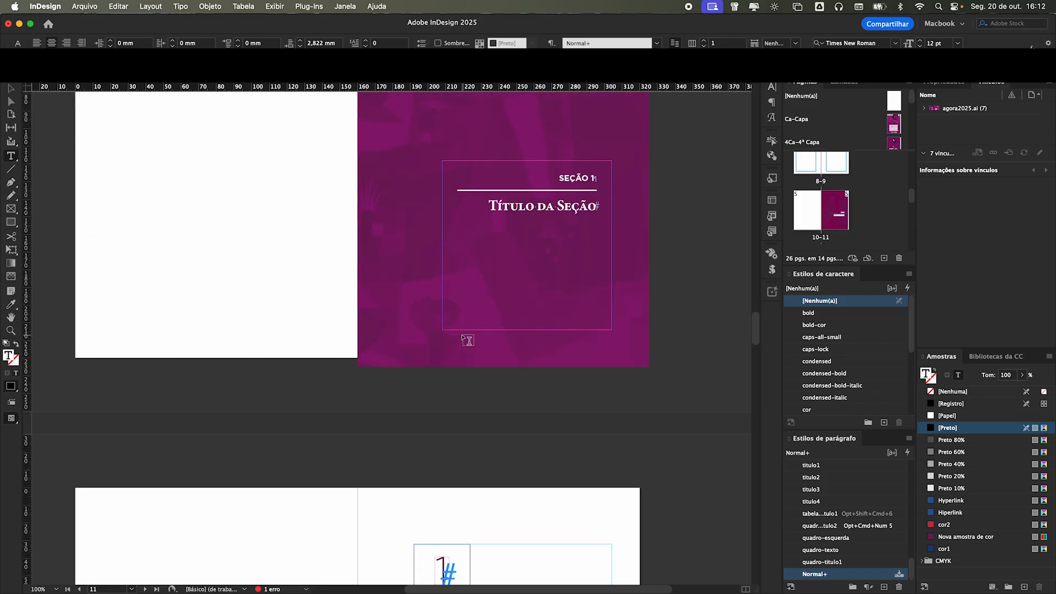
scroll(462, 334, "down", 4)
scroll(462, 334, "down", 4)
scroll(463, 334, "up", 11)
scroll(463, 334, "up", 5)
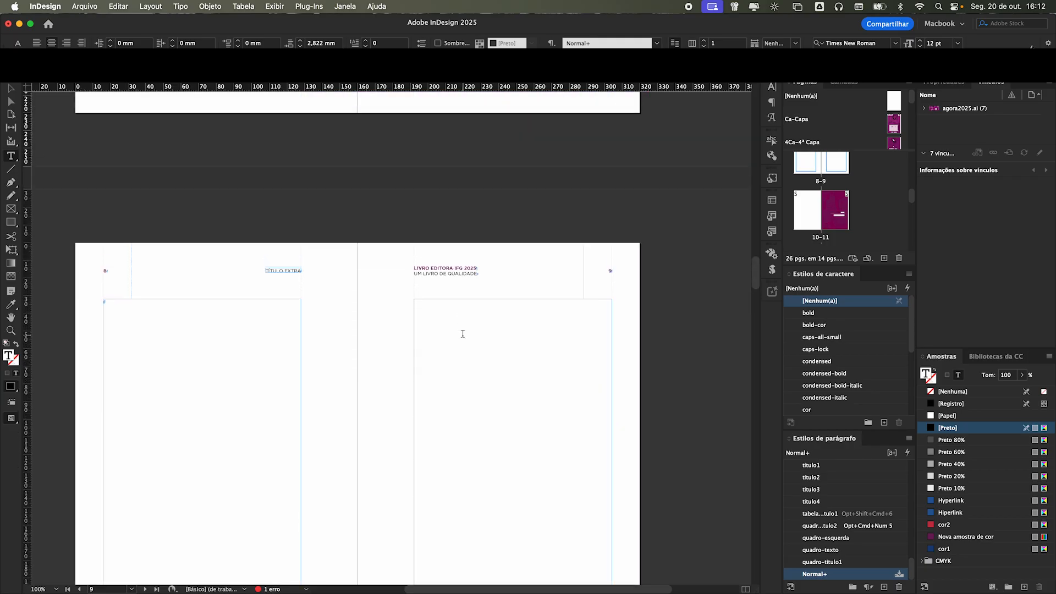
scroll(438, 339, "up", 4)
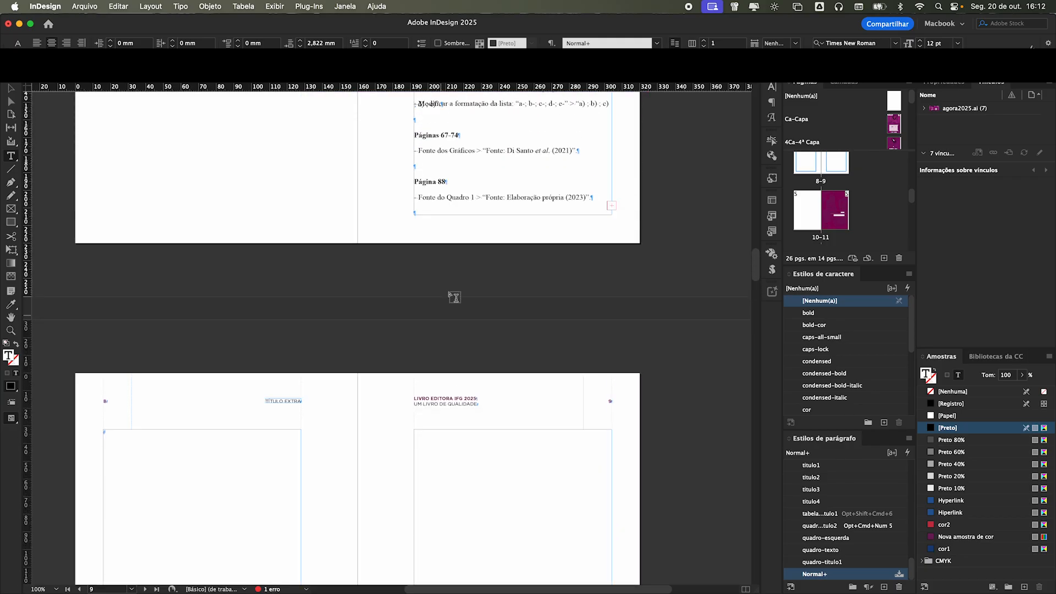
- Inspect the overset text frame on page 7 and the threading of the frames on pages 8 and 9
left_click(11, 88)
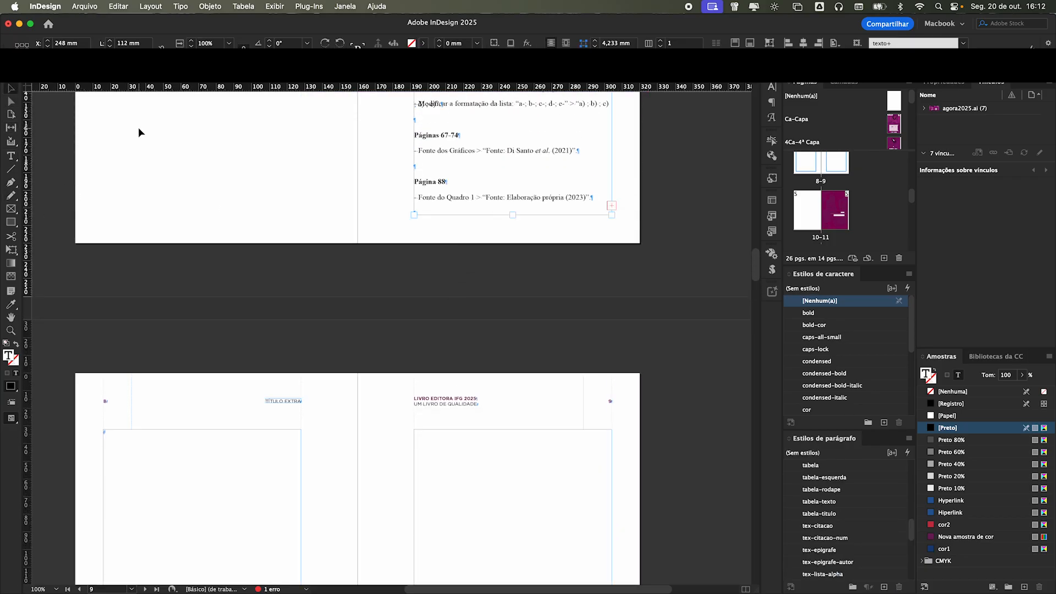
scroll(517, 253, "up", 4)
left_click(572, 311)
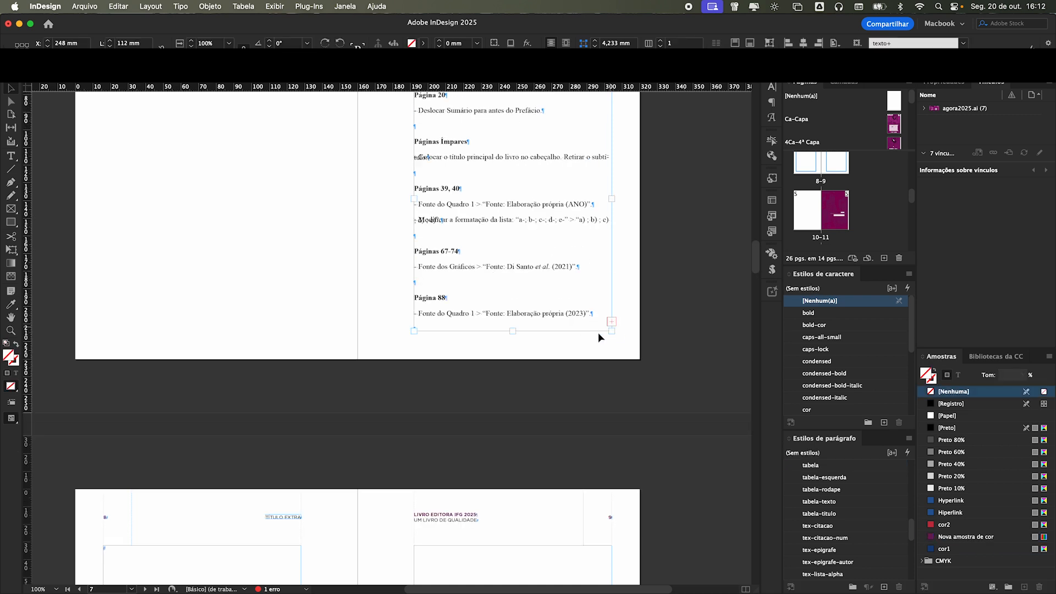
scroll(200, 561, "down", 9)
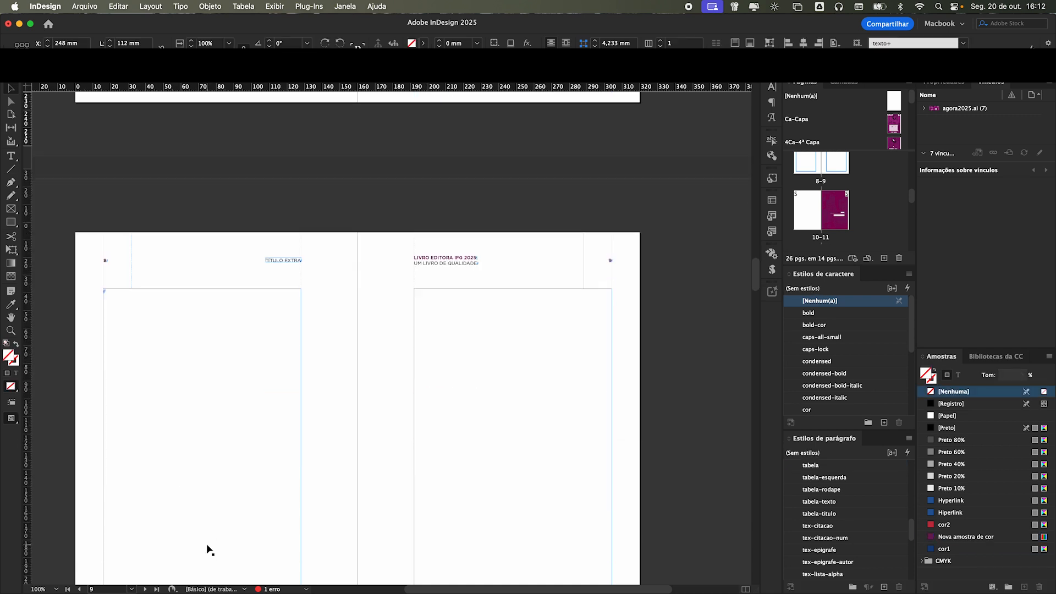
left_click(516, 307)
left_click(242, 291)
left_click(490, 296)
scroll(381, 356, "up", 9)
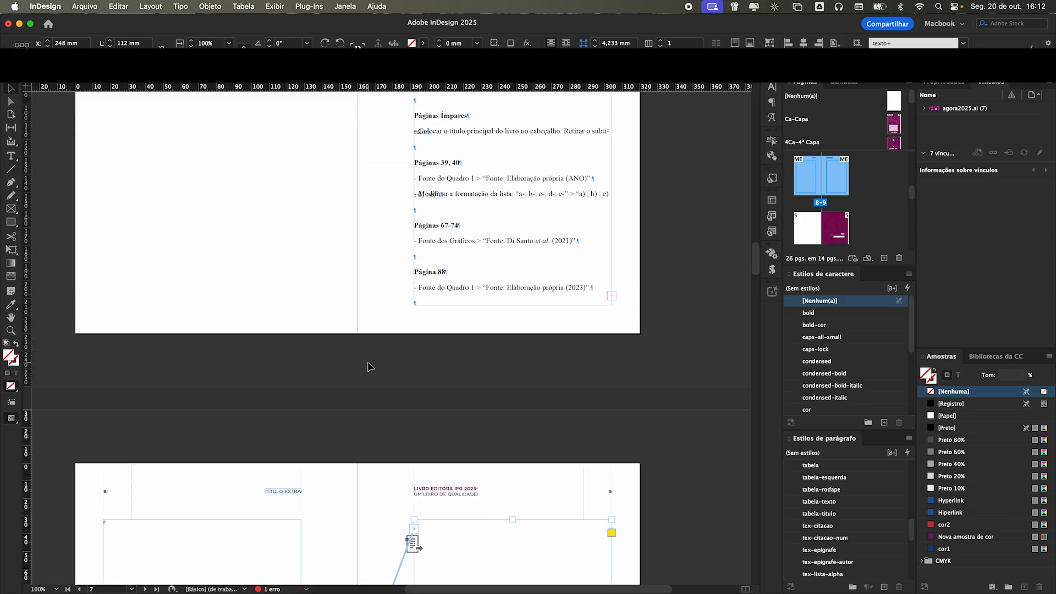
- Thread the overset text from page 7's body frame into the text frame on page 8
left_click(613, 295)
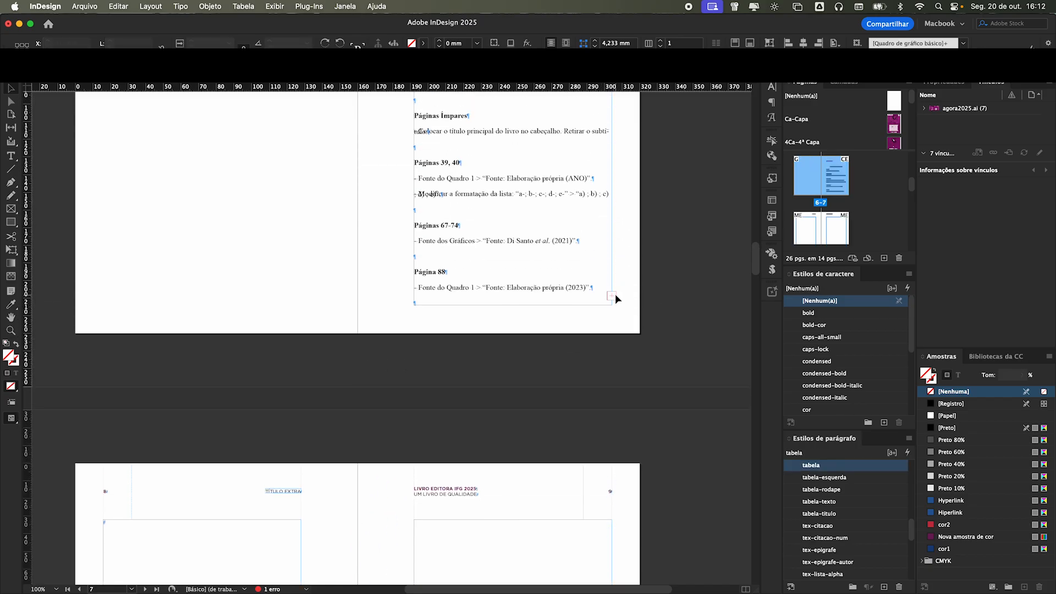
left_click(611, 295)
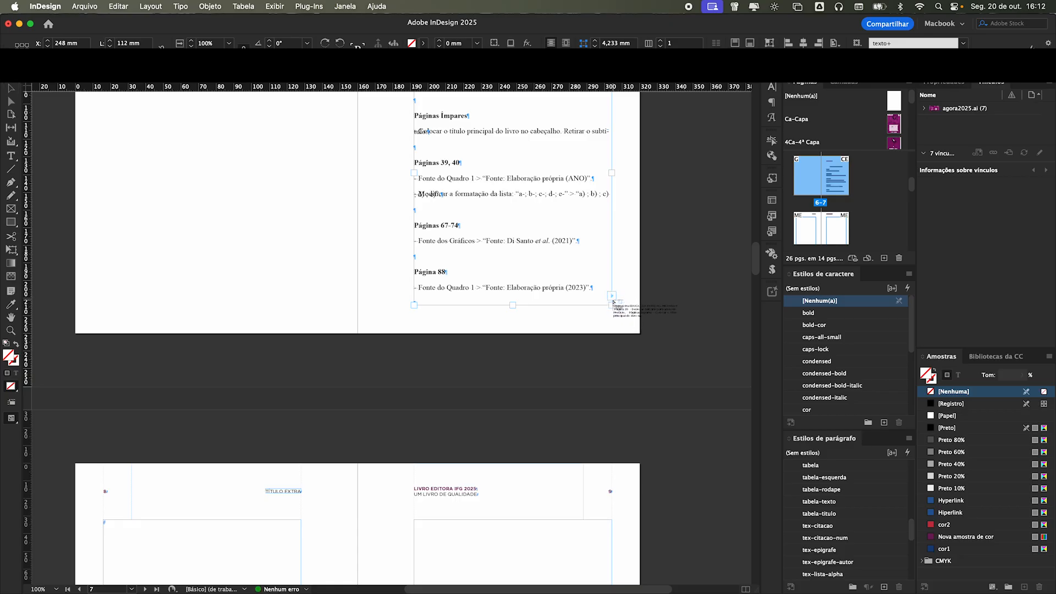
scroll(625, 297, "up", 5)
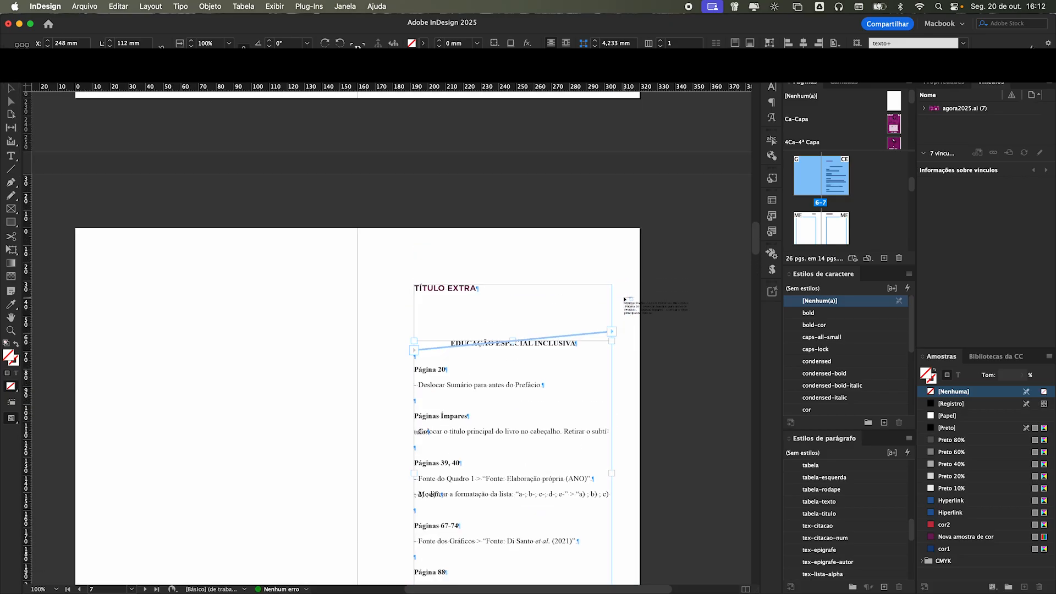
scroll(624, 302, "down", 10)
left_click(147, 194)
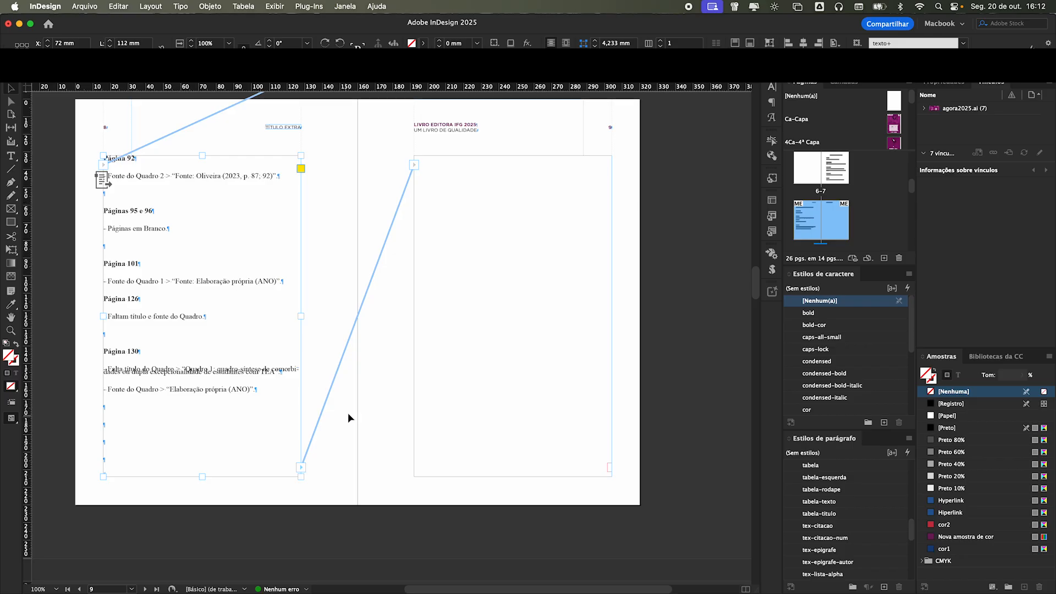
- Review the imported text, images and tables across the 94-page book, including the cover, summary and opening article
scroll(342, 408, "down", 2)
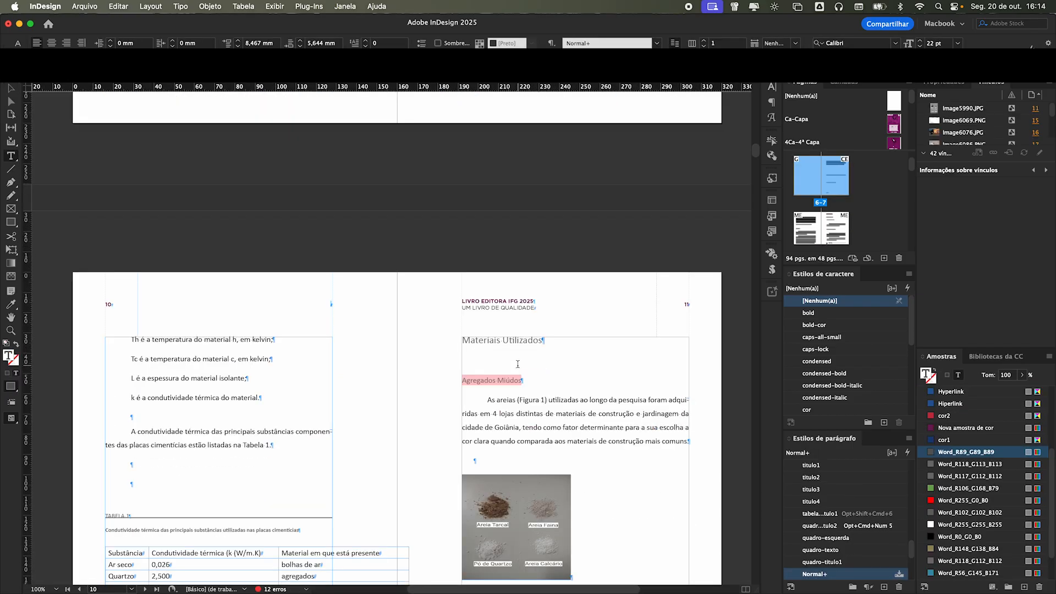
scroll(522, 371, "down", 15)
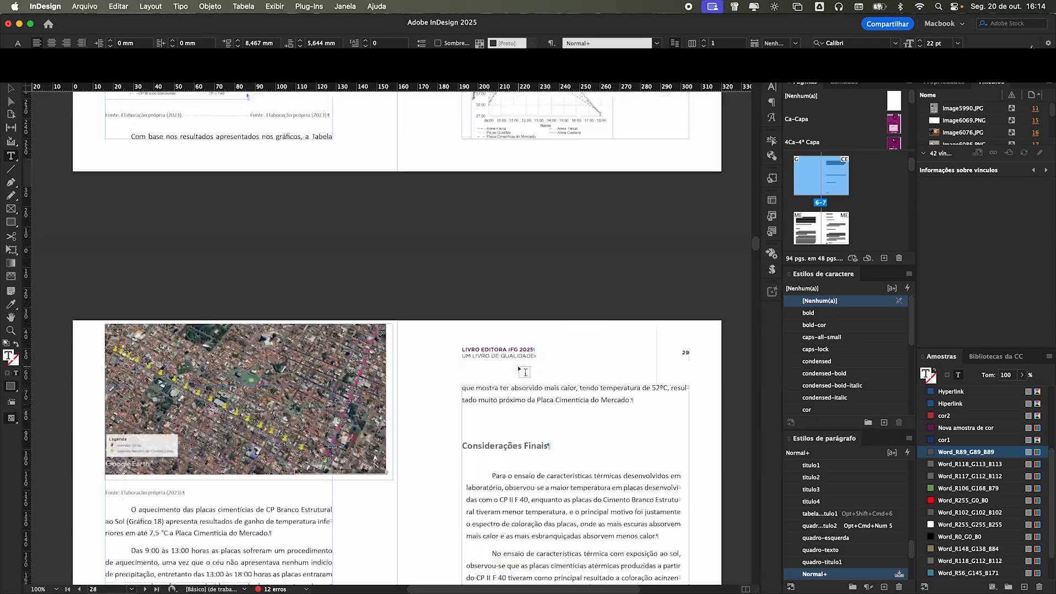
scroll(520, 369, "down", 20)
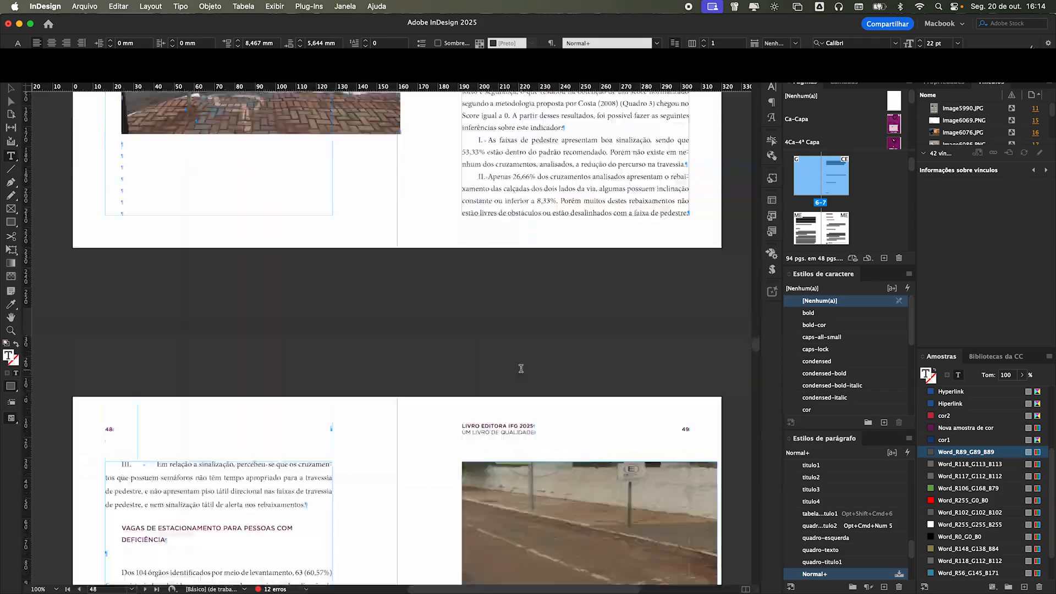
scroll(523, 374, "up", 15)
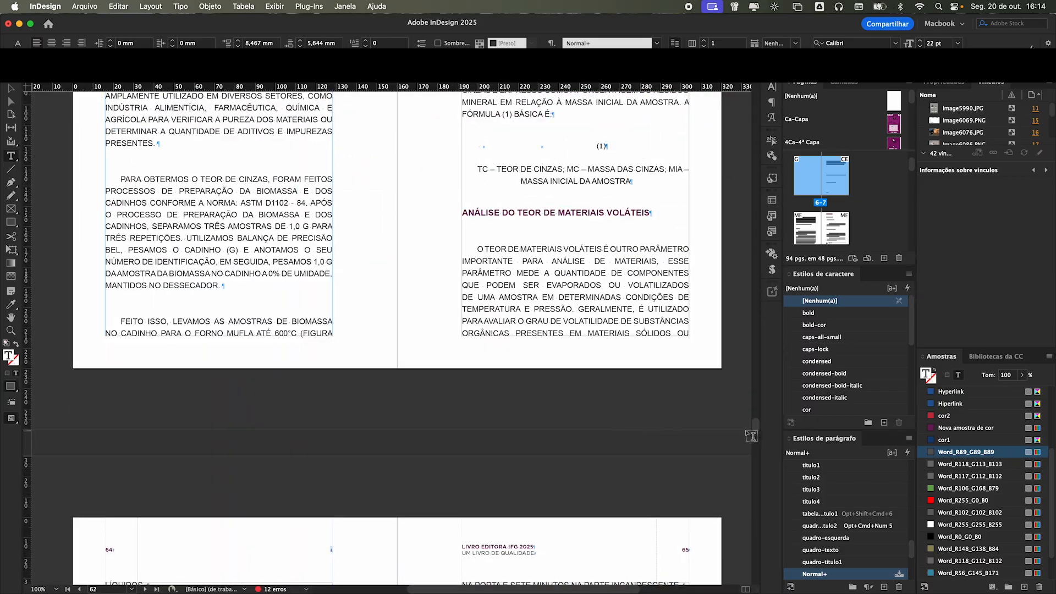
scroll(757, 424, "up", 3)
left_click_drag(756, 421, 756, 97)
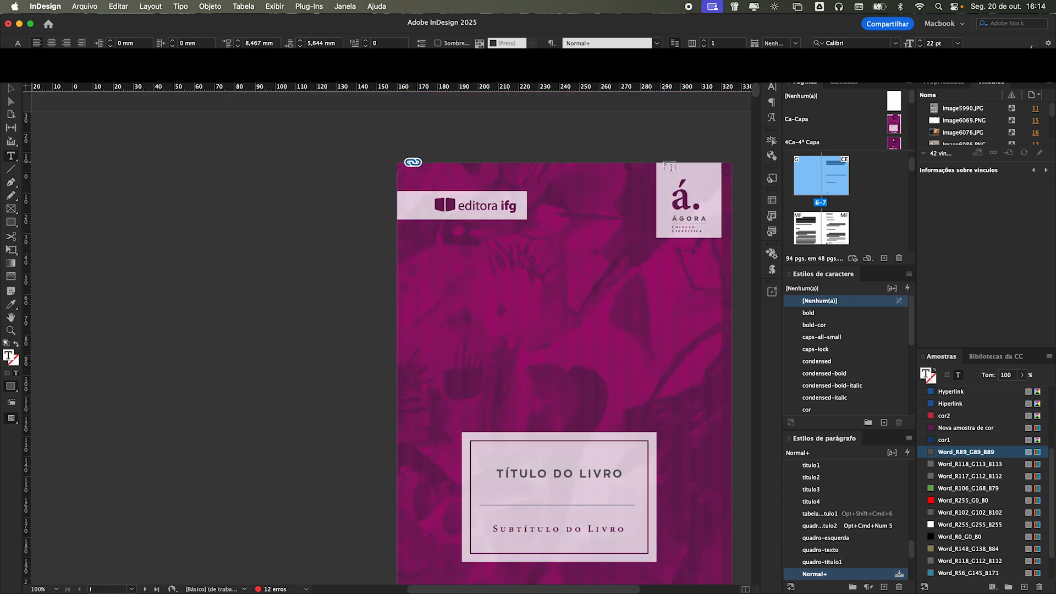
scroll(663, 168, "down", 15)
scroll(667, 173, "down", 15)
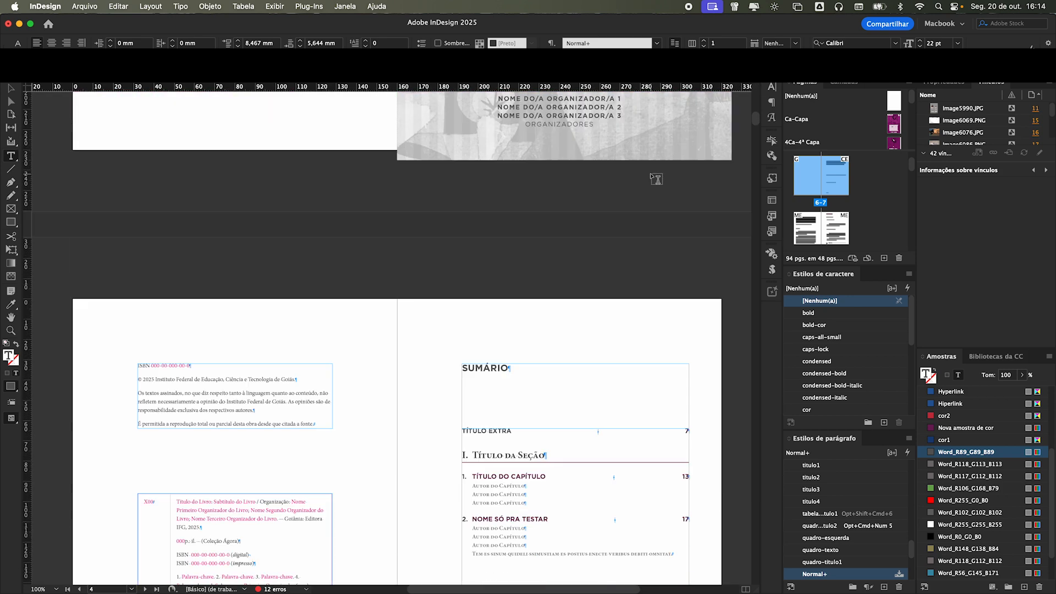
scroll(657, 180, "up", 5)
scroll(652, 176, "down", 5)
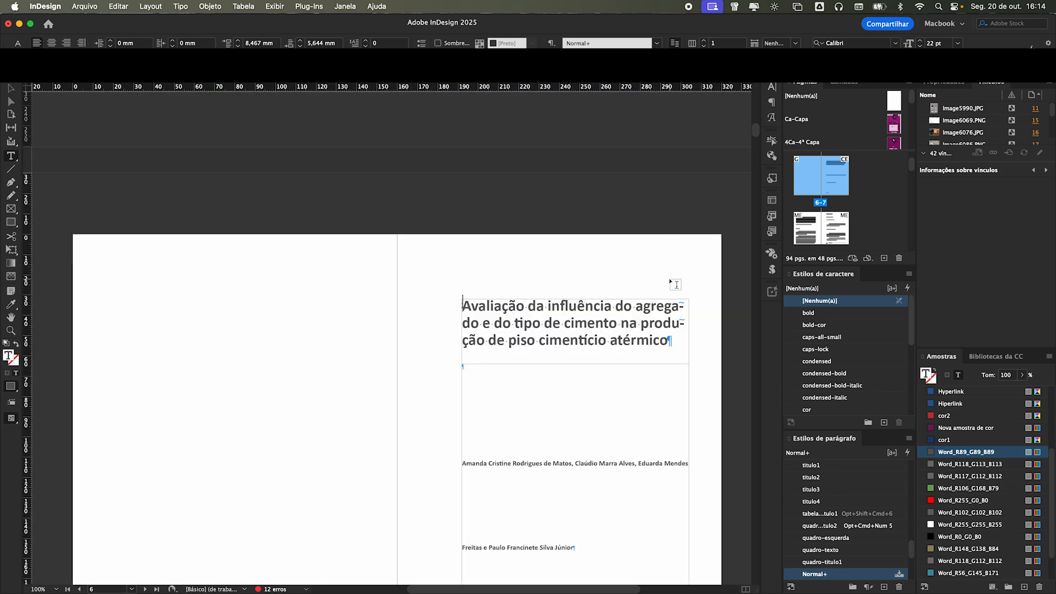
- Apply the template's chapter-title and author paragraph styles to the article title and author lines on page 7
scroll(676, 280, "right", 3)
scroll(676, 281, "down", 8)
scroll(674, 283, "up", 3)
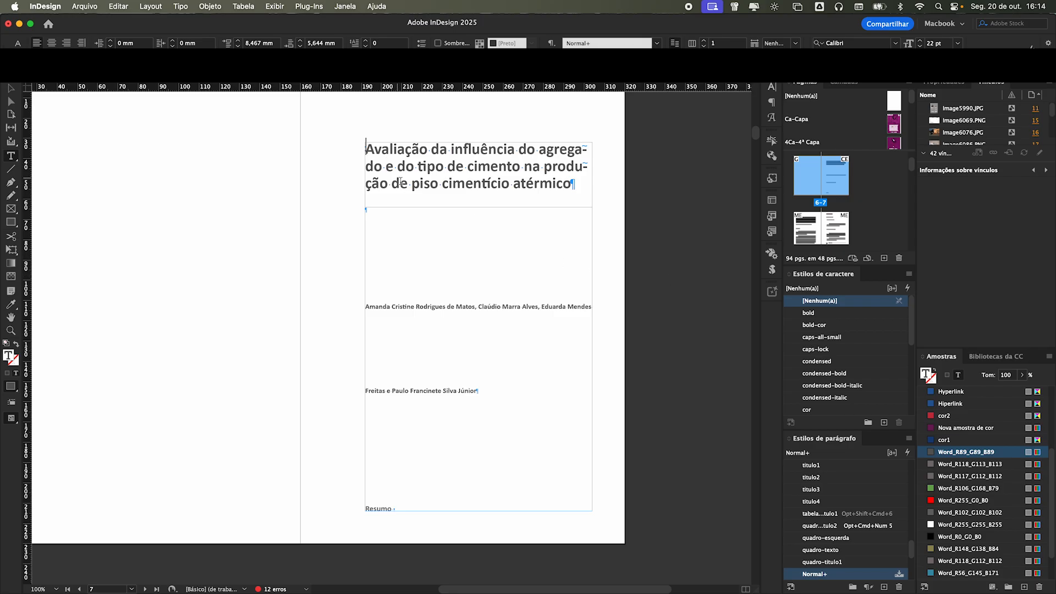
scroll(464, 211, "up", 10)
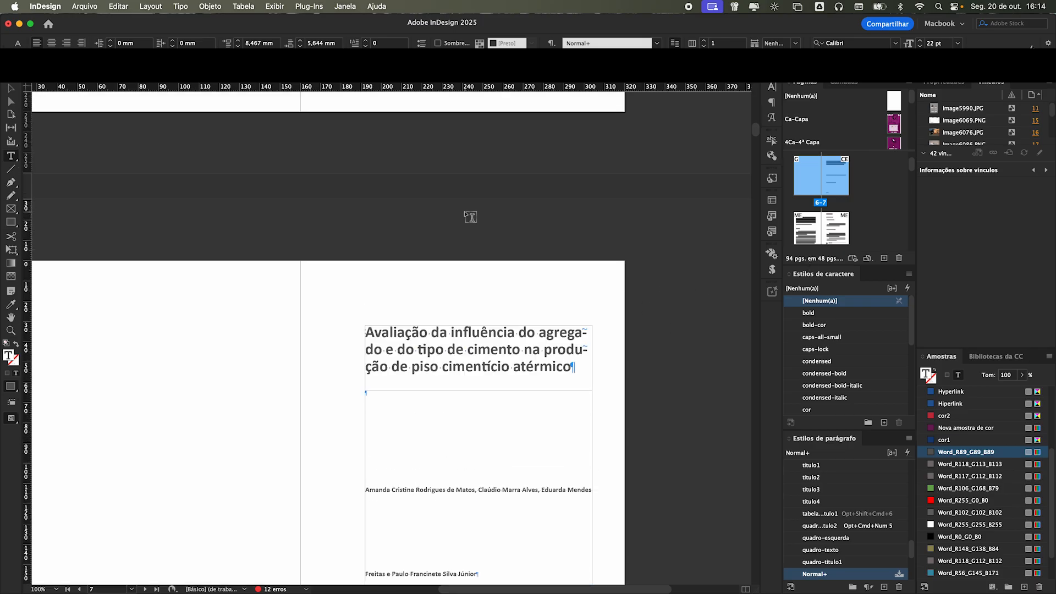
scroll(464, 210, "down", 10)
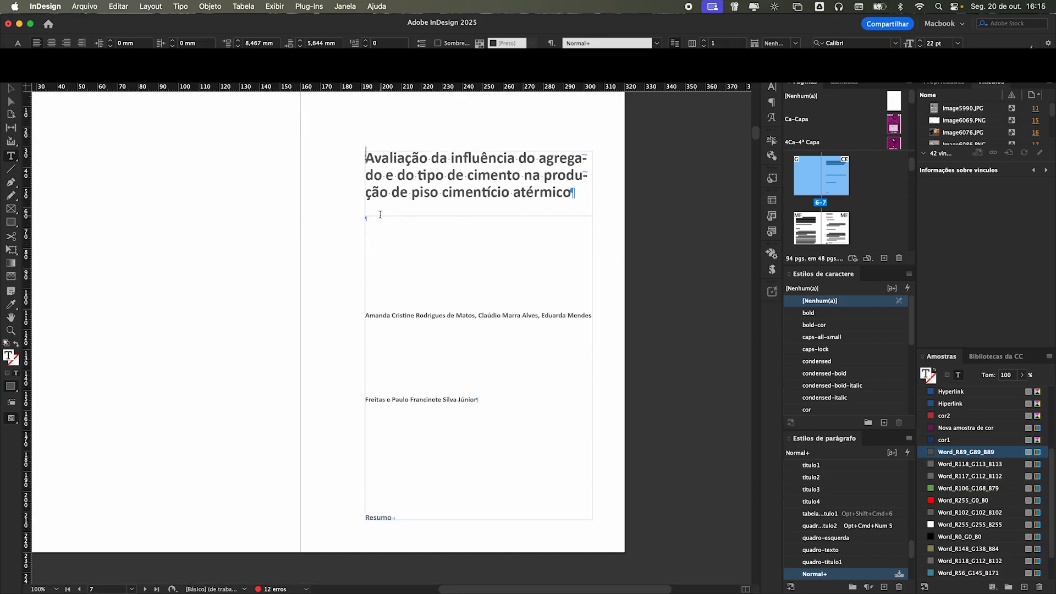
key("super+Tab")
key("super+Tab")
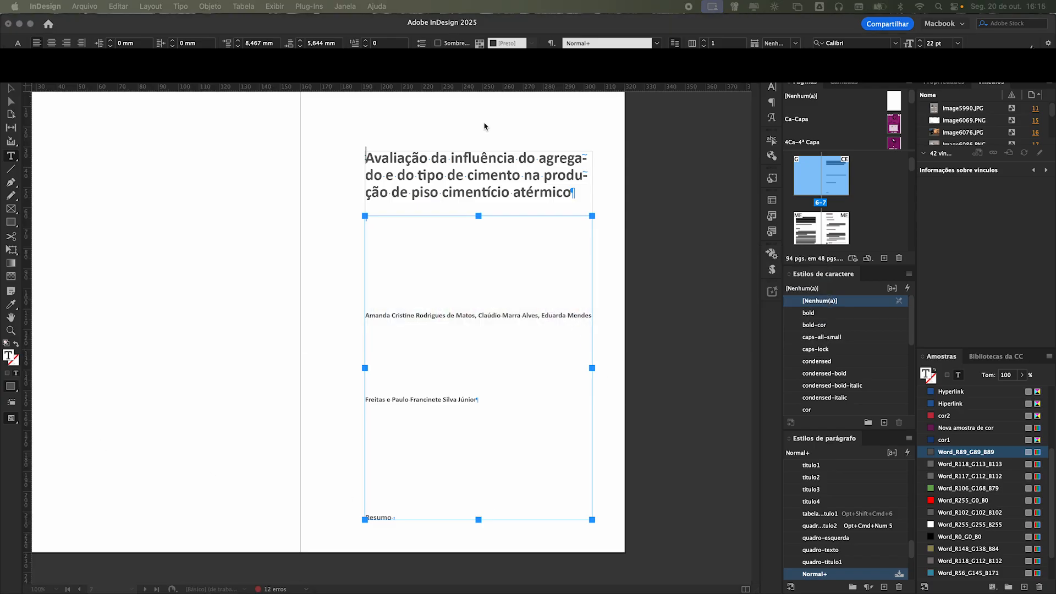
left_click(438, 176)
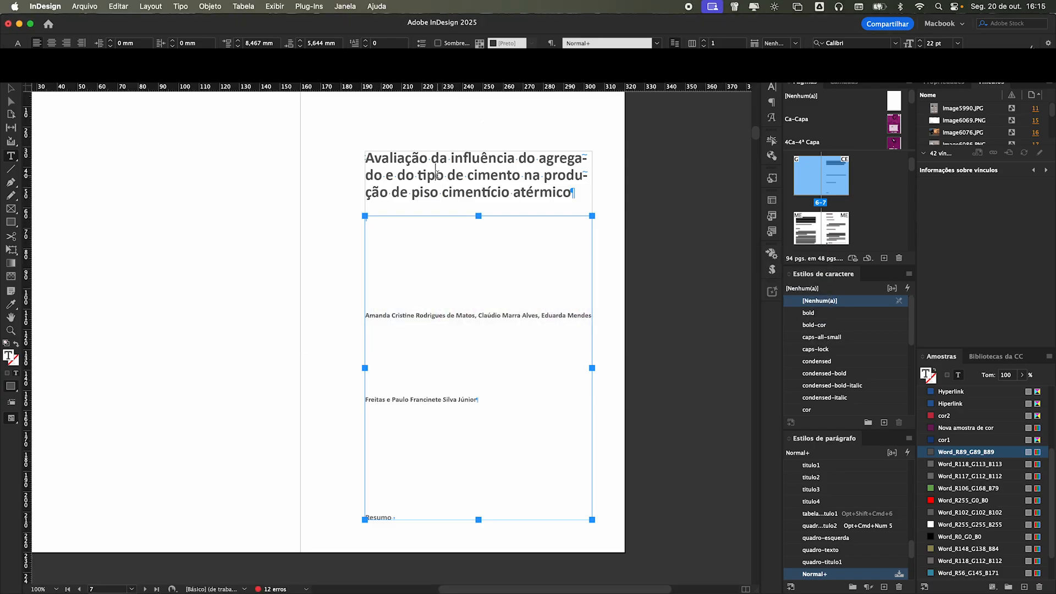
scroll(820, 518, "down", 5)
scroll(825, 517, "down", 5)
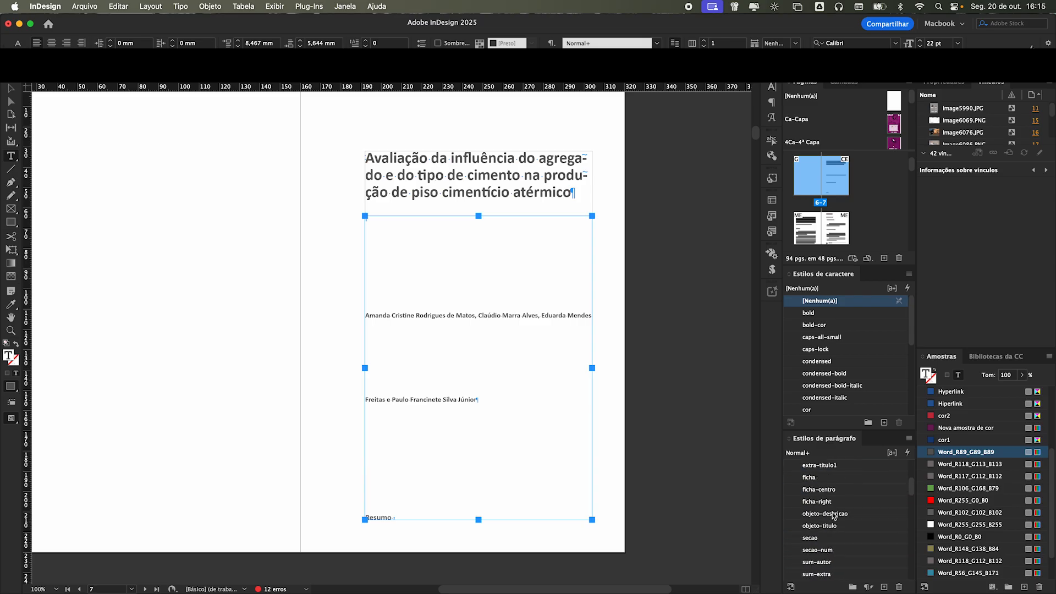
scroll(834, 516, "up", 3)
left_click(820, 537)
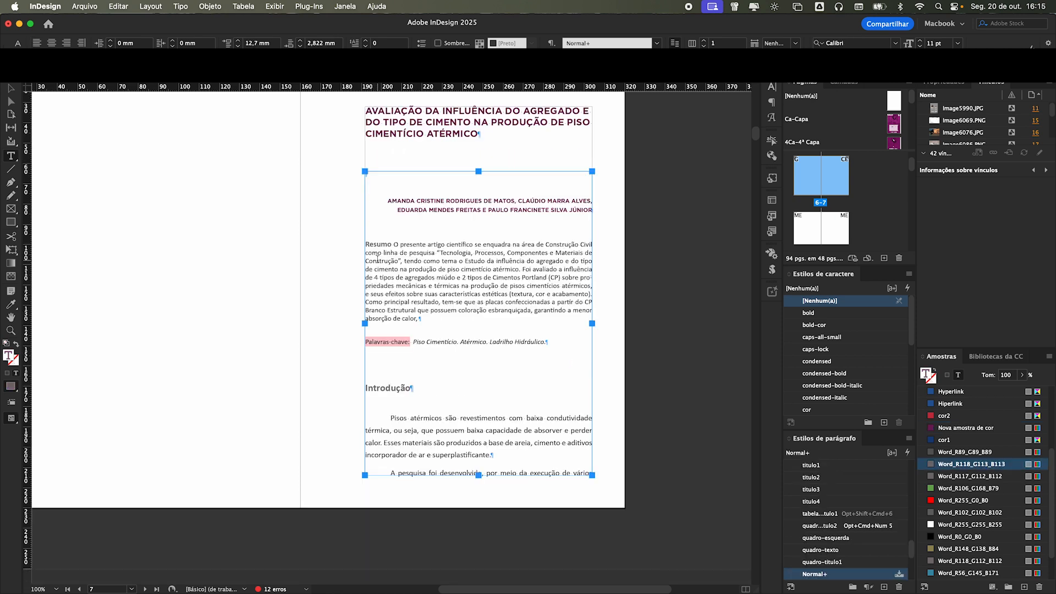
- Review the first article's text, tables and charts from page 7 through its references to the next article's title page
scroll(407, 307, "up", 3)
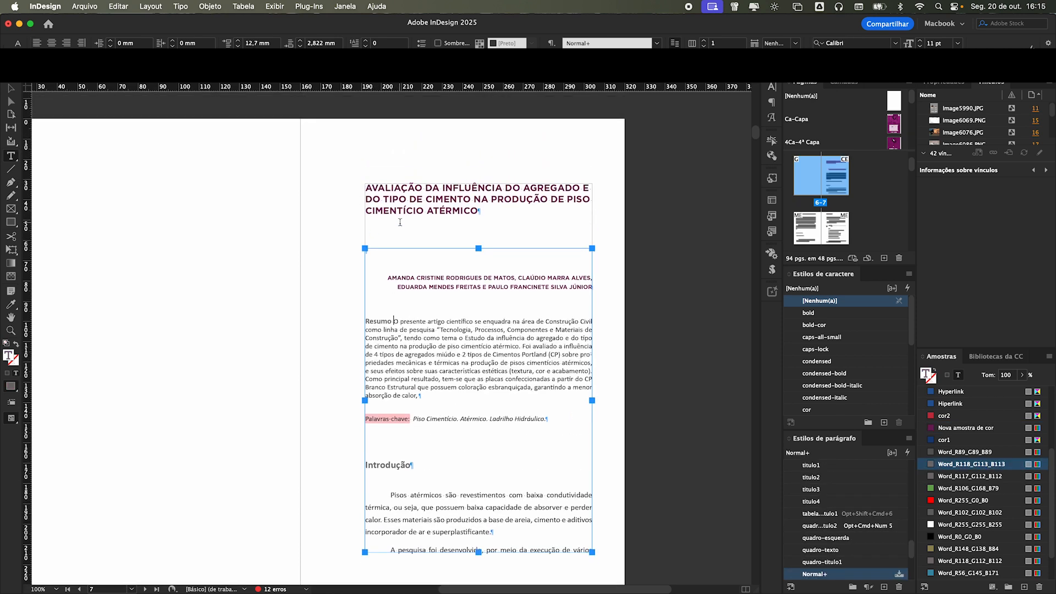
scroll(420, 326, "down", 1)
scroll(376, 308, "down", 15)
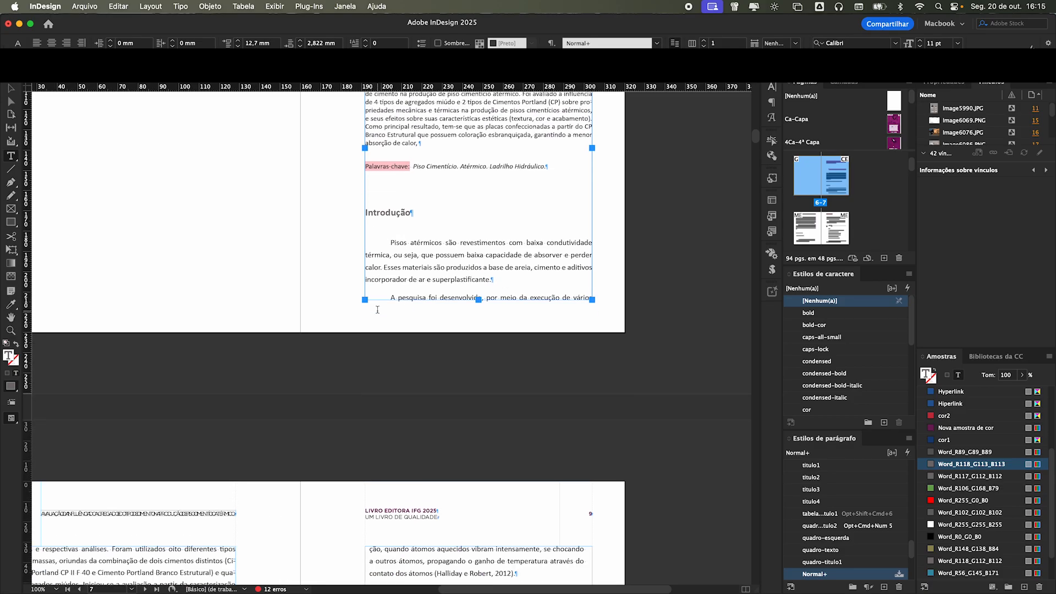
scroll(232, 340, "down", 5)
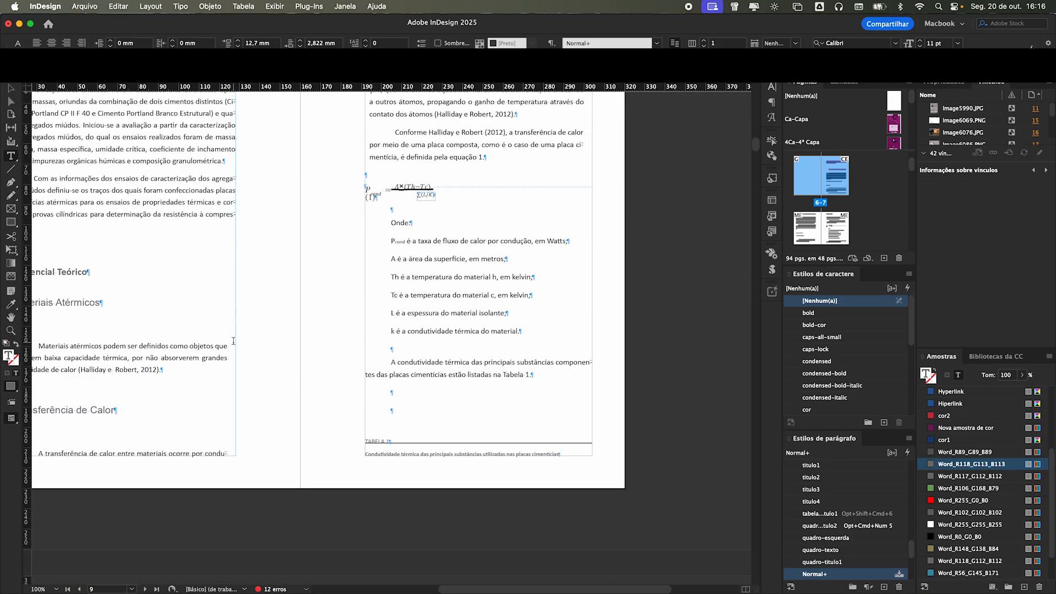
scroll(323, 337, "down", 5)
scroll(323, 336, "down", 20)
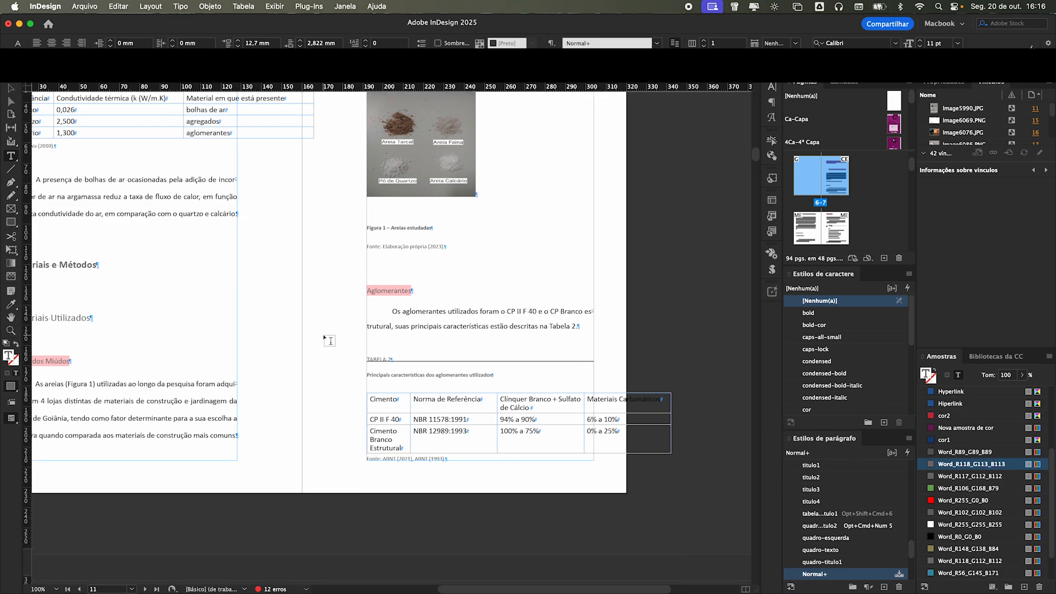
scroll(457, 378, "down", 20)
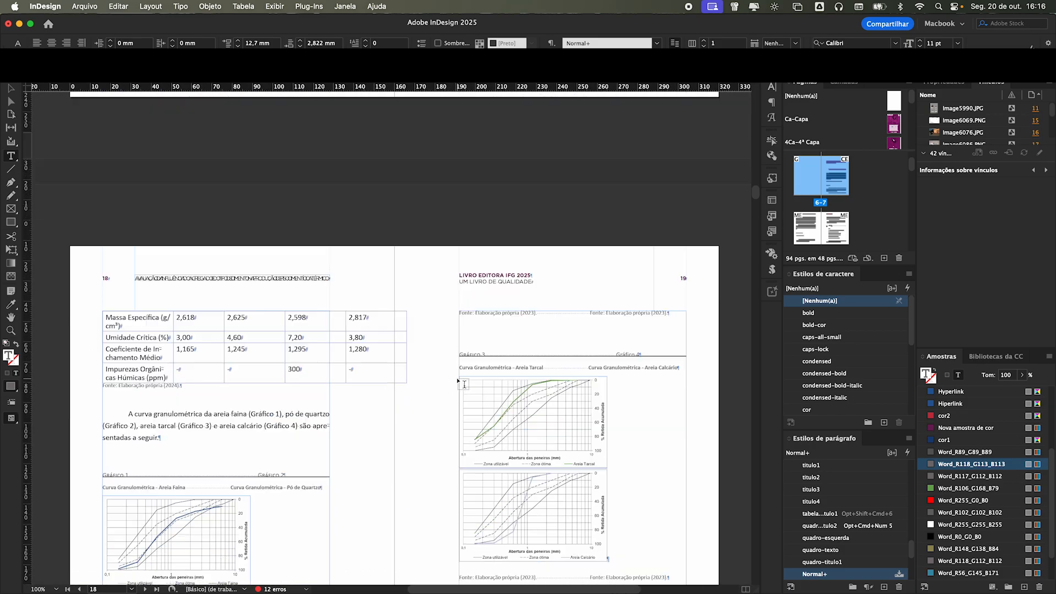
scroll(456, 380, "down", 20)
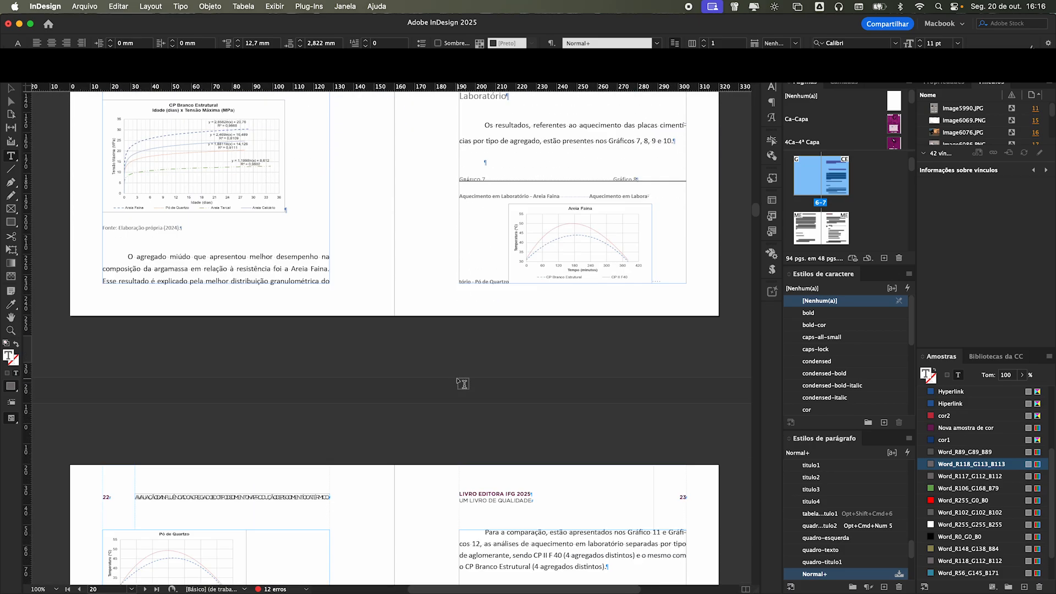
scroll(457, 380, "down", 20)
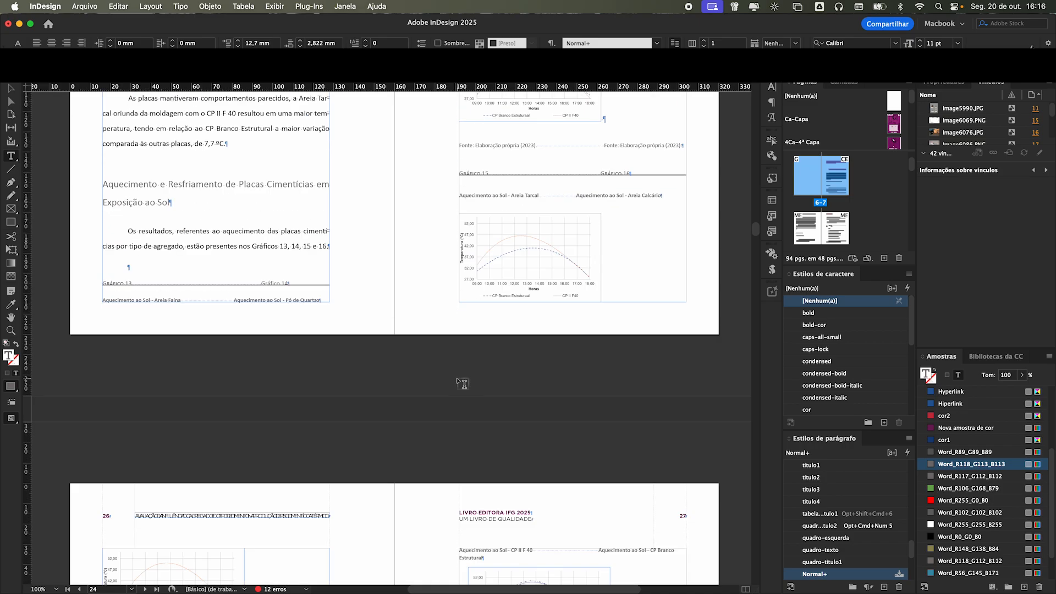
scroll(463, 383, "down", 20)
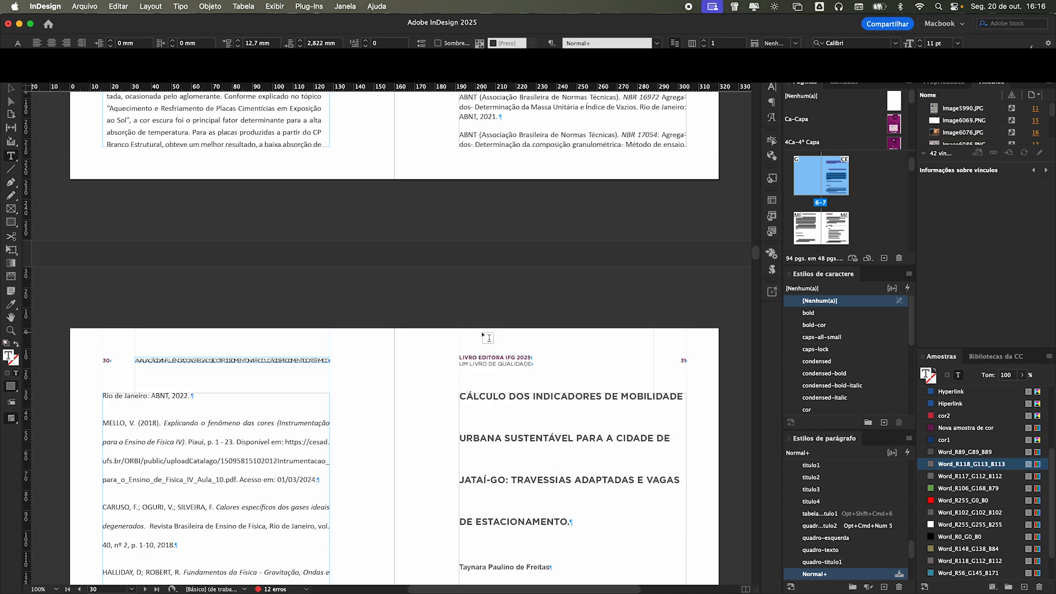
- Apply the tex-referencias paragraph style to the ABNT entries under Referências on page 29
scroll(482, 334, "up", 5)
left_click(486, 224)
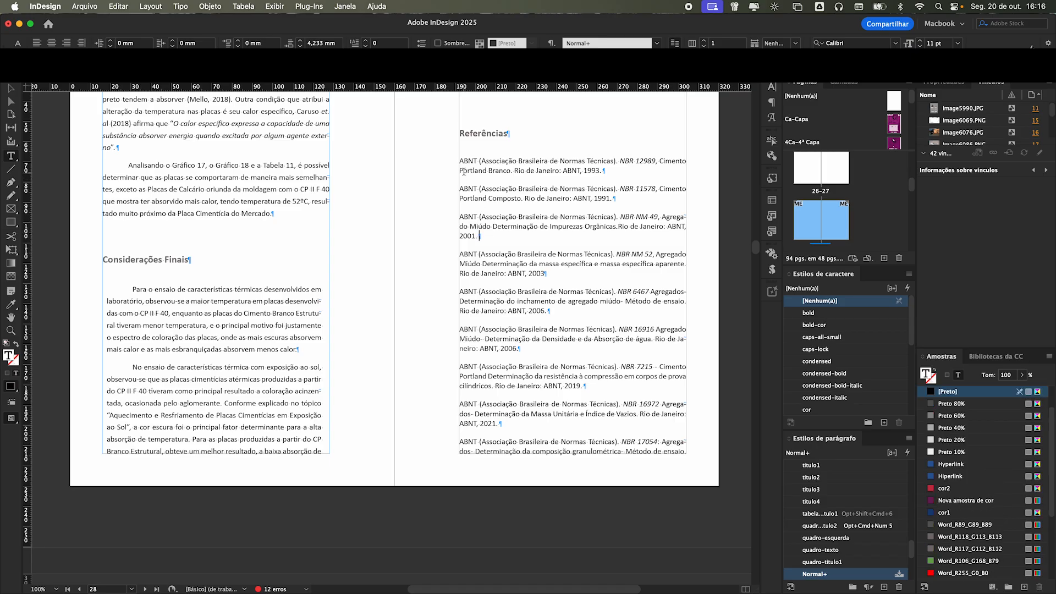
left_click_drag(914, 549, 912, 528)
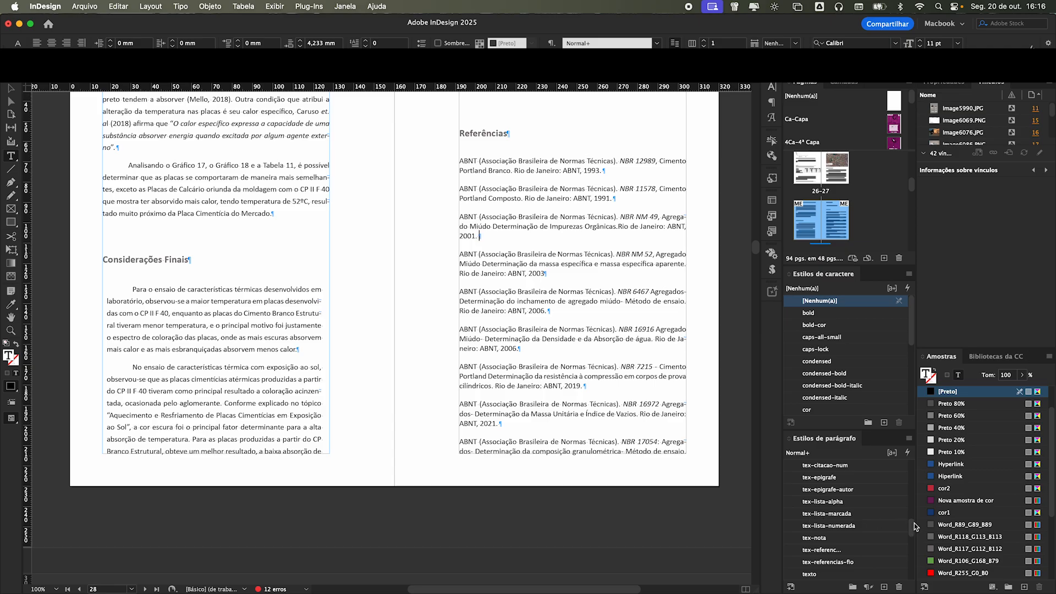
left_click_drag(913, 531, 913, 519)
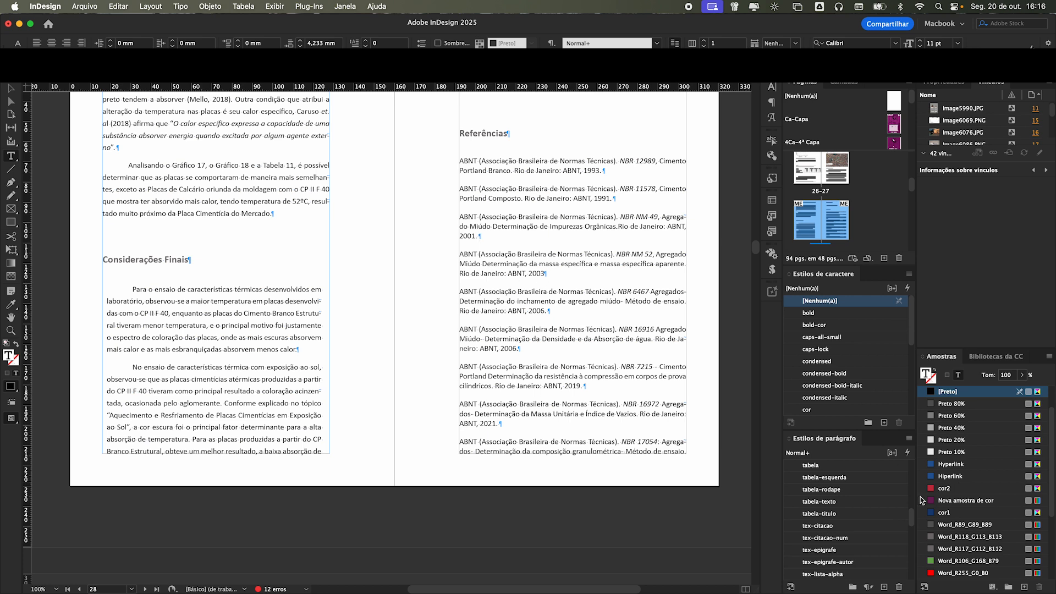
left_click_drag(912, 519, 911, 532)
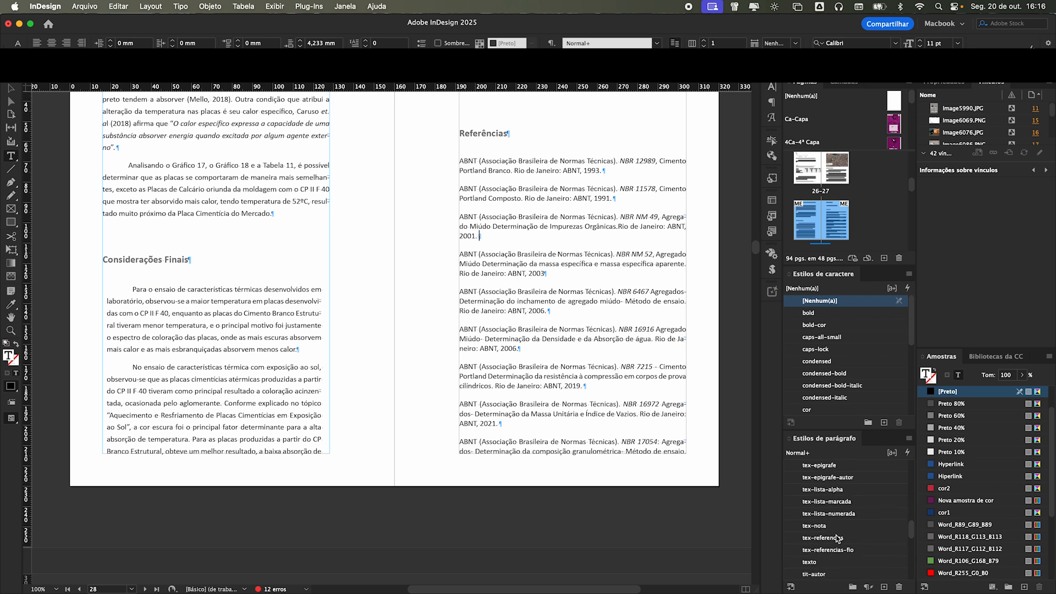
key("super+shift+End")
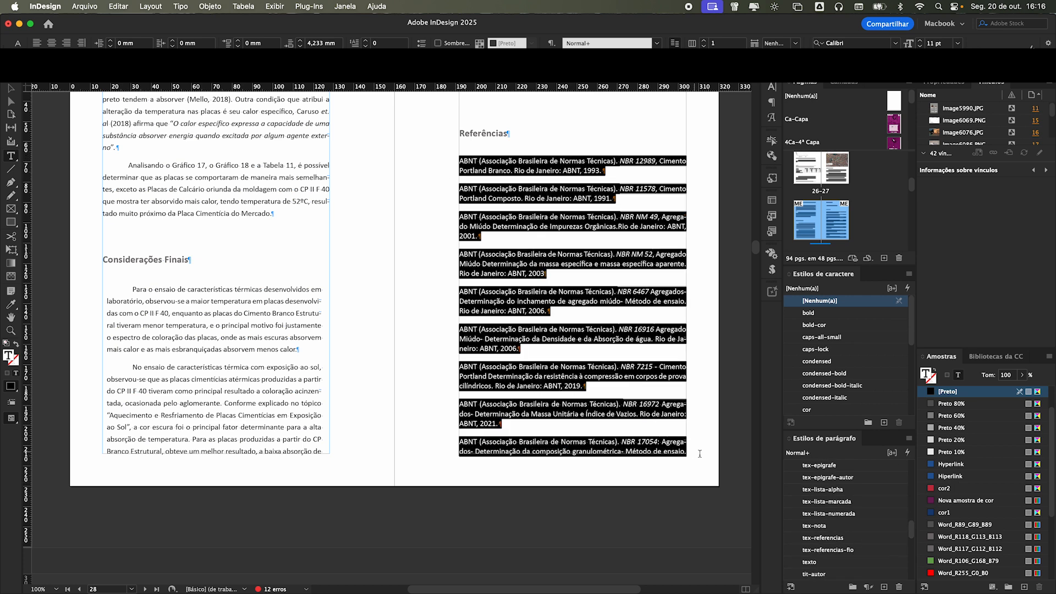
left_click(839, 538)
left_click(498, 182)
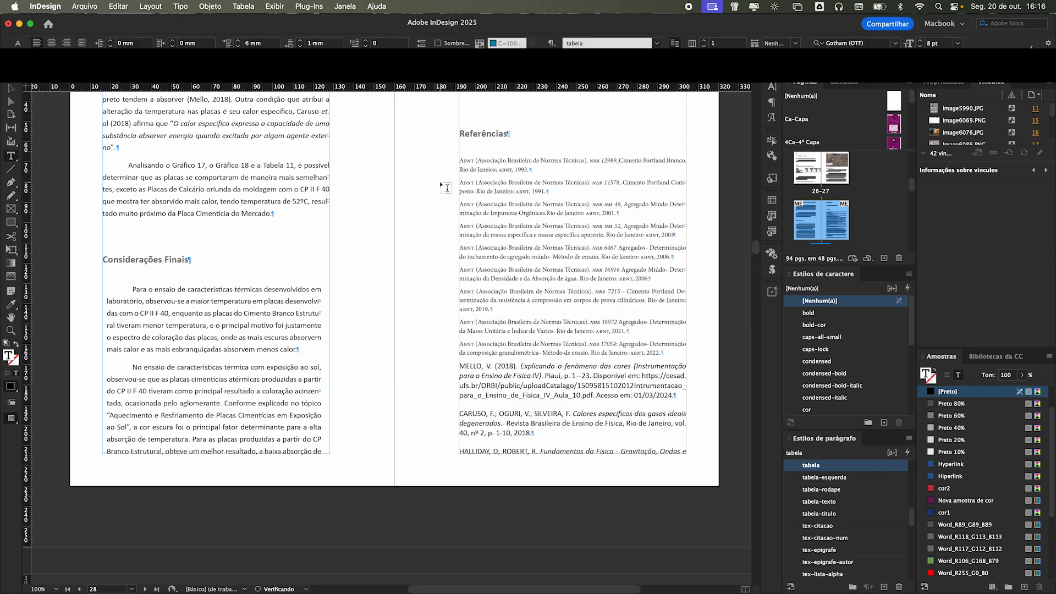
- Examine the formatted references on page 29 up close, and the following spread where the next article begins
scroll(465, 254, "up", 5)
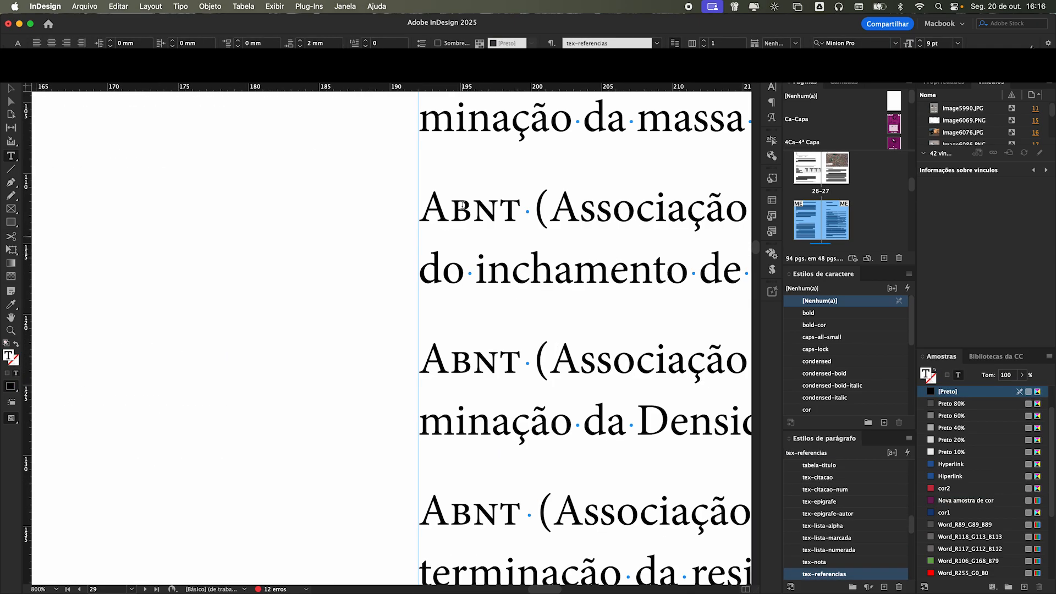
scroll(489, 215, "down", 3)
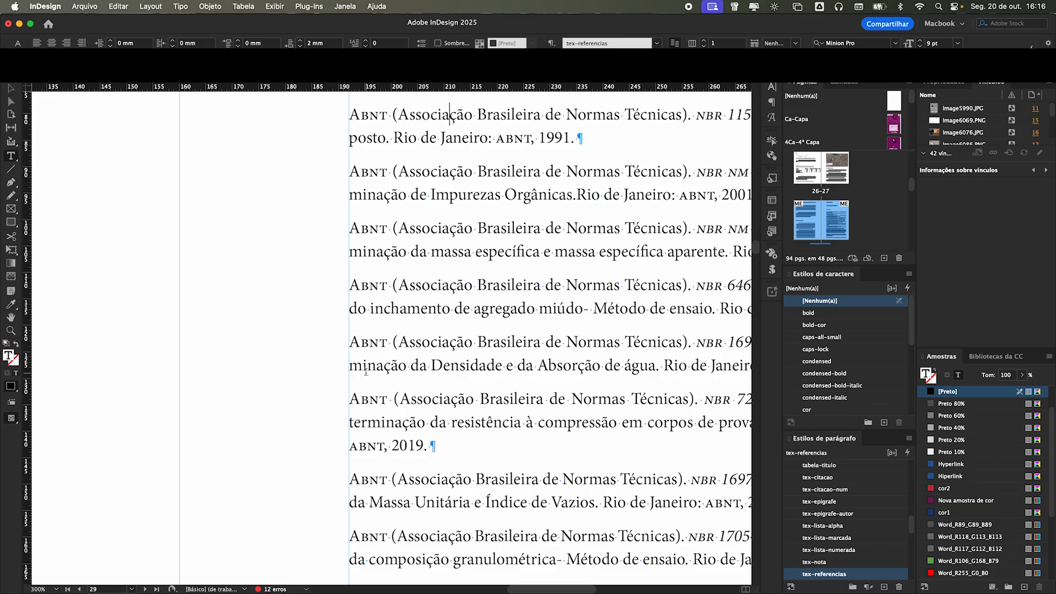
scroll(366, 372, "down", 3)
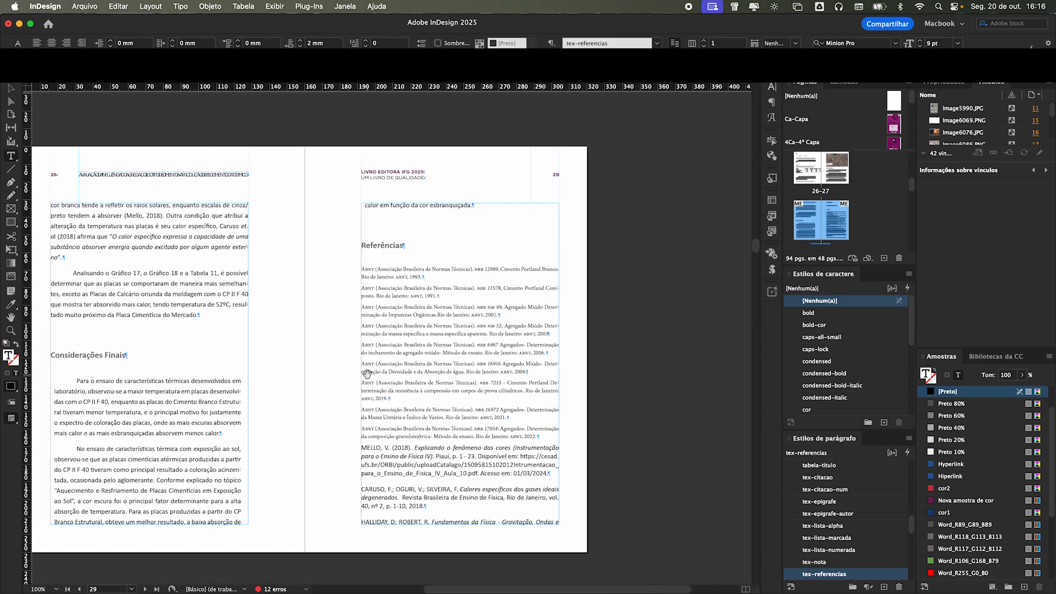
scroll(368, 374, "down", 3)
scroll(368, 374, "down", 3)
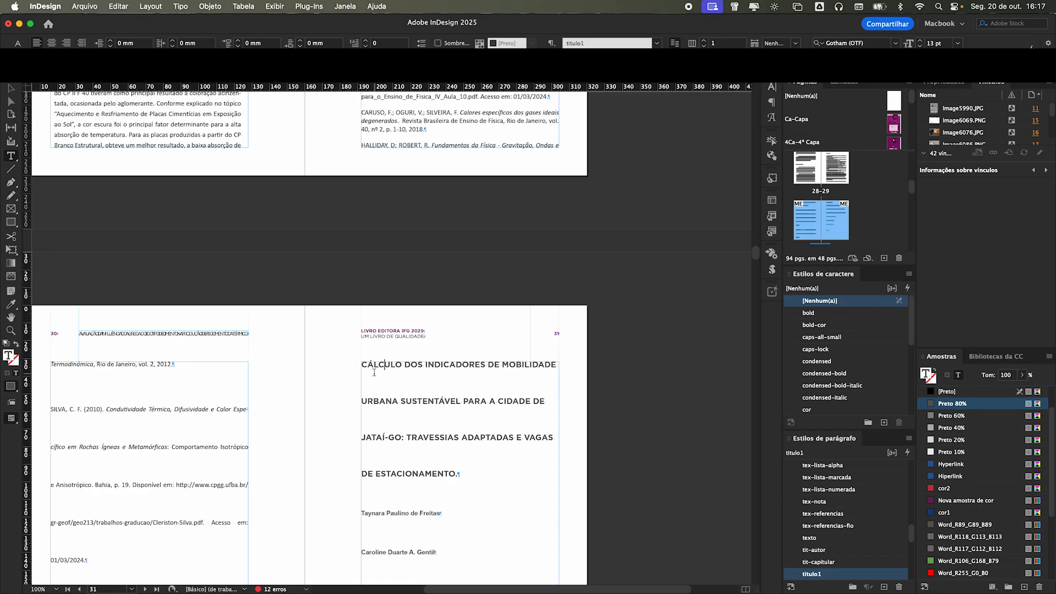
scroll(342, 392, "down", 5)
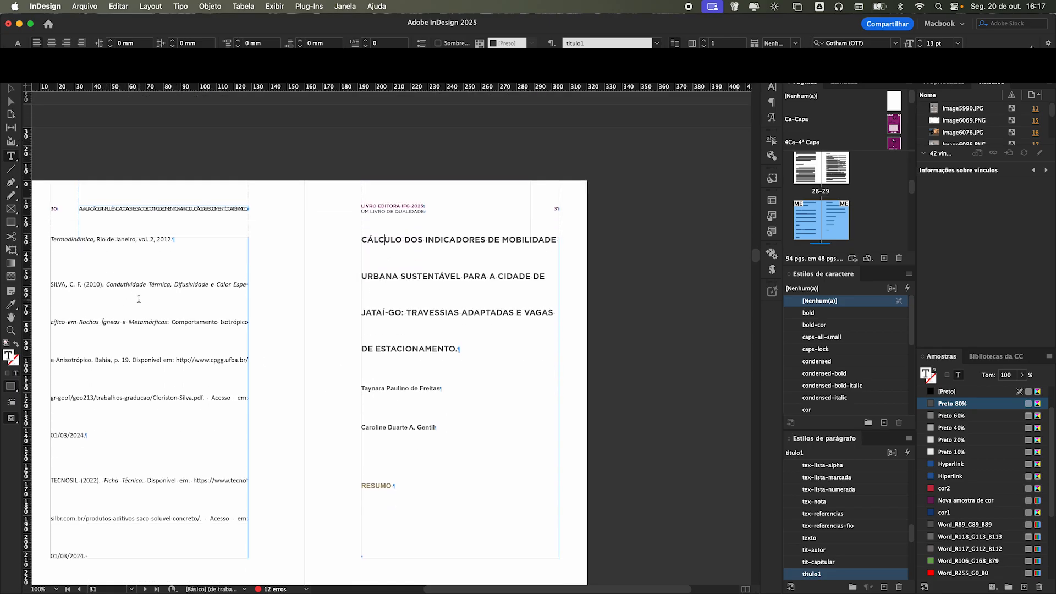
- Fit the height of the threaded text frame on page 30 to its remaining references
left_click(10, 90)
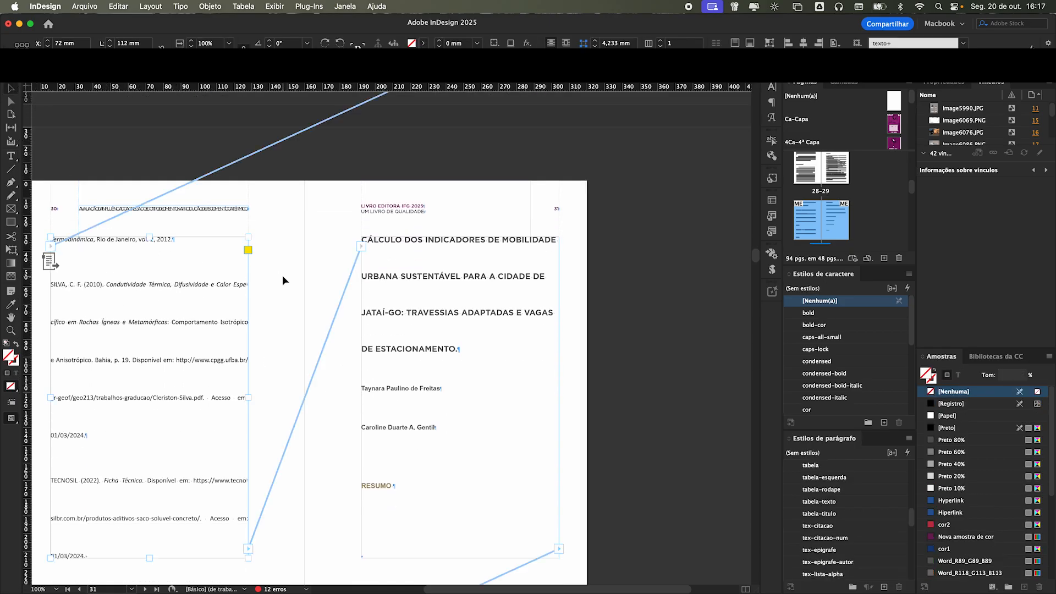
scroll(282, 275, "left", 1)
left_click(308, 278)
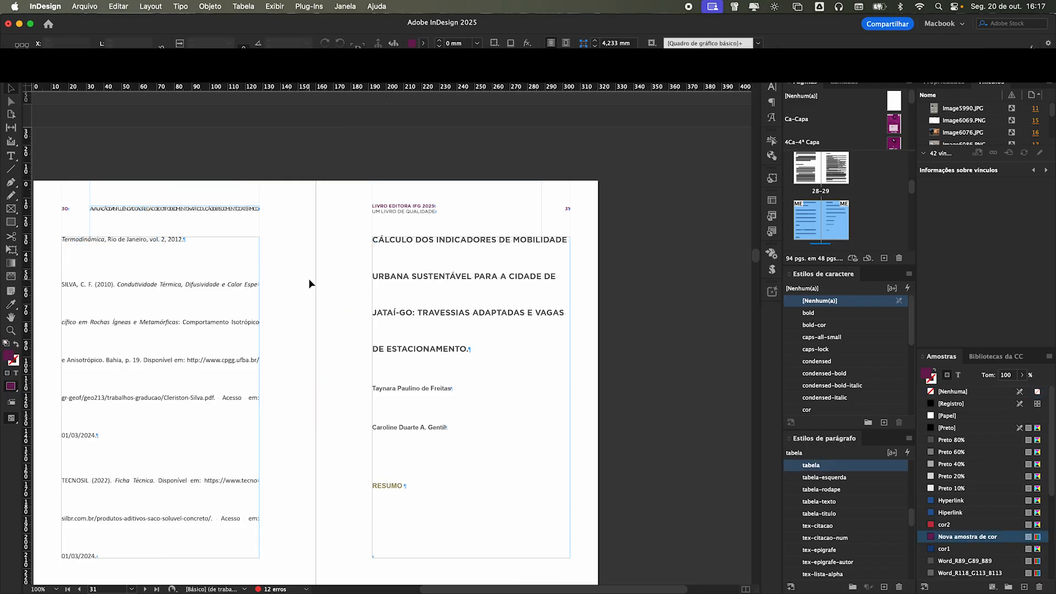
left_click(240, 250)
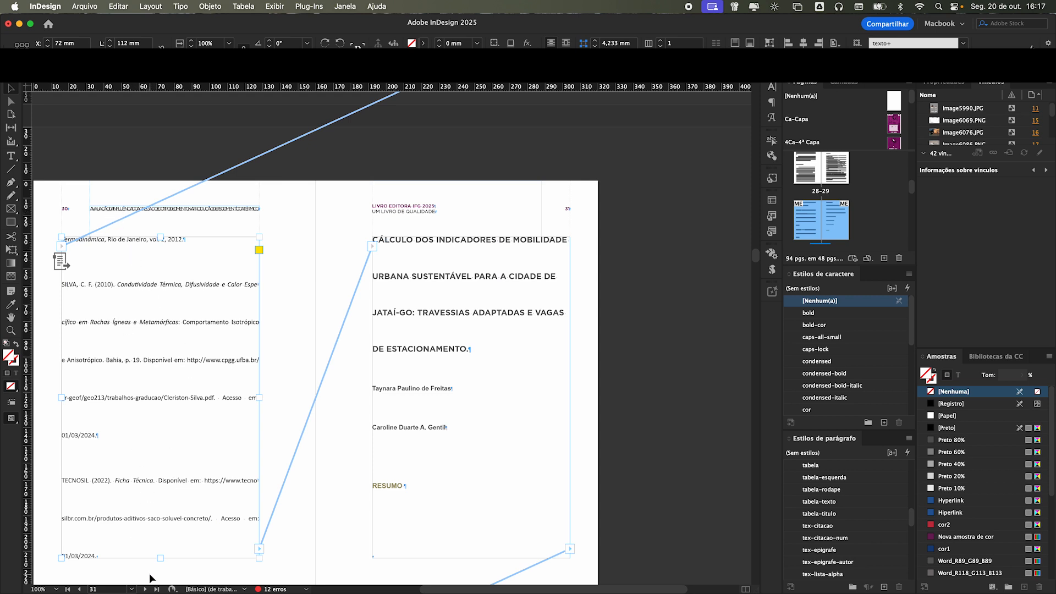
double_click(161, 557)
left_click(163, 556)
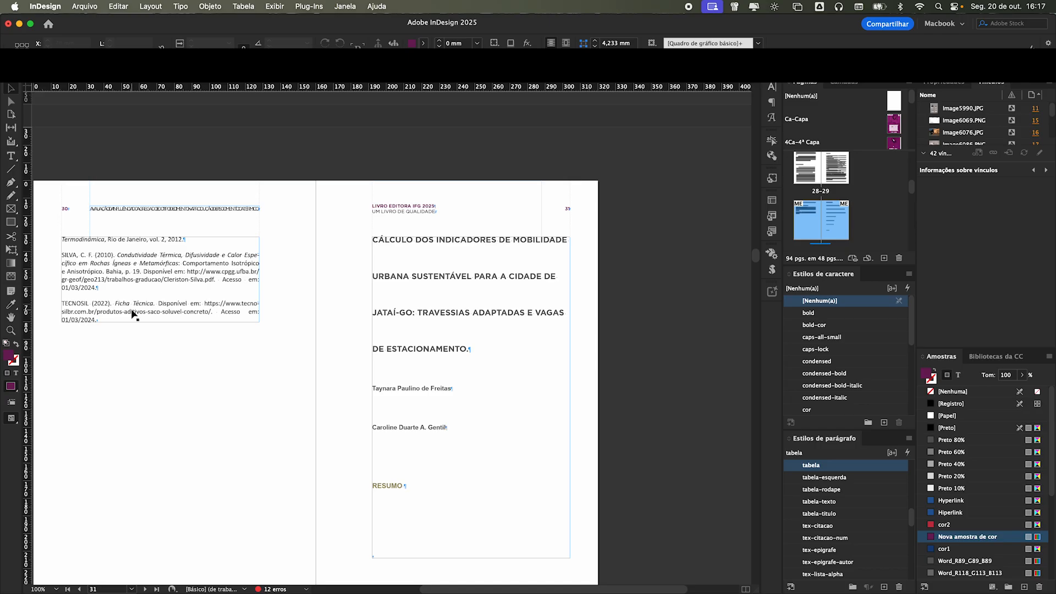
- Preview the spread of pages 30 and 31 without frame edges, and undo the text frame's height fitting
key("w")
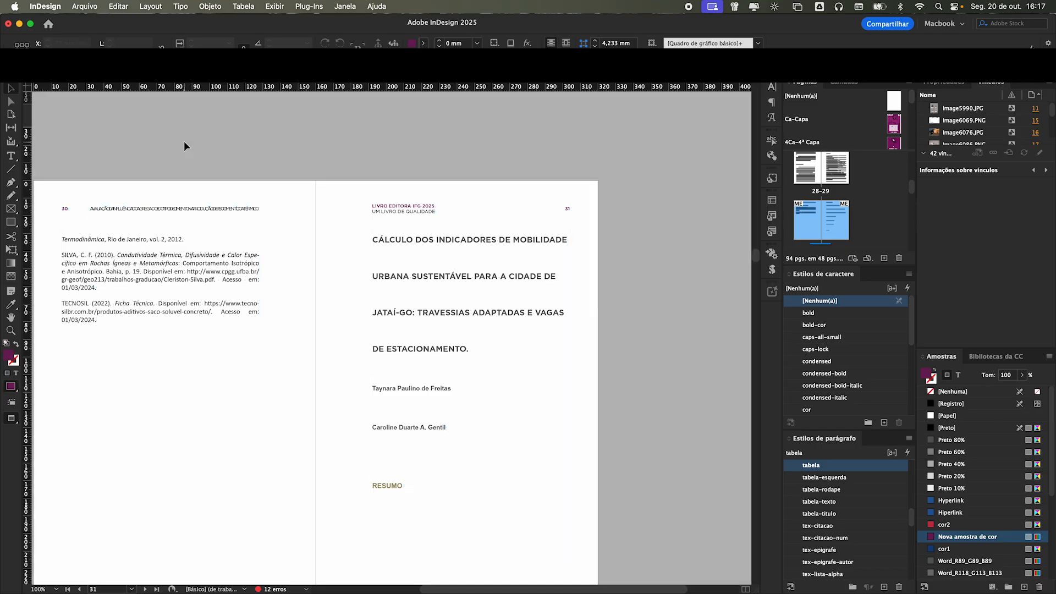
left_click(179, 265)
key("w")
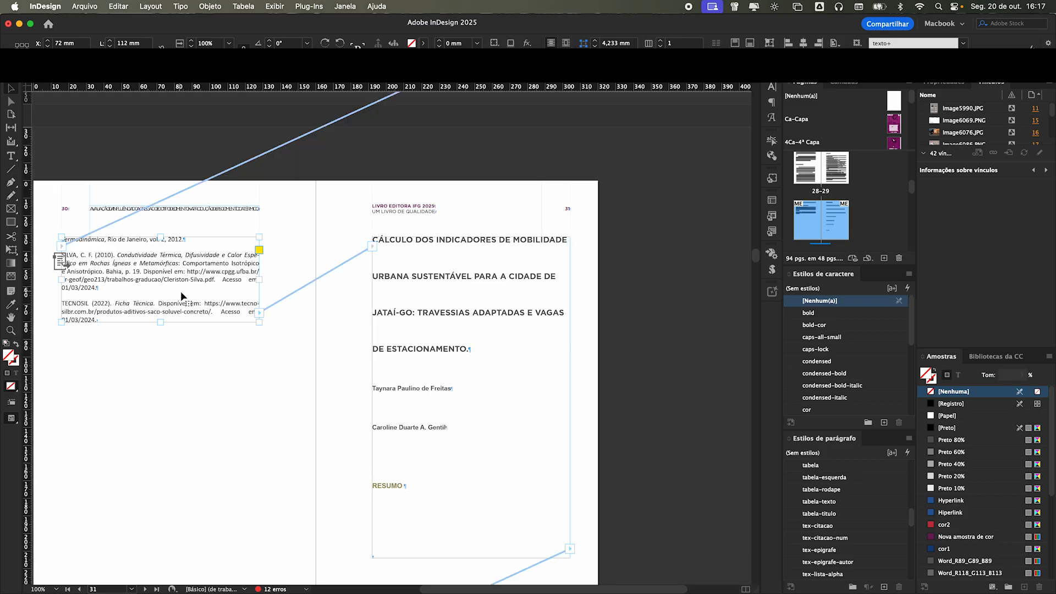
key("super+z")
- Apply the texto-fim object style to the text frame on page 30 that holds the article's last references
left_click(267, 322)
left_click(181, 254)
left_click(772, 178)
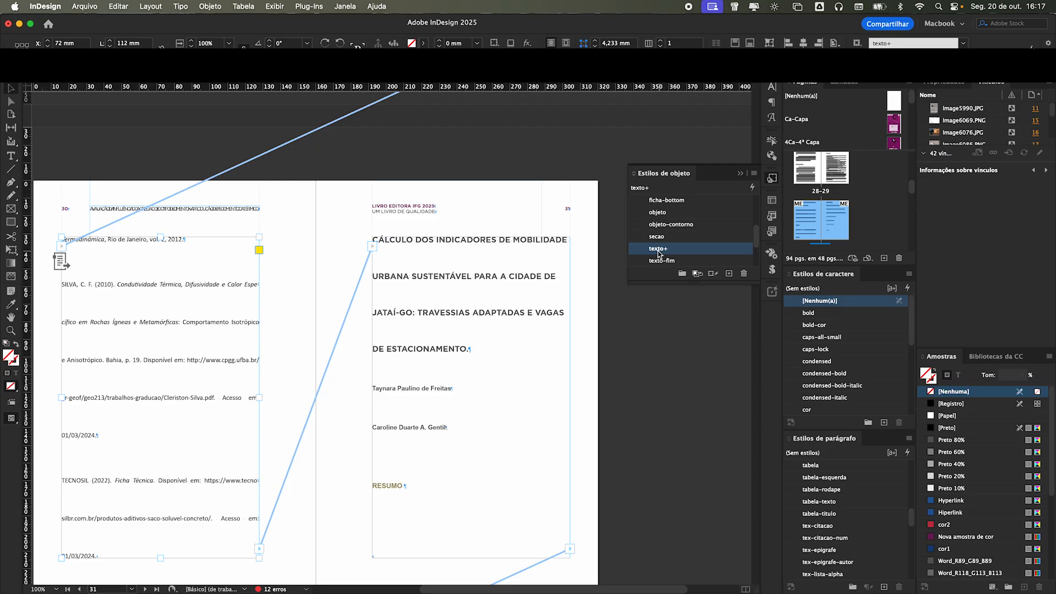
left_click(486, 288)
left_click(260, 248)
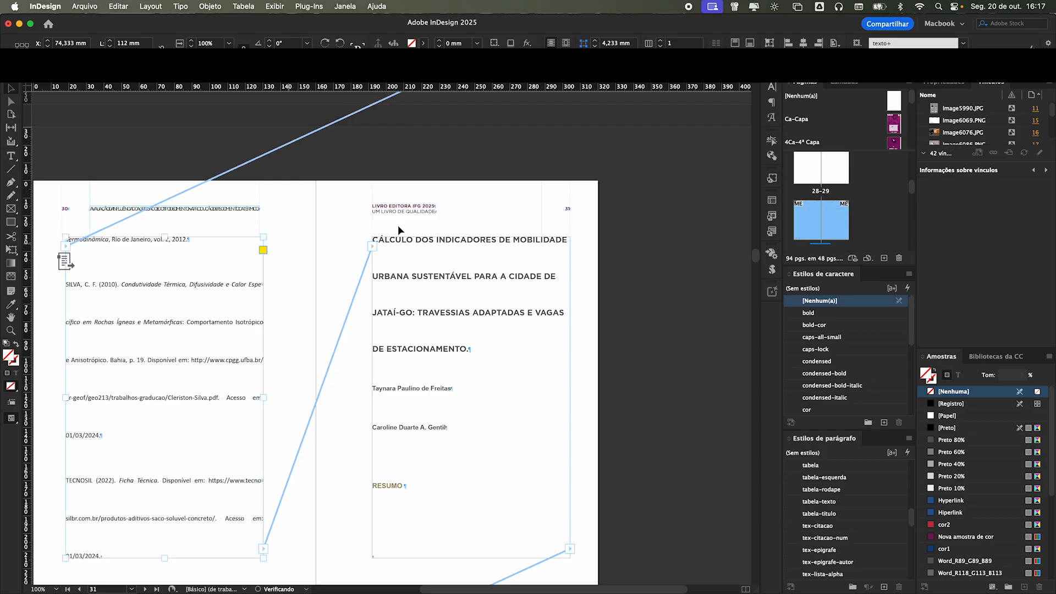
left_click(772, 178)
left_click(669, 260)
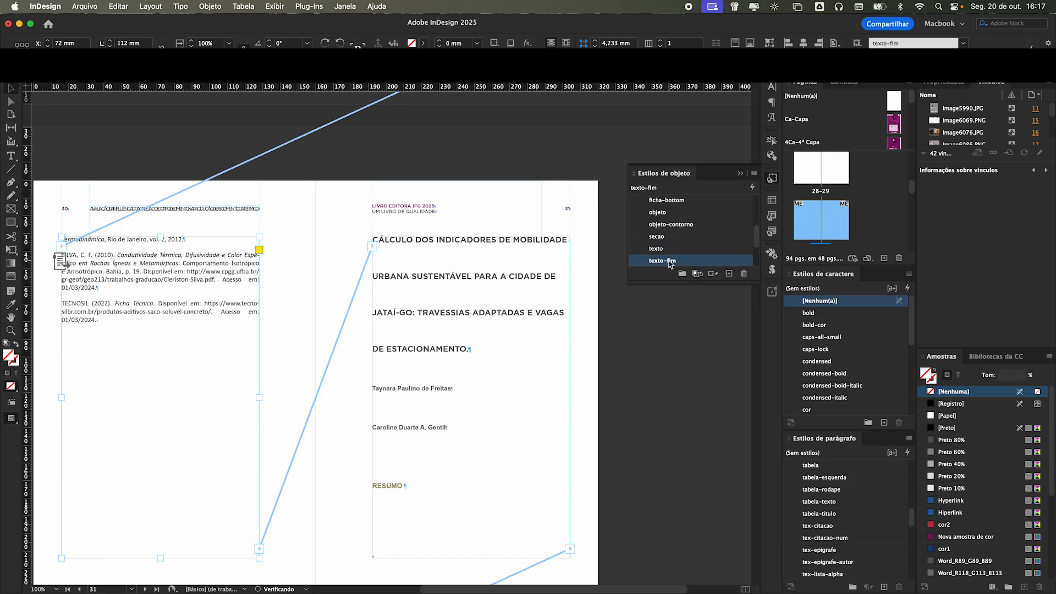
- Delete the text frame on page 31 that holds the next article's opening, and check how its text flows into page 32
left_click(288, 268)
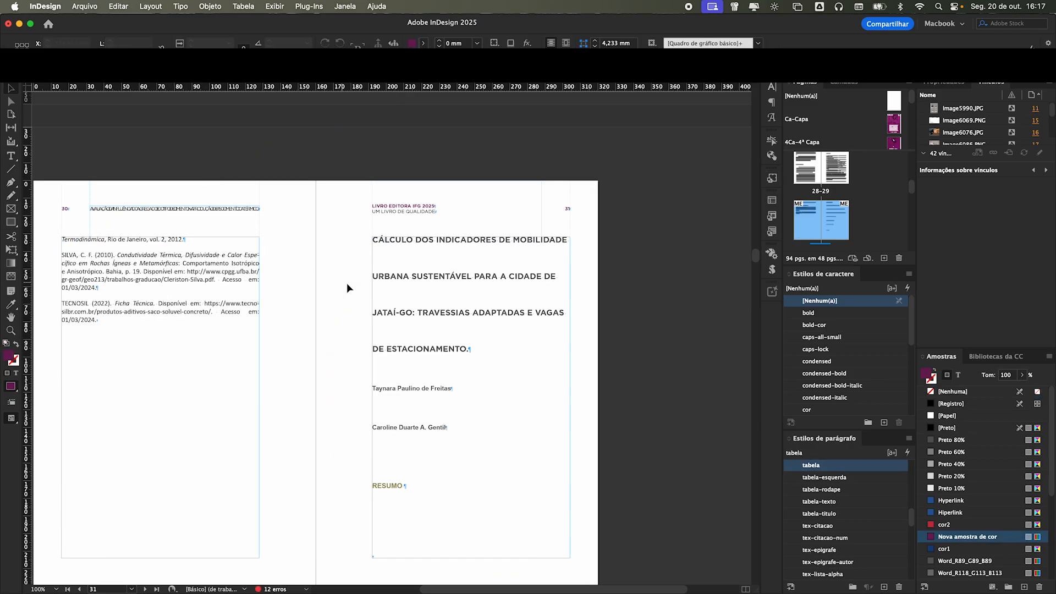
left_click(229, 333)
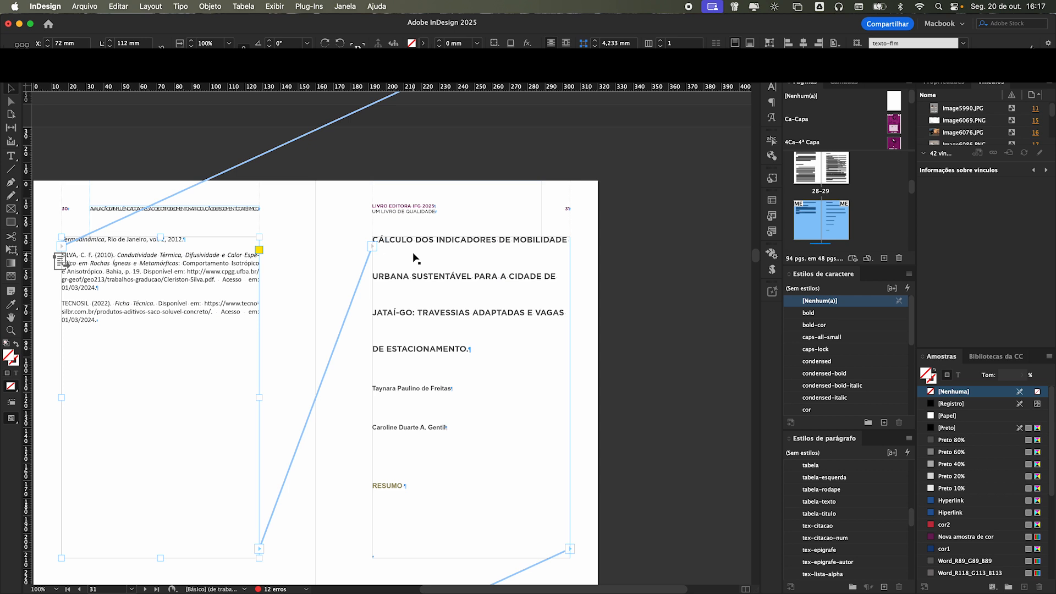
left_click(437, 208)
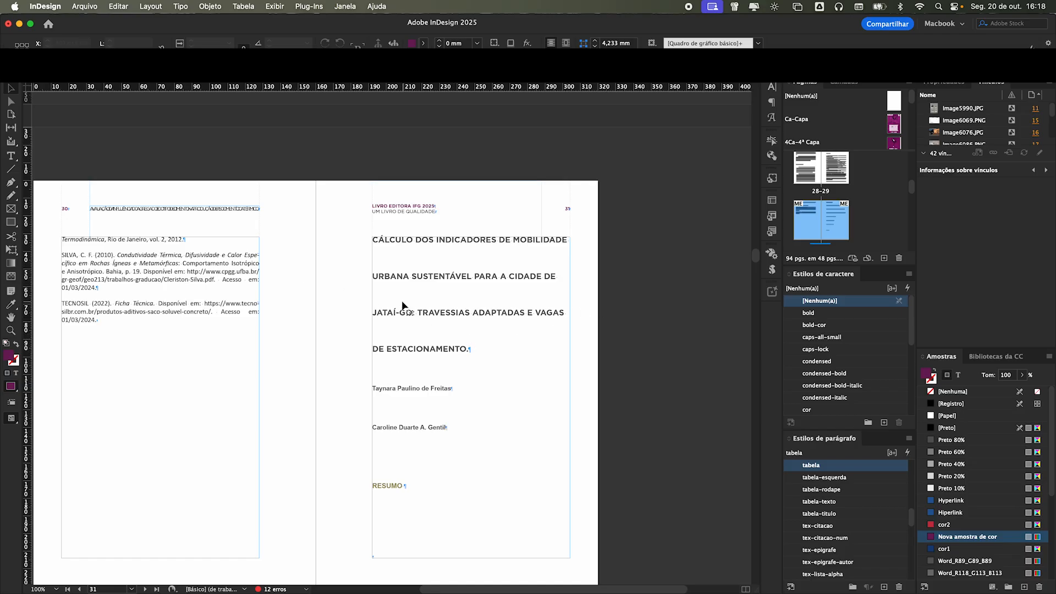
left_click(445, 313)
key("Delete")
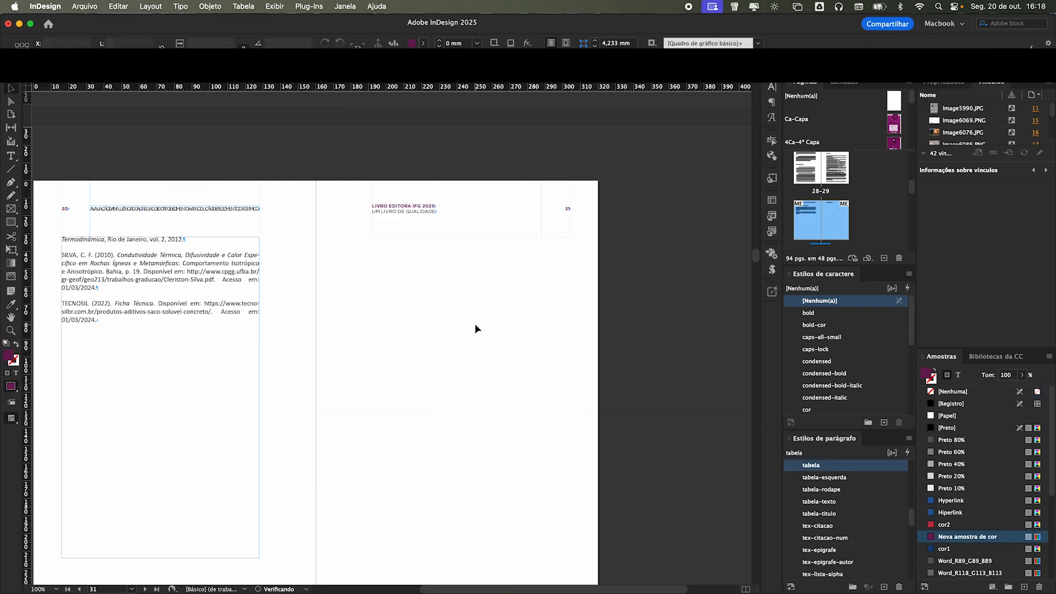
scroll(490, 369, "down", 5)
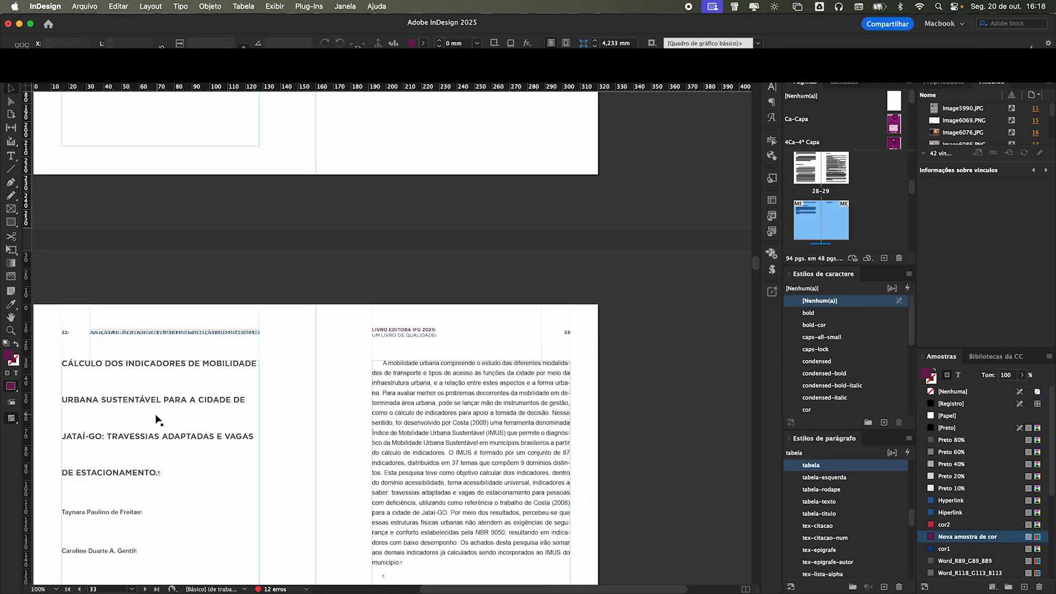
left_click(159, 421)
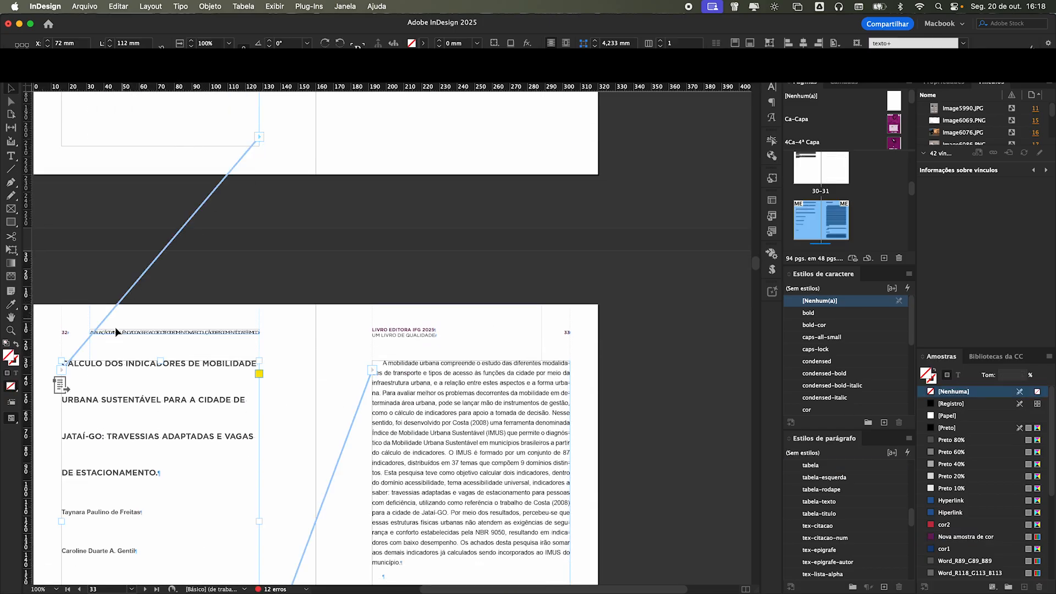
scroll(511, 208, "up", 6)
left_click(458, 180)
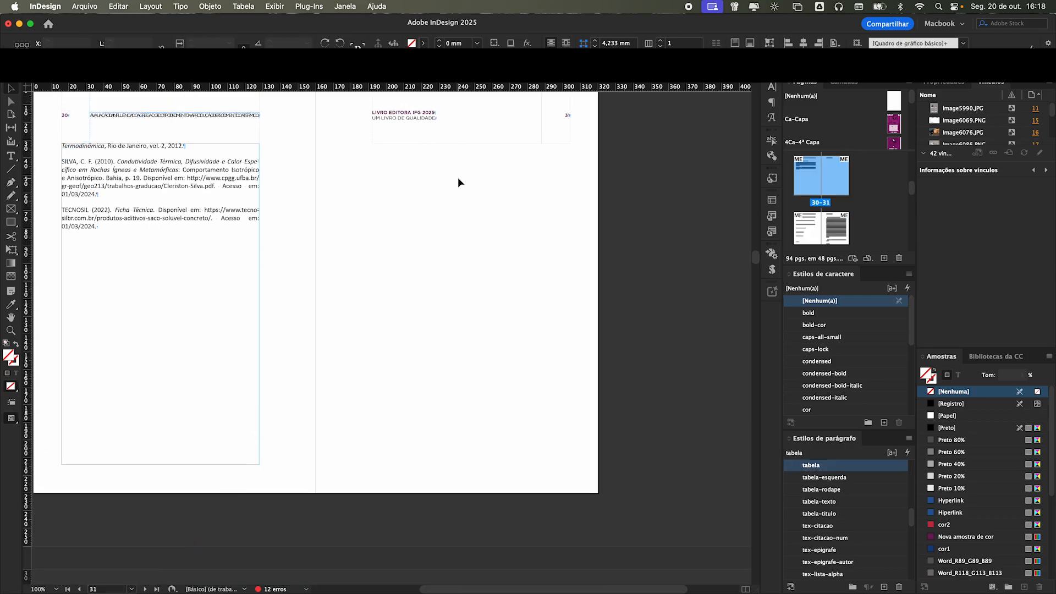
- Apply the C-Capitular master page to page 31 only
double_click(840, 186)
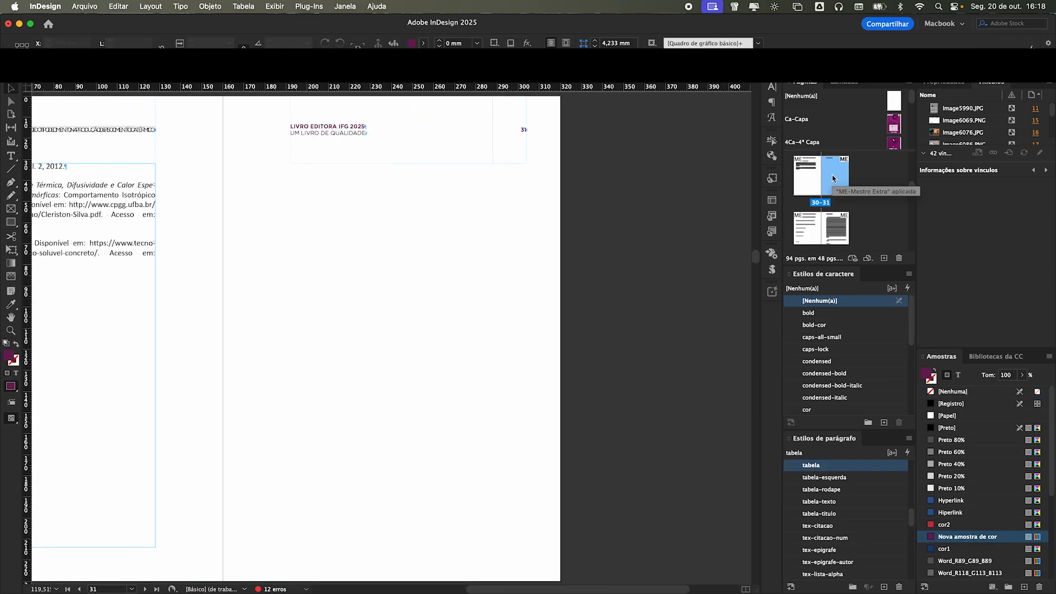
right_click(834, 172)
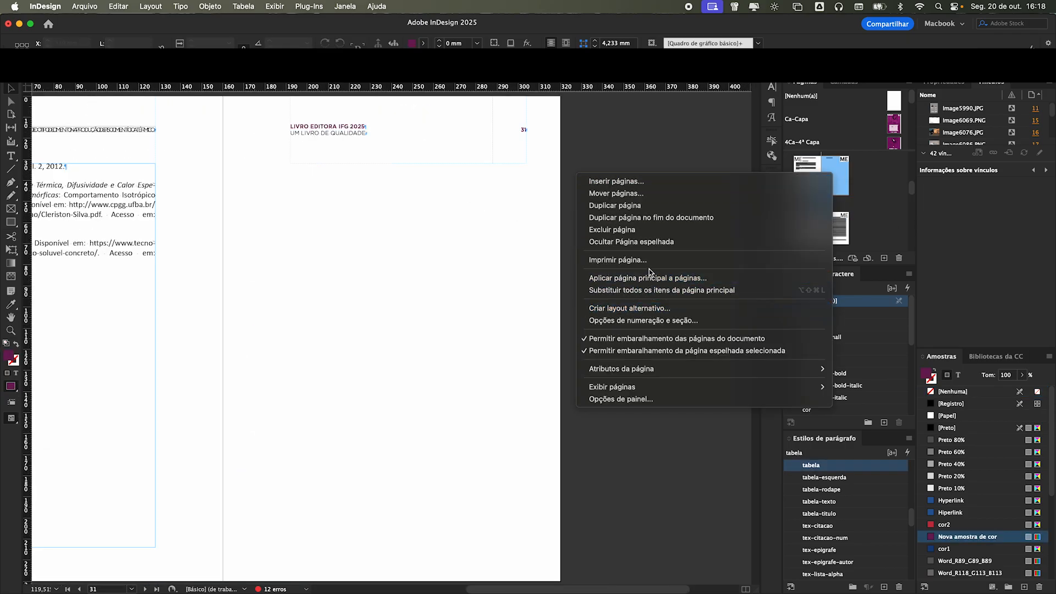
left_click(615, 278)
left_click(516, 296)
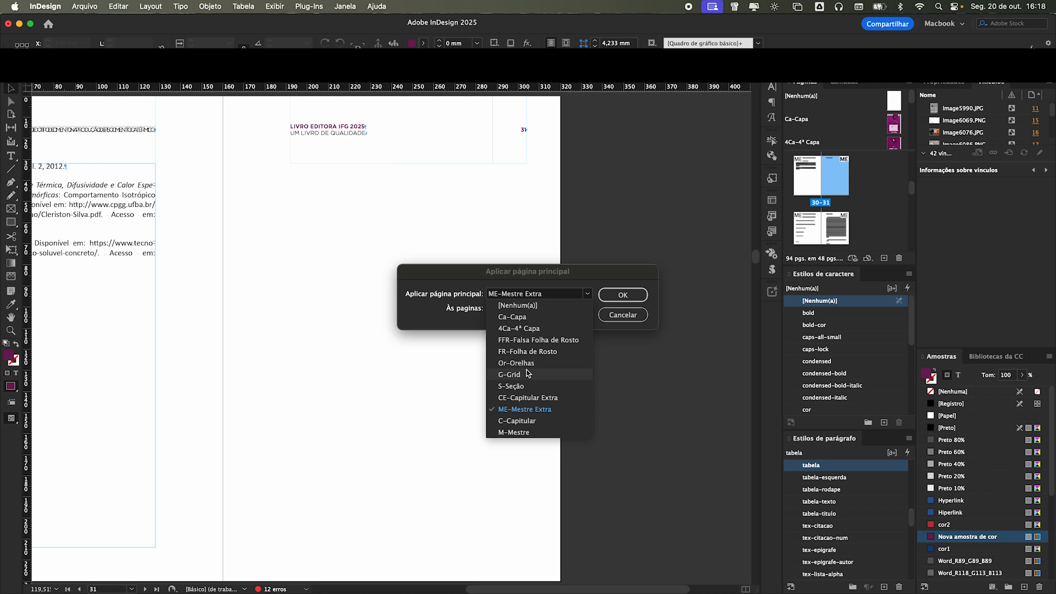
left_click(525, 421)
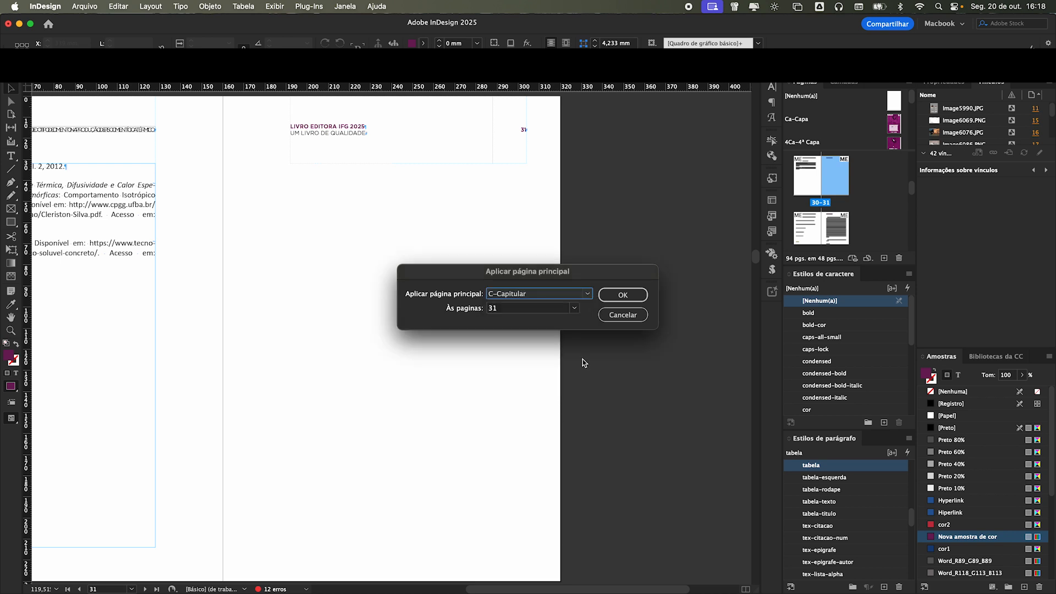
left_click(622, 296)
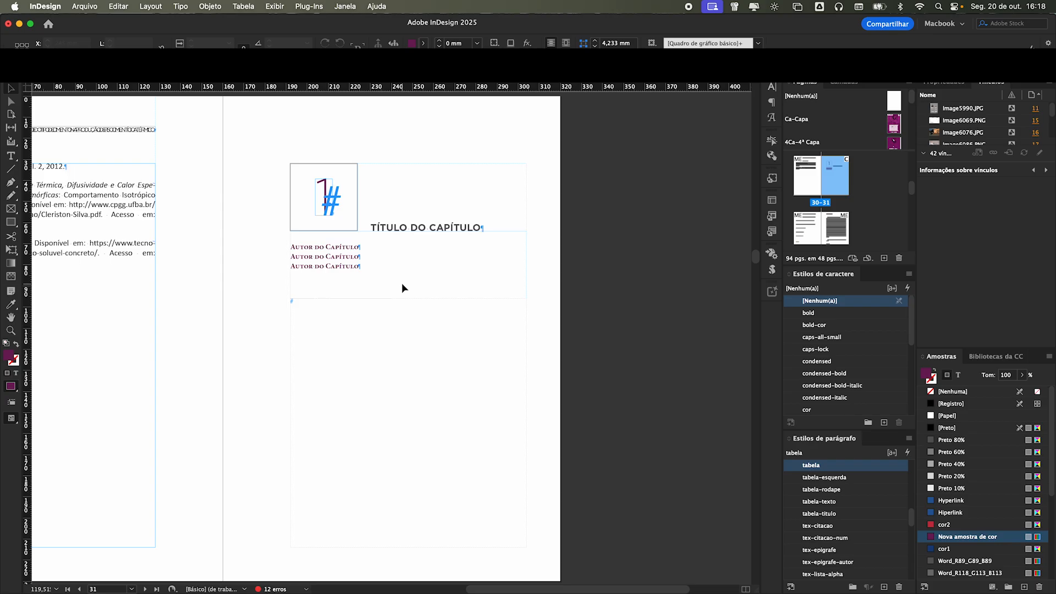
- Override the chapter title frame on page 31 and delete the placeholder title and author text from its thread
left_click(463, 195)
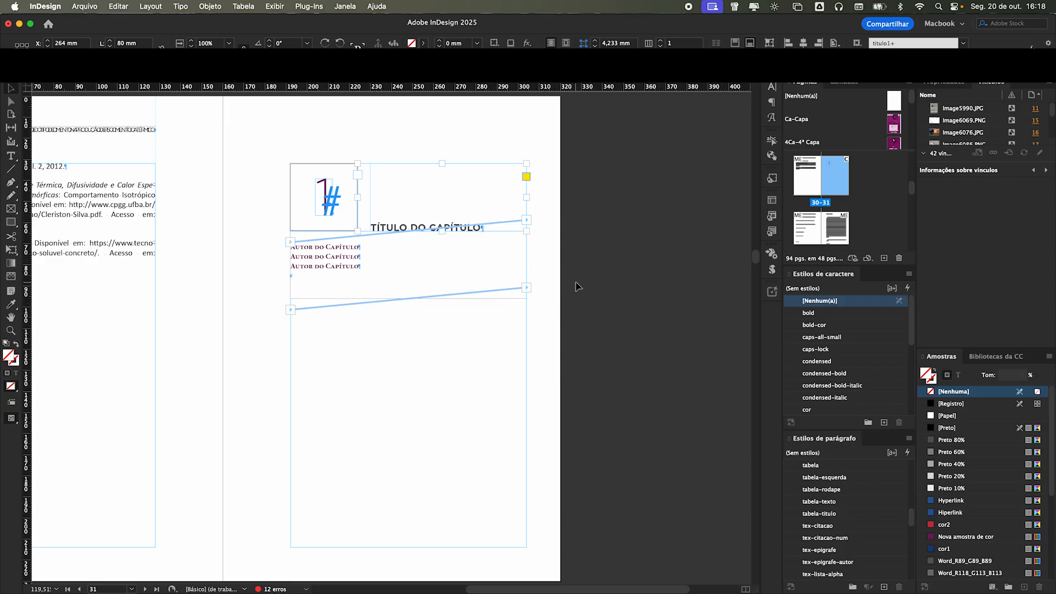
key("Return")
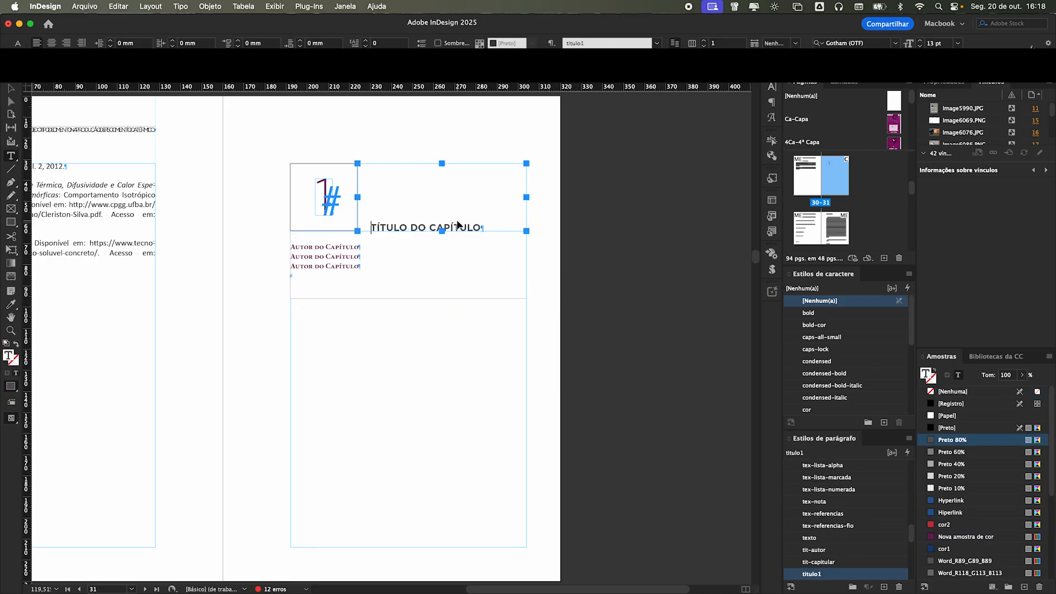
key("super+a")
key("BackSpace")
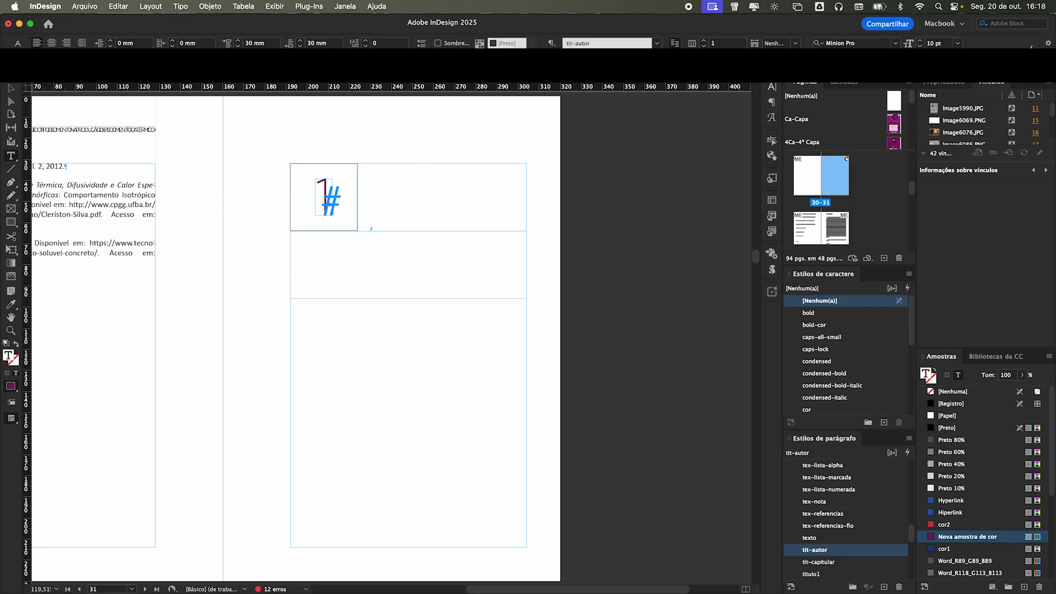
key("Escape")
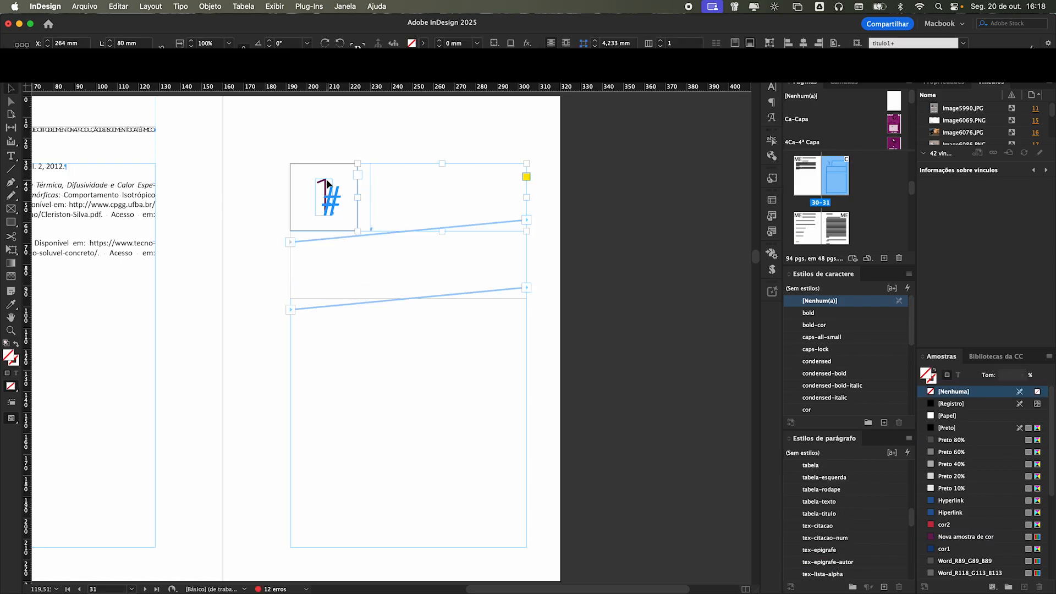
left_click(302, 144)
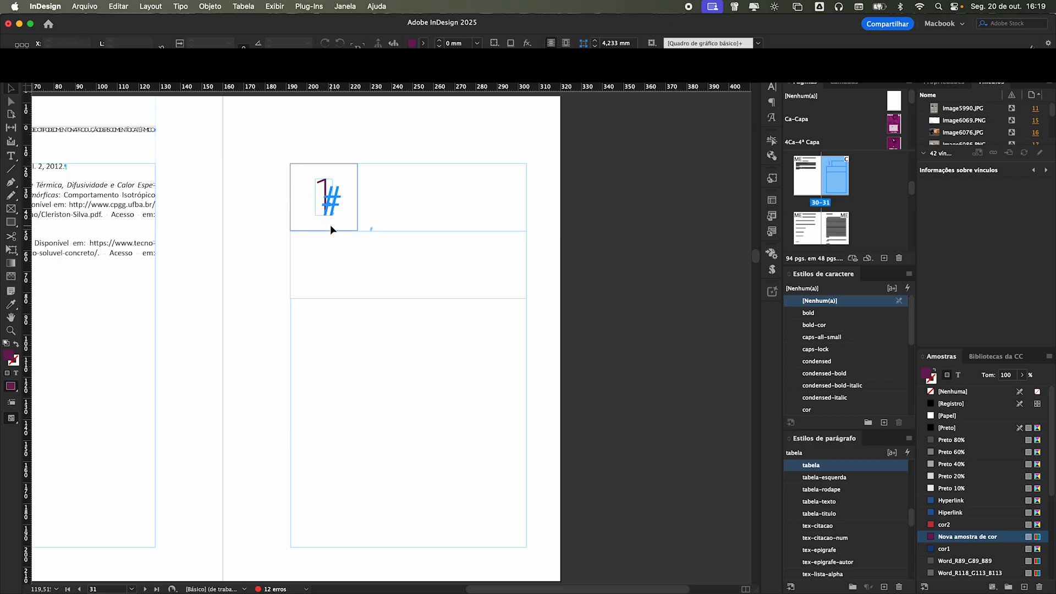
- Try to override the master's chapter number frame on page 31
scroll(330, 224, "up", 15)
scroll(329, 245, "up", 15)
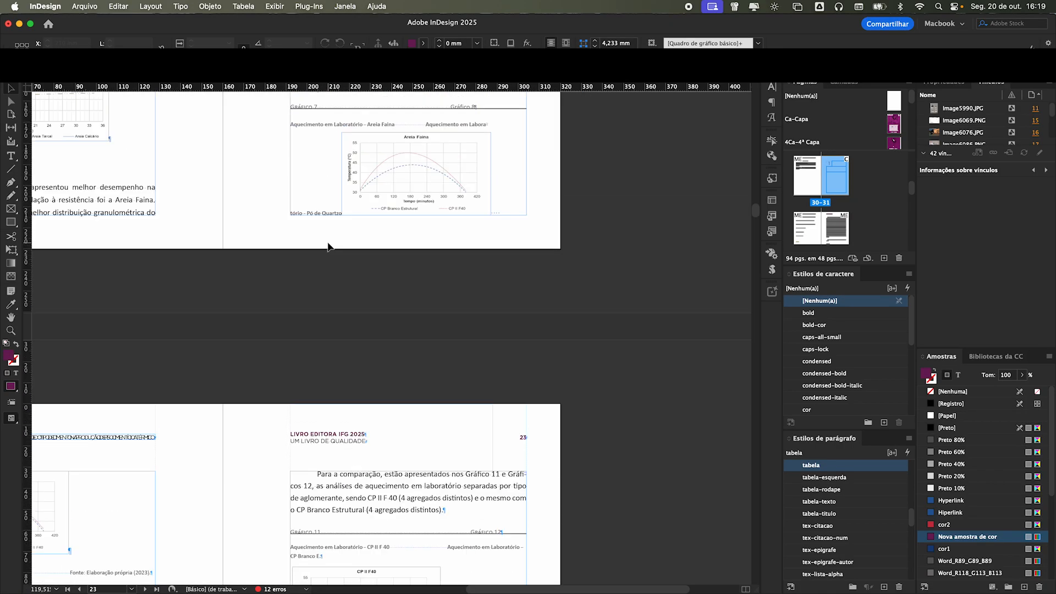
scroll(319, 252, "down", 20)
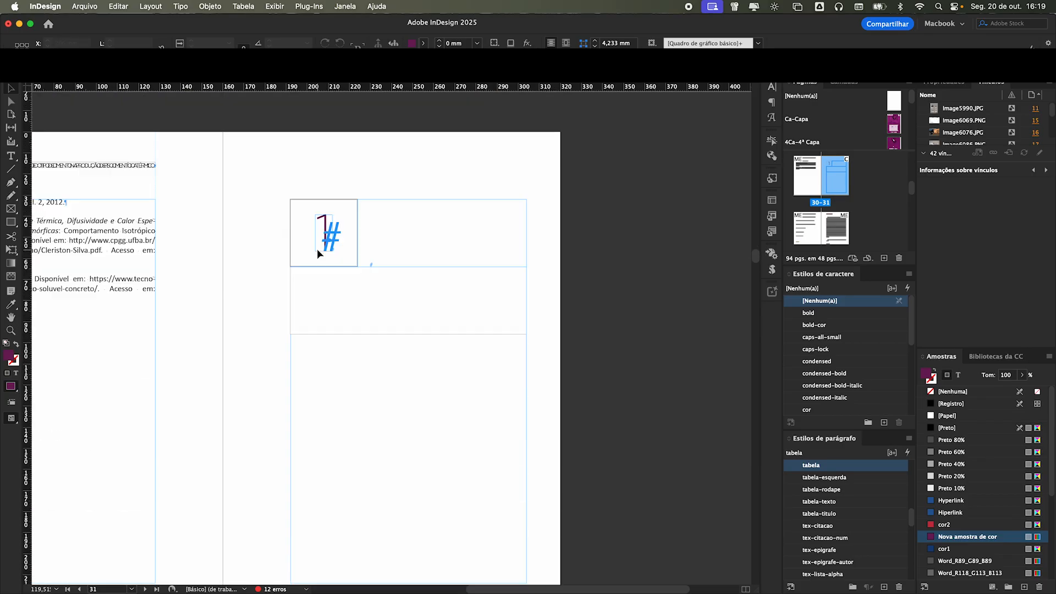
scroll(317, 254, "down", 5)
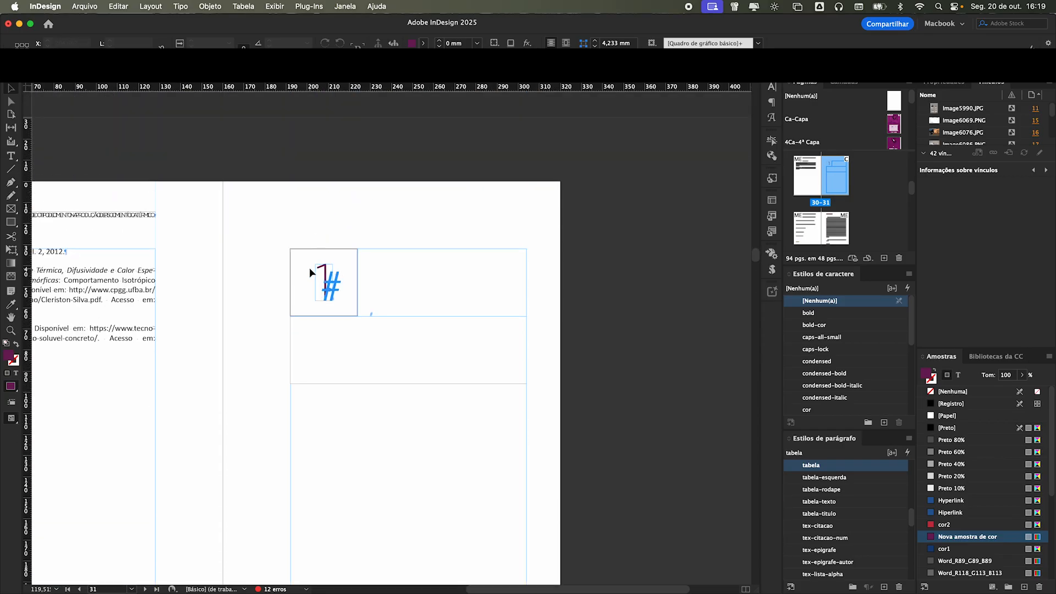
left_click(300, 263, "shift+super")
left_click(219, 273)
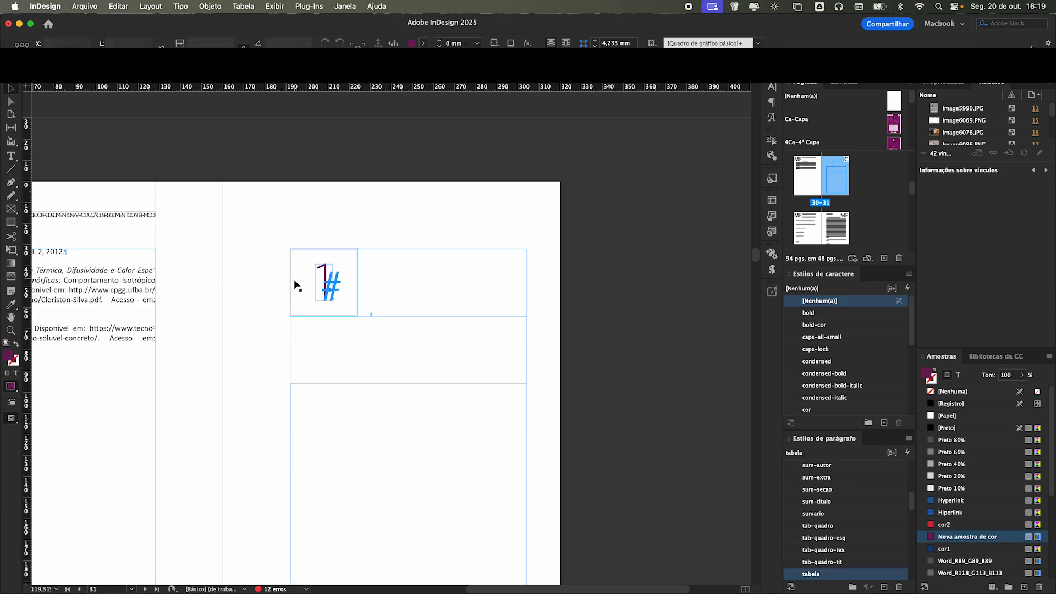
- Move the references text frame from page 29 over onto page 28, clearing page 29
left_click(429, 265)
scroll(450, 261, "up", 10)
scroll(449, 266, "down", 3)
left_click(443, 272)
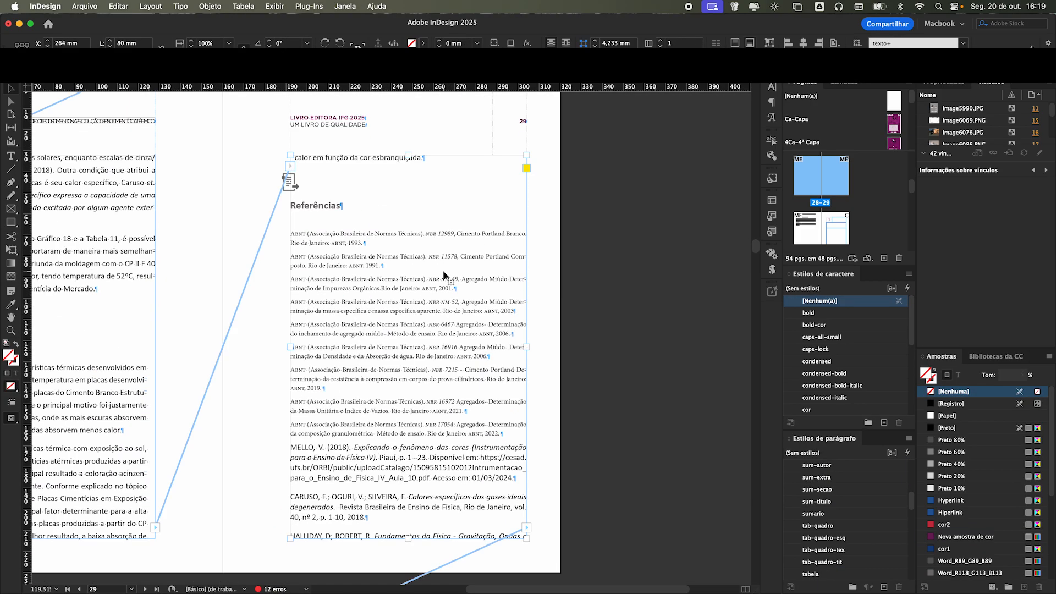
left_click_drag(395, 297, 105, 276)
left_click(417, 256)
- Apply the C-Capitular master page to page 29
double_click(833, 181)
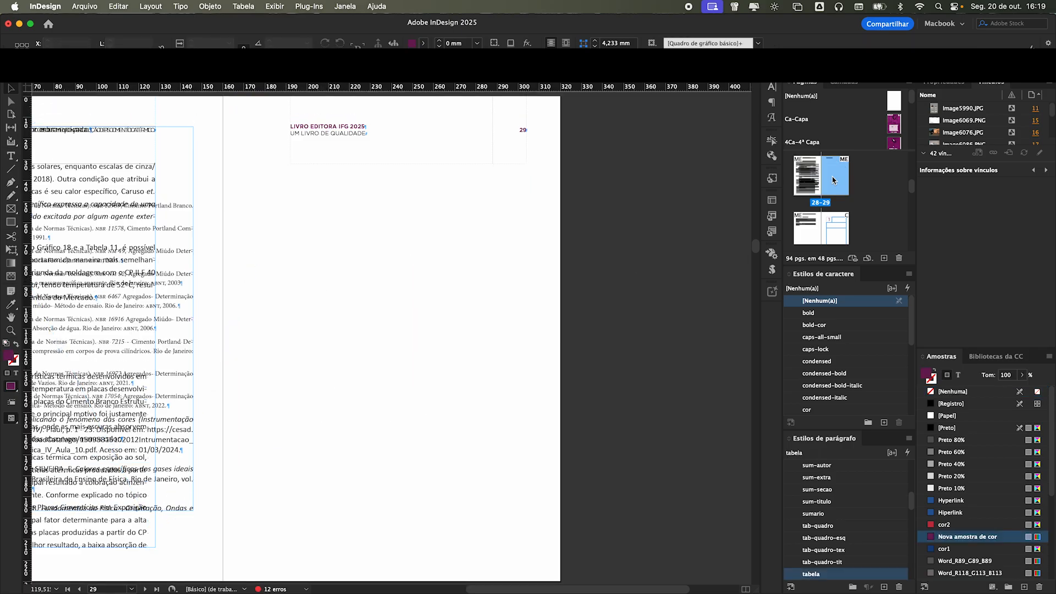
right_click(833, 181)
left_click(587, 297)
left_click(587, 294)
left_click(584, 343)
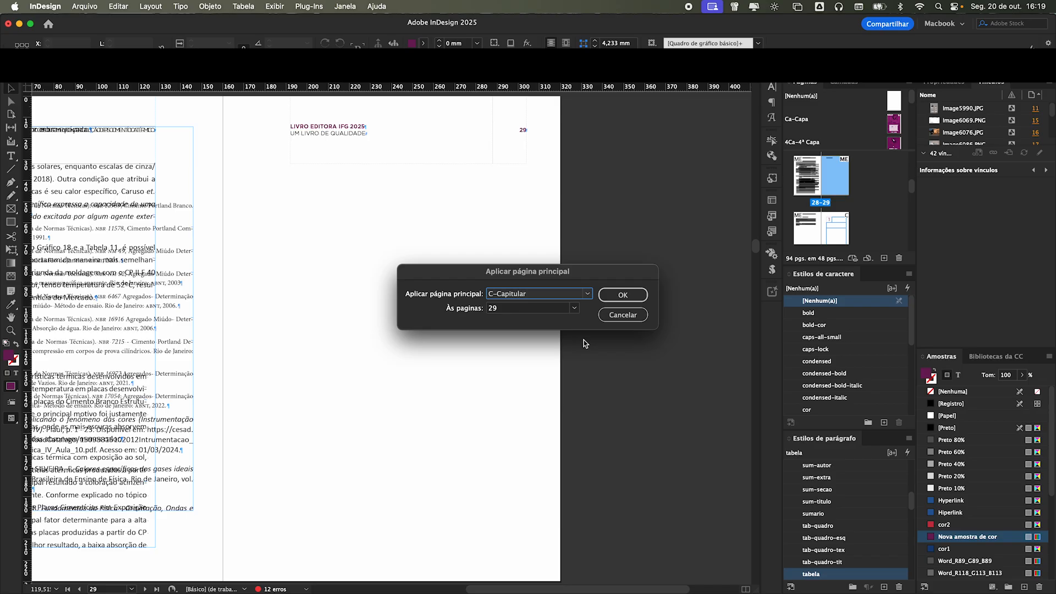
left_click(617, 295)
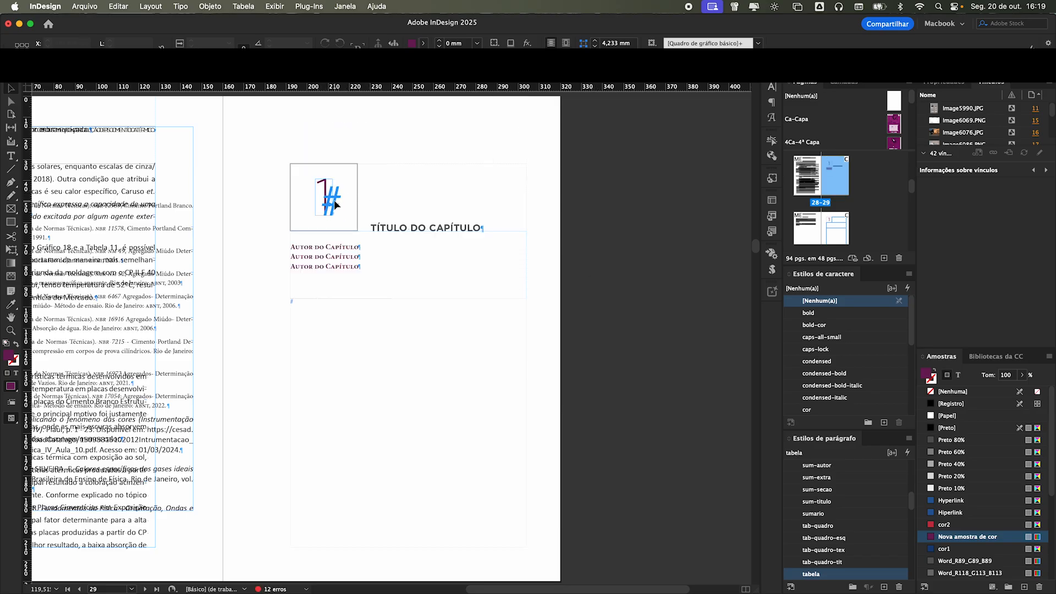
- Override the chapter number frames on pages 29 and 31 so the automatic chapter numbering takes effect
left_click(343, 179, "shift+super")
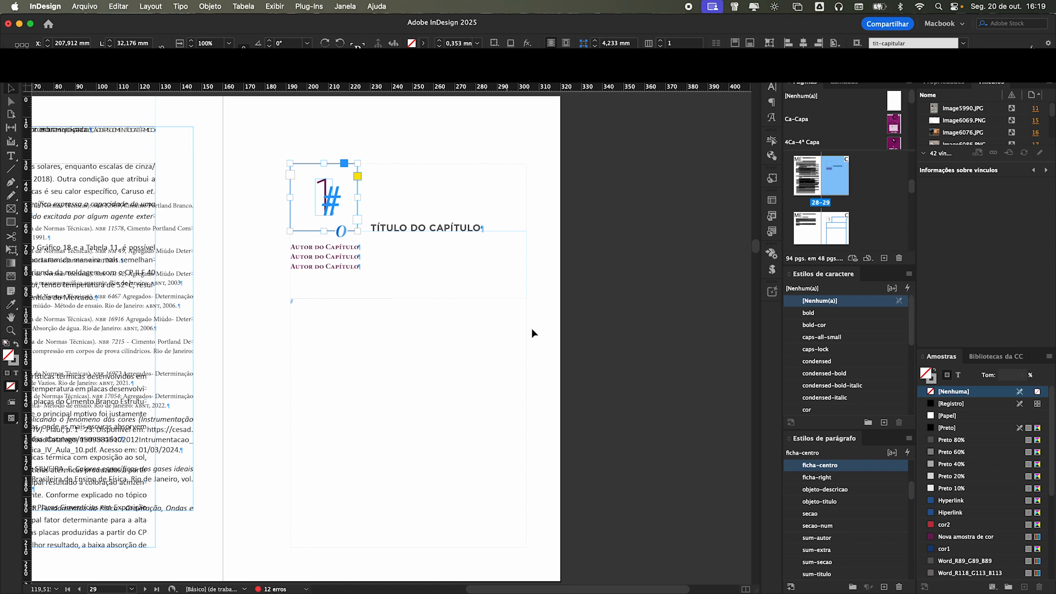
scroll(564, 330, "down", 10)
scroll(563, 333, "up", 1)
left_click(306, 180)
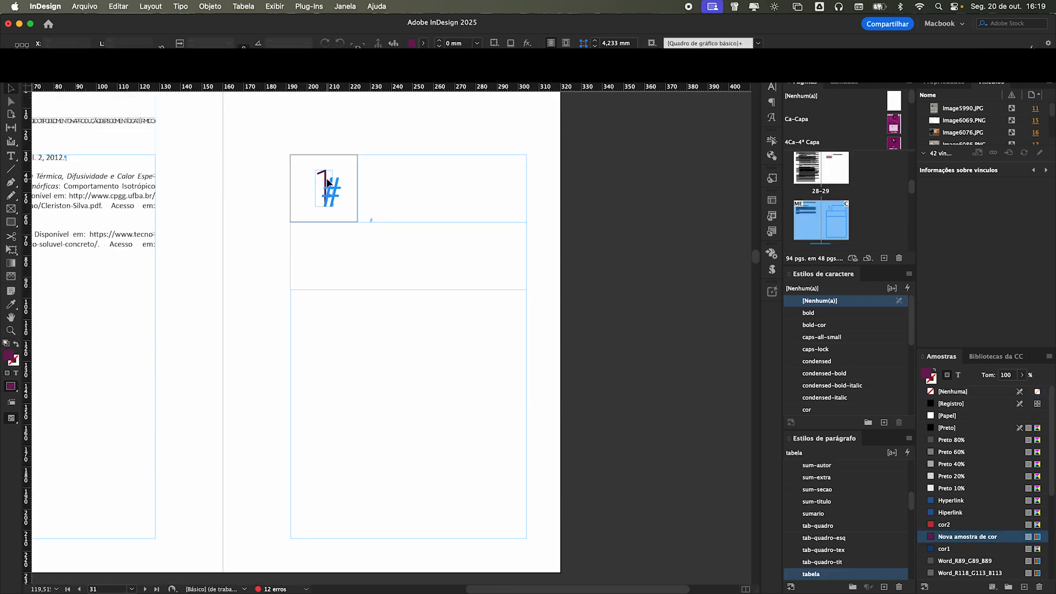
left_click(345, 175, "shift+super")
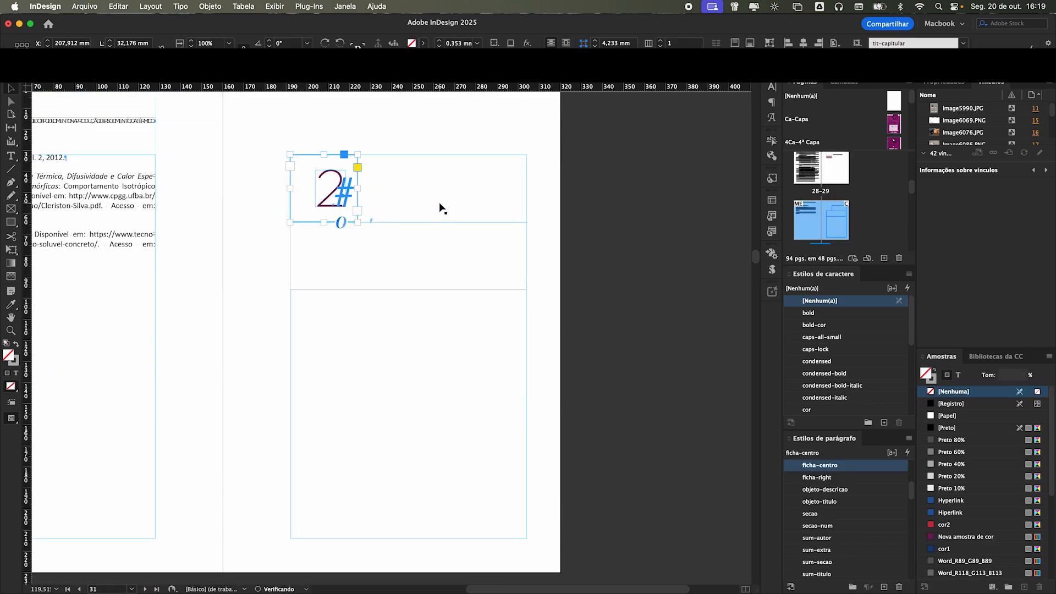
left_click(602, 209)
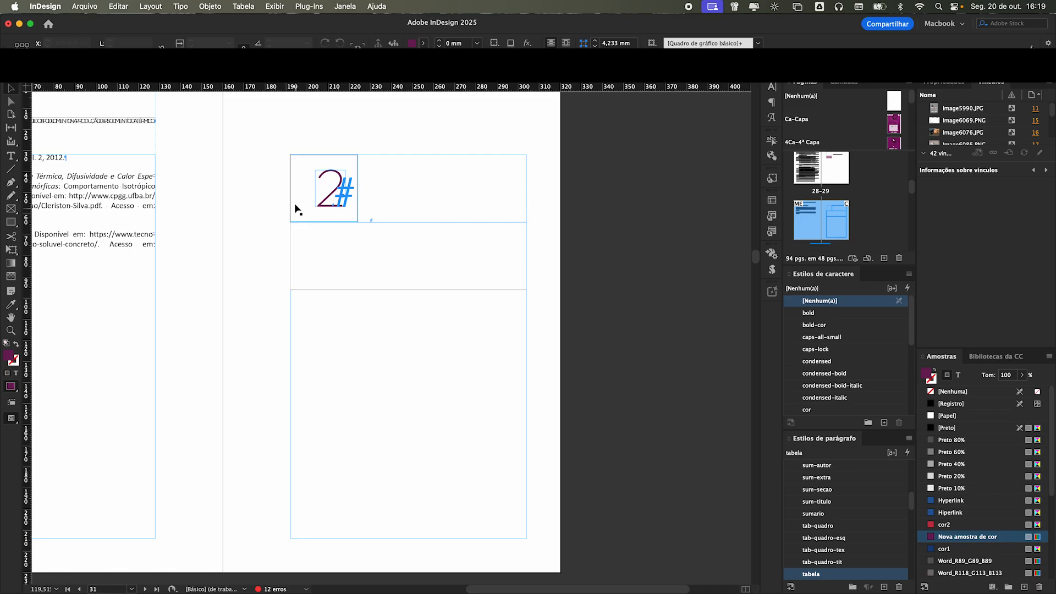
- Replace the break character after the last reference on page 30 with a paragraph return
scroll(266, 170, "left", 9)
scroll(267, 171, "up", 2)
double_click(184, 318)
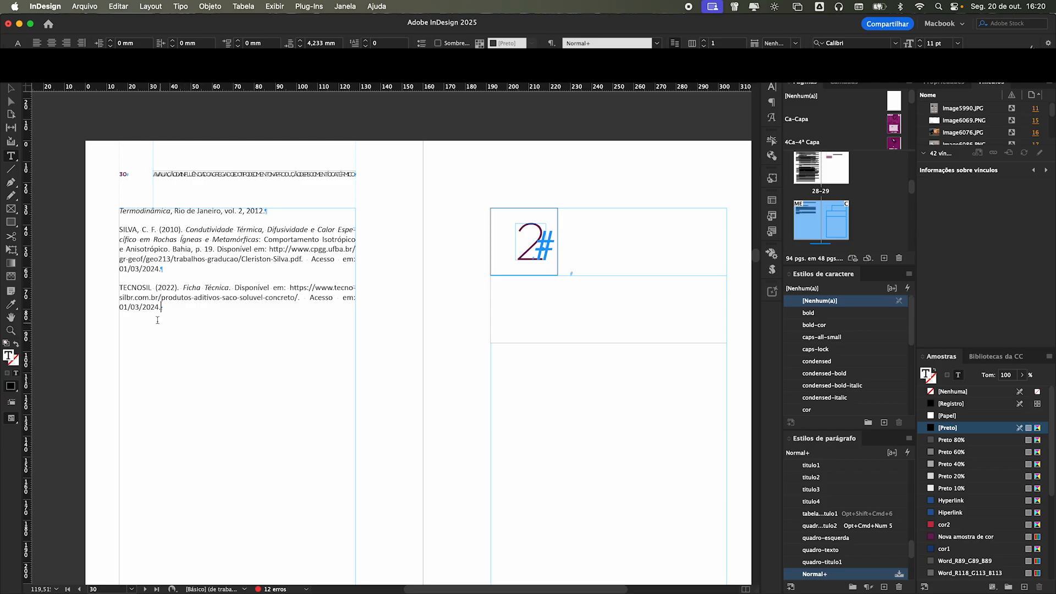
scroll(148, 311, "up", 10)
left_click_drag(216, 258, 244, 254)
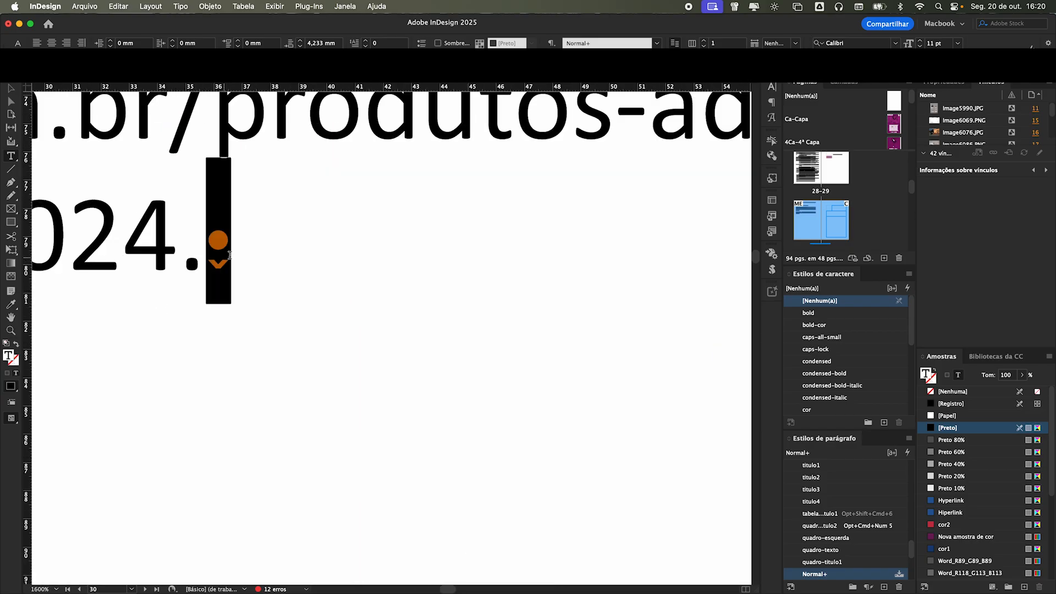
scroll(211, 303, "down", 3)
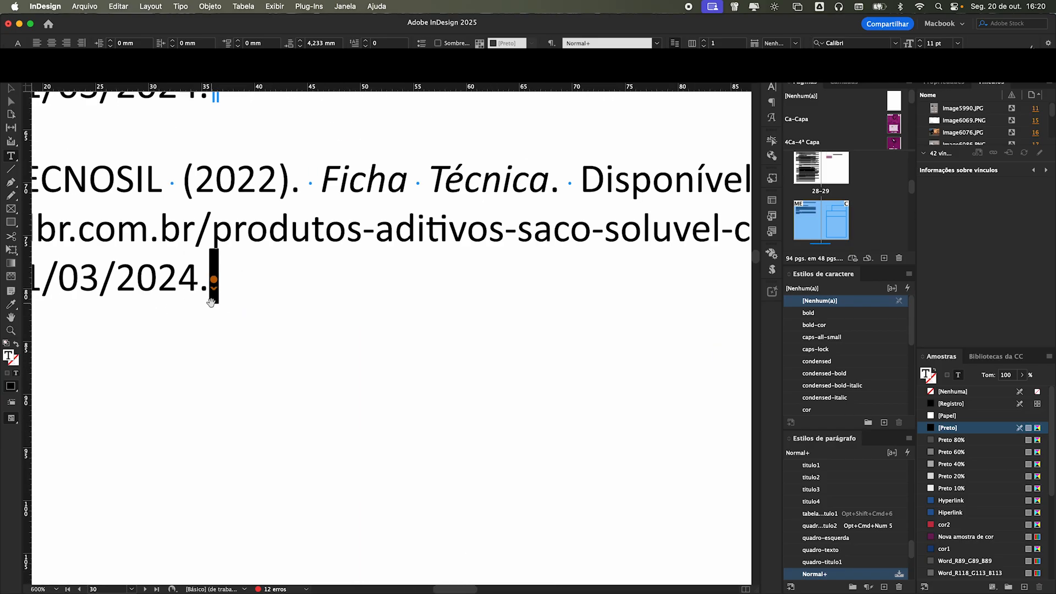
scroll(211, 302, "down", 2)
key("Delete")
key("Return")
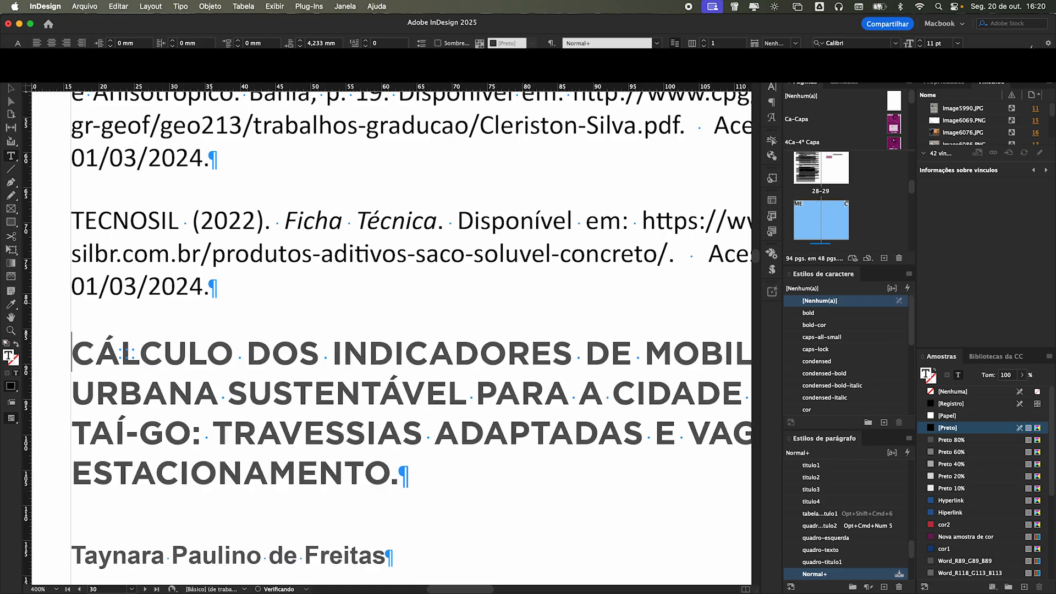
- Thread the overflow text from the page 30 text frame into the chapter title frame on page 31
scroll(136, 313, "down", 1)
scroll(137, 312, "down", 3)
scroll(140, 316, "down", 1)
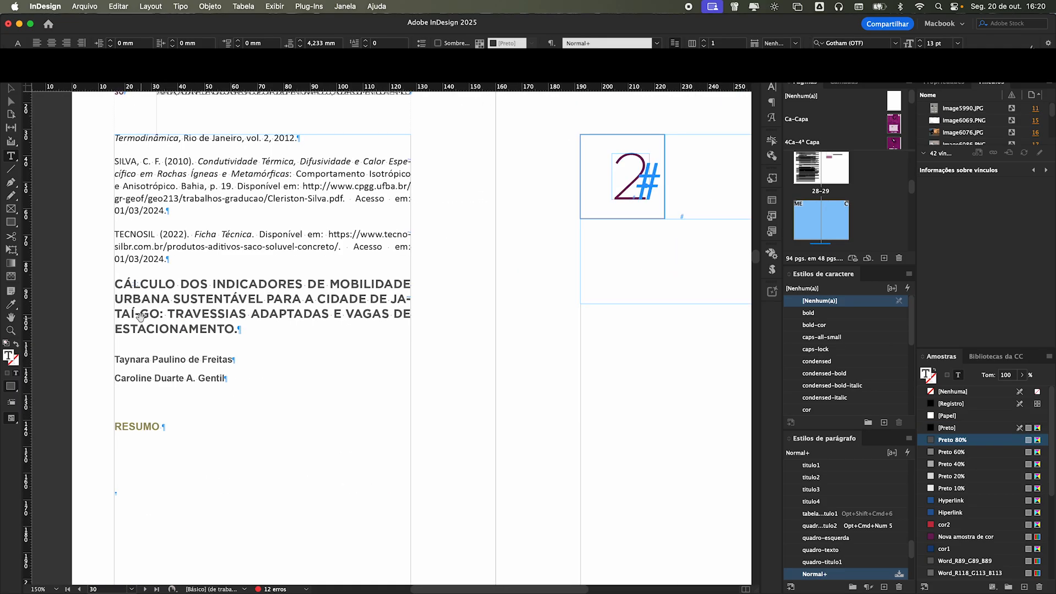
scroll(140, 316, "down", 1)
left_click(10, 88)
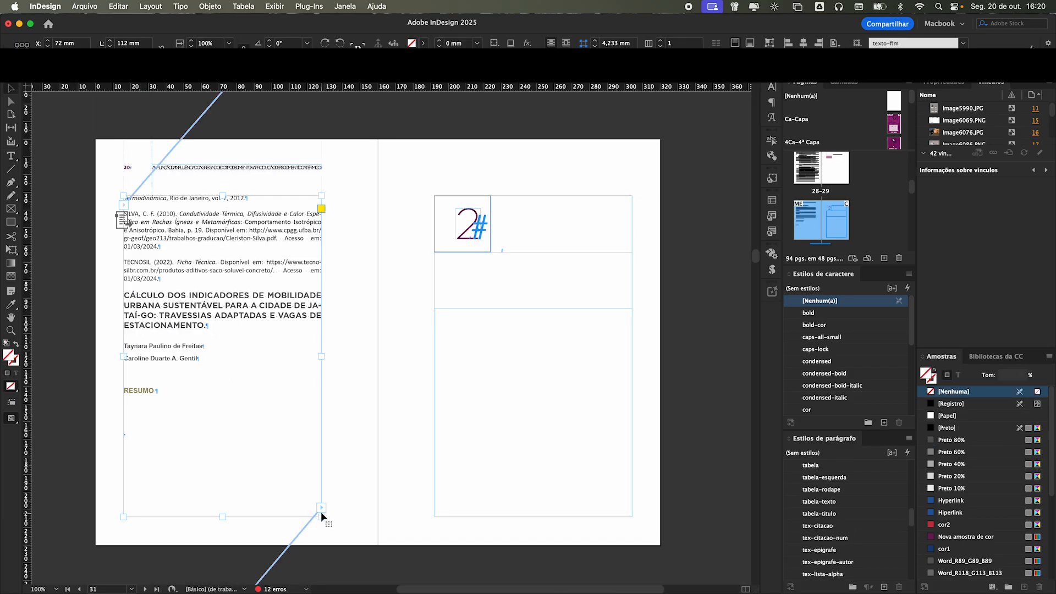
left_click(321, 507)
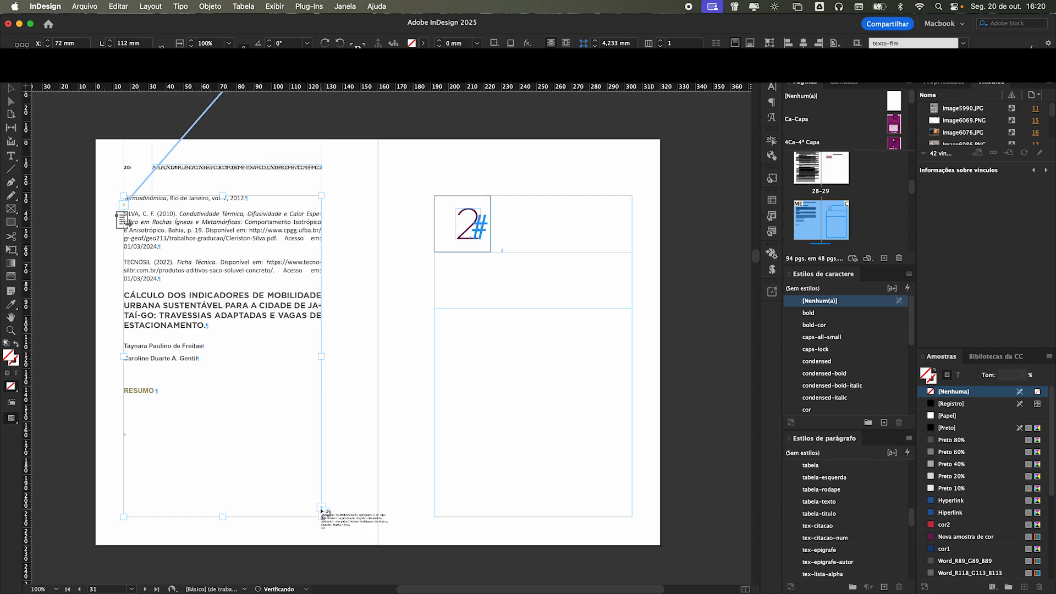
scroll(314, 500, "down", 5)
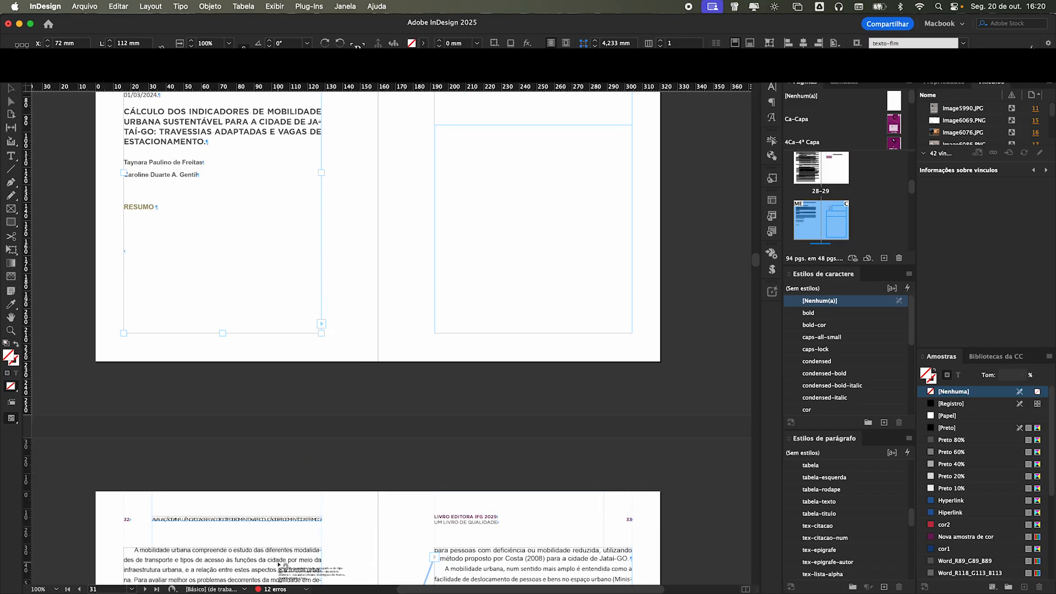
scroll(356, 506, "up", 5)
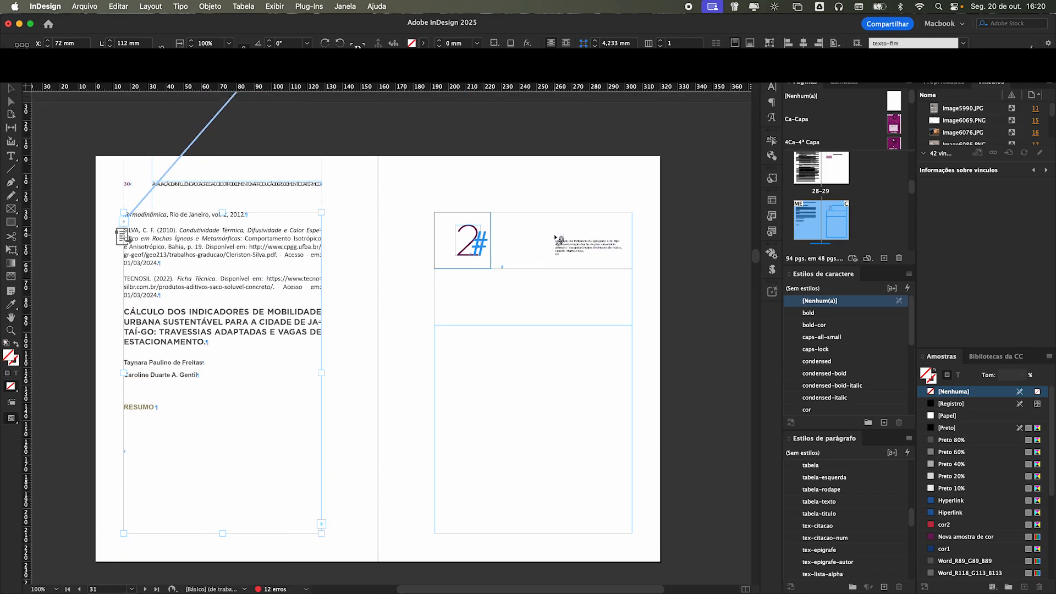
left_click(557, 233)
left_click(538, 406)
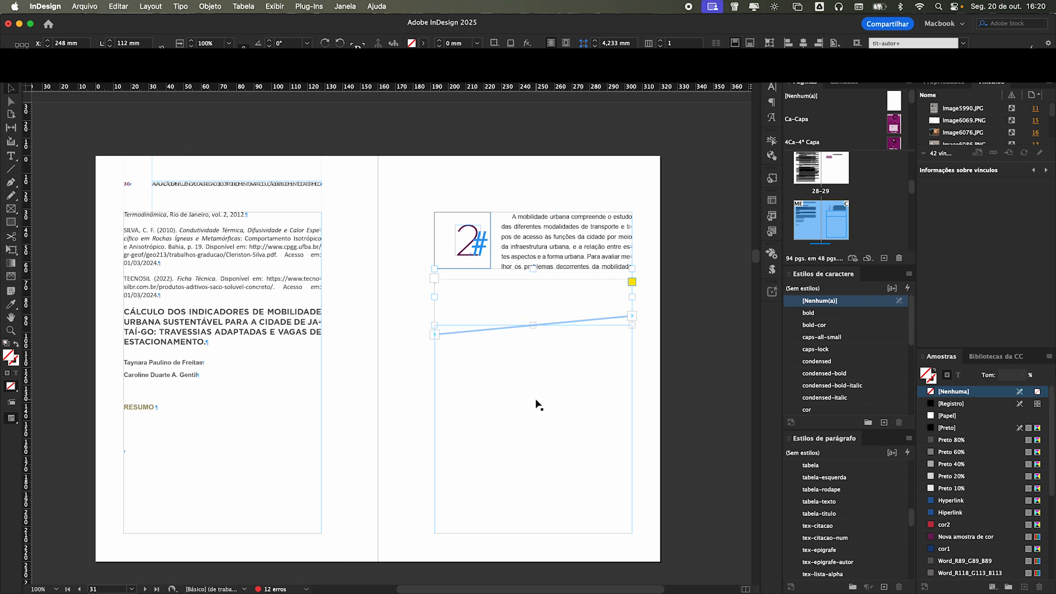
- Continue the text thread on page 31 from the title frame through the author frame into the body frame
left_click(567, 231)
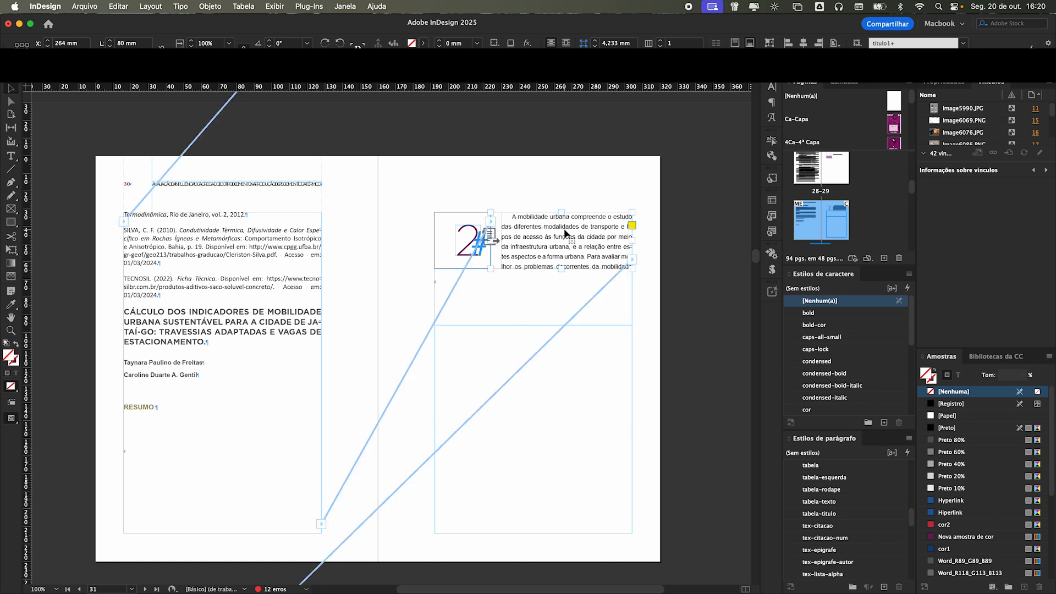
left_click(485, 307)
left_click(500, 352)
left_click(570, 249)
left_click(631, 258)
left_click(622, 312)
left_click(630, 314)
left_click(550, 370)
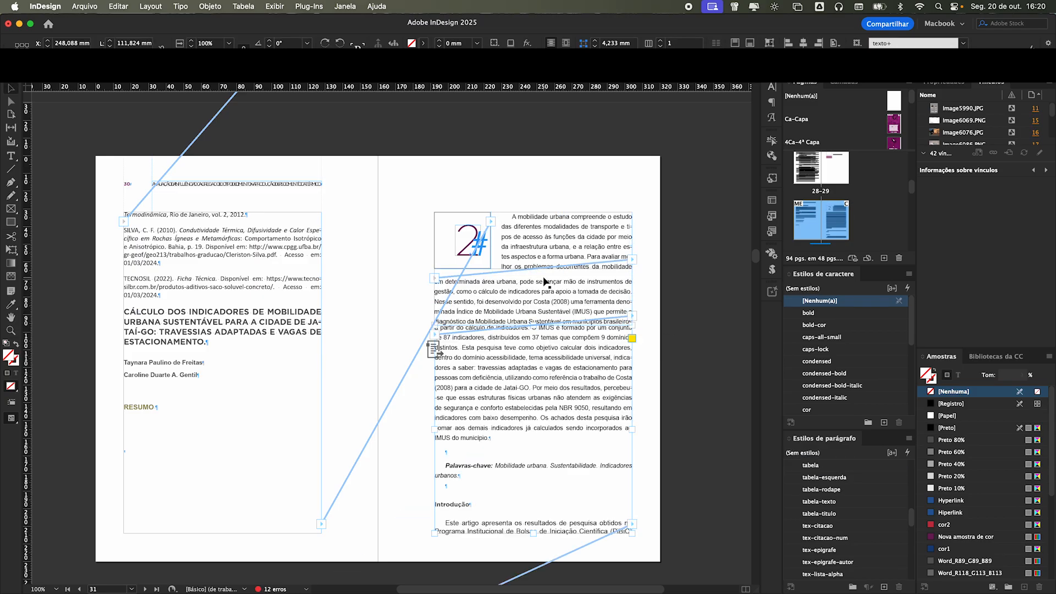
left_click(661, 303)
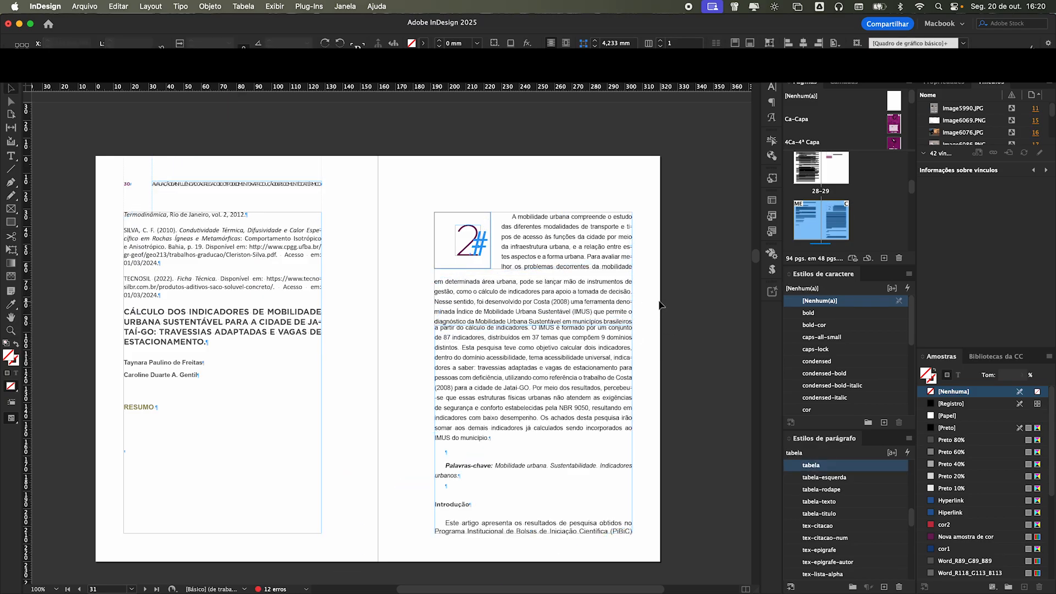
- Apply the titulo1 paragraph style to the chapter title "CÁLCULO DOS INDICADORES DE MOBILIDADE URBANA SUSTENTÁVEL..." on page 30
double_click(213, 323)
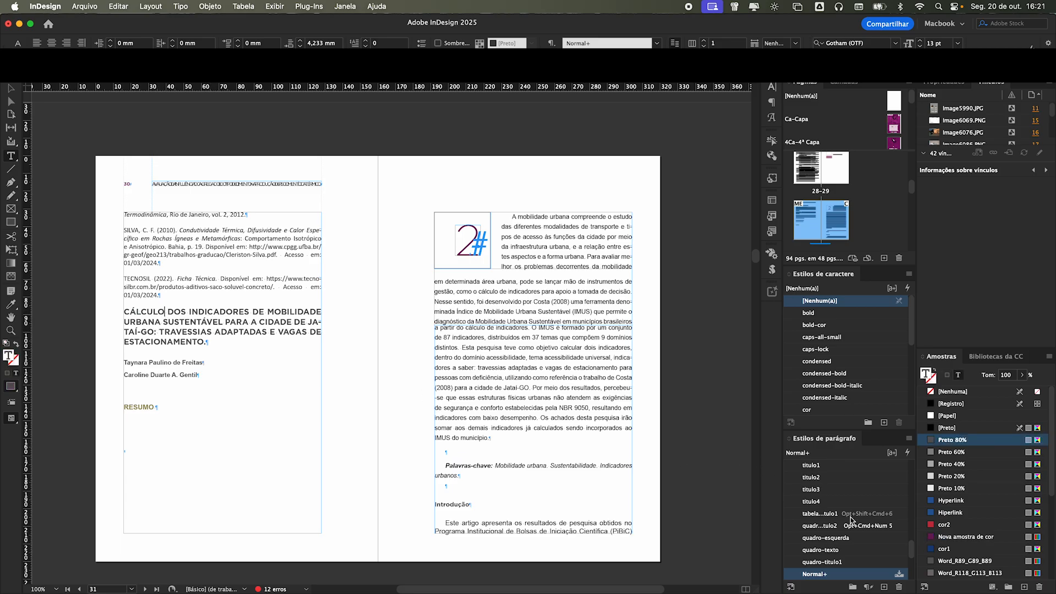
left_click_drag(912, 553, 911, 577)
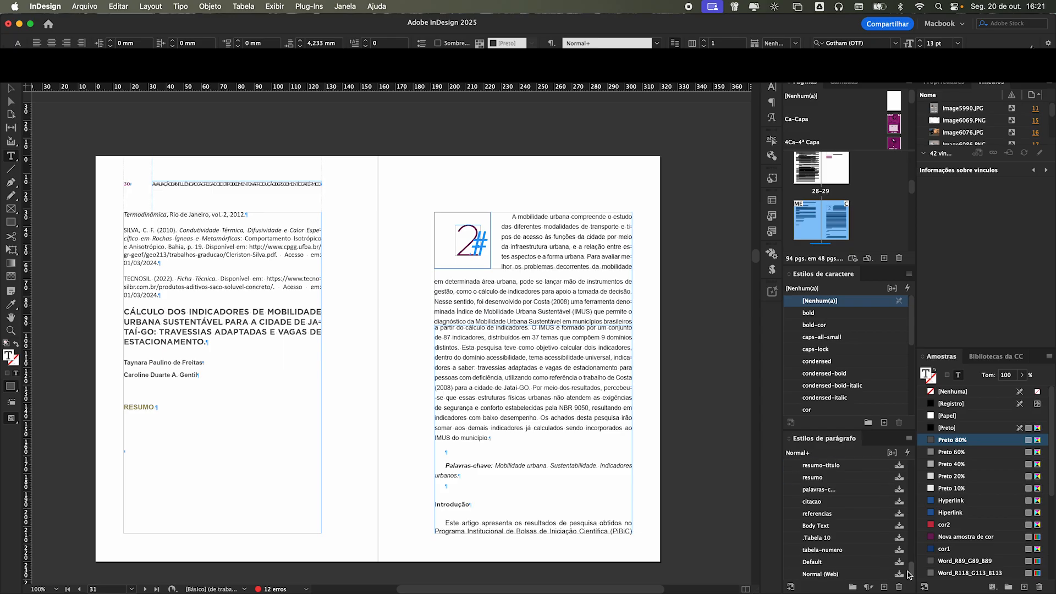
scroll(833, 524, "up", 5)
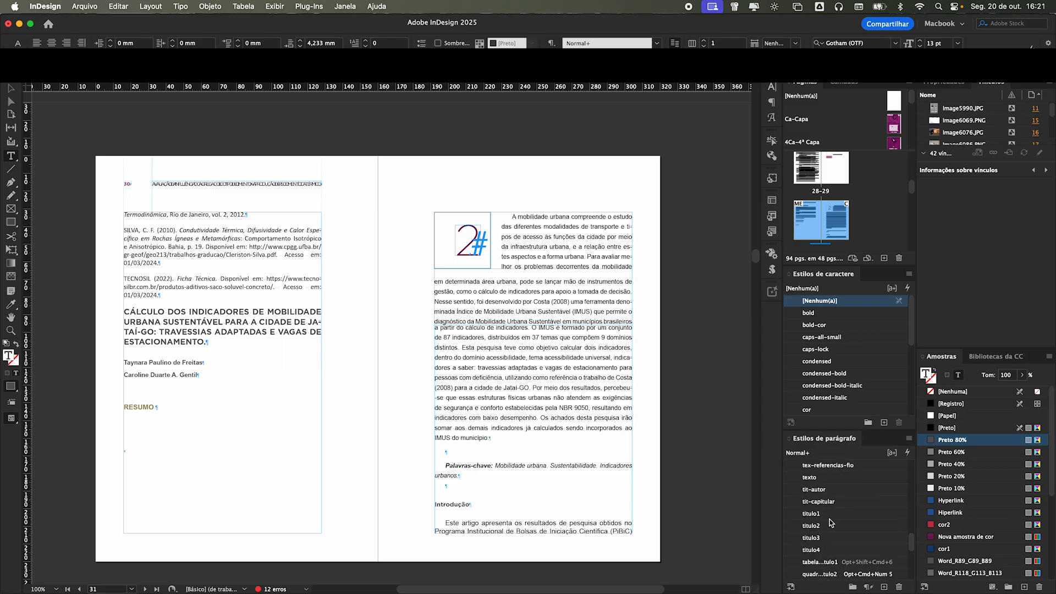
left_click(811, 513)
key("super+alt+j")
left_click(412, 220)
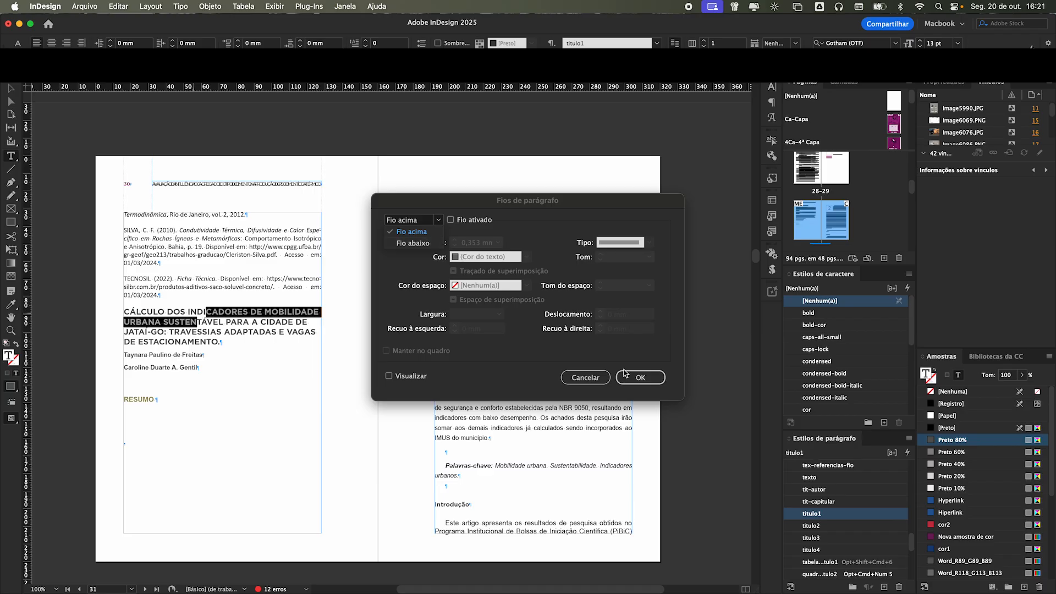
left_click(586, 377)
- Set the chapter title's keep options so the paragraph starts on the next page (Na próxima página)
key("super+alt+k")
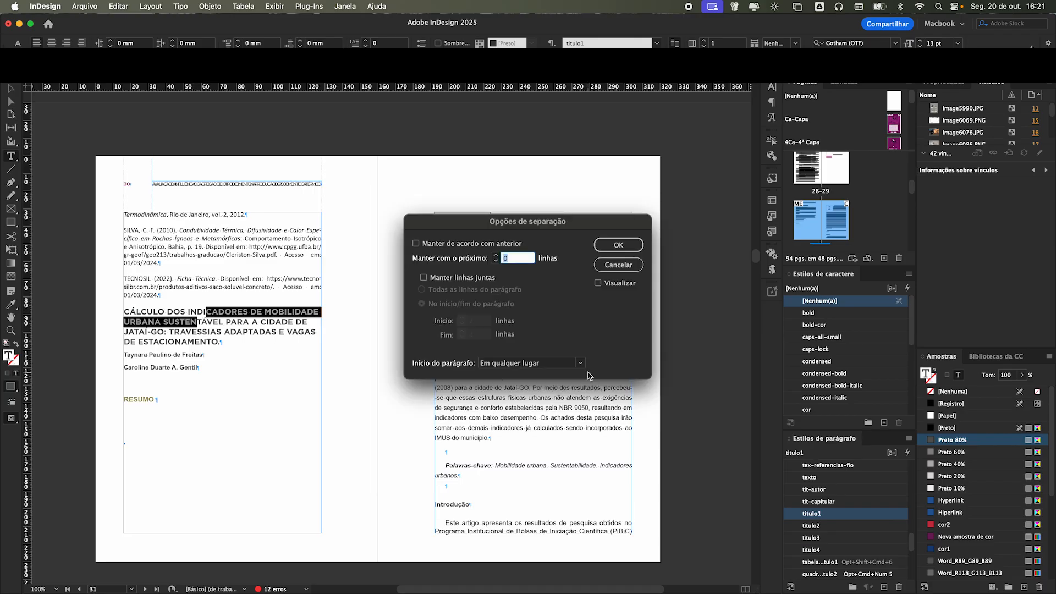
left_click(575, 363)
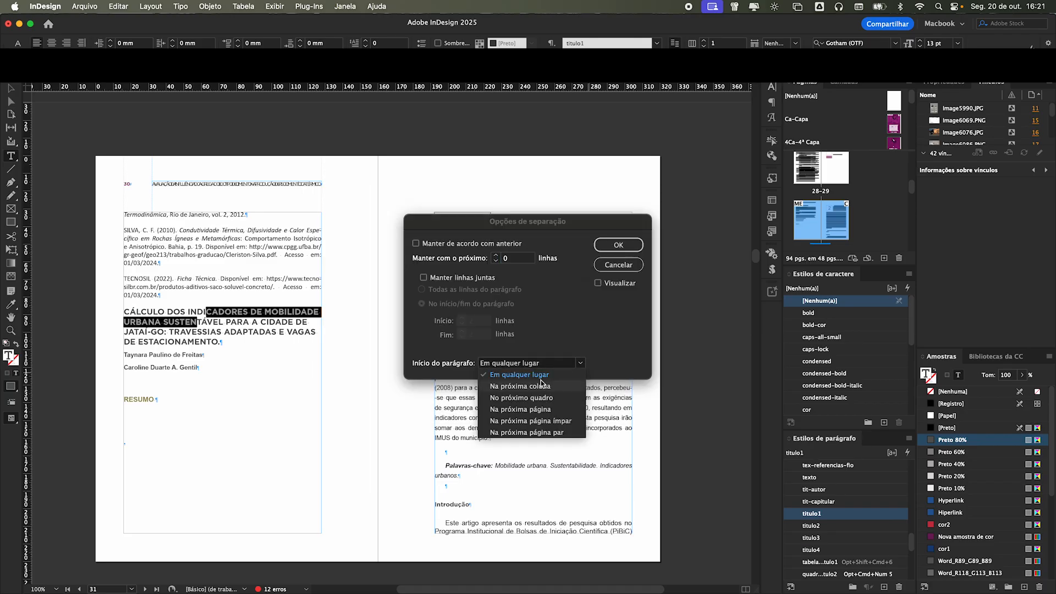
left_click(544, 408)
key("Return")
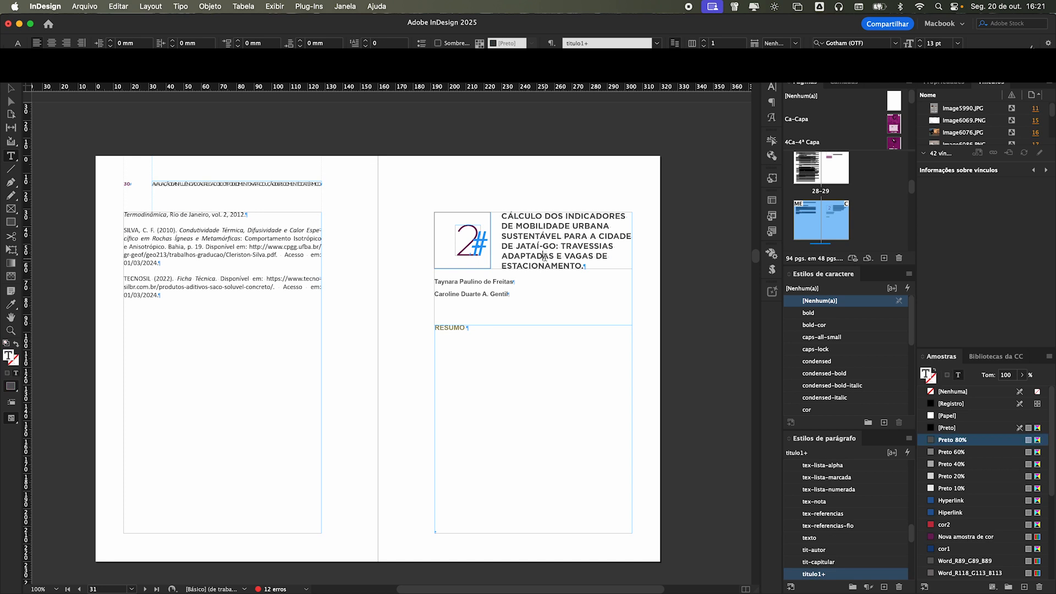
- Apply the tit-autor paragraph style to the two author names below the chapter title on page 31
left_click(543, 256)
left_click_drag(520, 294, 431, 280)
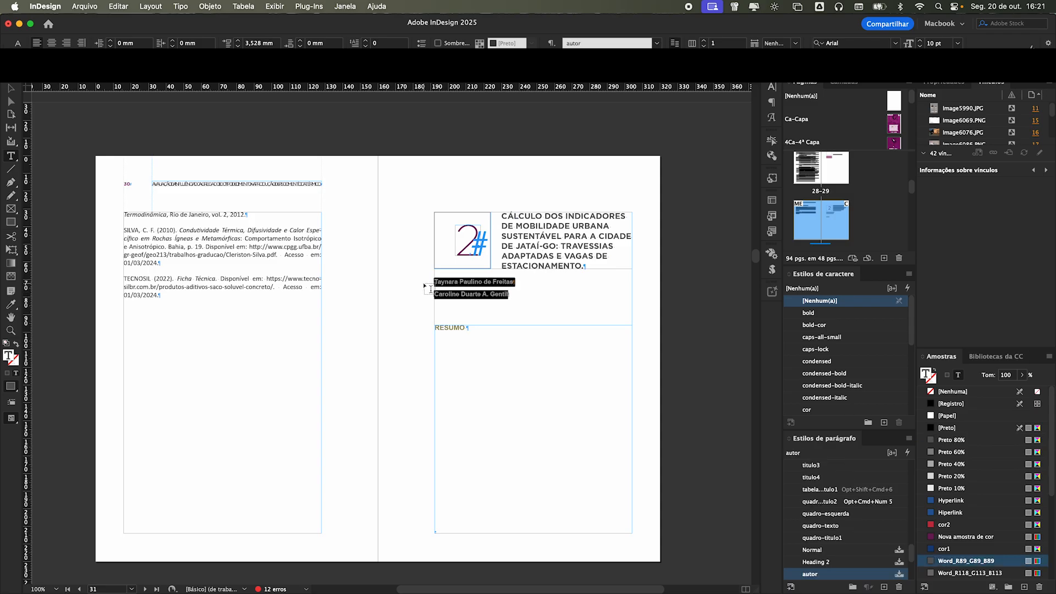
scroll(874, 528, "up", 10)
scroll(828, 524, "down", 4)
scroll(828, 527, "down", 5)
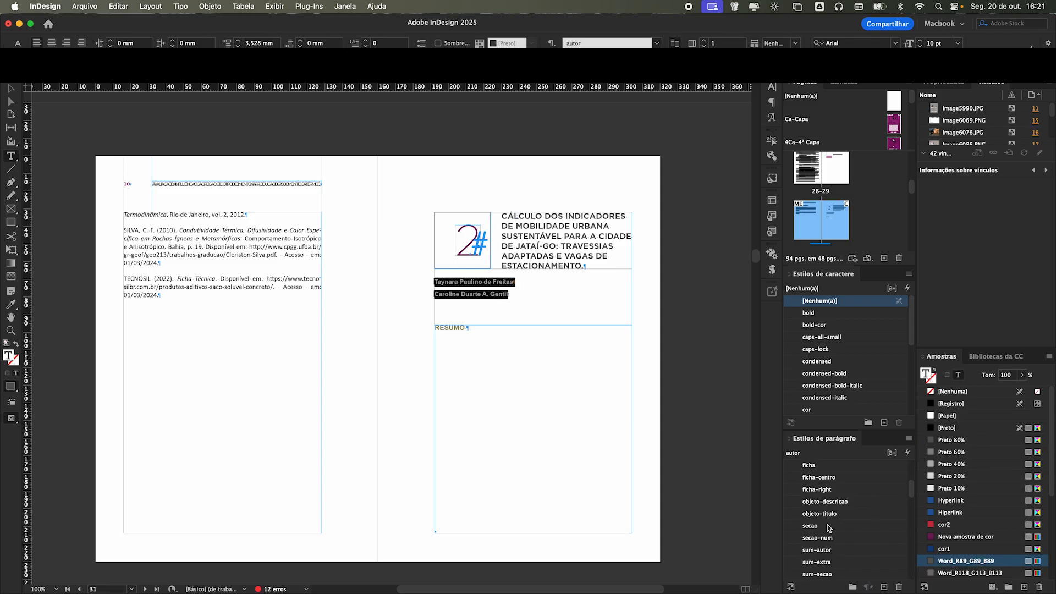
scroll(829, 526, "down", 5)
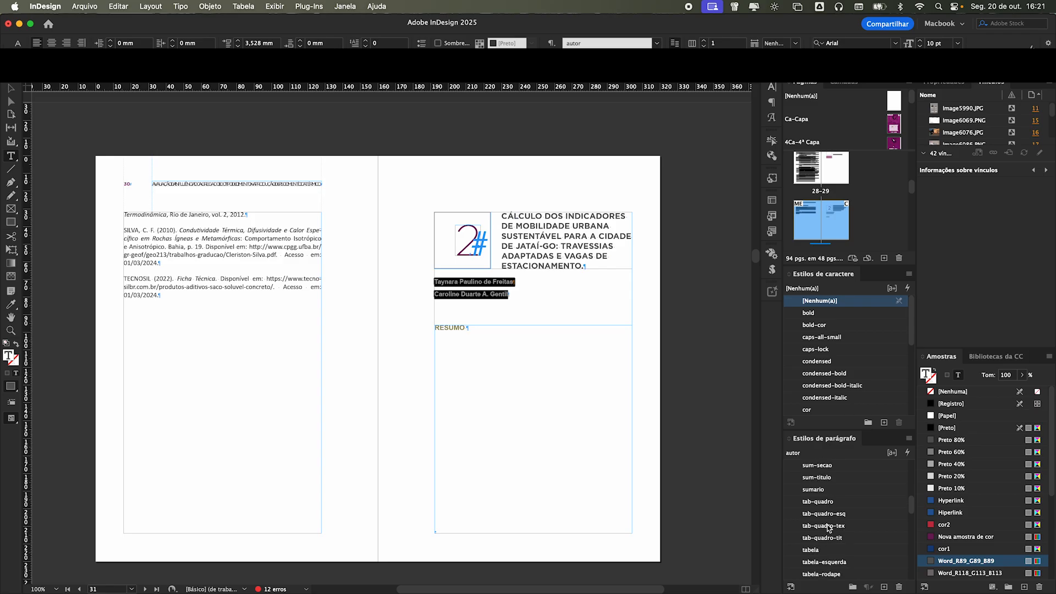
scroll(828, 523, "down", 1)
left_click(798, 563)
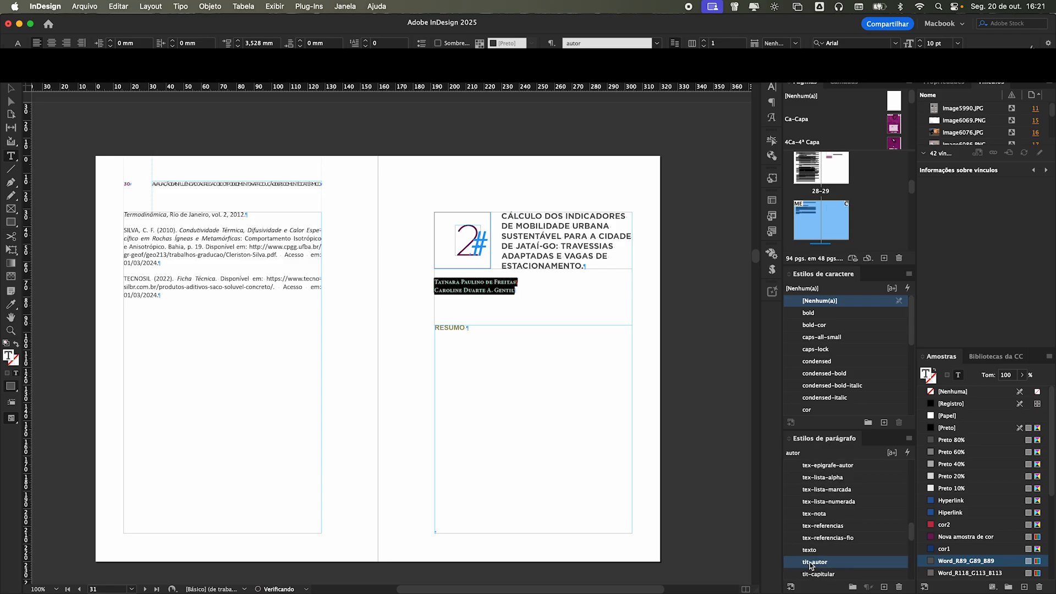
- Delete the RESUMO heading and the empty lines after it, keeping "A" as the abstract's first word
left_click_drag(474, 329, 420, 330)
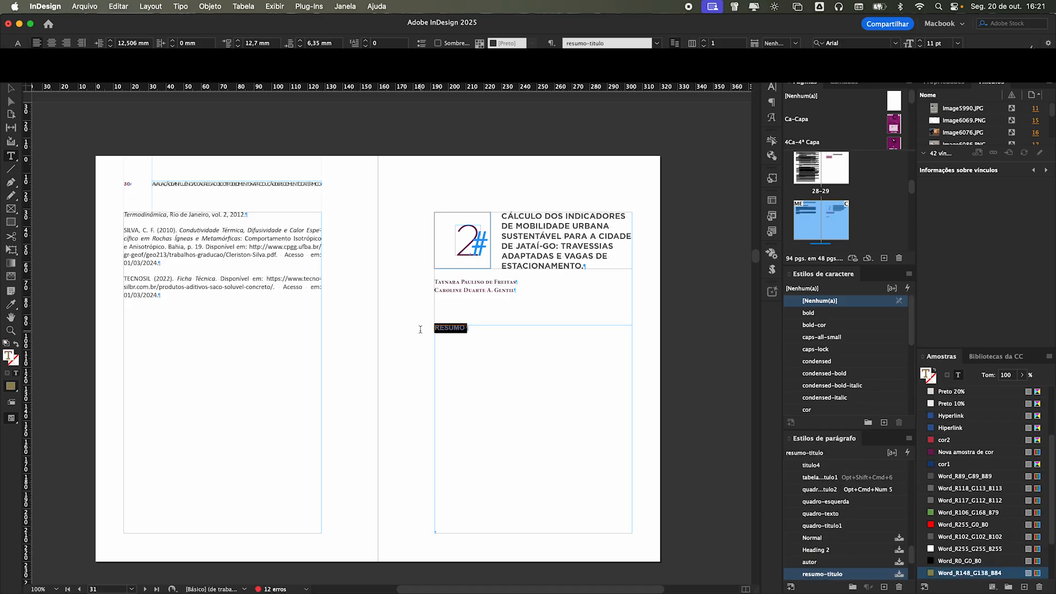
key("Delete")
key("Delete")
key("Delete")
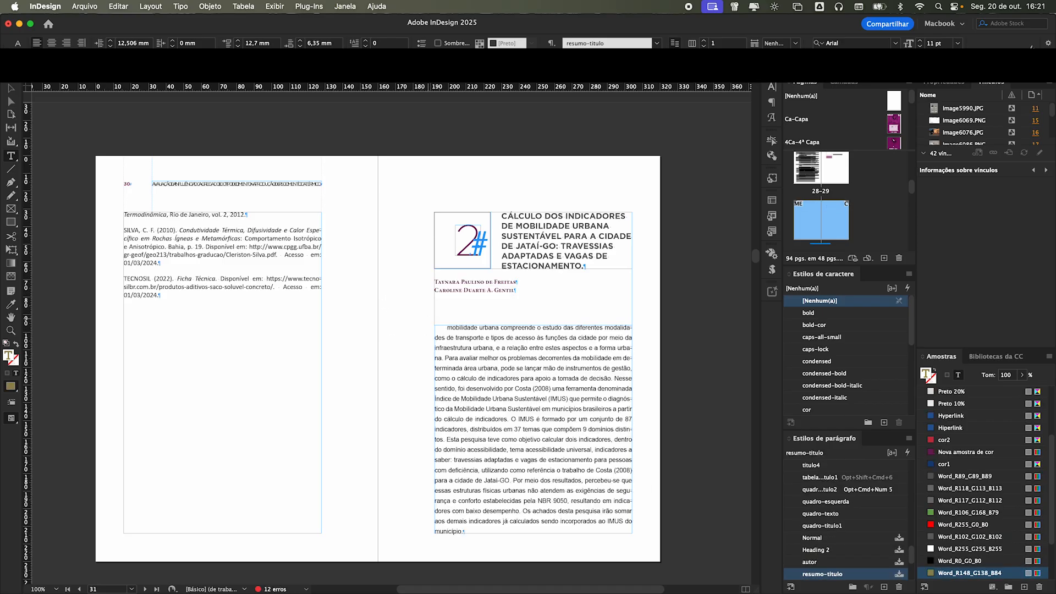
key("Delete")
type("A")
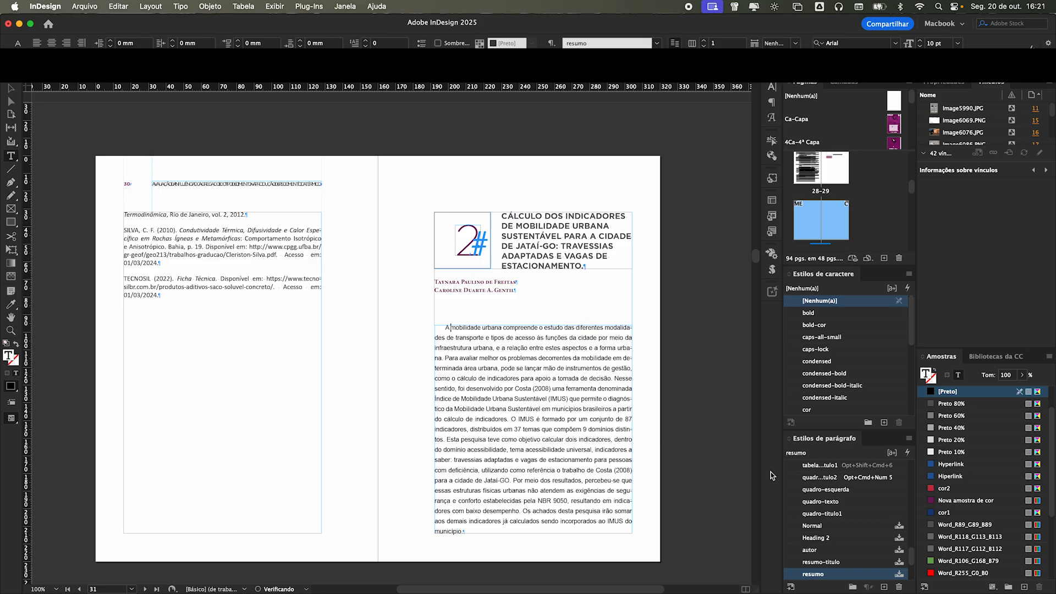
- Apply the texto paragraph style to the abstract paragraph on page 31
scroll(844, 559, "down", 4)
scroll(842, 556, "up", 2)
scroll(840, 554, "down", 8)
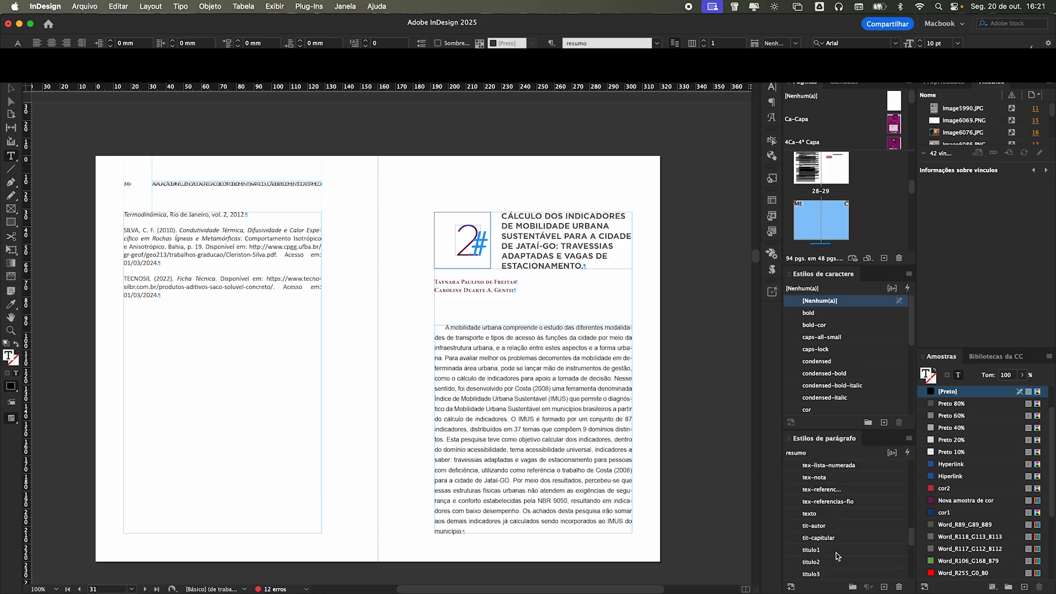
left_click(810, 514)
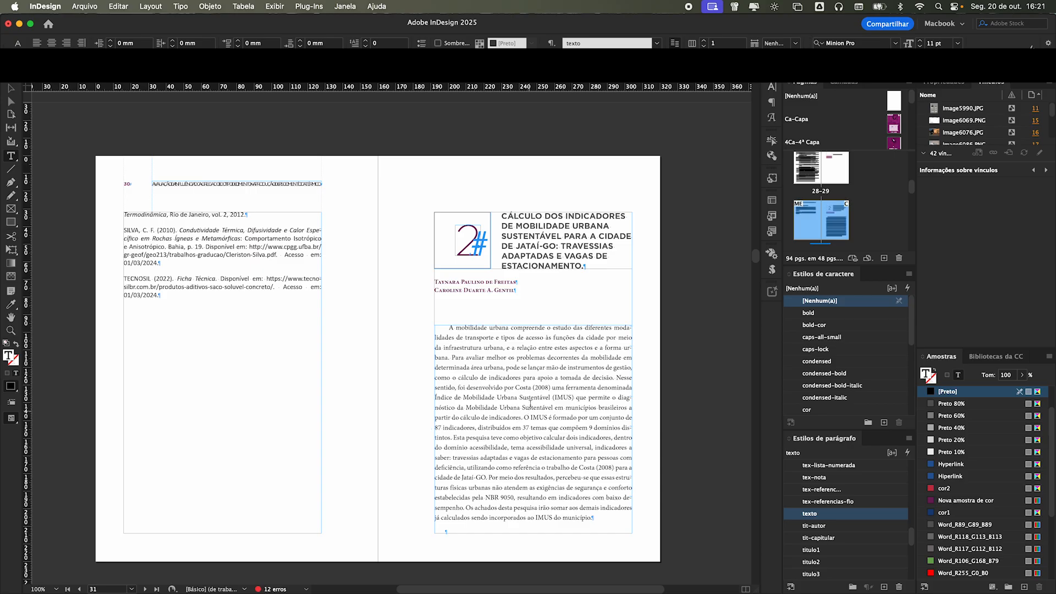
- Examine the threaded text, headings and figures on the pages after the chapter opening, including the Figura 1 caption on page 57
scroll(529, 404, "down", 15)
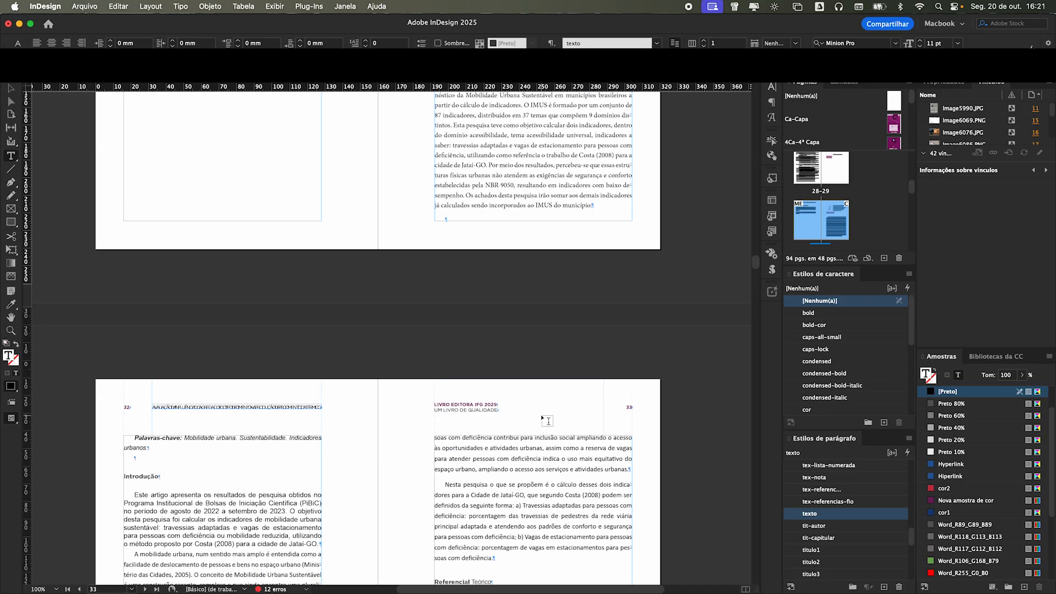
scroll(541, 415, "down", 5)
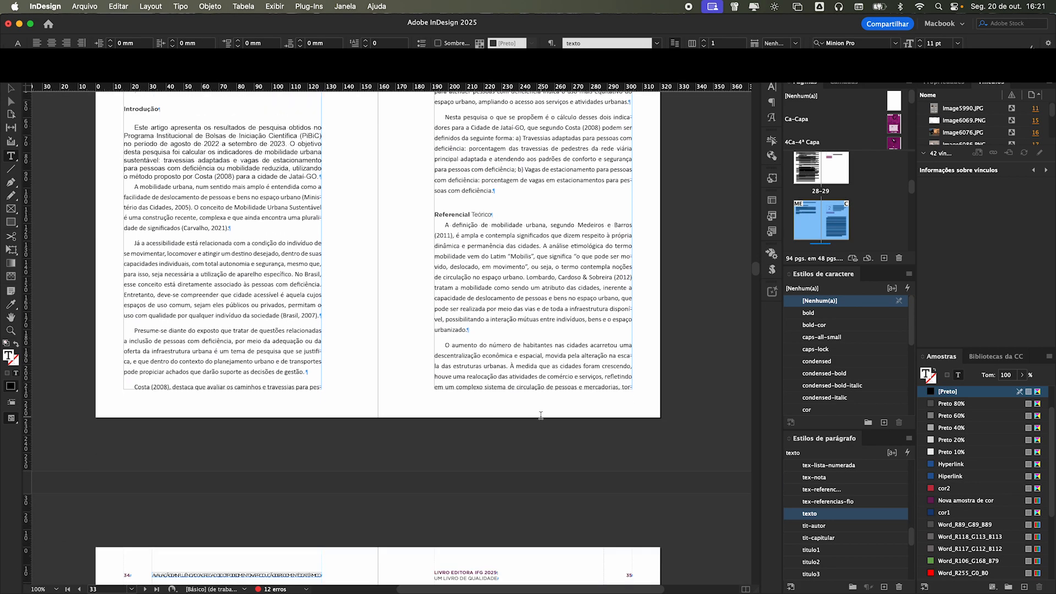
scroll(540, 415, "up", 10)
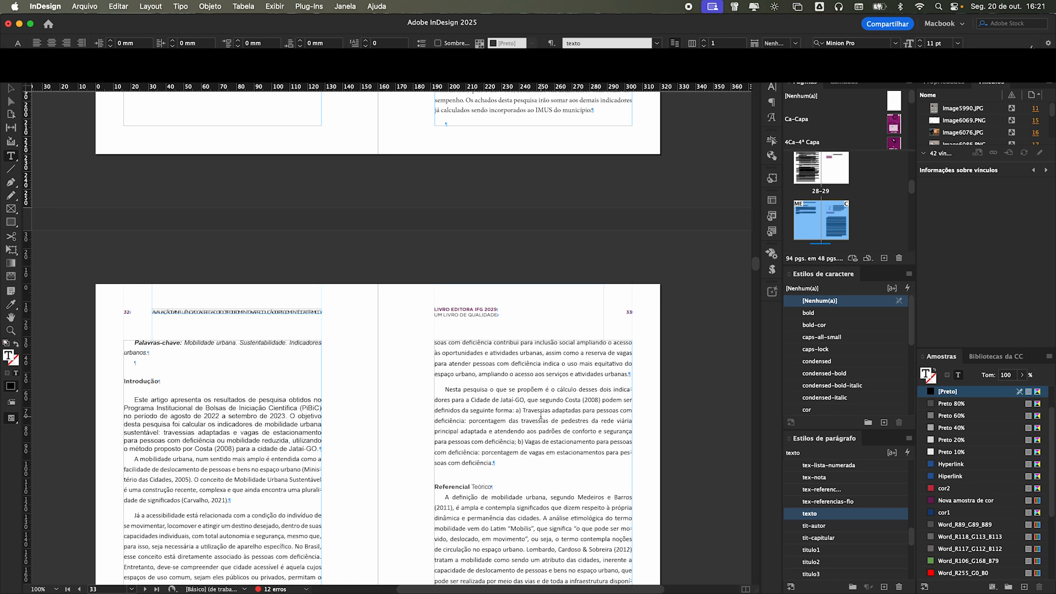
scroll(560, 394, "up", 15)
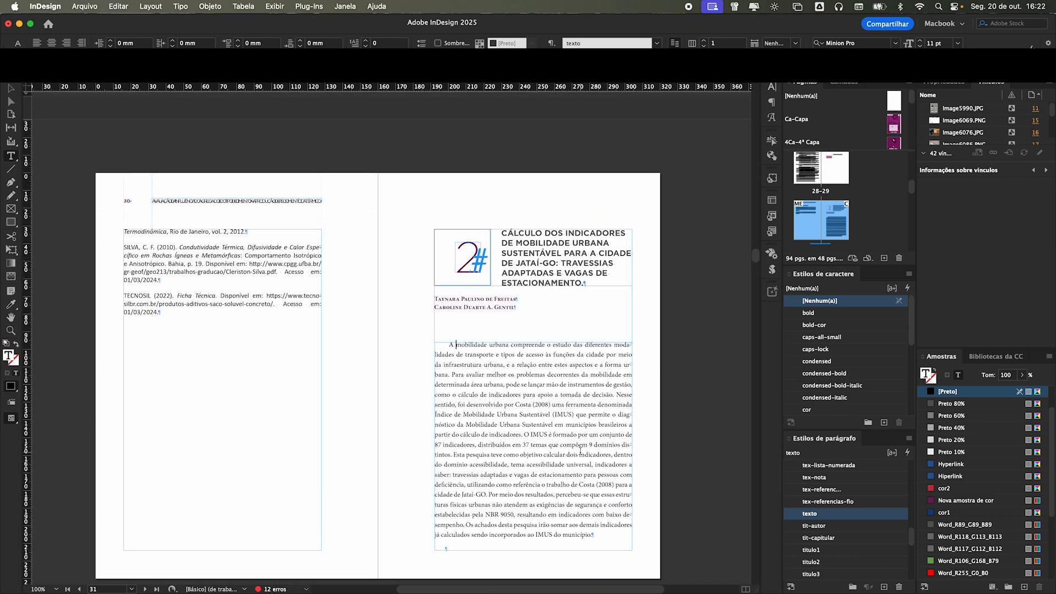
scroll(583, 451, "down", 5)
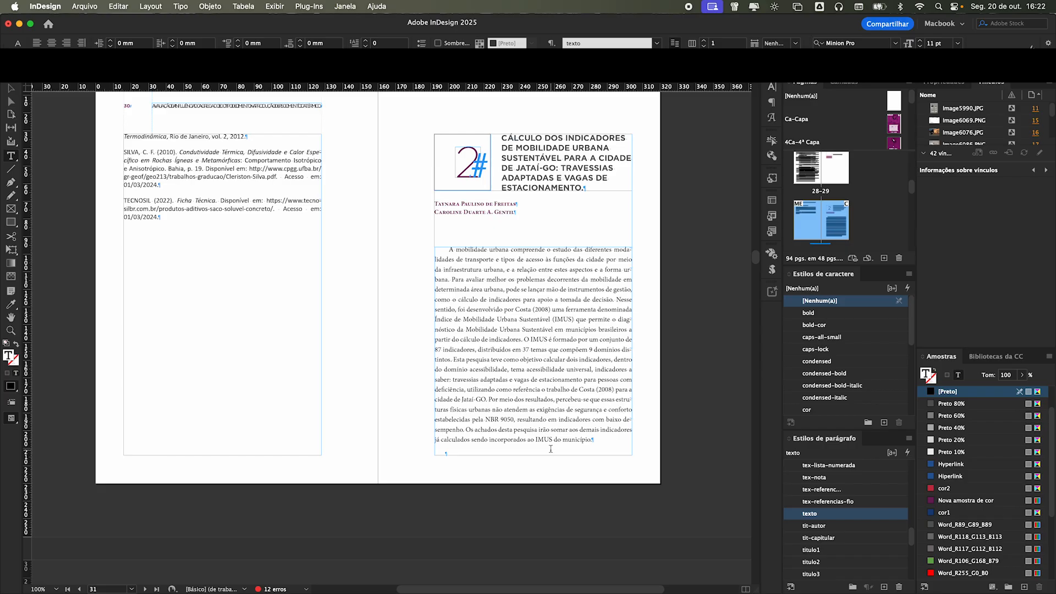
scroll(548, 447, "down", 20)
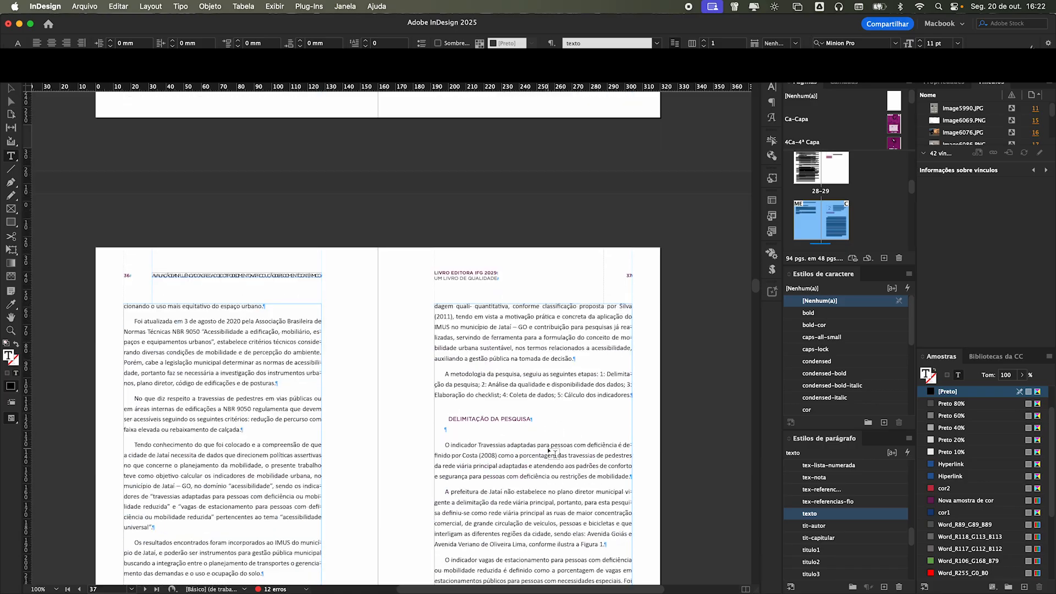
scroll(550, 452, "down", 20)
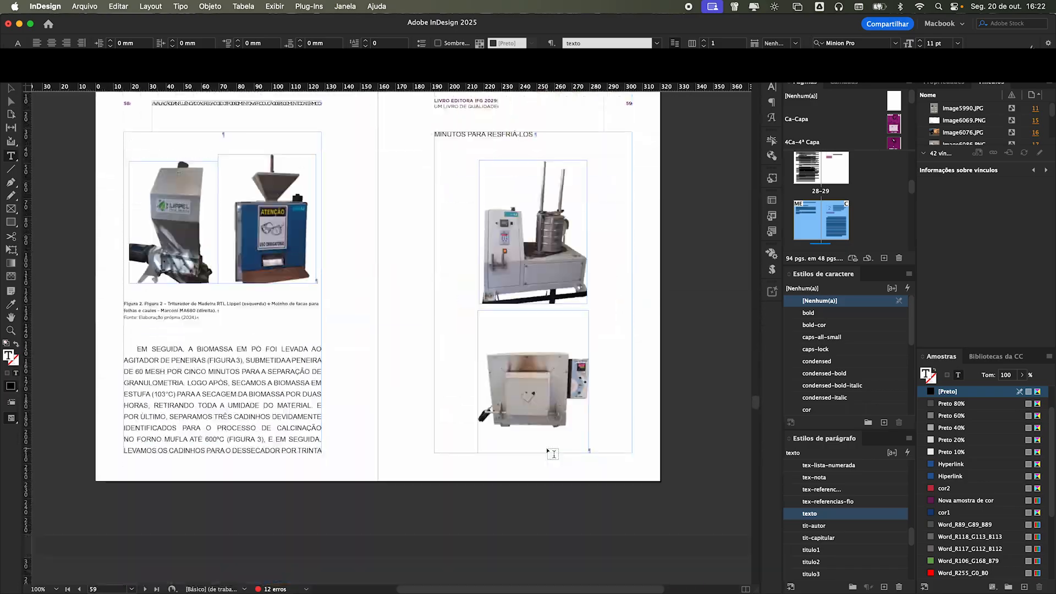
scroll(551, 453, "up", 15)
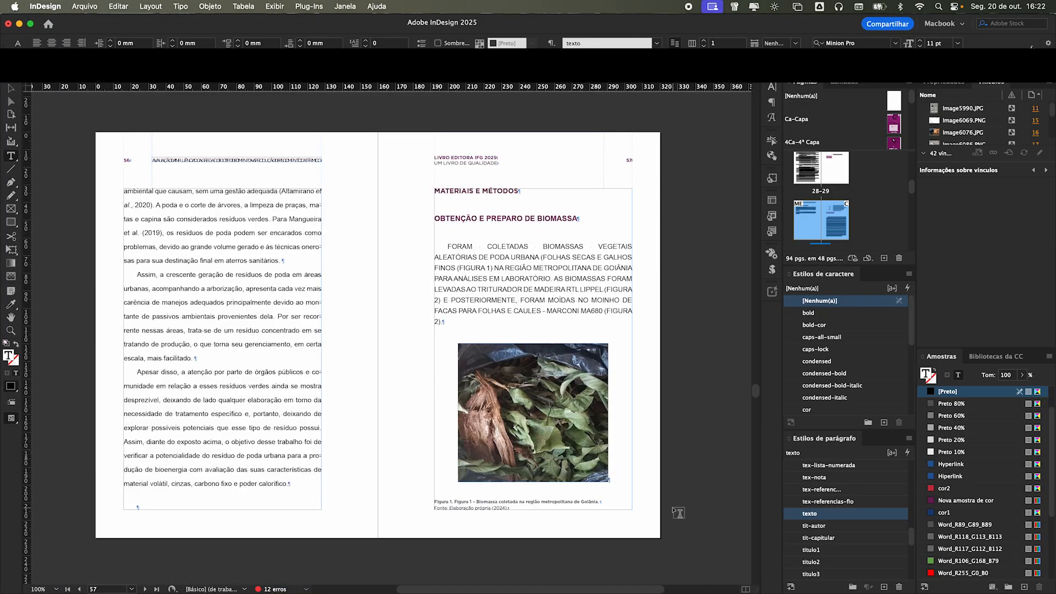
scroll(671, 510, "up", 4, "alt")
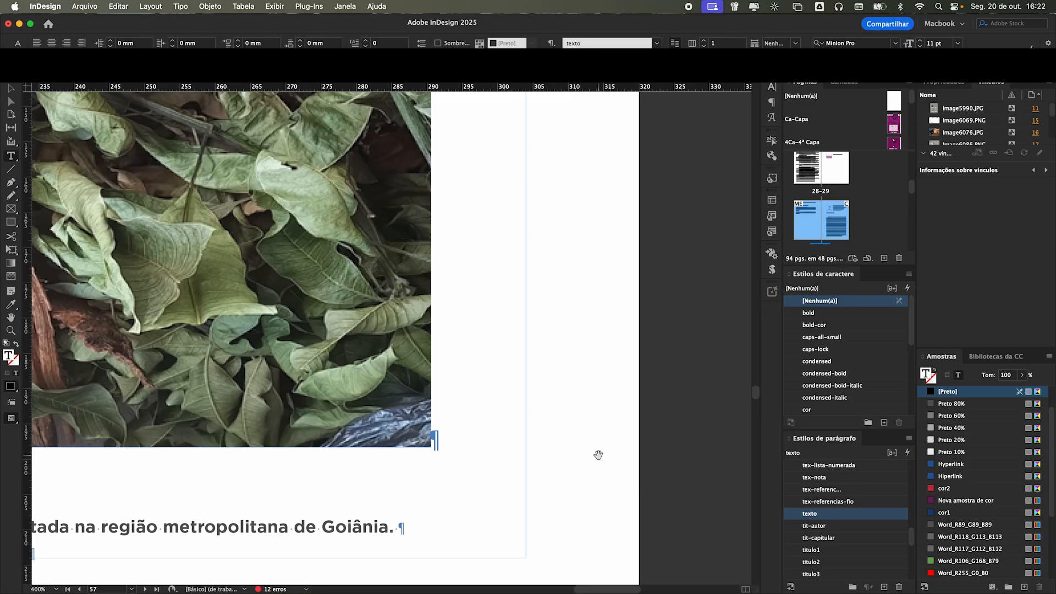
scroll(596, 455, "down", 4, "alt")
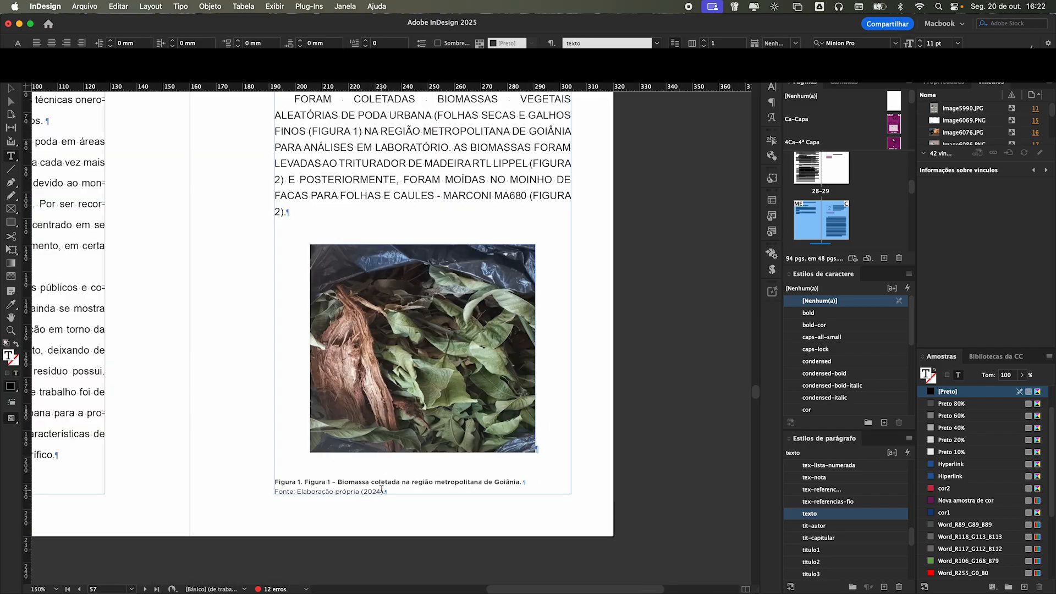
- Apply the objeto object style to the biomass photo above the Figura 1 caption on page 57
left_click(377, 489)
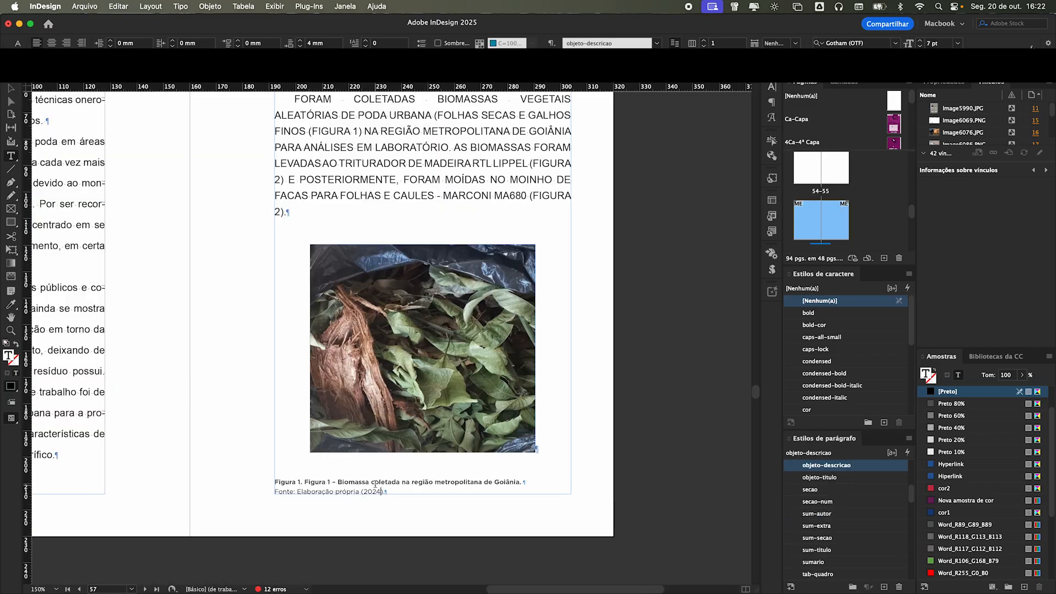
key("Escape")
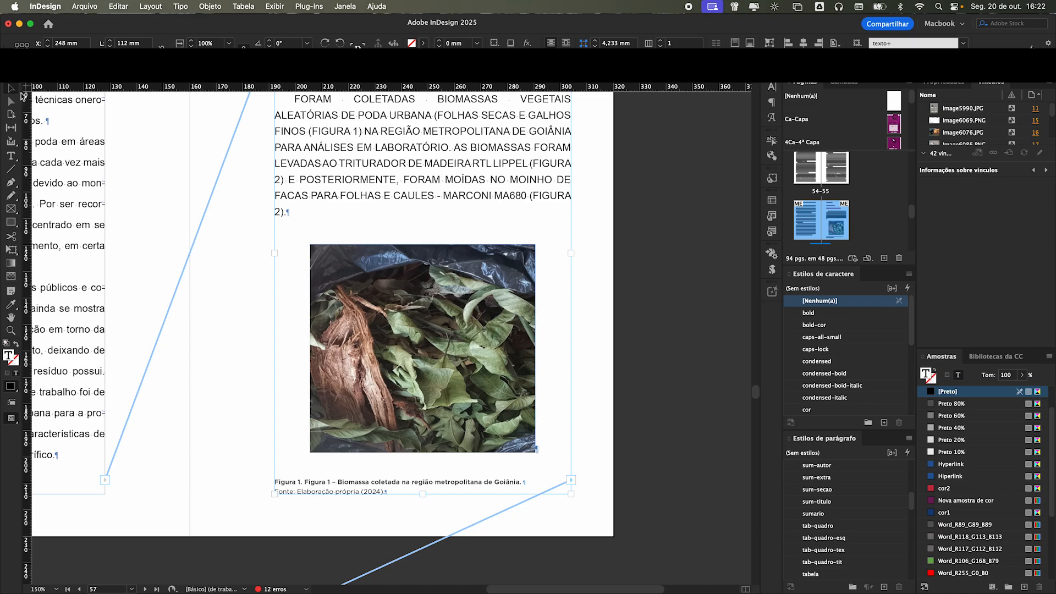
left_click(481, 300)
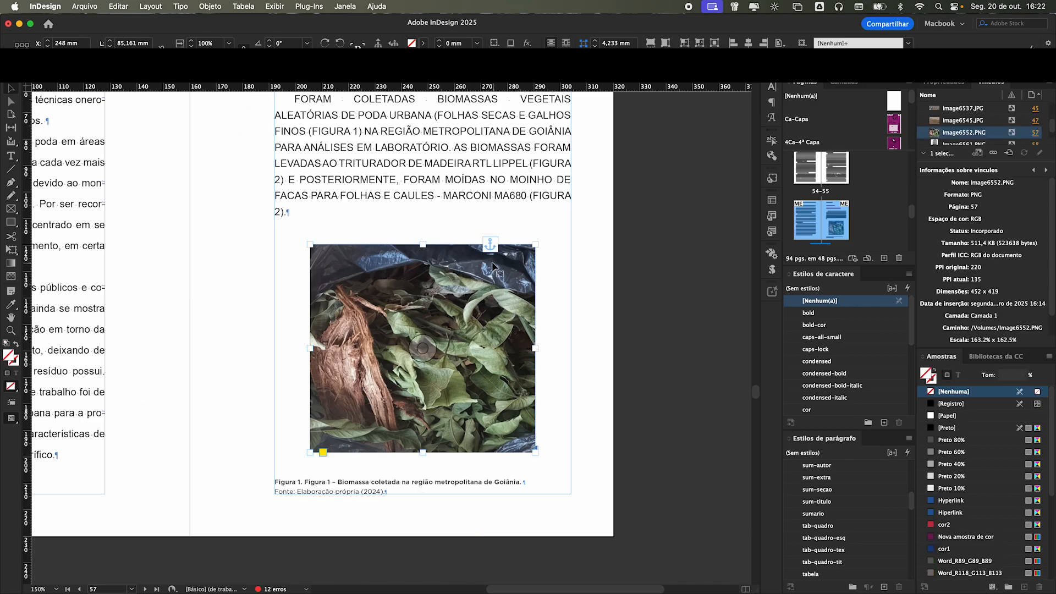
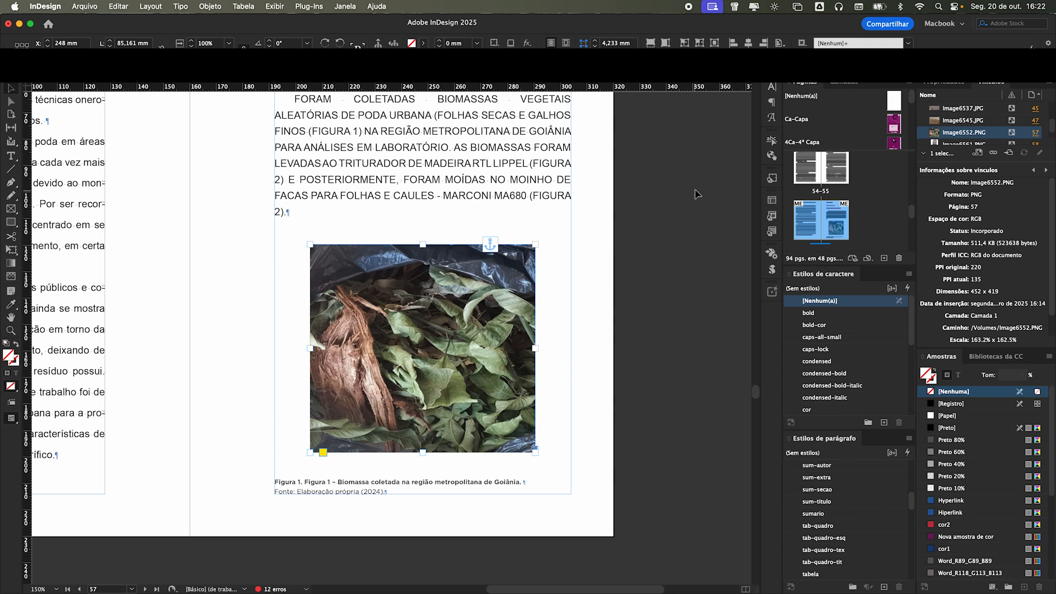
left_click(772, 179)
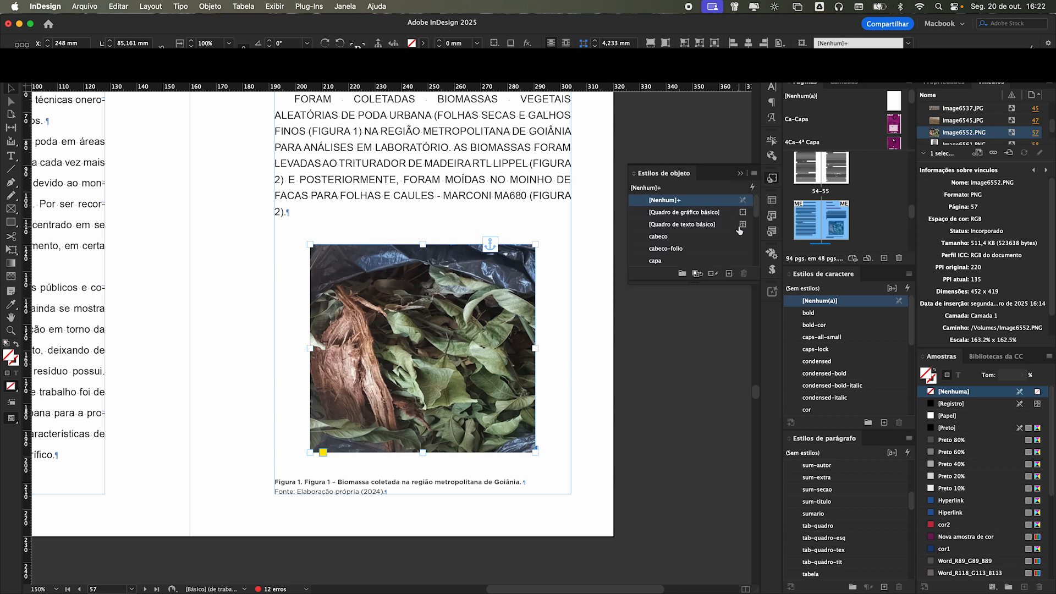
left_click_drag(758, 210, 756, 233)
left_click(656, 228)
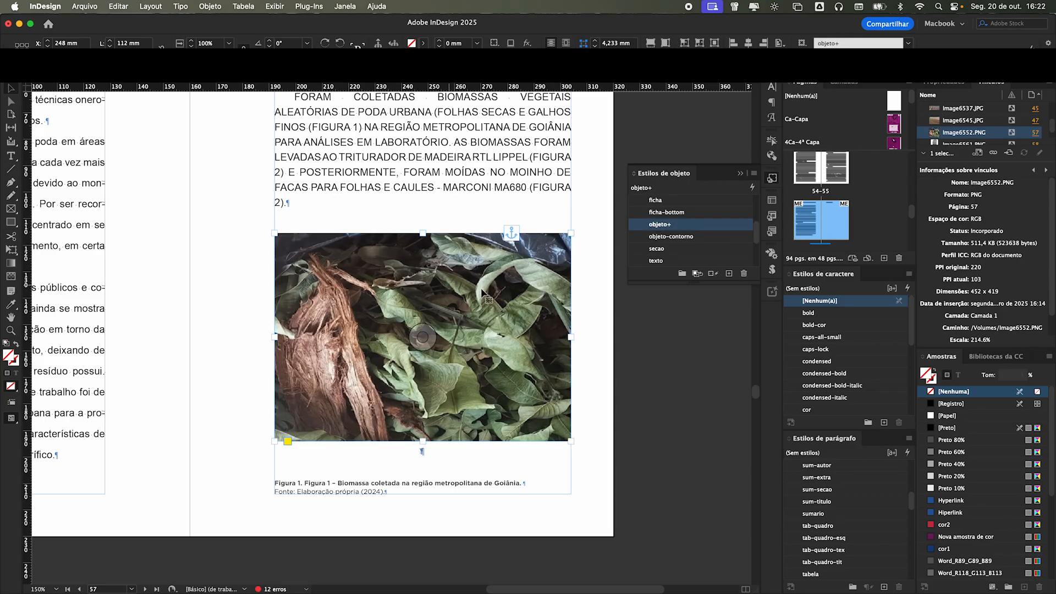
left_click(622, 303)
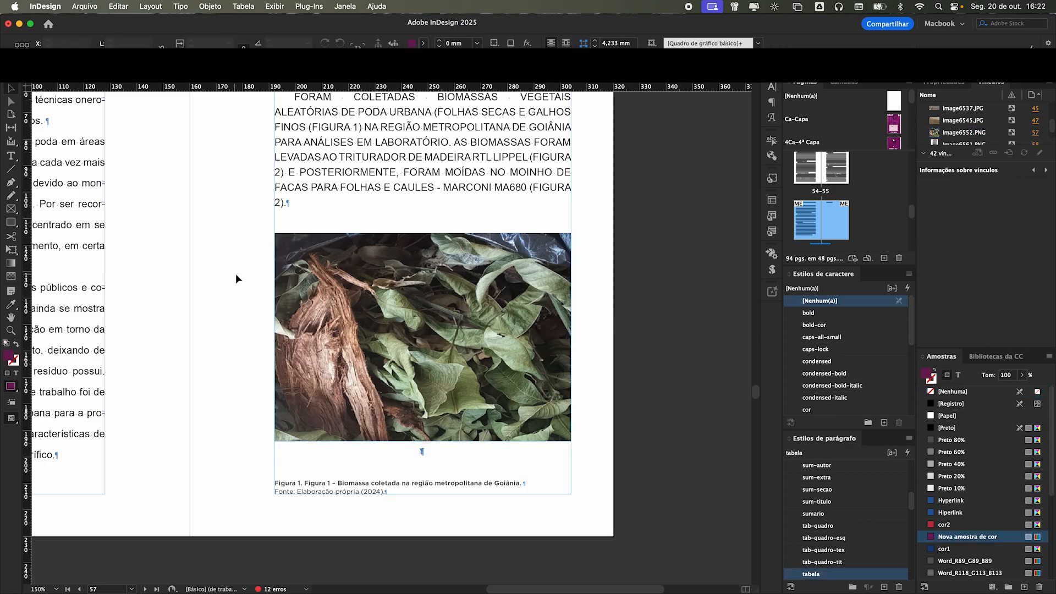
- Fit the biomass photo's frame to its content so the whole picture shows at the text column's width
left_click(423, 338)
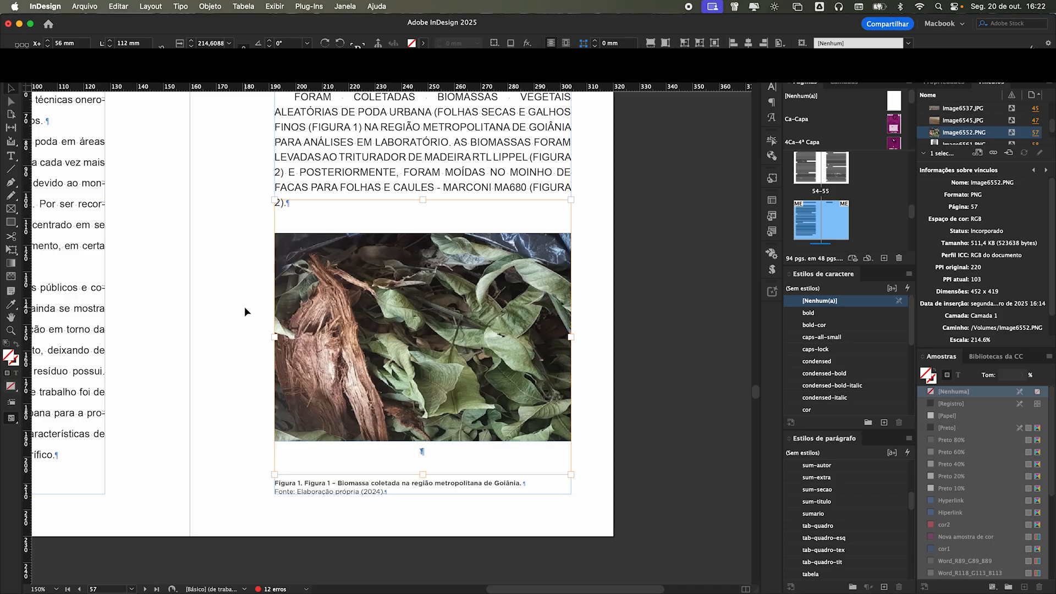
left_click(239, 288)
left_click(358, 278)
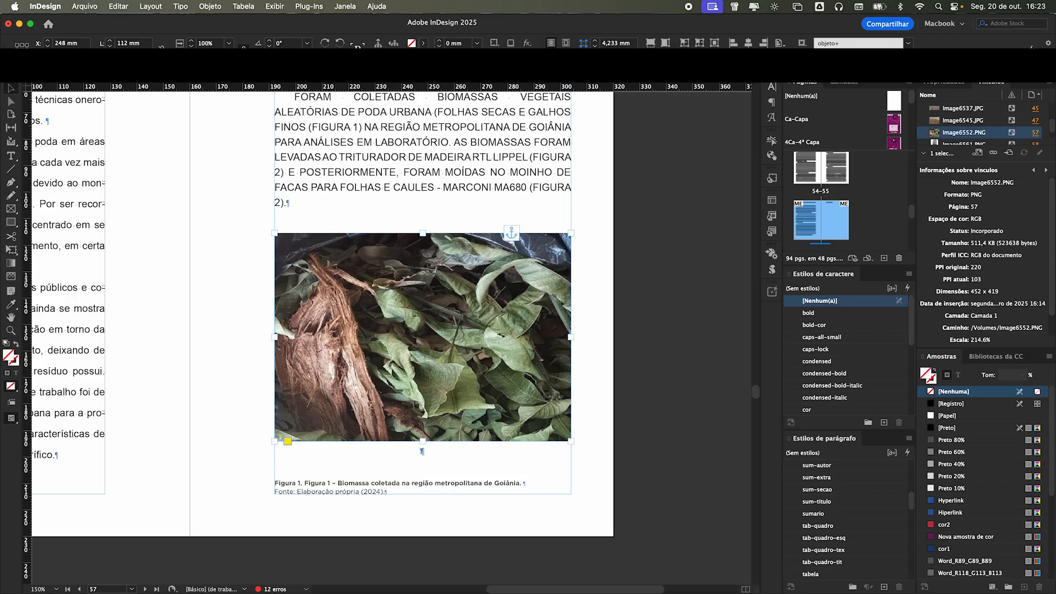
left_click(699, 43)
scroll(424, 361, "up", 12)
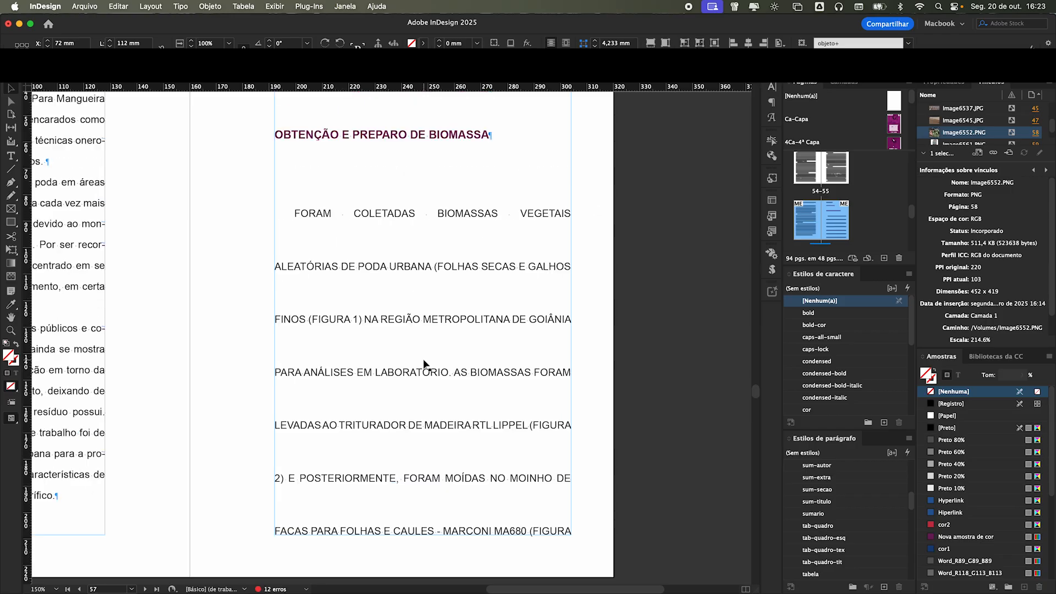
scroll(425, 364, "down", 12)
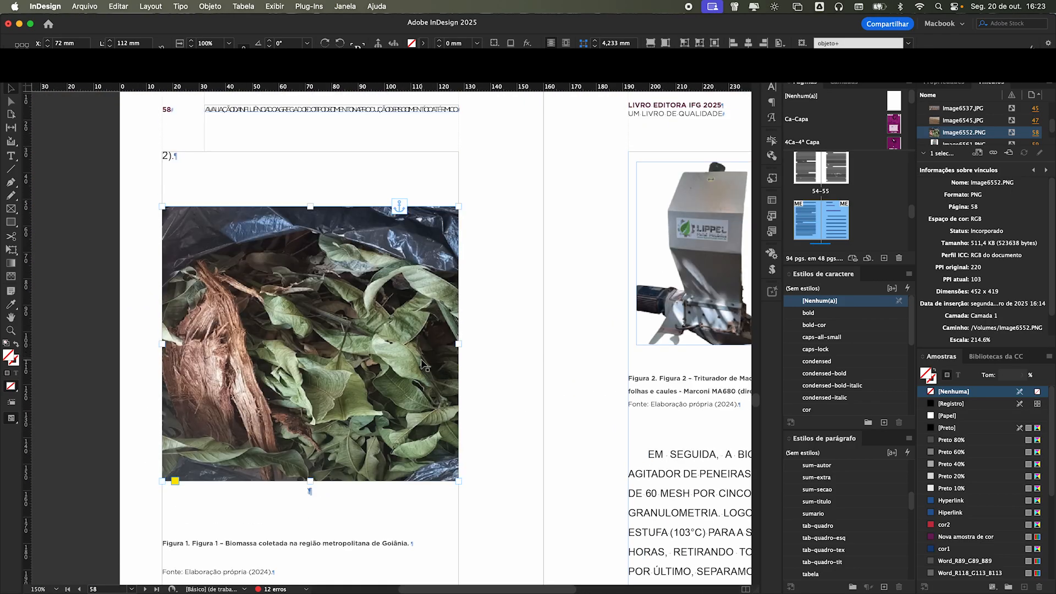
left_click(496, 295)
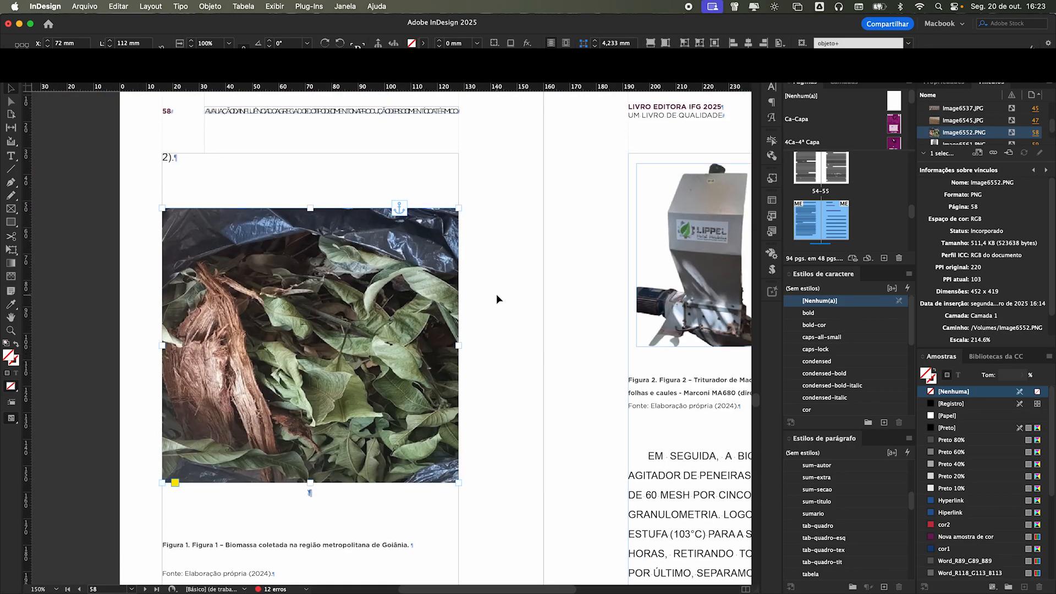
- Delete the paragraph break between the anchored biomass photo and its Figura 1 caption on page 58
double_click(335, 495)
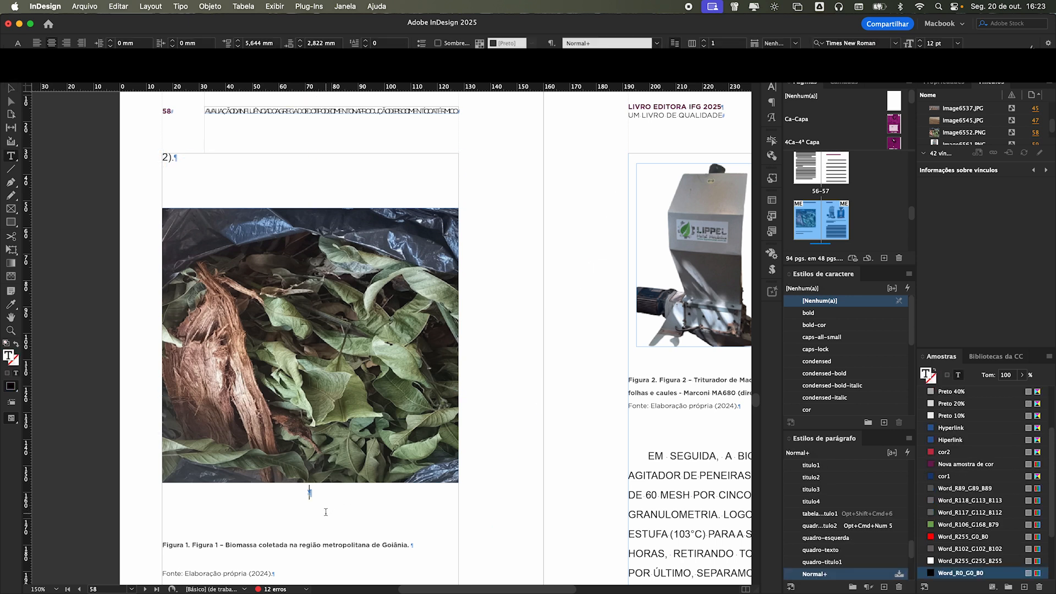
scroll(325, 512, "up", 1)
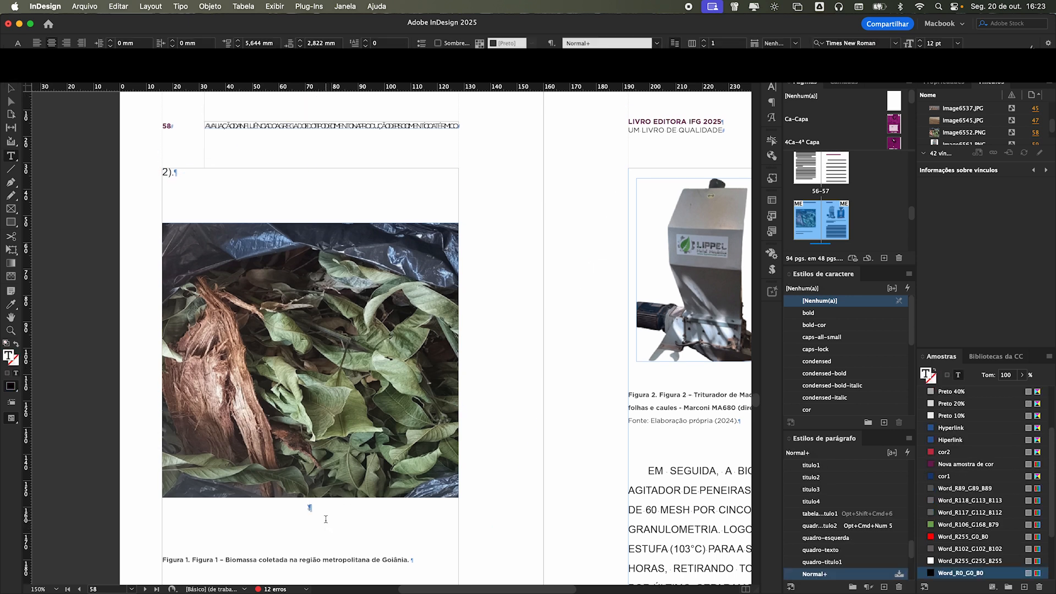
scroll(325, 519, "up", 3)
scroll(319, 532, "down", 12)
scroll(305, 254, "down", 2)
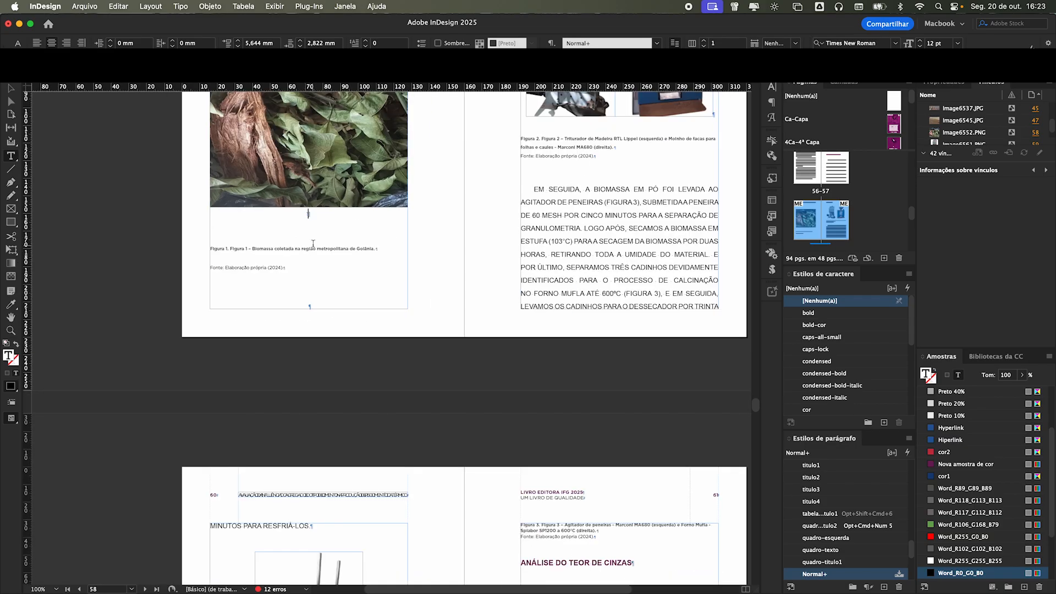
scroll(313, 240, "up", 10)
scroll(313, 242, "down", 1)
scroll(316, 259, "up", 10)
scroll(319, 269, "down", 4)
scroll(351, 297, "down", 3)
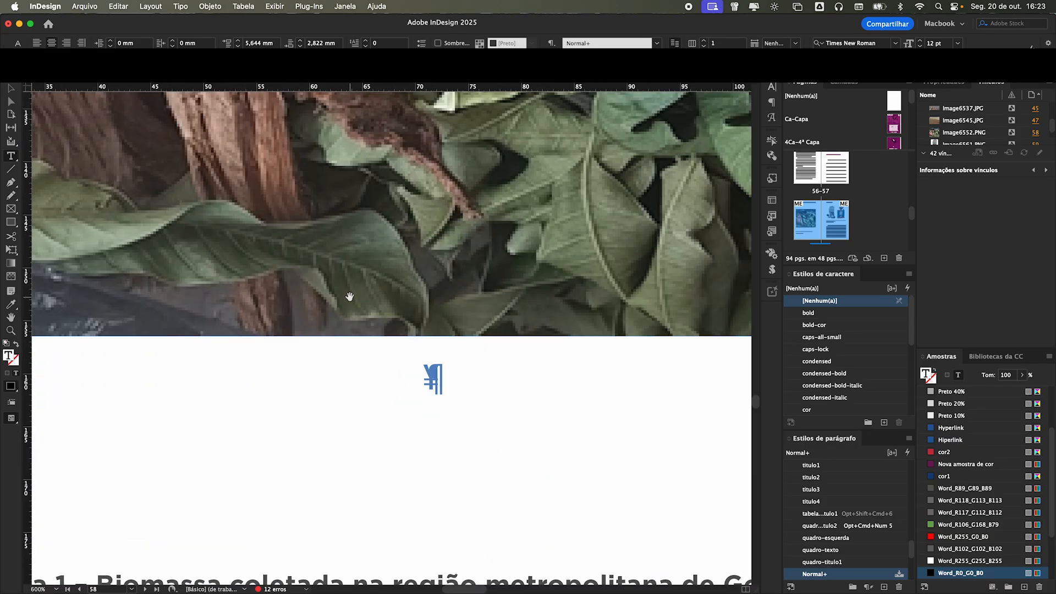
scroll(350, 297, "down", 3)
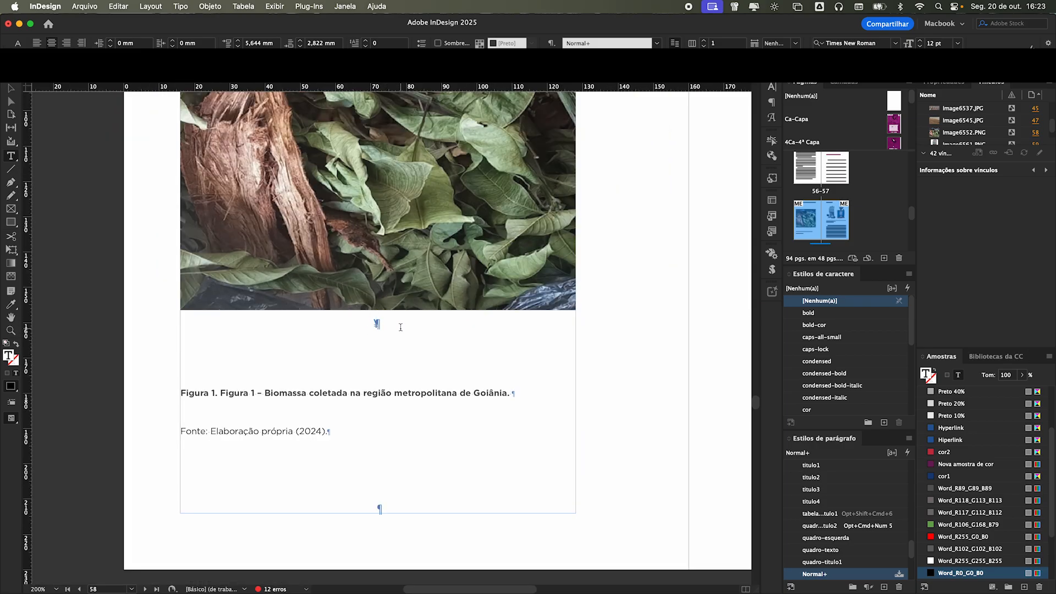
key("super+z")
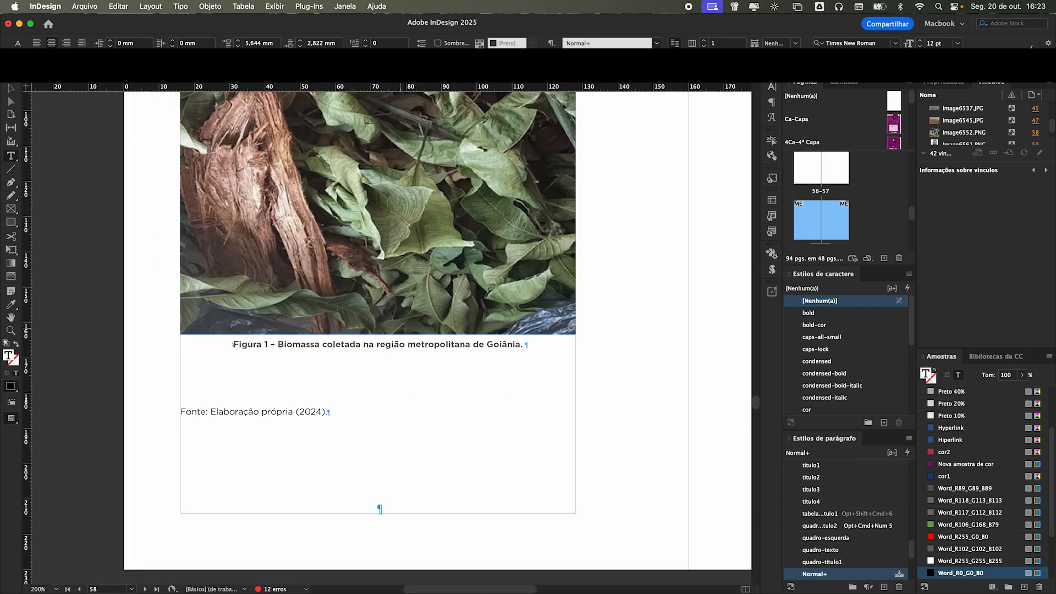
key("super+shift+z")
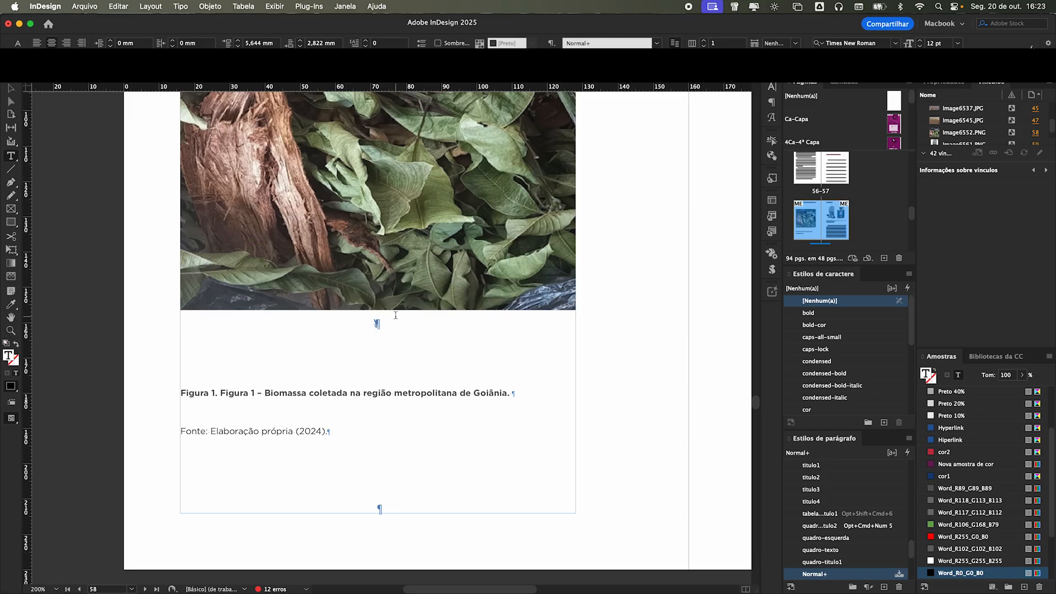
key("super+z")
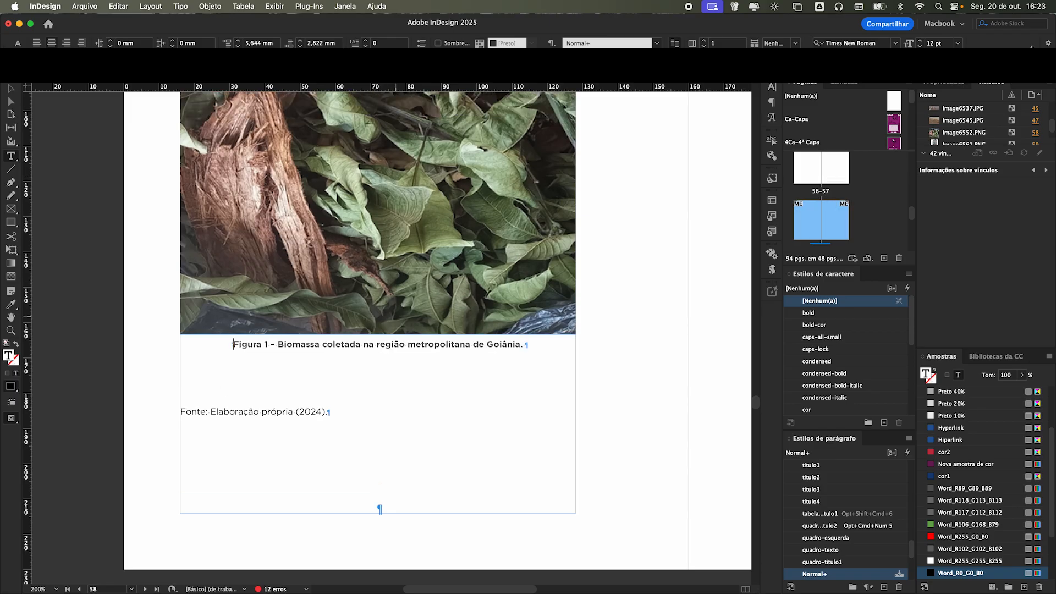
- Delete the manually typed "Figura 1 –" prefix from the caption, leaving "Biomassa coletada na região metropolitana de Goiânia."
key("shift+Right")
key("shift+Right")
key("shift+Right")
key("shift+Right")
key("shift+Right")
key("shift+Right")
key("shift+Right")
key("shift+Right")
key("shift+Right")
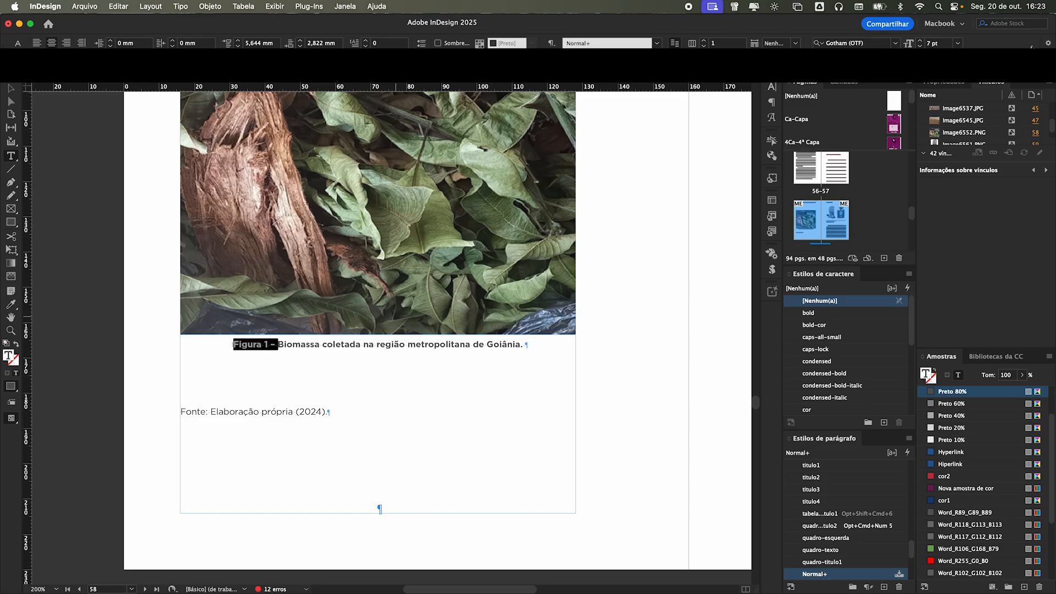
key("BackSpace")
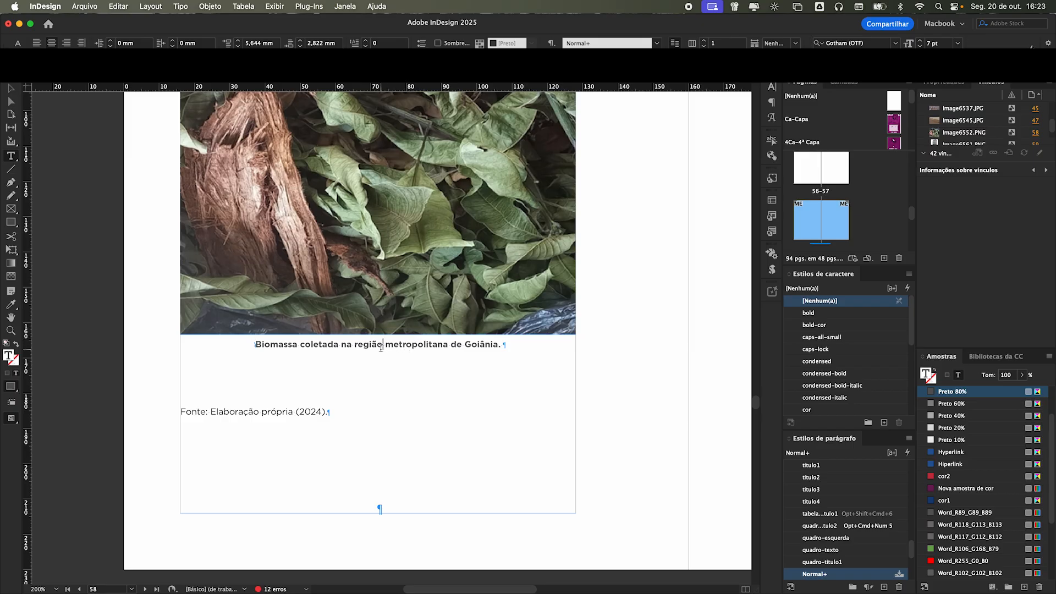
- Apply the objeto-titulo paragraph style to the biomass photo's caption and clear its formatting overrides
scroll(852, 540, "up", 1)
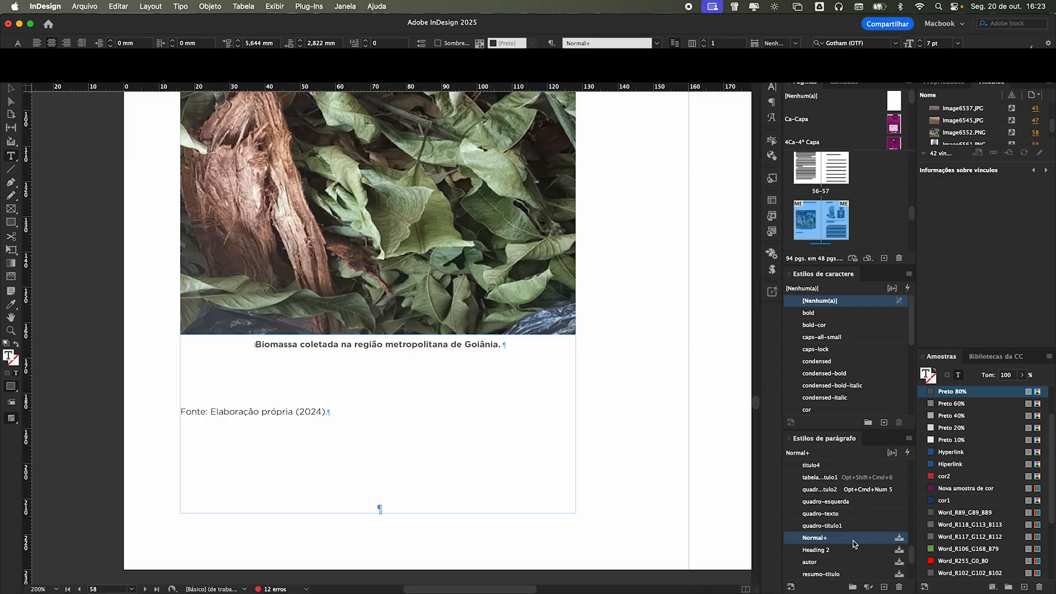
scroll(910, 542, "down", 4)
scroll(911, 564, "down", 5)
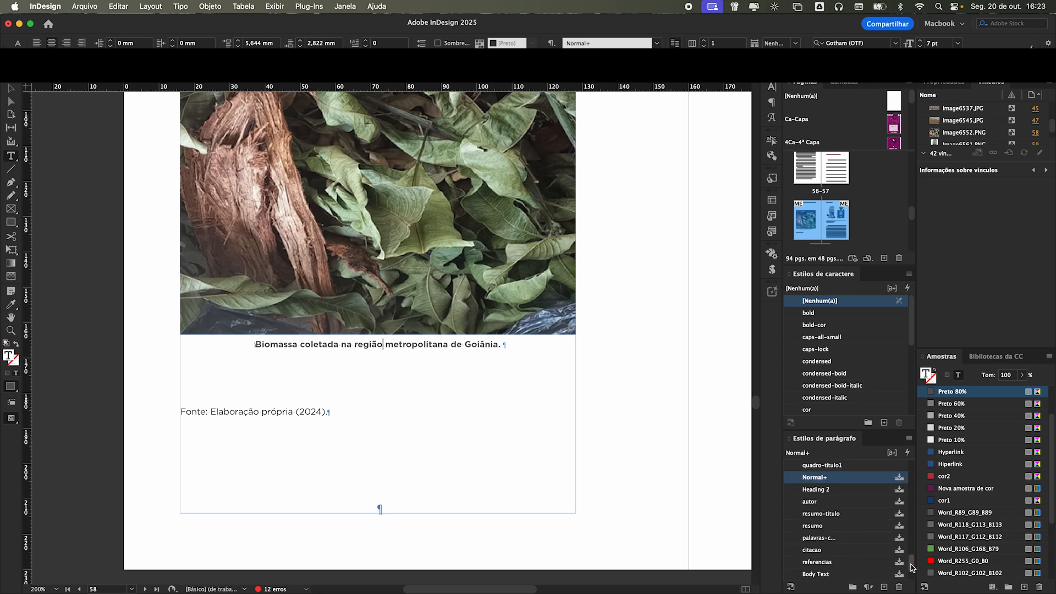
left_click(820, 501)
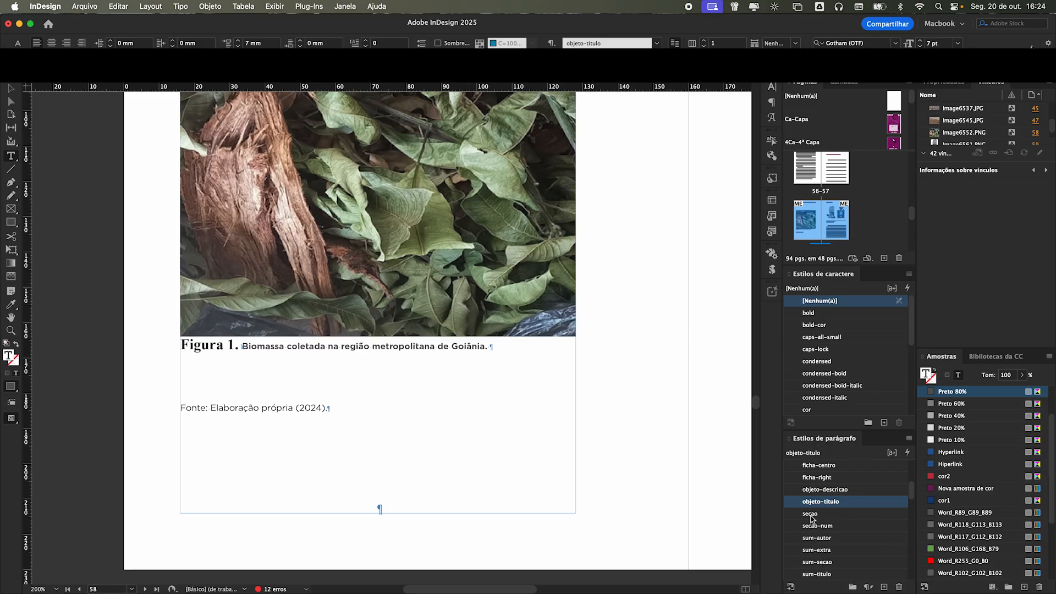
left_click(791, 503, "alt")
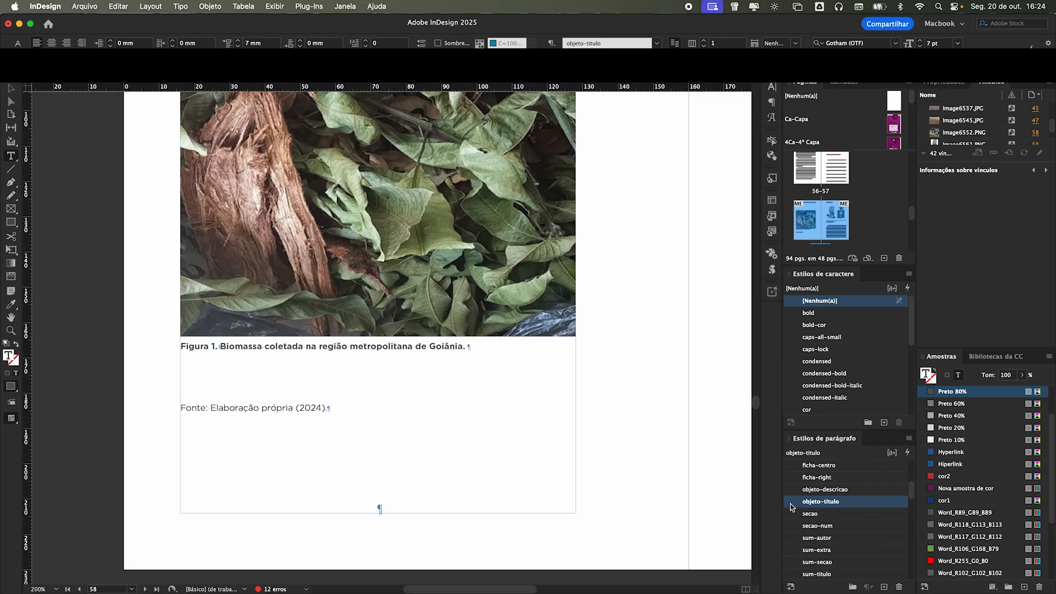
- Shrink the height of the page 58 text frame holding the biomass photo, caption and source line to fit its content
left_click(268, 407)
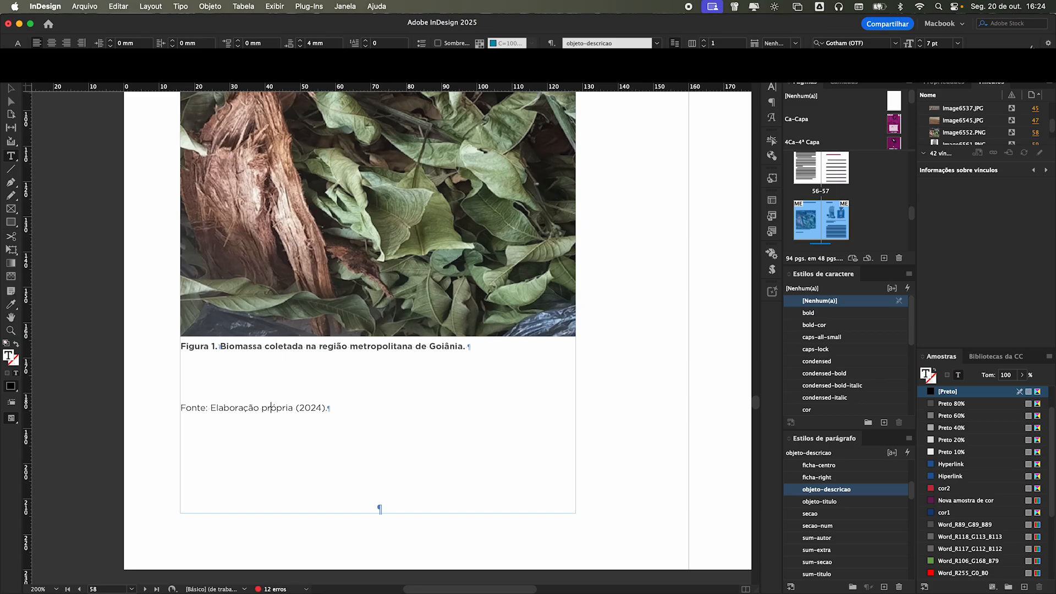
left_click(11, 91)
left_click(144, 272)
key("super+1")
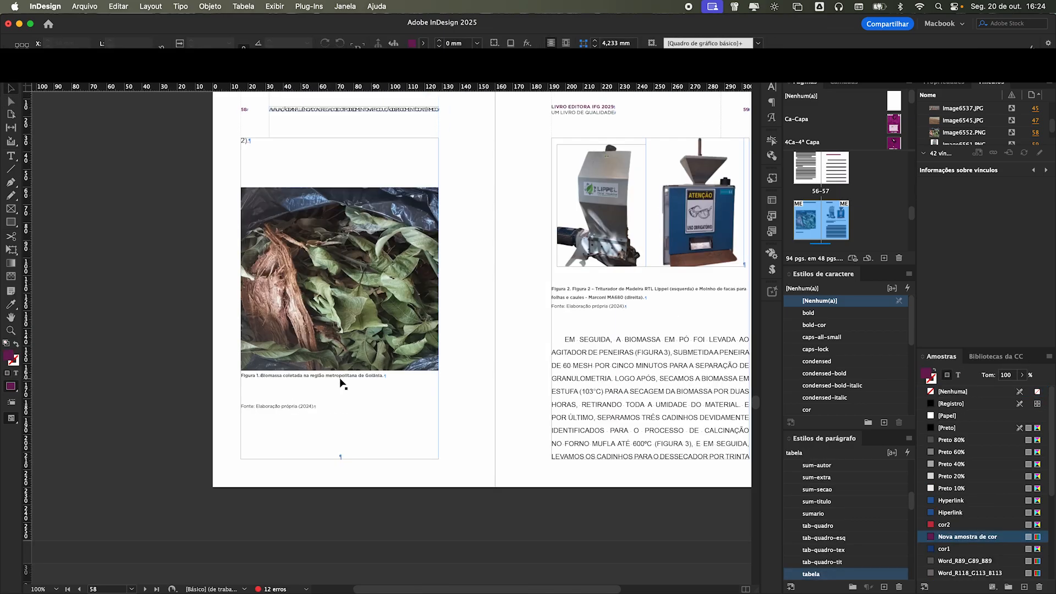
left_click(380, 453)
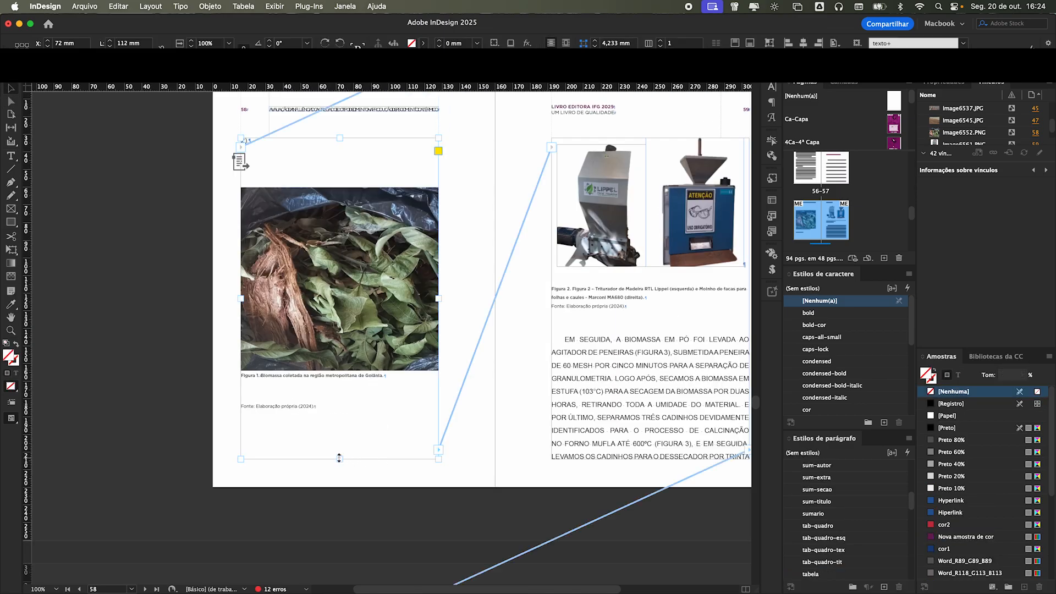
double_click(339, 457)
left_click(82, 322)
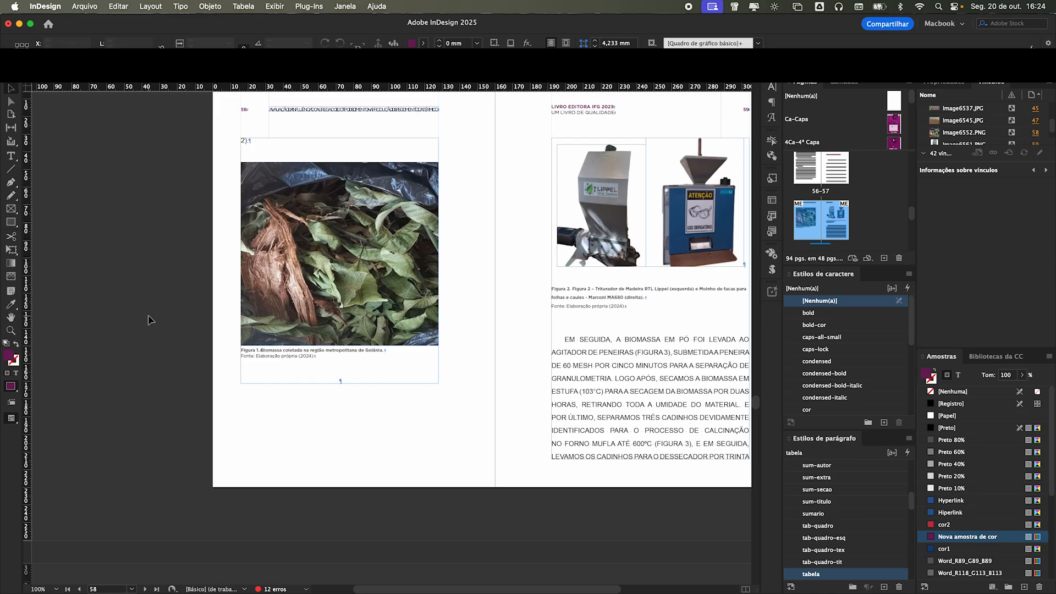
- Examine the Figura 1 caption in preview and normal view, including the anchor marker before "Biomassa"
key("w")
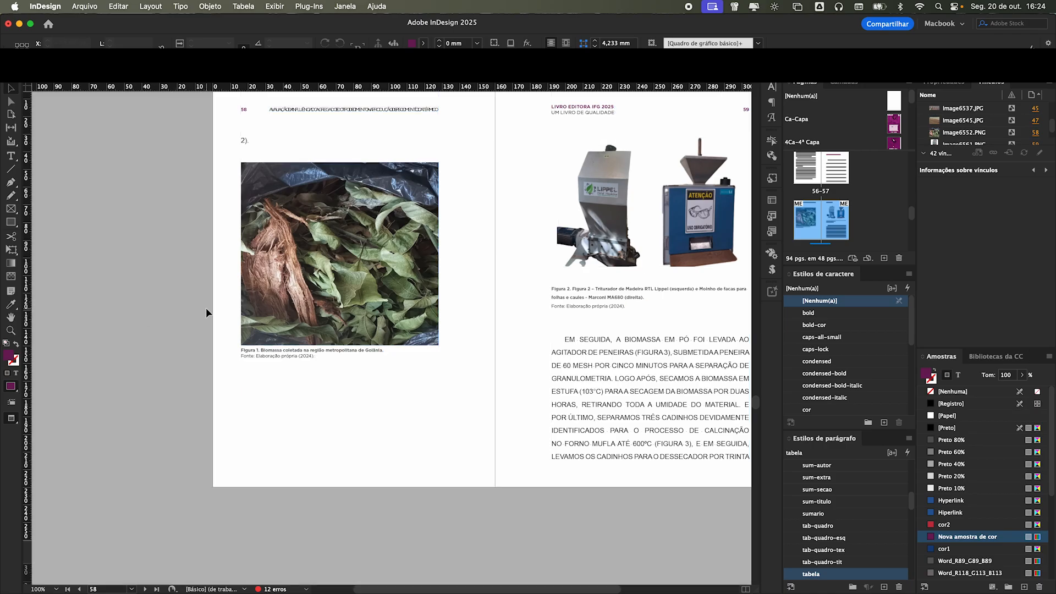
key("super+2")
scroll(324, 415, "right", 3)
scroll(325, 415, "up", 1)
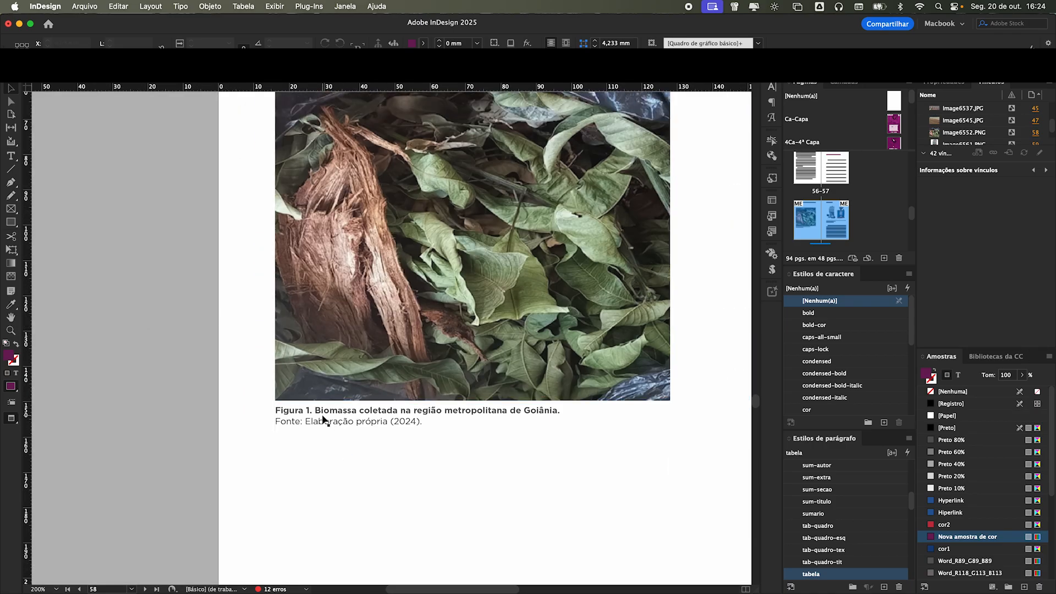
double_click(319, 414)
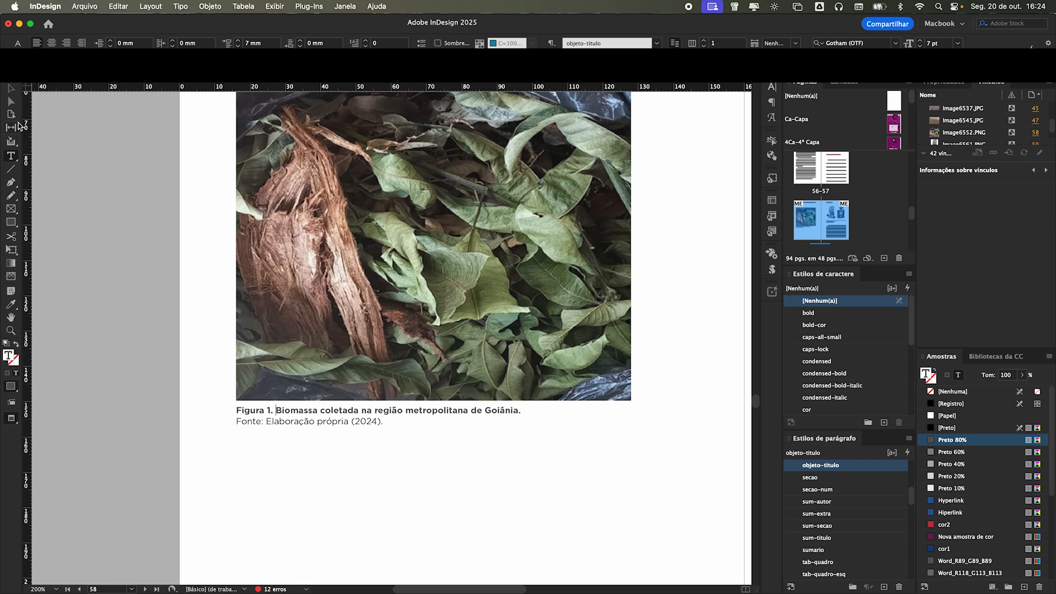
key("Escape")
key("w")
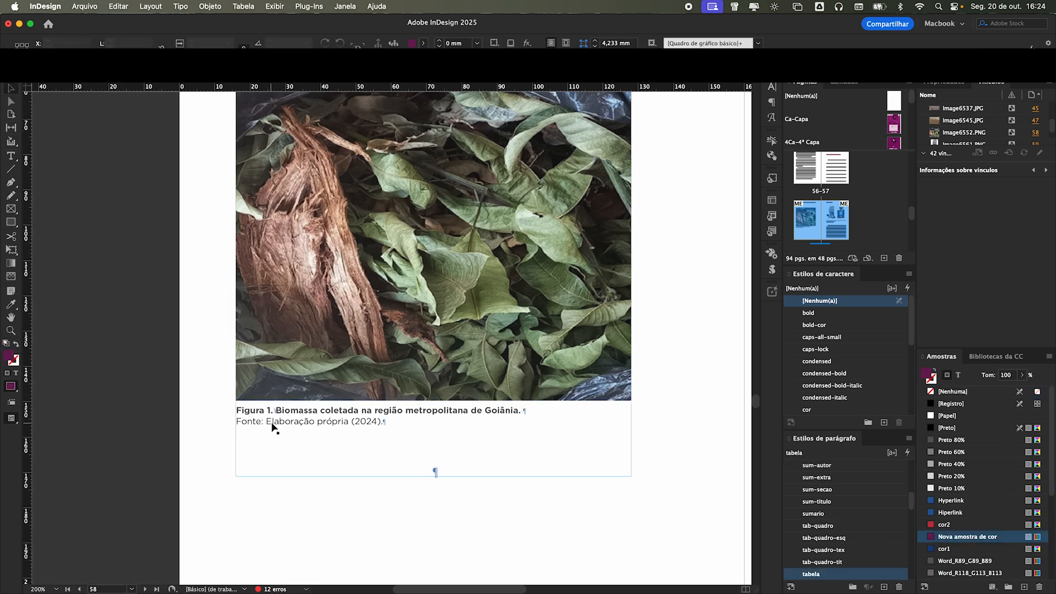
scroll(271, 423, "up", 9)
scroll(268, 417, "down", 4)
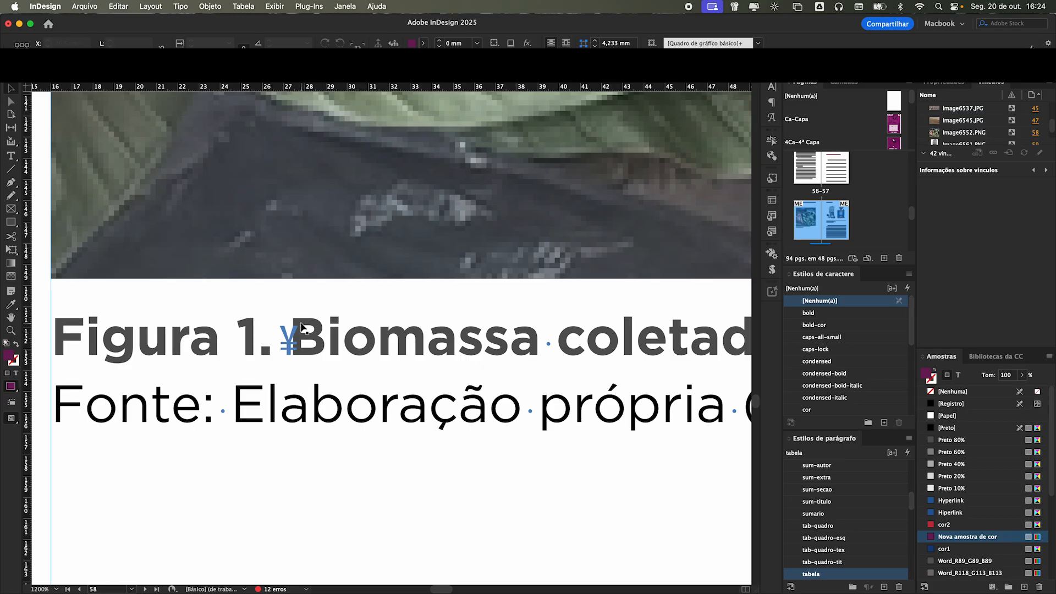
- Examine the Figura 1 caption and source line, the page 59 figure, and the compressed running header on page 58
scroll(238, 358, "down", 3)
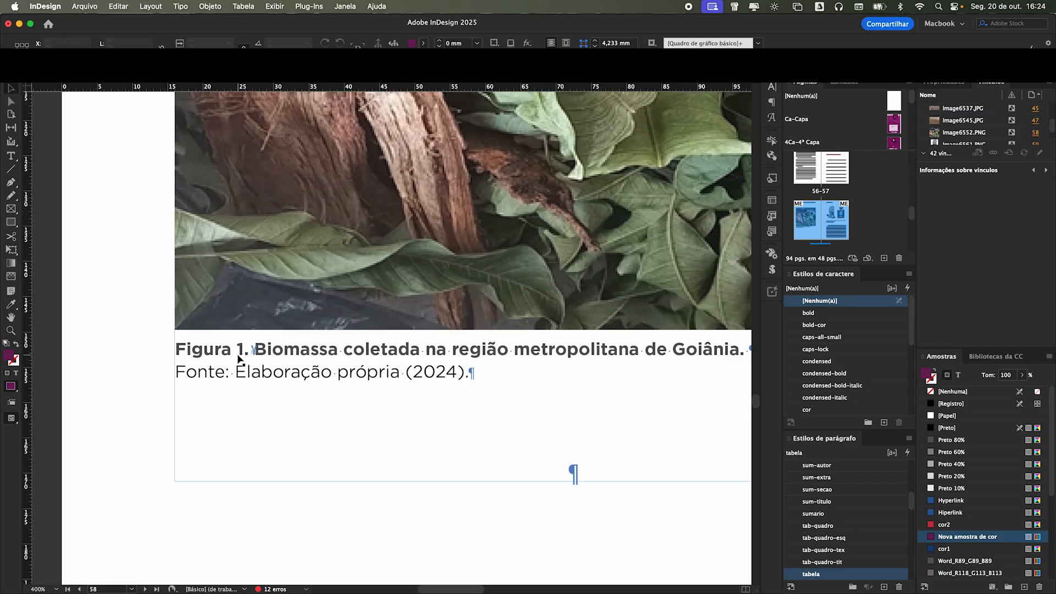
double_click(300, 355)
left_click_drag(282, 352, 348, 352)
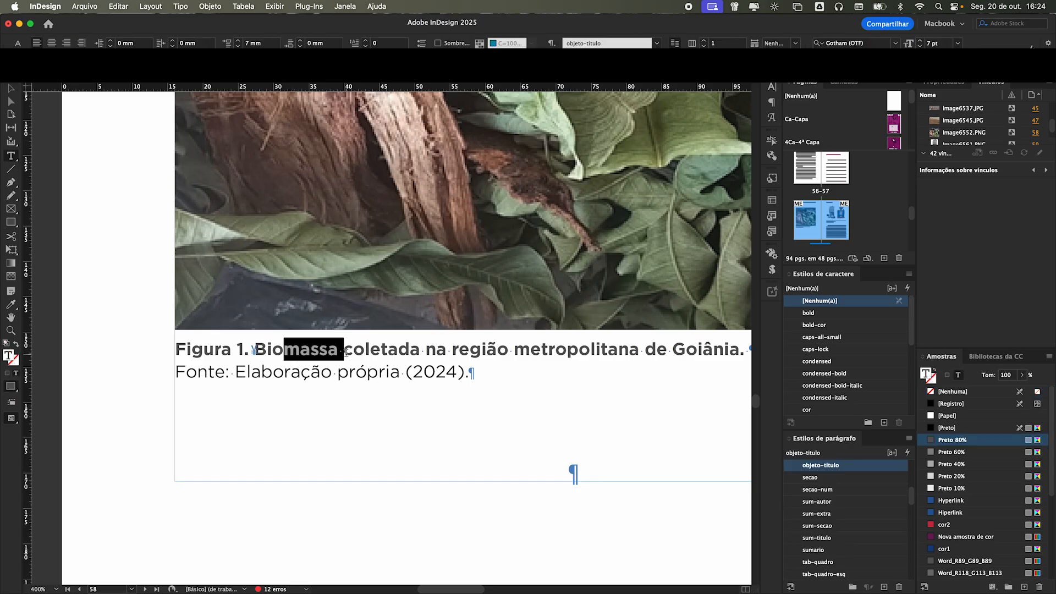
left_click_drag(273, 373, 332, 373)
scroll(325, 430, "down", 5)
scroll(435, 503, "right", 6)
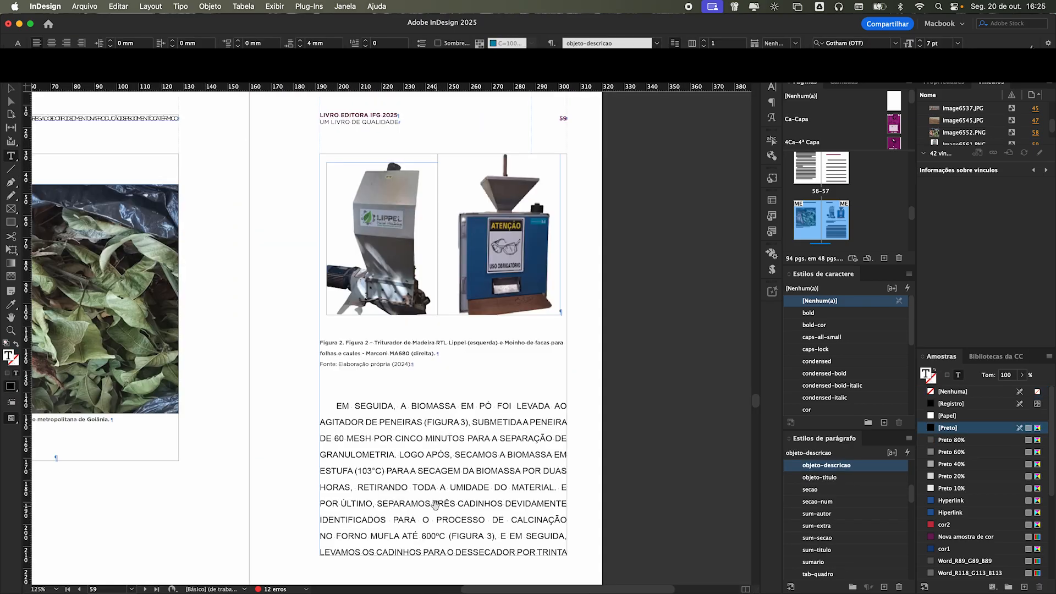
scroll(418, 501, "down", 2)
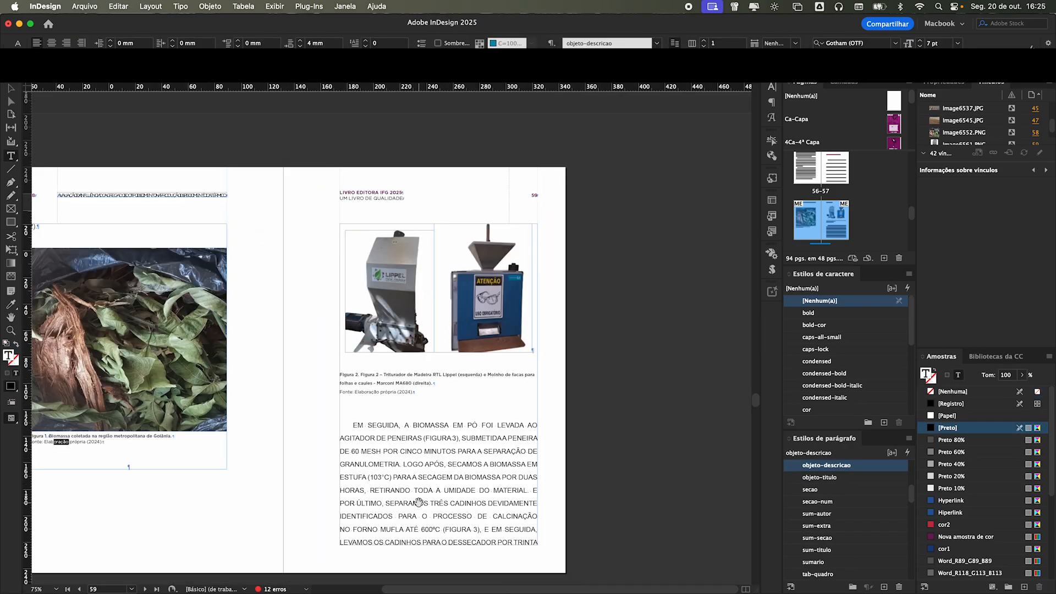
scroll(170, 272, "up", 1)
scroll(170, 271, "up", 4)
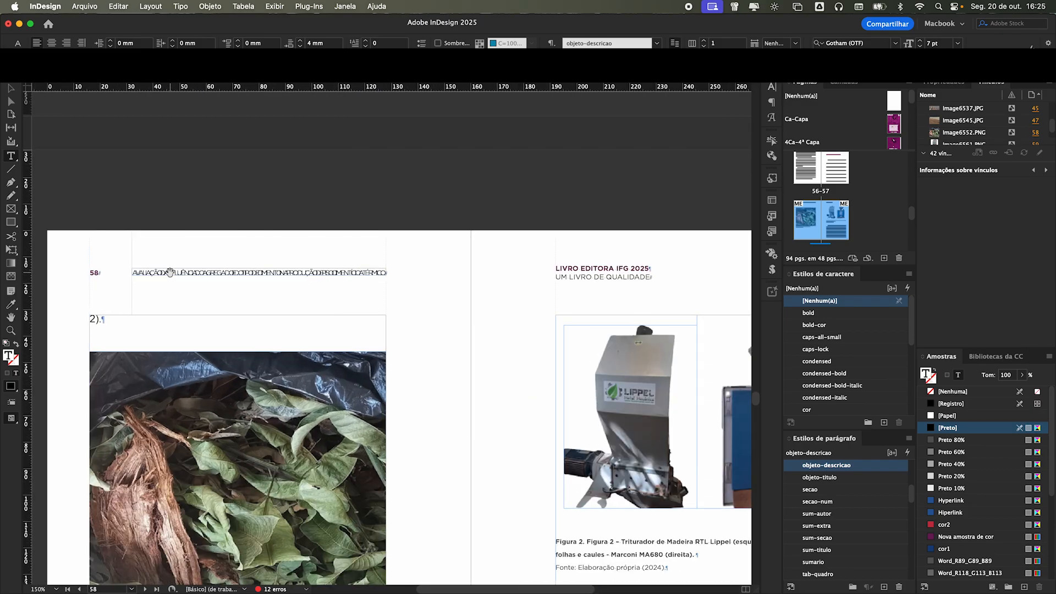
scroll(168, 271, "down", 1)
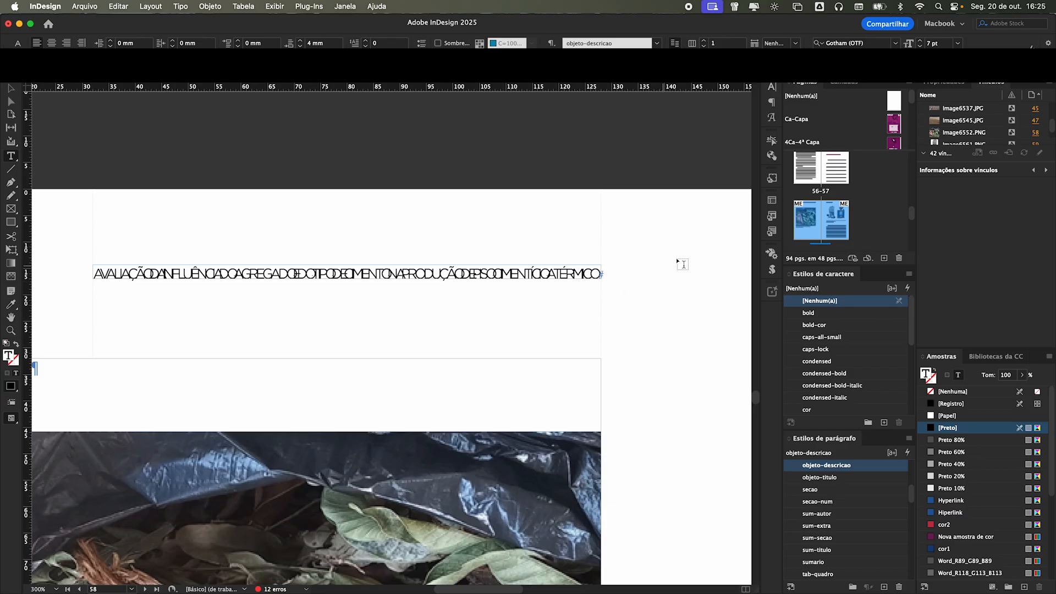
- Duplicate the M-Mestre master spread
left_click_drag(910, 98, 912, 143)
scroll(251, 261, "down", 2)
left_click(896, 140)
left_click(879, 140)
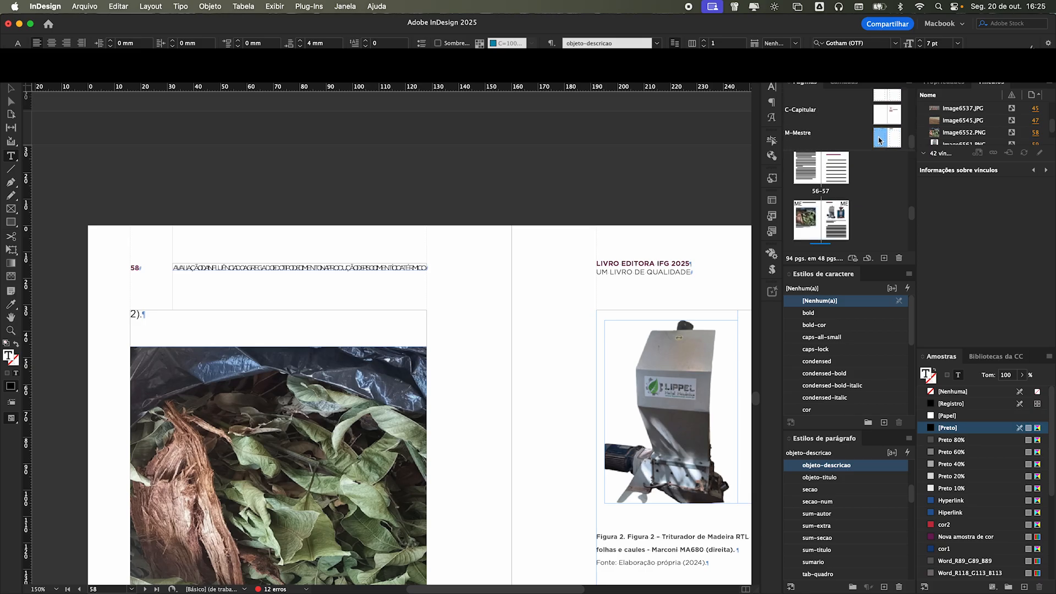
left_click(894, 139, "shift")
right_click(879, 140)
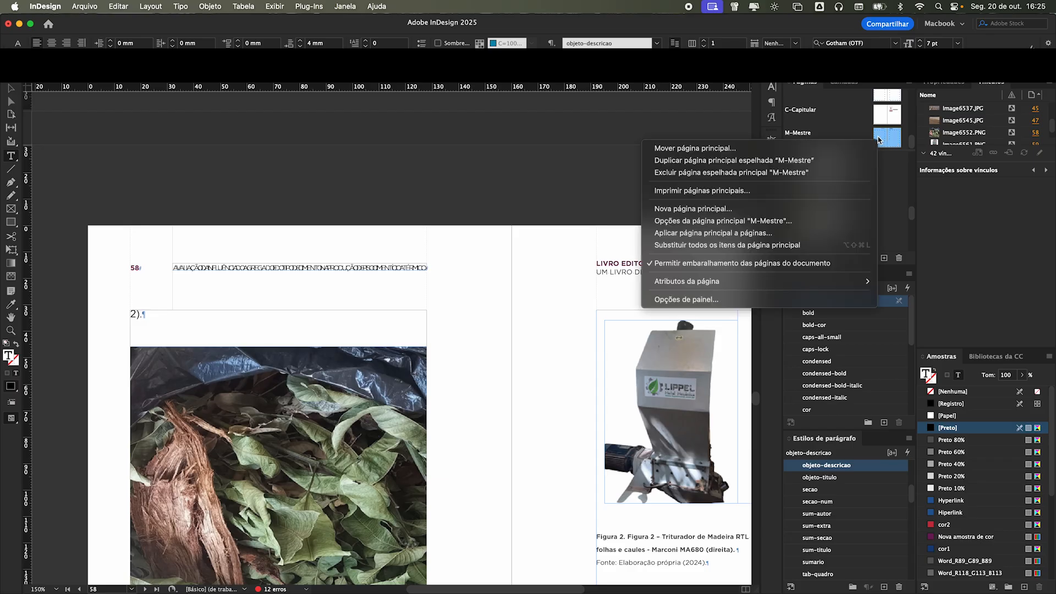
left_click(826, 159)
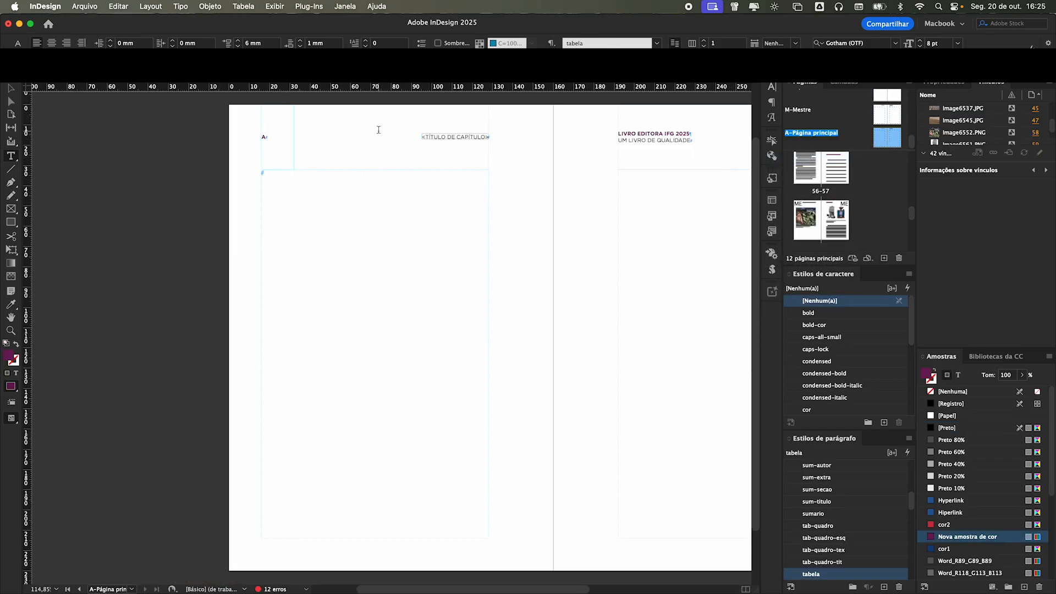
- Give the duplicated master spread the prefix C2 and the name "Capítulo 2"
right_click(873, 140)
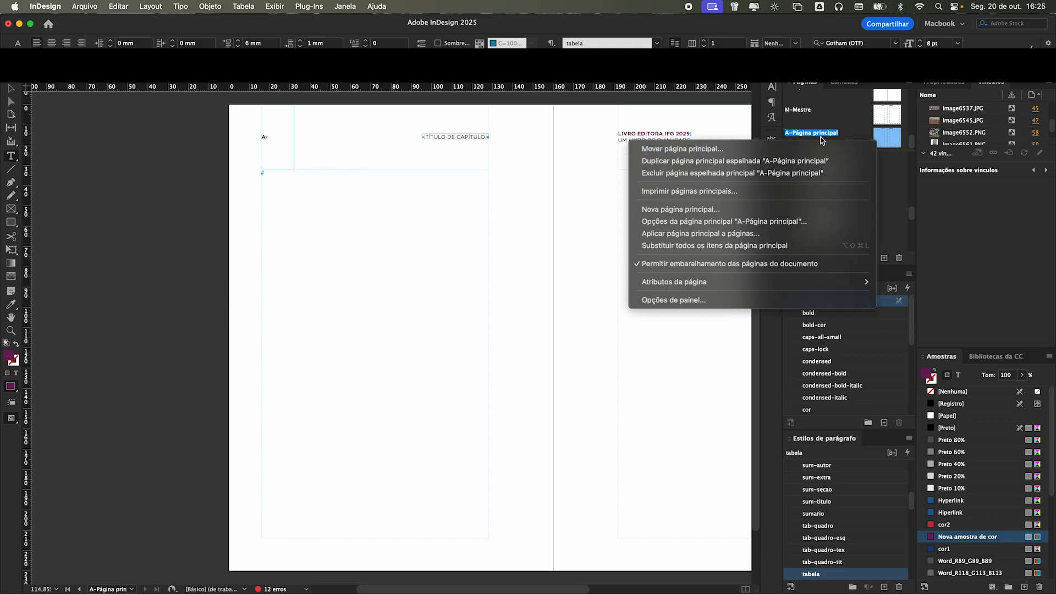
left_click(699, 223)
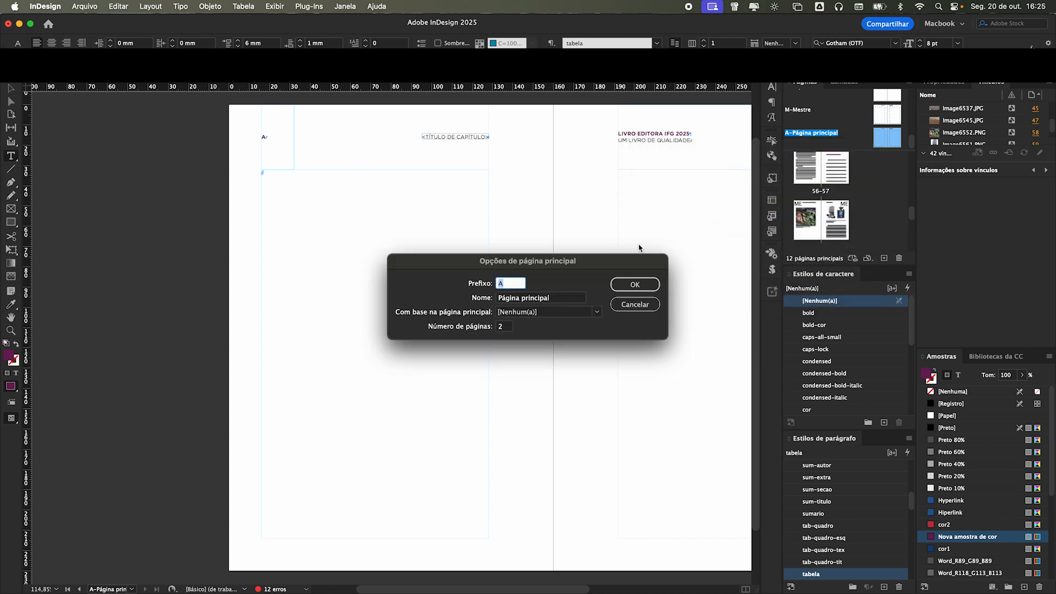
type("C2")
key("Tab")
type("C")
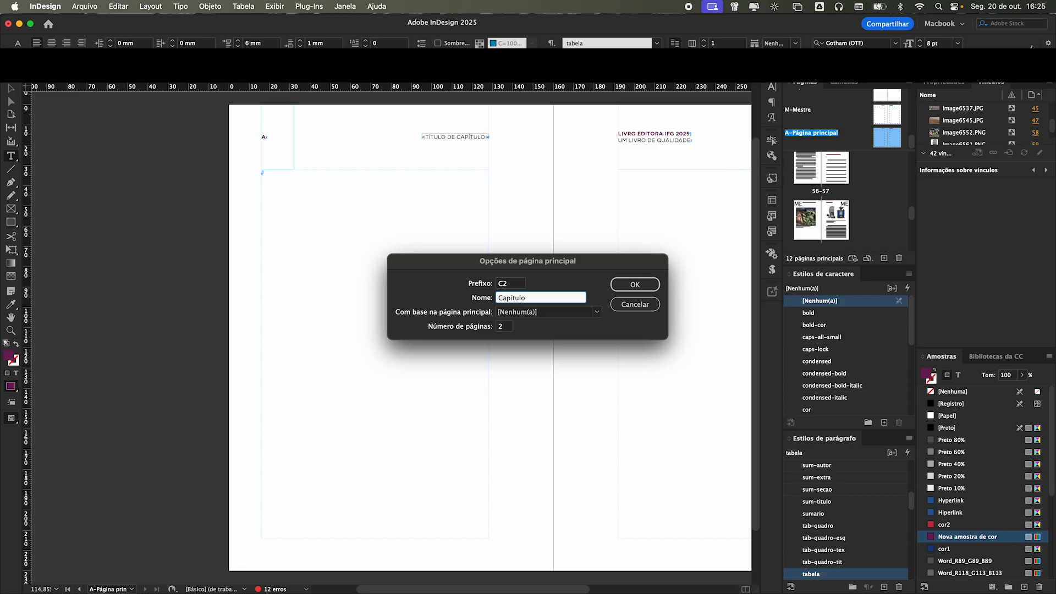
type("apítulo 2")
left_click(634, 284)
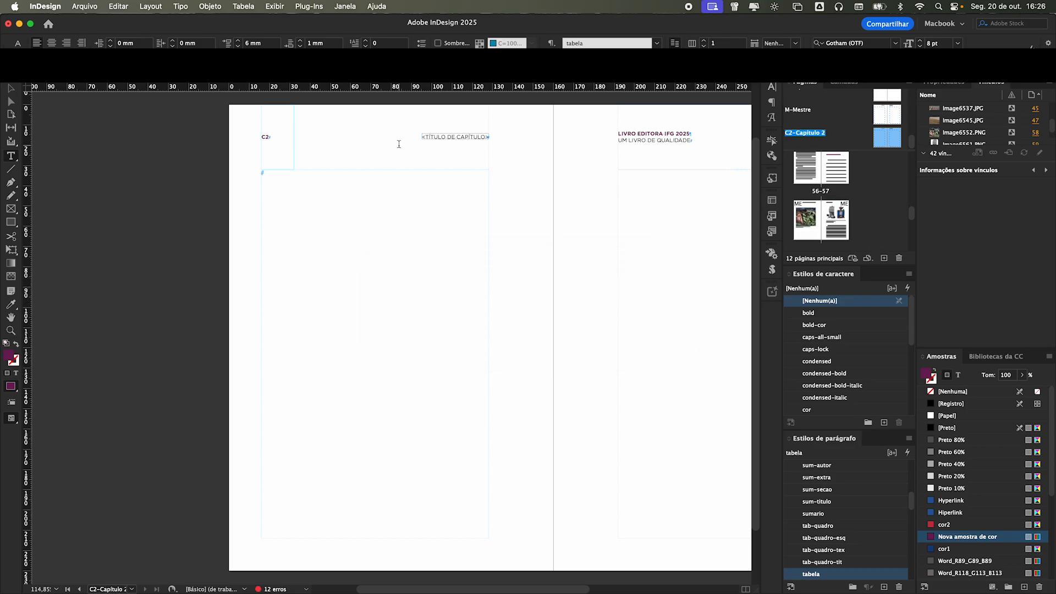
- Delete the chapter title placeholder from the running header on the C2-Capítulo 2 master
scroll(840, 249, "up", 2)
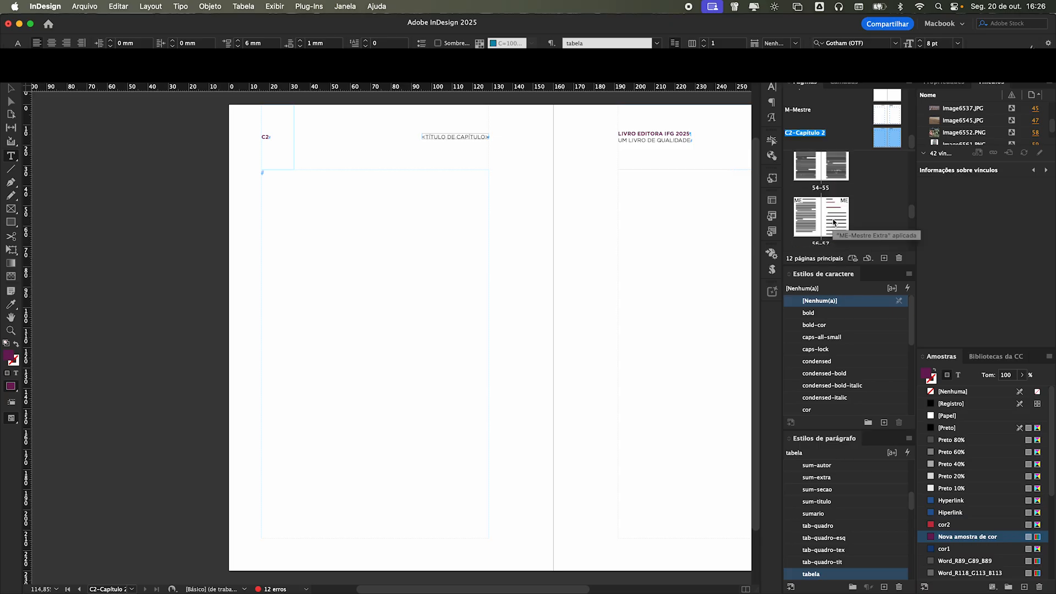
left_click(397, 132)
key("Delete")
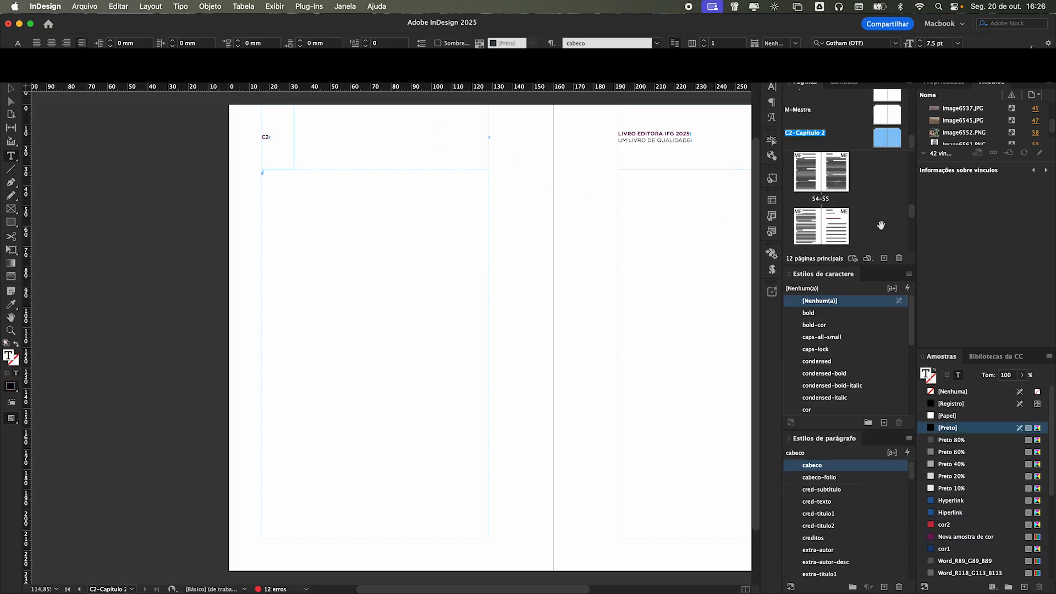
- Look through the document pages for the second chapter's title on its opening page
scroll(880, 225, "up", 6)
scroll(879, 225, "down", 2)
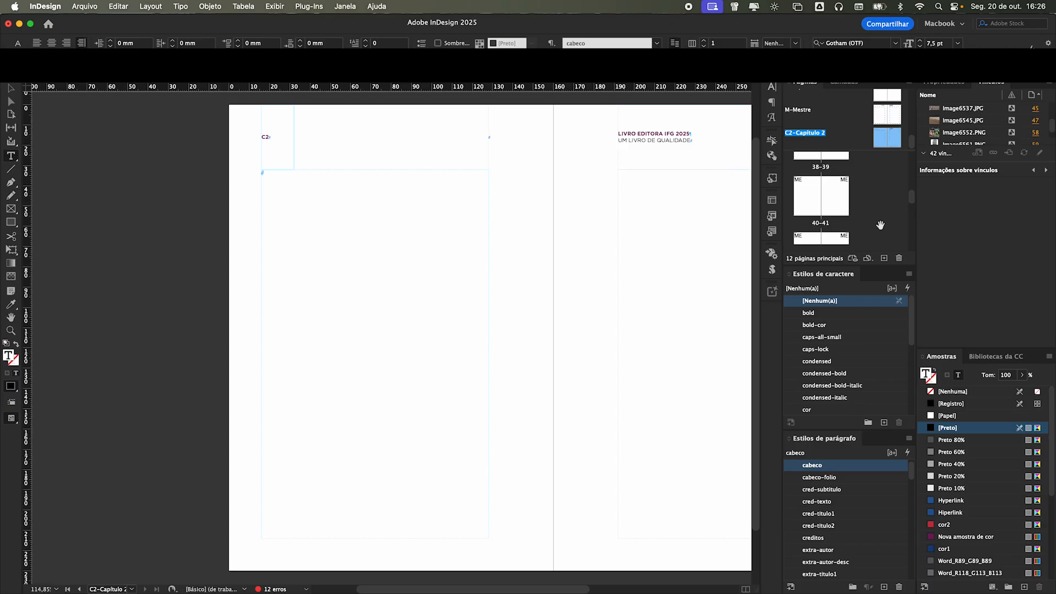
scroll(872, 223, "up", 20)
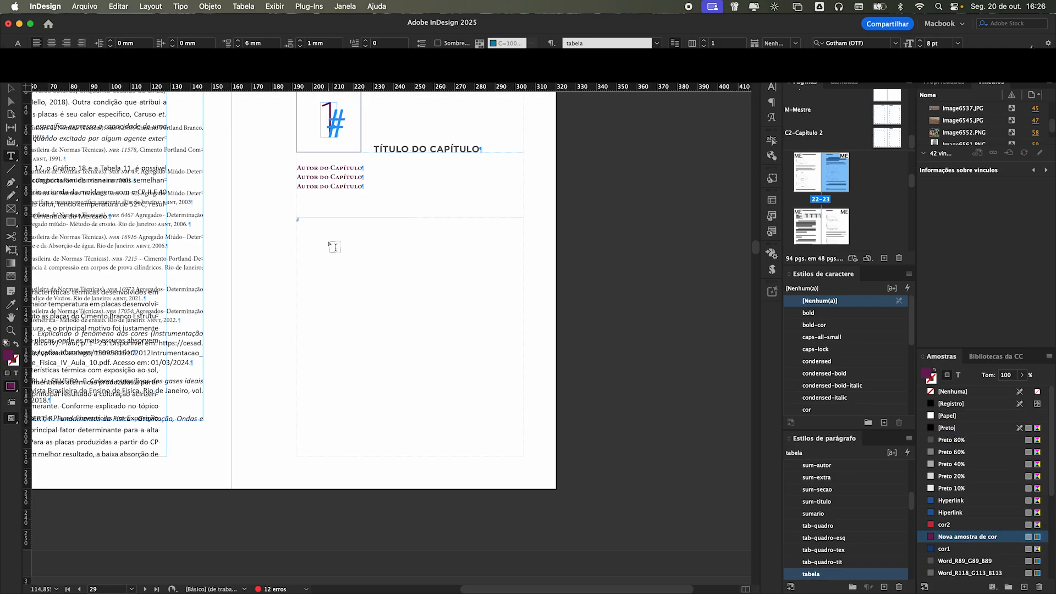
scroll(333, 248, "down", 5)
scroll(333, 248, "down", 10)
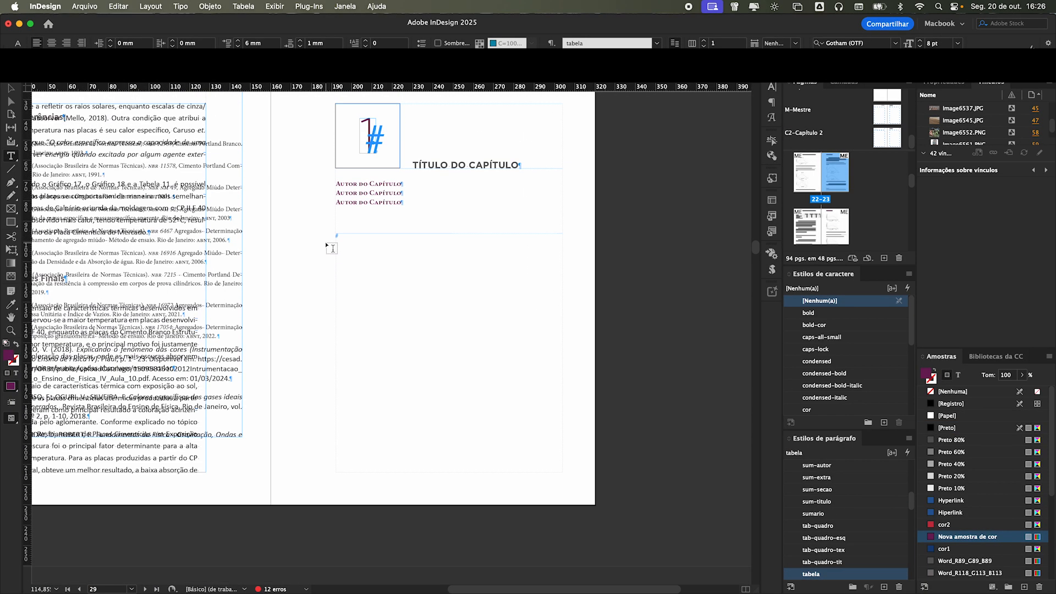
scroll(363, 242, "up", 2)
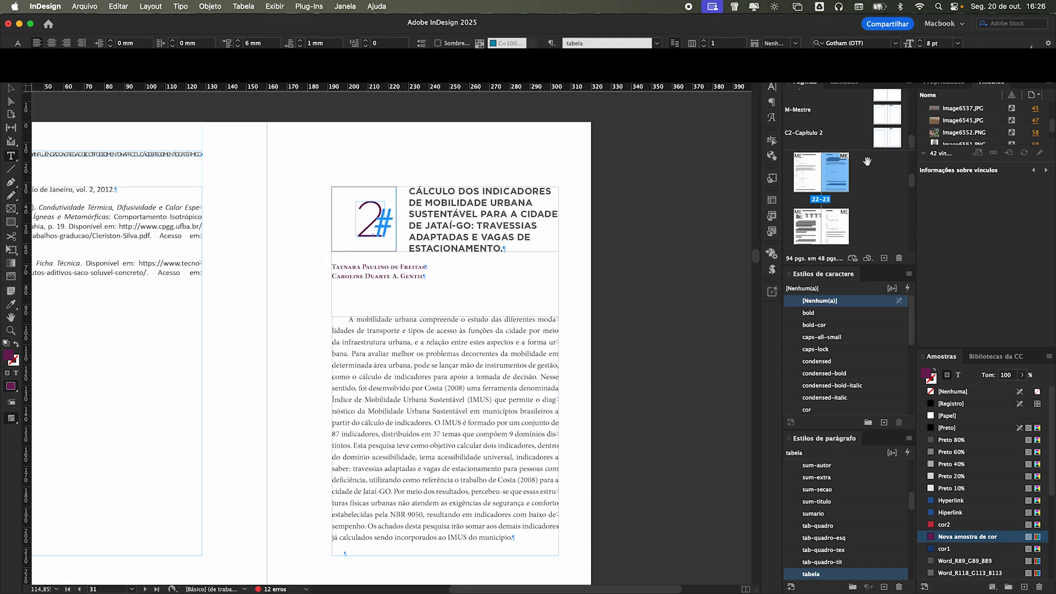
- Insert a cross-reference to the "Cálculo dos indicadores de mobilidade urbana sustentável" title paragraph in the C2-Capítulo 2 master's empty running header
double_click(881, 136)
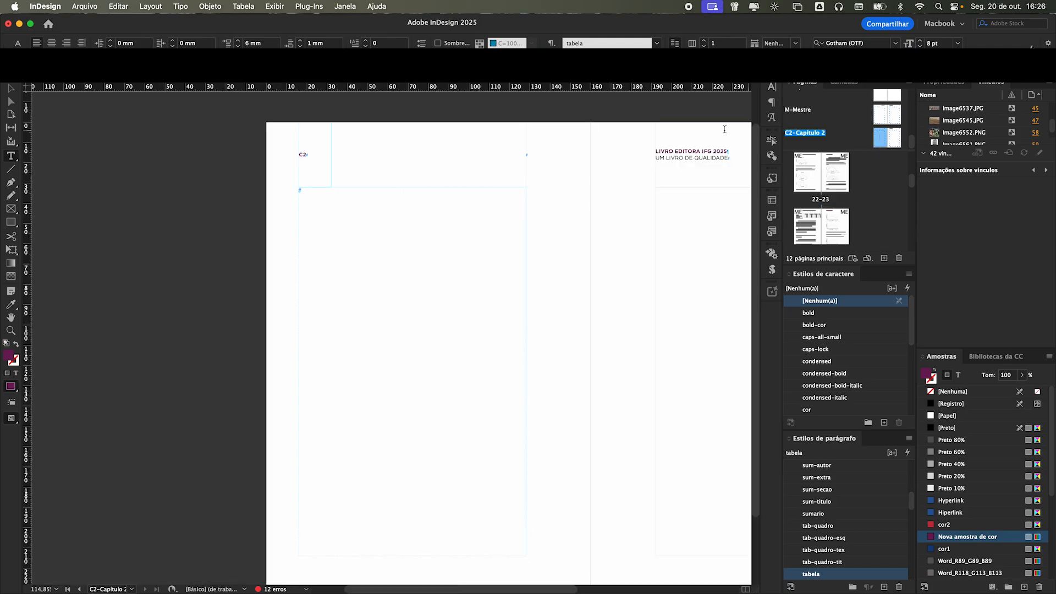
left_click(477, 152)
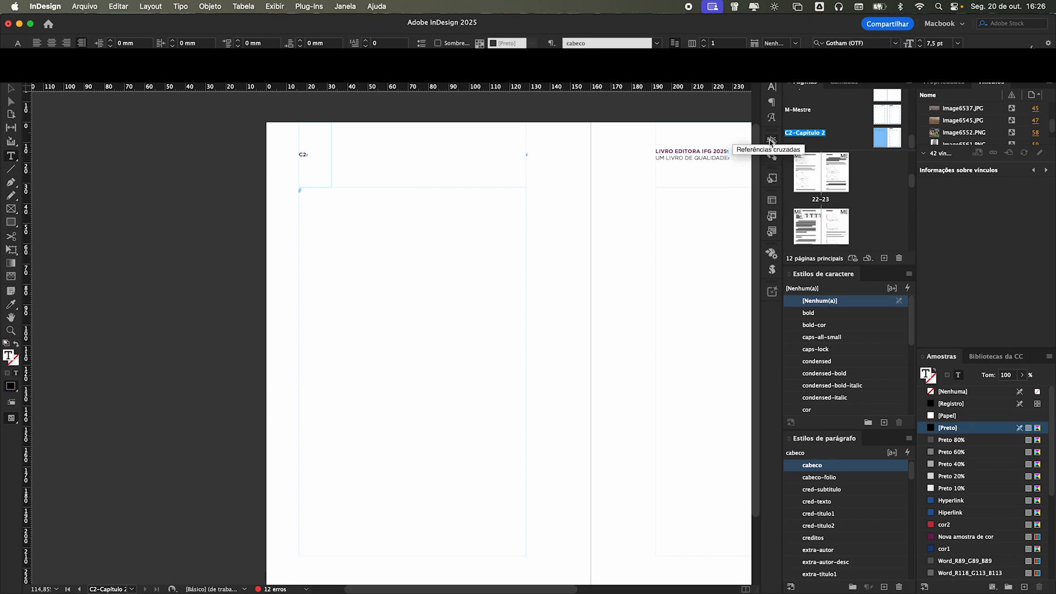
left_click(772, 141)
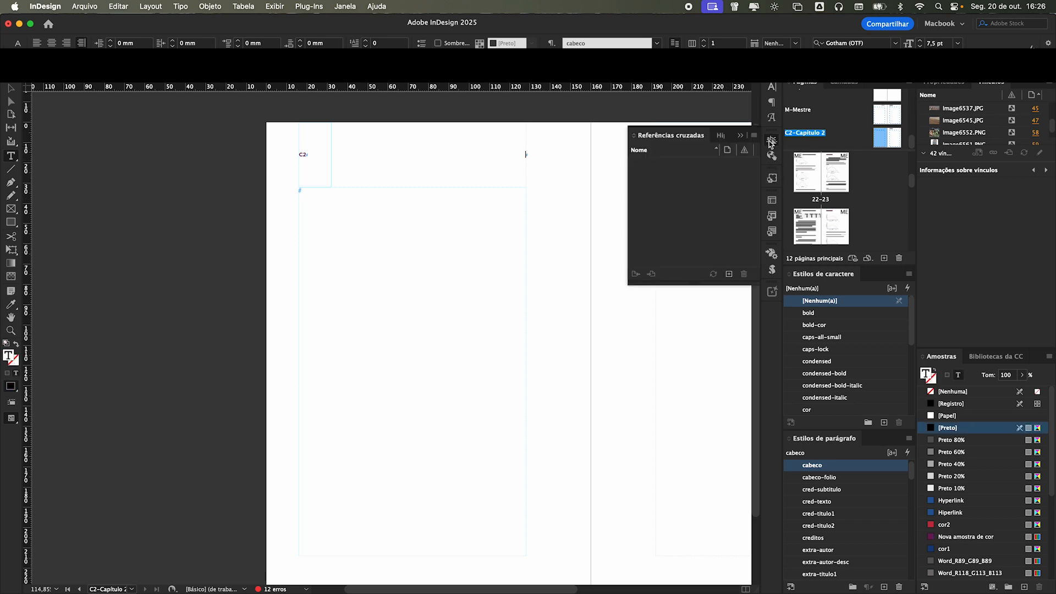
left_click(729, 274)
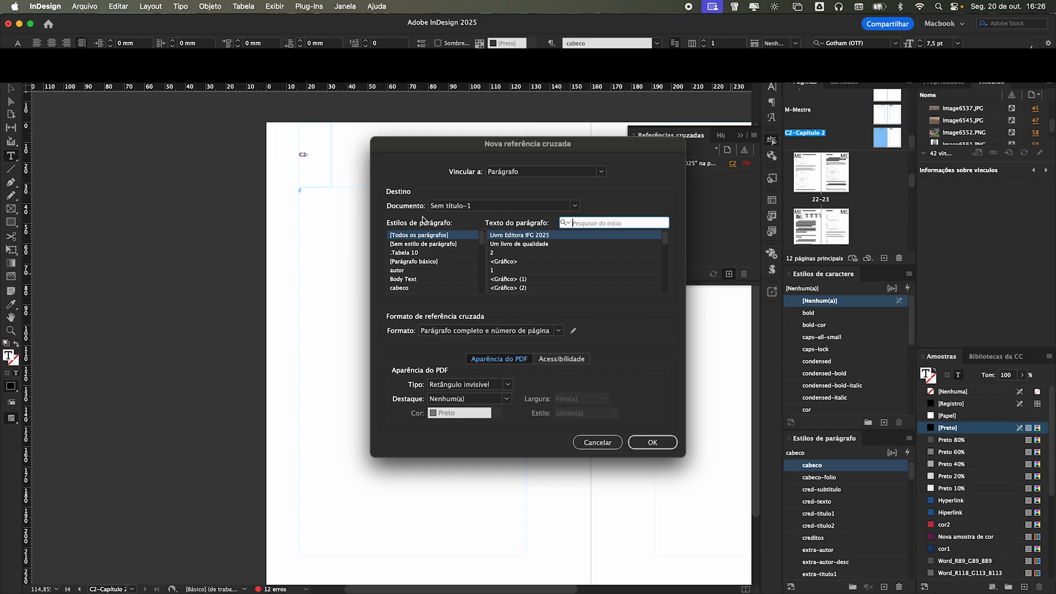
left_click(452, 235)
left_click(579, 224)
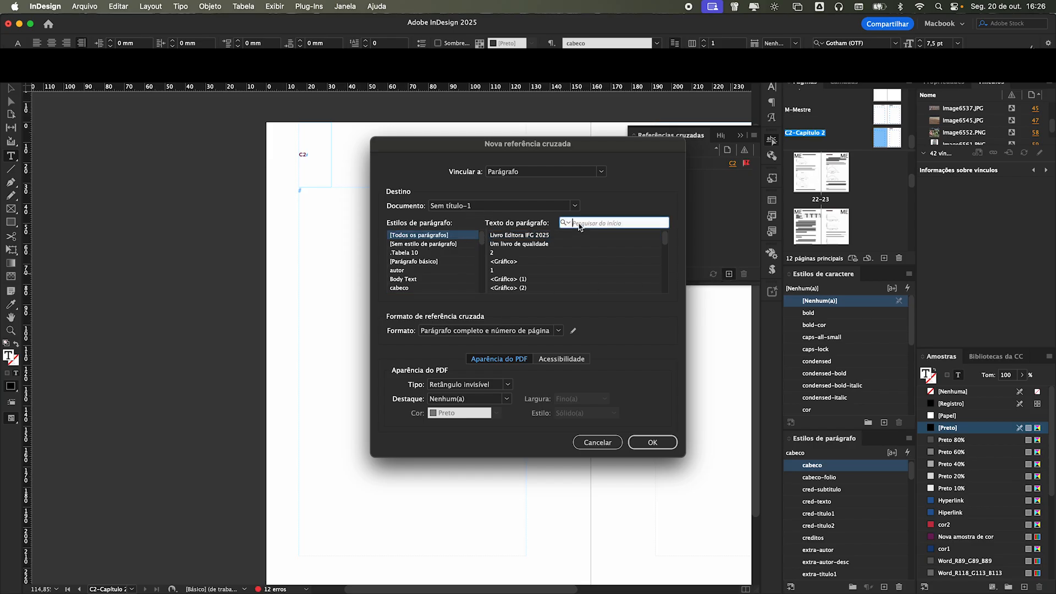
type("cá")
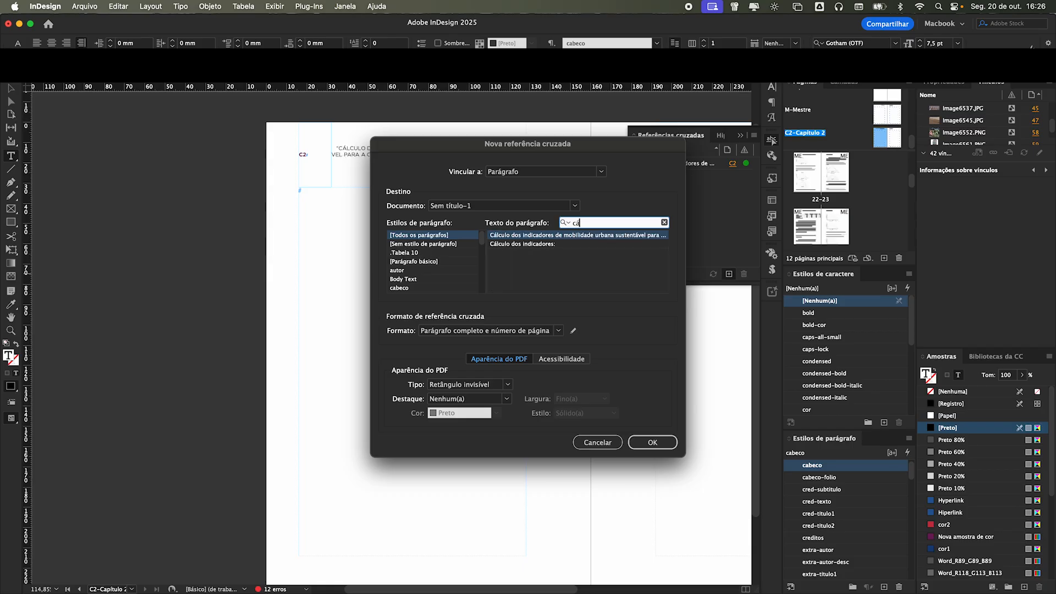
left_click(585, 239)
left_click(651, 449)
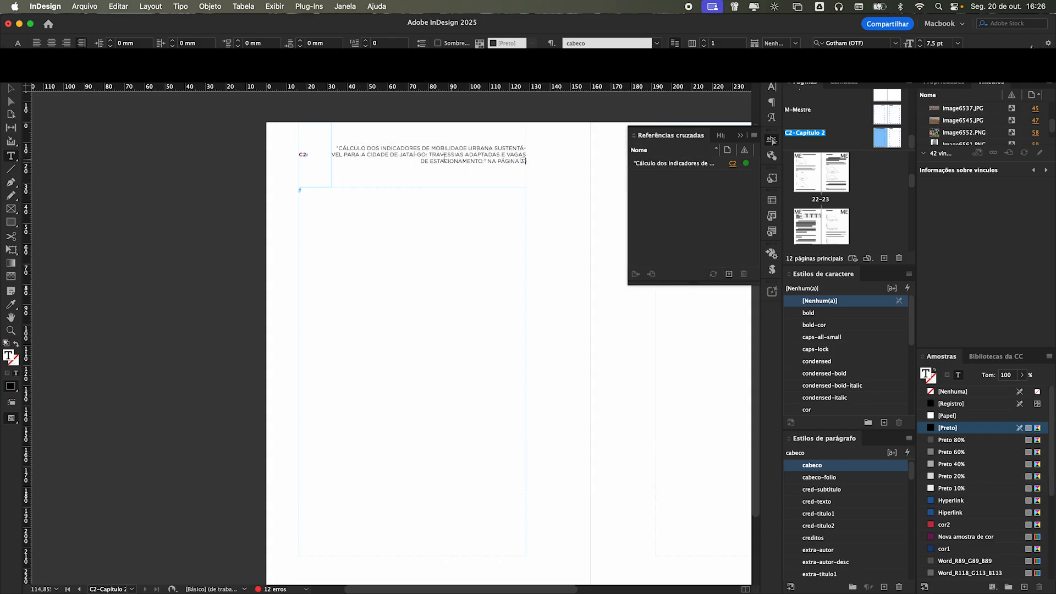
- Set the header cross-reference's format to Texto do parágrafo
double_click(710, 165)
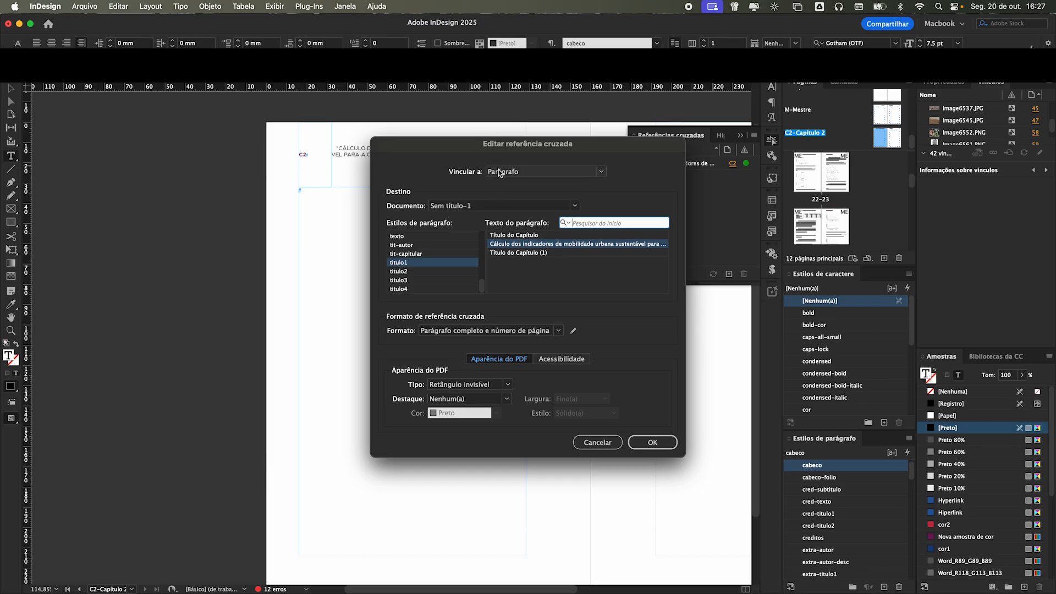
left_click(452, 333)
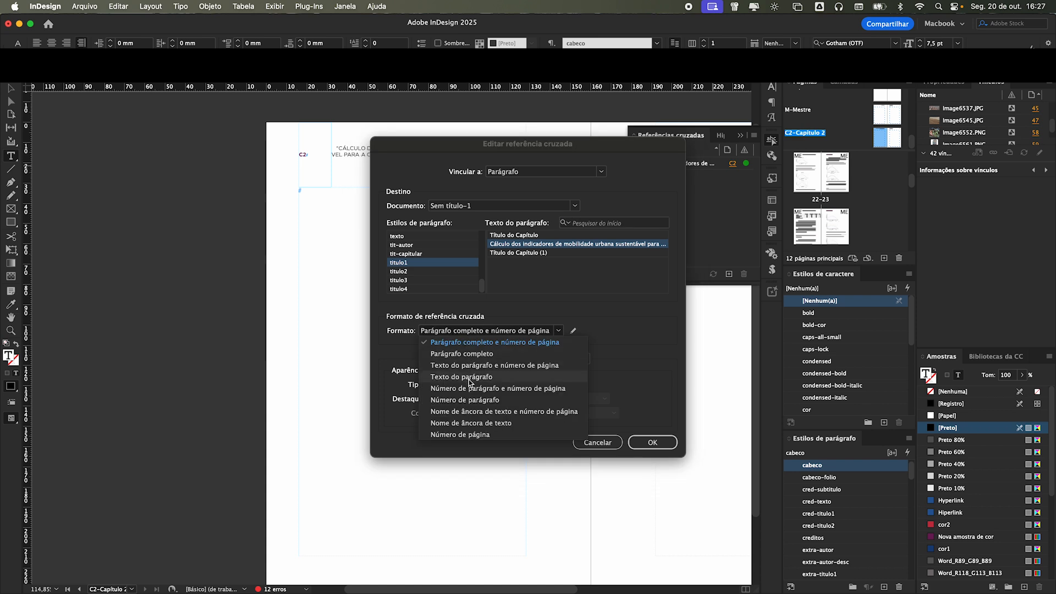
left_click(470, 381)
left_click(656, 439)
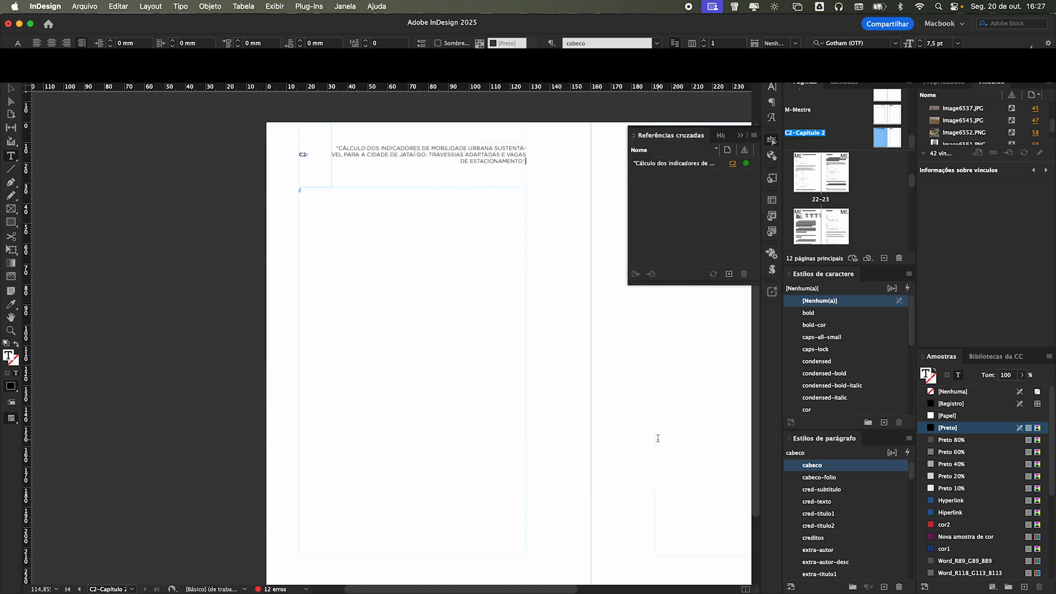
- Reopen the header cross-reference for editing and set its format to Parágrafo completo
left_click(432, 155)
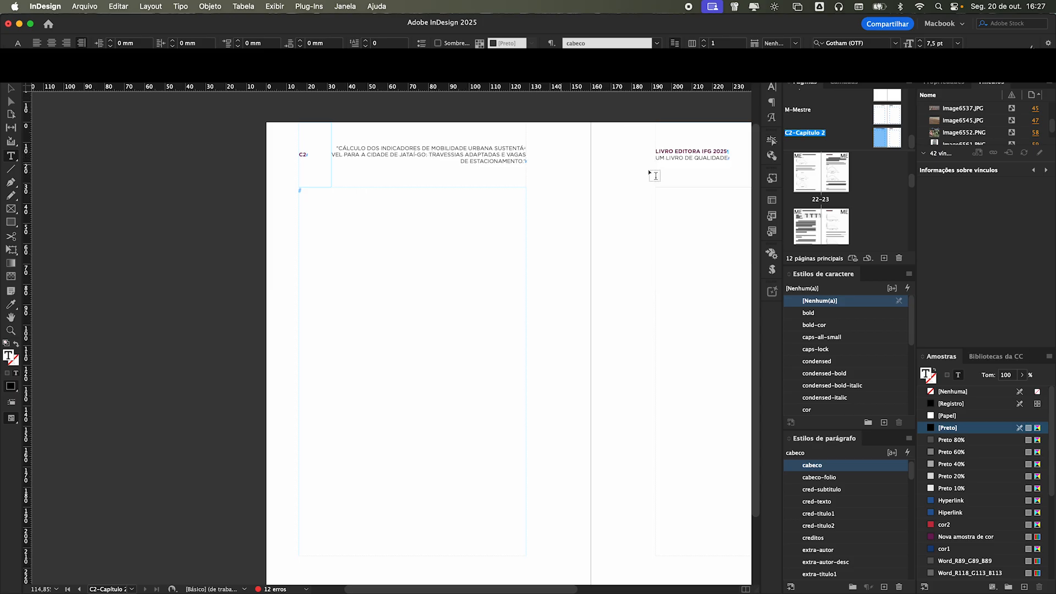
left_click(772, 139)
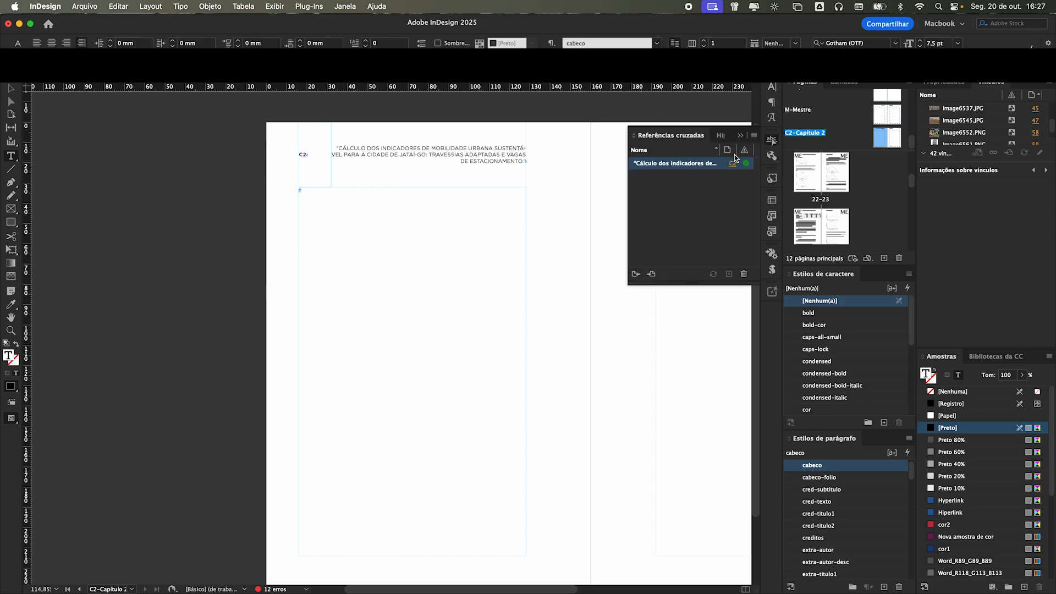
double_click(731, 161)
left_click_drag(440, 140, 559, 179)
left_click(654, 369)
left_click(658, 324)
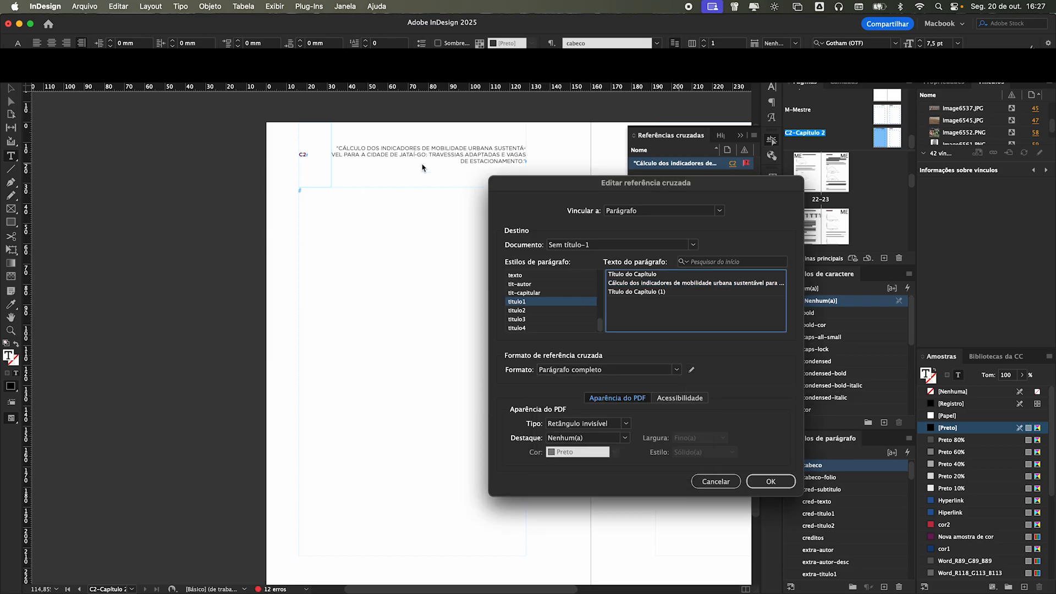
- Remove the quotation marks around <fullPara /> in the Parágrafo completo cross-reference format definition
left_click(694, 373)
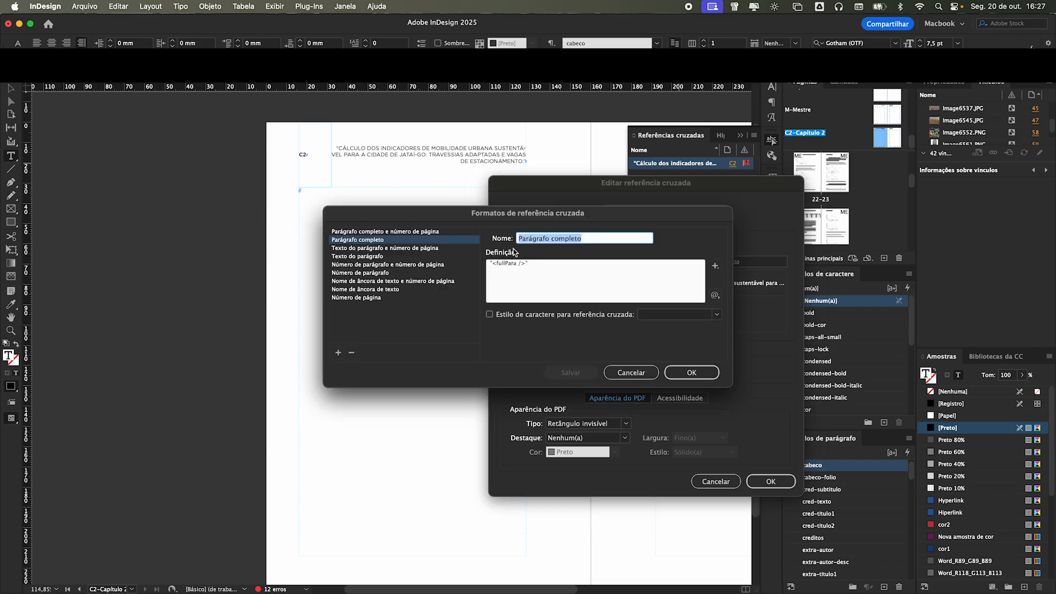
left_click(532, 264)
key("BackSpace")
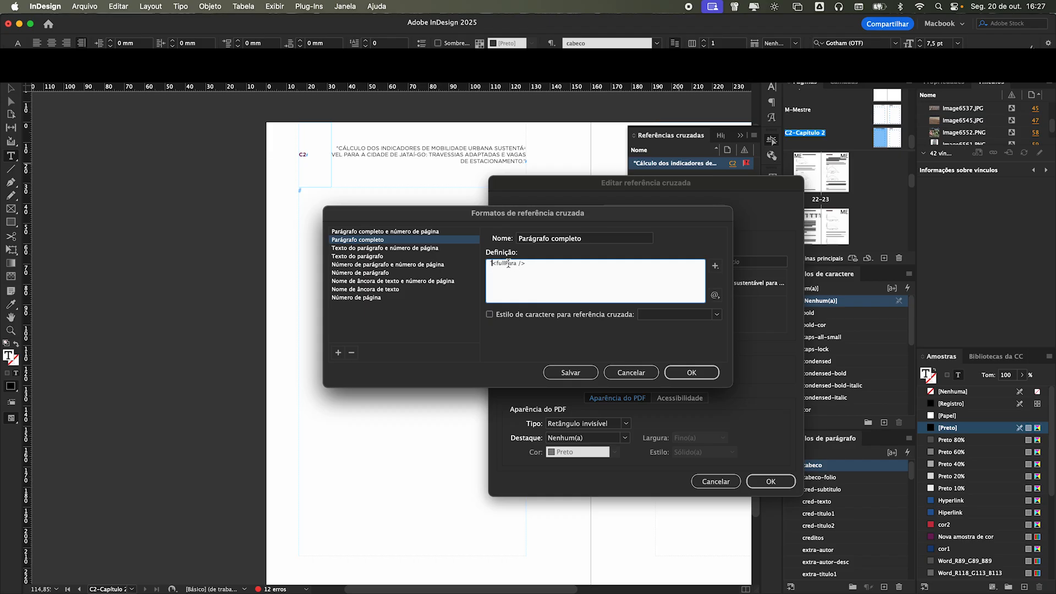
left_click(492, 264)
key("BackSpace")
left_click(692, 372)
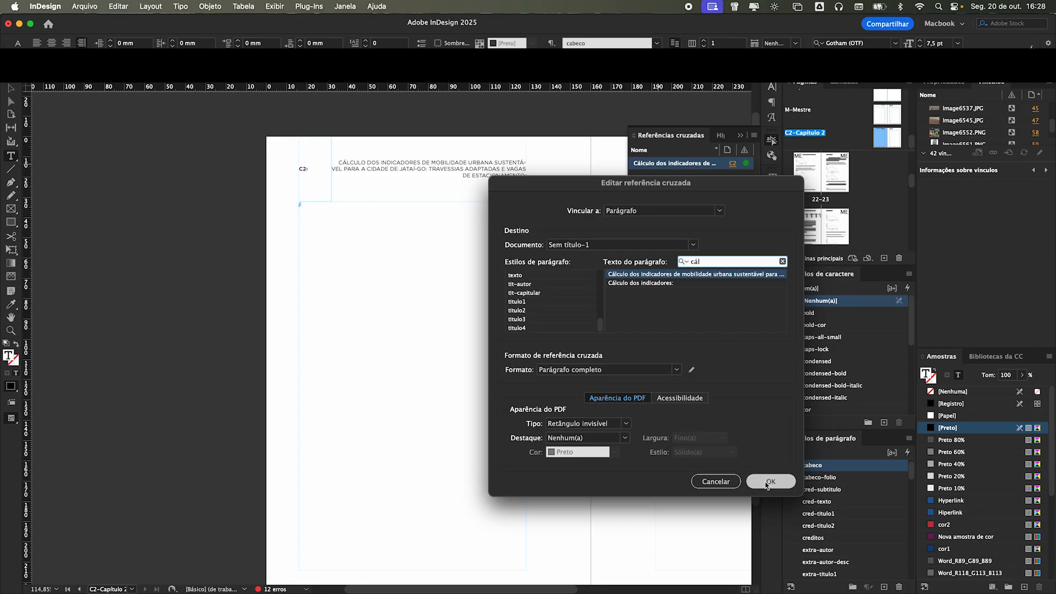
- Apply the Parágrafo completo format to the running header's cross-reference on the C2-Capítulo 2 master
left_click(770, 481)
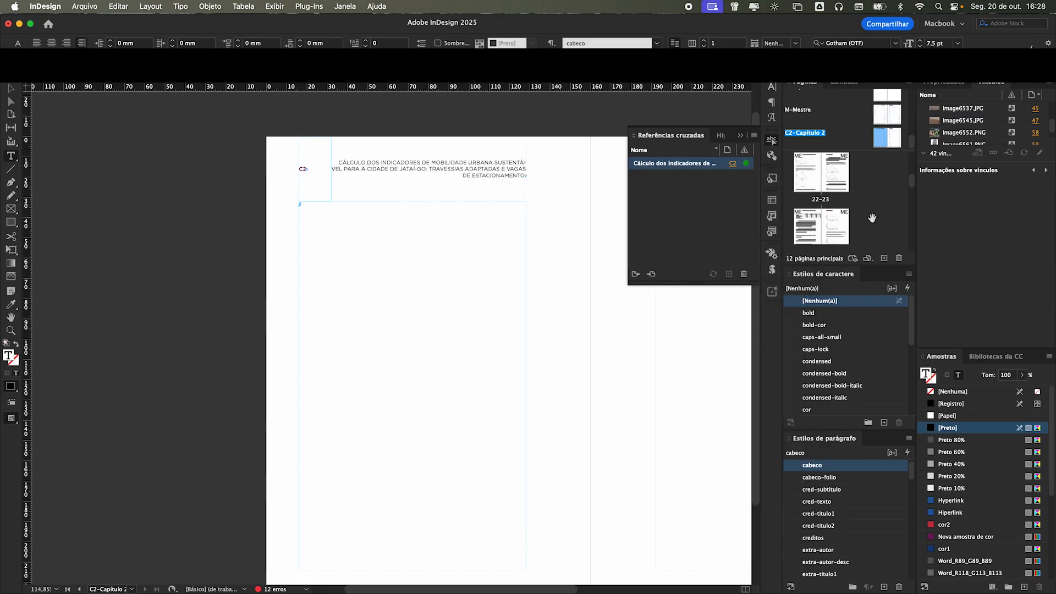
- Apply the C2-Capítulo 2 master to document pages 32–44
scroll(872, 218, "down", 3)
scroll(869, 214, "down", 5)
left_click(844, 207)
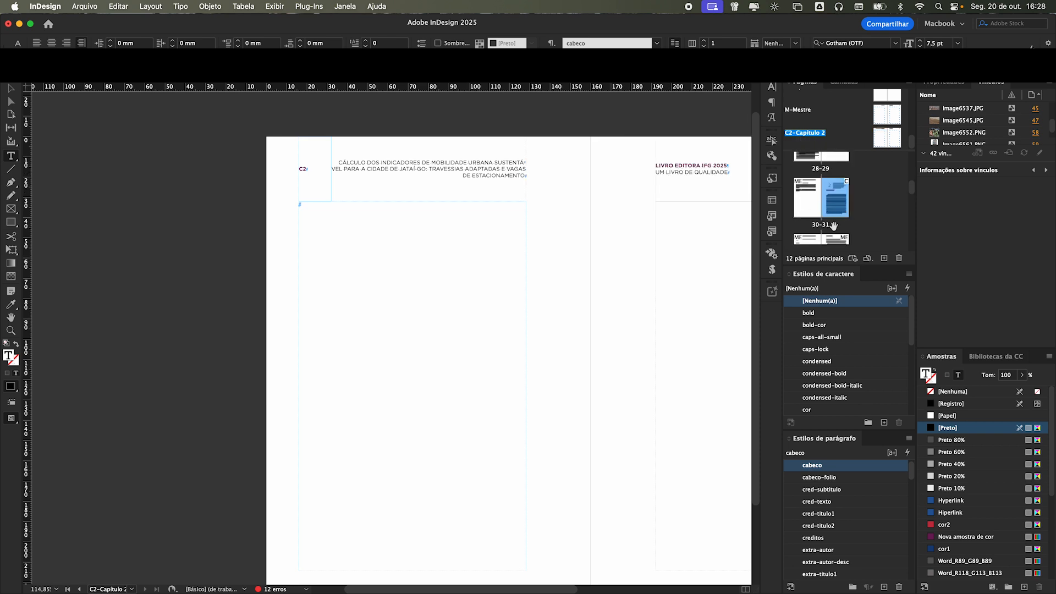
left_click(810, 235)
scroll(821, 237, "down", 1)
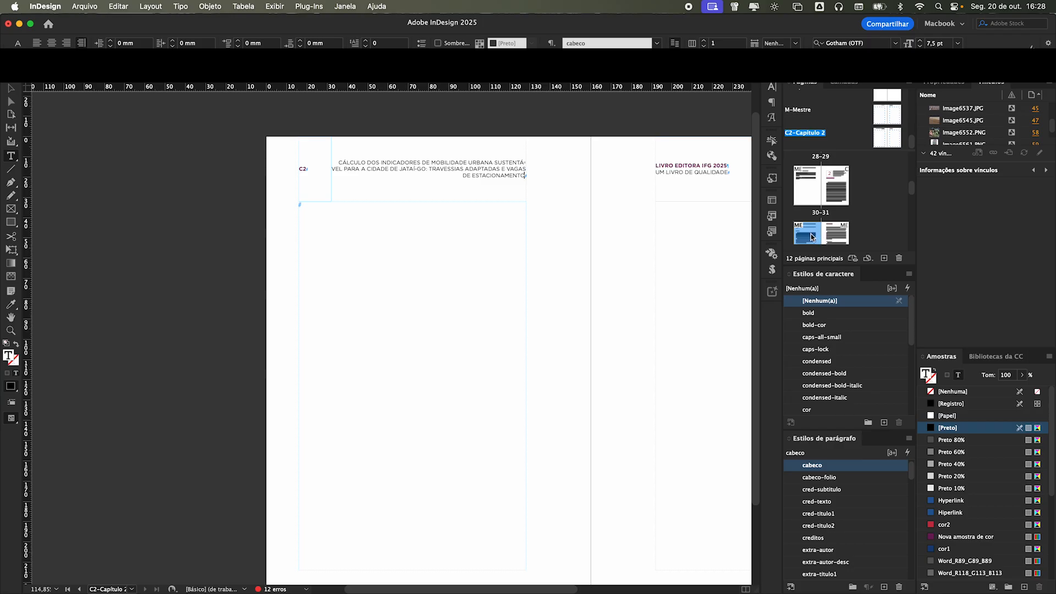
scroll(814, 237, "down", 10)
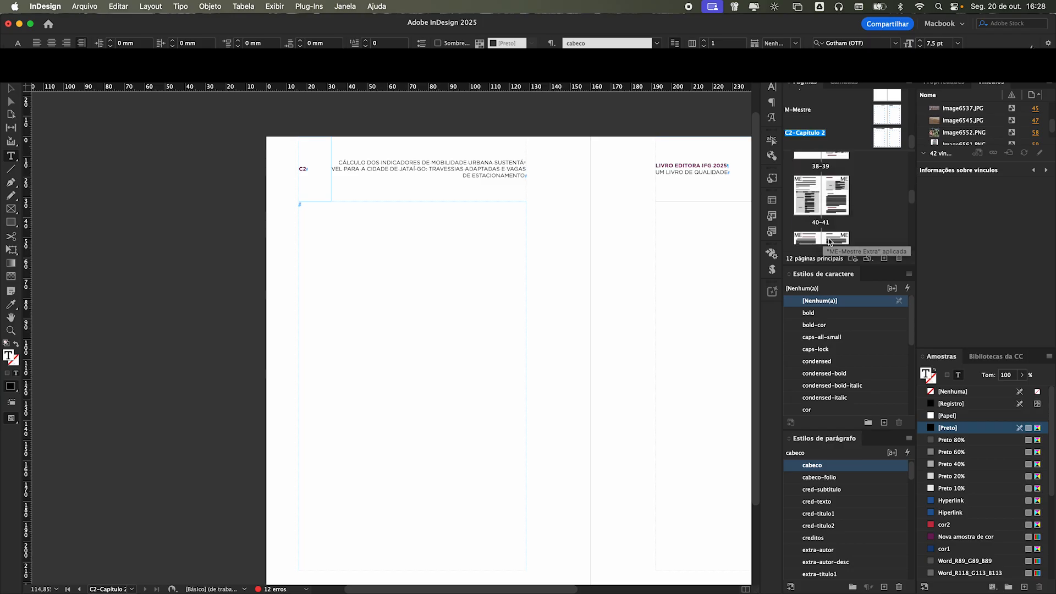
left_click(829, 240, "shift")
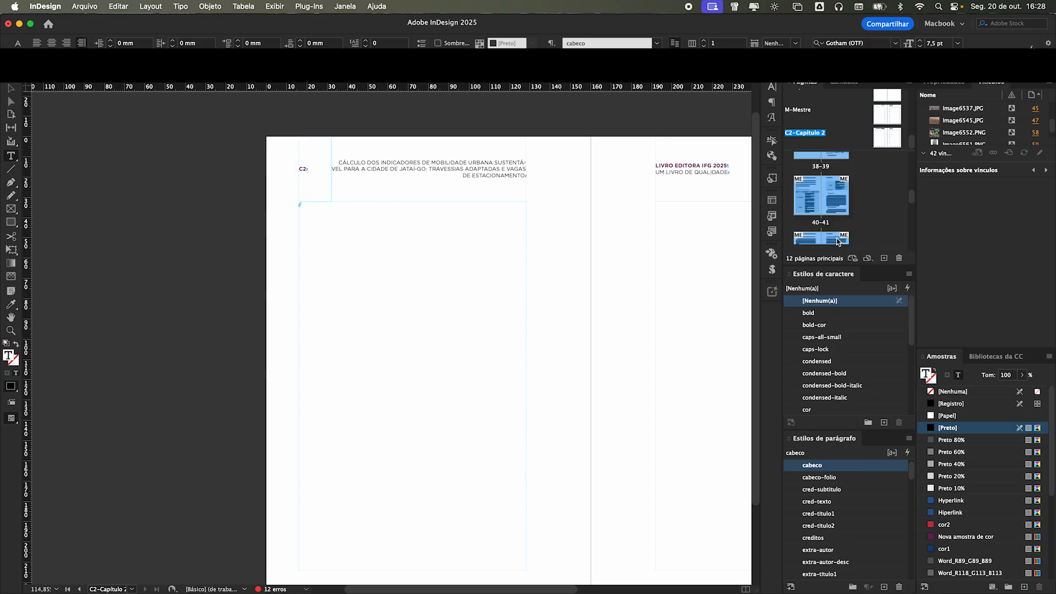
right_click(836, 241)
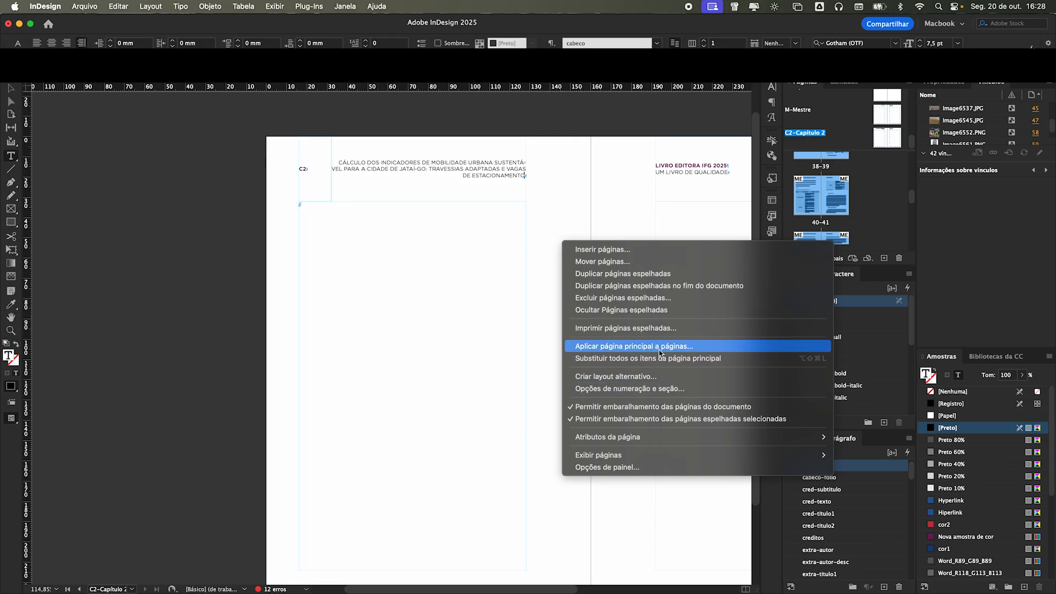
left_click(873, 225)
scroll(844, 224, "down", 3)
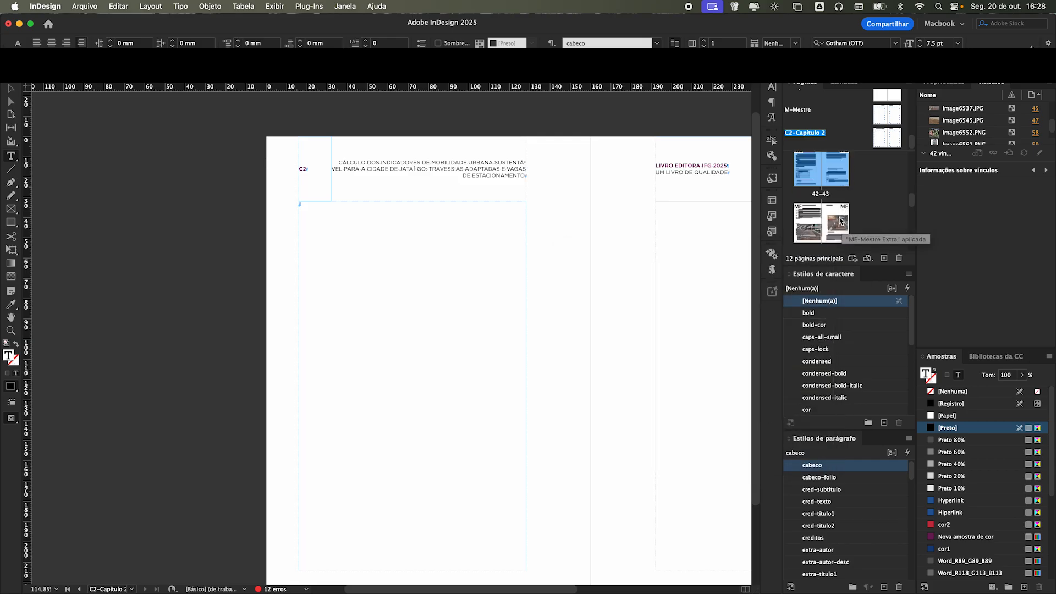
left_click(801, 224)
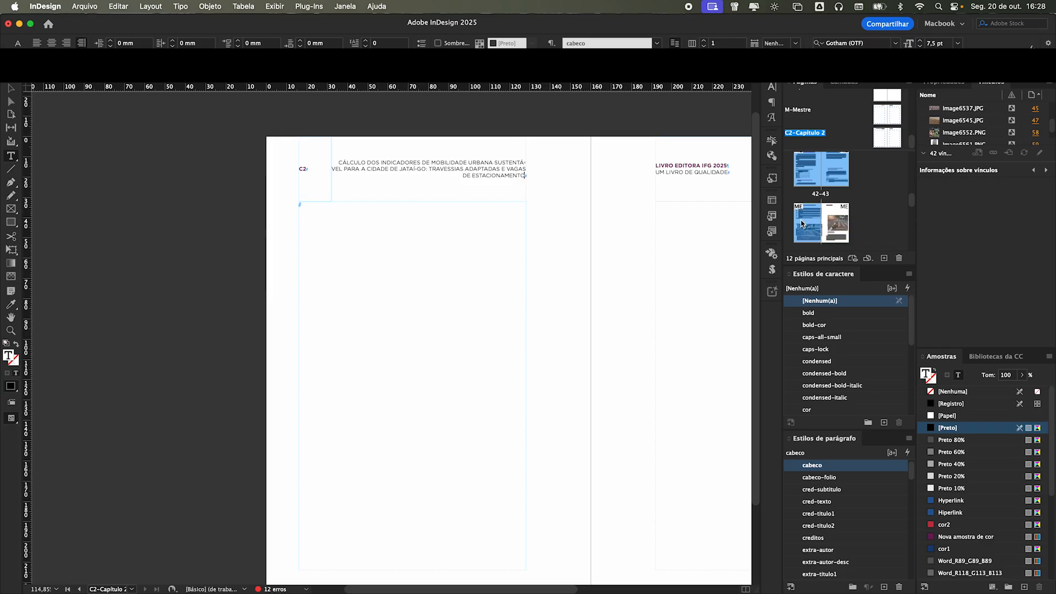
scroll(817, 216, "down", 1)
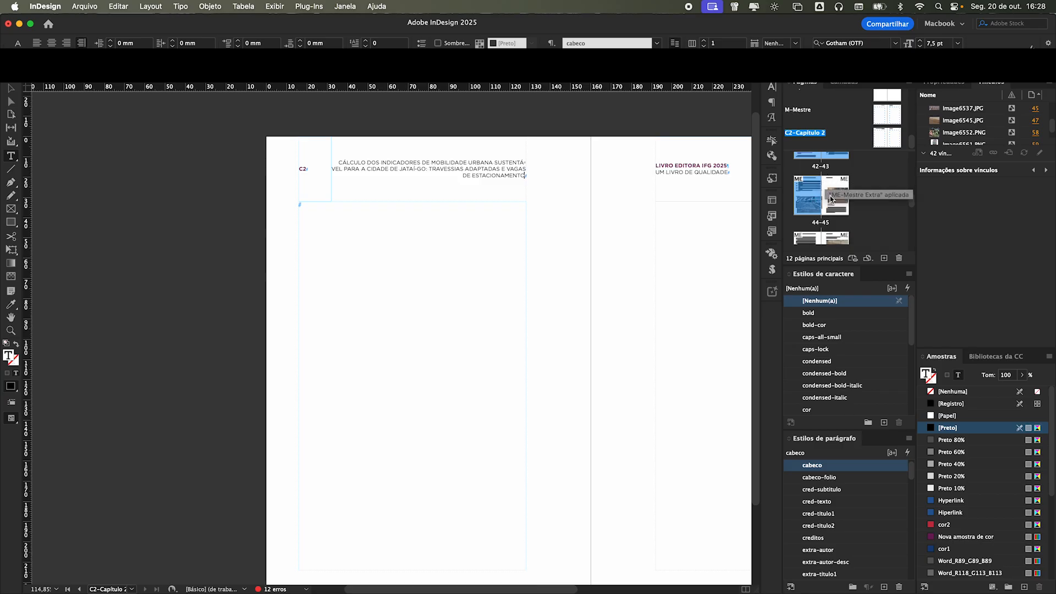
right_click(805, 195)
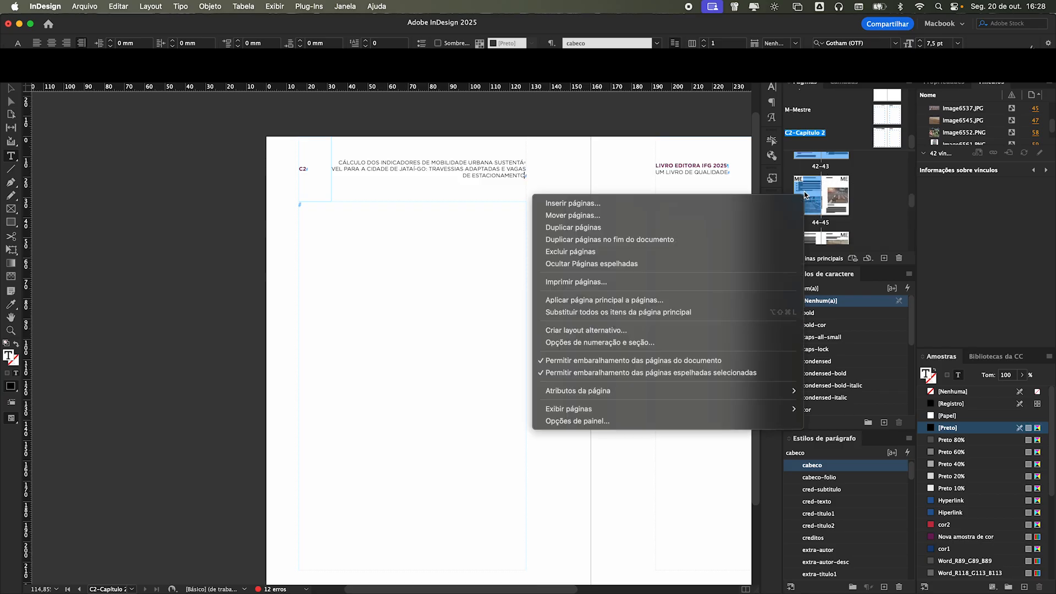
left_click(647, 300)
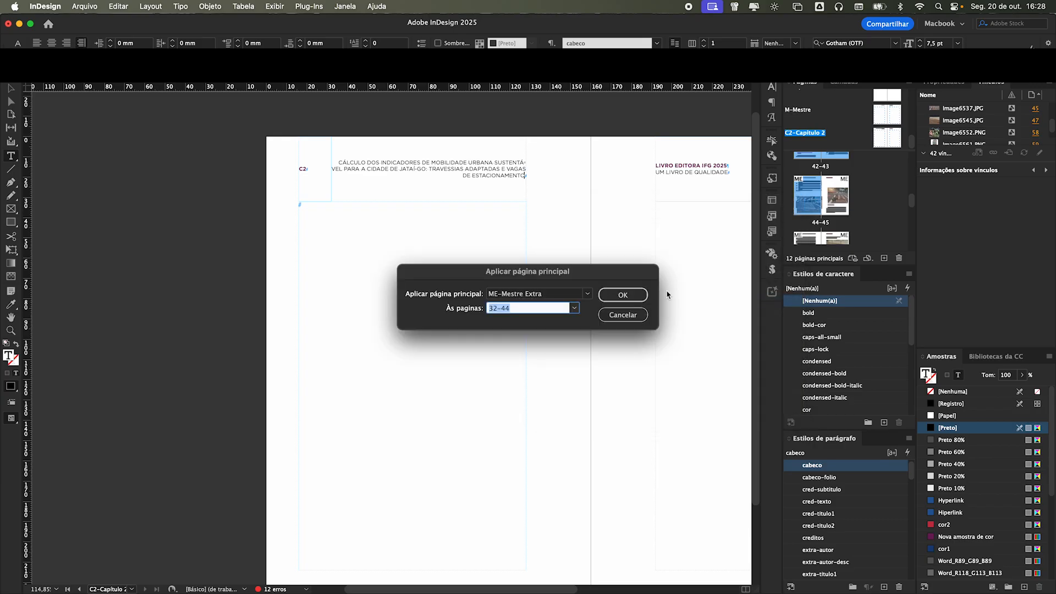
left_click(529, 294)
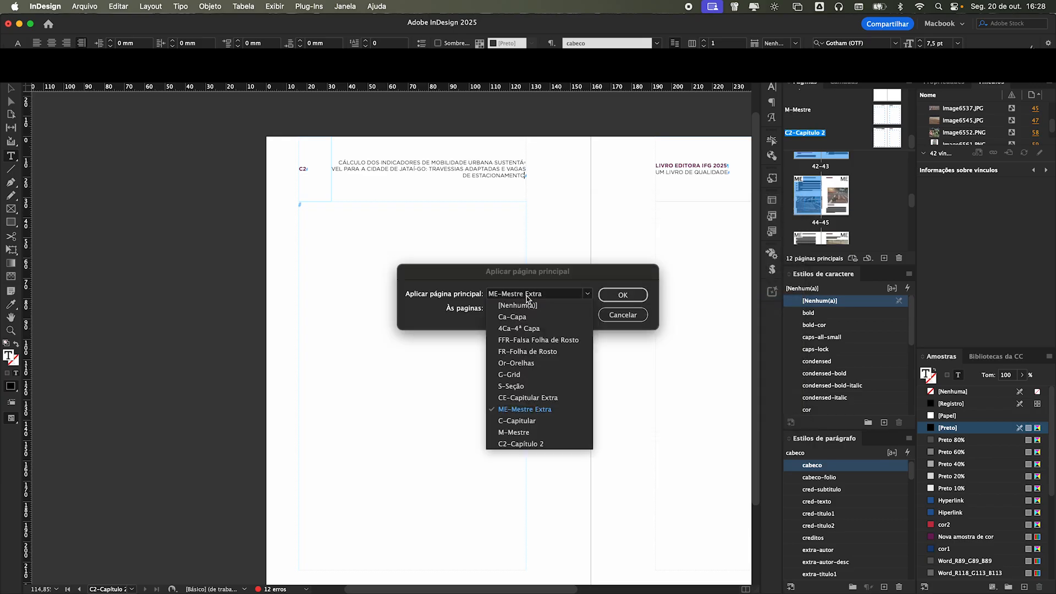
left_click(530, 444)
left_click(620, 299)
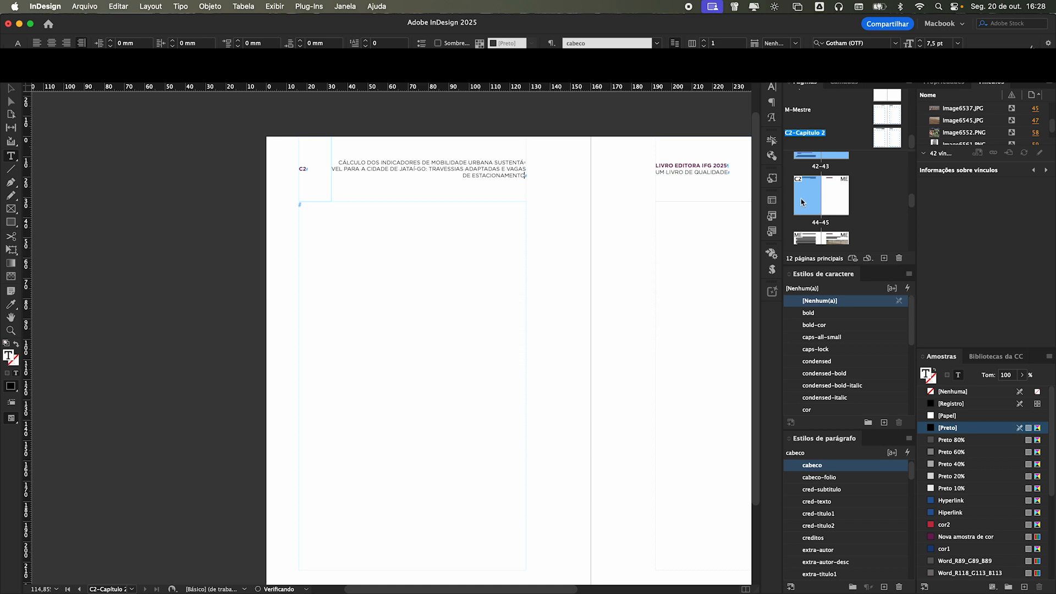
- Open page 44 and inspect the chapter 2 running header and layout across pages 42 to 45
double_click(803, 199)
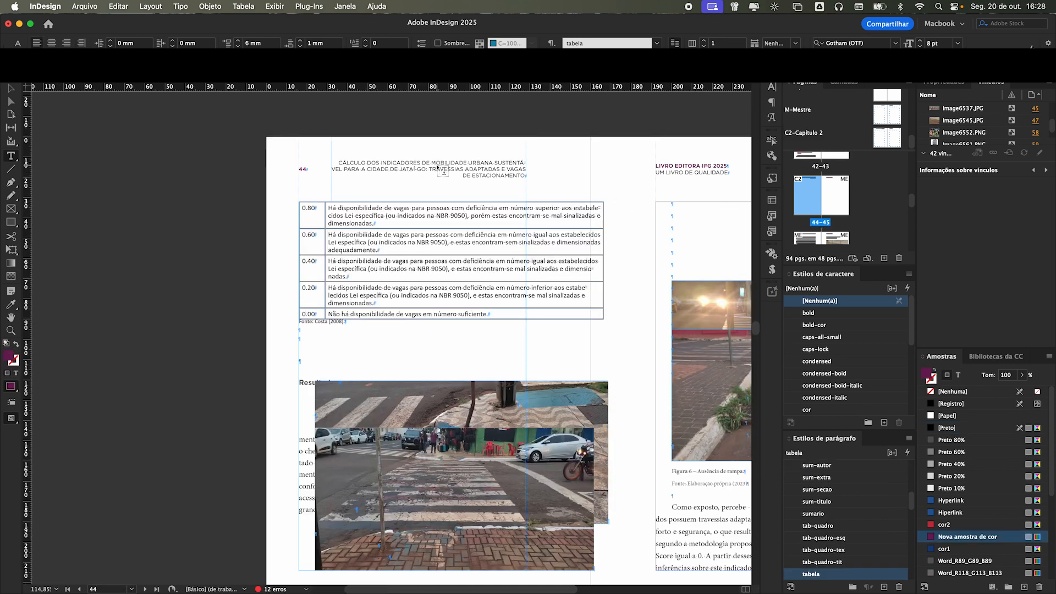
scroll(567, 191, "down", 4)
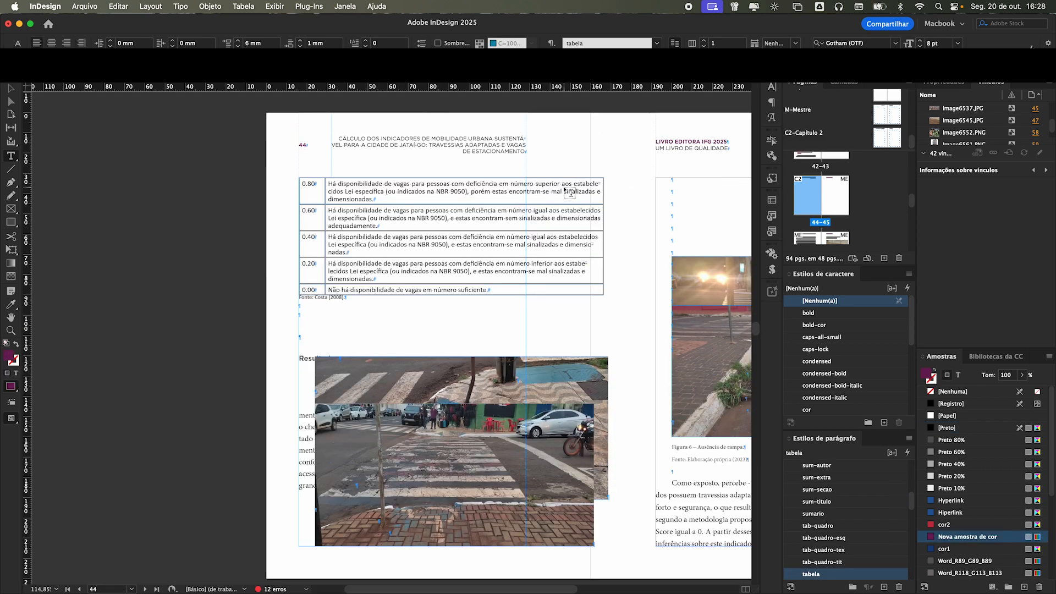
scroll(566, 190, "up", 20)
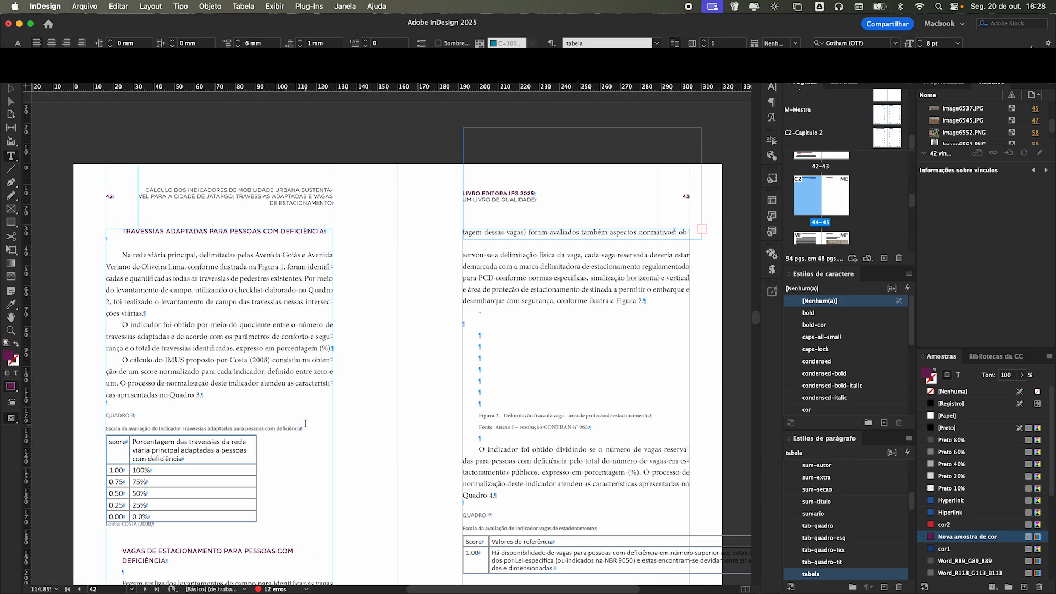
scroll(308, 429, "down", 15)
scroll(308, 429, "down", 5)
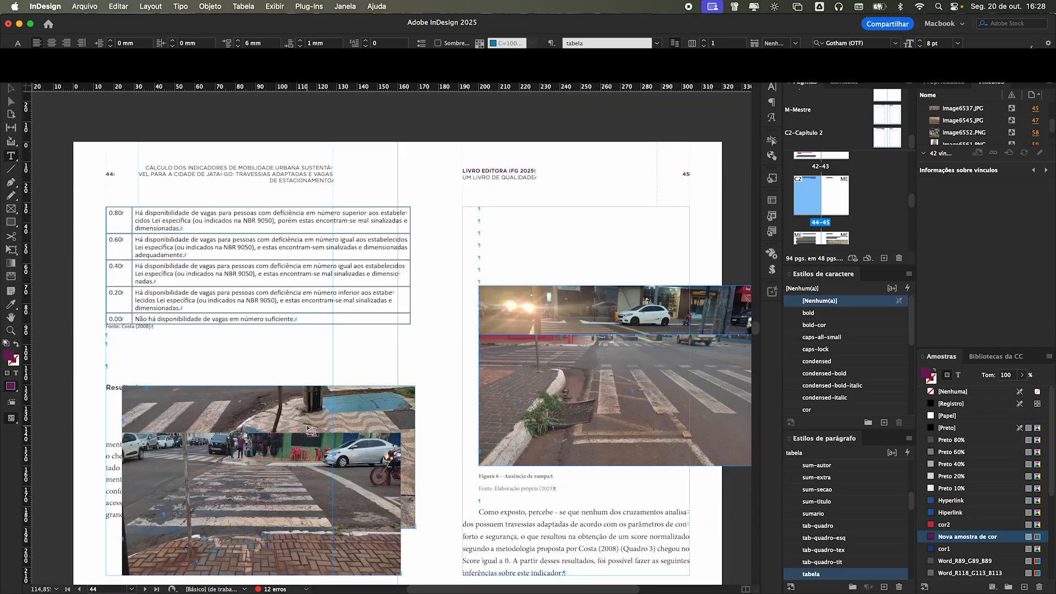